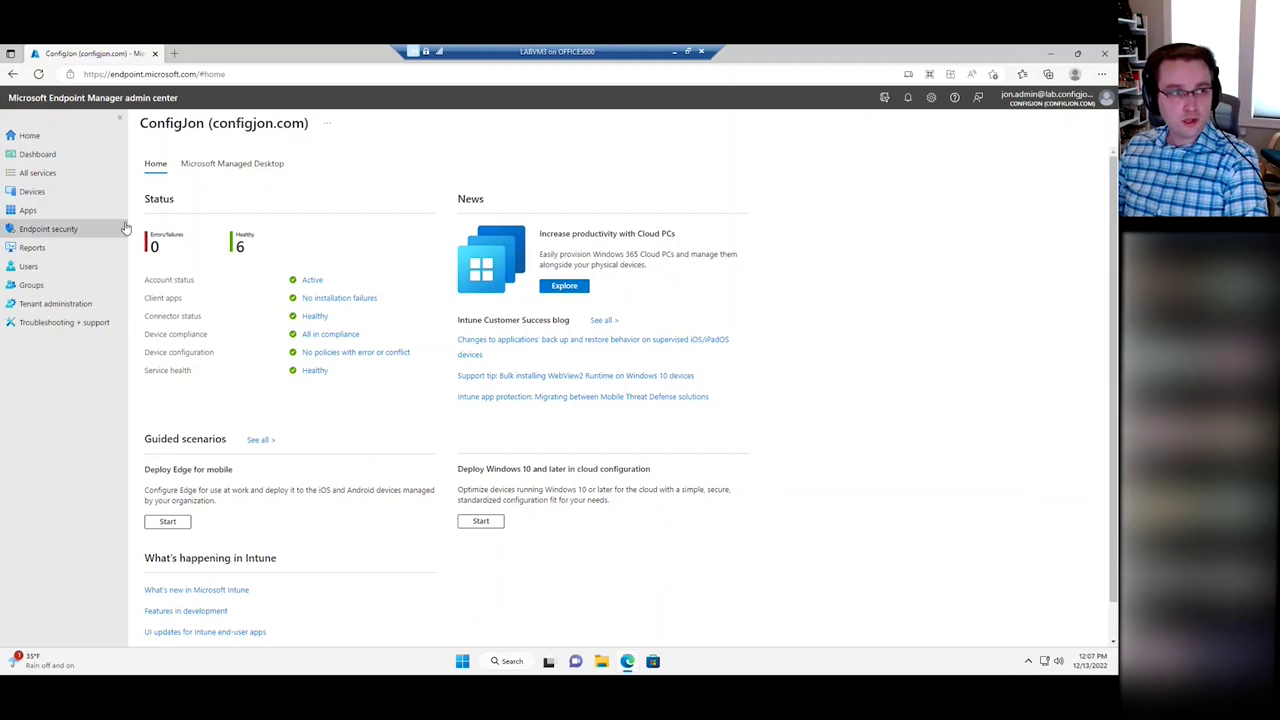
- Open Devices > Windows > Windows enrollment > Autopilot devices, showing one assigned VM, and start LABVM5
left_click(95, 191)
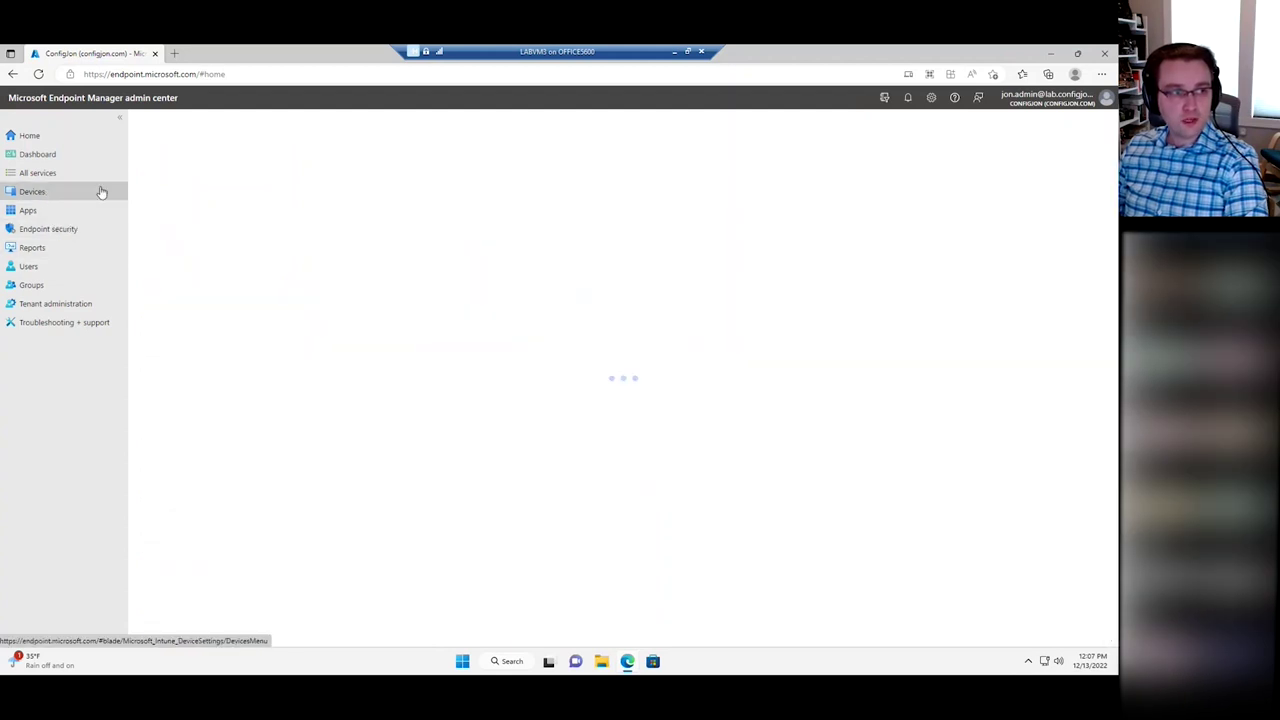
left_click(178, 278)
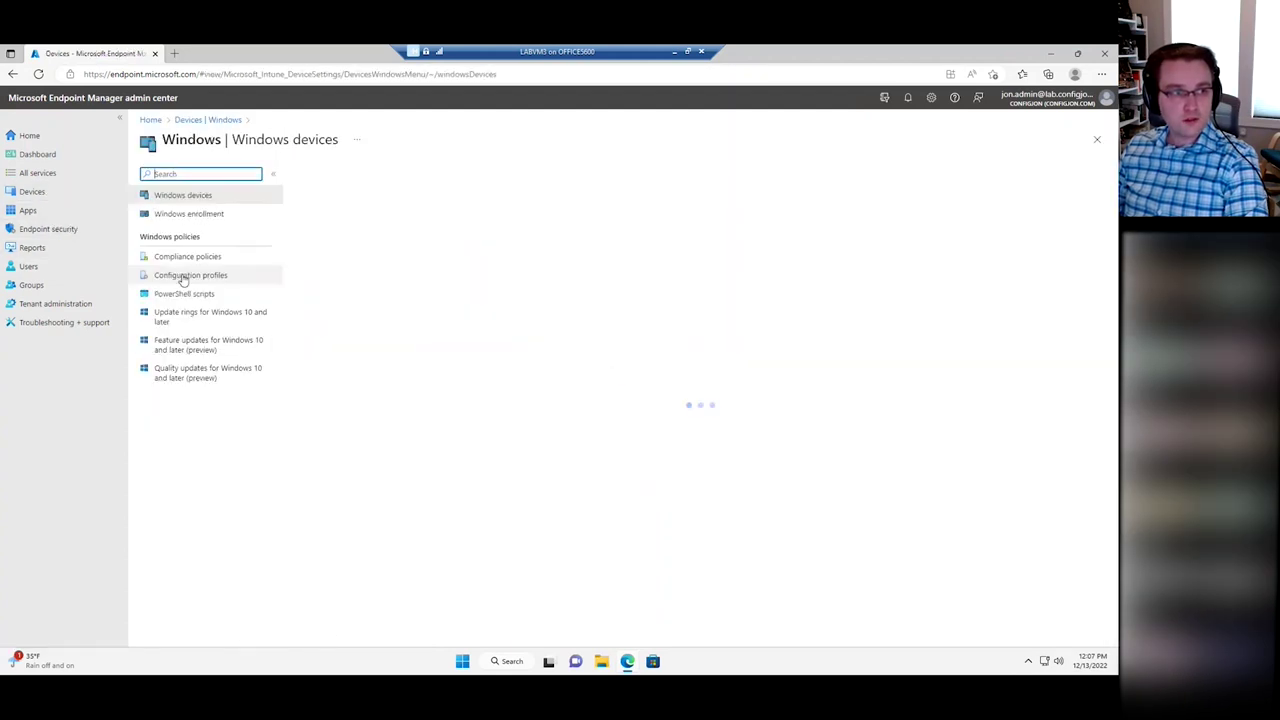
left_click(228, 215)
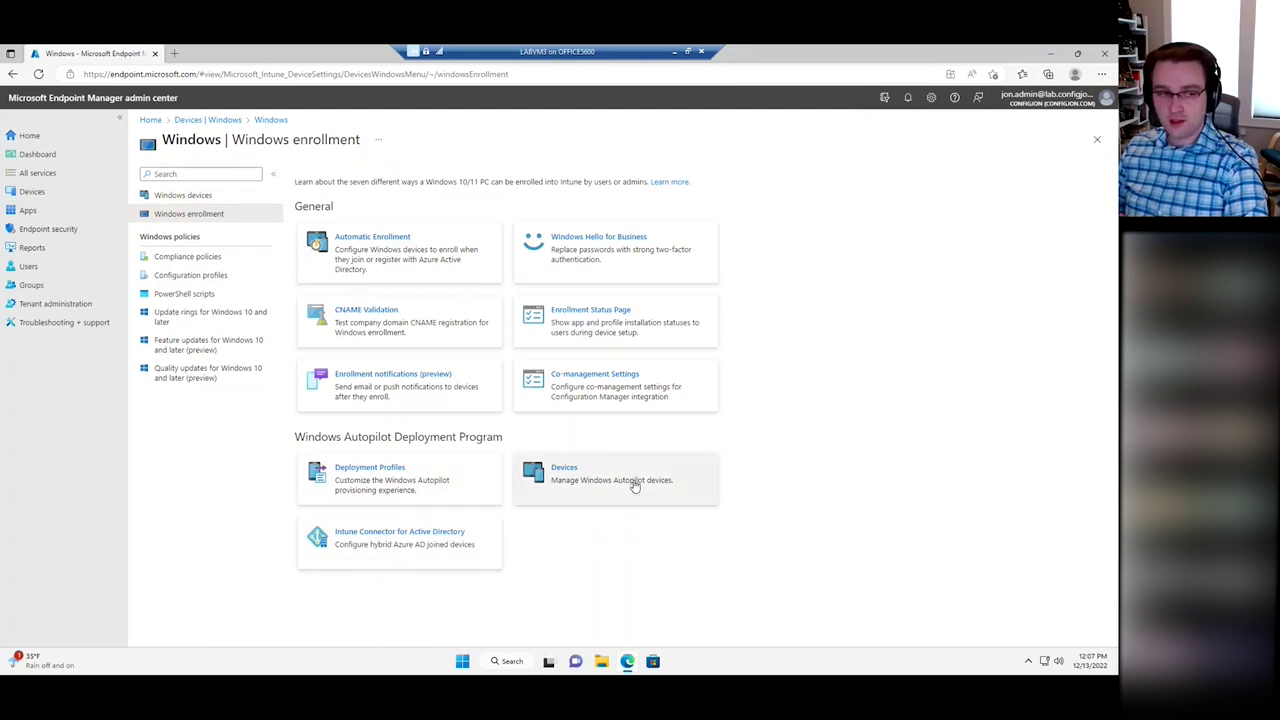
left_click(590, 486)
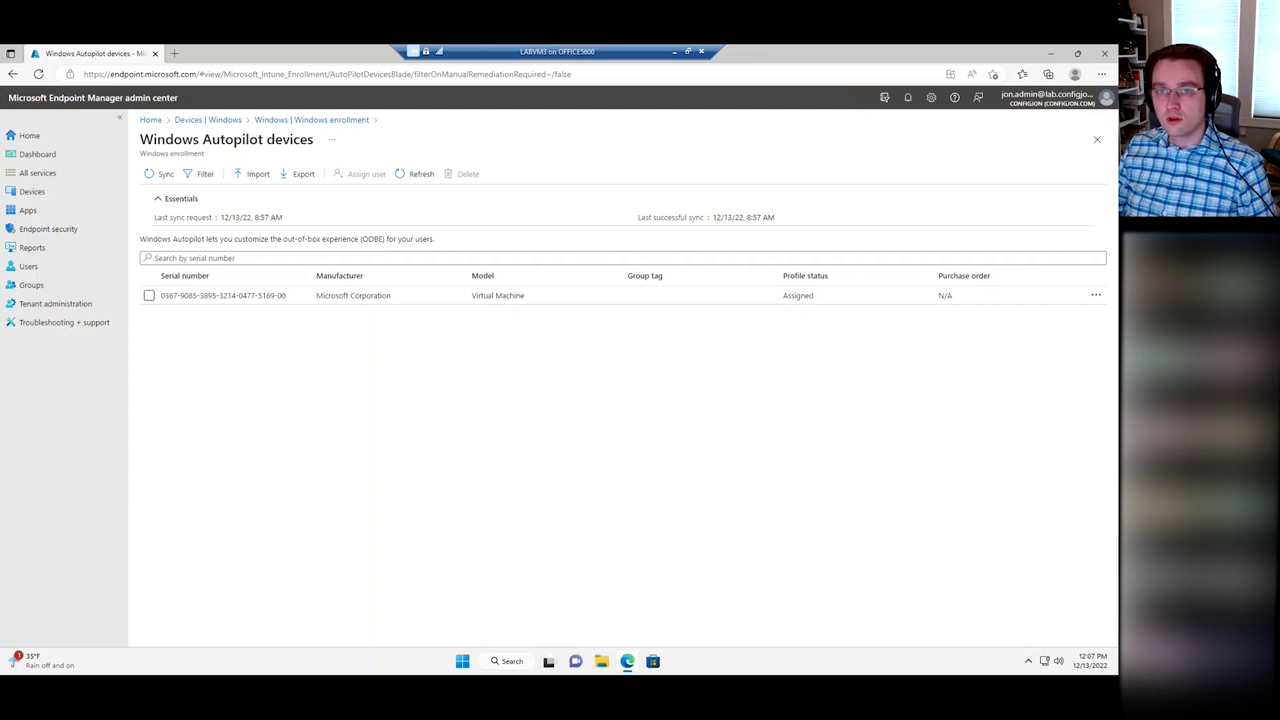
left_click(423, 307)
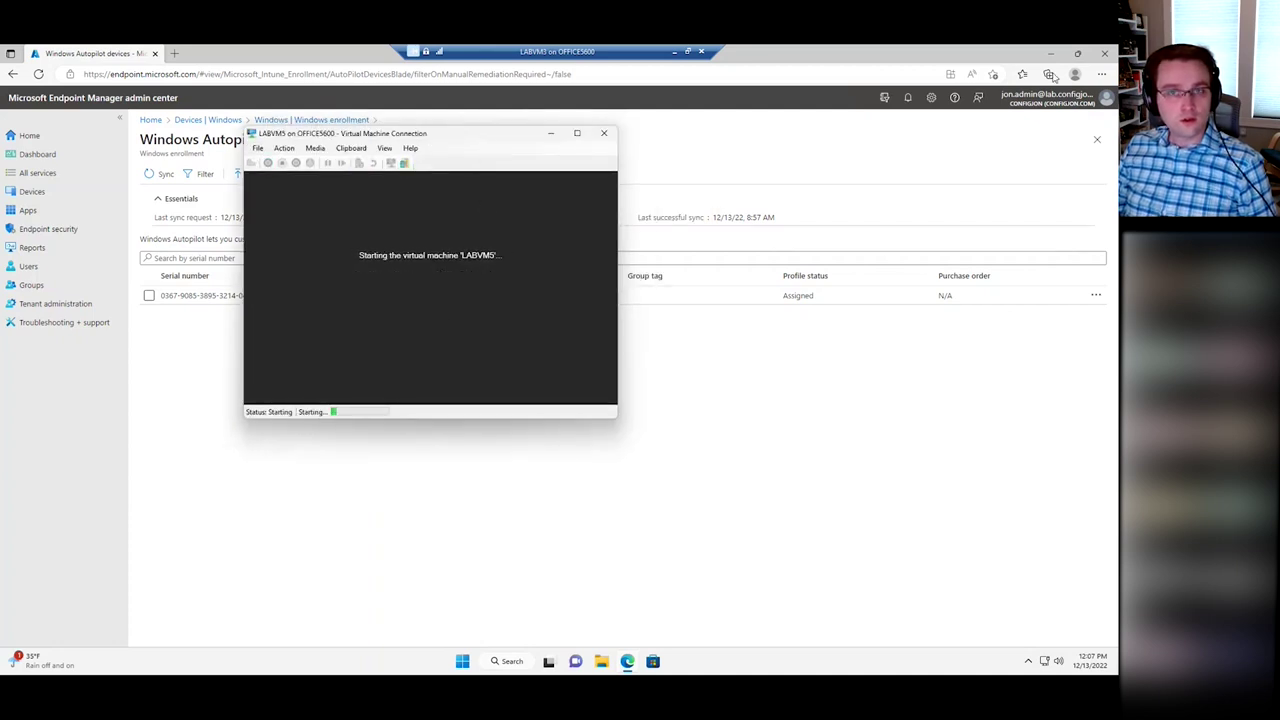
- Minimize the browser to watch LABVM5 boot to the country-or-region setup screen
left_click(1051, 53)
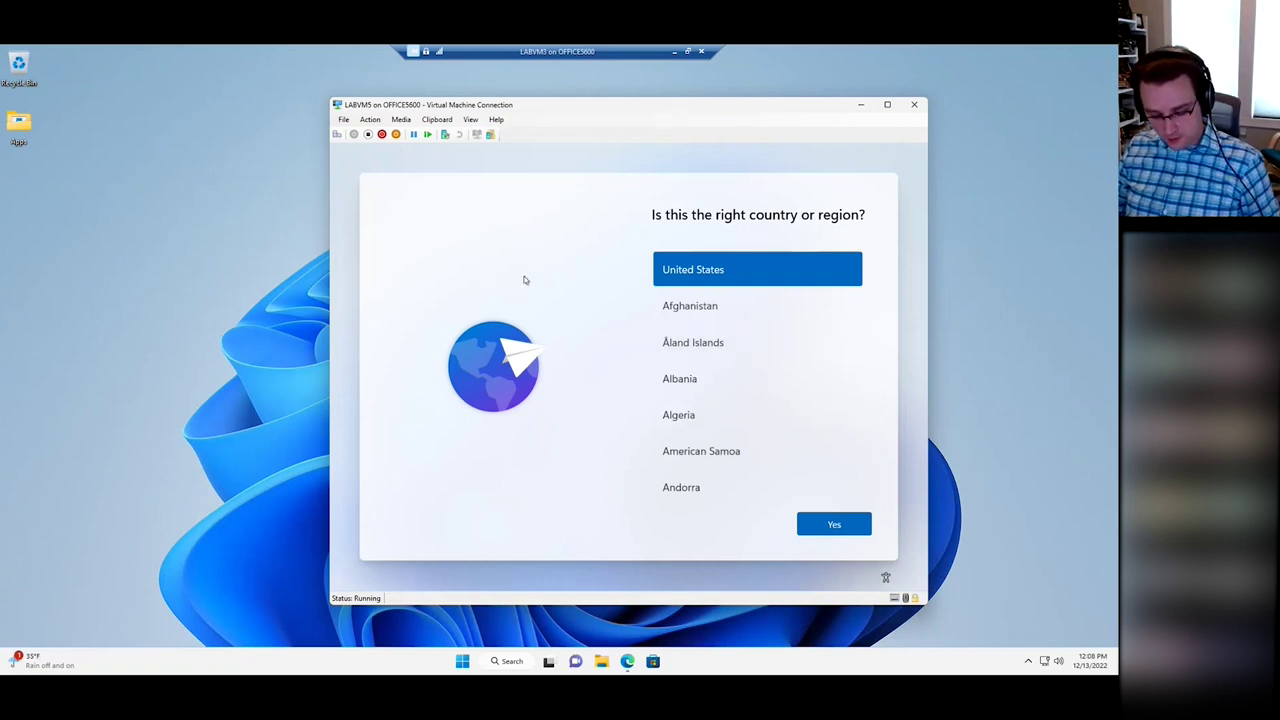
- Open an administrator command prompt with Shift+F10 during setup and launch PowerShell
key("shift+F10")
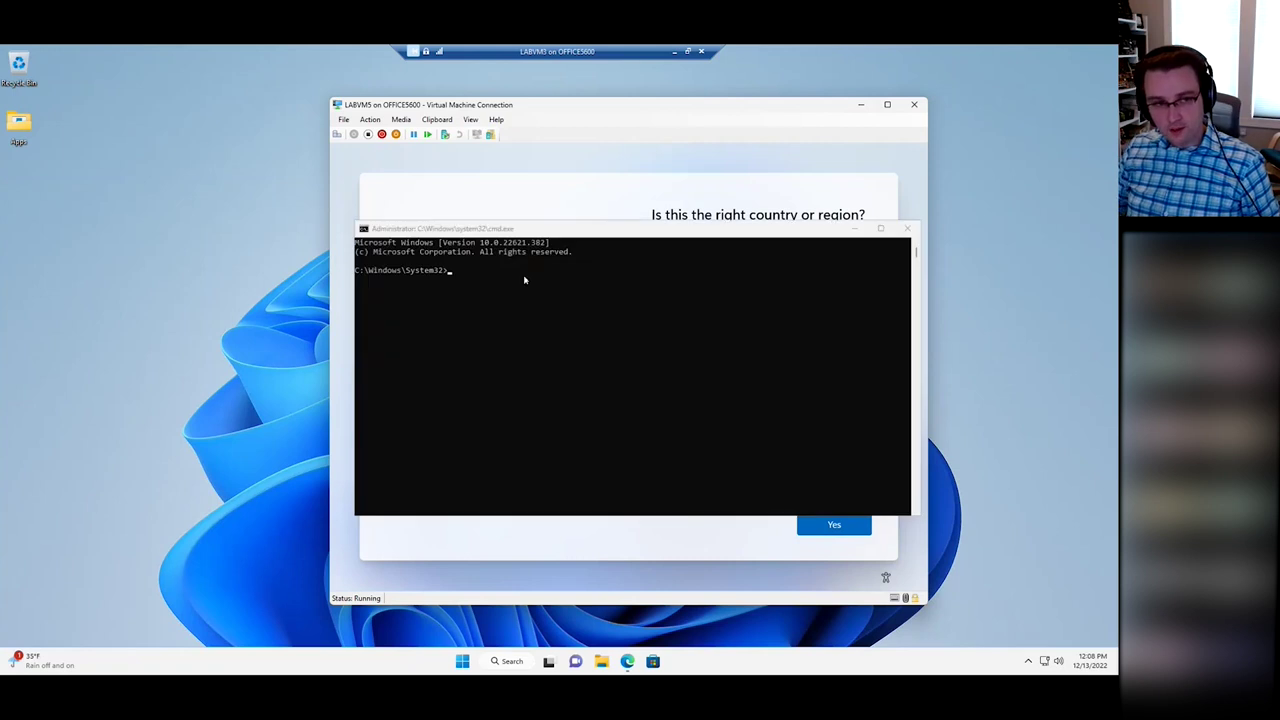
left_click(604, 232)
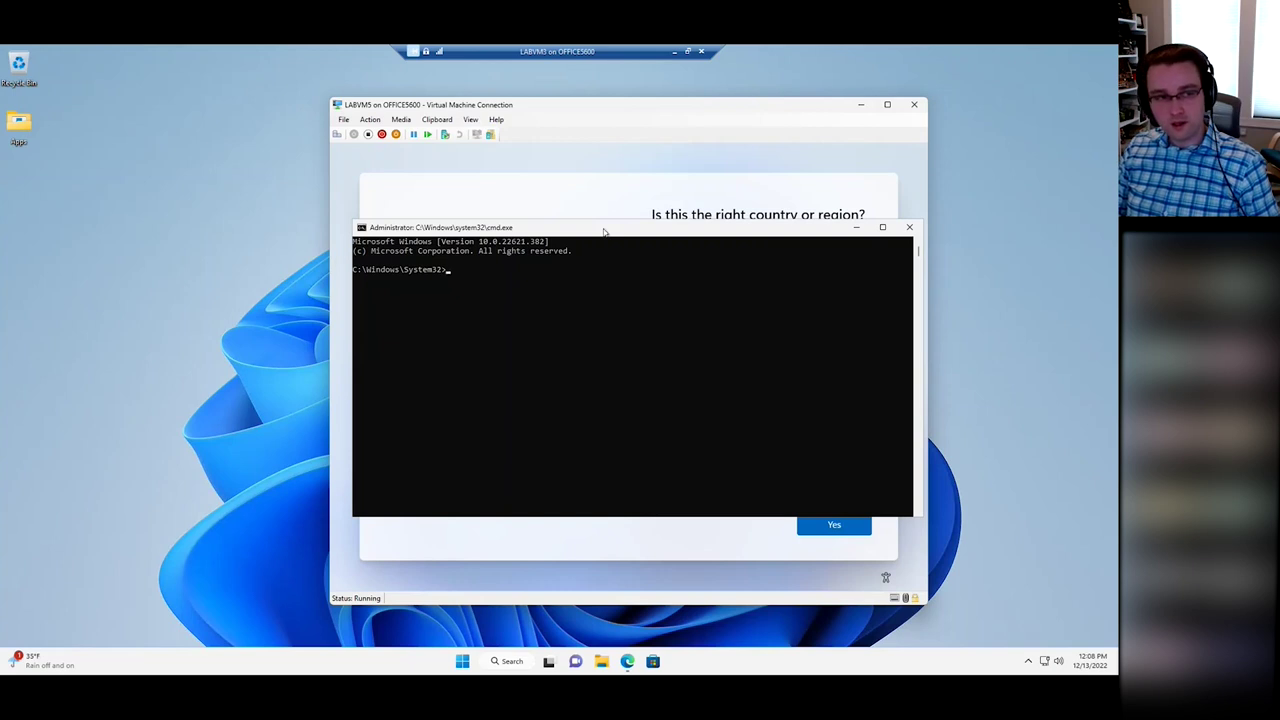
type("powershell")
key("Return")
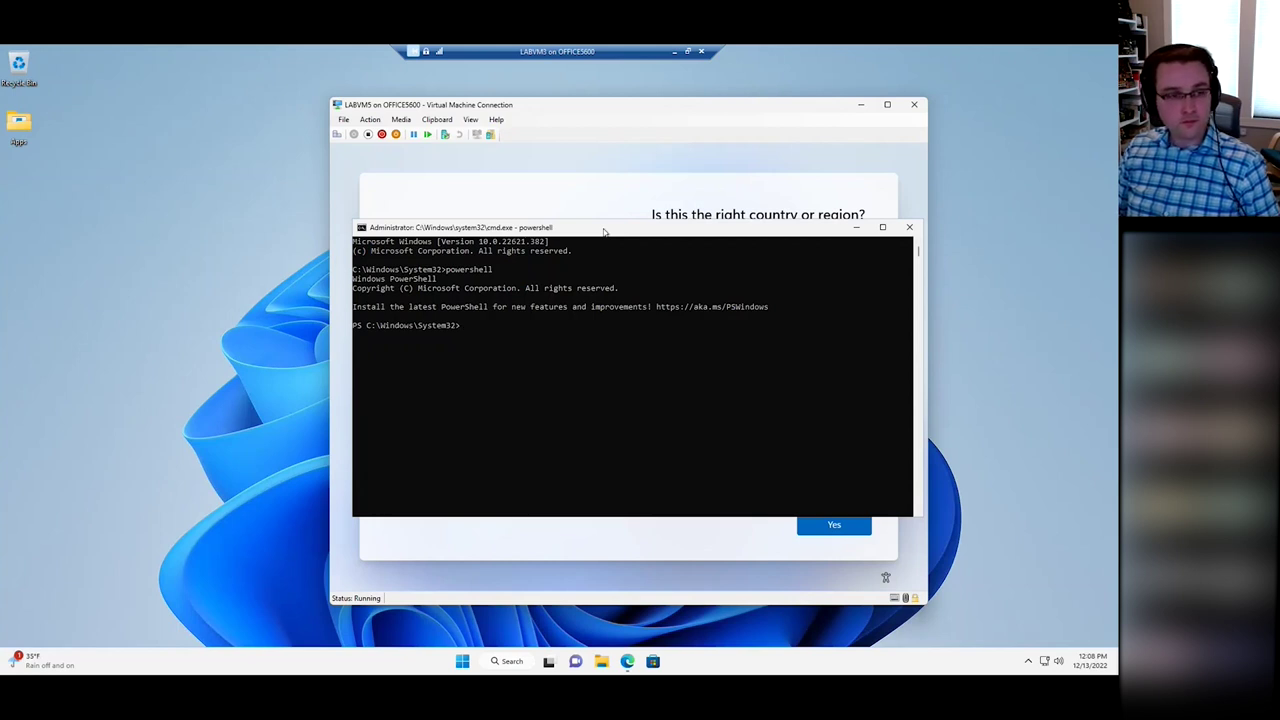
- Set execution policy to Bypass and install Get-WindowsAutopilotInfo, accepting the PATH, NuGet and repository prompts
type("Set")
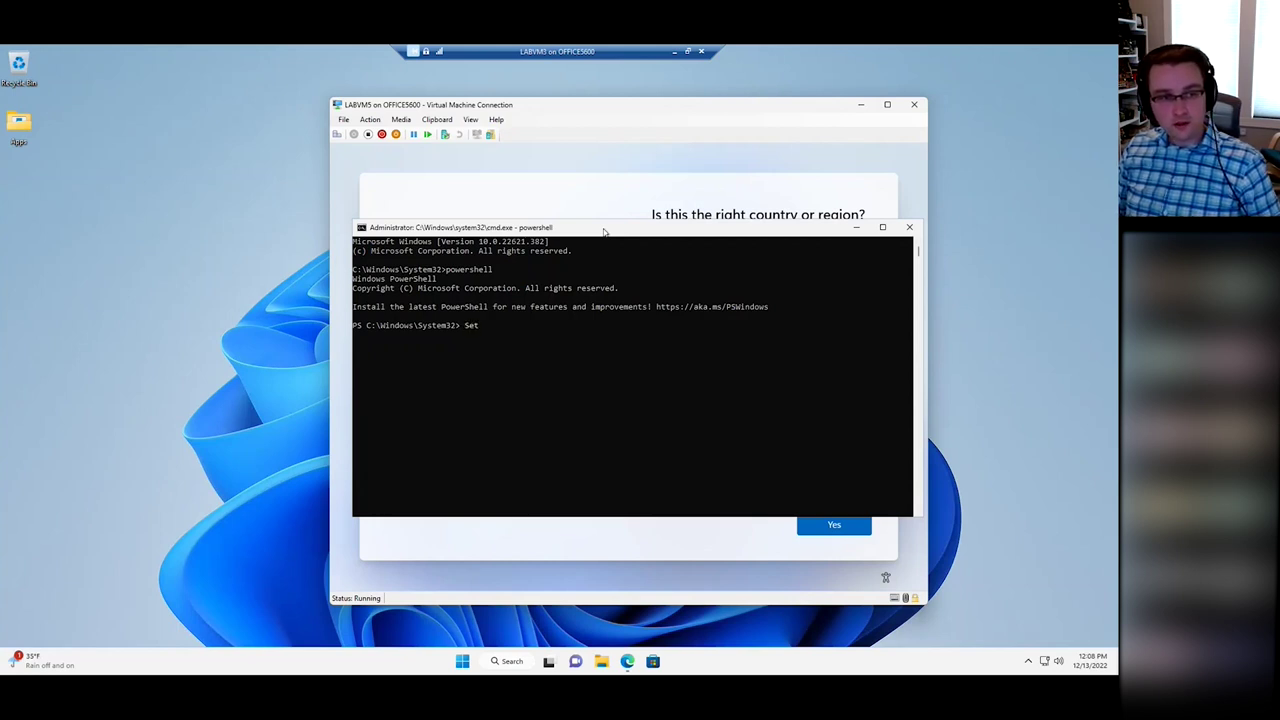
type("-Execution")
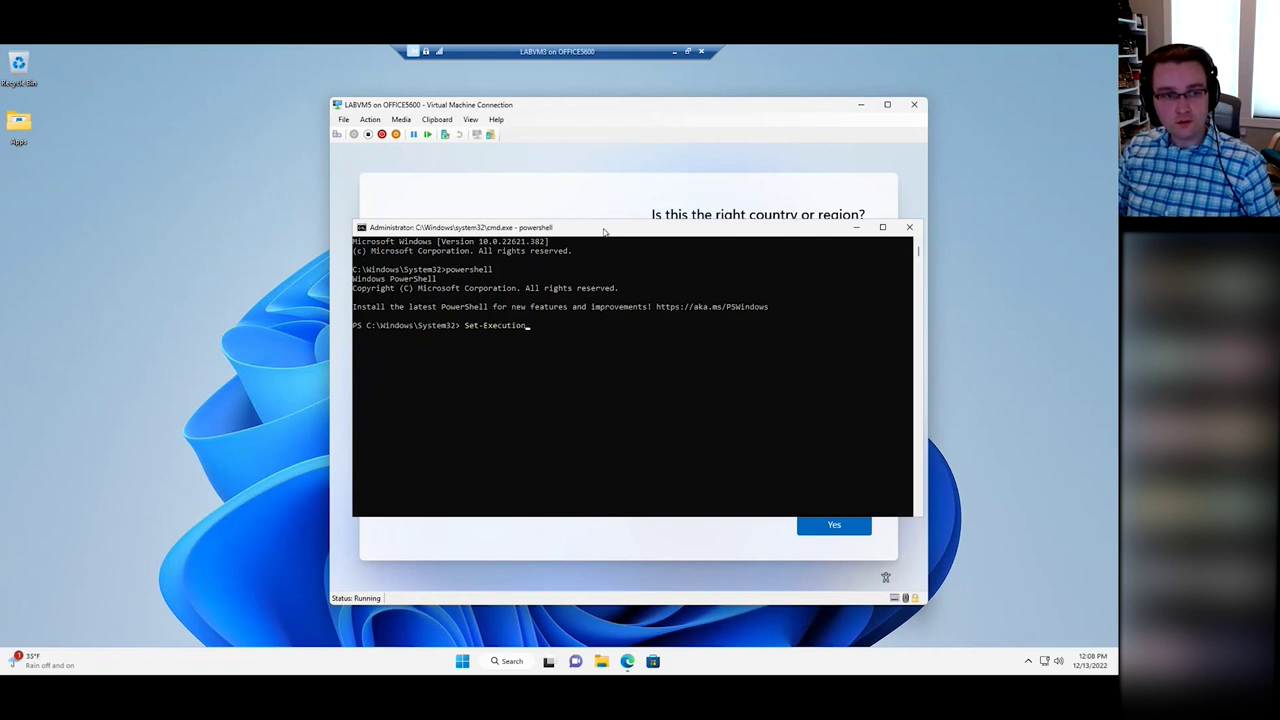
type("policy bypass")
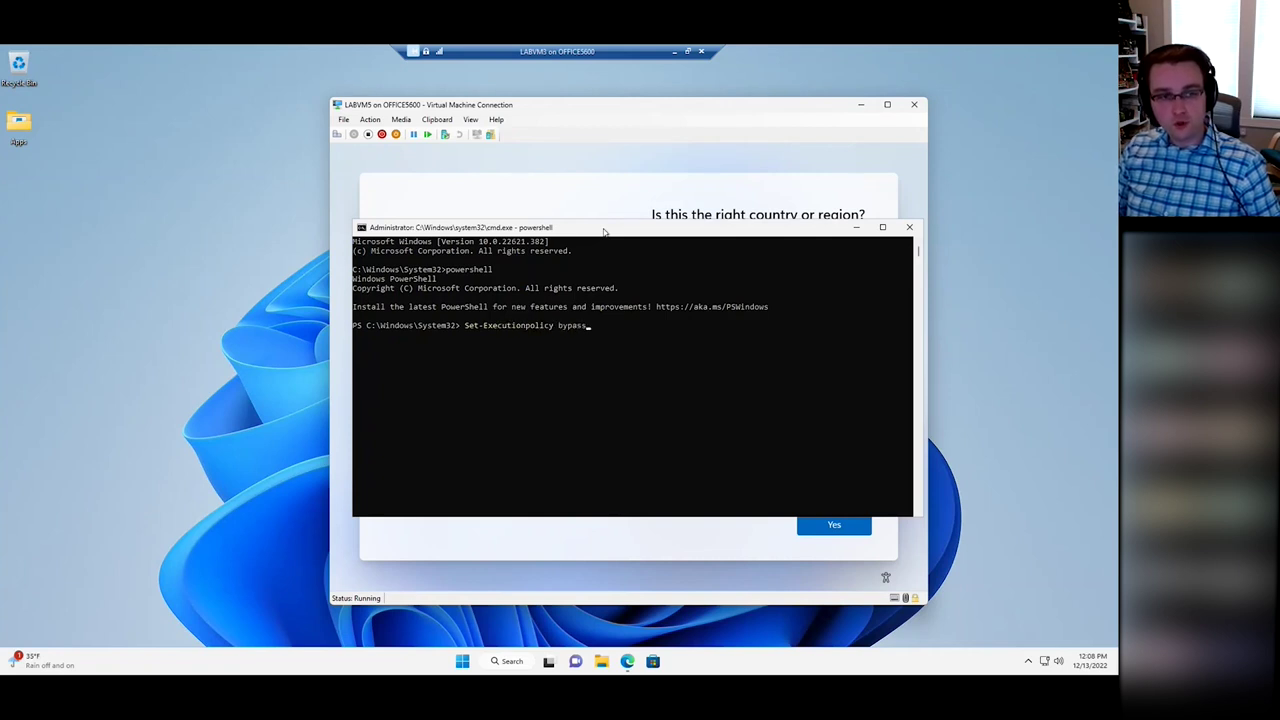
type("install-script get-windowsautopilotinfo")
key("BackSpace")
key("BackSpace")
key("BackSpace")
key("BackSpace")
key("BackSpace")
key("BackSpace")
type("otinfo")
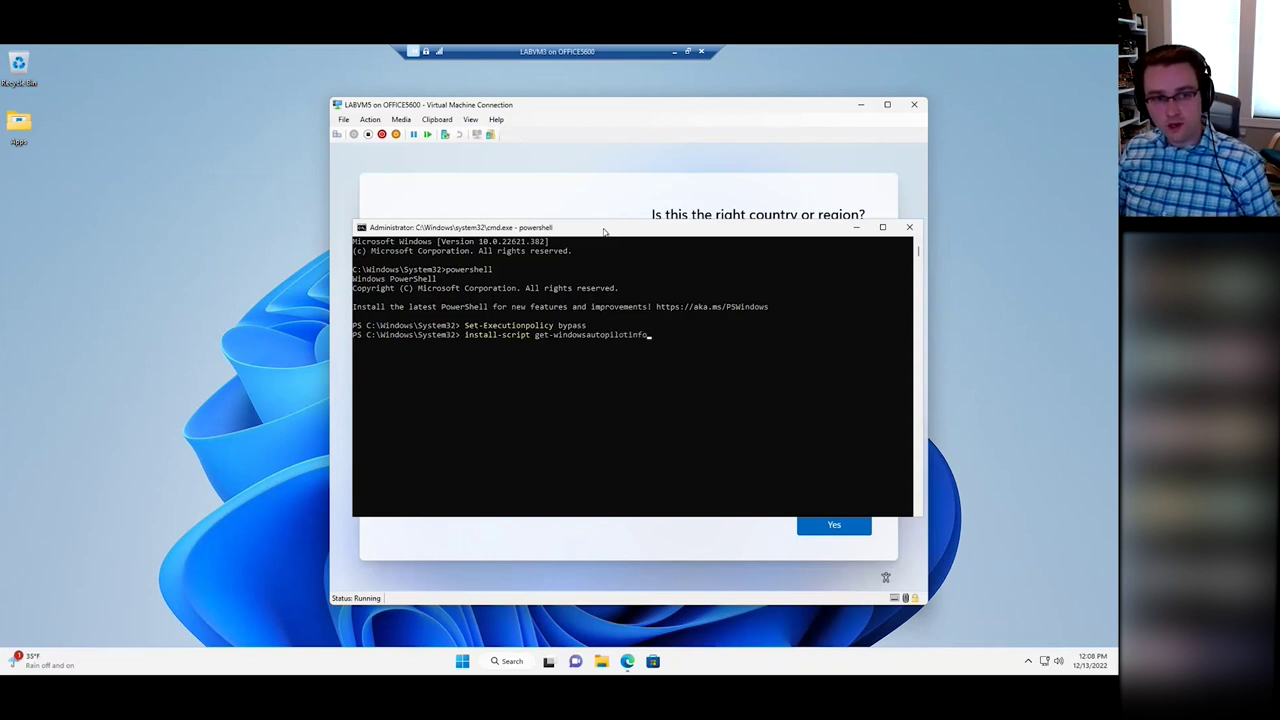
key("Return")
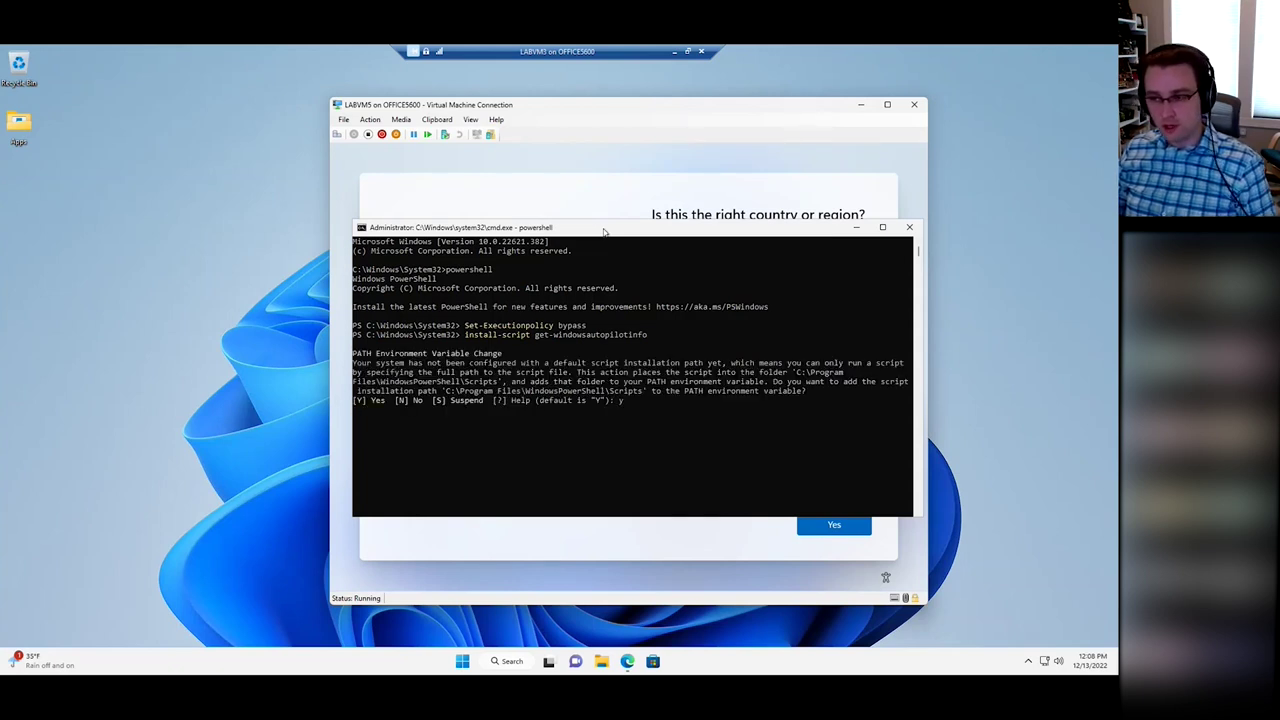
key("Return")
type("y")
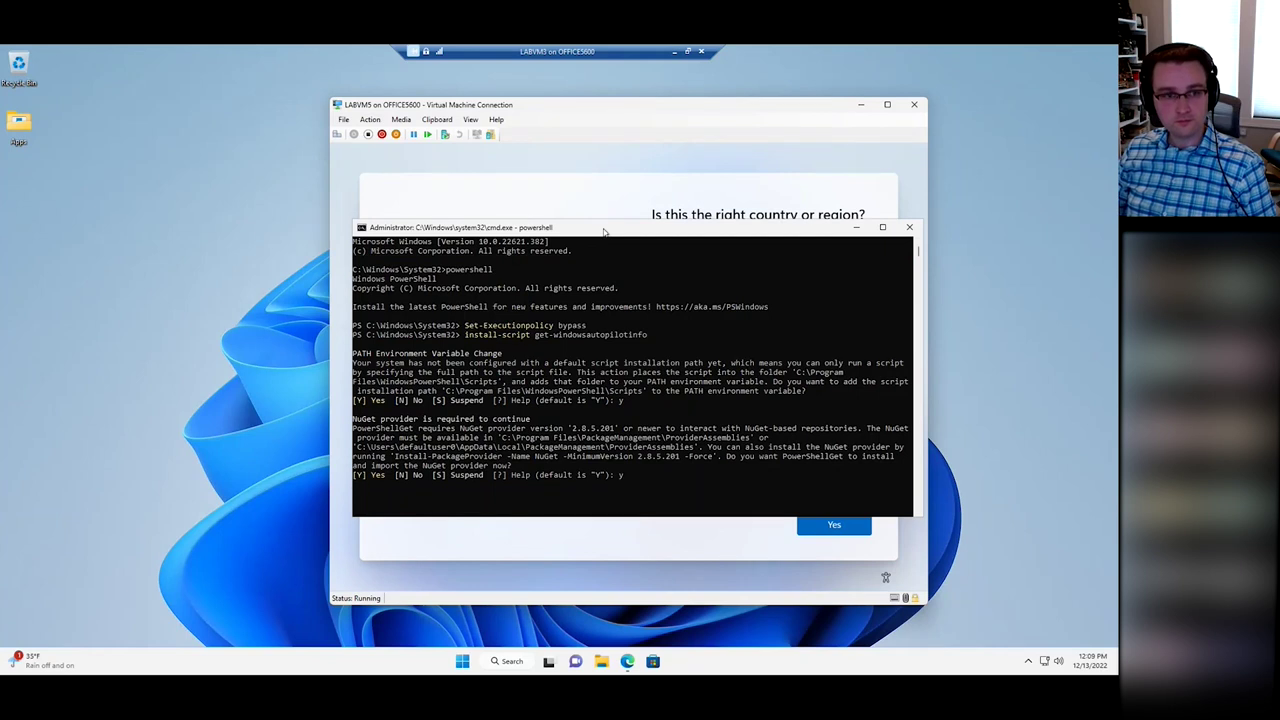
type("y")
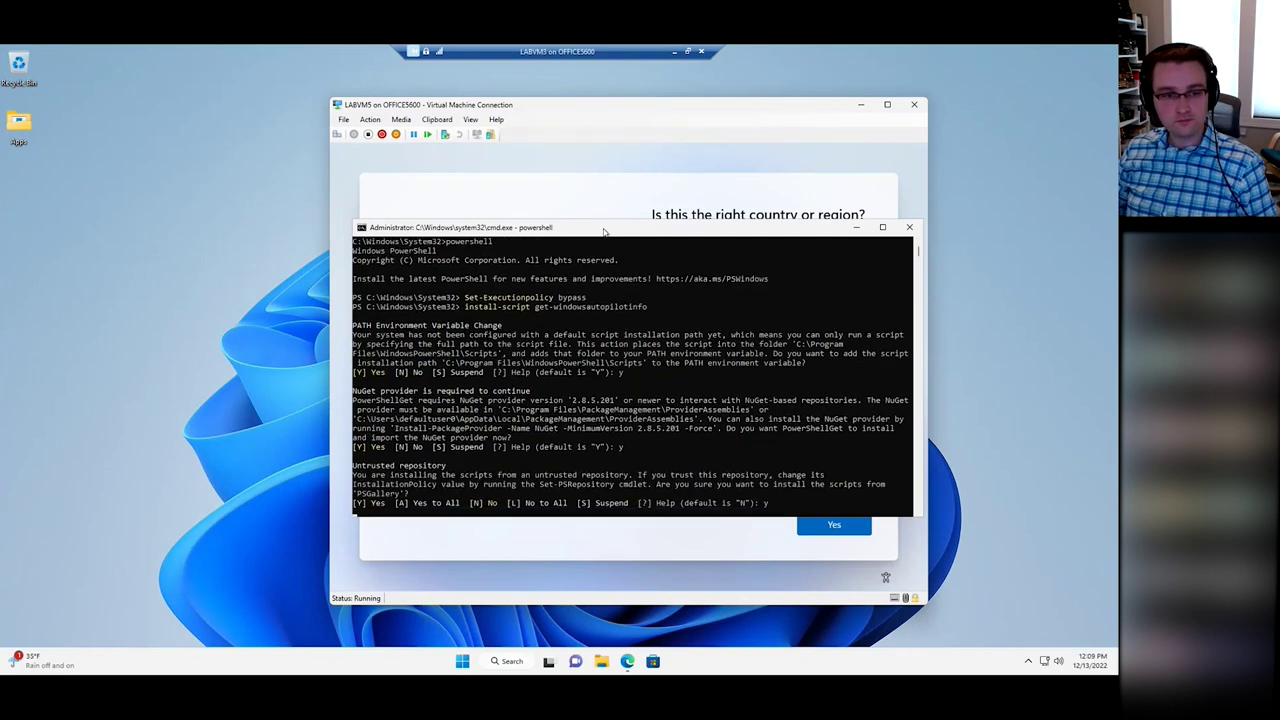
key("Return")
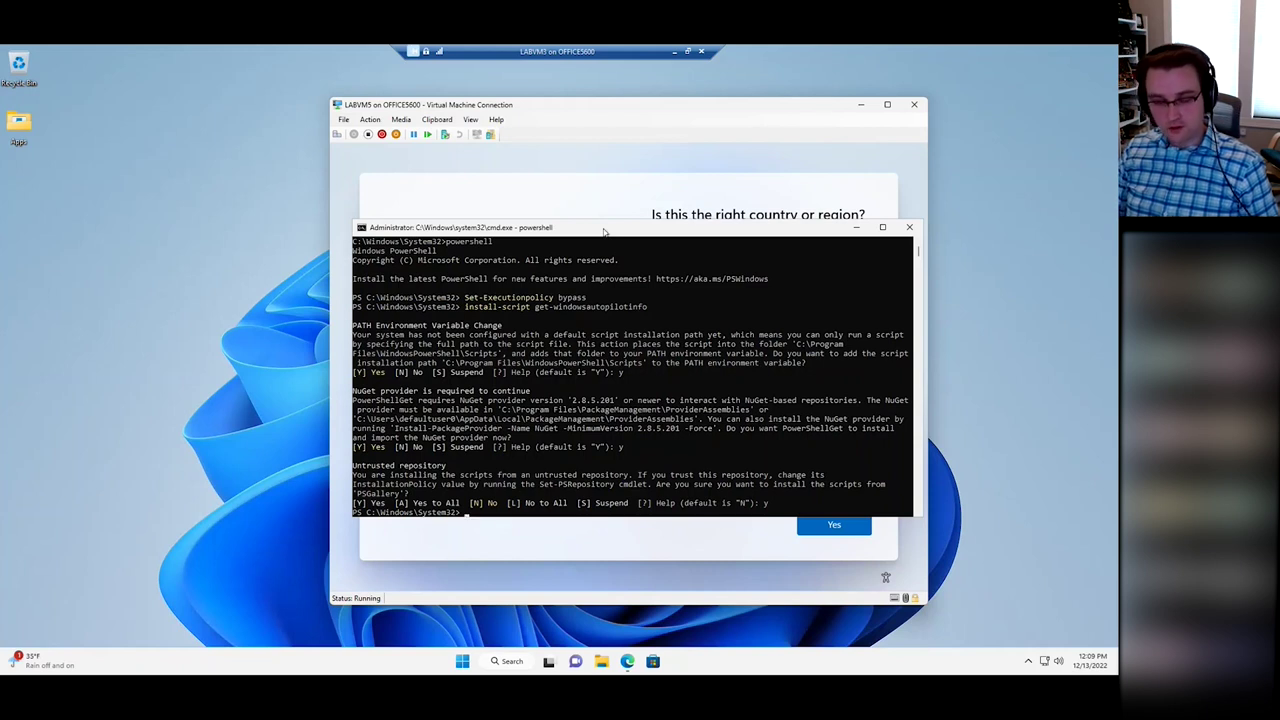
- Clear the console and run Get-WindowsAutoPilotInfo.ps1 -Online to upload the device details
type("cls")
key("Return")
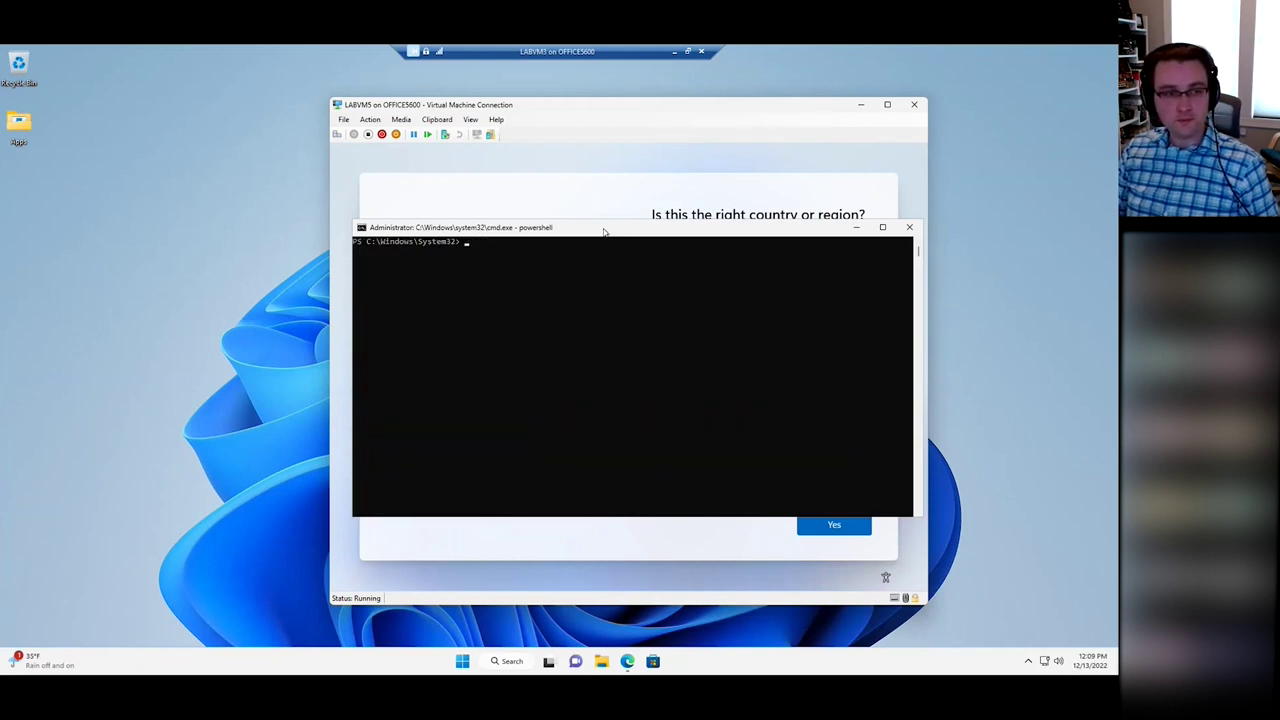
type("get-windowsautopilo")
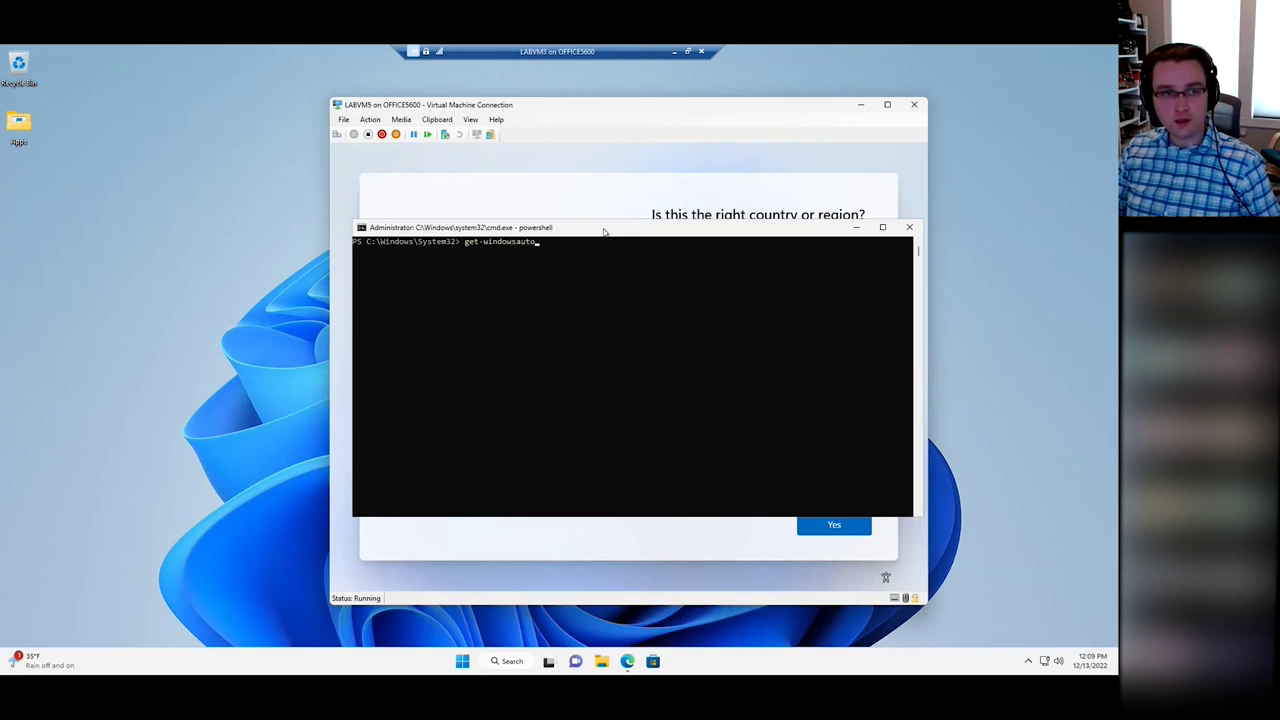
key("BackSpace")
key("BackSpace")
type("otin")
key("Tab")
type("-Online")
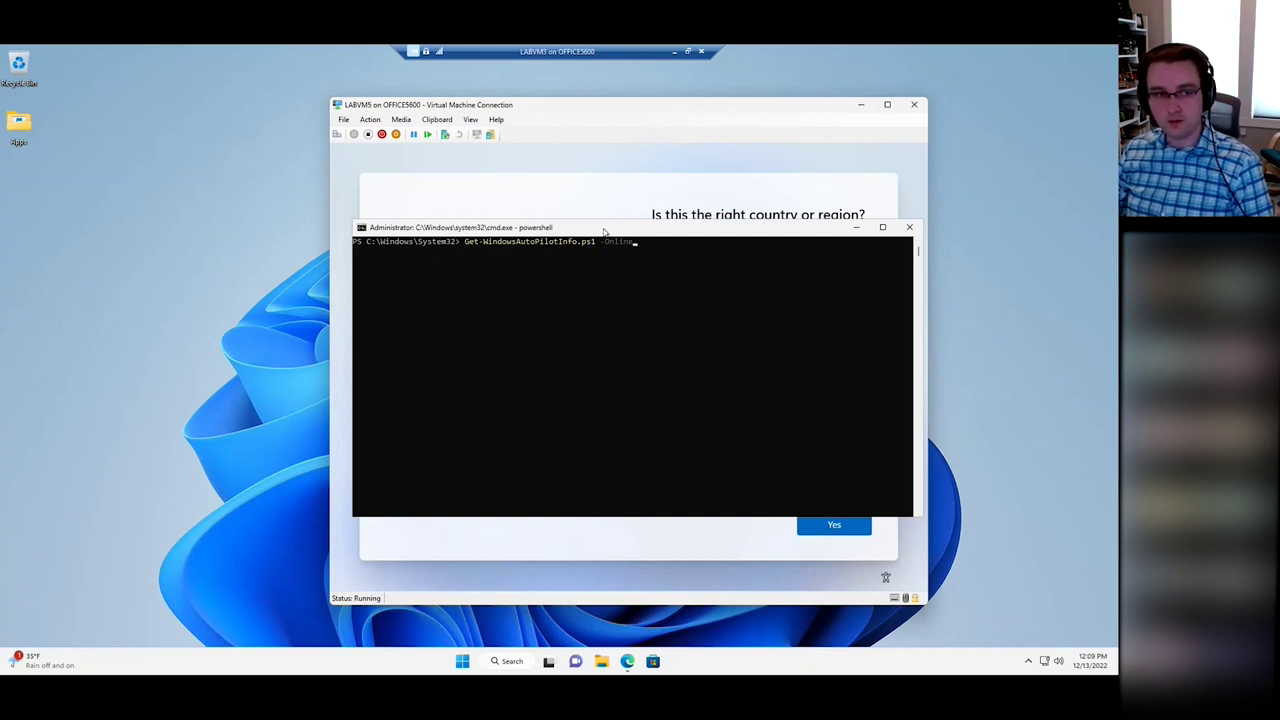
key("Return")
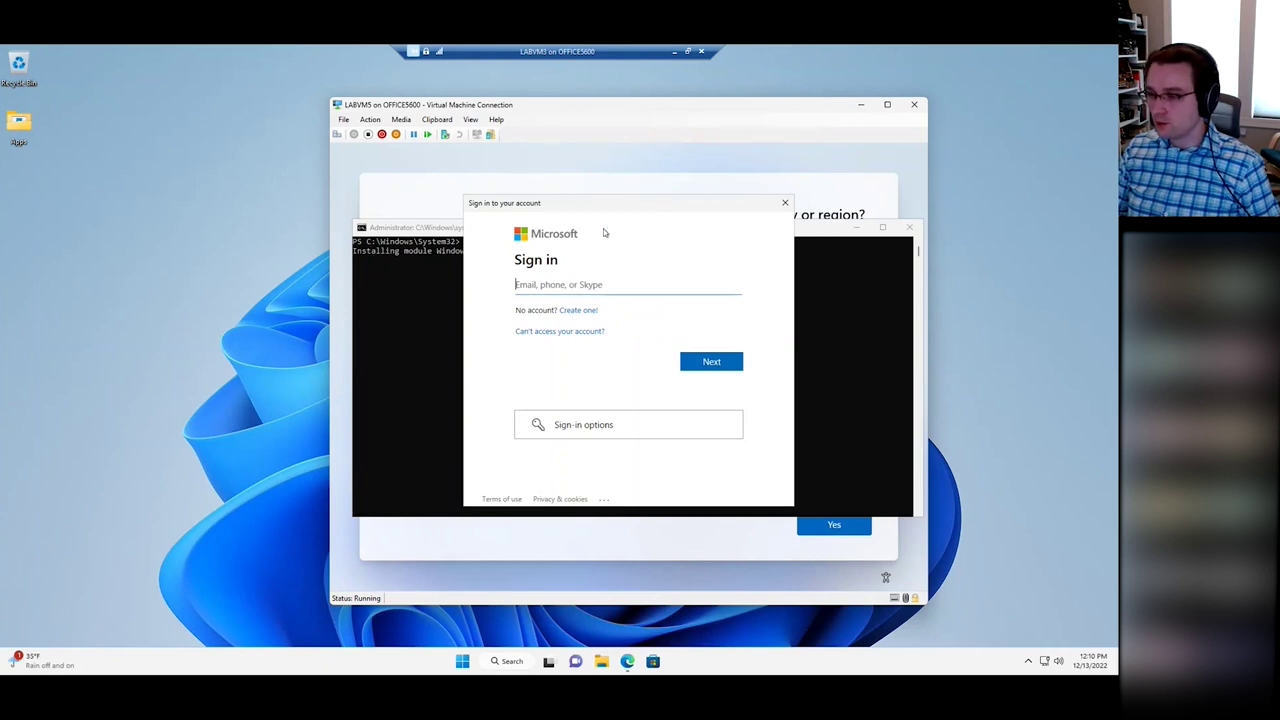
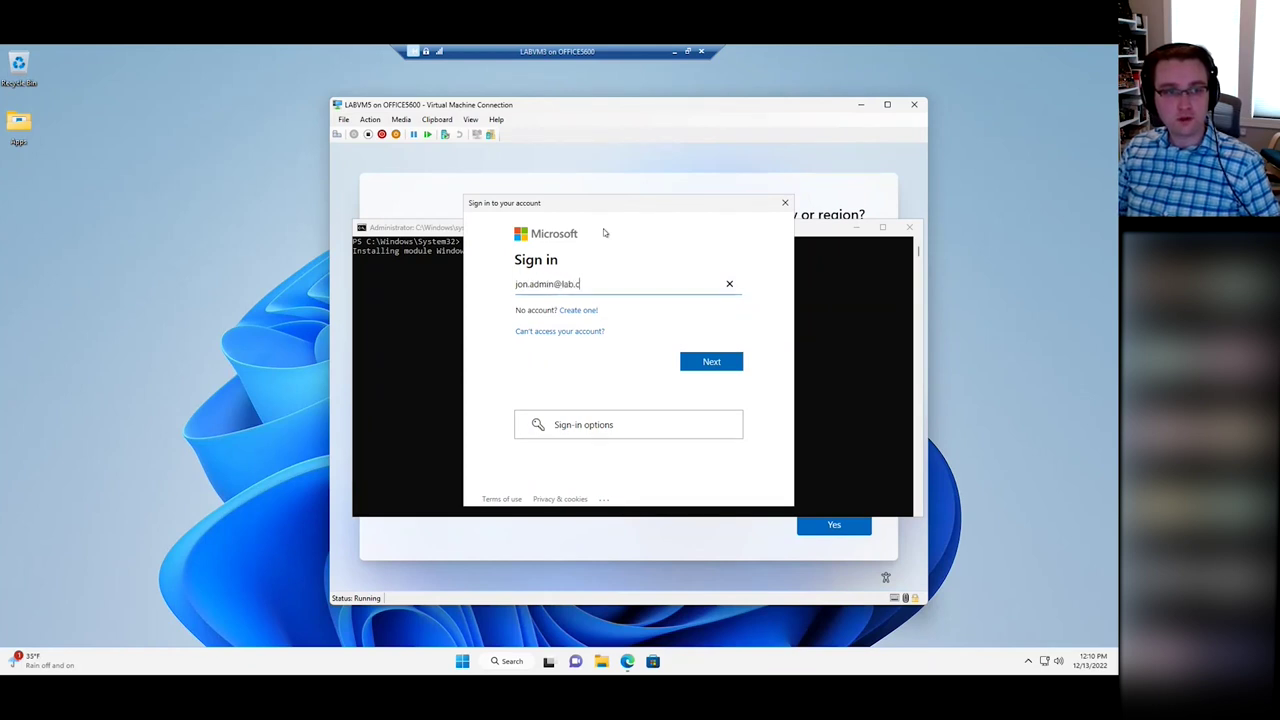
- Sign in with the tenant admin account's e-mail and password so the device import begins
key("Return")
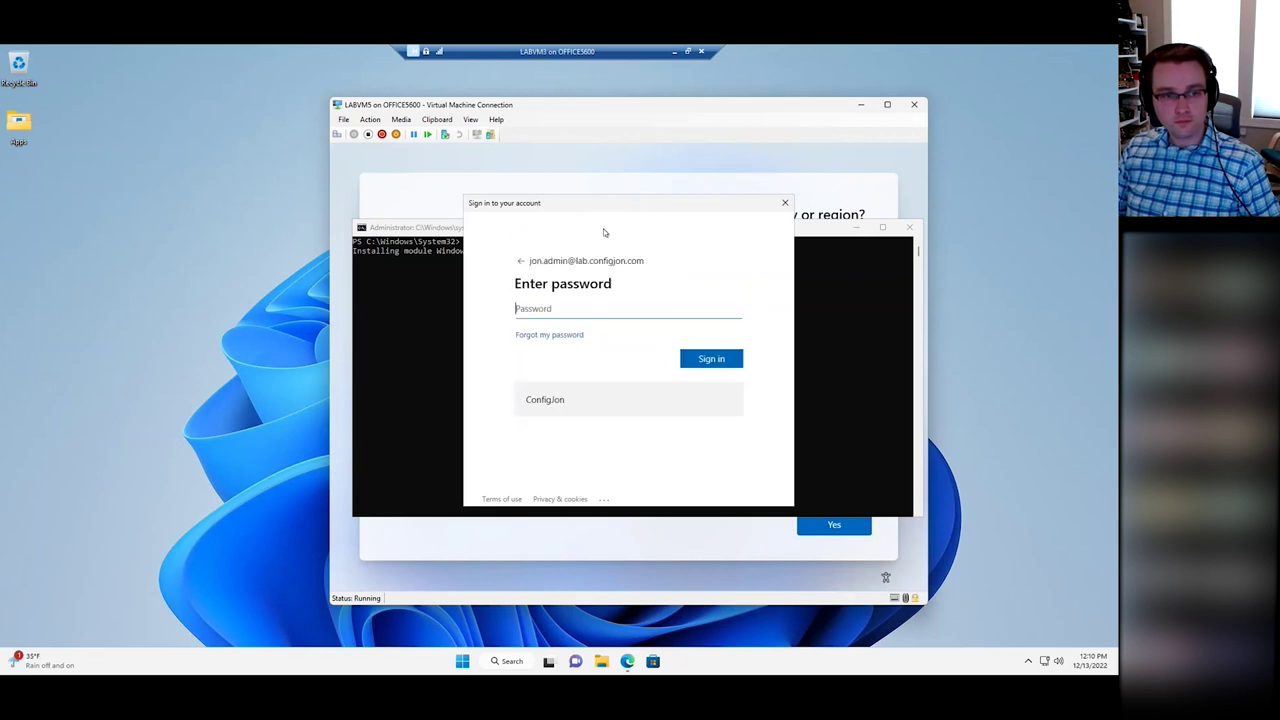
type("••••••••••••••••")
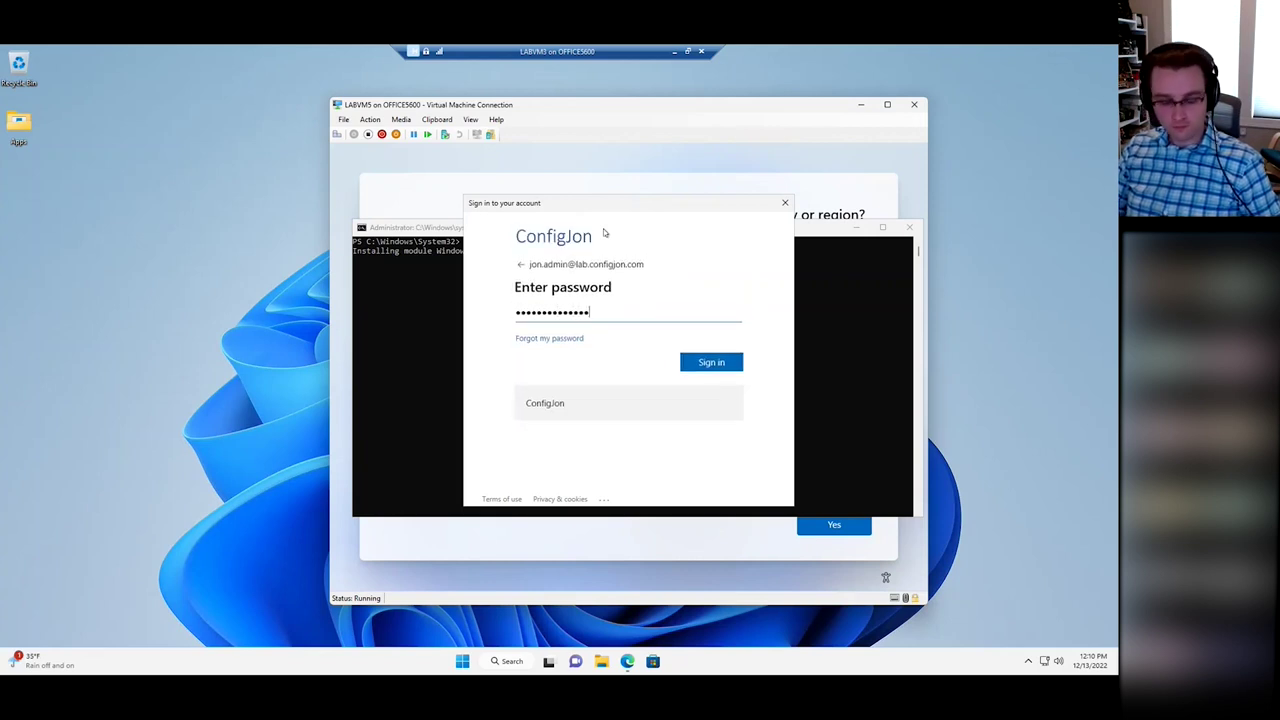
key("Return")
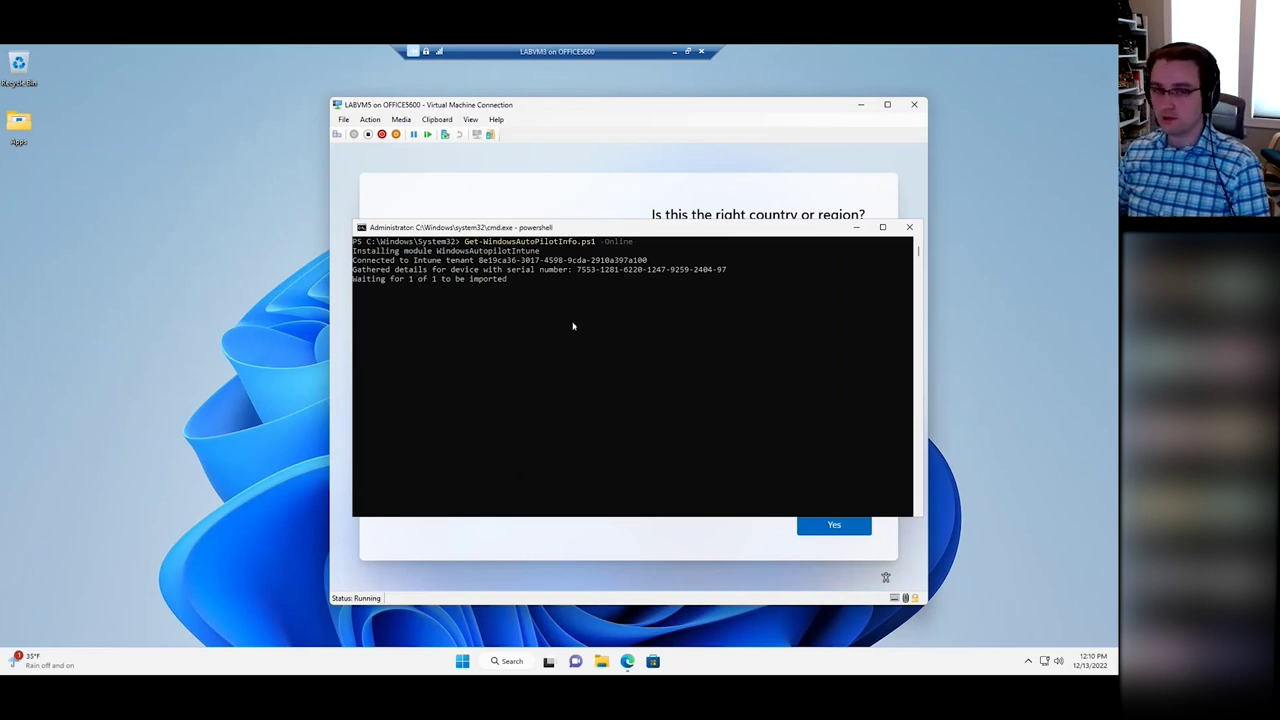
- Minimize the Edge window showing the Autopilot devices page to reveal the desktop
left_click(630, 660)
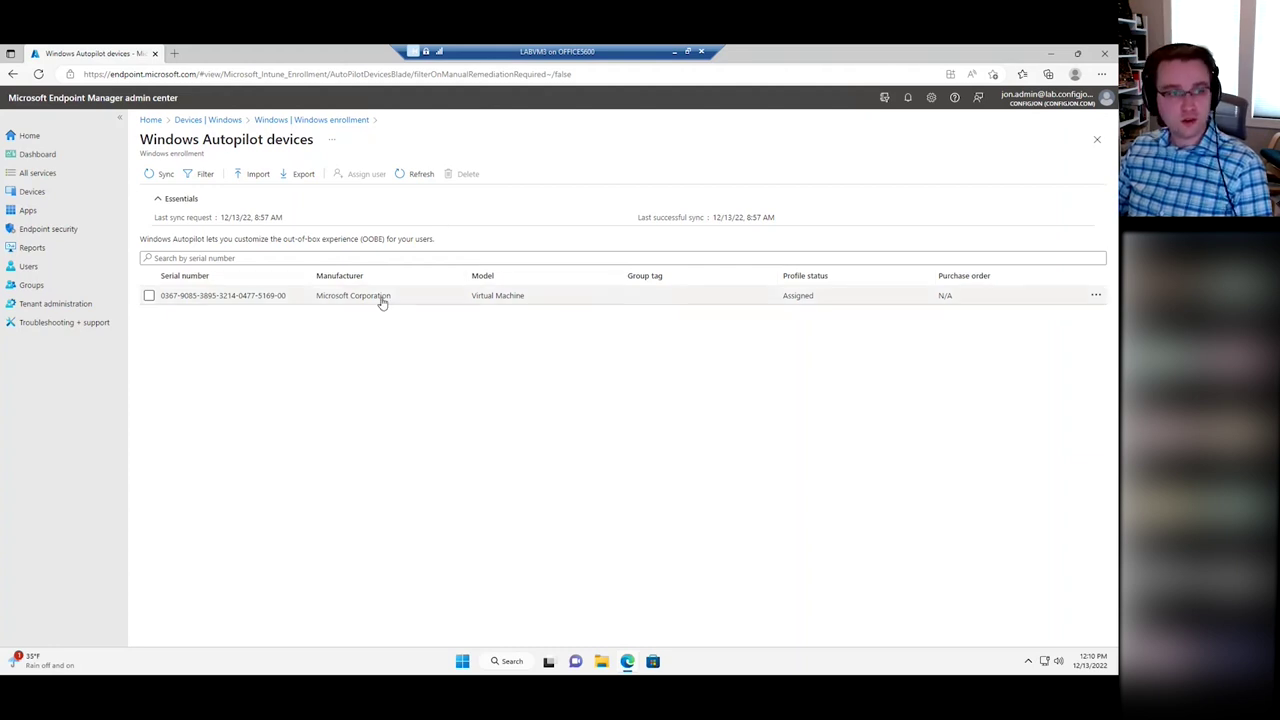
left_click(1050, 53)
left_click(626, 663)
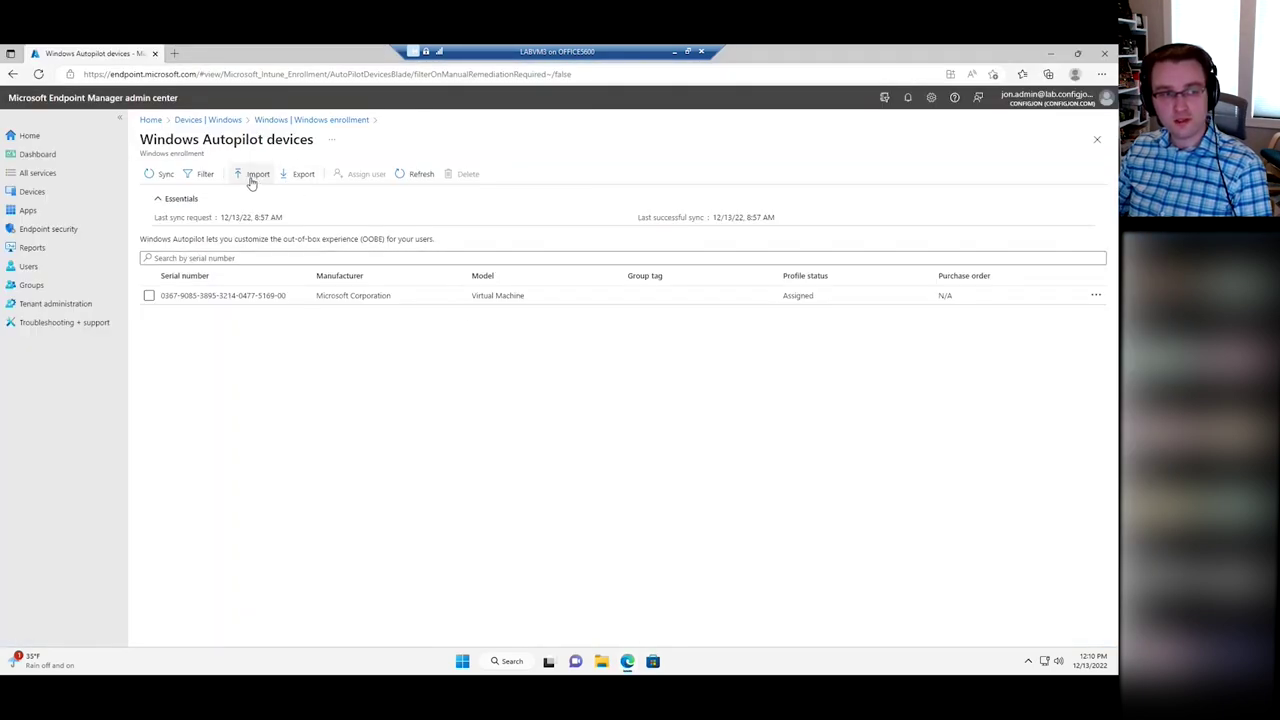
left_click(1051, 55)
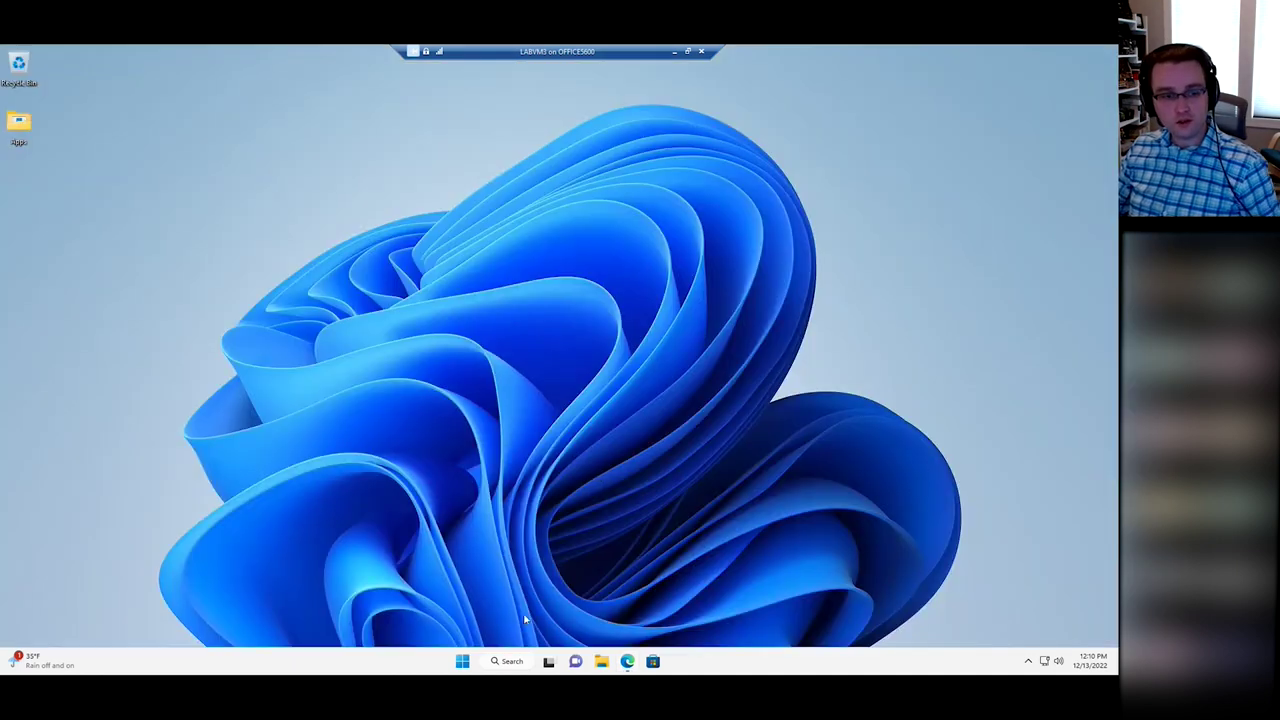
- Launch Terminal (Admin) from the Start menu and approve the UAC prompt
left_click(463, 662)
right_click(463, 662)
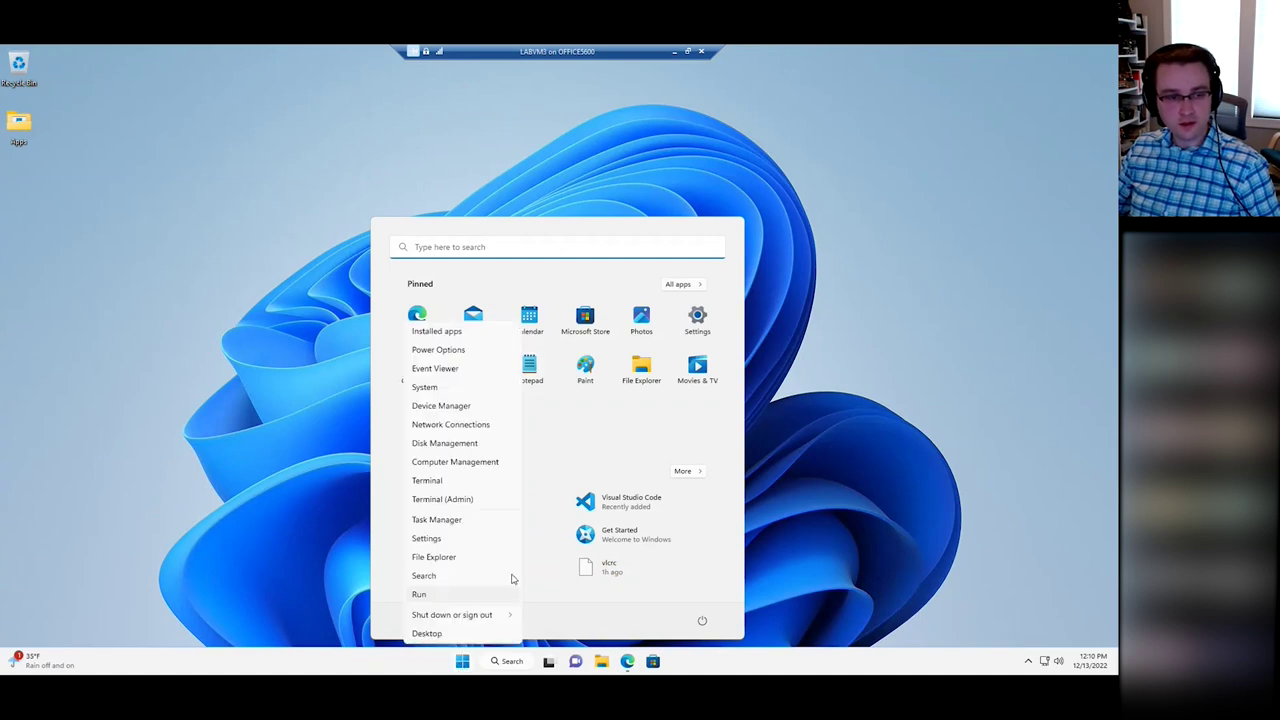
left_click(469, 500)
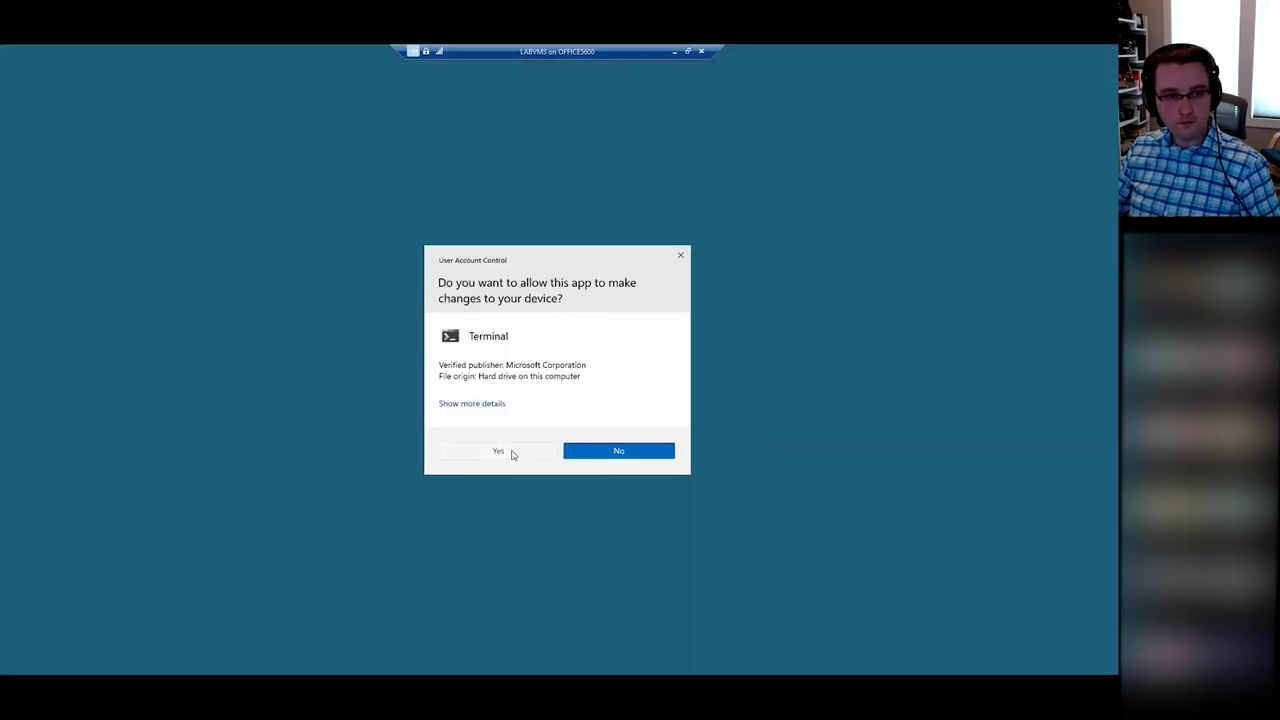
left_click(617, 449)
- Enter Get-WindowsAutoPilotInfo.ps1 -OutputFile C:\Temp\deviceinfo.csv in the admin PowerShell tab
type("get-windowsau")
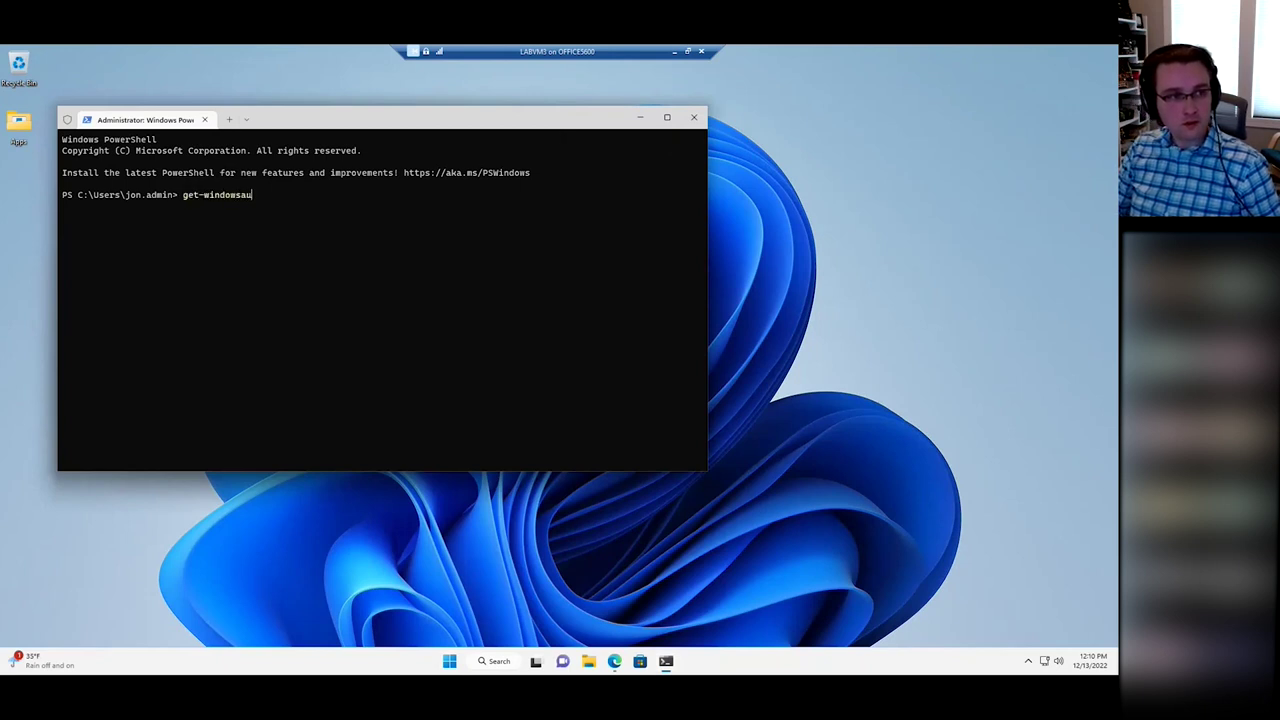
type("t")
key("Tab")
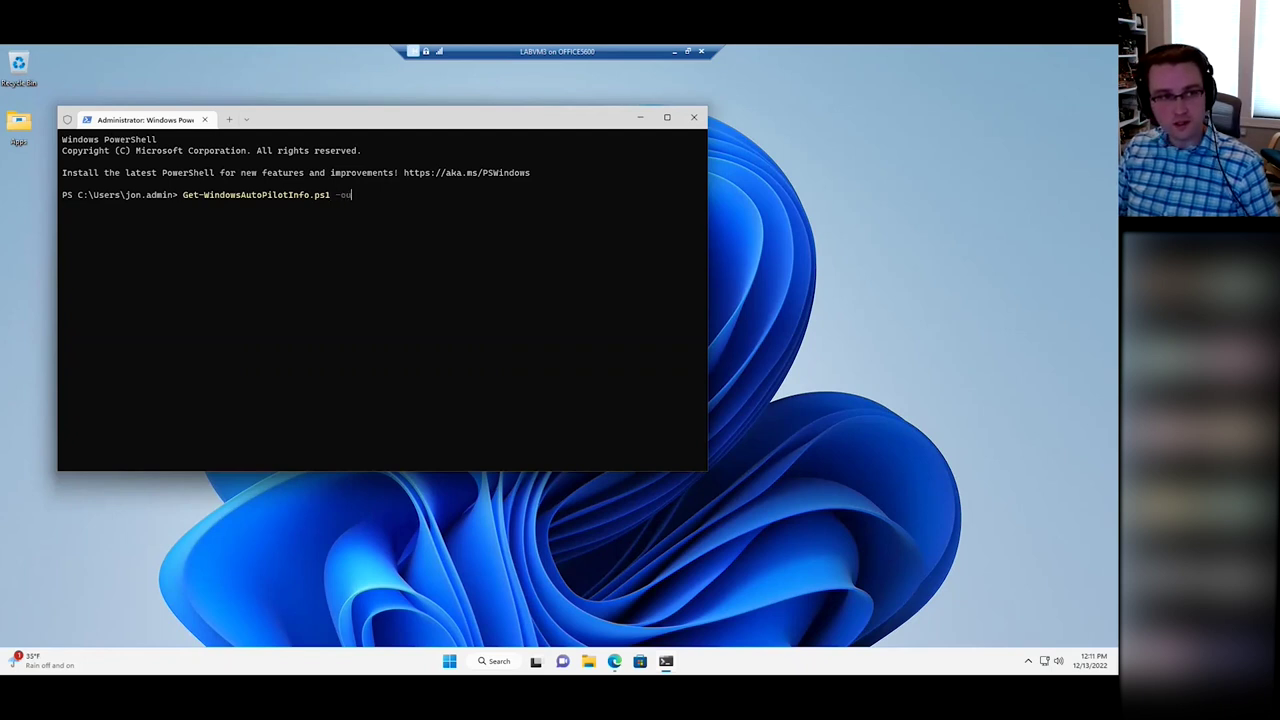
type("-o")
key("Tab")
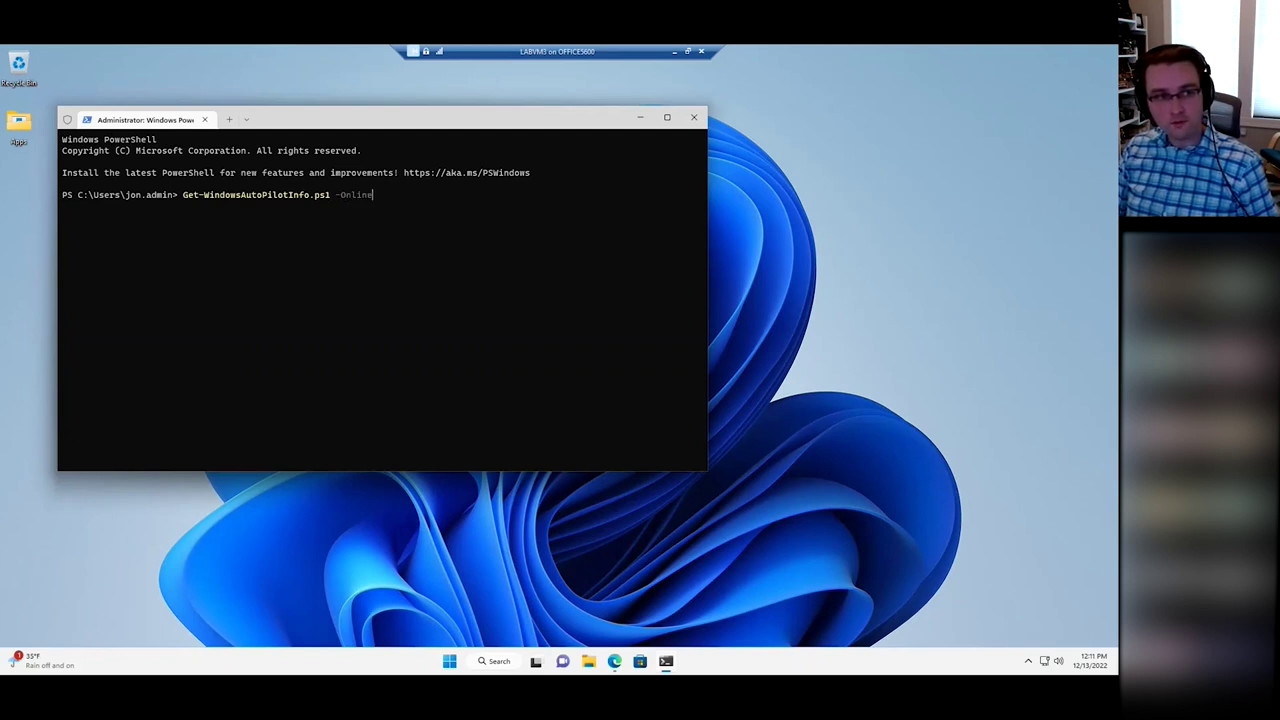
type("utputFile C")
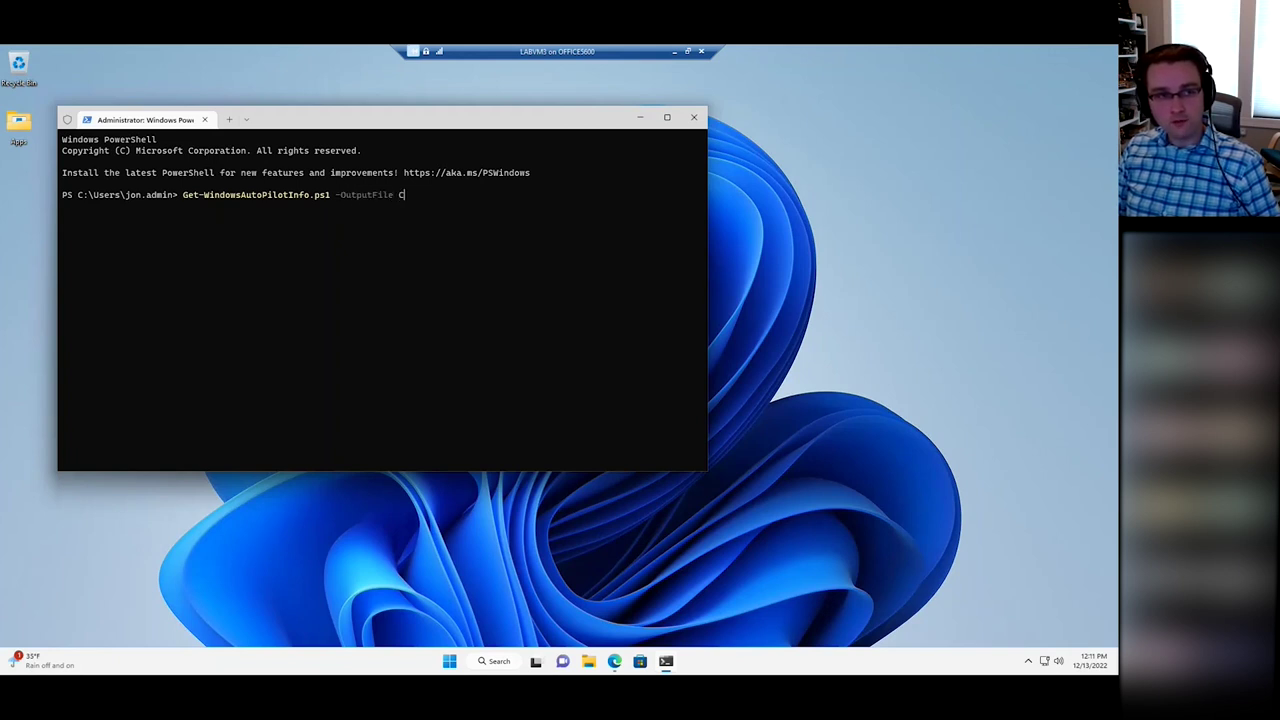
type(":\\Temp\\")
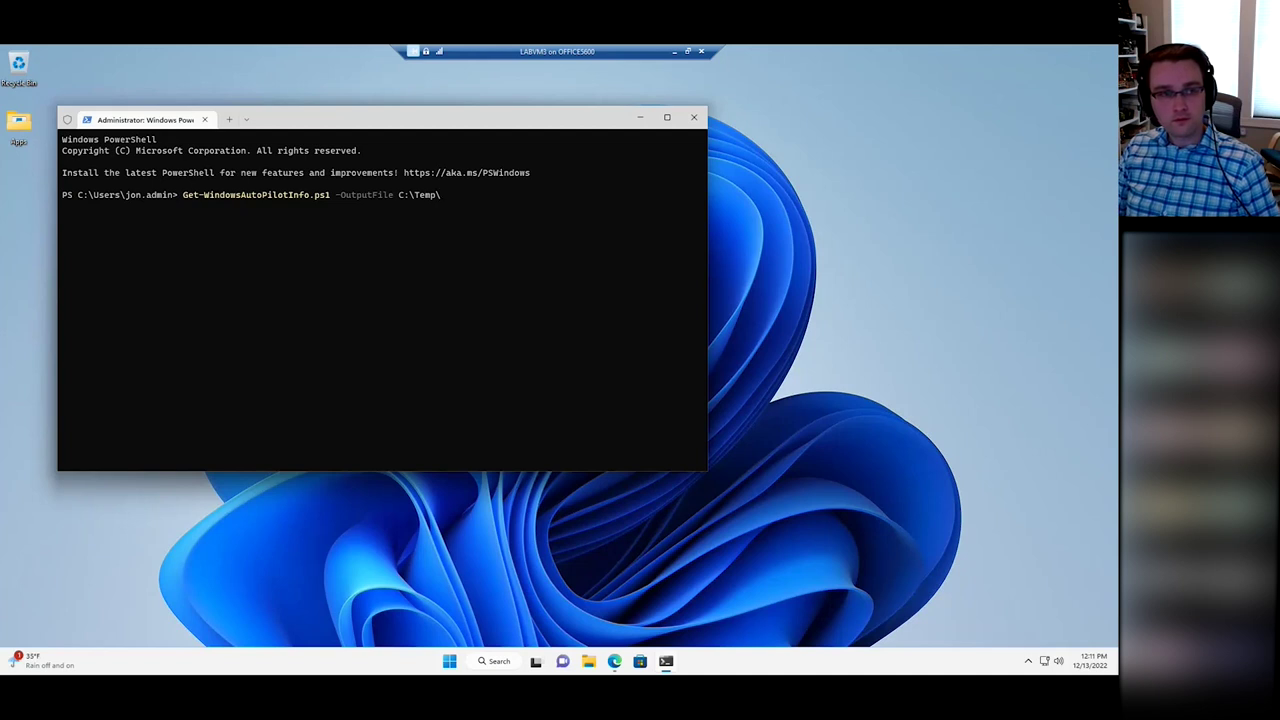
type("deviceinfo.csv")
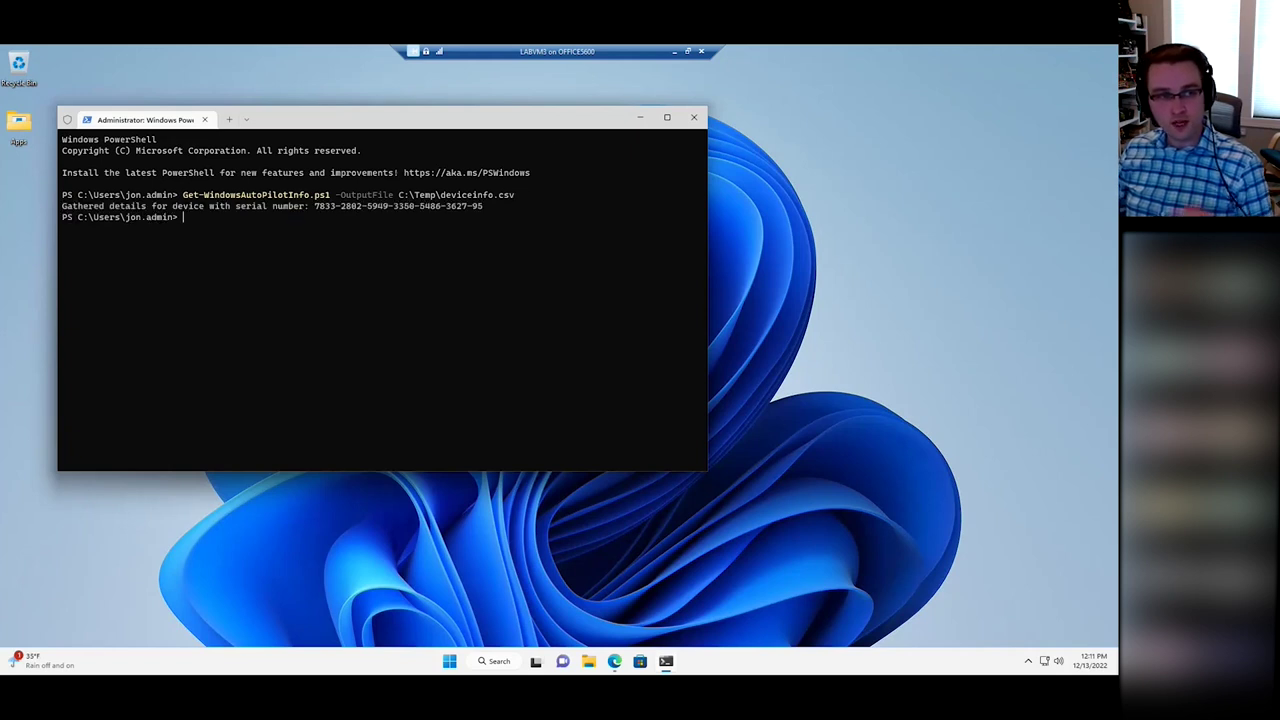
- Browse to C:\Temp in File Explorer and open deviceinfo.csv with Notepad
left_click(589, 662)
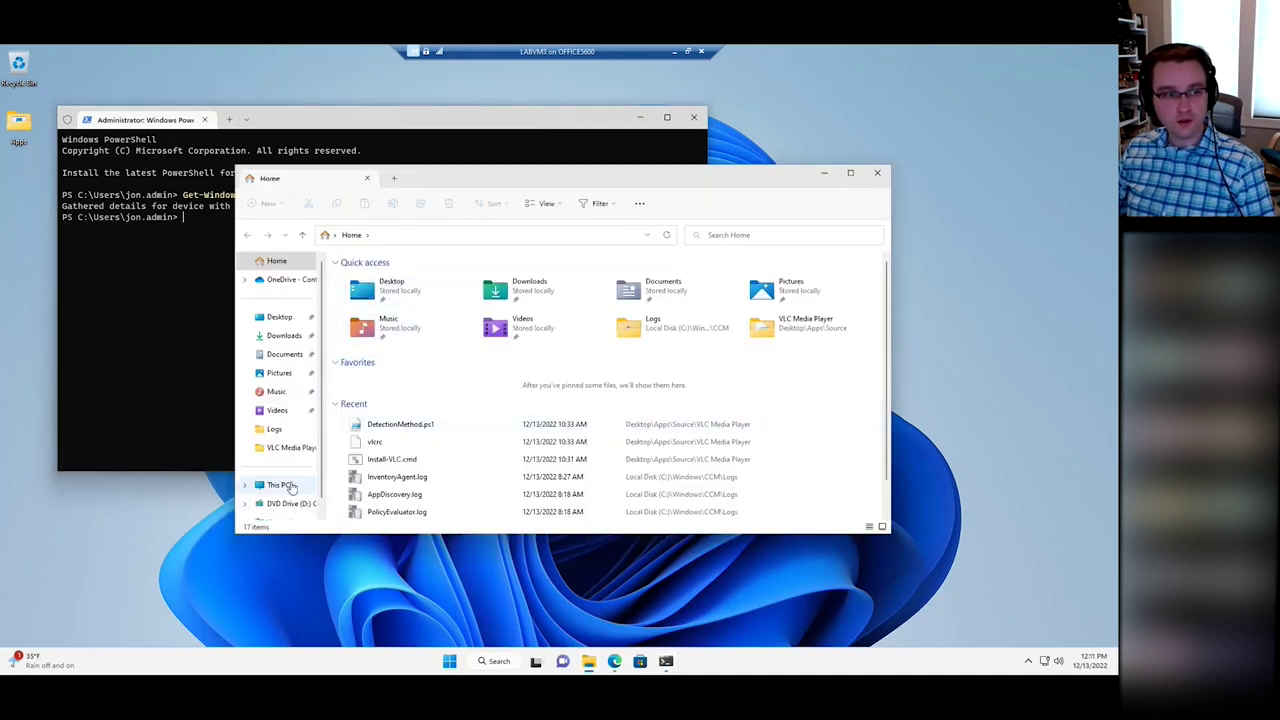
left_click(280, 485)
double_click(420, 290)
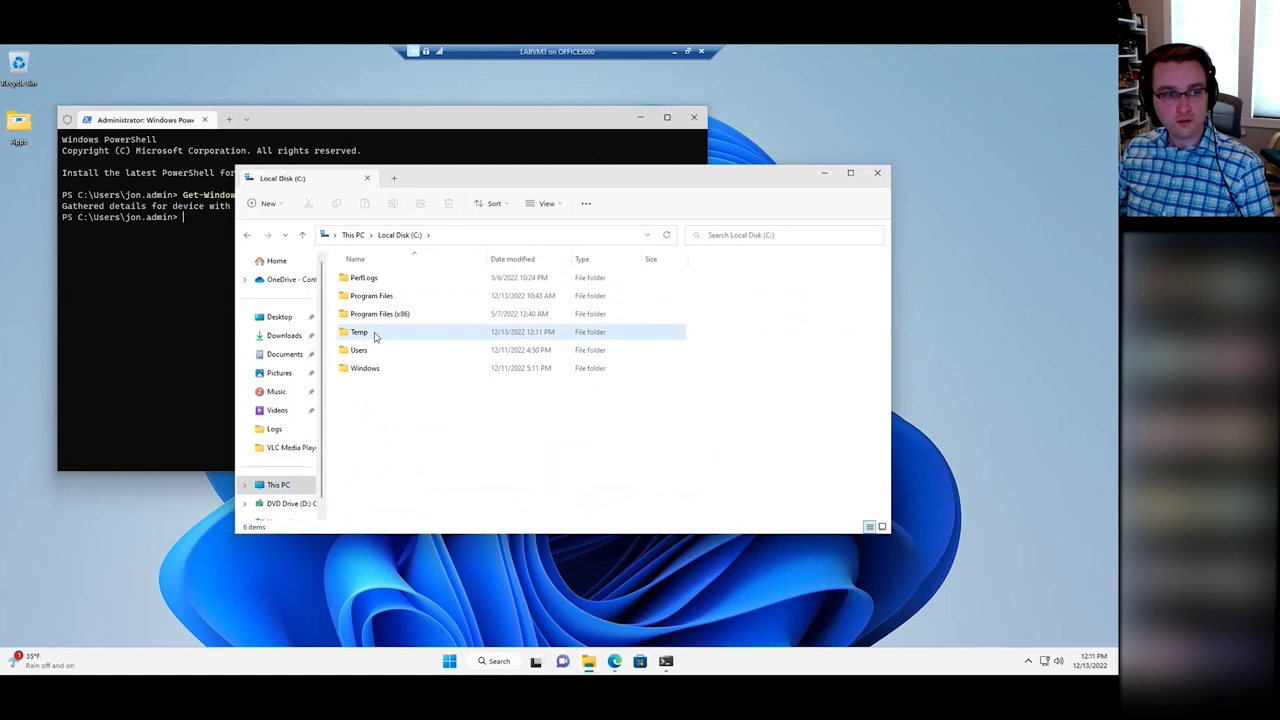
double_click(376, 333)
right_click(404, 280)
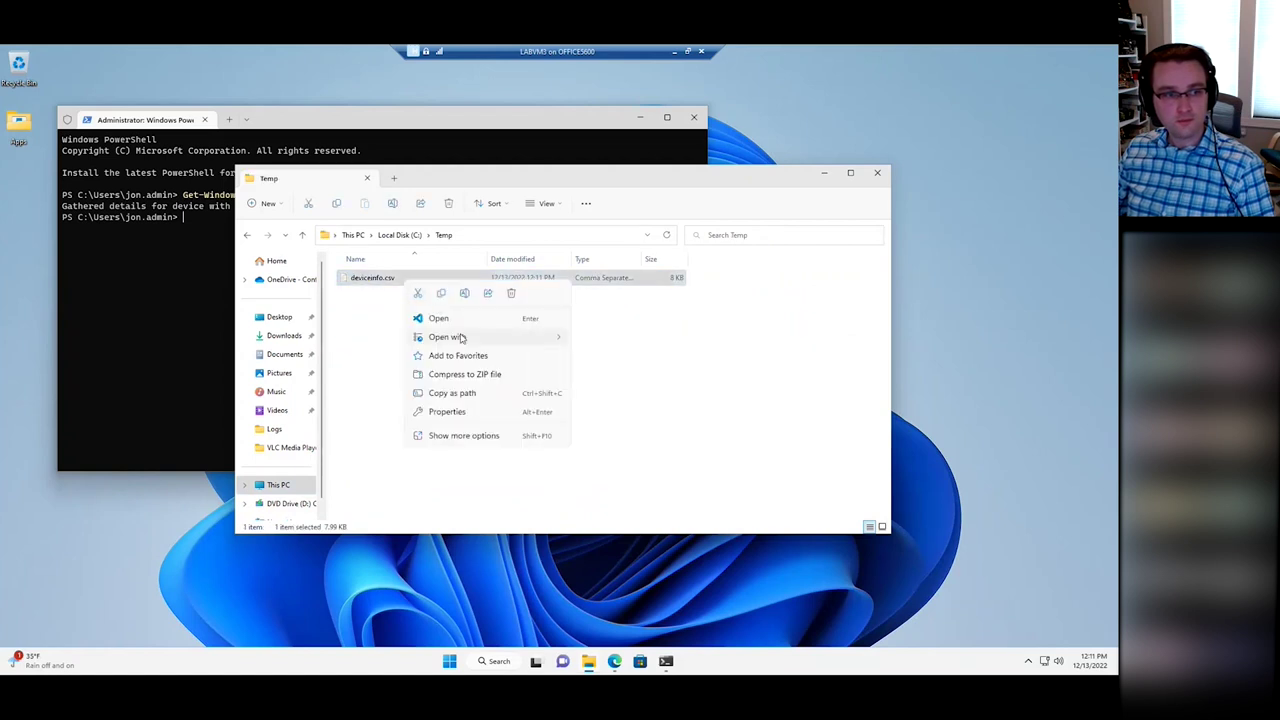
mouse_move(457, 334)
left_click(640, 341)
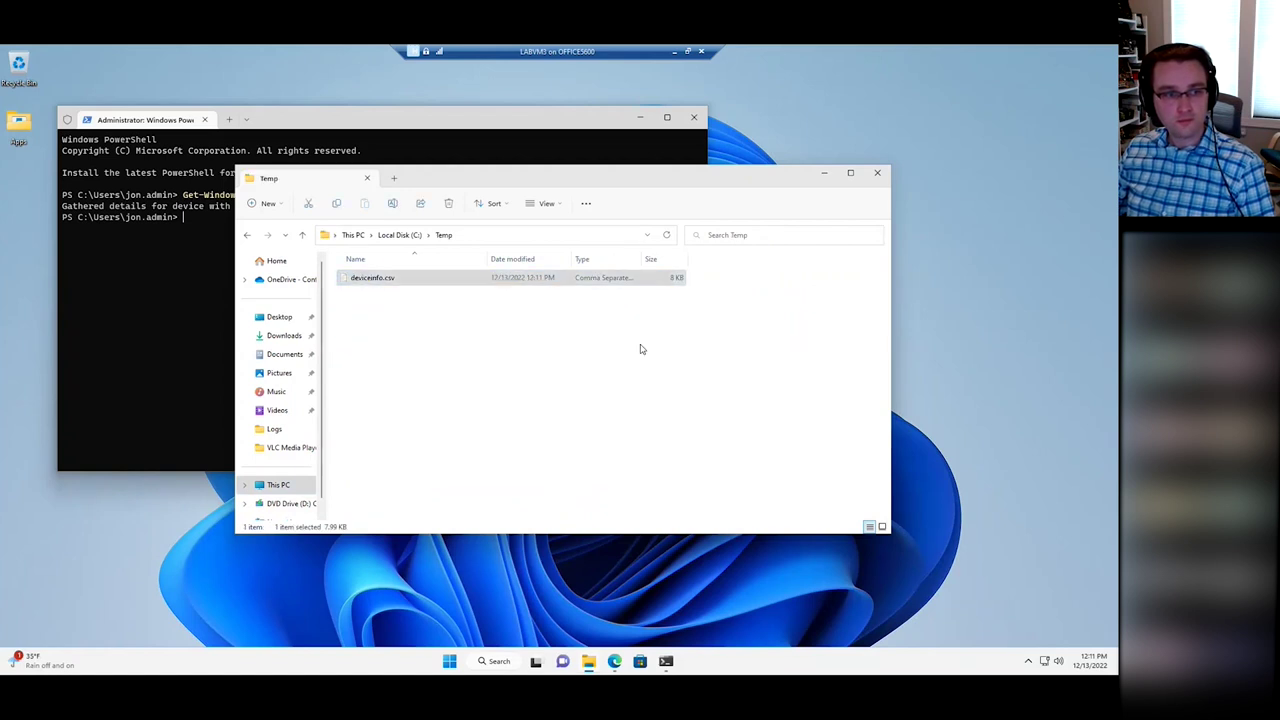
left_click_drag(400, 161, 306, 154)
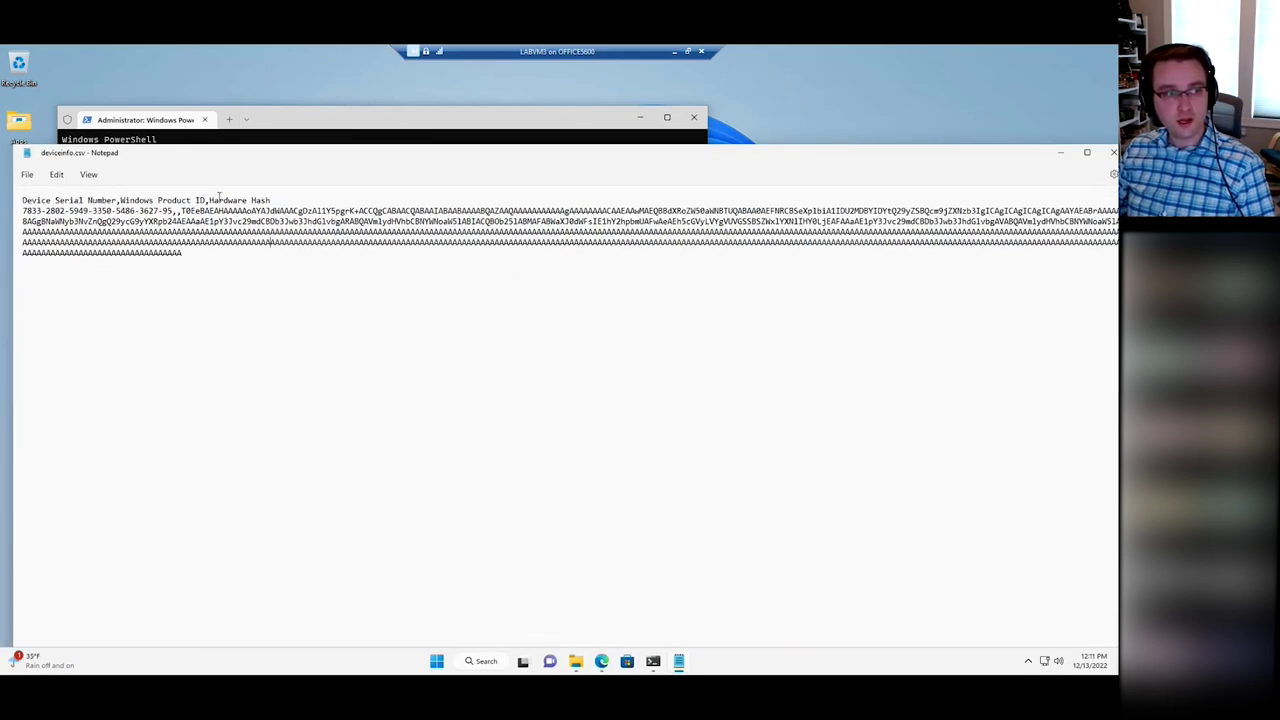
- Review the hardware hash in deviceinfo.csv, close Notepad, and minimize the Temp folder window
left_click_drag(257, 252, 479, 442)
left_click(480, 442)
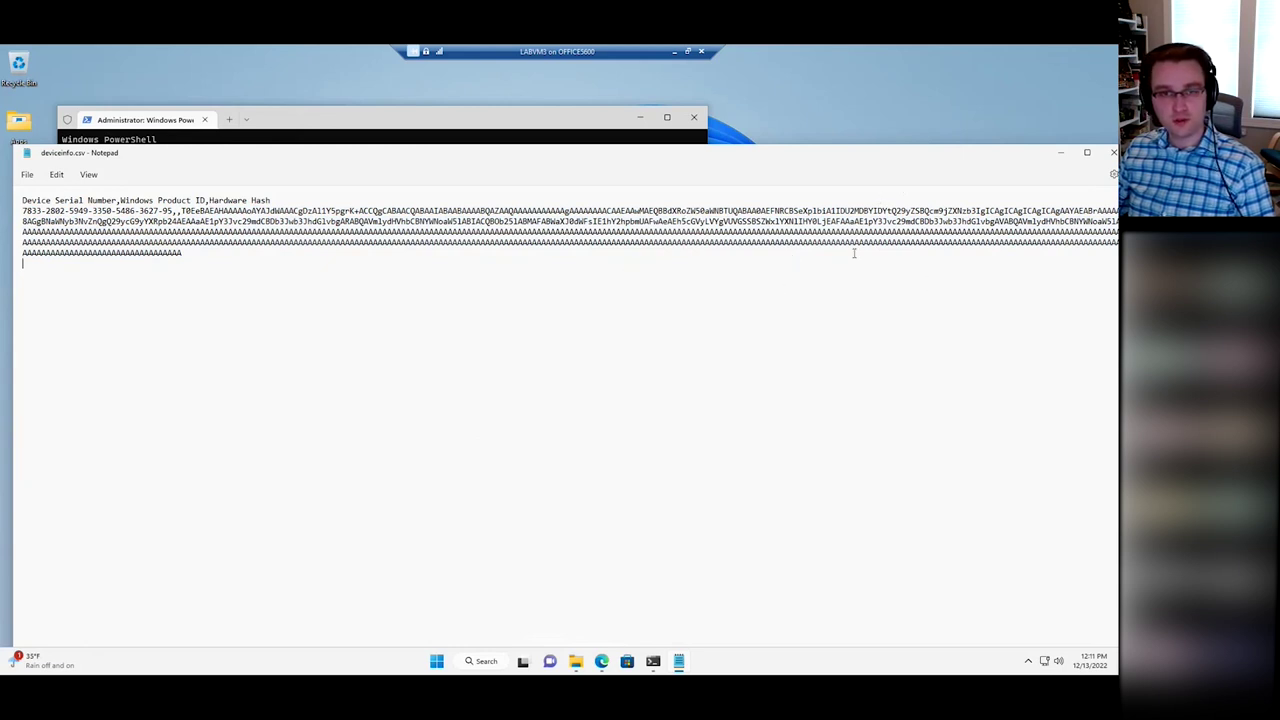
left_click(1113, 152)
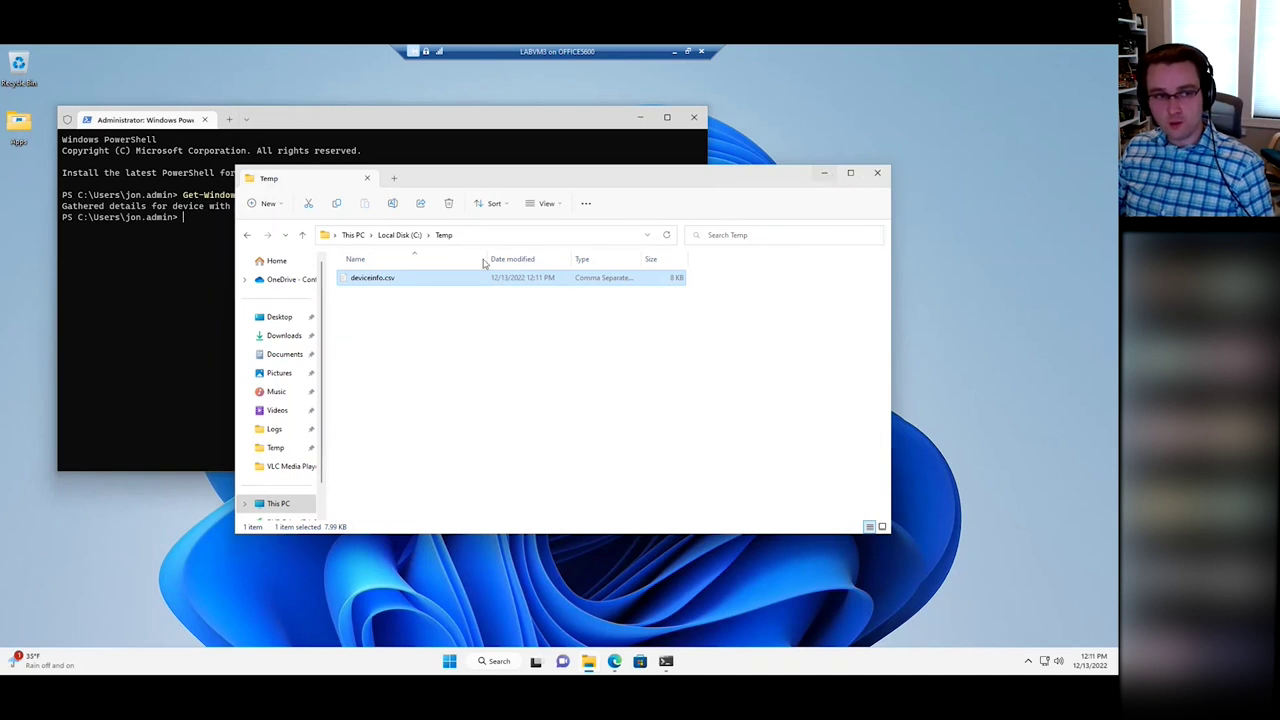
left_click(824, 177)
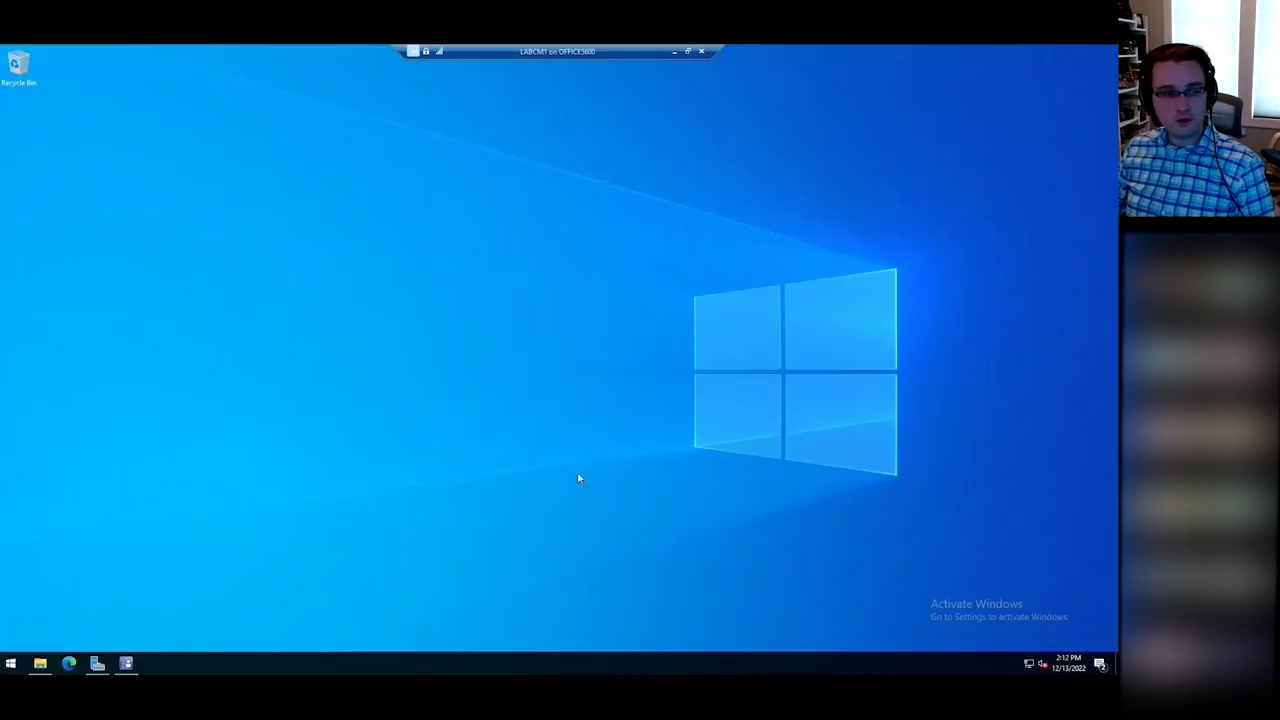
- Switch to the LABCM1 Configuration Manager console and run the Autopilot Hardware Hash query
left_click(118, 668)
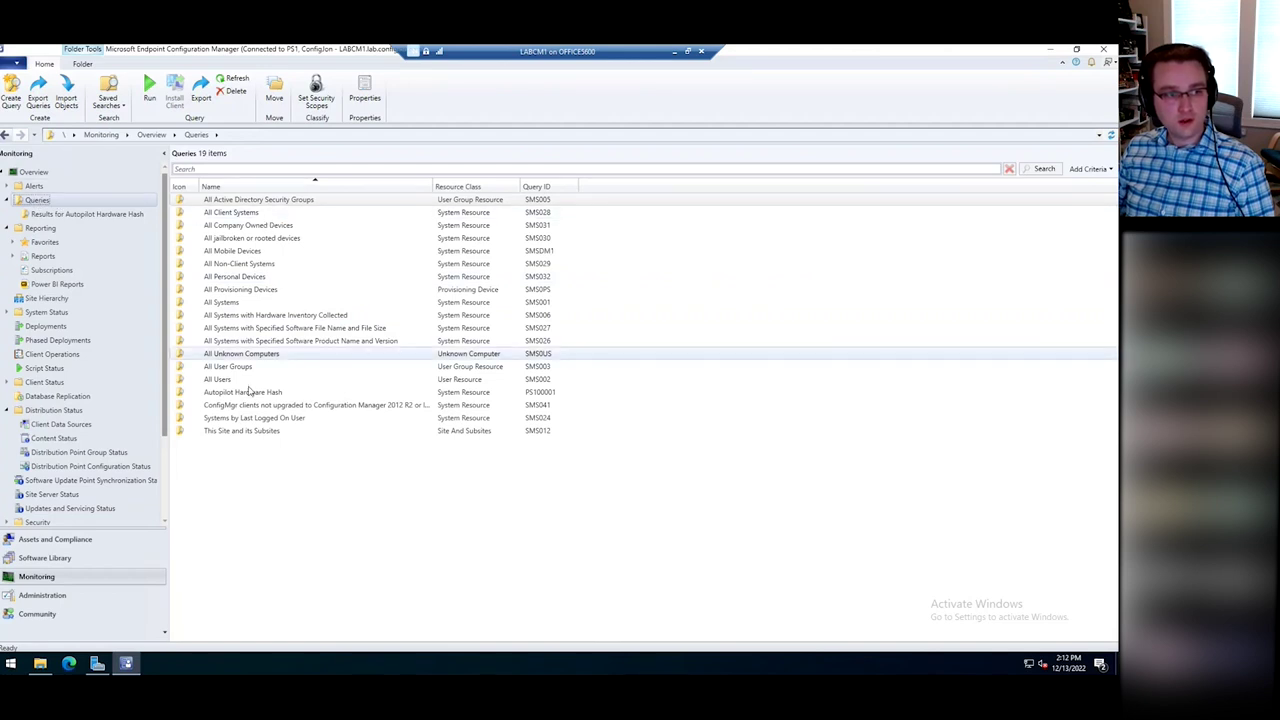
left_click(290, 394)
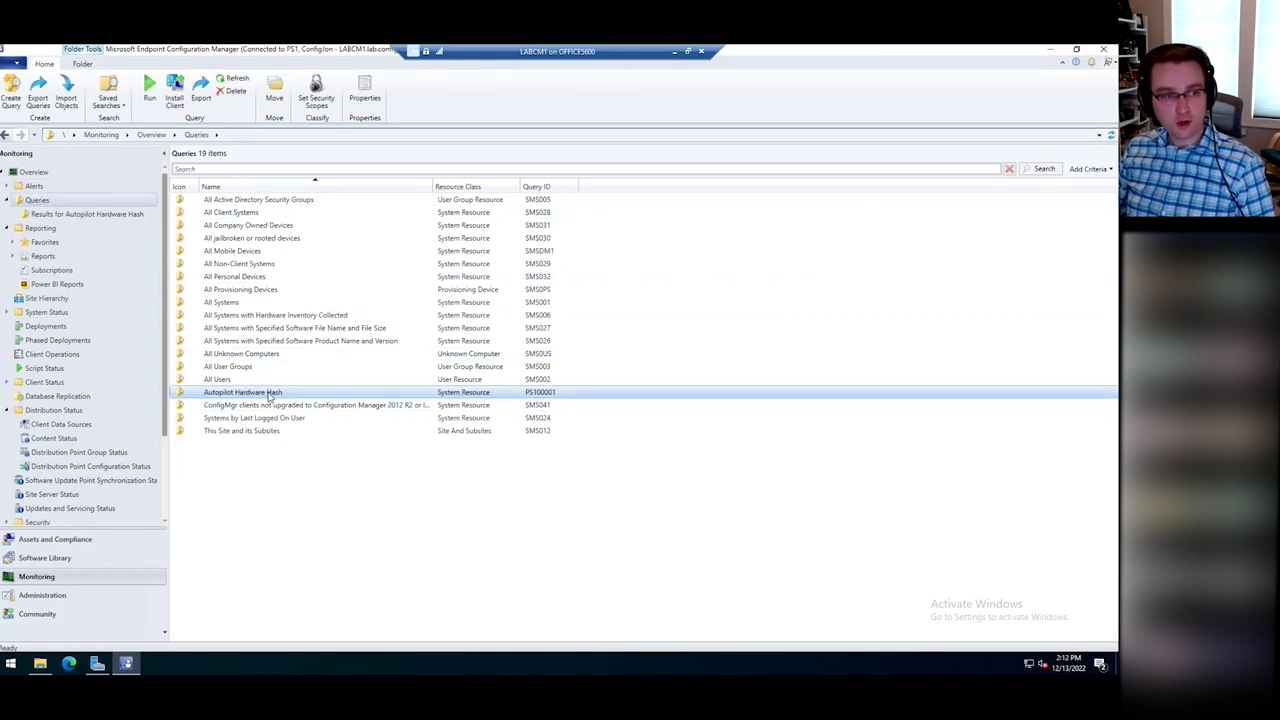
right_click(268, 394)
left_click(314, 507)
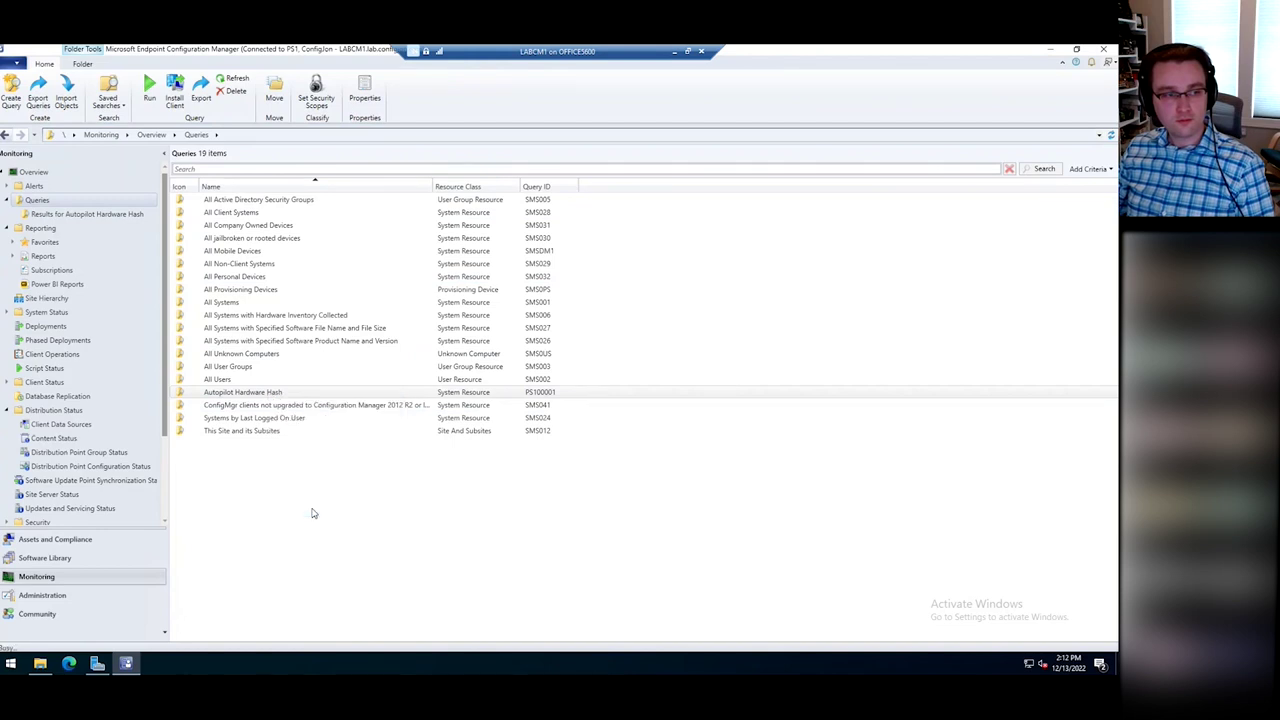
left_click(514, 330)
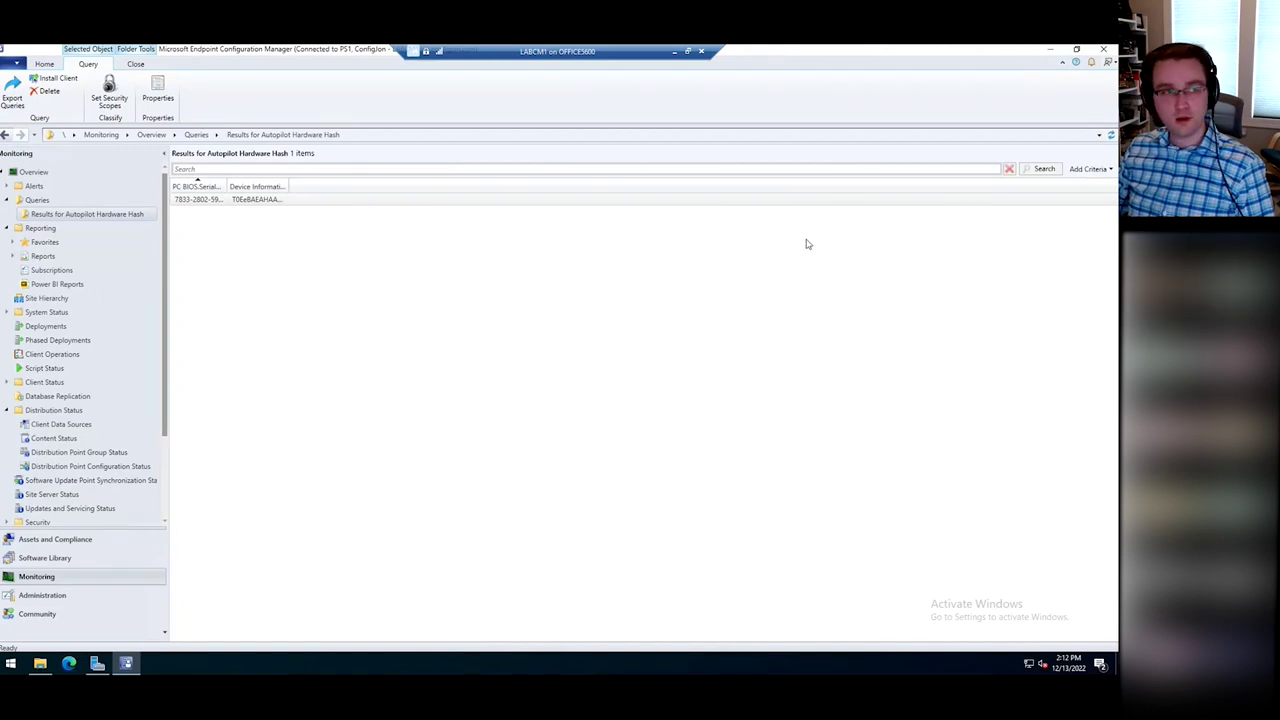
- Reopen the properties of the Autopilot Hardware Hash query from the Queries list
left_click(38, 201)
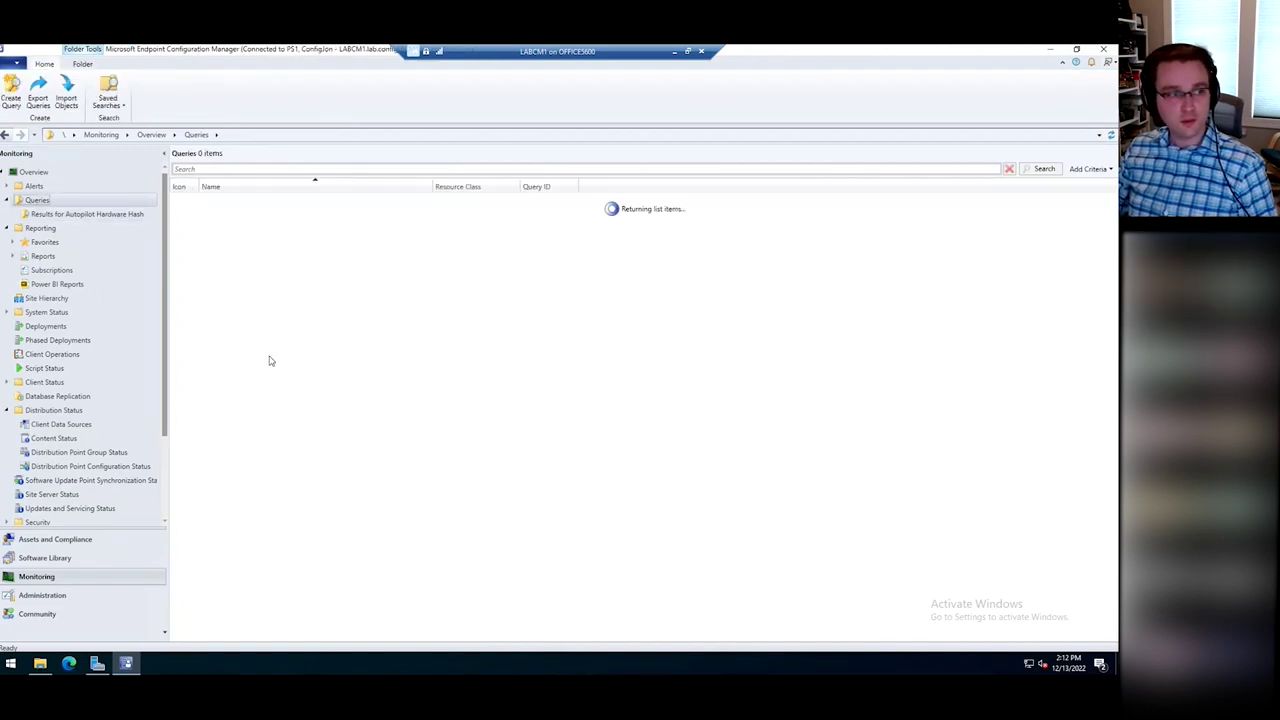
left_click(237, 393)
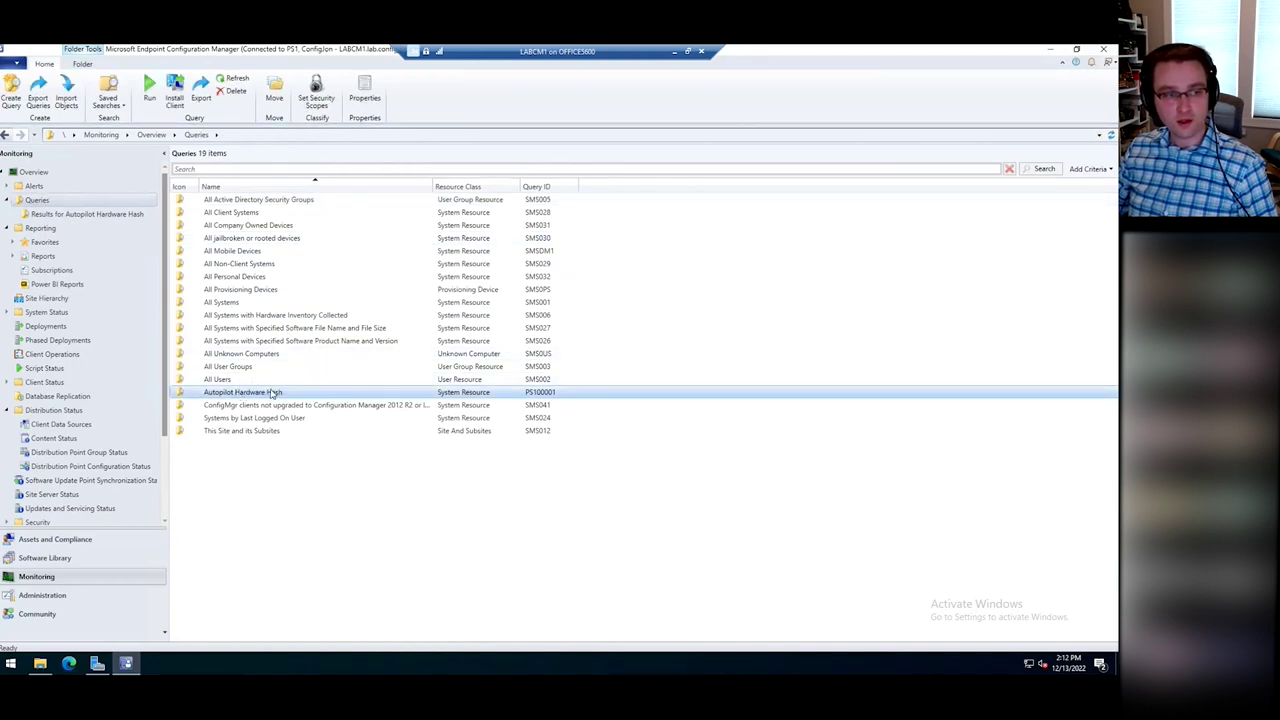
right_click(272, 393)
left_click(316, 504)
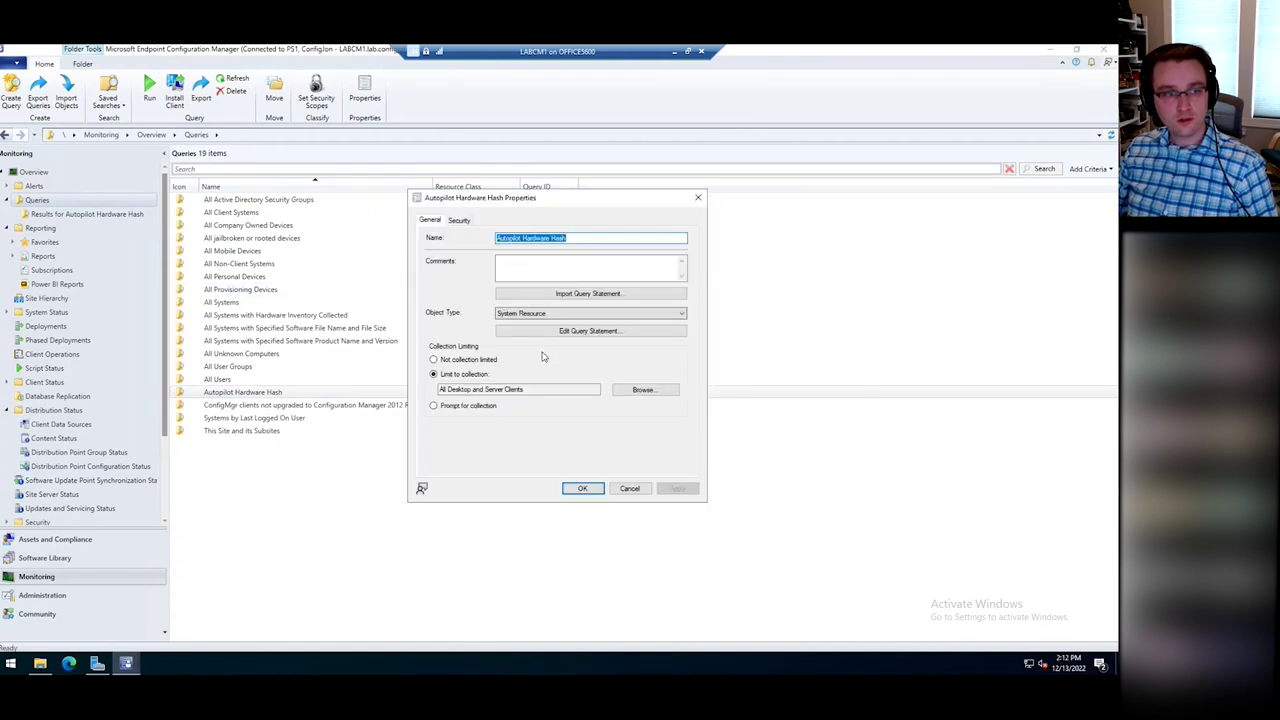
- Review the query statement's PC BIOS serial number and hardware hash criteria, then close both dialogs
left_click(568, 333)
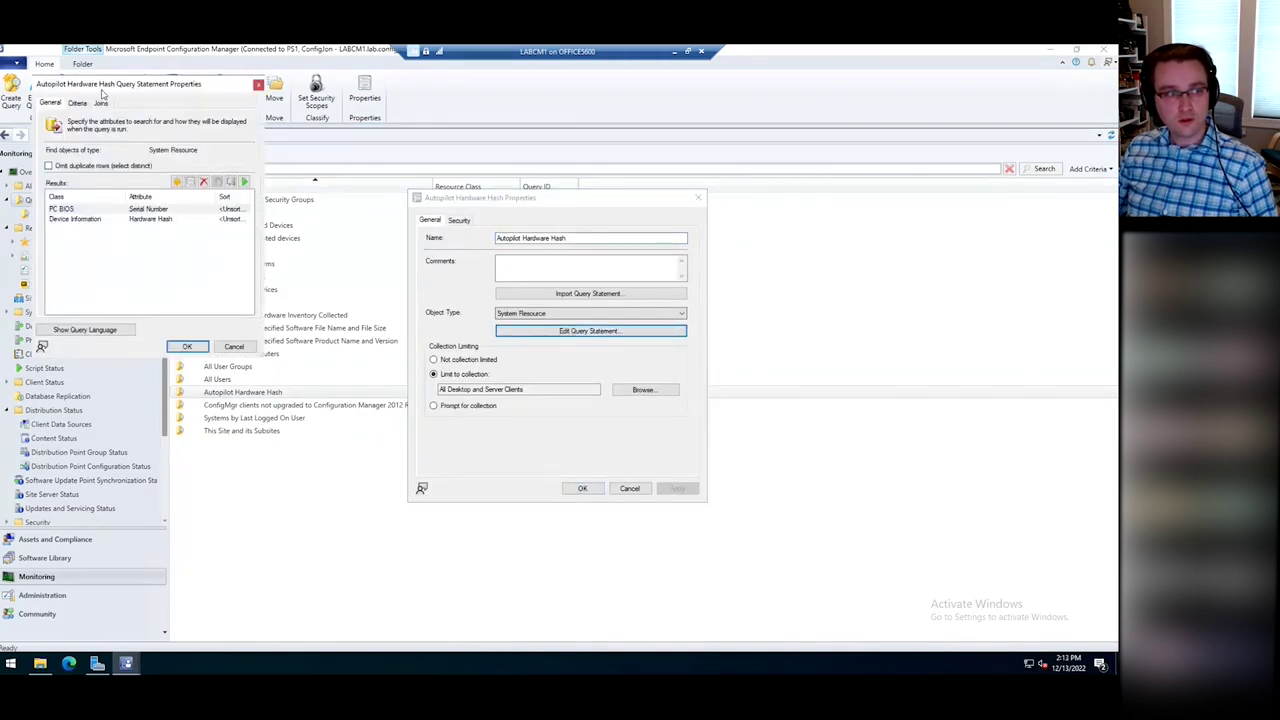
left_click_drag(122, 84, 207, 114)
left_click(150, 240)
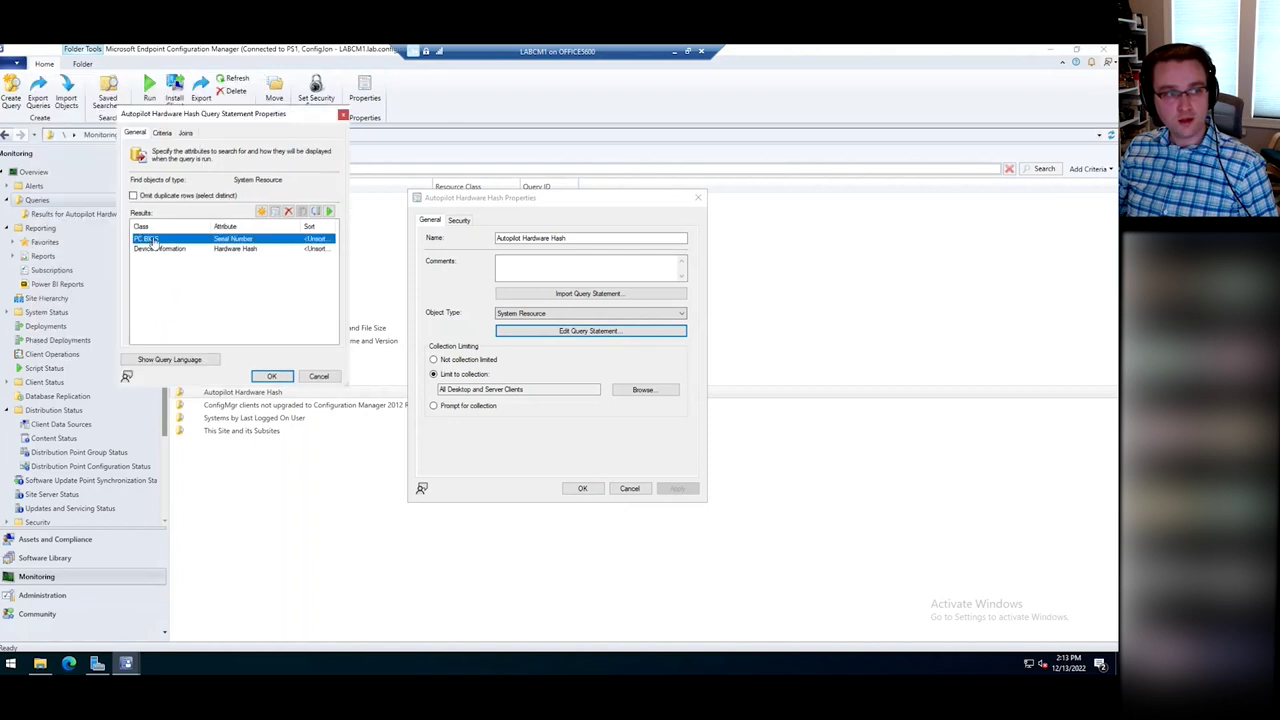
left_click(238, 249)
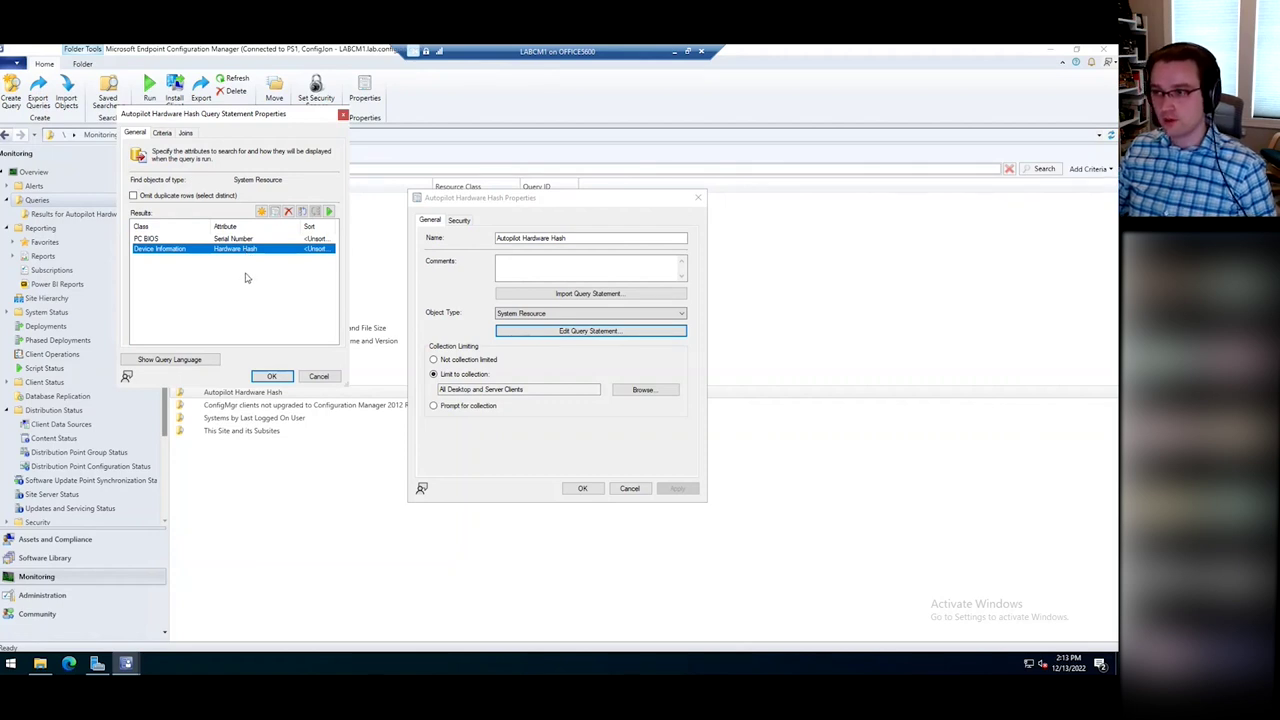
left_click(319, 376)
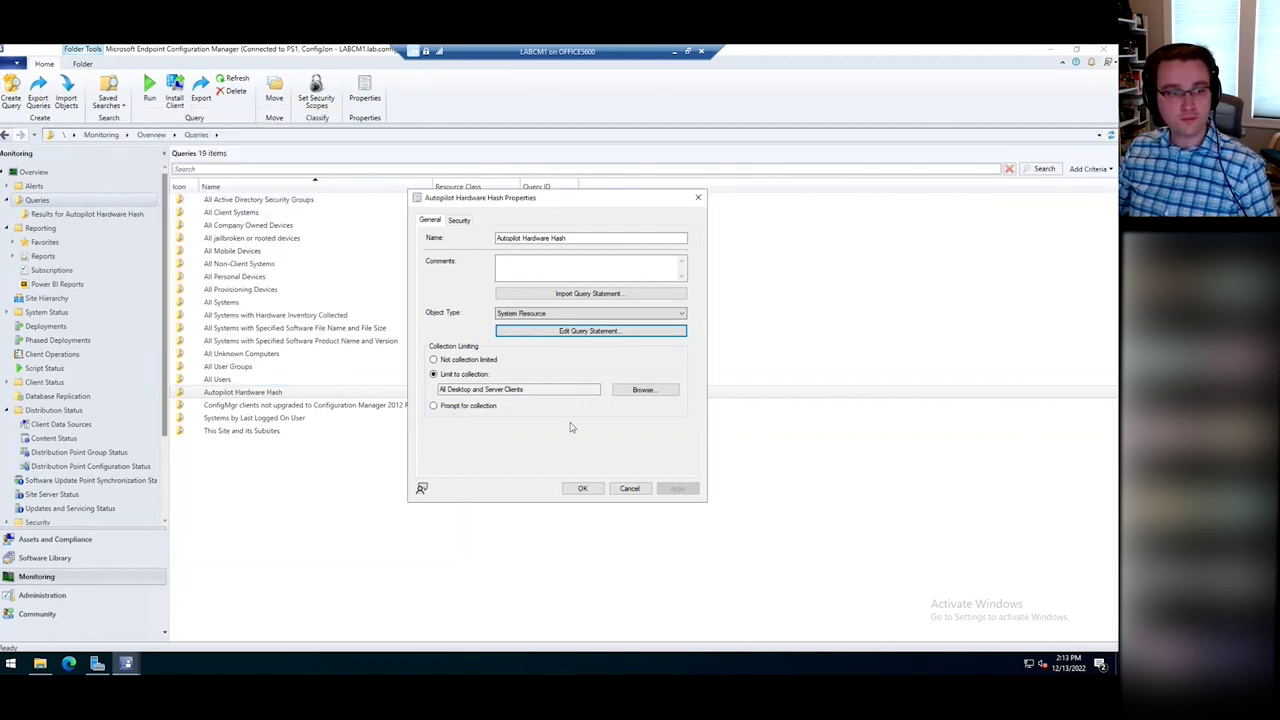
left_click(629, 488)
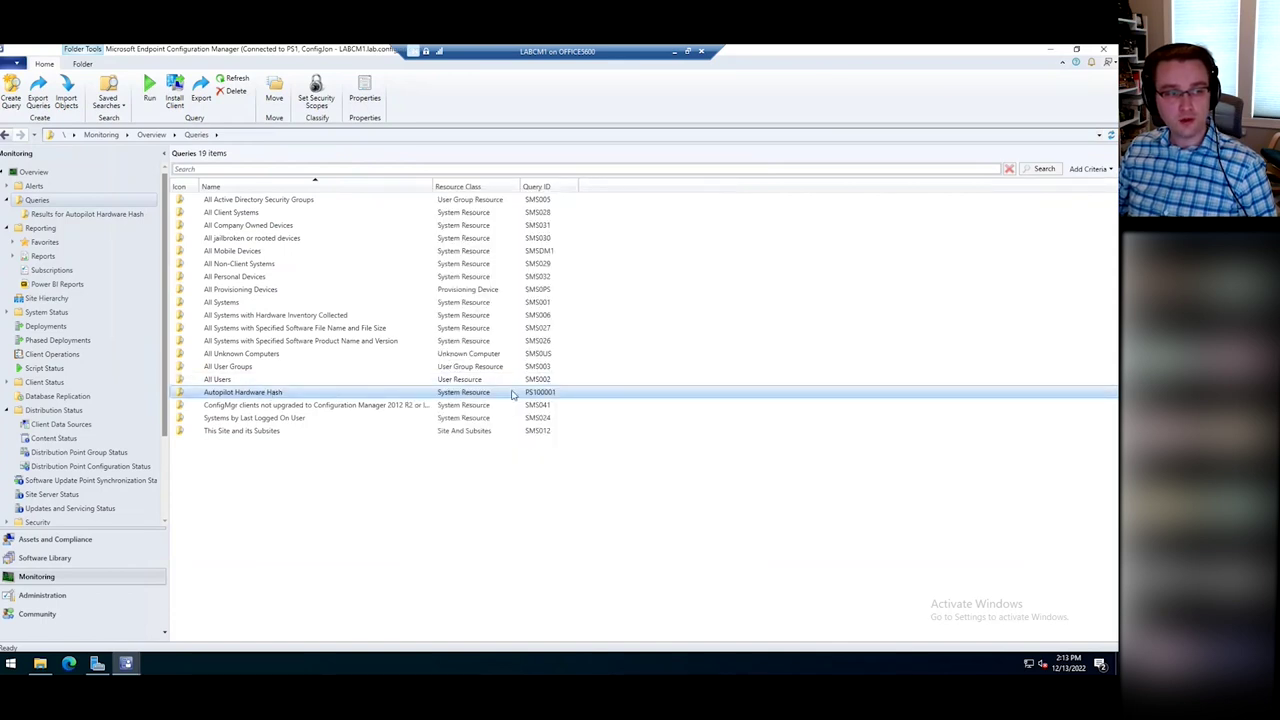
- Run the Autopilot Hardware Hash query and widen its serial number and hardware hash columns
double_click(277, 391)
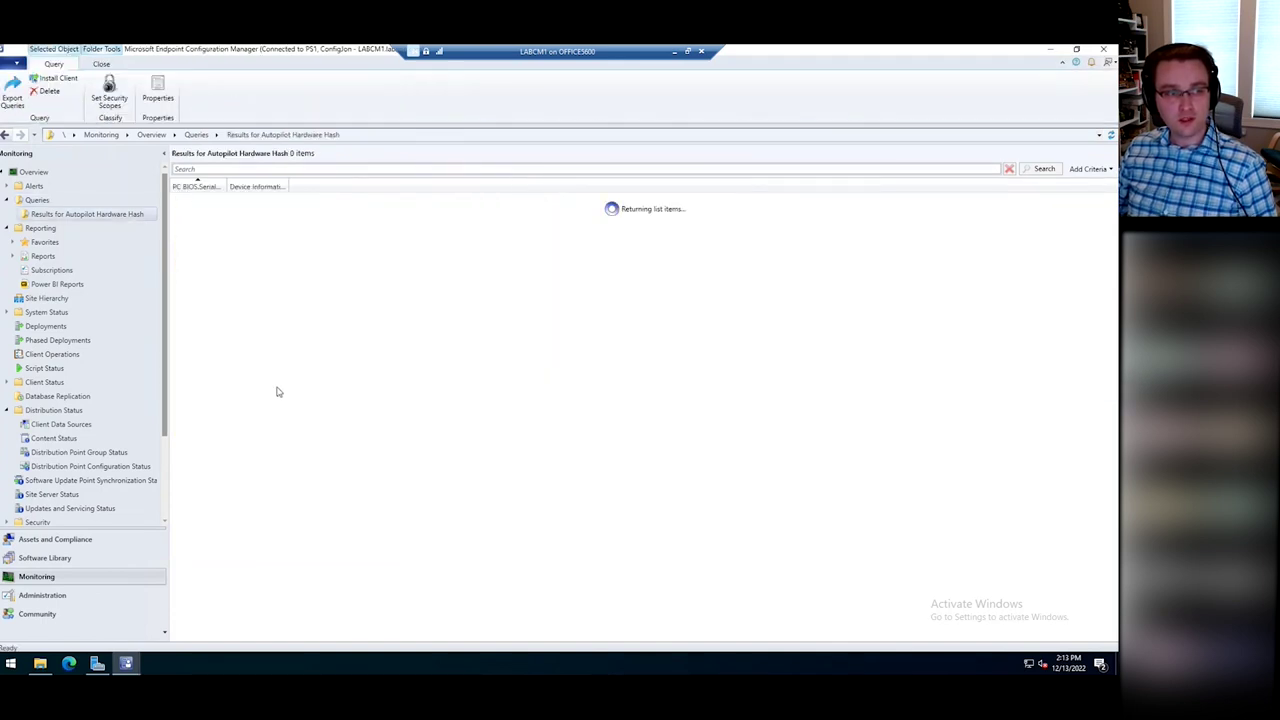
left_click_drag(277, 187, 436, 185)
left_click_drag(286, 186, 336, 186)
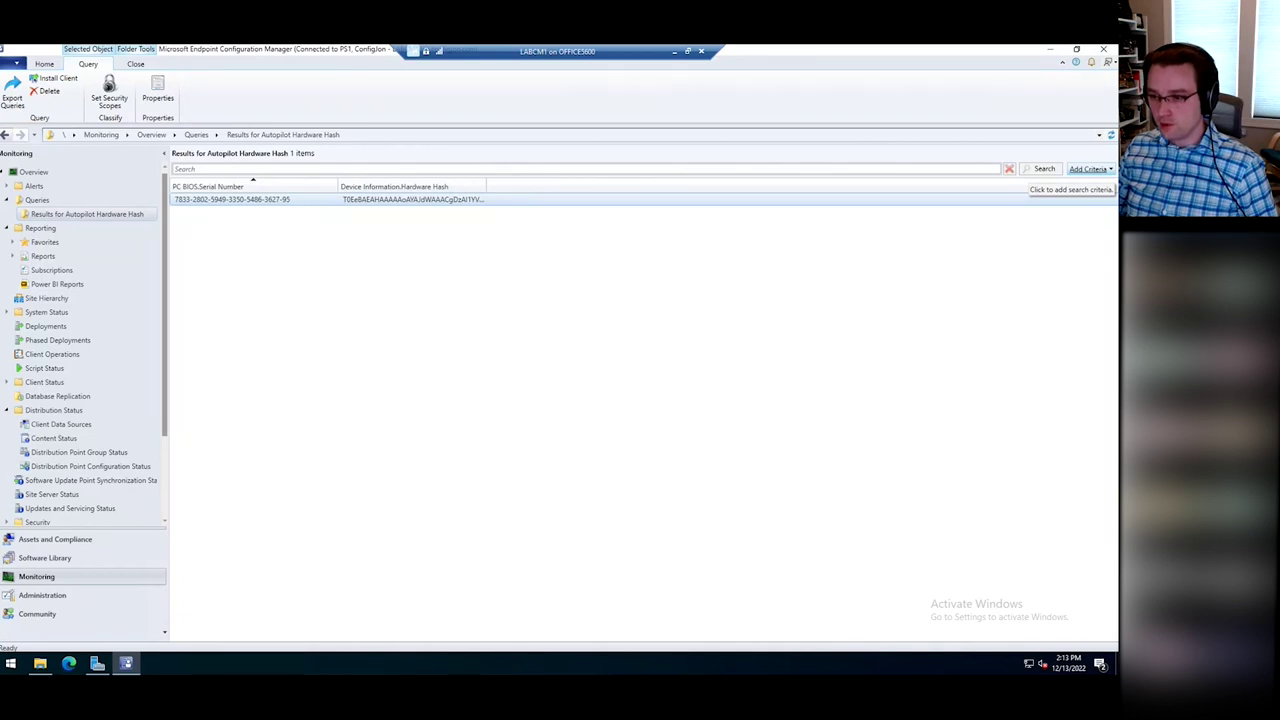
- On the lab VM, clear PowerShell, rerun the Win32_Bios and MDM_DevDetail_Ext01 queries, then close it
key("alt+Tab")
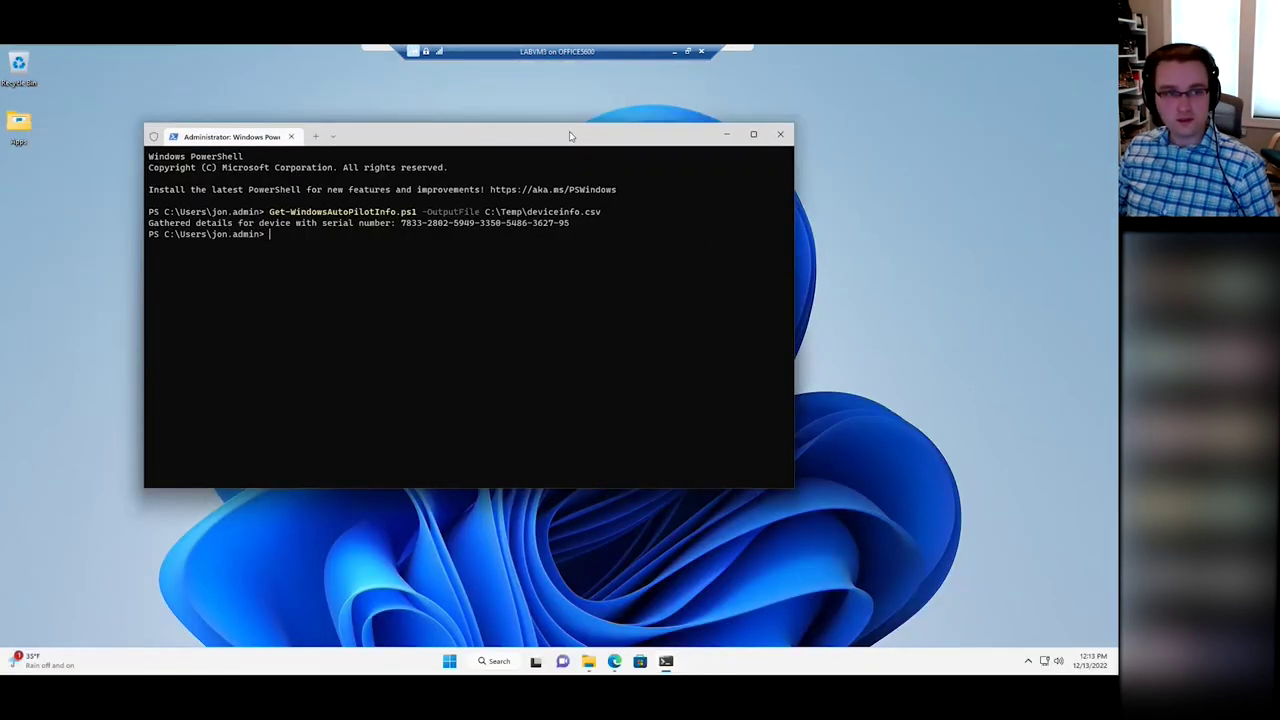
left_click_drag(569, 131, 603, 135)
key("ctrl+l")
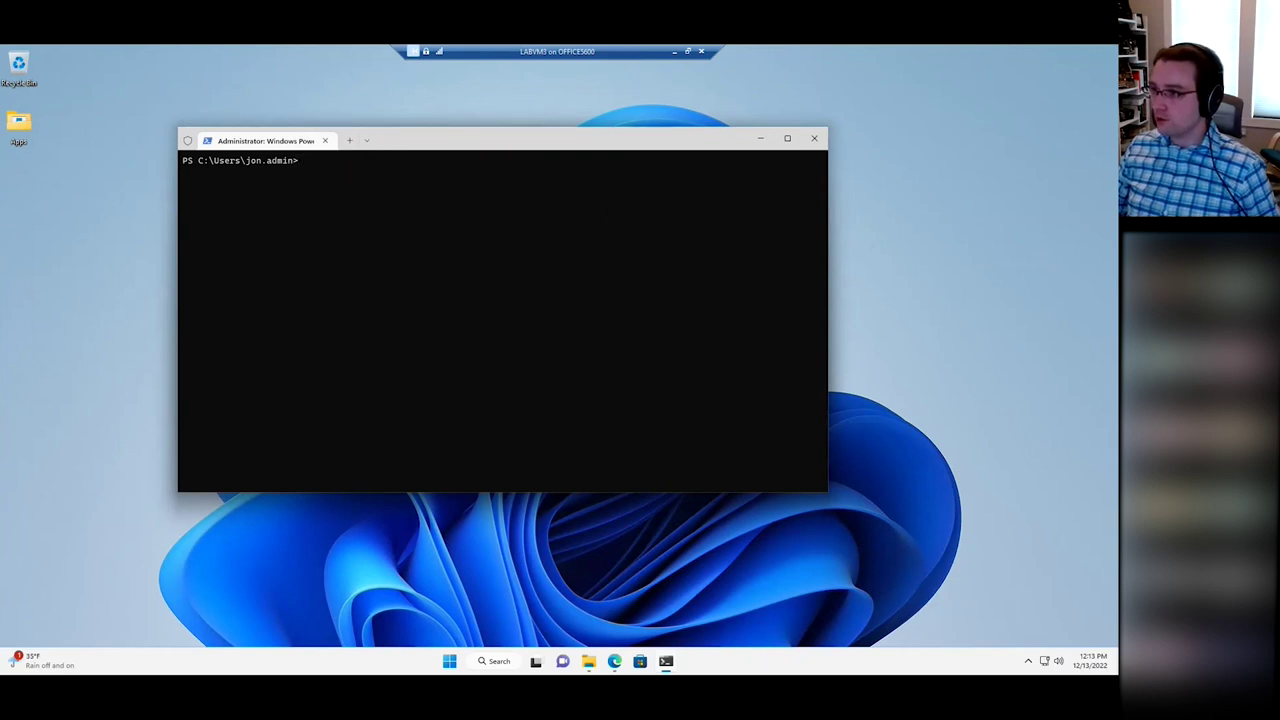
key("Up")
key("Return")
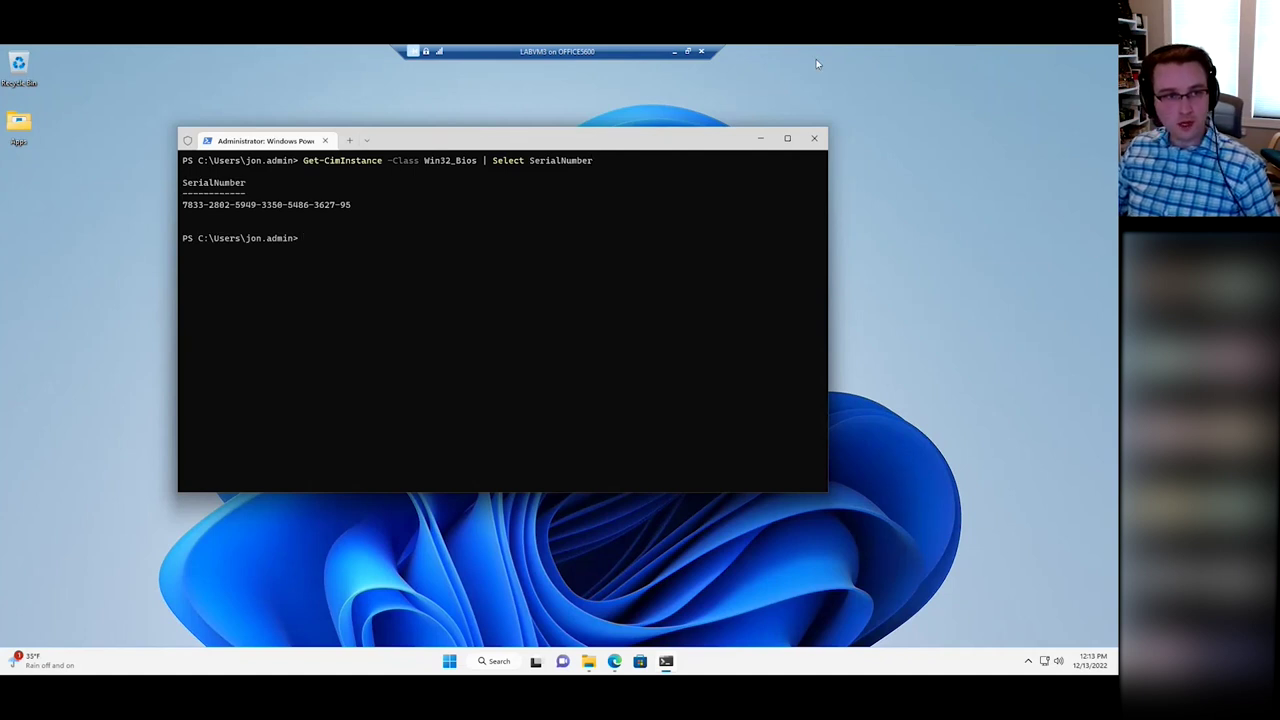
type("Get-CimInstance -Namespace root/cimv2/mdm/dmmap -Class MDM_DevDetail_Ext01 | Select DeviceHardwareData")
key("Return")
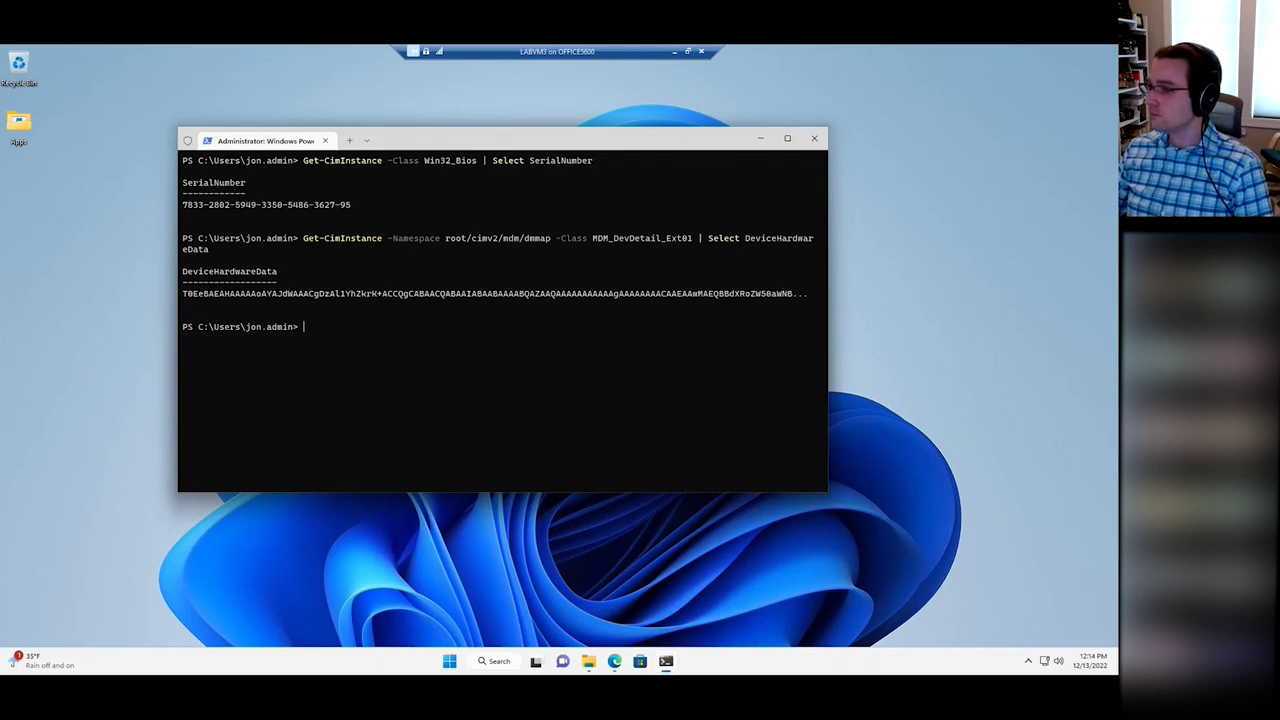
left_click(814, 138)
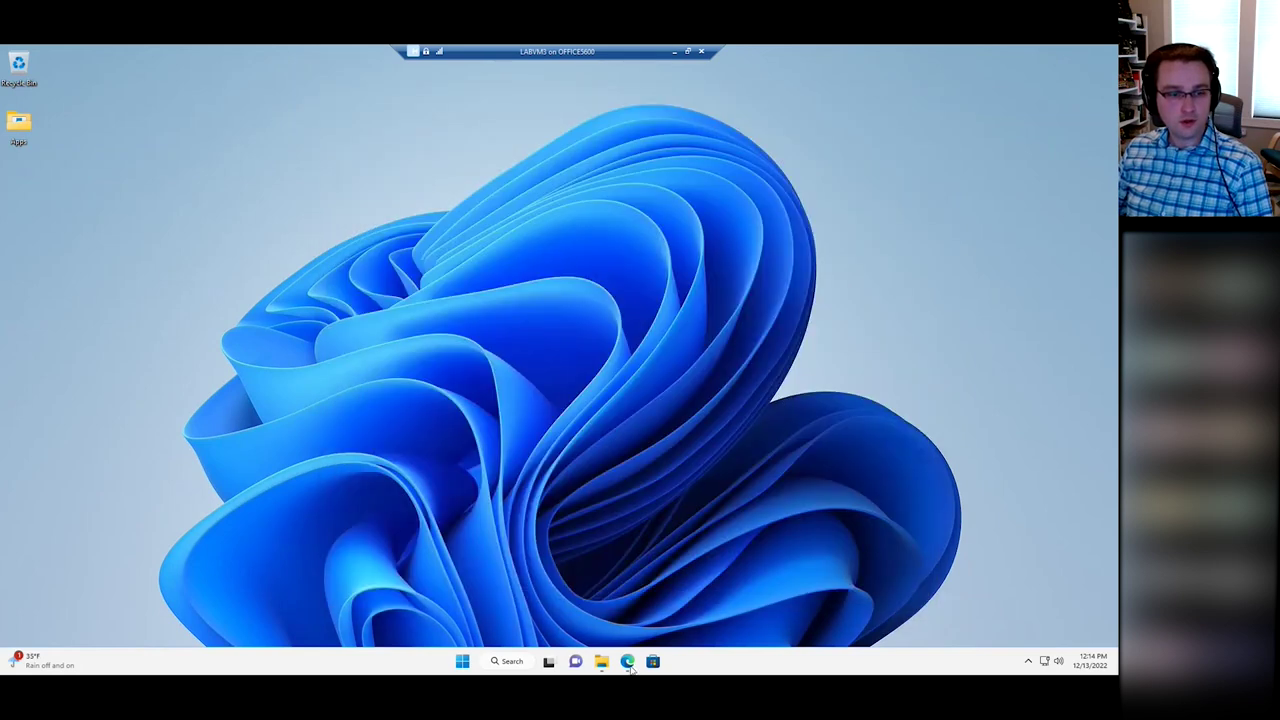
- Refresh the Windows Autopilot devices list so the newly imported virtual machine shows up
left_click(629, 664)
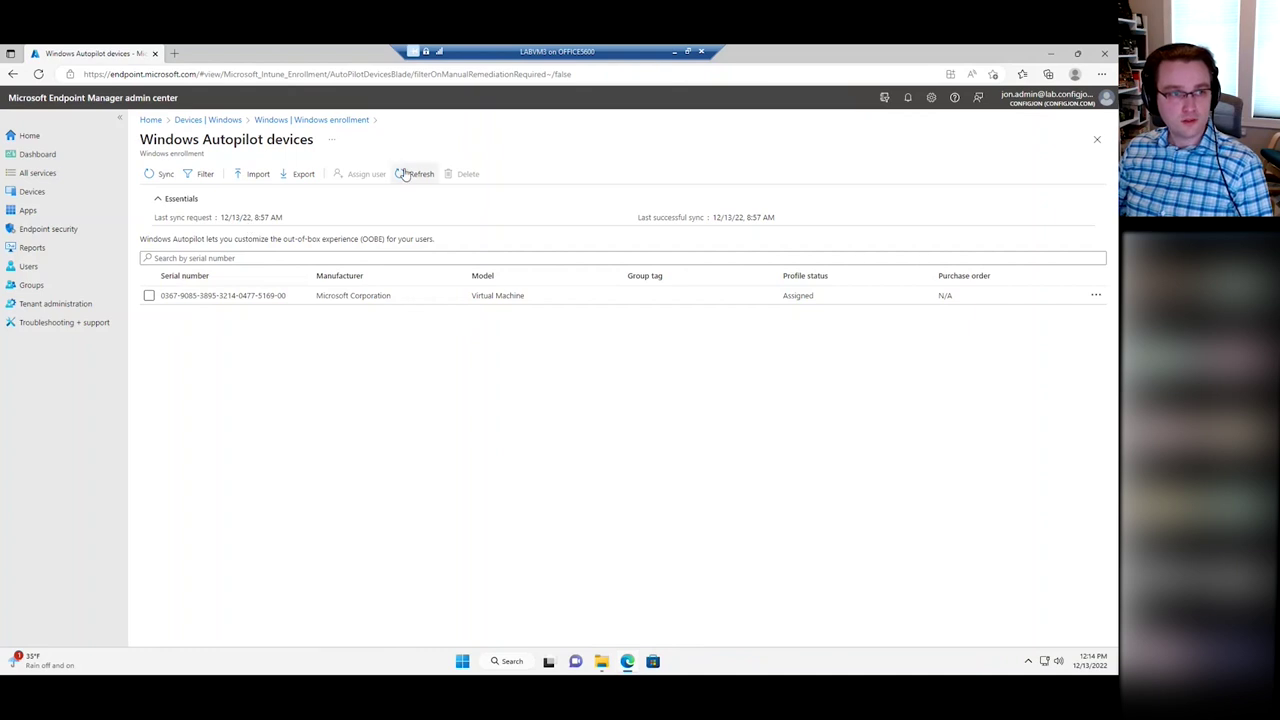
left_click(405, 176)
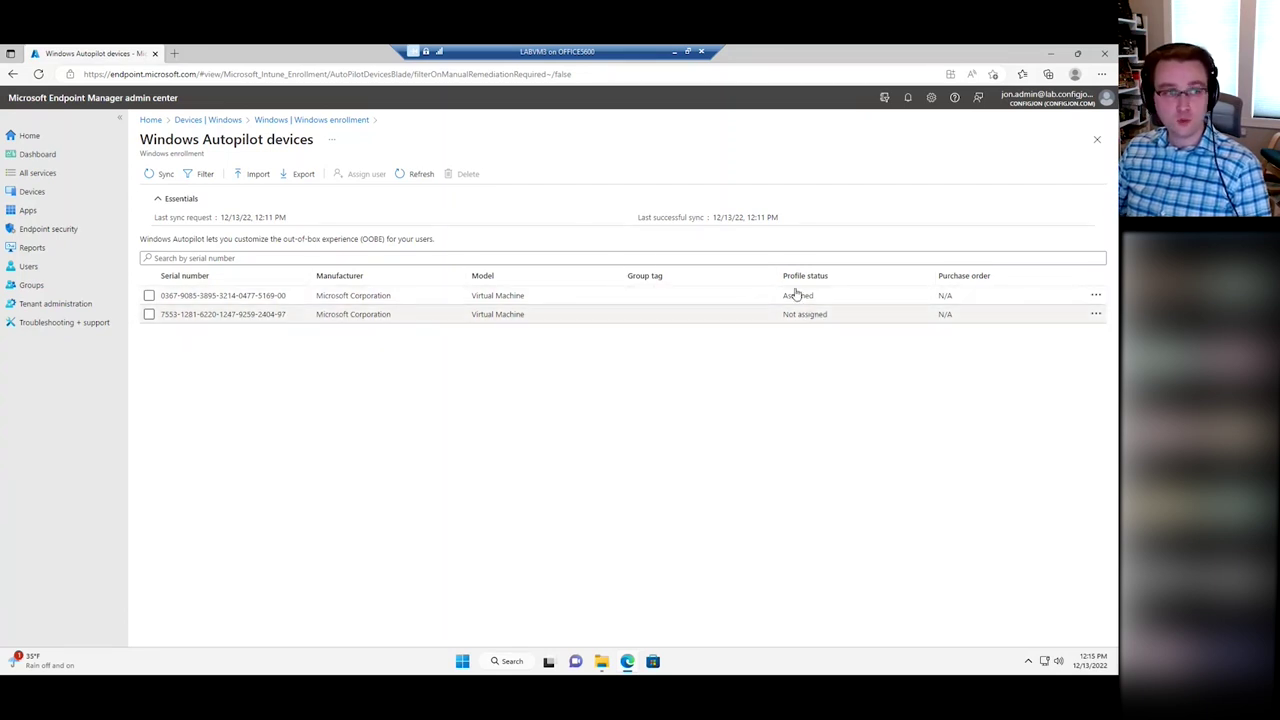
- Start a new Windows PC profile from Windows enrollment's Deployment Profiles list
left_click(210, 120)
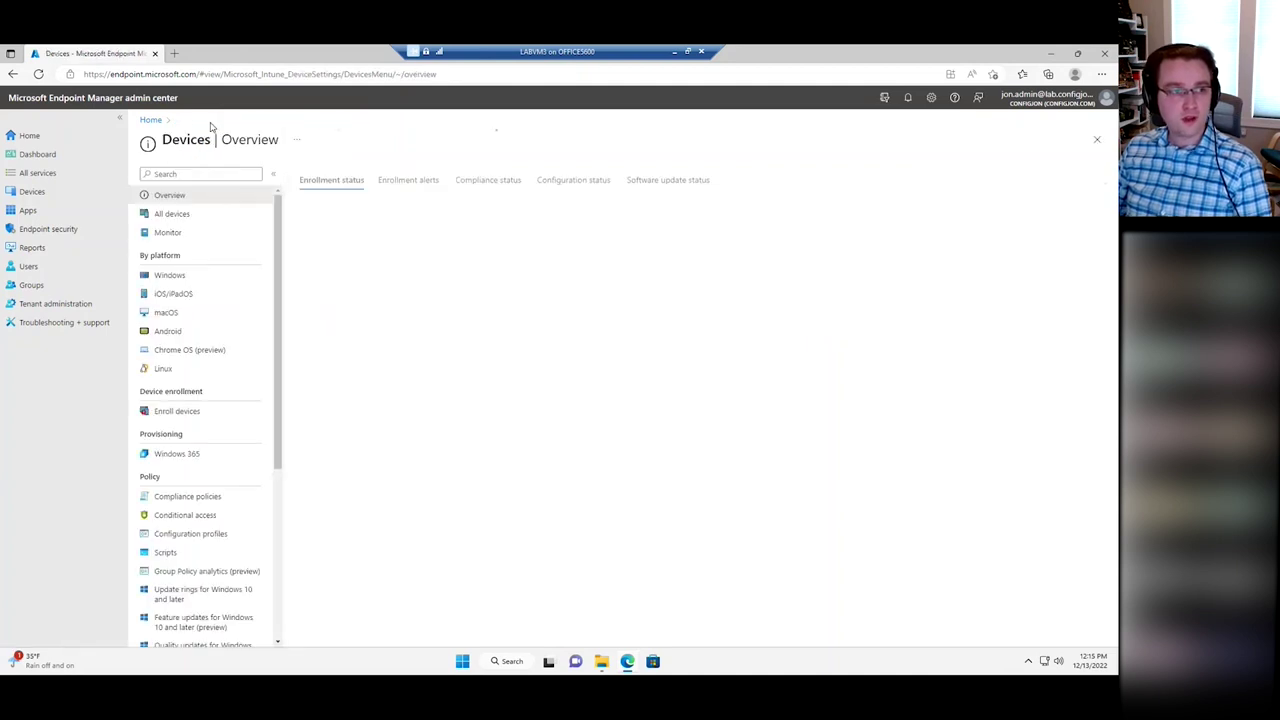
left_click(168, 275)
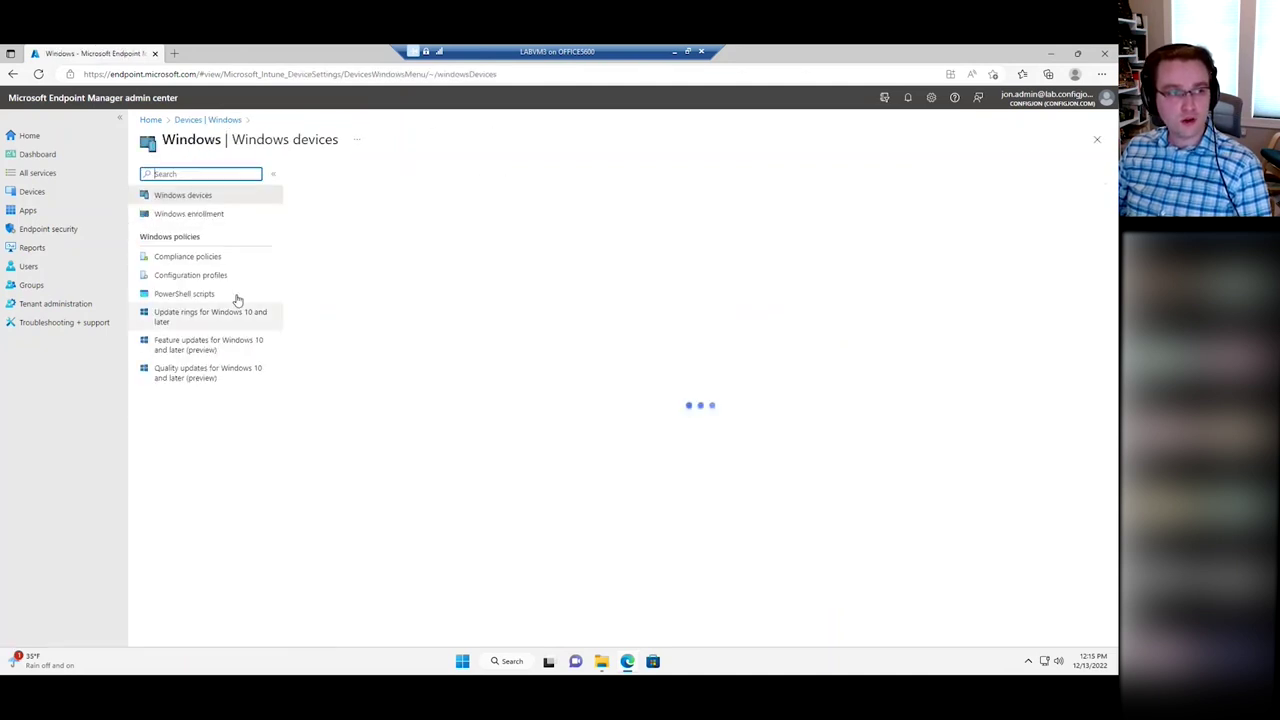
left_click(211, 213)
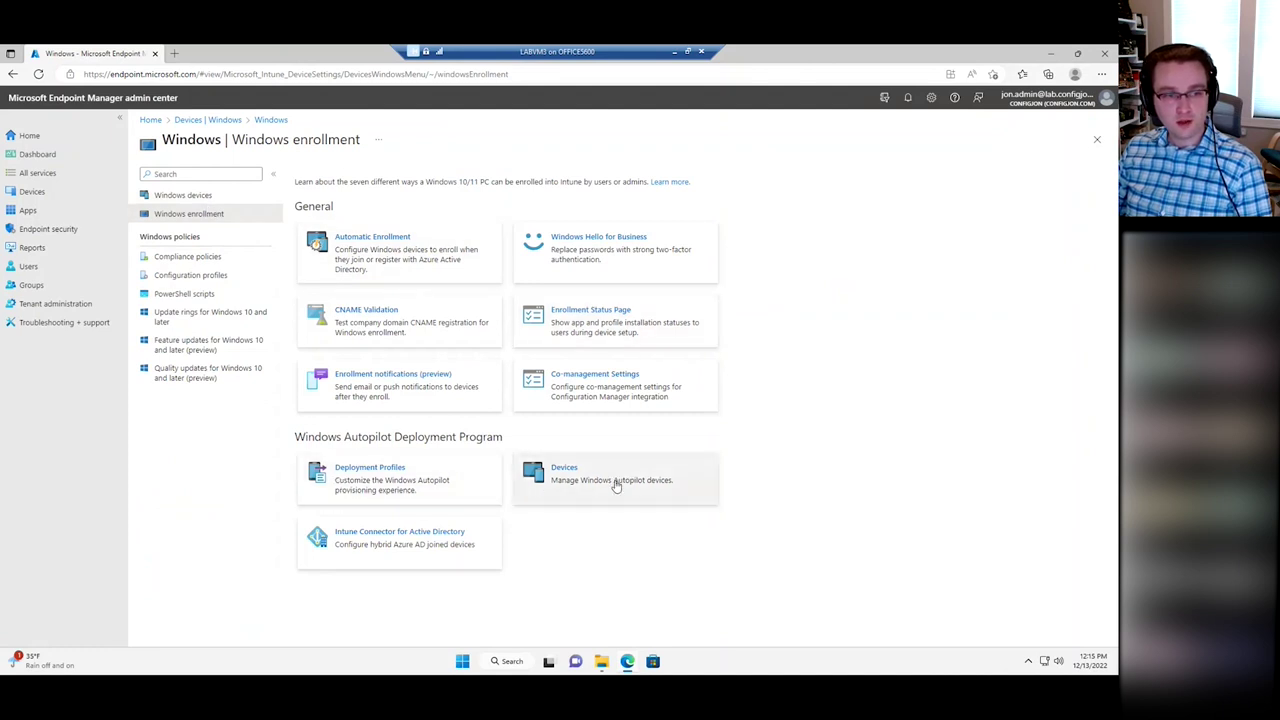
left_click(370, 482)
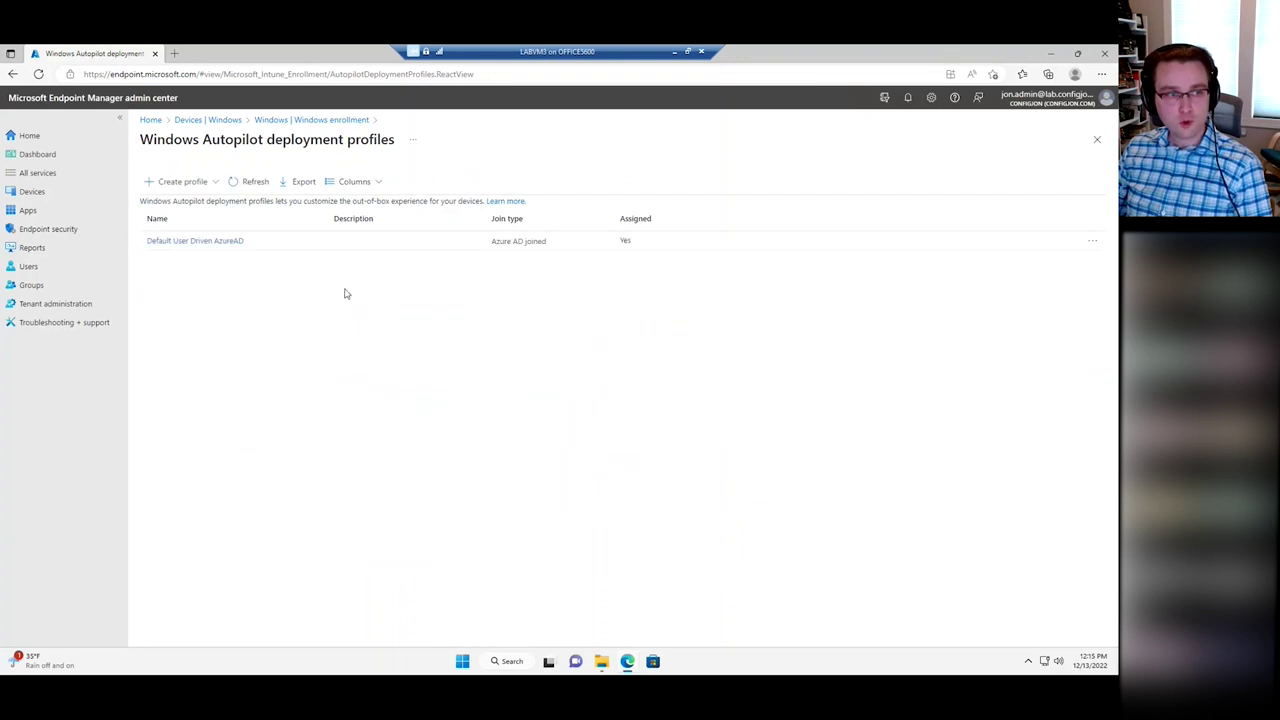
left_click(213, 184)
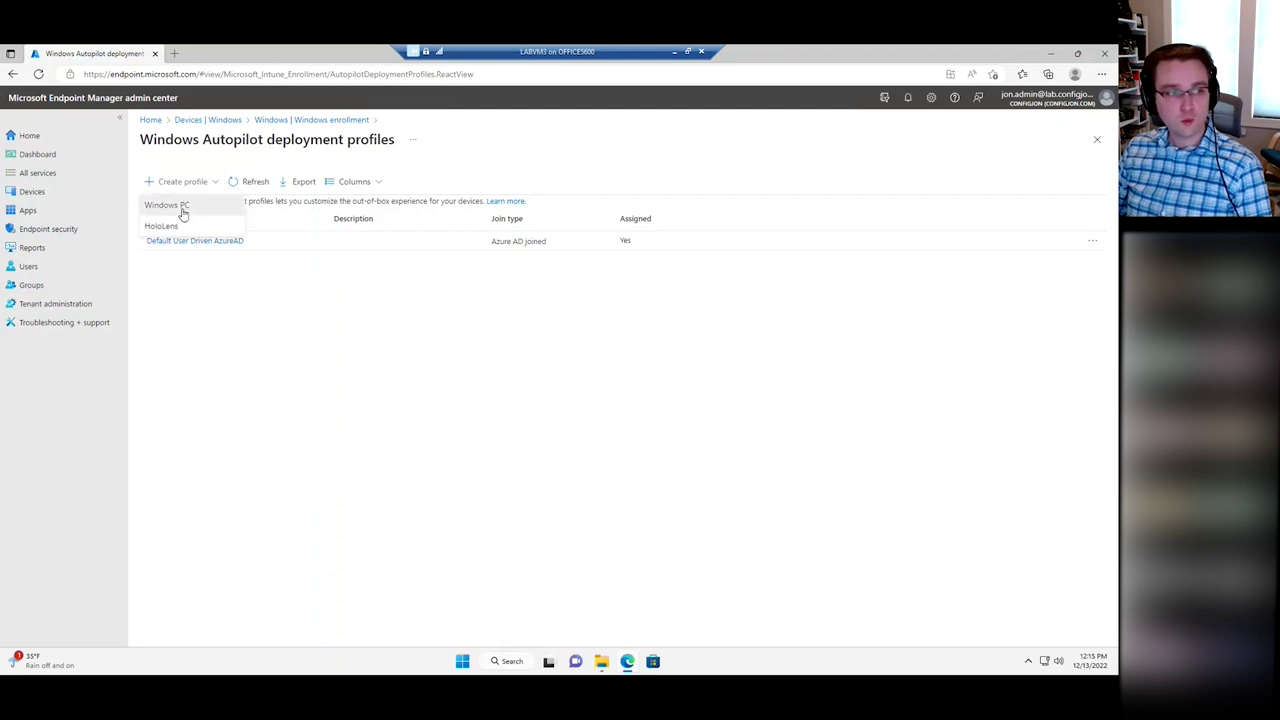
left_click(185, 210)
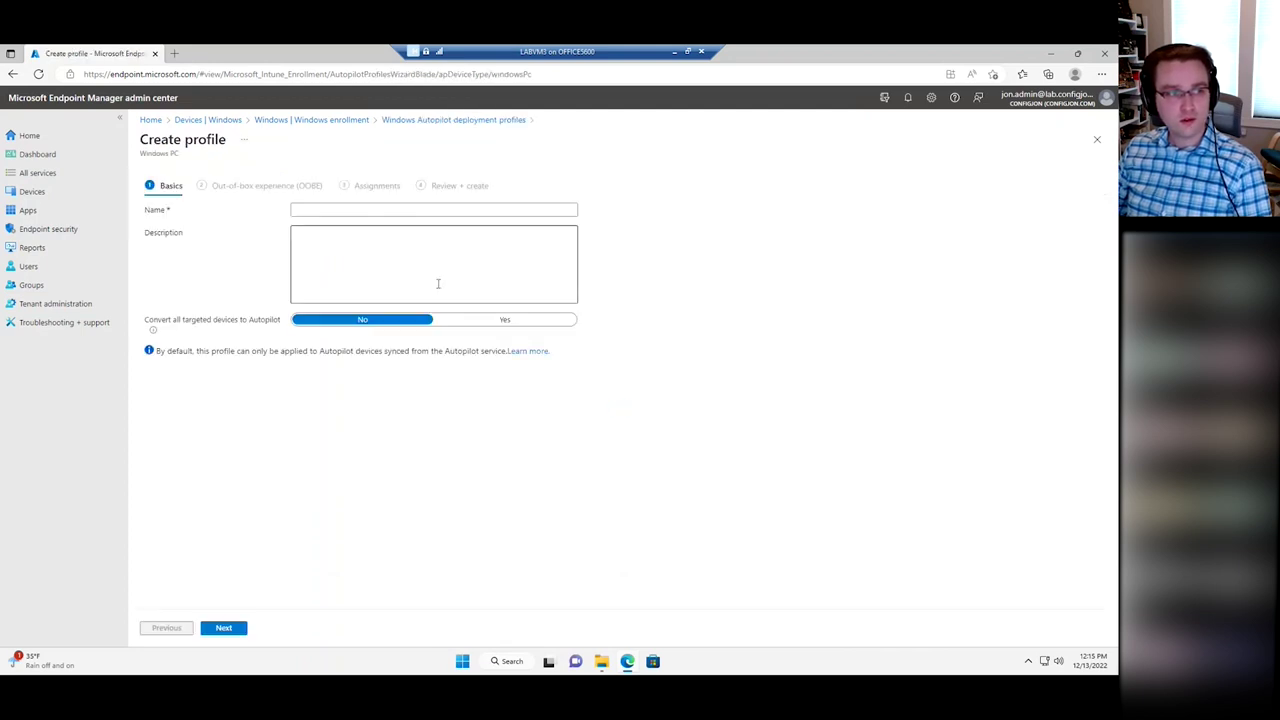
- Name the profile 'Example Profile' and continue to the Out-of-box experience settings
left_click(371, 214)
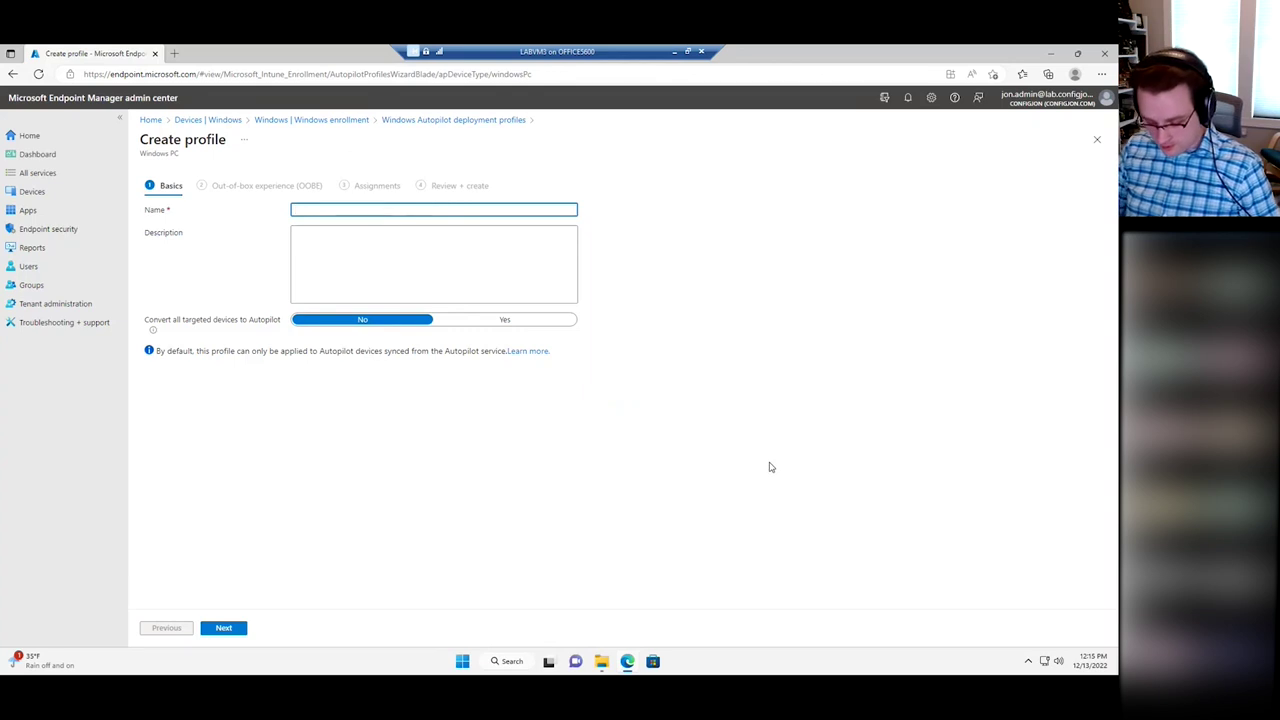
type("Example ")
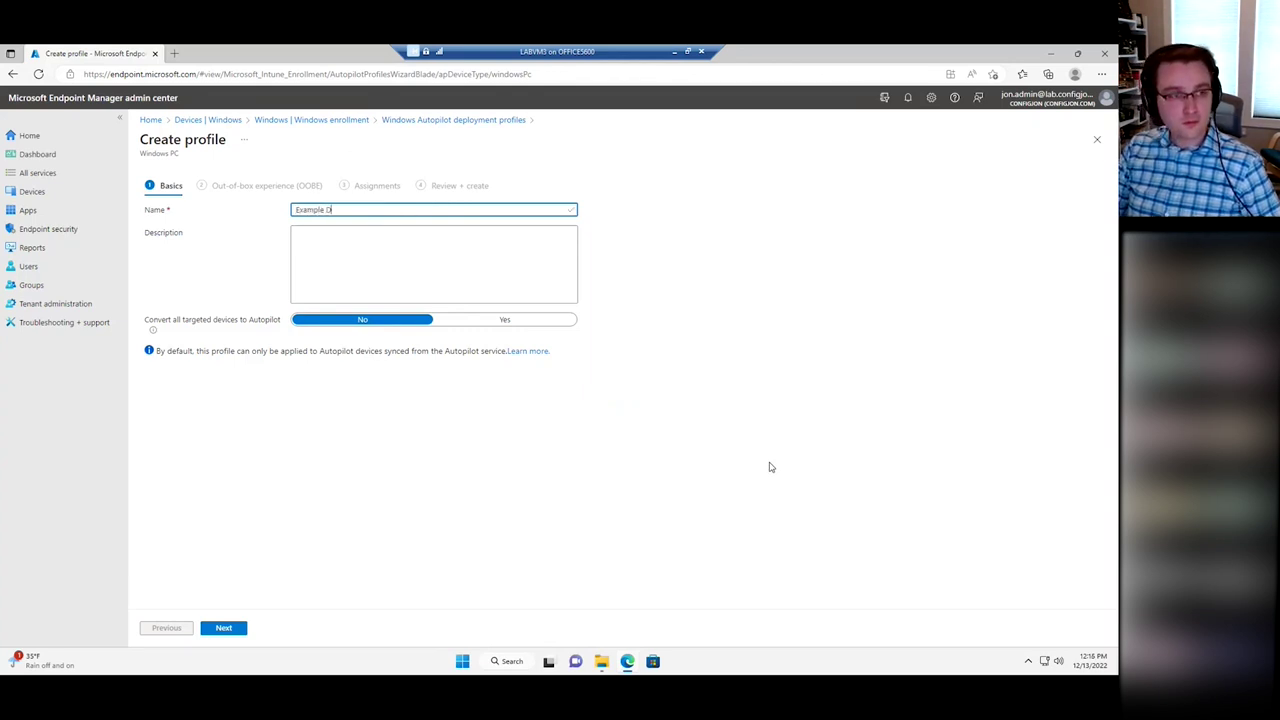
type("Profile")
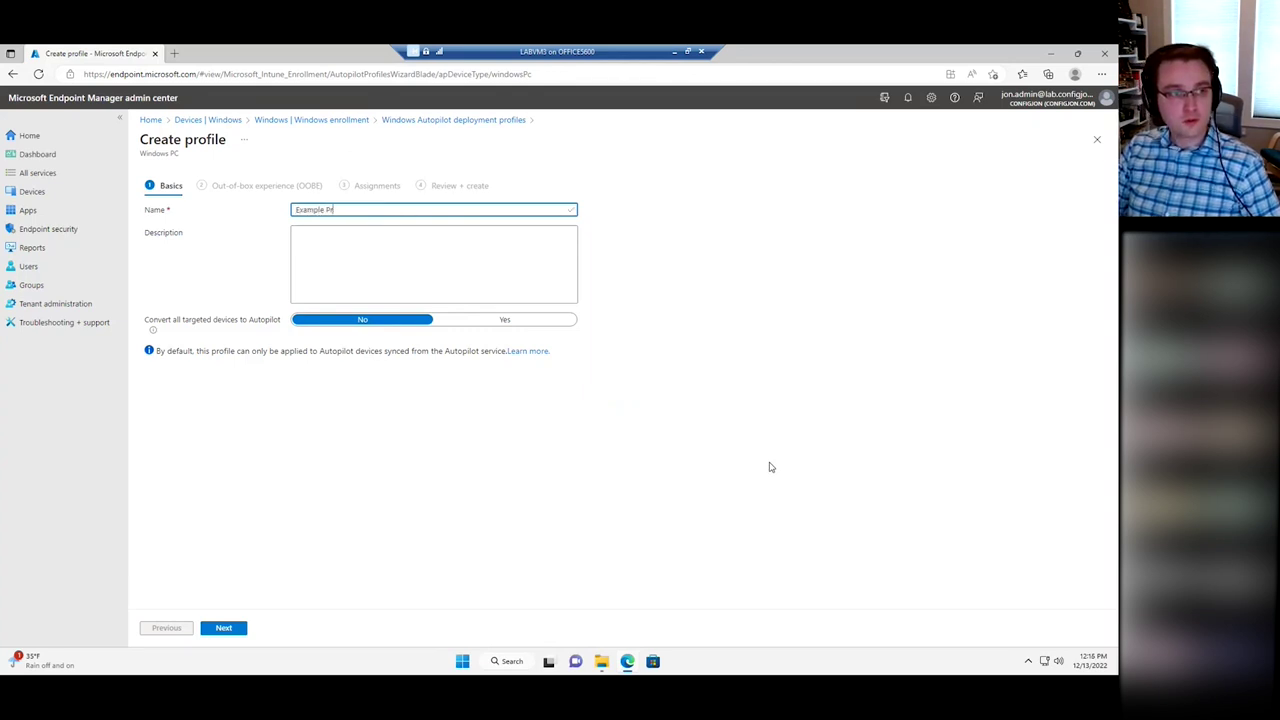
left_click(224, 628)
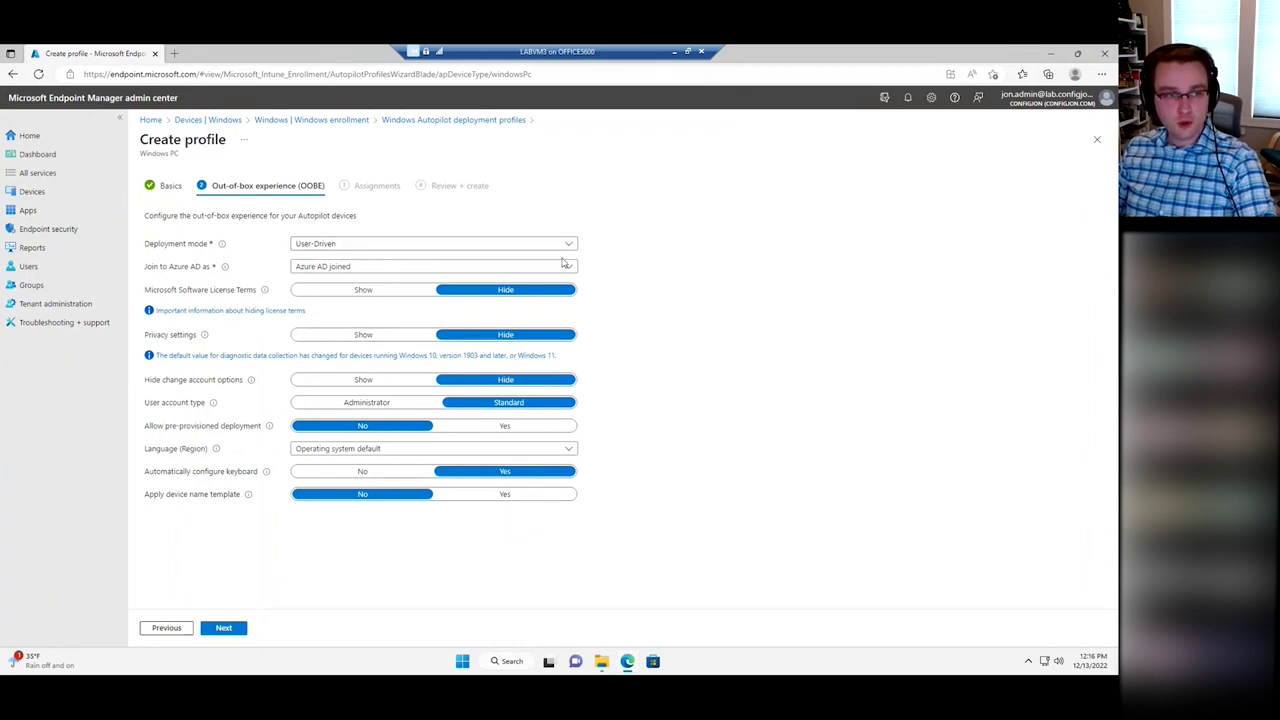
left_click(562, 246)
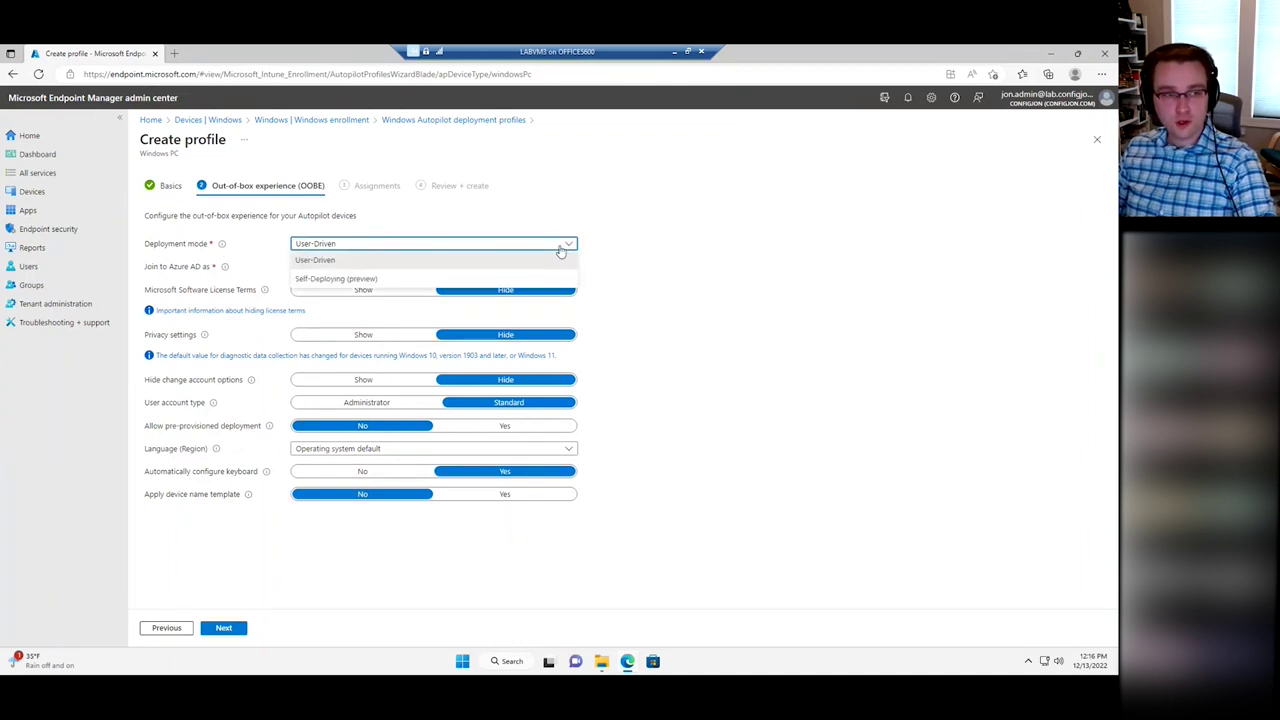
left_click(525, 262)
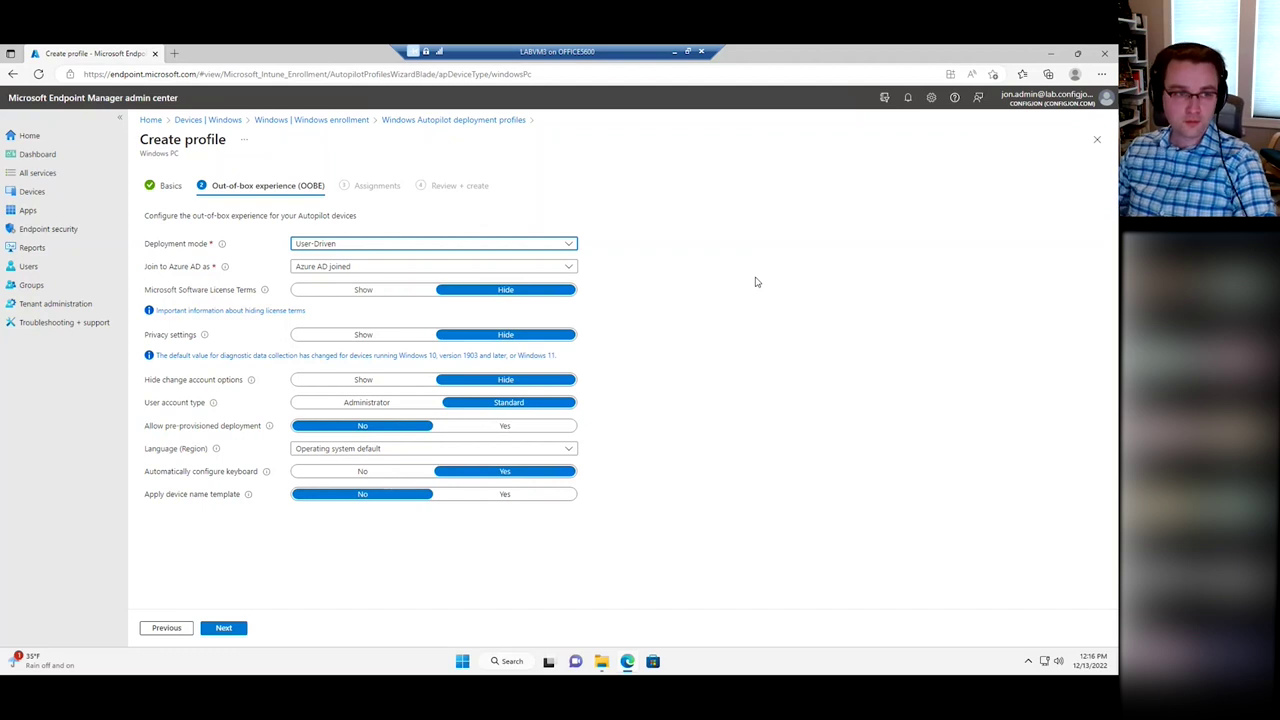
left_click(515, 252)
left_click(420, 277)
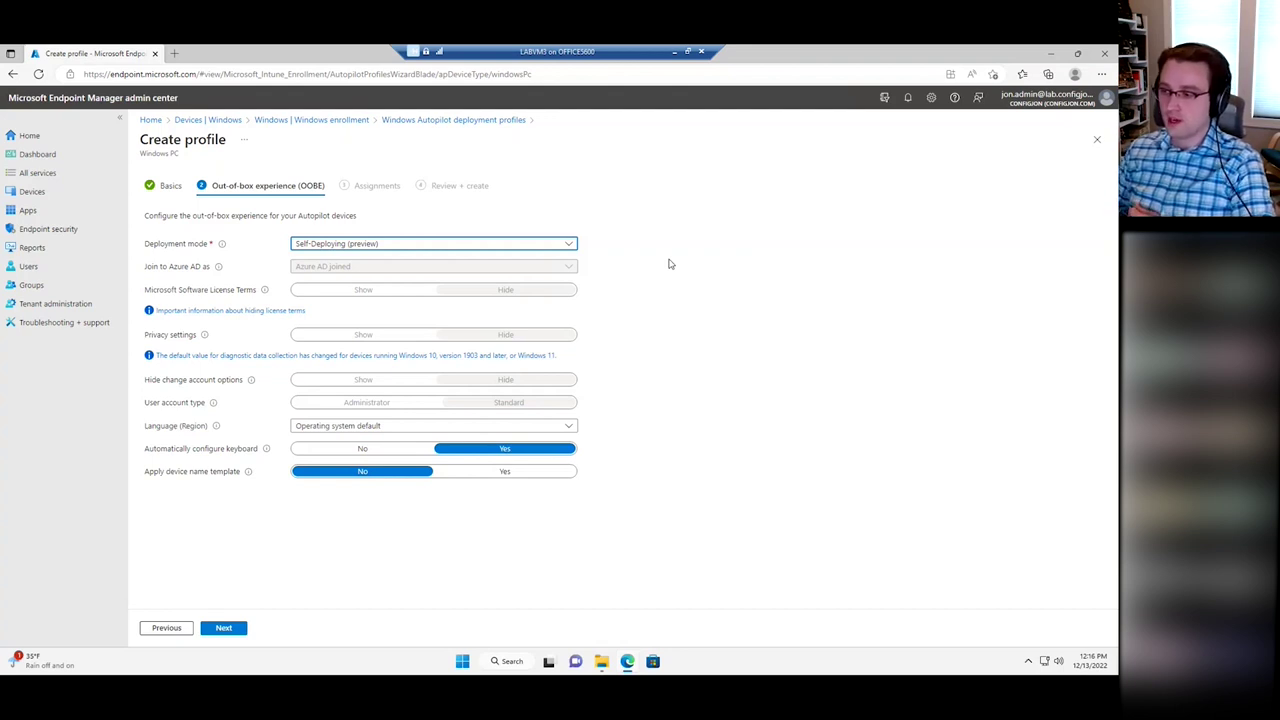
left_click(502, 247)
left_click(429, 262)
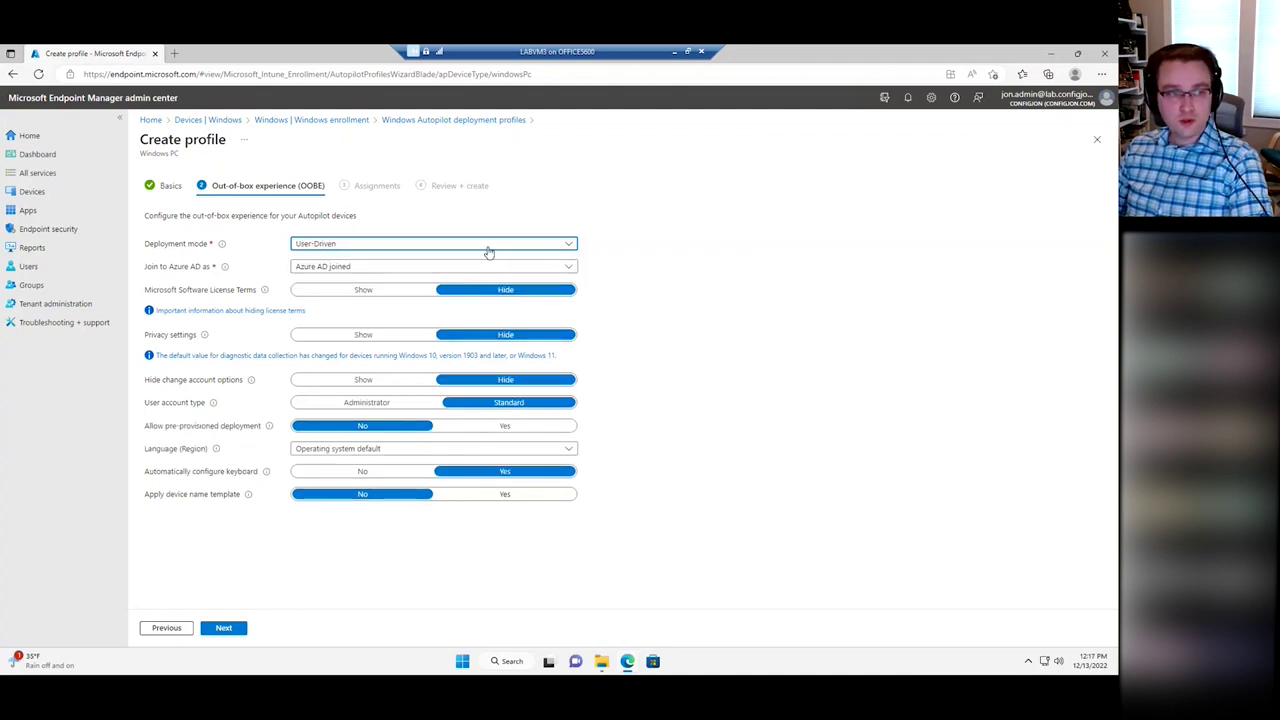
- Try Hybrid Azure AD joined, then settle on Azure AD joined as the join type
left_click(427, 270)
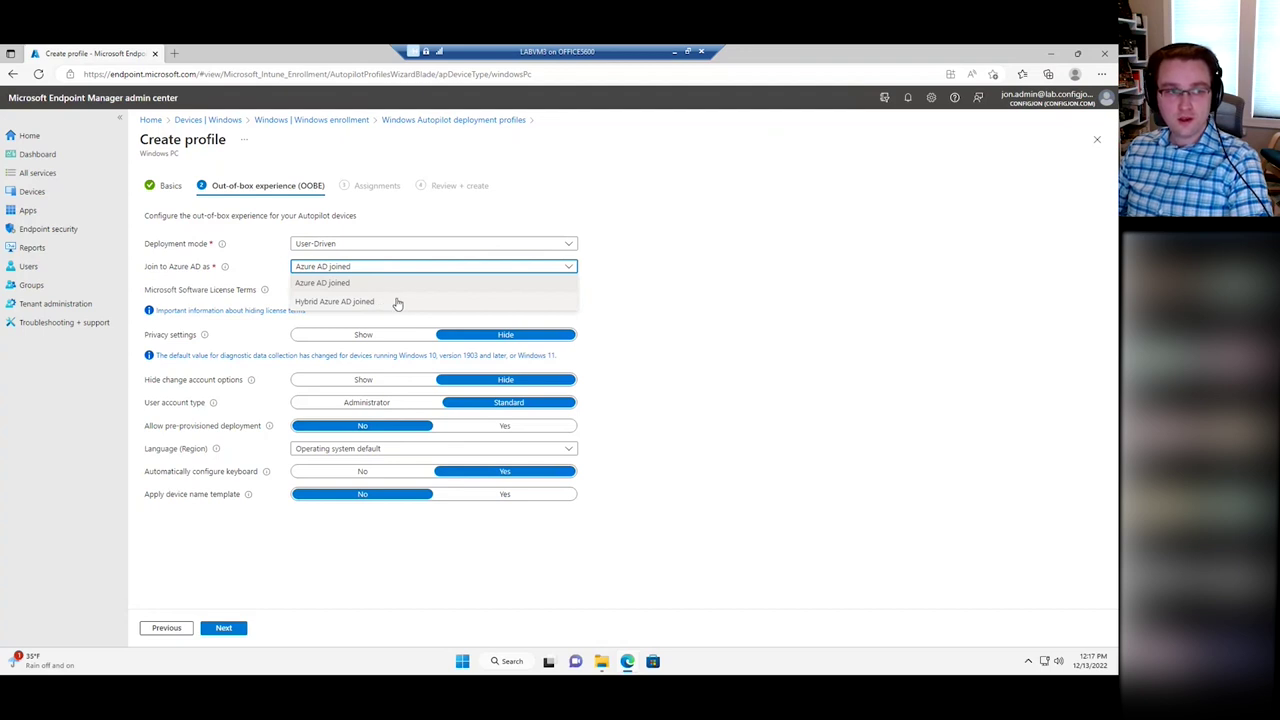
left_click(345, 284)
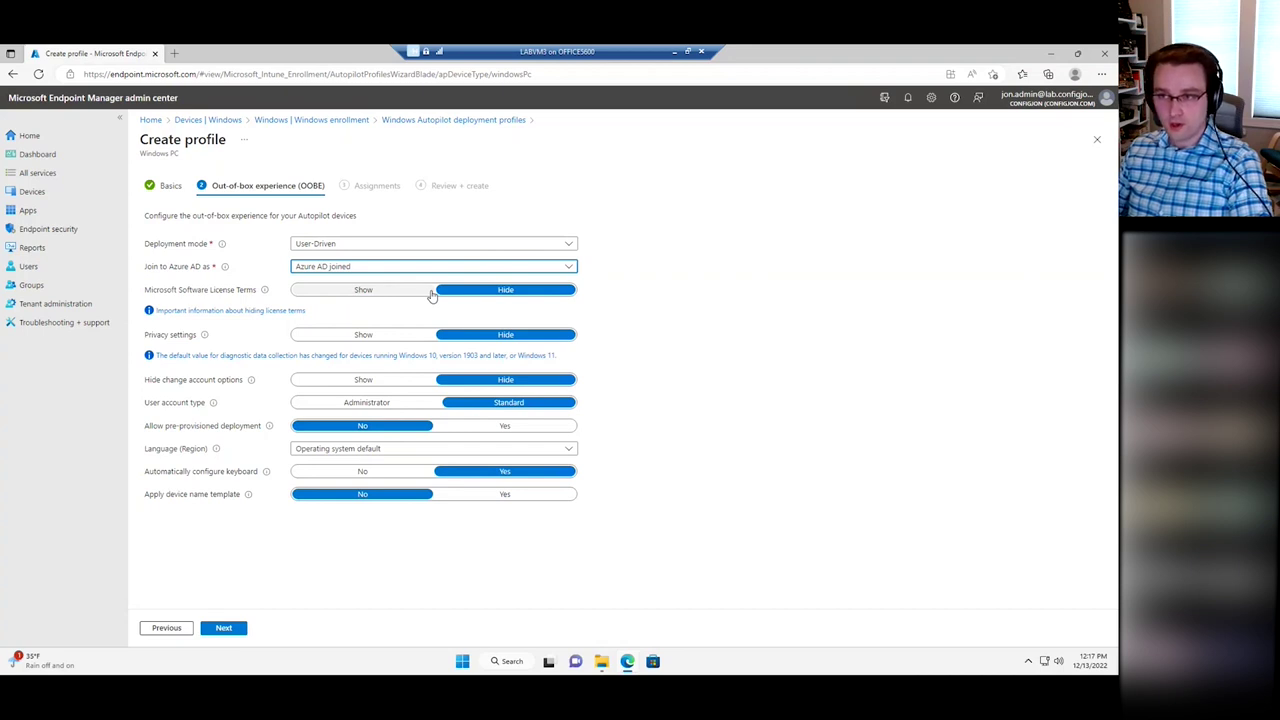
left_click(398, 269)
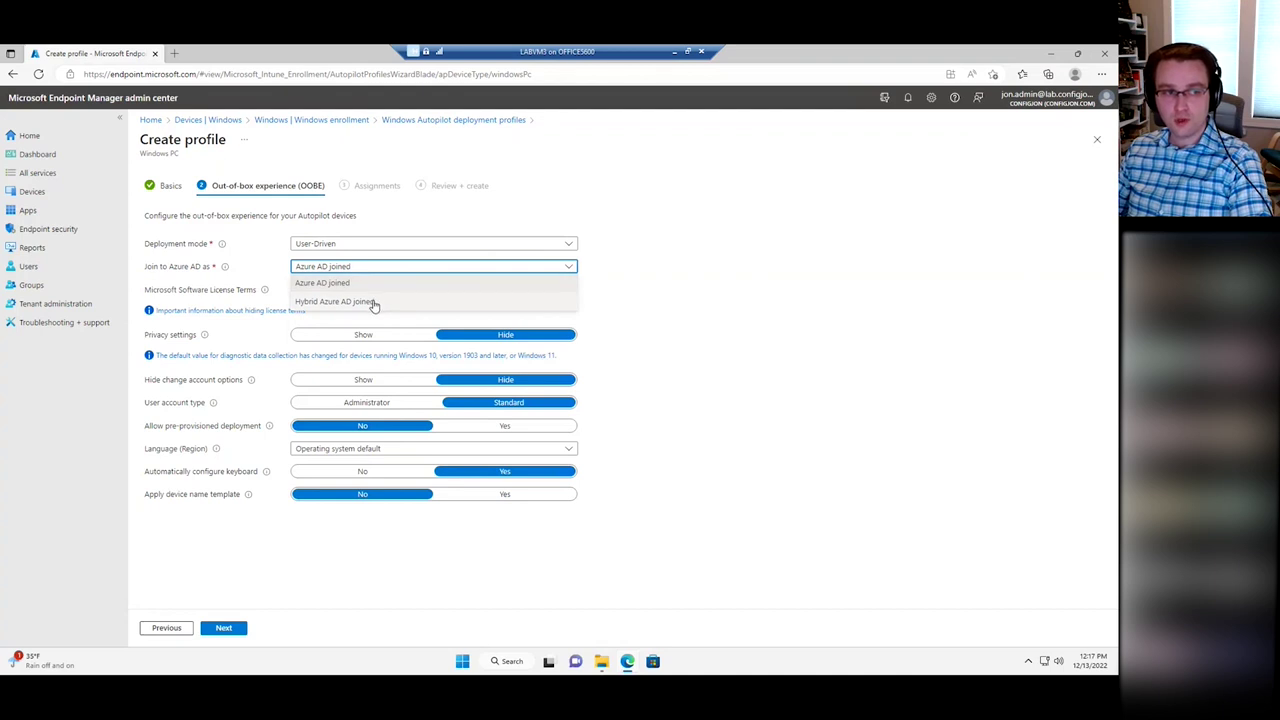
left_click(373, 302)
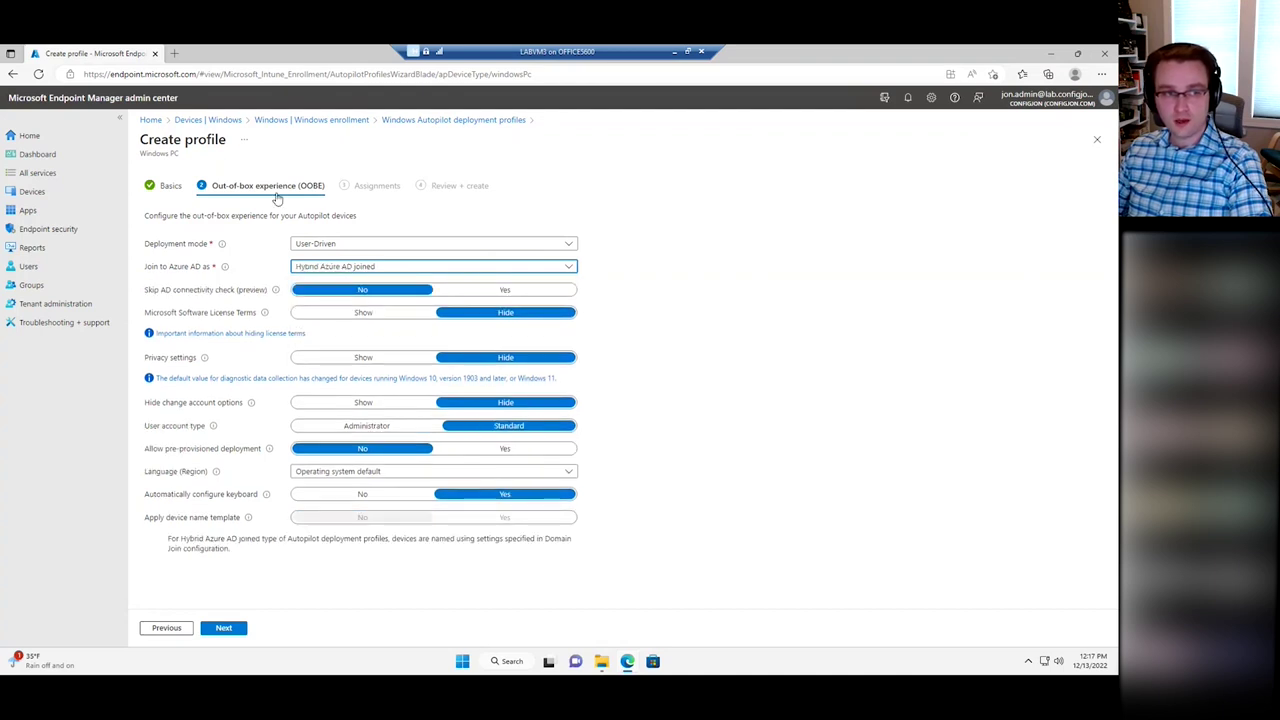
left_click(386, 268)
left_click(369, 282)
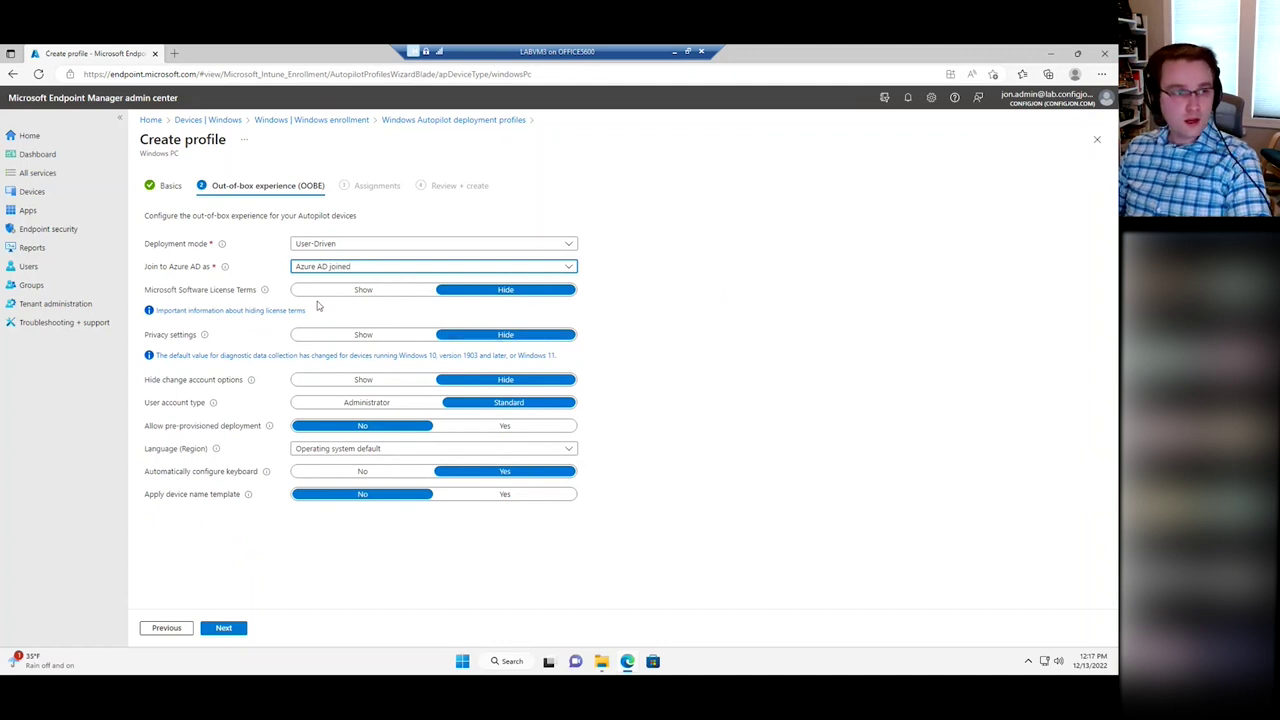
left_click(330, 303)
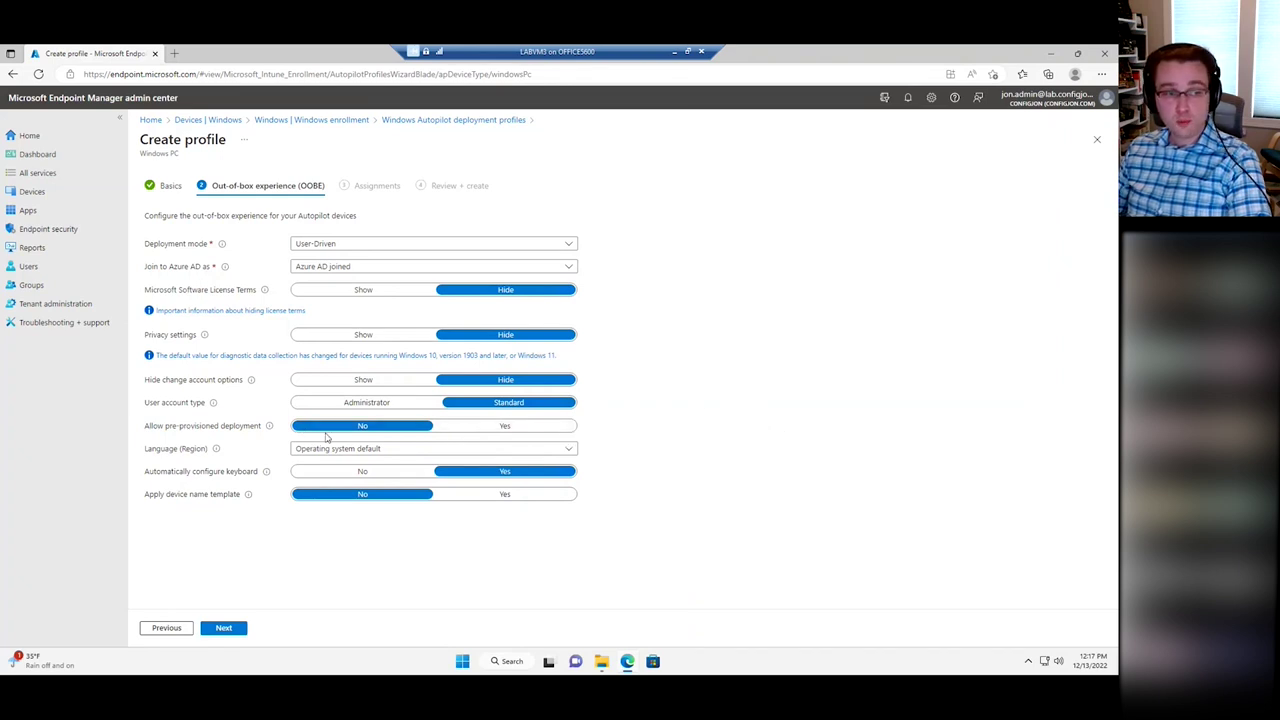
- Allow pre-provisioned deployment, keep the OS default language, and turn on the device name template
left_click(440, 432)
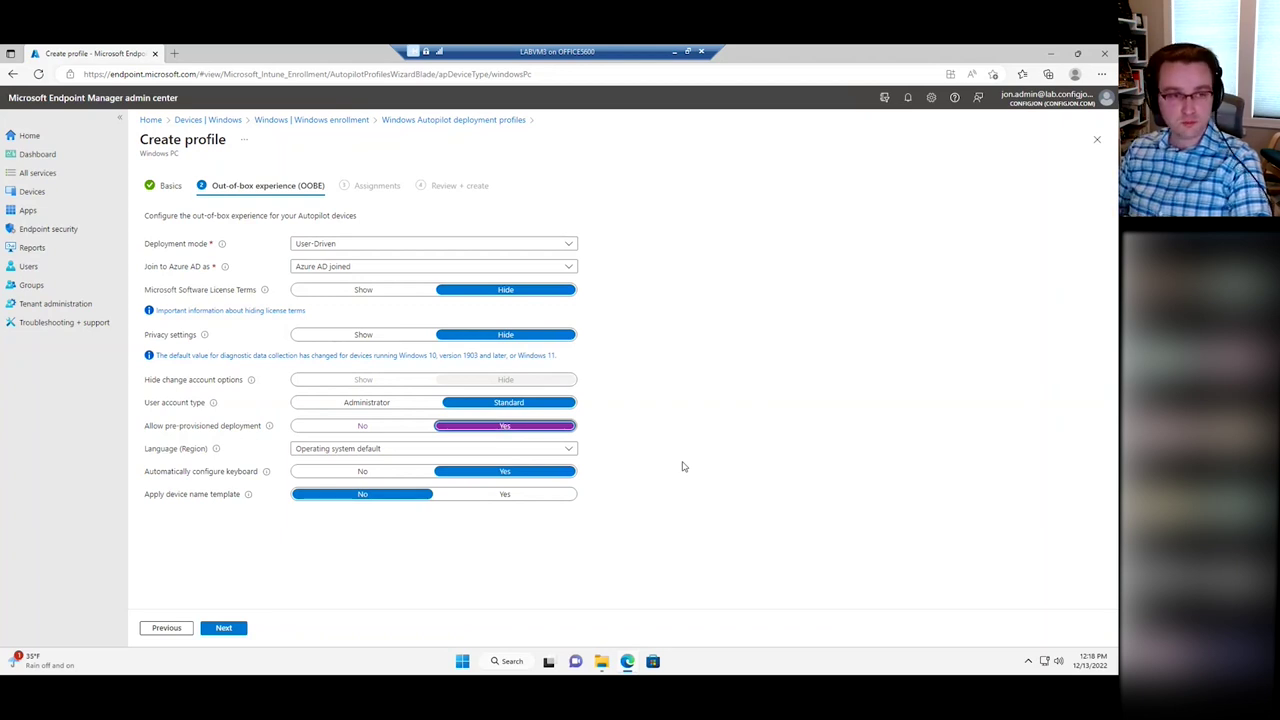
left_click(480, 452)
left_click(480, 452)
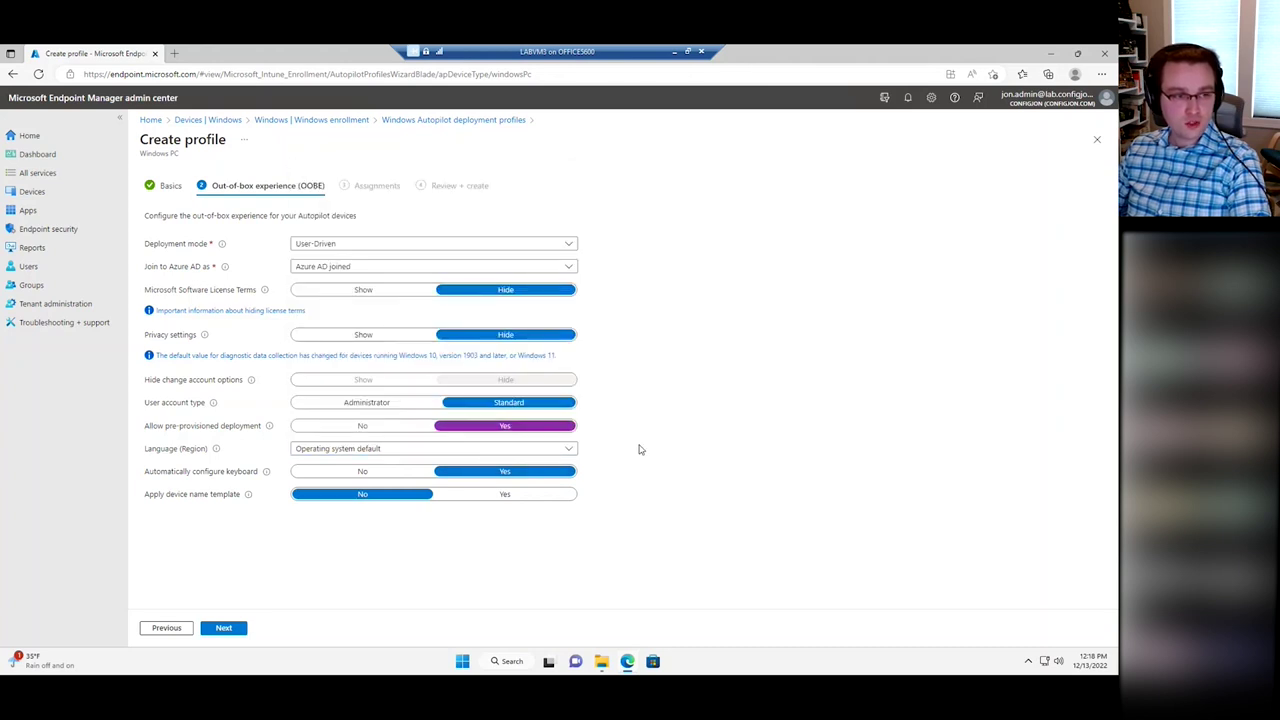
left_click(514, 494)
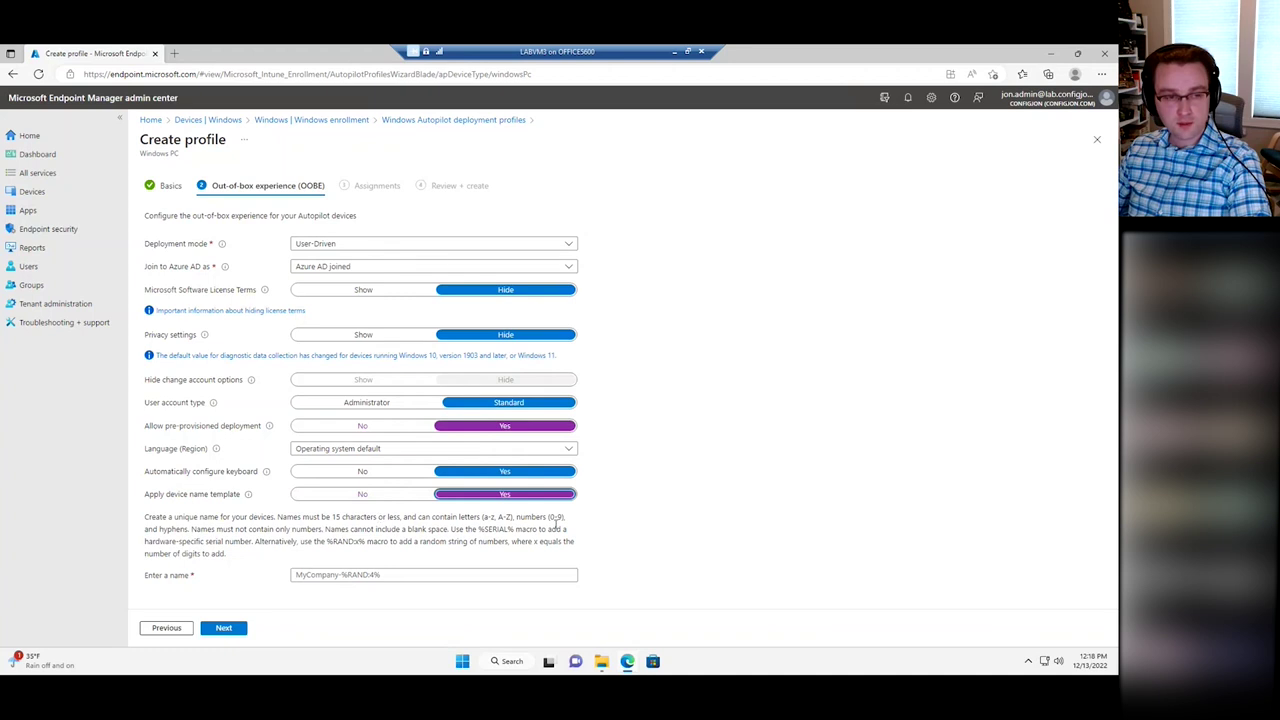
left_click(348, 578)
left_click(348, 580)
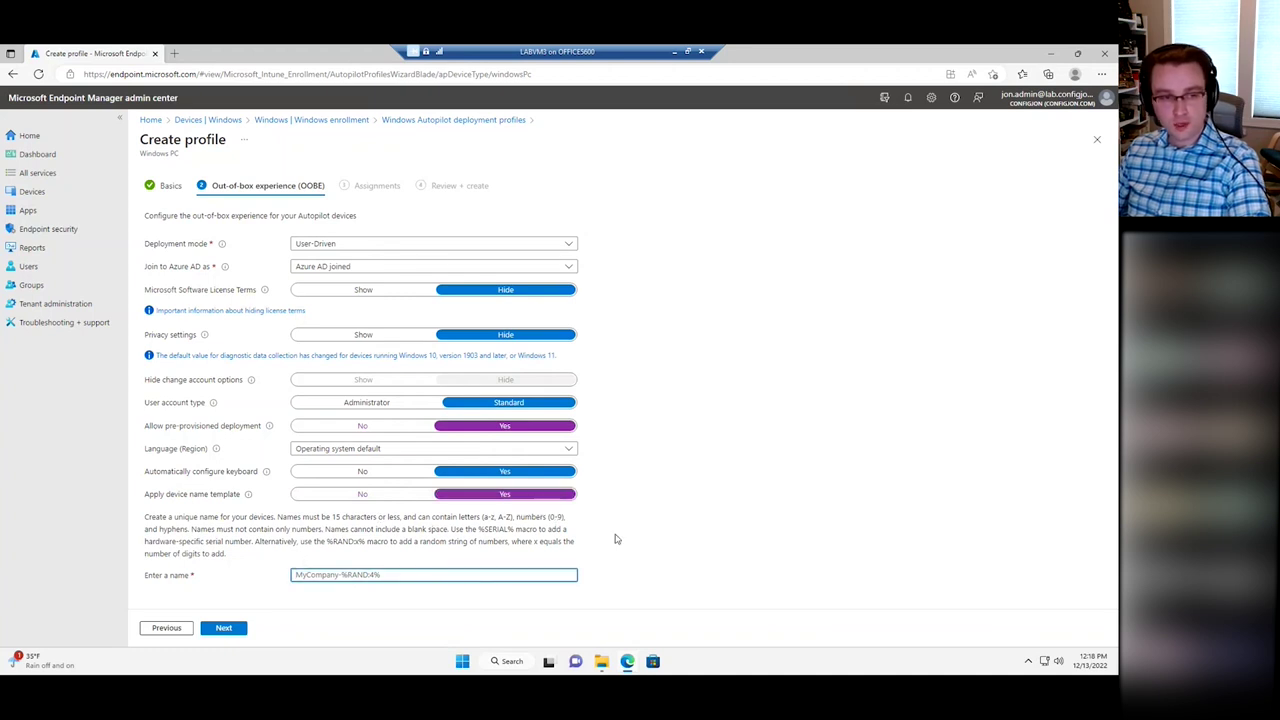
- Enter LAB-%SERIAL% as the profile's device name template
type("LAB")
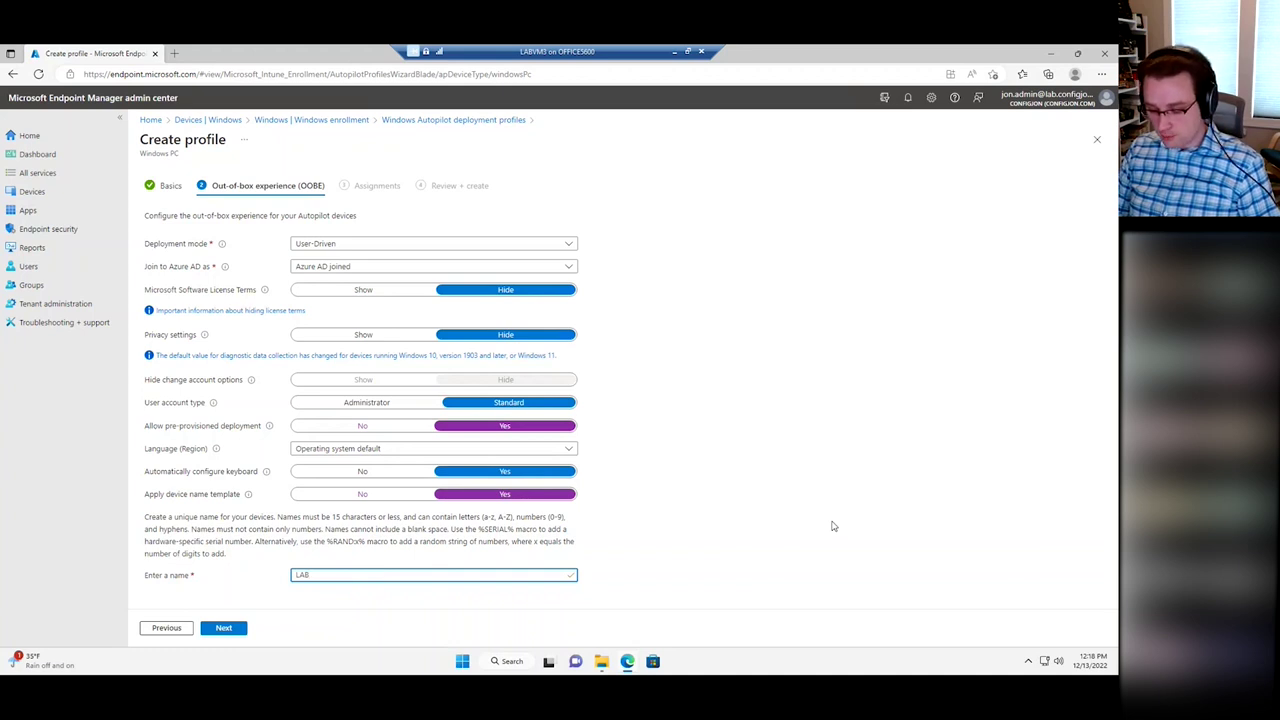
type("-%SERIAL%")
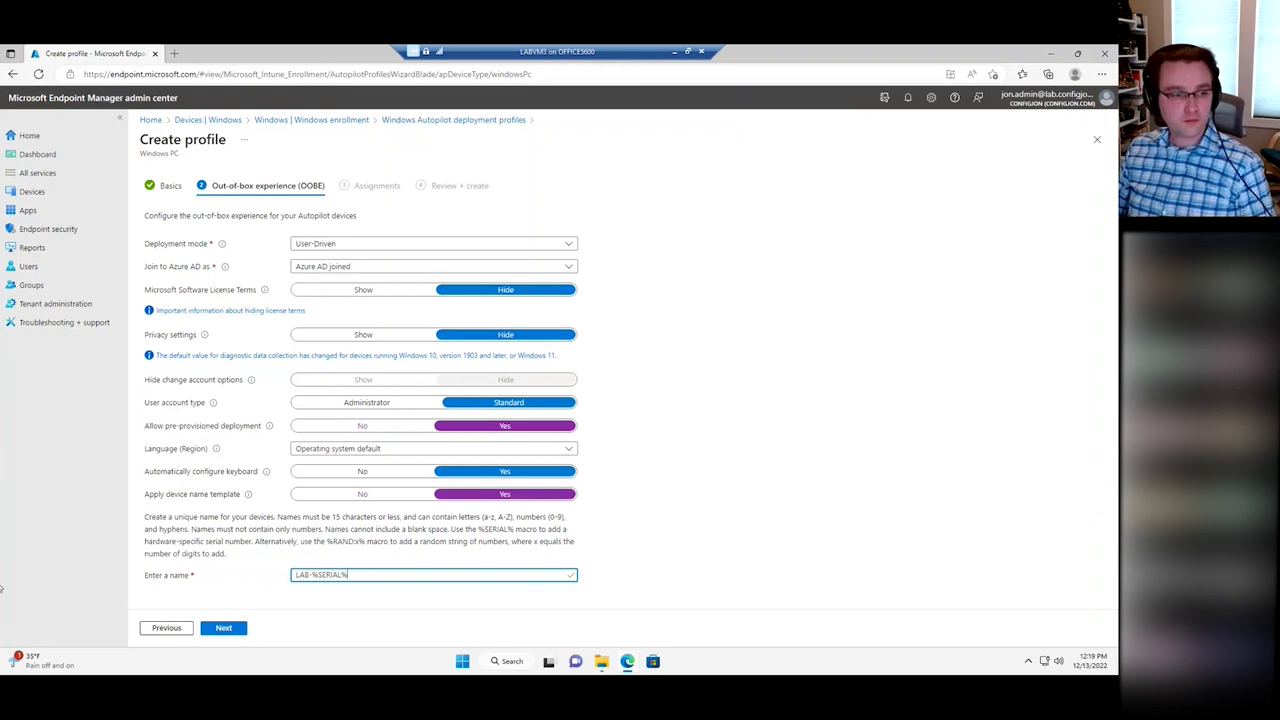
left_click(733, 488)
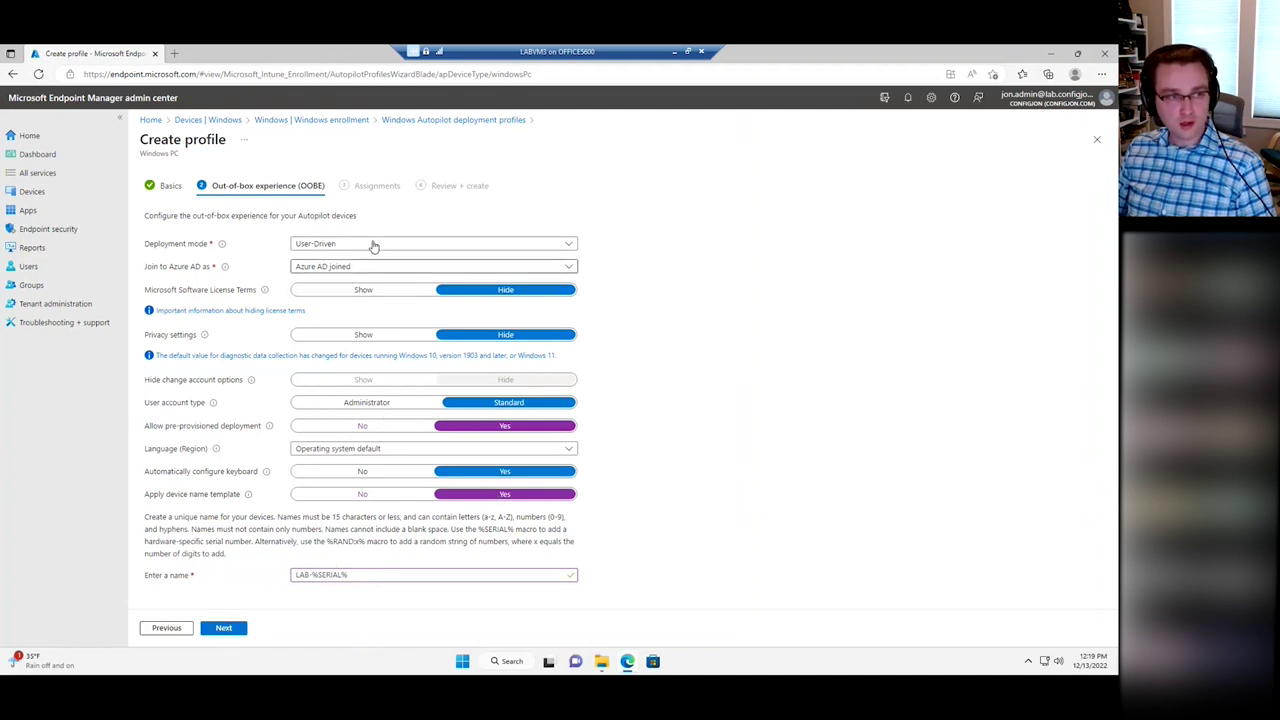
- Create Example Profile through Review + create, refresh the profiles list, and open Groups in a new tab
left_click(226, 628)
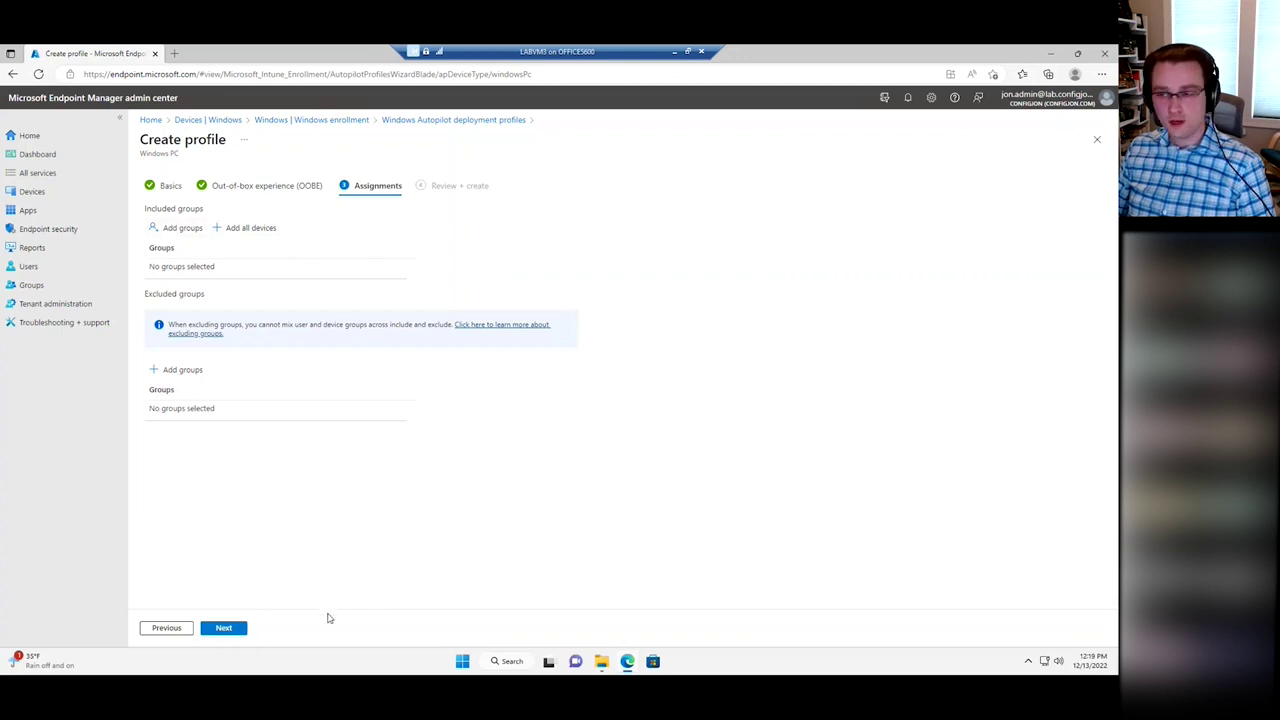
left_click(223, 628)
left_click(223, 628)
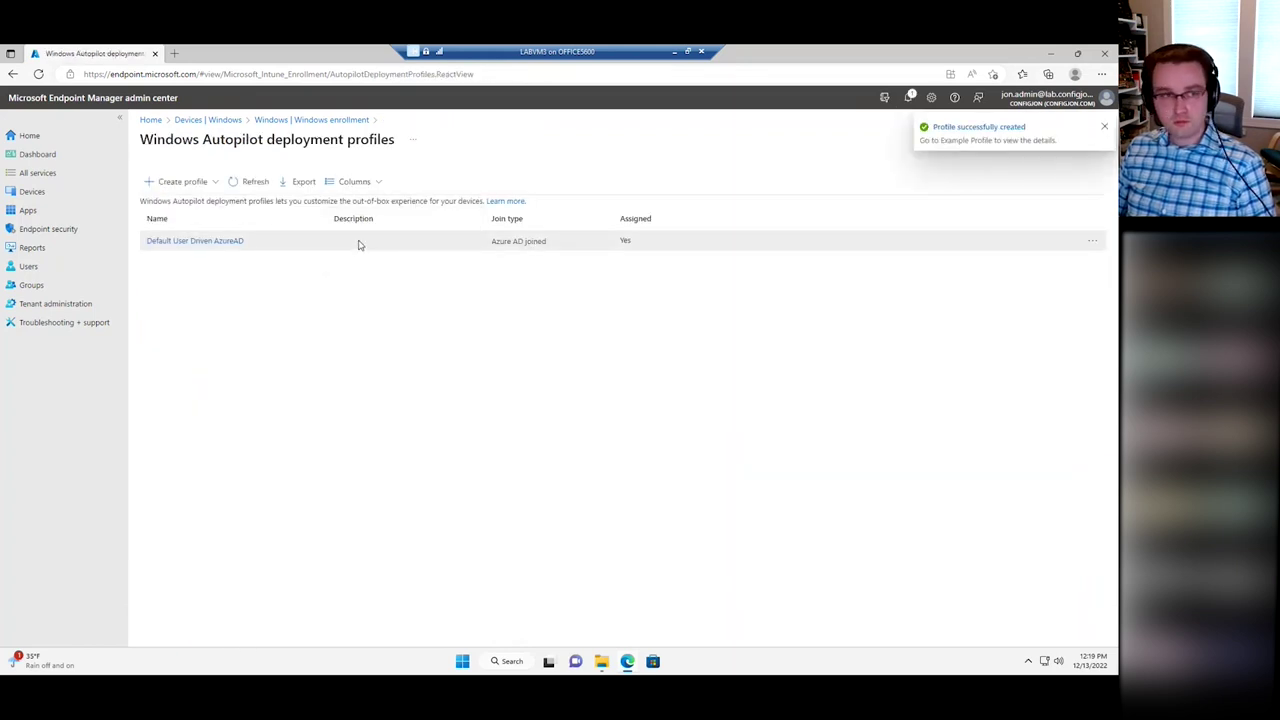
left_click(250, 181)
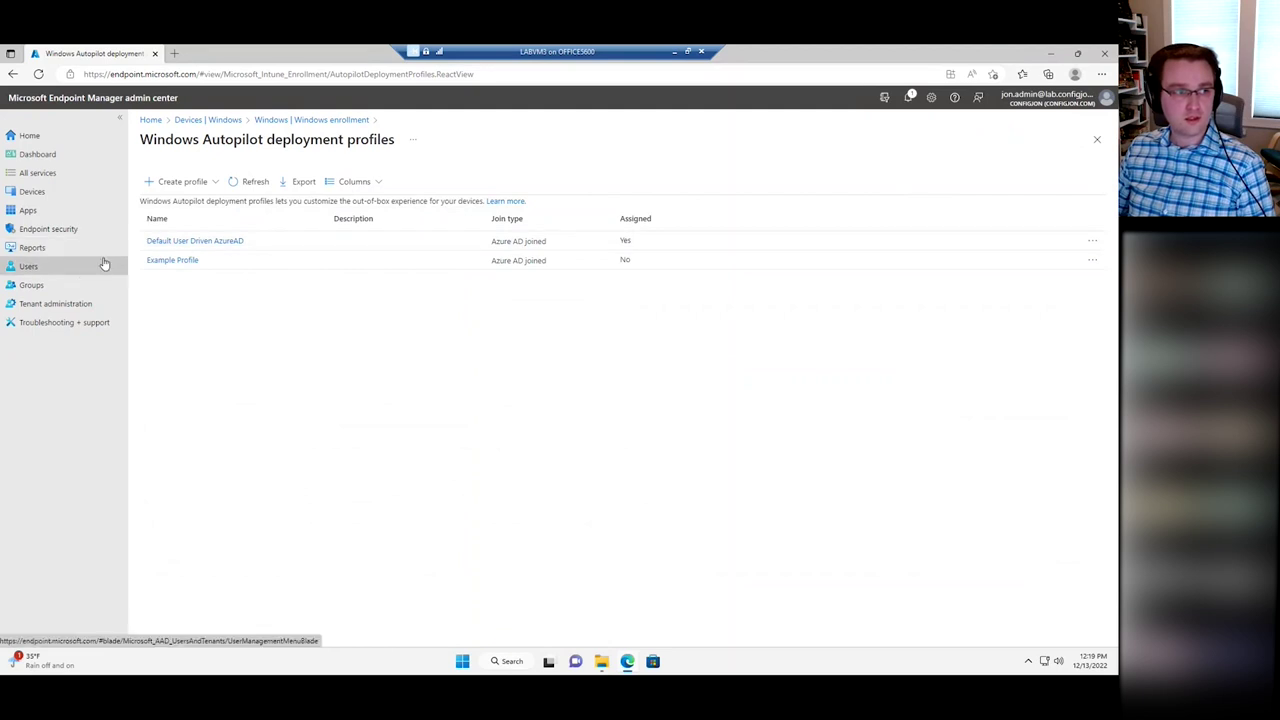
middle_click(37, 285)
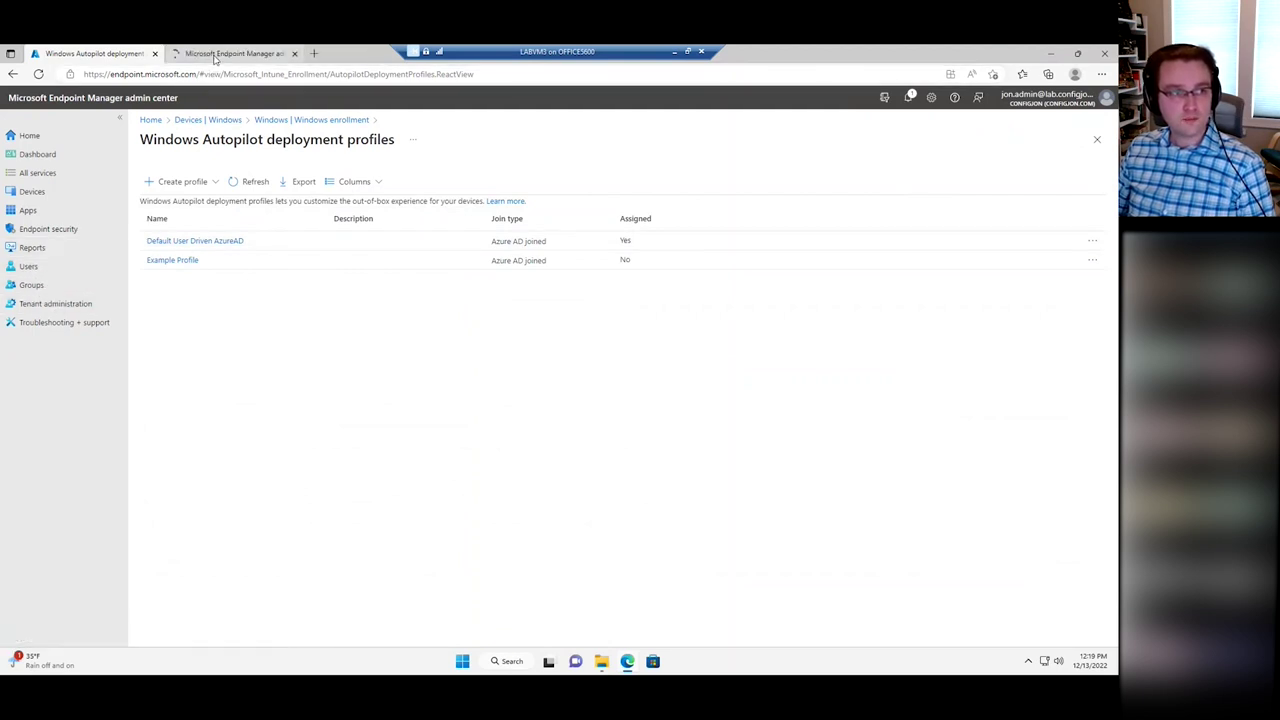
- In the Groups tab, search 'intune' and open Intune-Autopilot-All Devices' dynamic membership rules
left_click(212, 53)
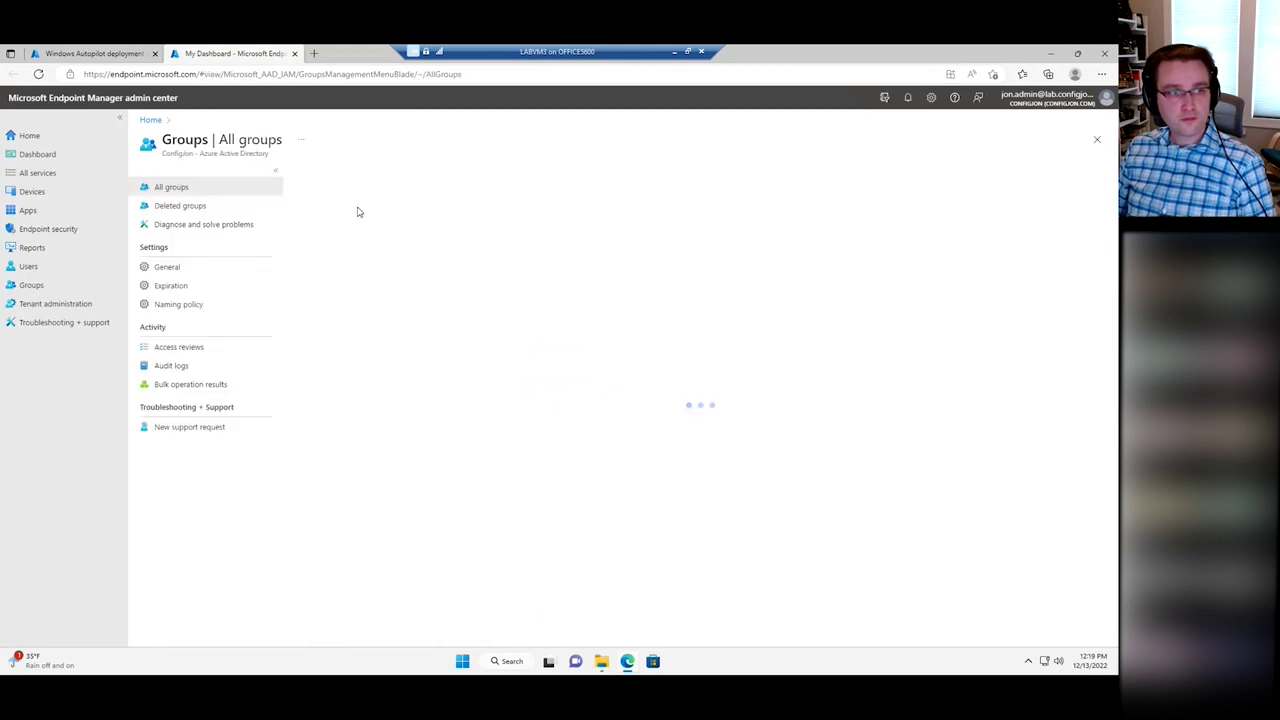
type("intune")
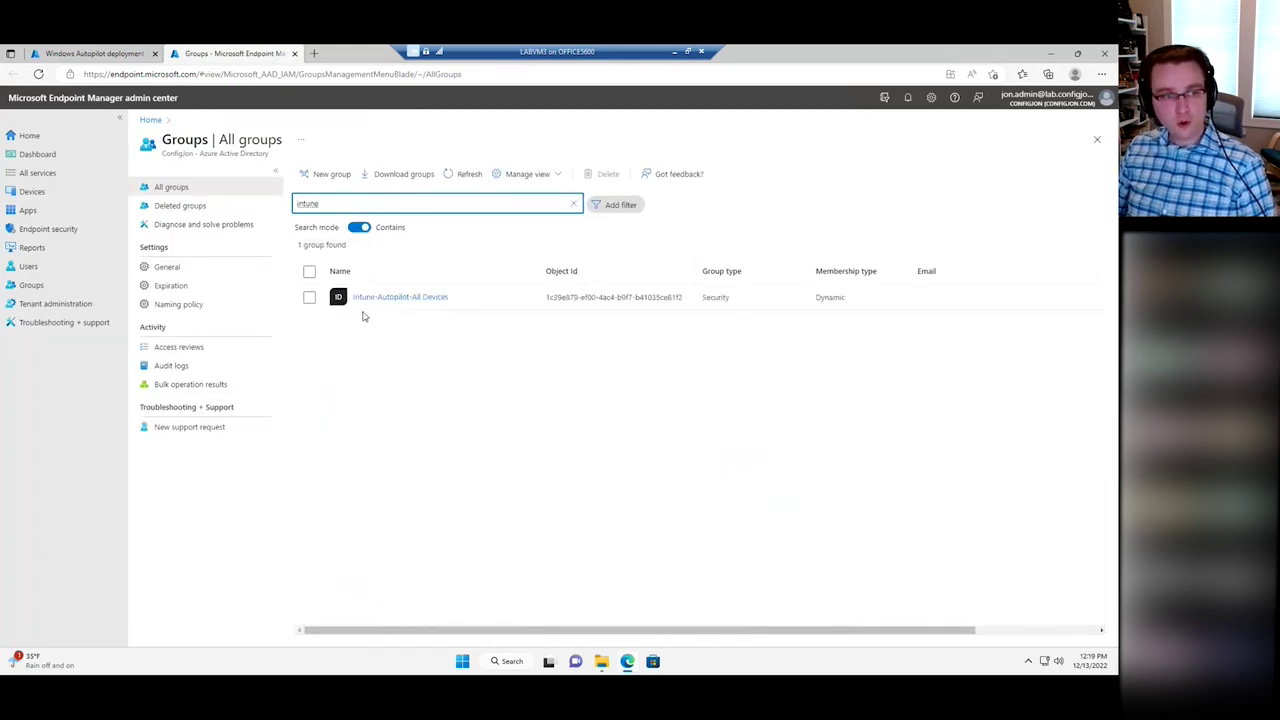
left_click(431, 299)
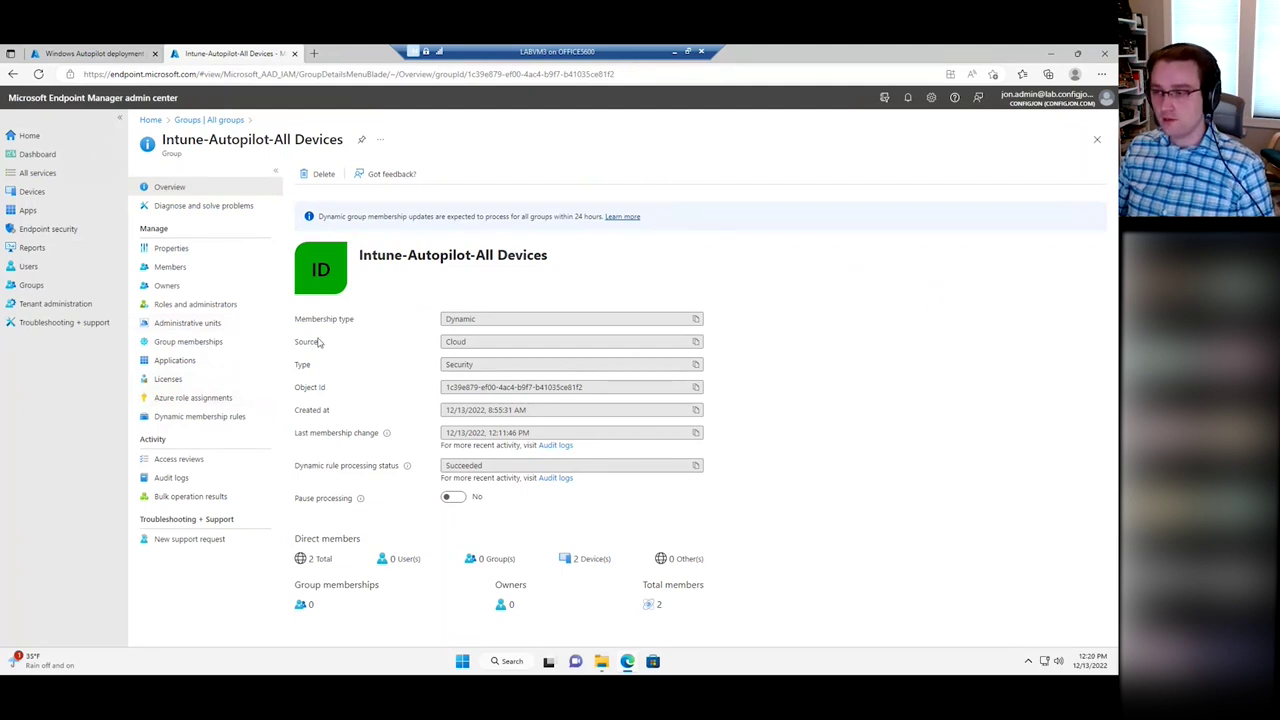
left_click(195, 420)
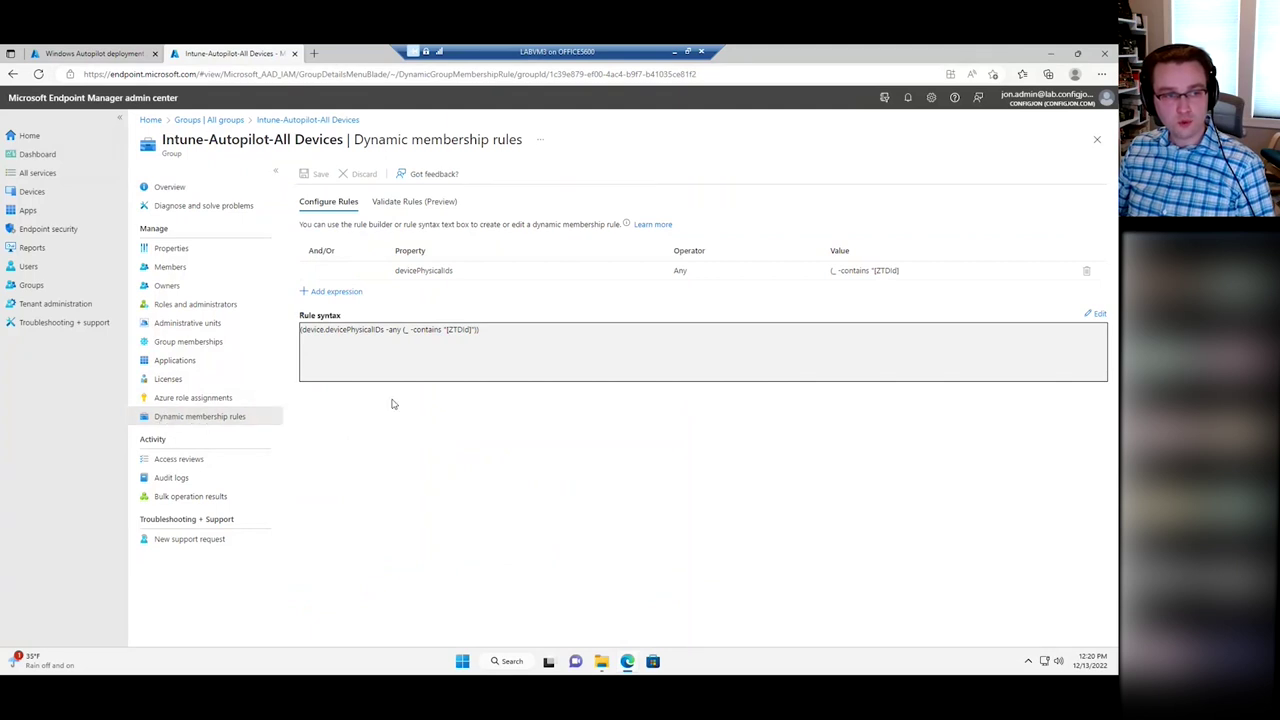
- Select the rule text devicePhysicalIds -any (_ -contains "[ZTDid]") to examine it
left_click_drag(486, 334, 308, 345)
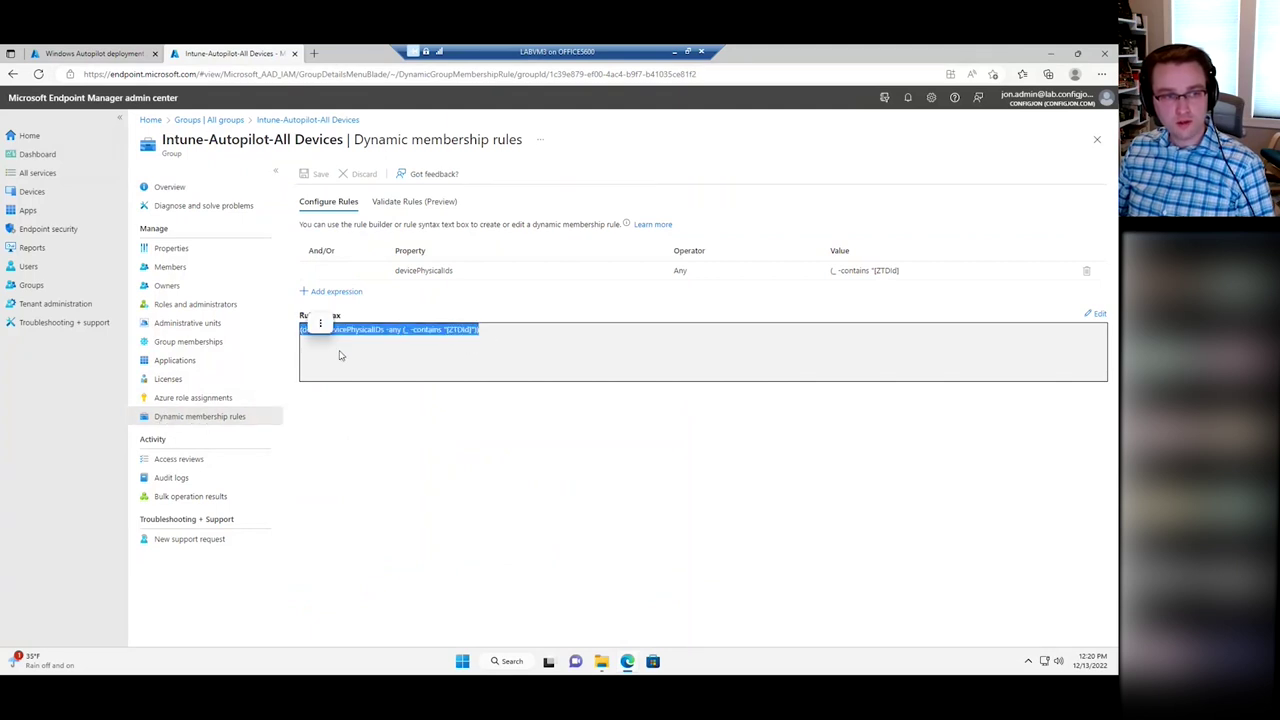
left_click(472, 347)
left_click_drag(486, 337, 440, 349)
left_click(445, 350)
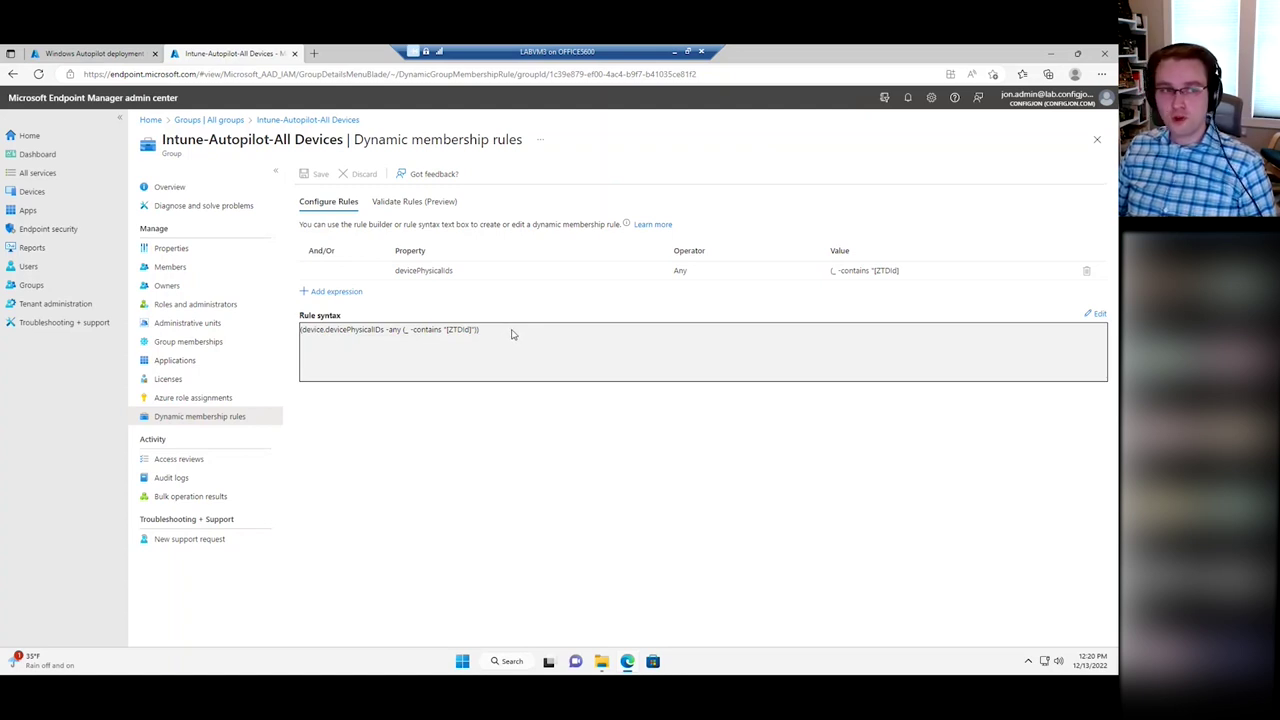
left_click_drag(505, 336, 286, 331)
left_click(470, 350)
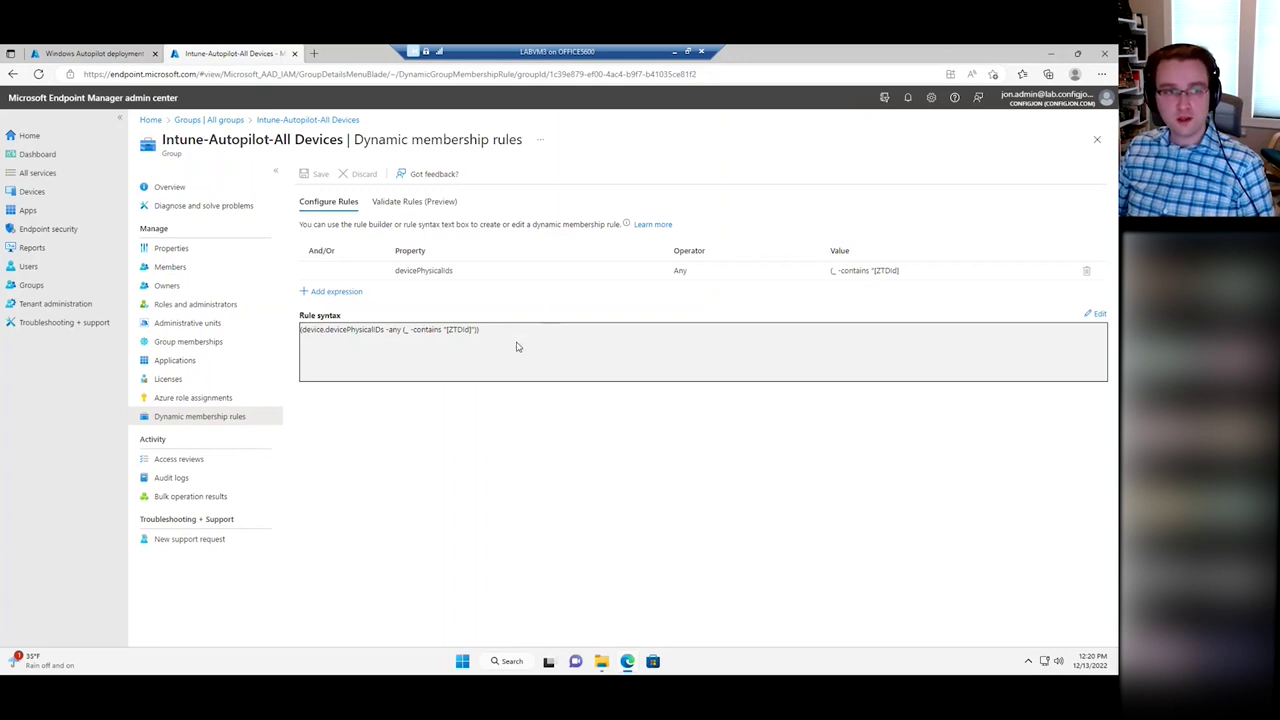
- Navigate to the Windows Autopilot devices list under Windows enrollment
left_click(95, 53)
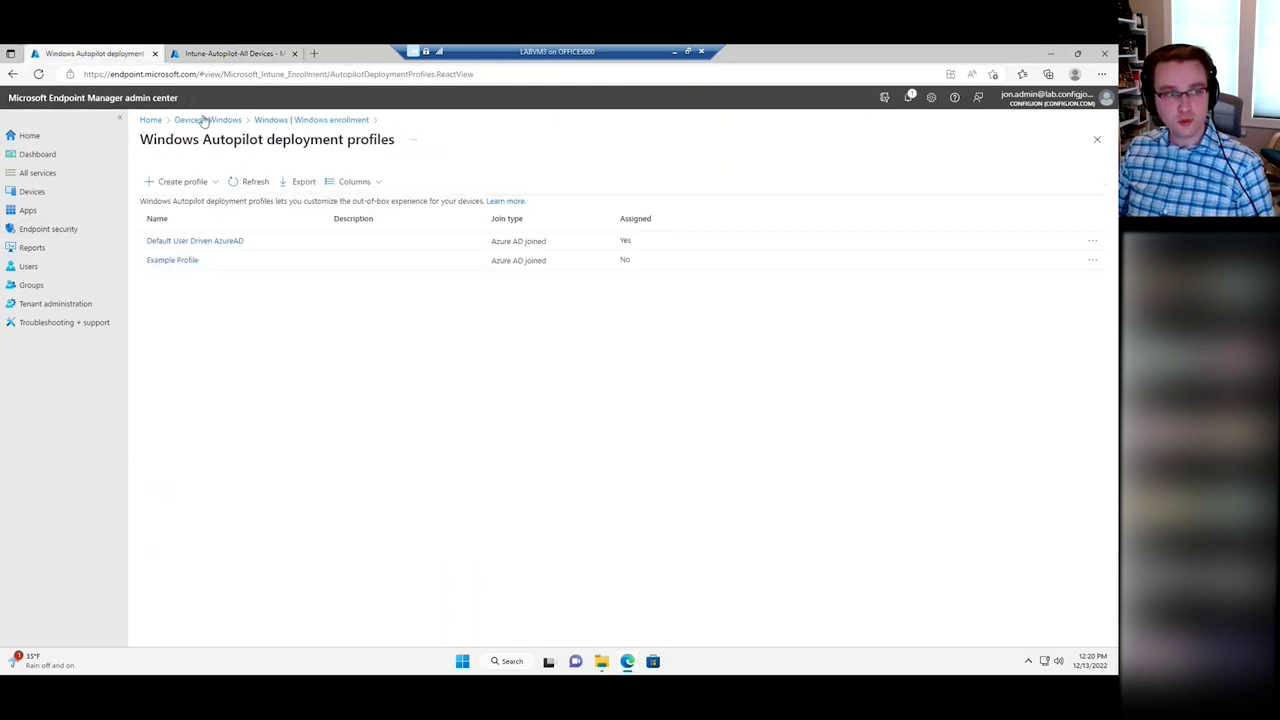
left_click(209, 122)
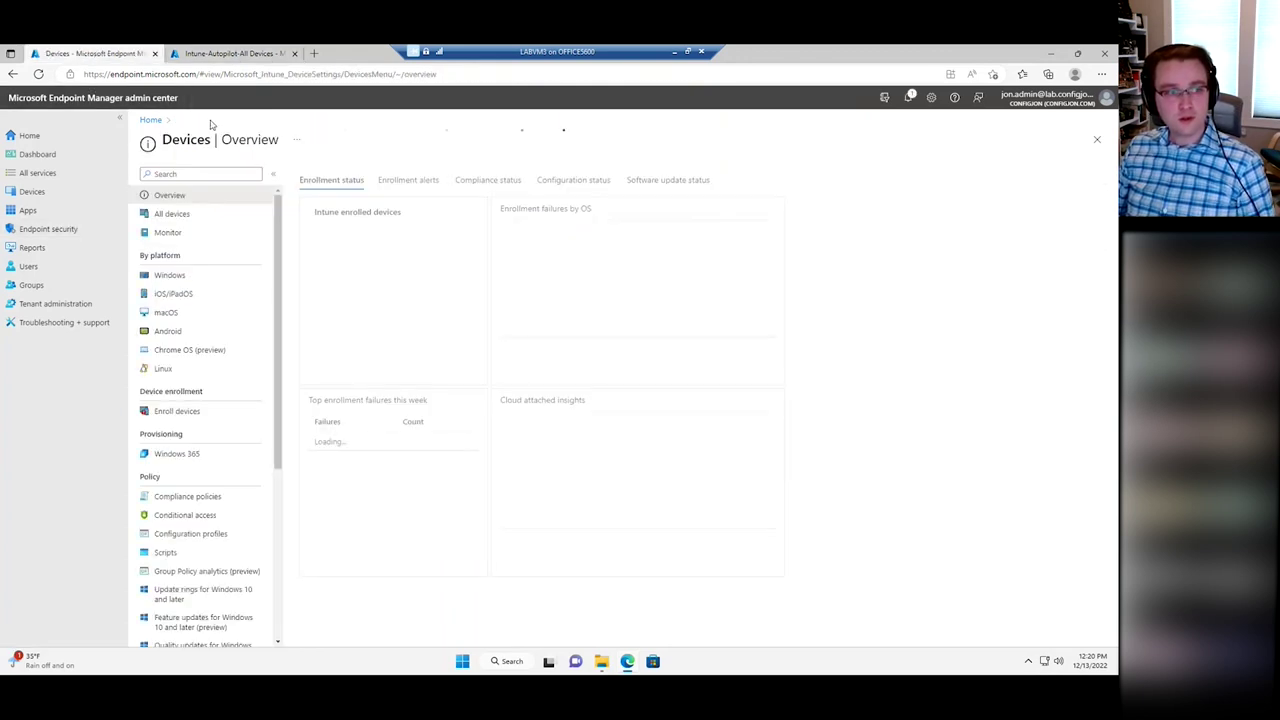
left_click(185, 276)
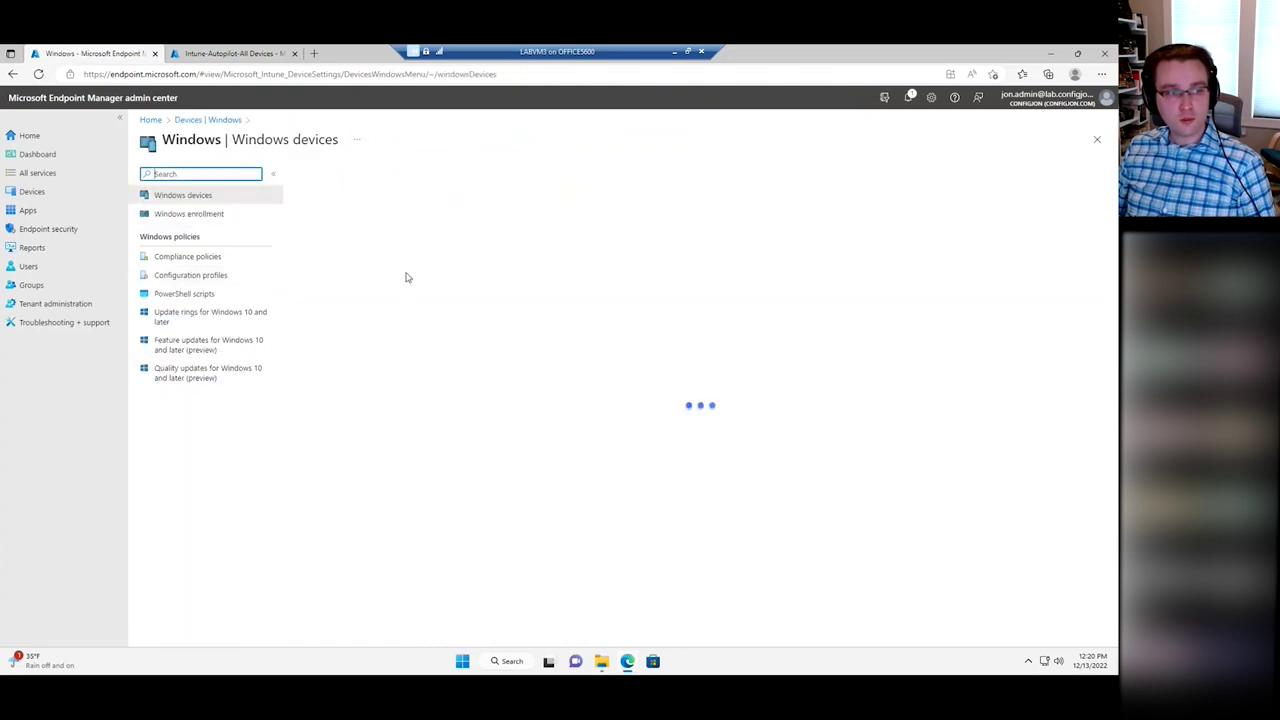
left_click(189, 214)
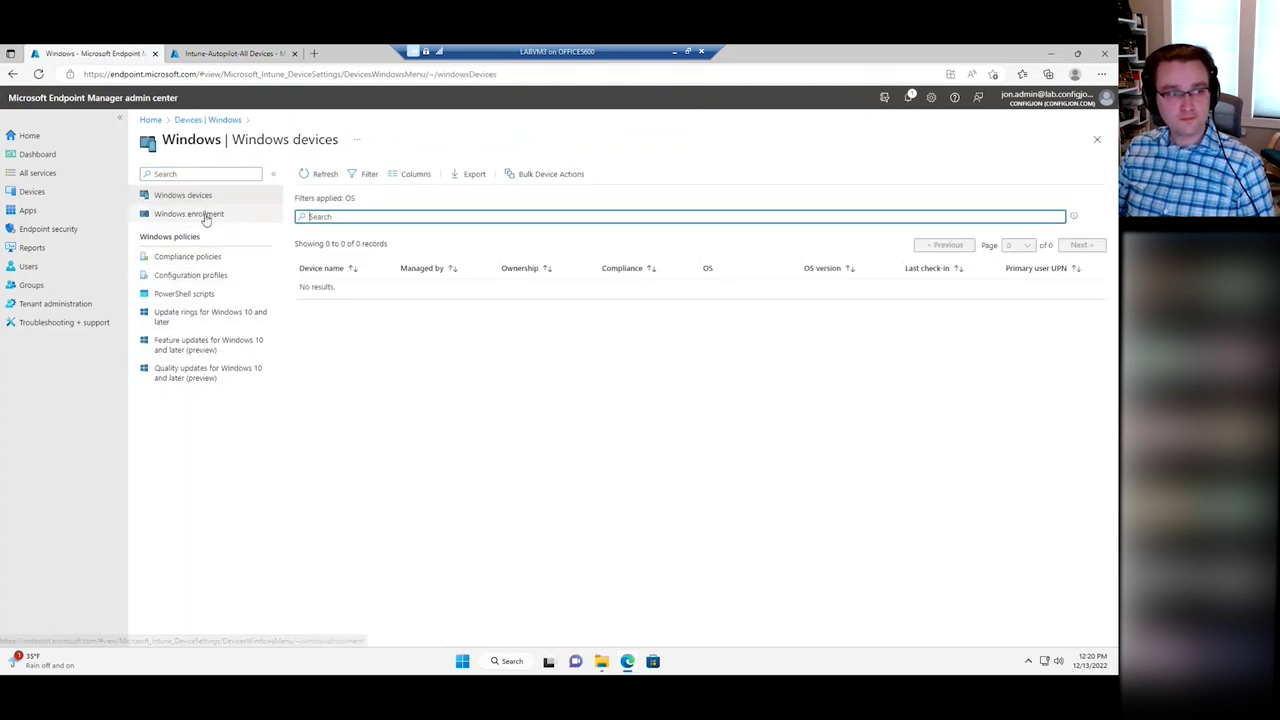
left_click(565, 479)
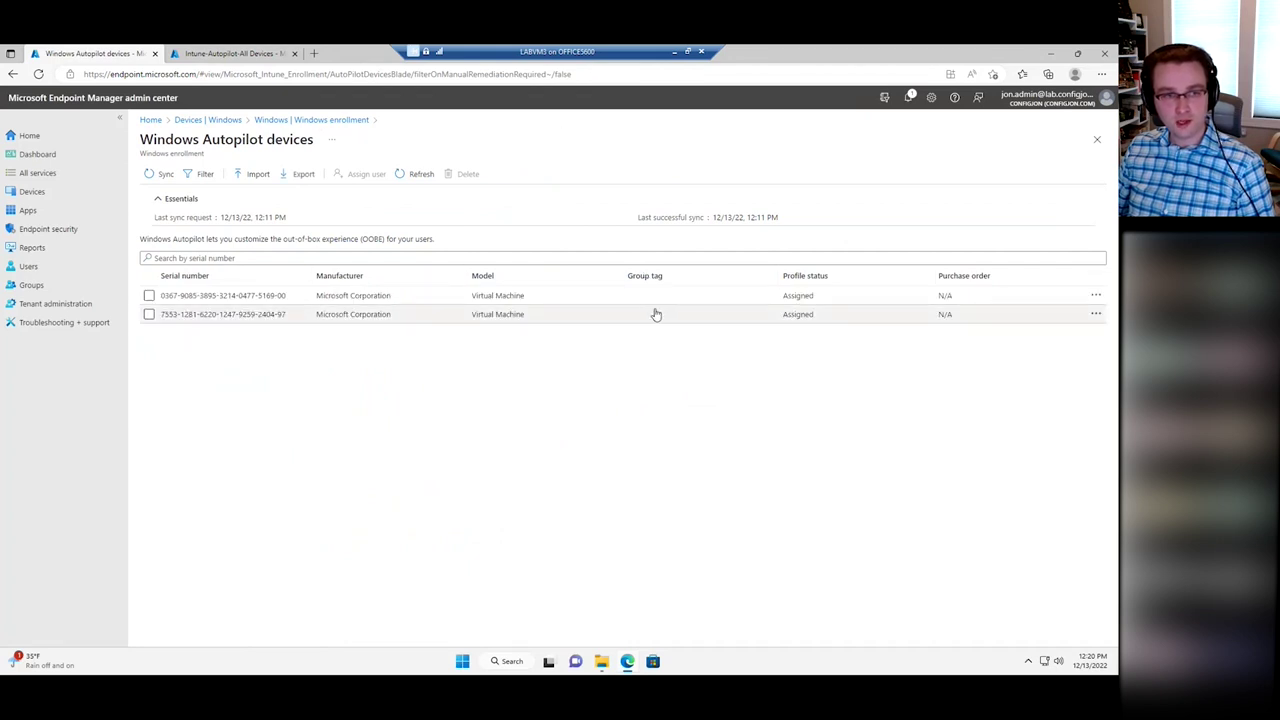
- Give the first Autopilot device the group tag 'Example Group Tag' and save
left_click(618, 298)
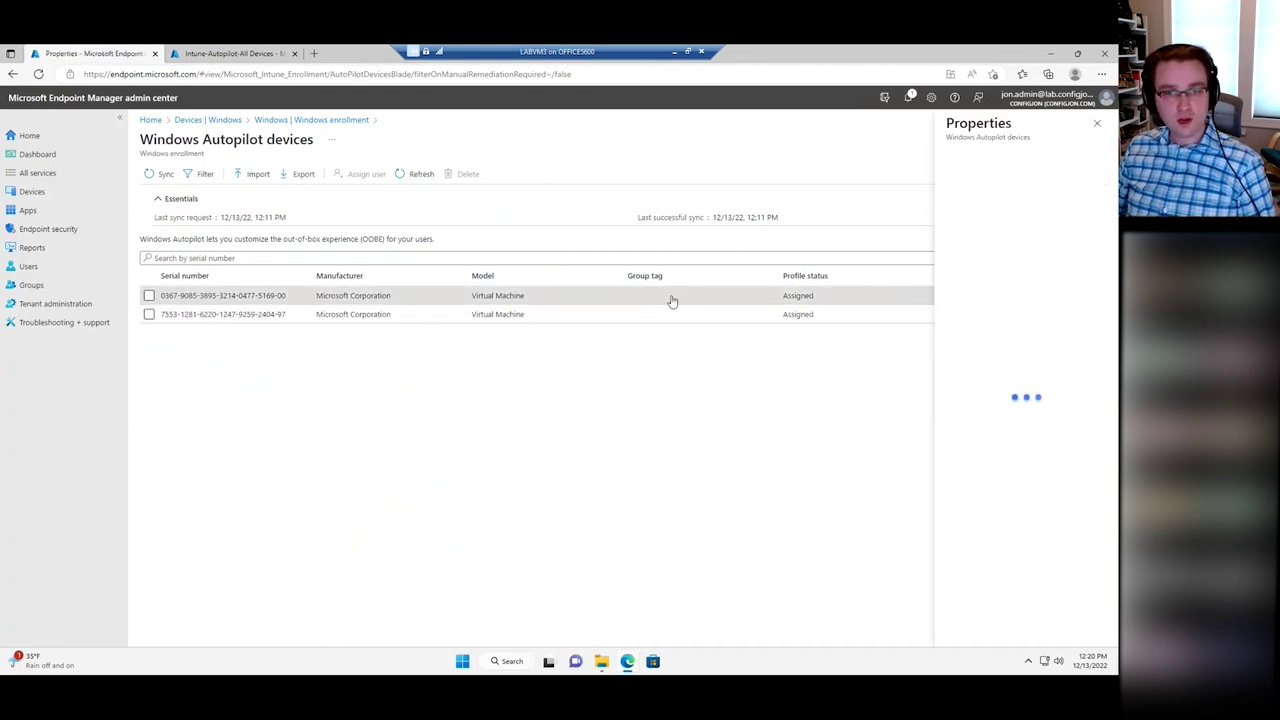
left_click(1003, 338)
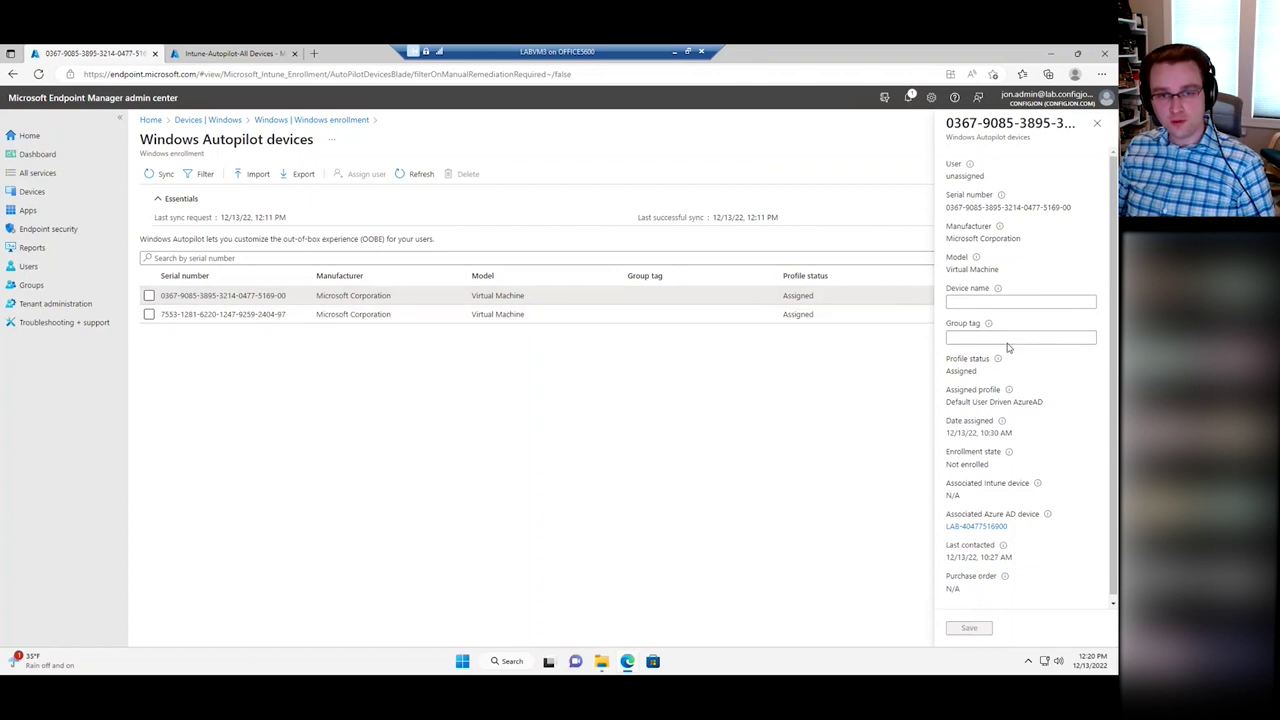
type("Example Group")
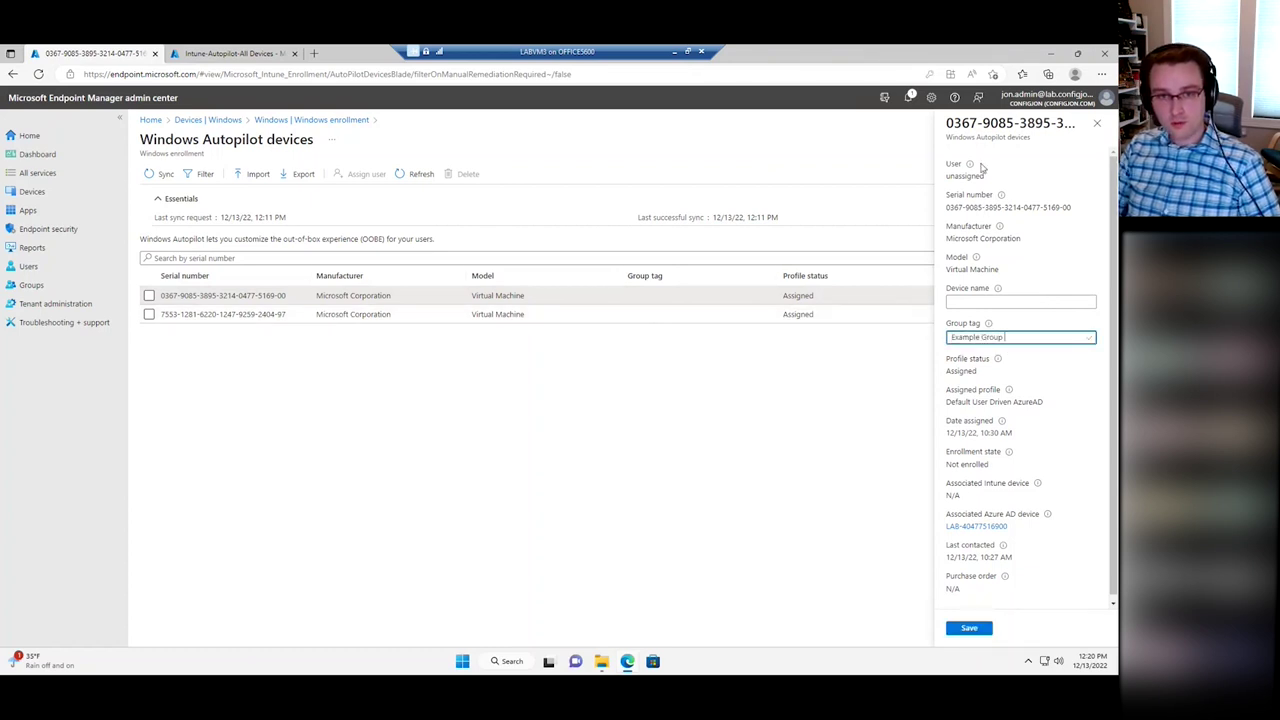
left_click(988, 627)
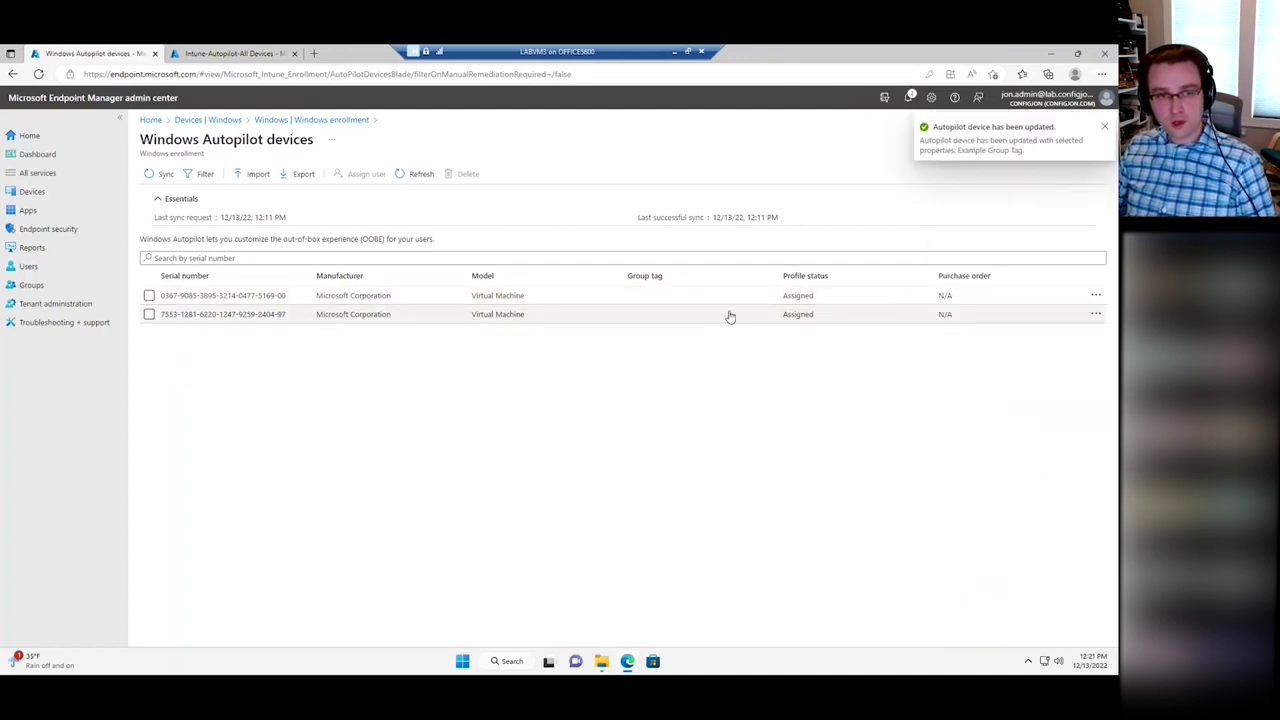
- Tag the second Autopilot device 'Kiosk', save, and refresh the device list
left_click(629, 318)
left_click(1041, 337)
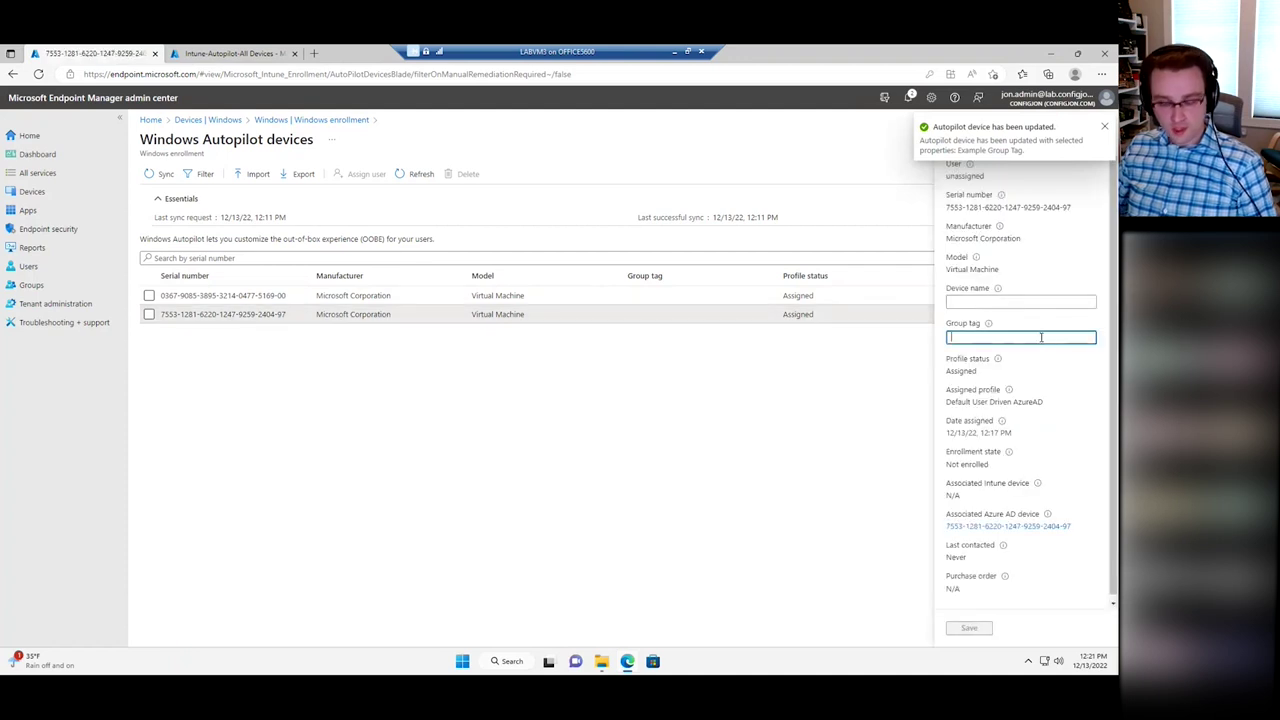
type("Kiosk")
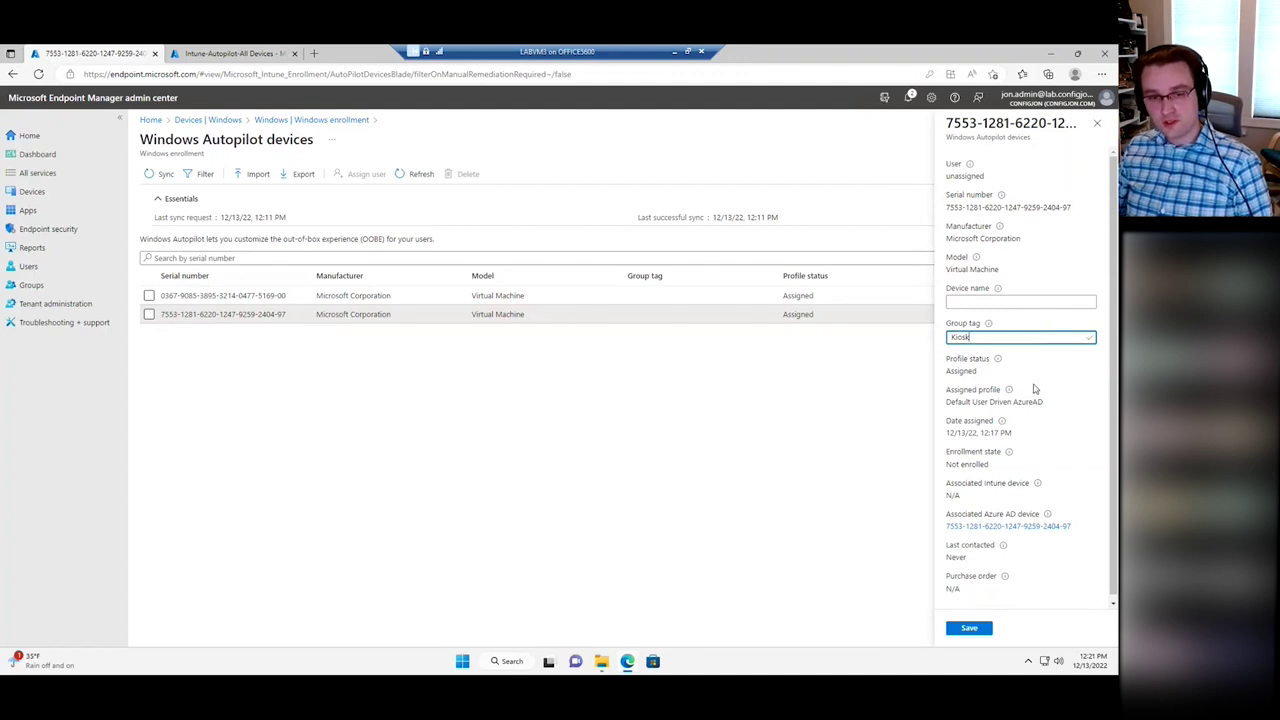
left_click(970, 628)
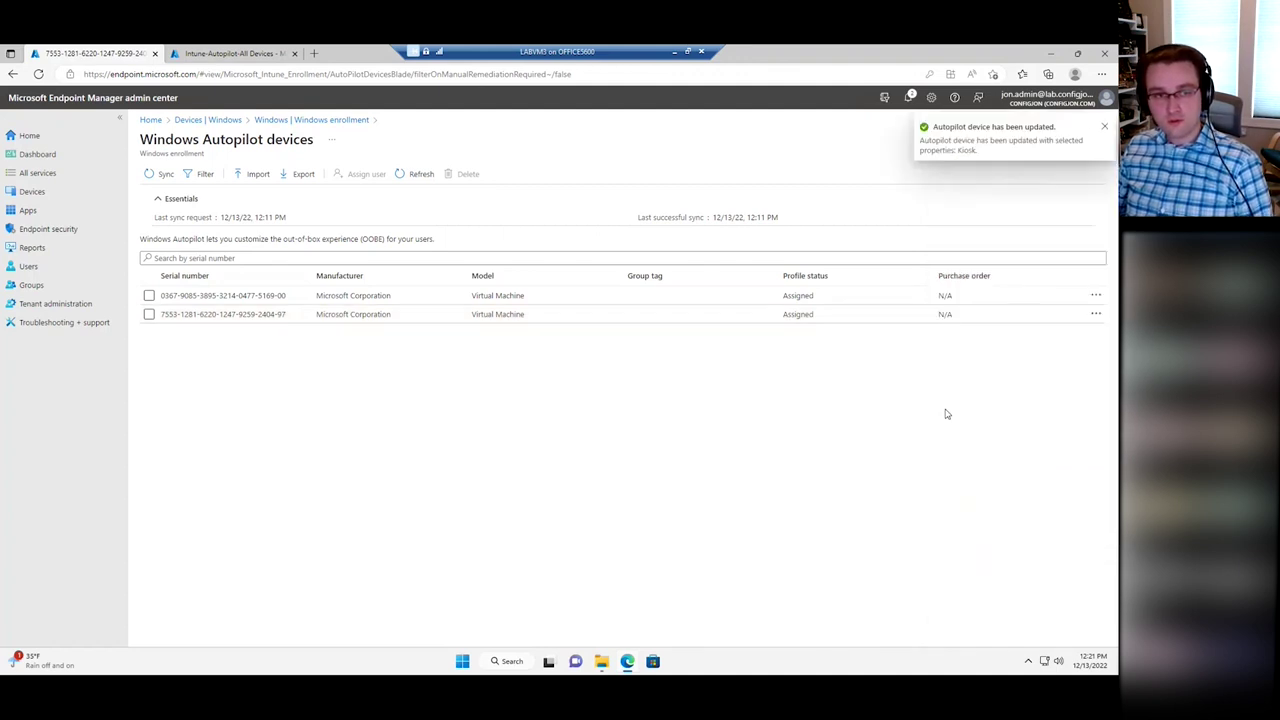
left_click(410, 176)
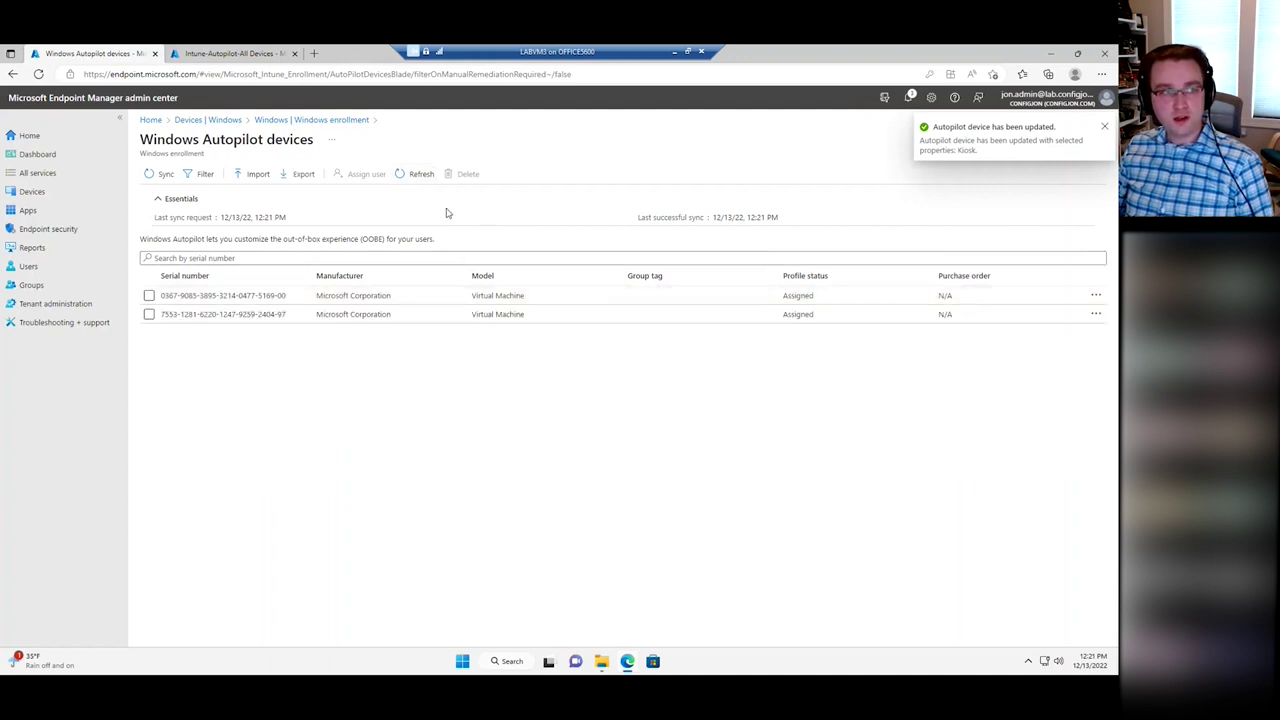
- Start a new group named Intune-Autopilot-Kiosk with Dynamic Device membership
left_click(232, 53)
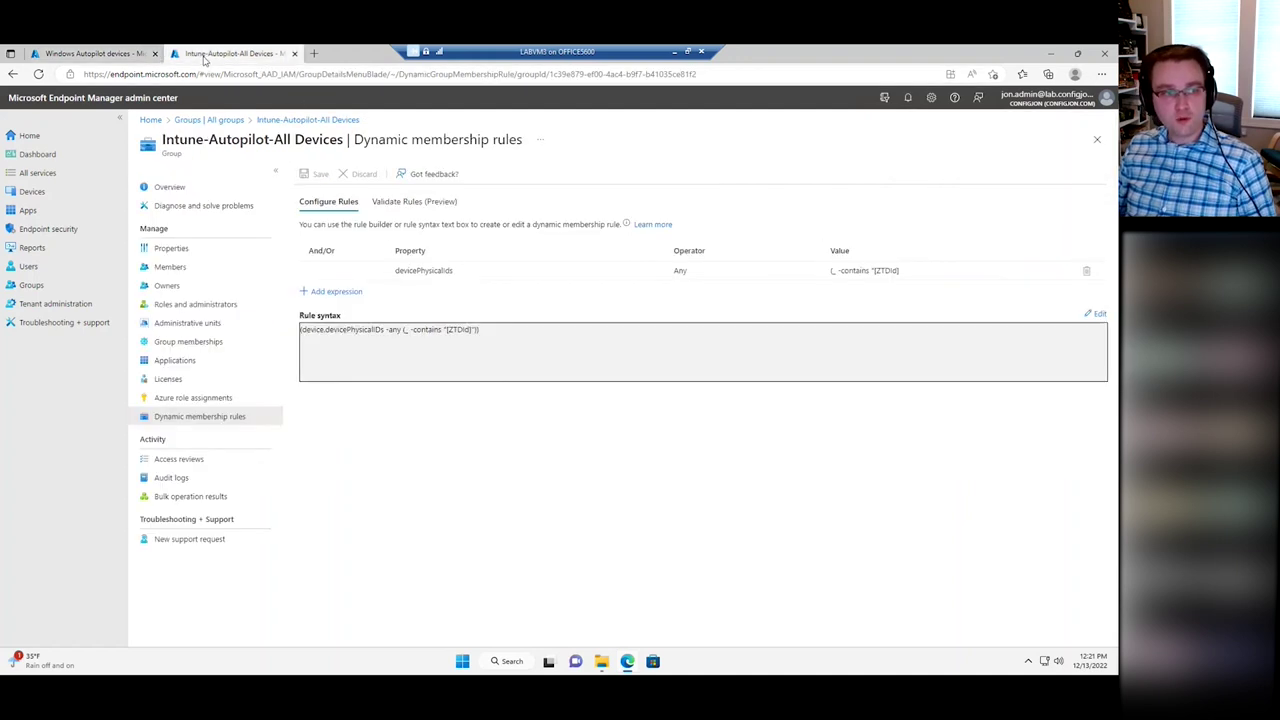
left_click(236, 121)
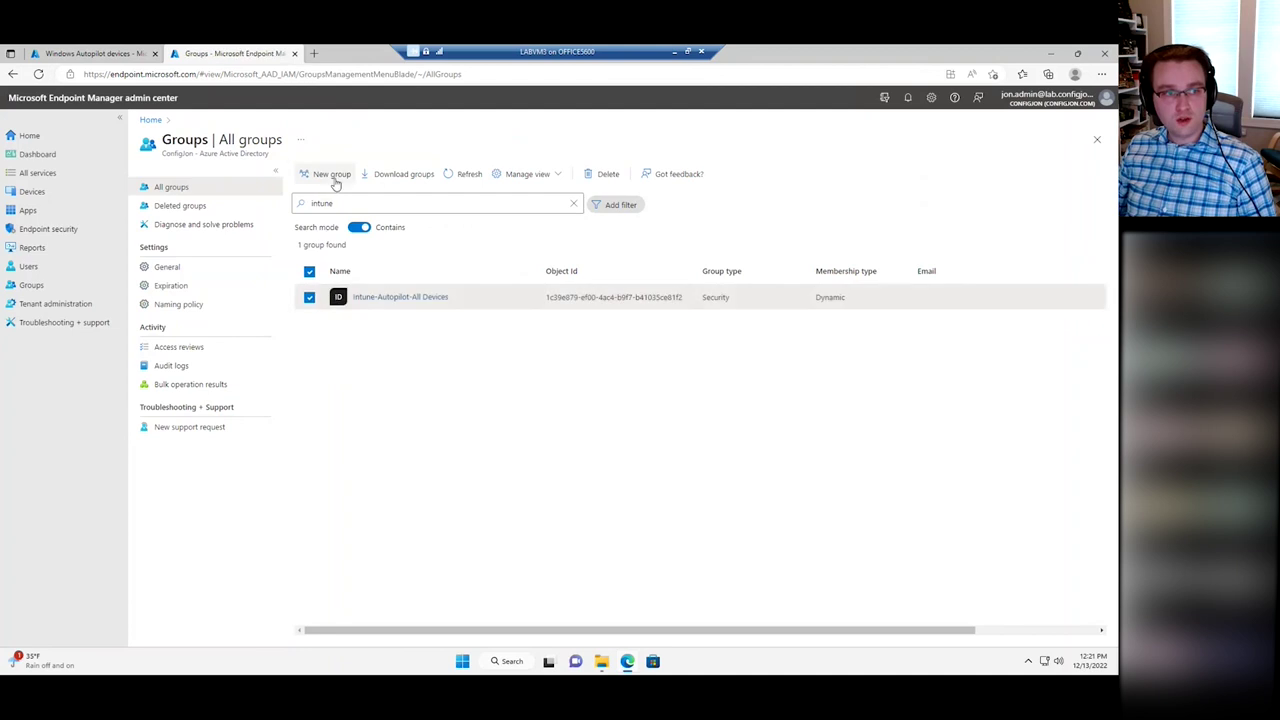
left_click(333, 176)
left_click(277, 251)
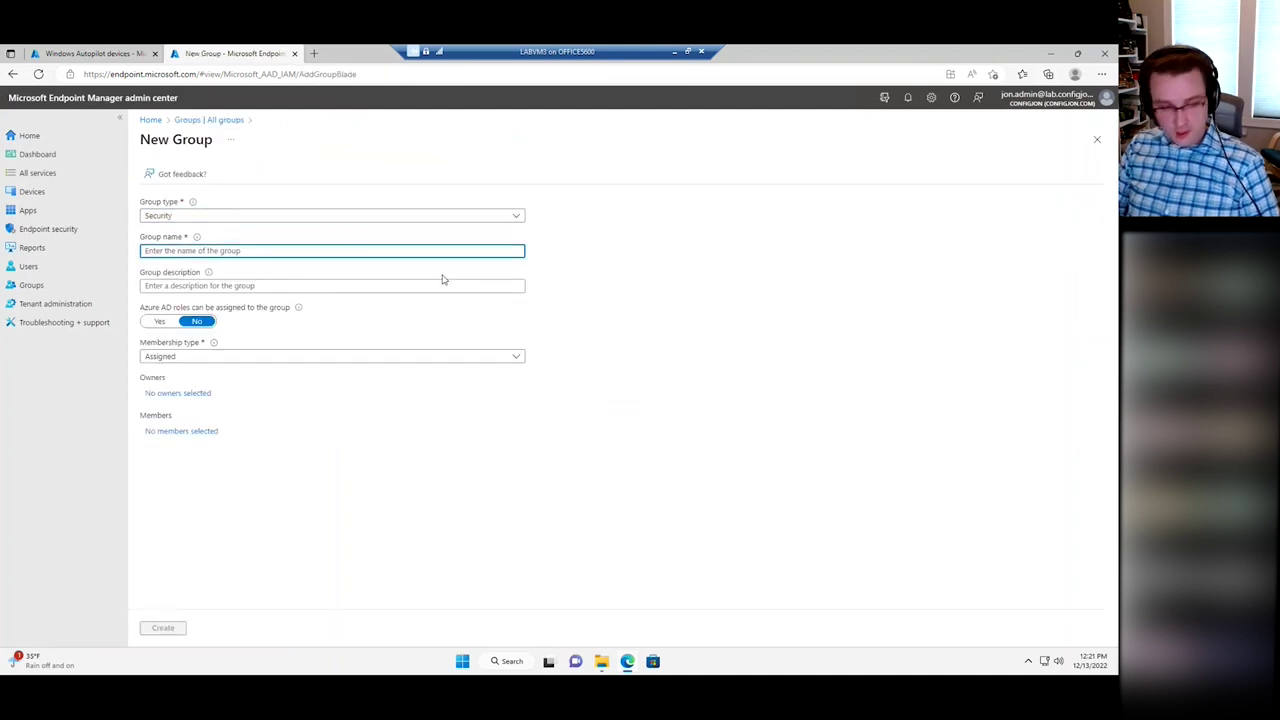
type("Intune-Autopilot-Kiosk")
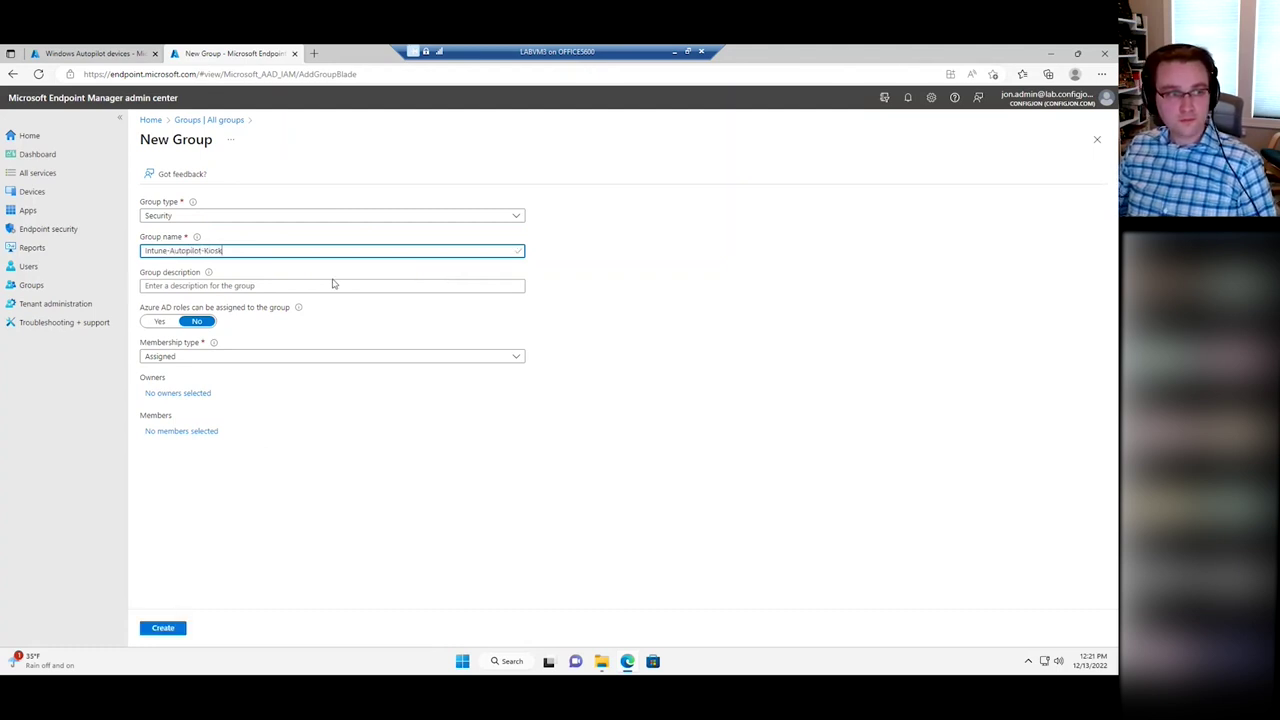
left_click(251, 357)
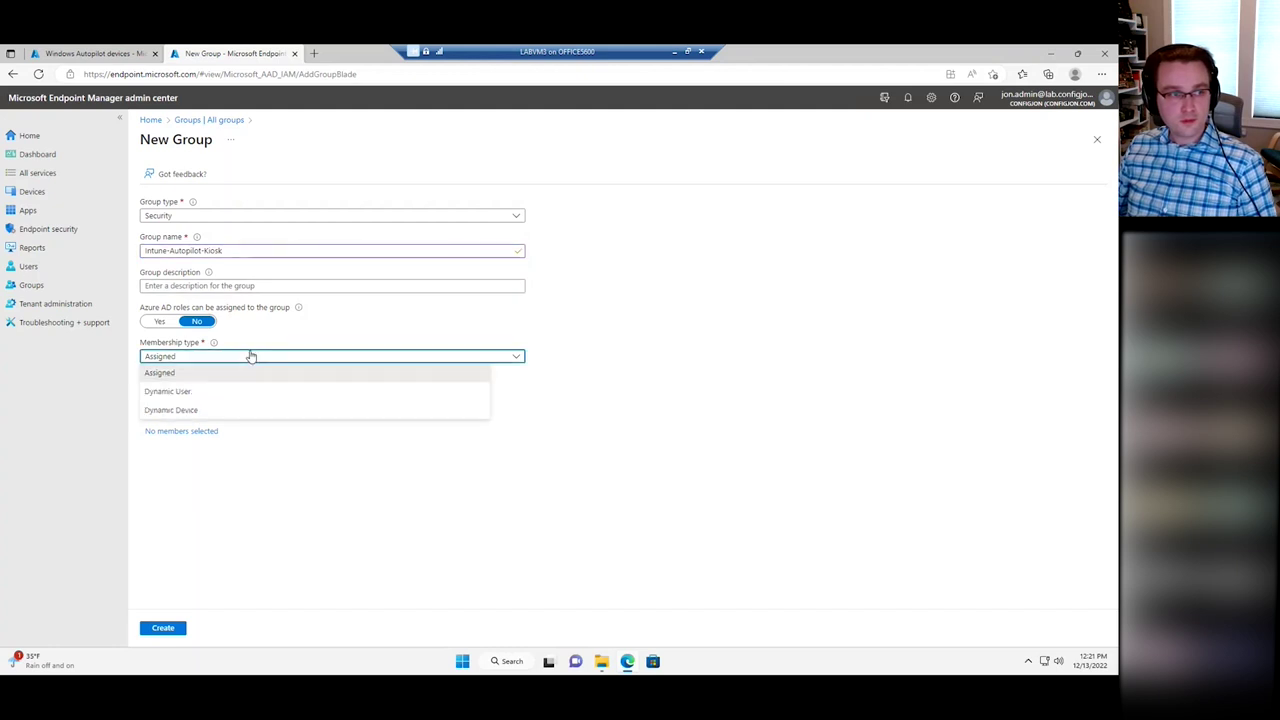
left_click(191, 410)
- Paste the membership rule matching devicePhysicalIds [OrderID]:Kiosk into the rule syntax editor
left_click(180, 433)
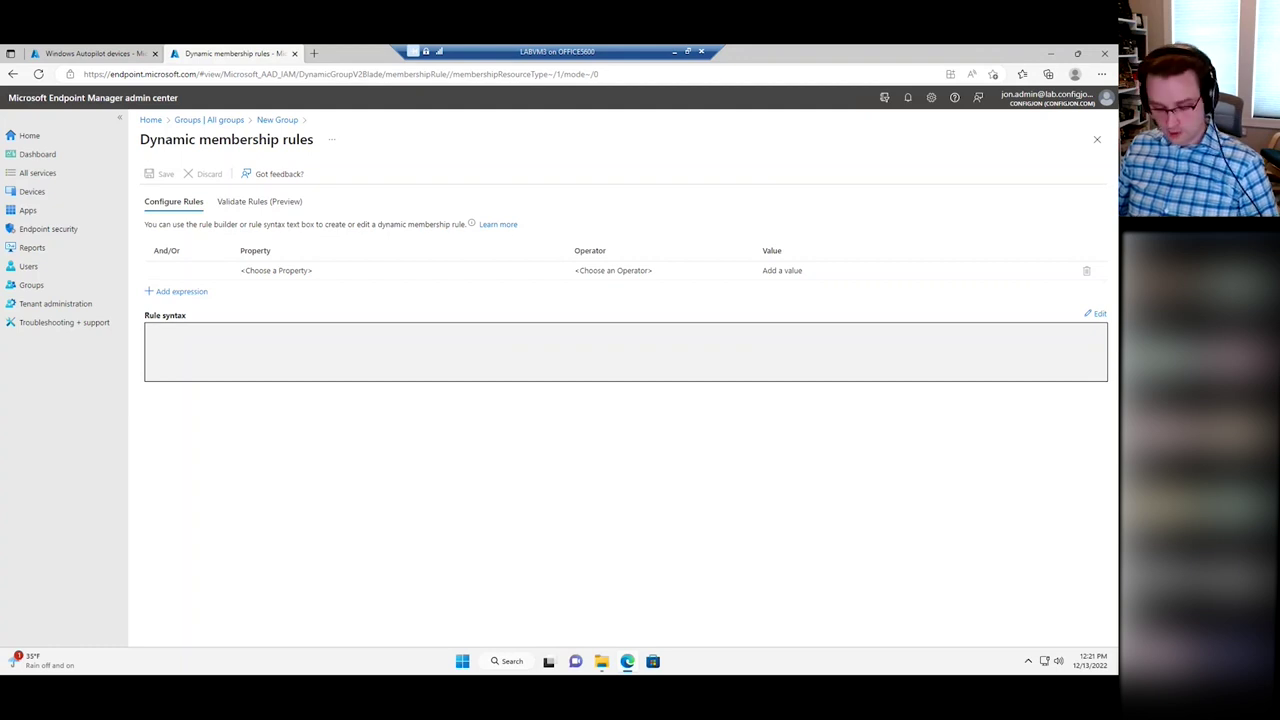
left_click(1097, 314)
left_click(733, 242)
type("(device.devicePhysicalIds -any (_ -eq \"[OrderID]:Kiosk\"))")
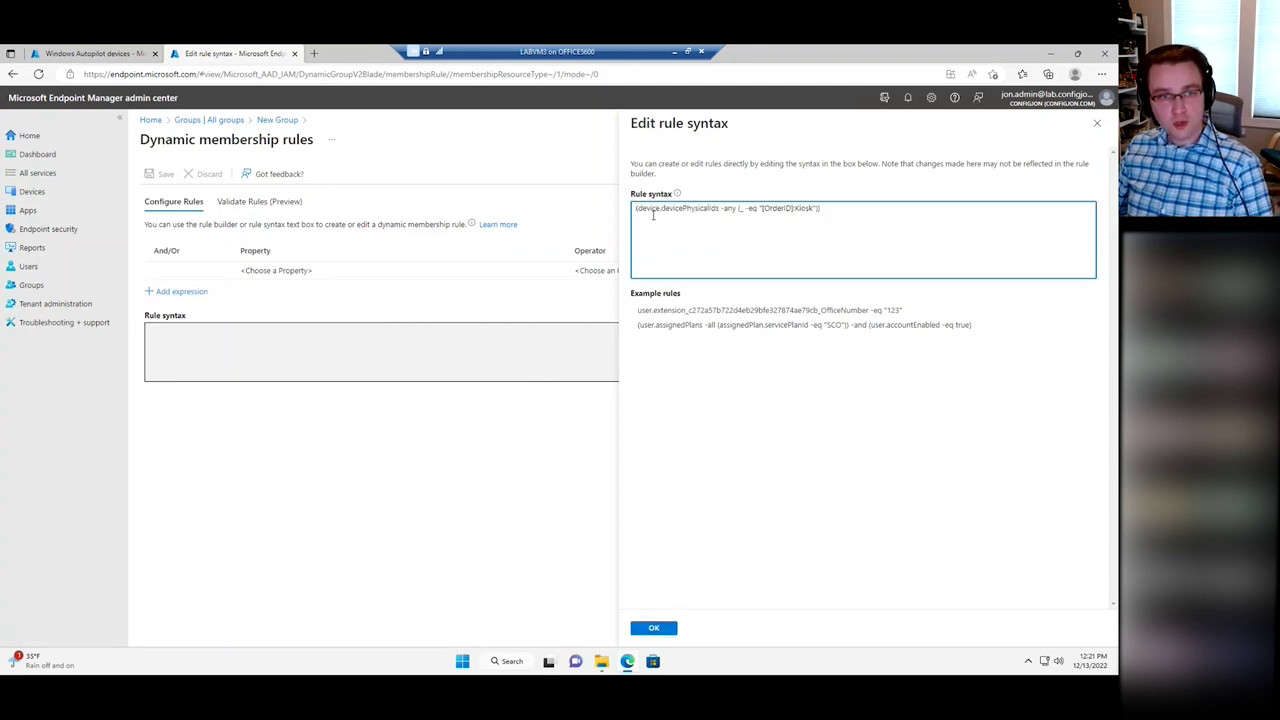
left_click_drag(648, 208, 794, 210)
left_click(763, 208)
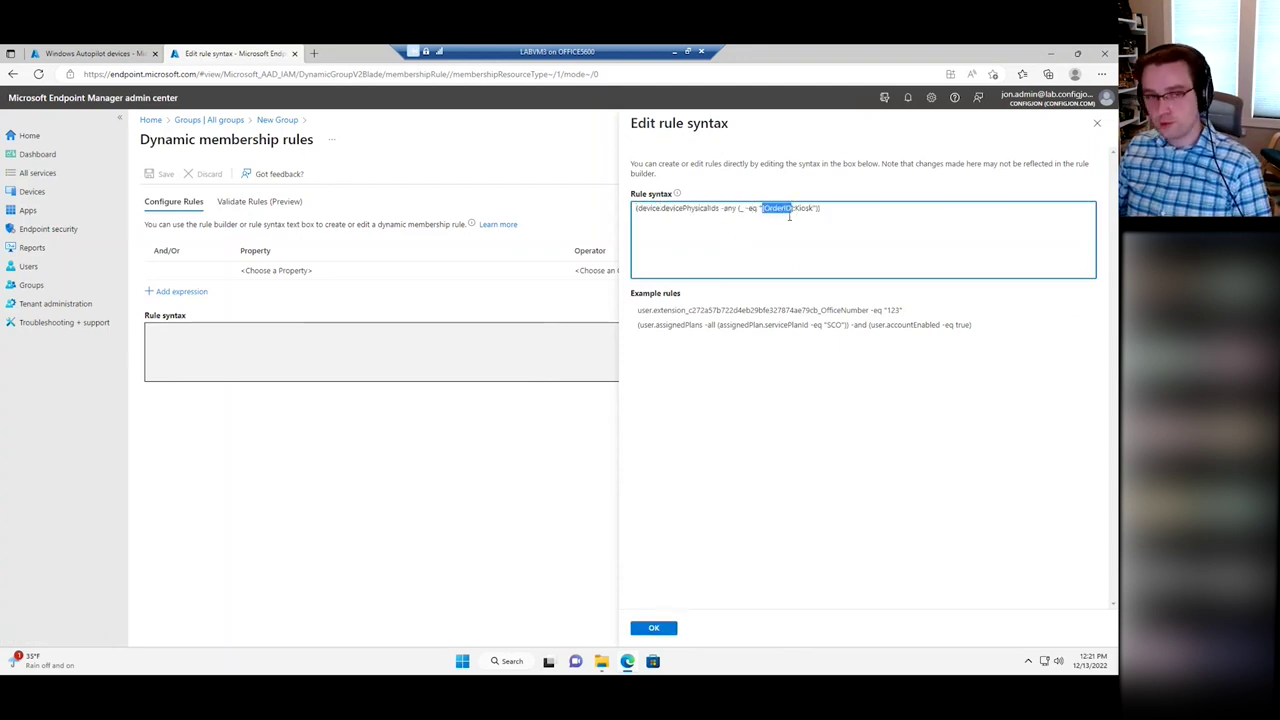
left_click(789, 210)
left_click_drag(792, 208, 824, 208)
left_click(824, 208)
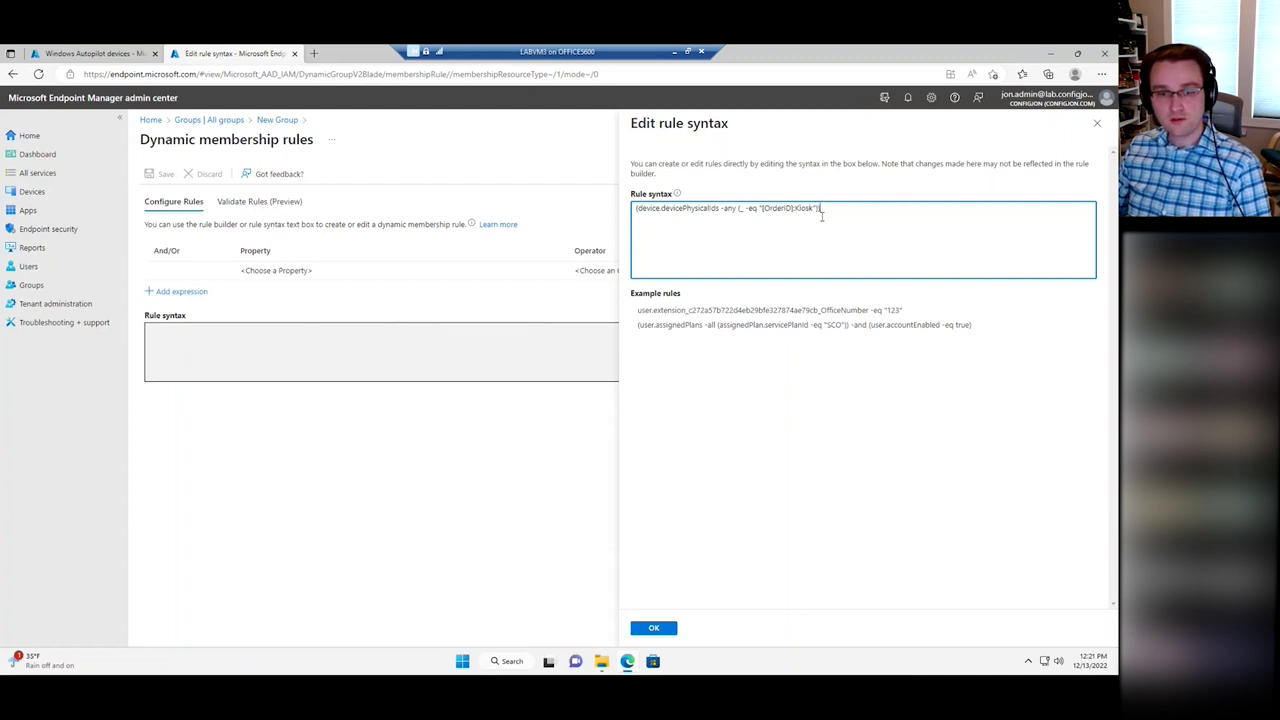
- Confirm and save the dynamic rule, create the group, and return to Autopilot devices
left_click(658, 630)
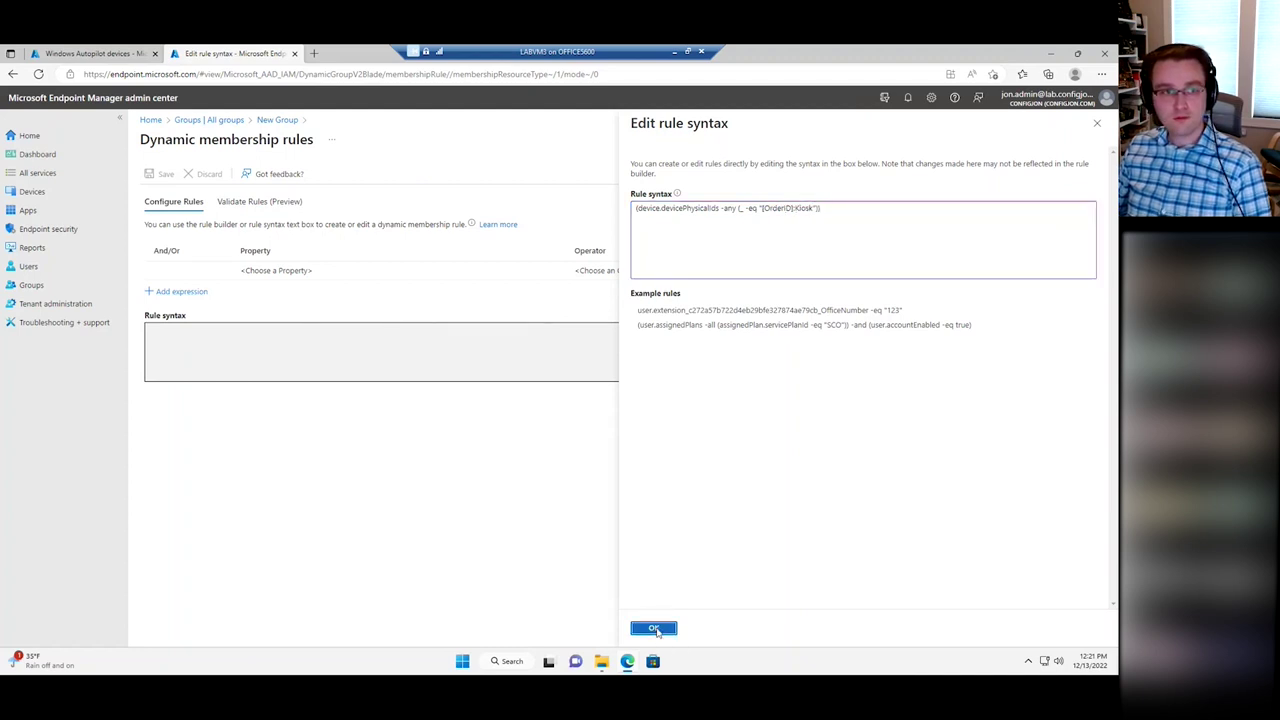
left_click(163, 174)
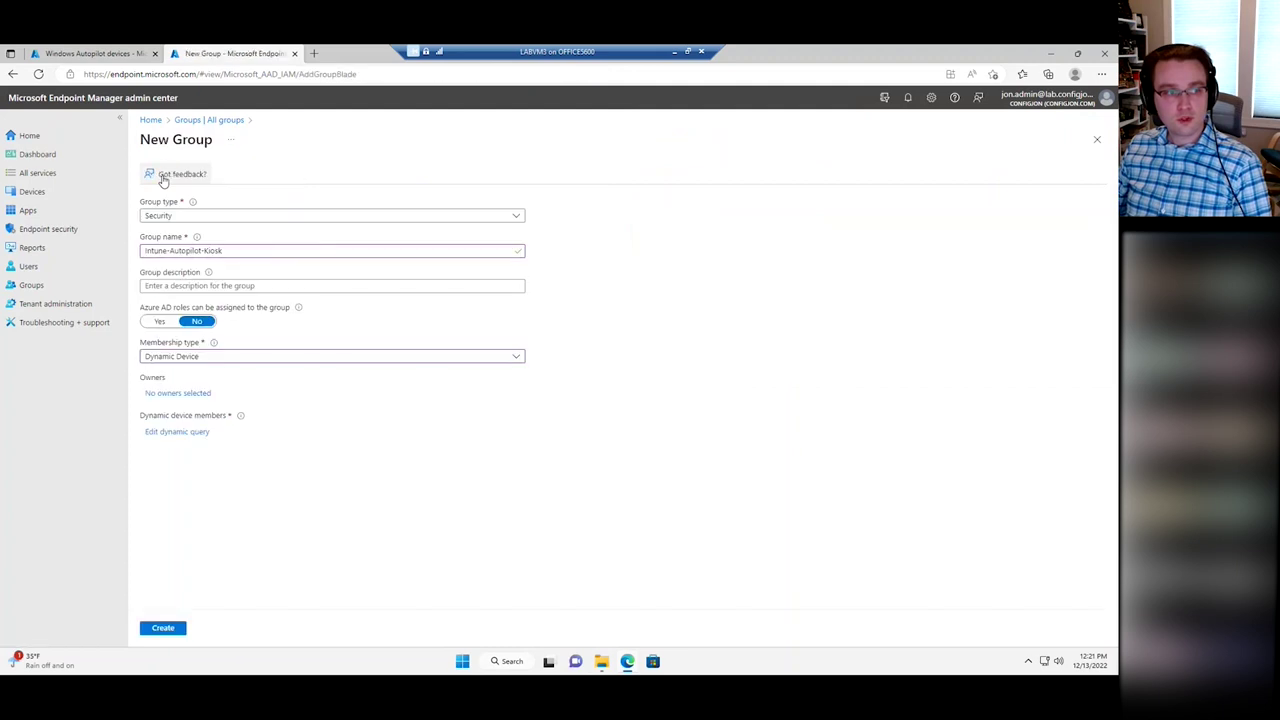
left_click(163, 628)
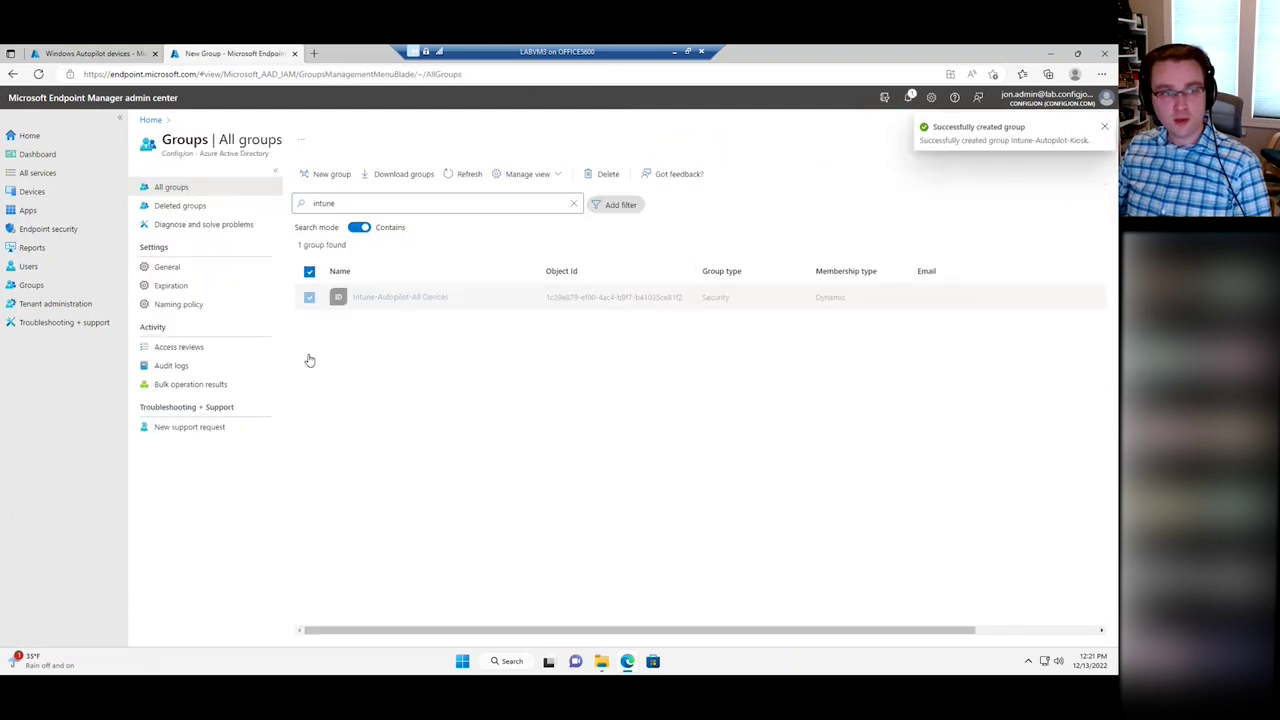
left_click(95, 53)
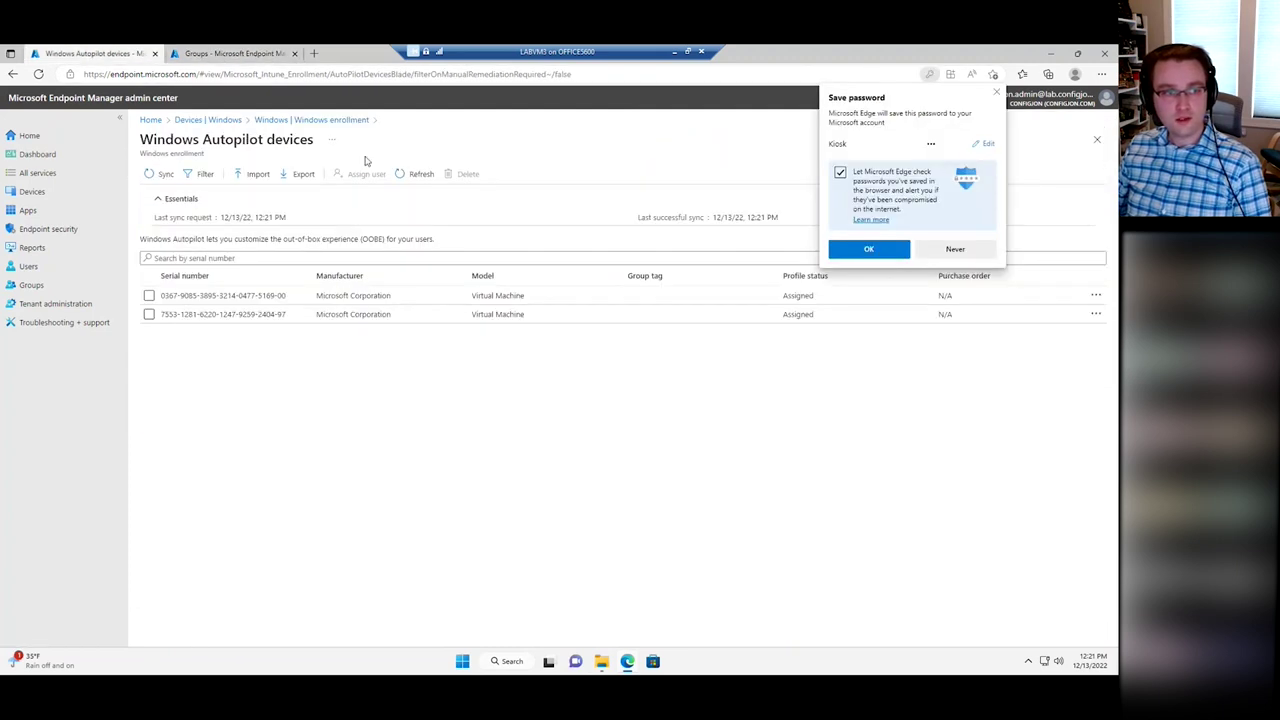
- Refresh the Autopilot devices to verify both tags, then open Deployment Profiles
left_click(996, 92)
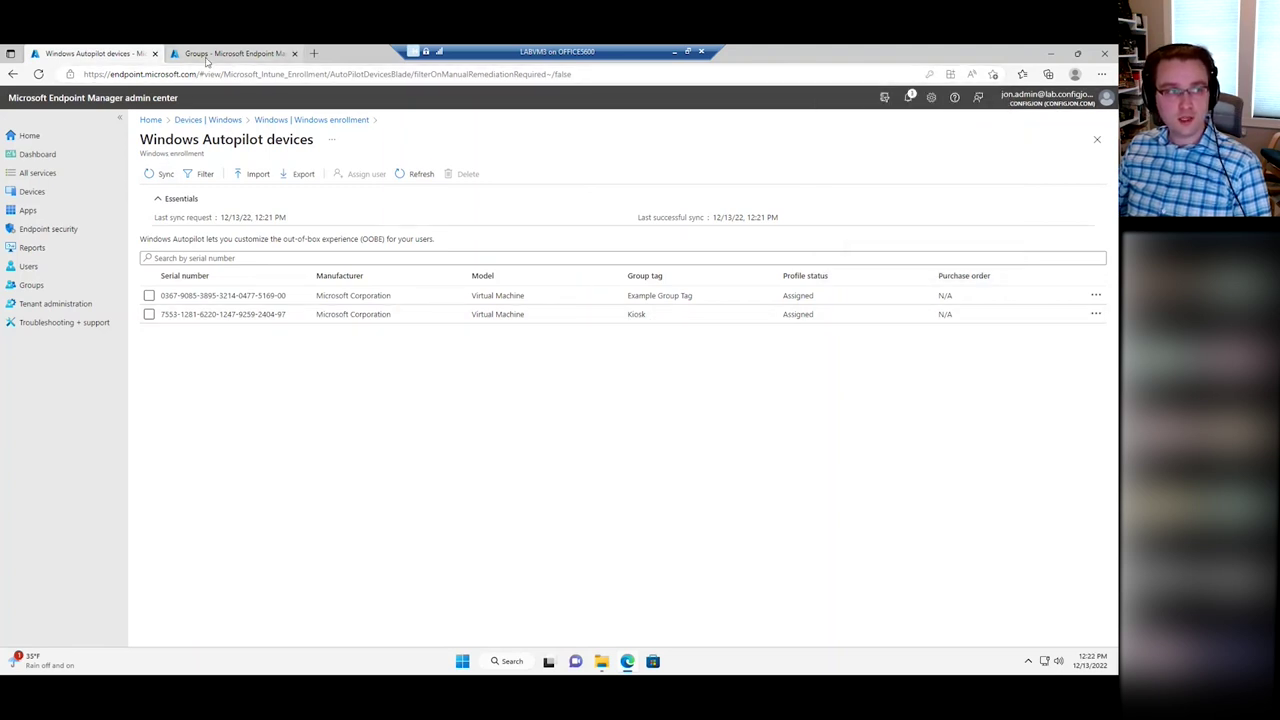
left_click(286, 120)
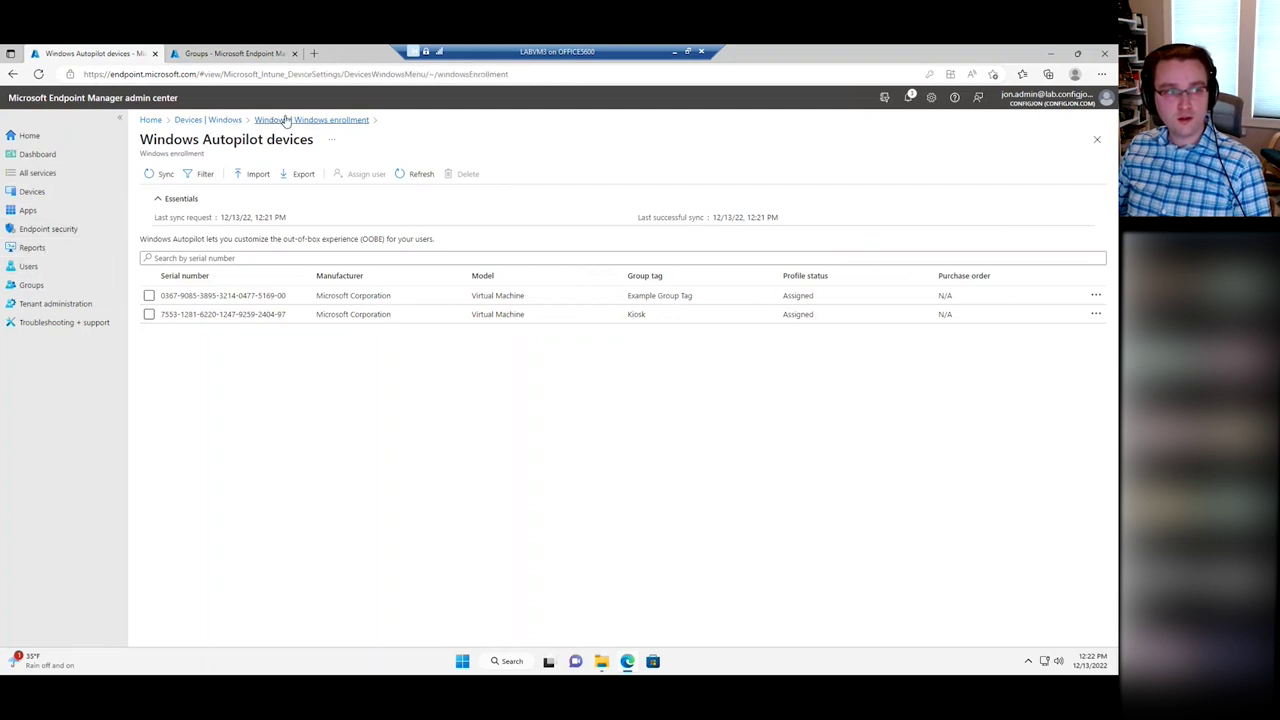
left_click(410, 478)
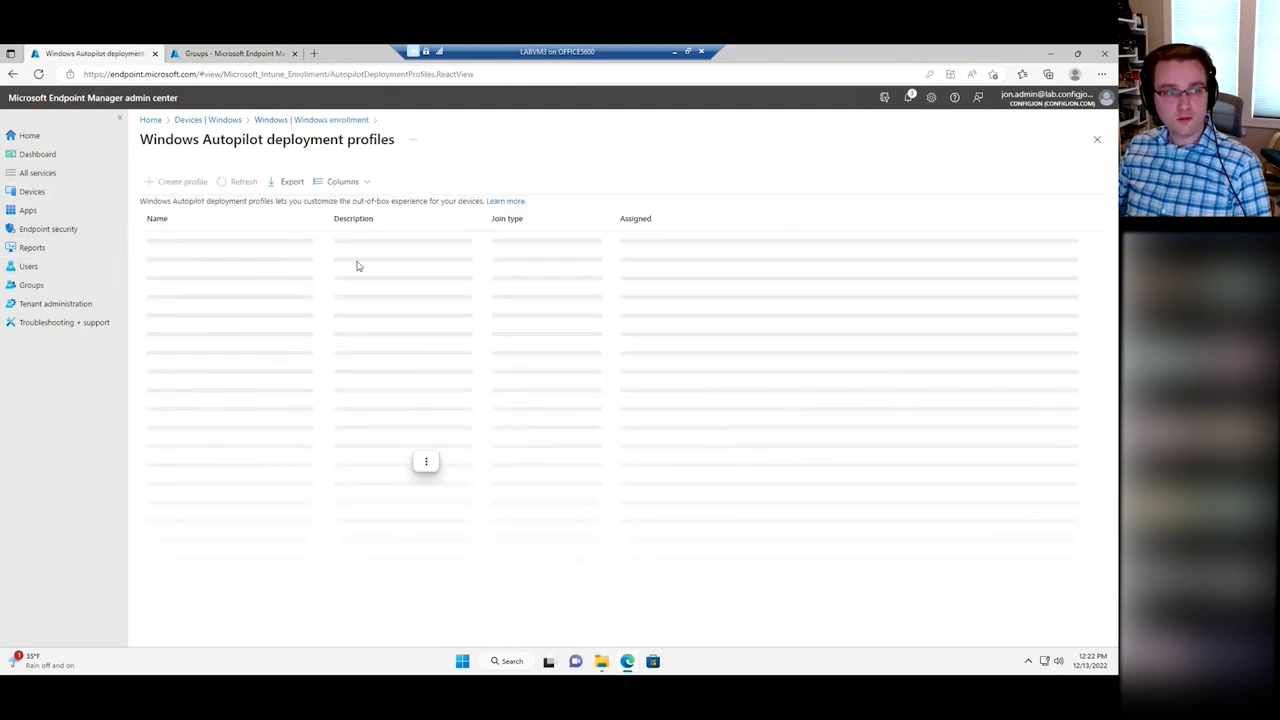
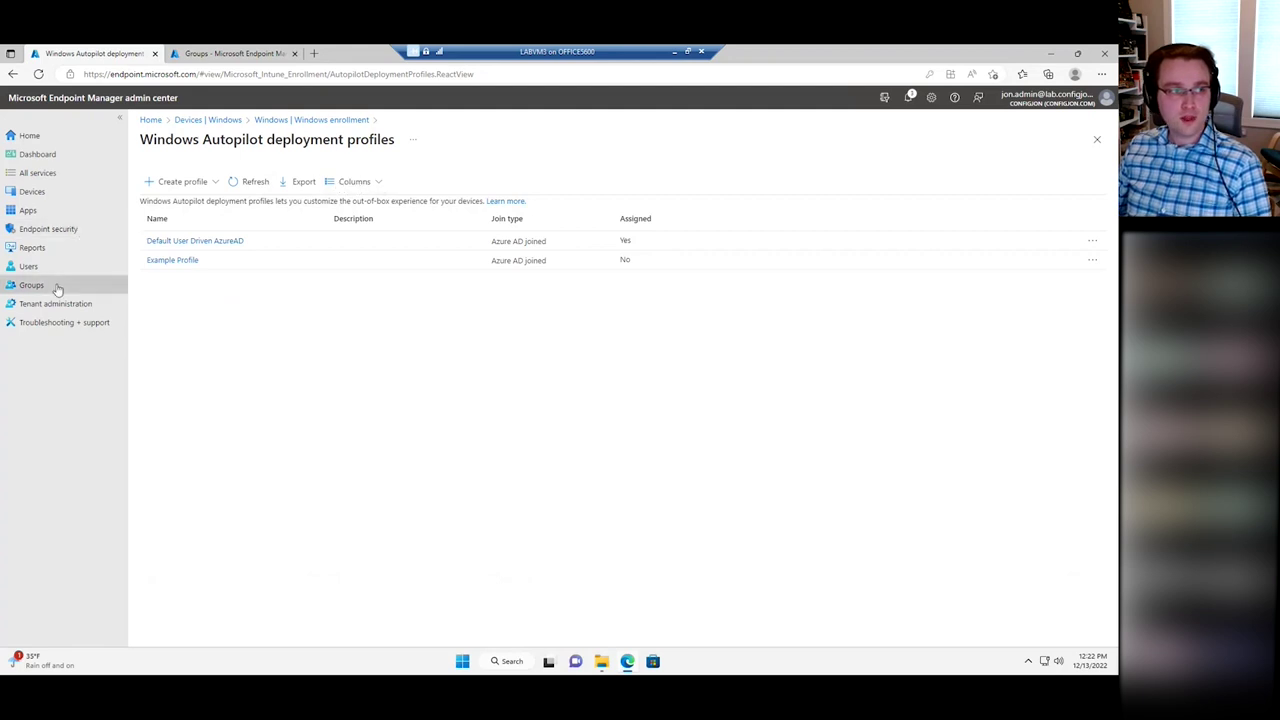
- Start a new security group named Intune-Autopilot-Default with Dynamic Device membership
left_click(55, 287)
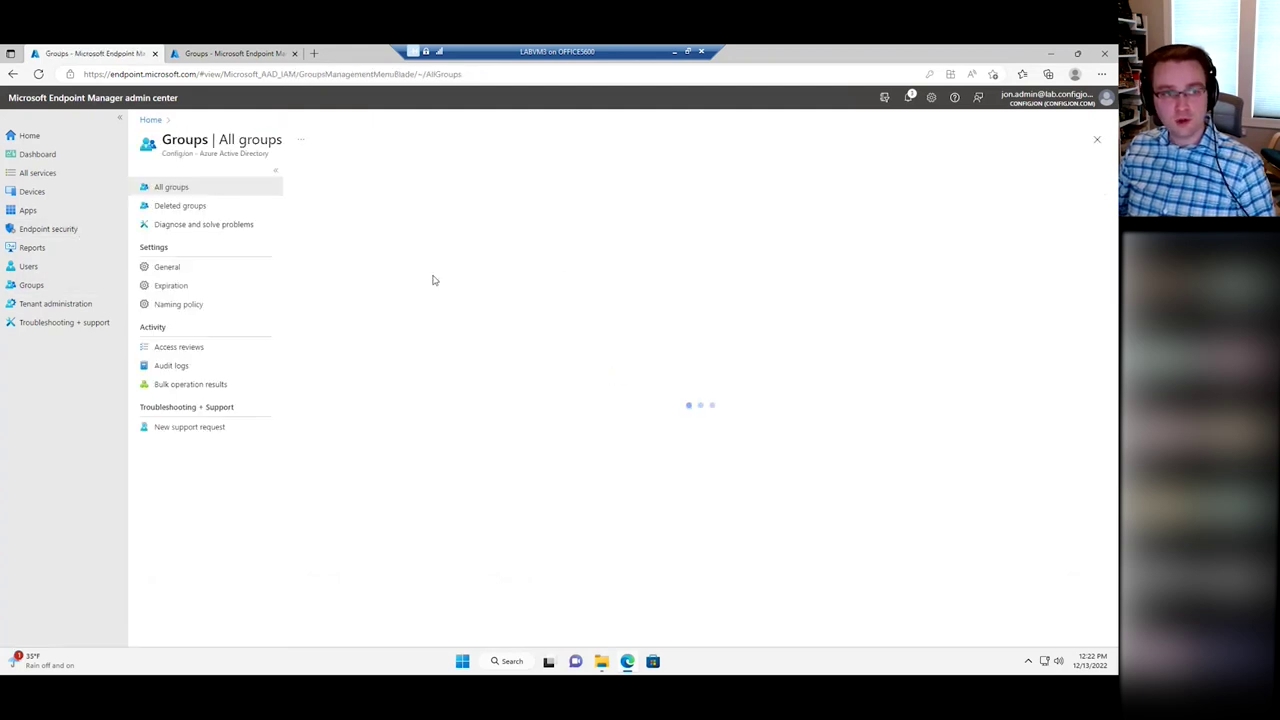
left_click(322, 172)
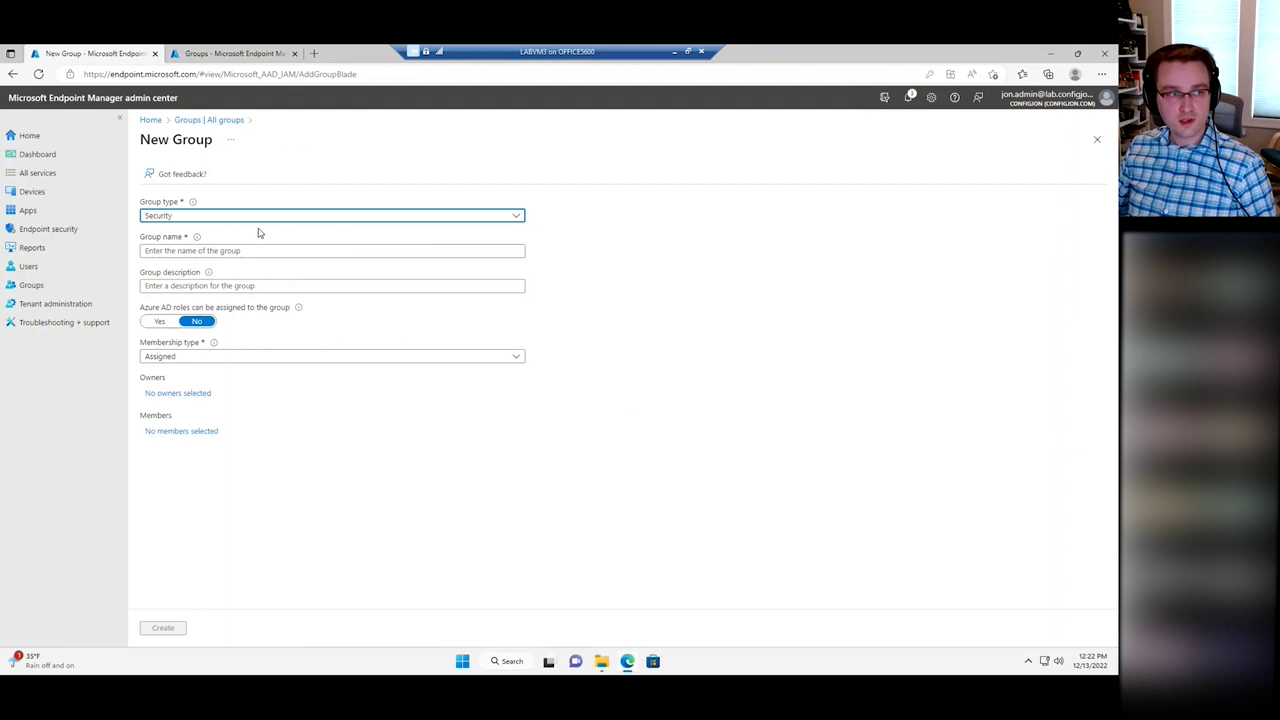
left_click(261, 252)
type("Intune-Autopilot-Default")
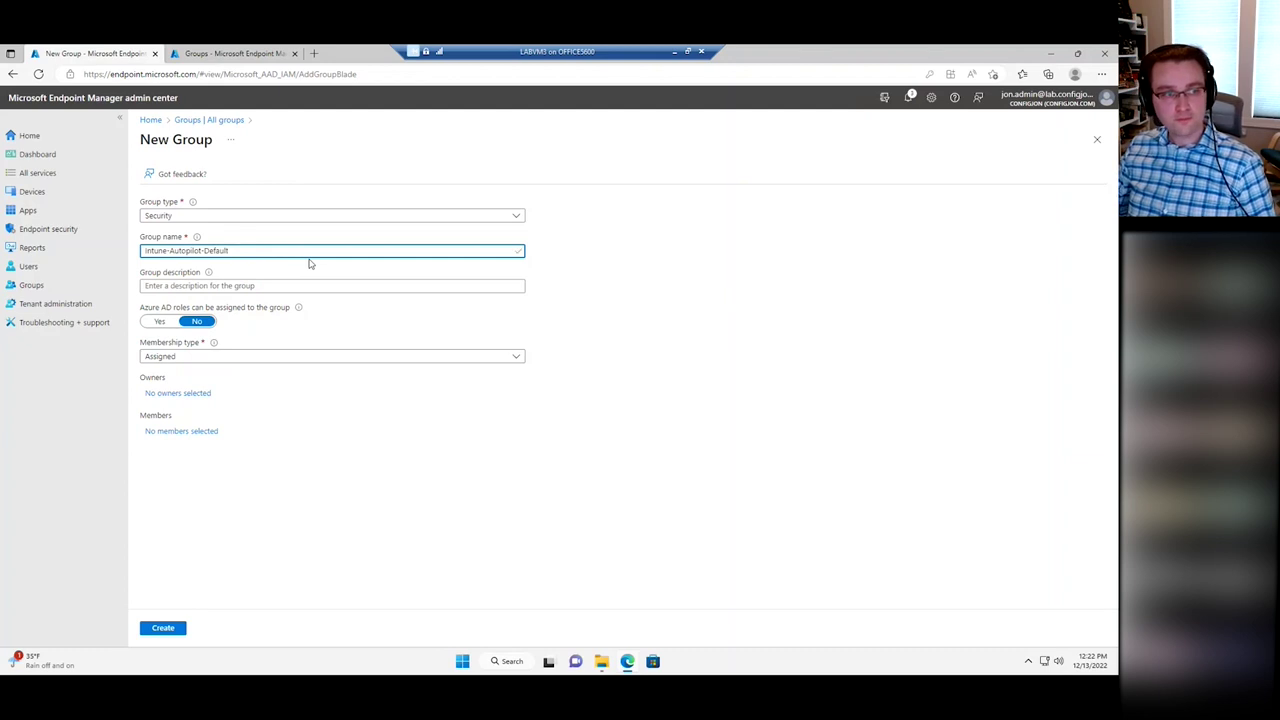
left_click(265, 356)
left_click(186, 409)
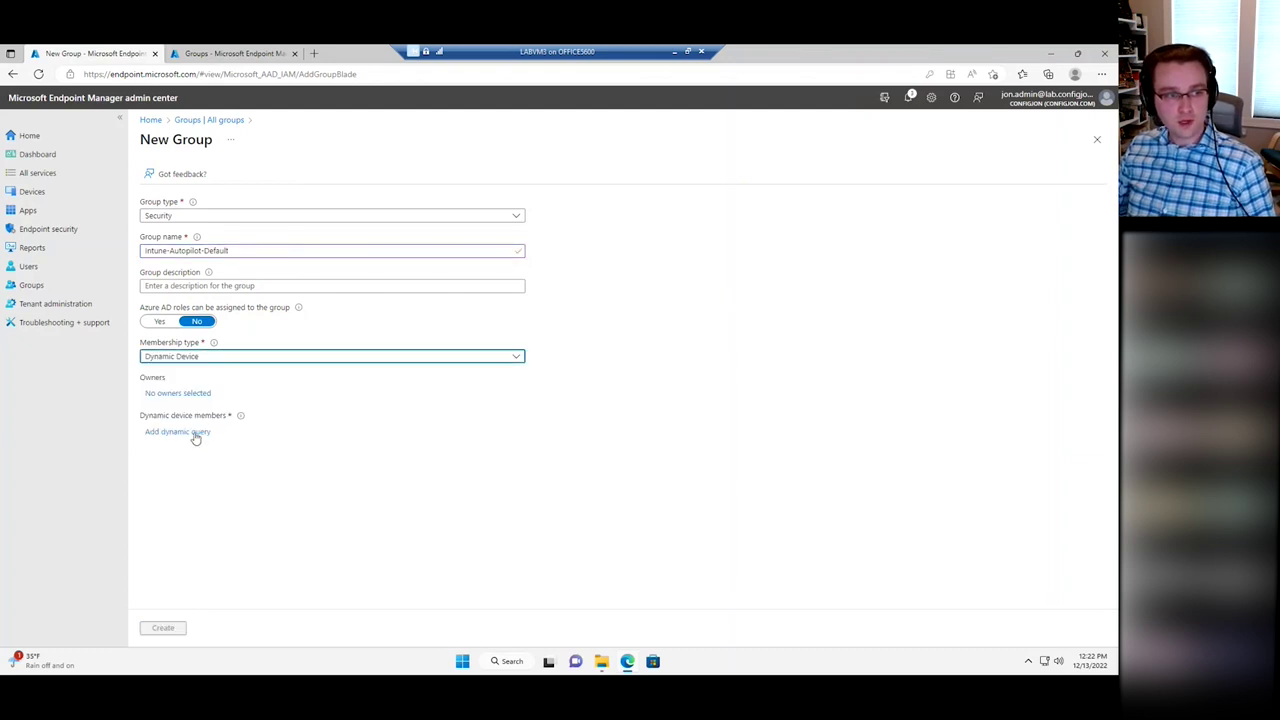
- Paste the ZTDId membership rule excluding Kiosk-tagged devices in the rule syntax editor
left_click(194, 434)
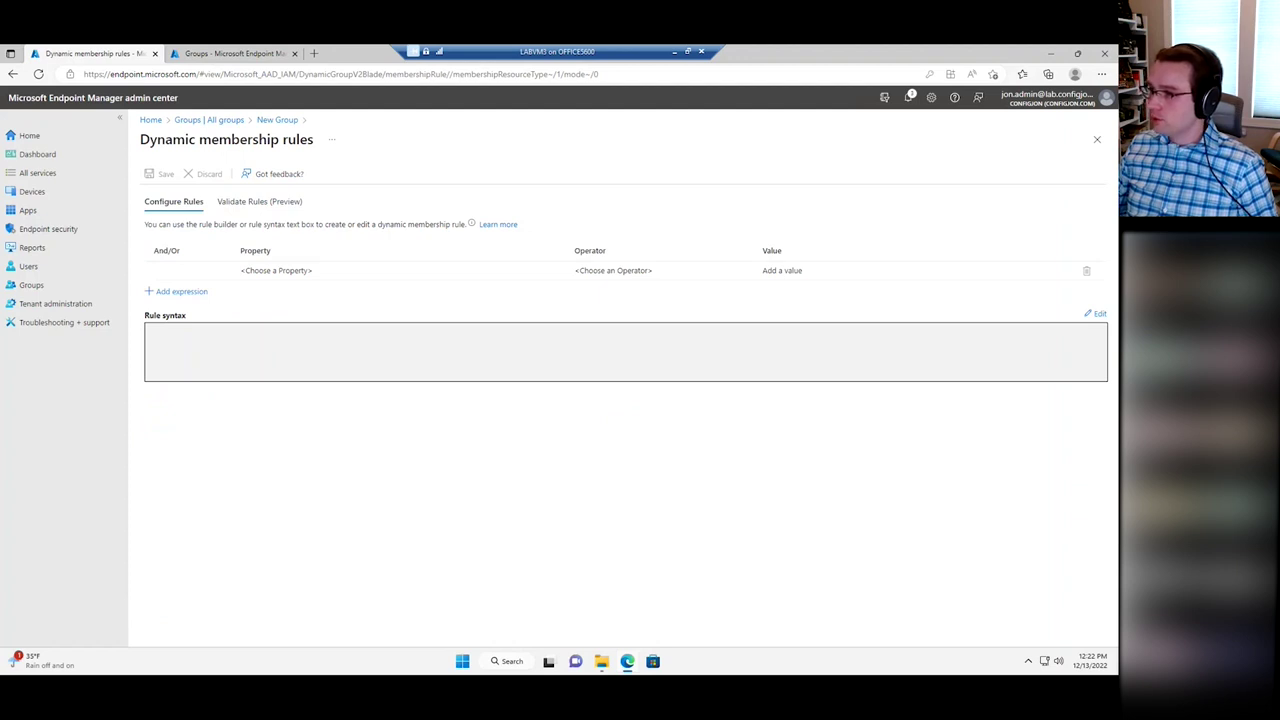
left_click(1096, 314)
type("(device.devicePhysicalIDs -any (_ -contains \"[ZTDId]\")) -and -not (device.devicePhysicalIDs -any (_ -eq \"[OrderID]:Kiosk\"))")
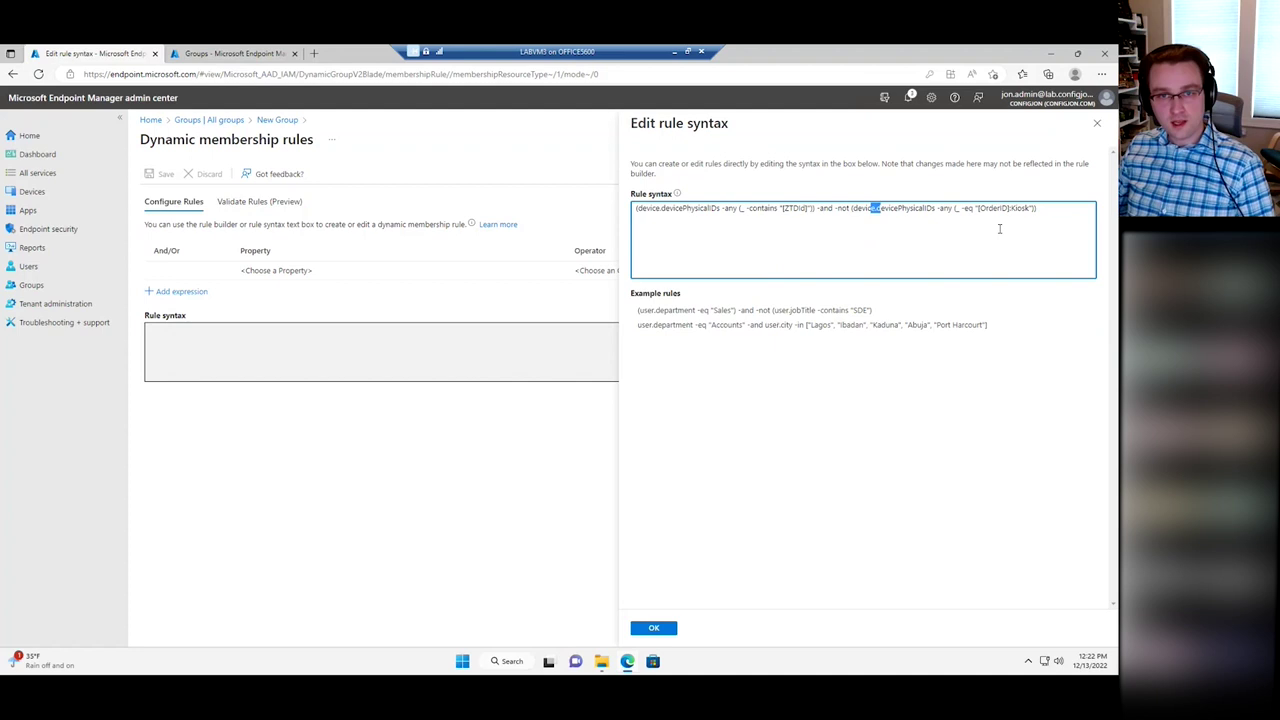
left_click_drag(1042, 212, 961, 260)
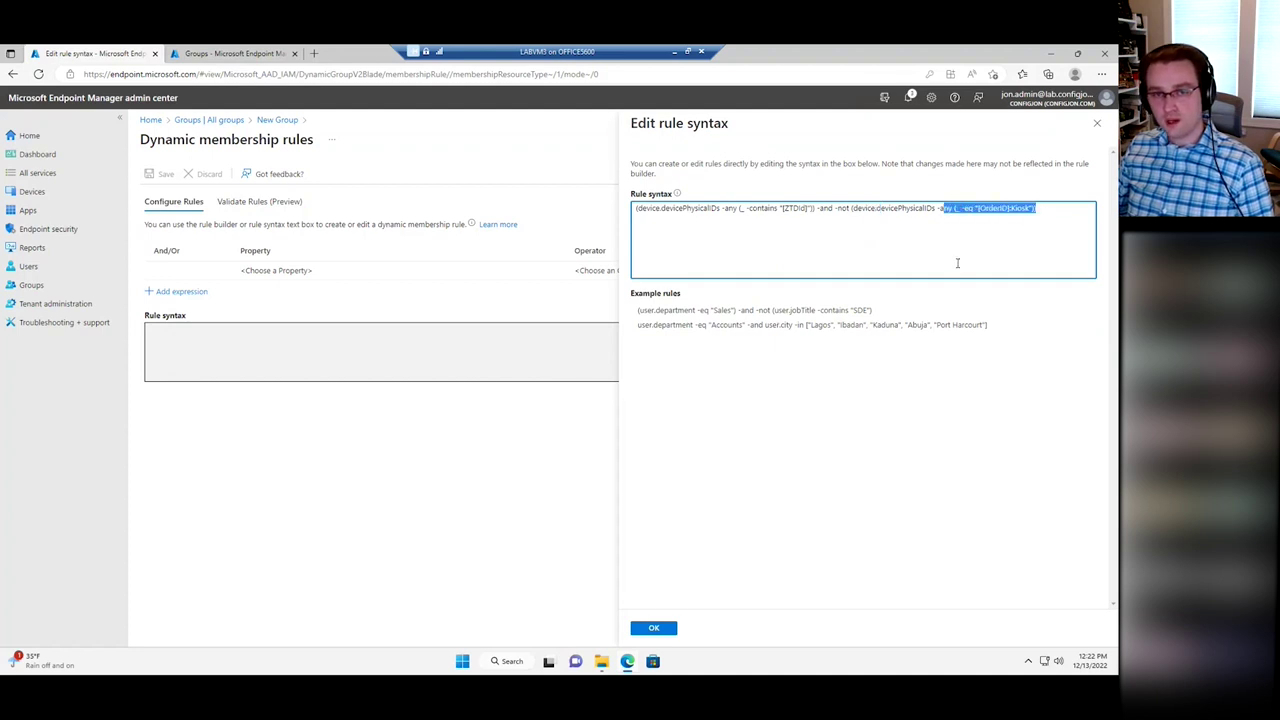
left_click(957, 263)
left_click(1040, 218)
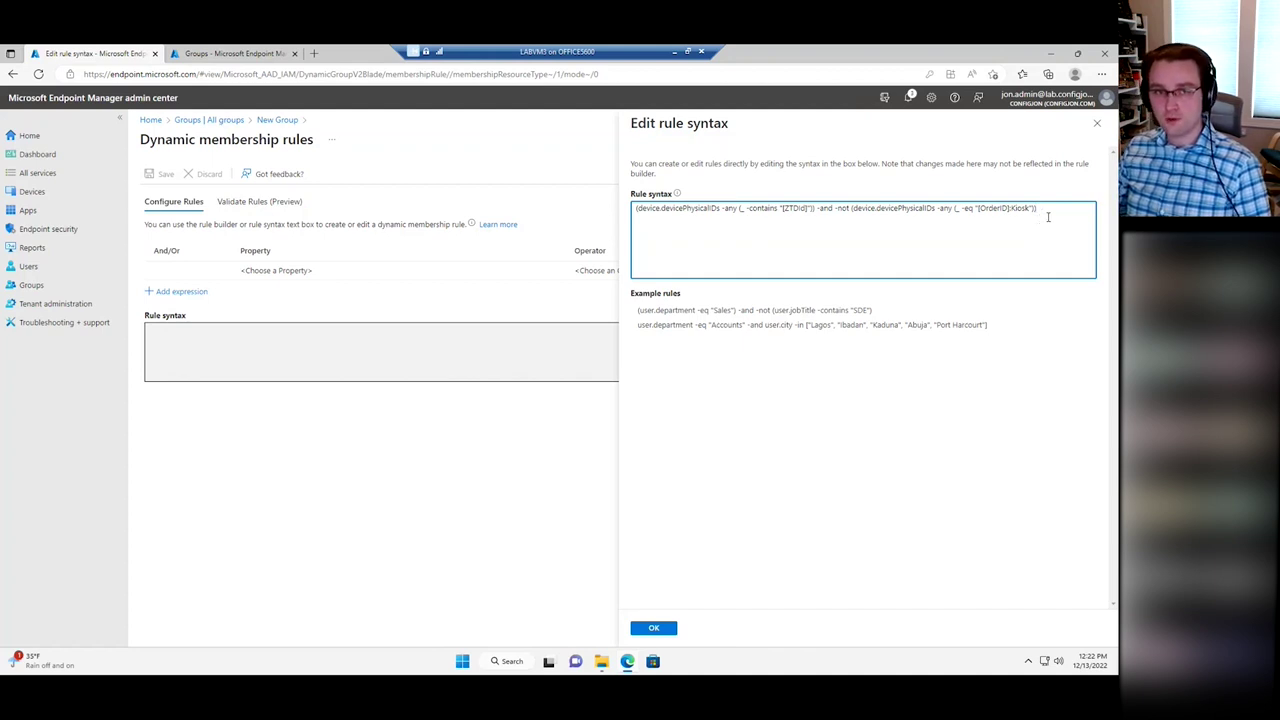
left_click_drag(1048, 217, 829, 224)
left_click(829, 222)
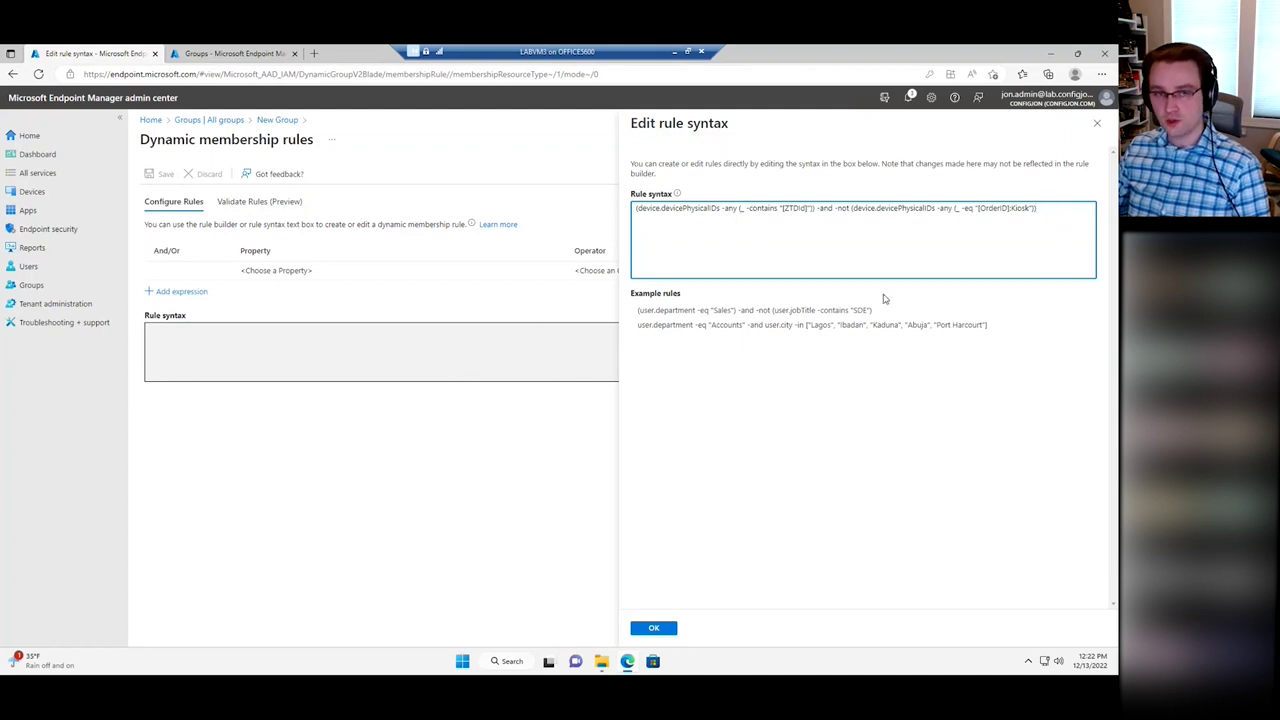
left_click(656, 630)
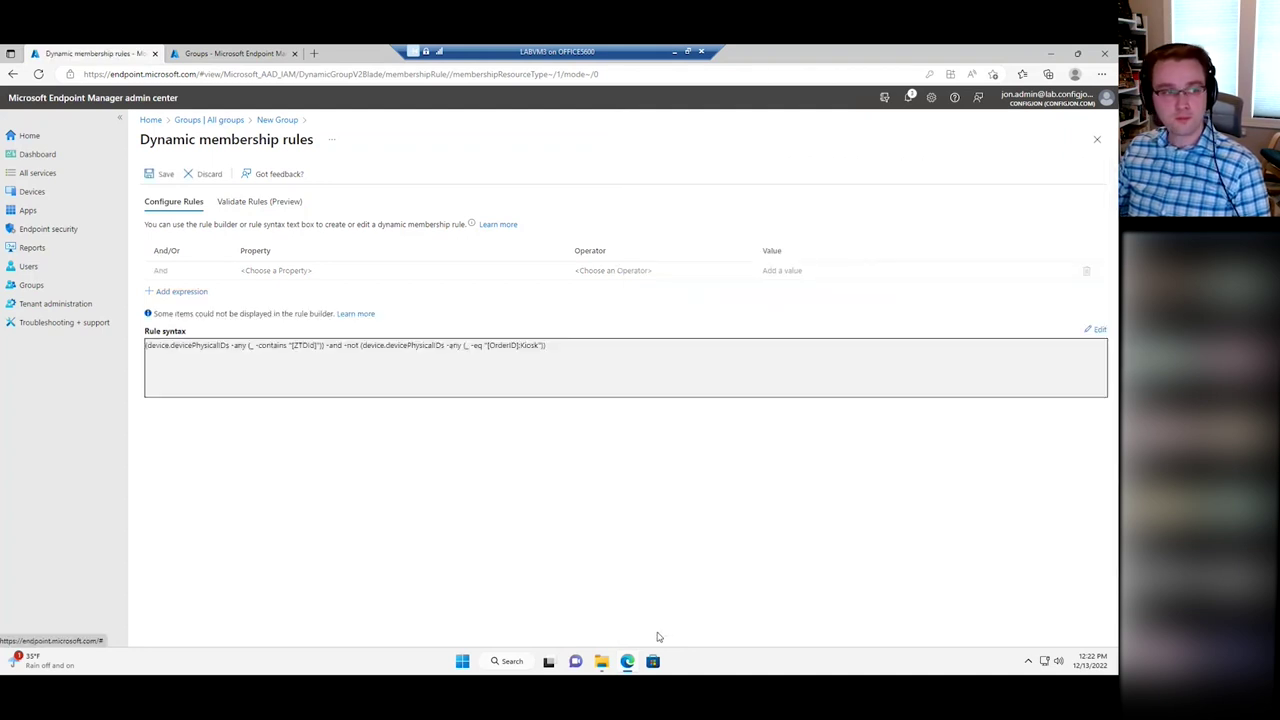
- Save the rule, create the group, and confirm it in the All groups list
left_click(150, 174)
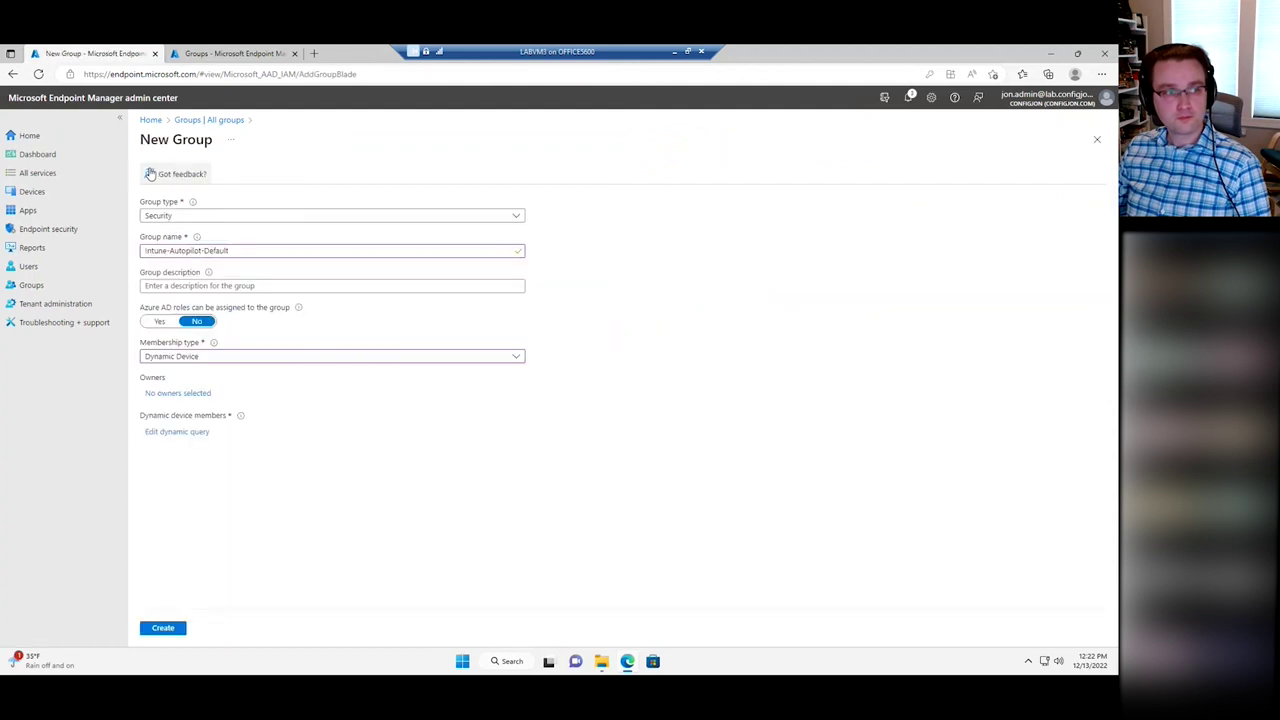
left_click(176, 631)
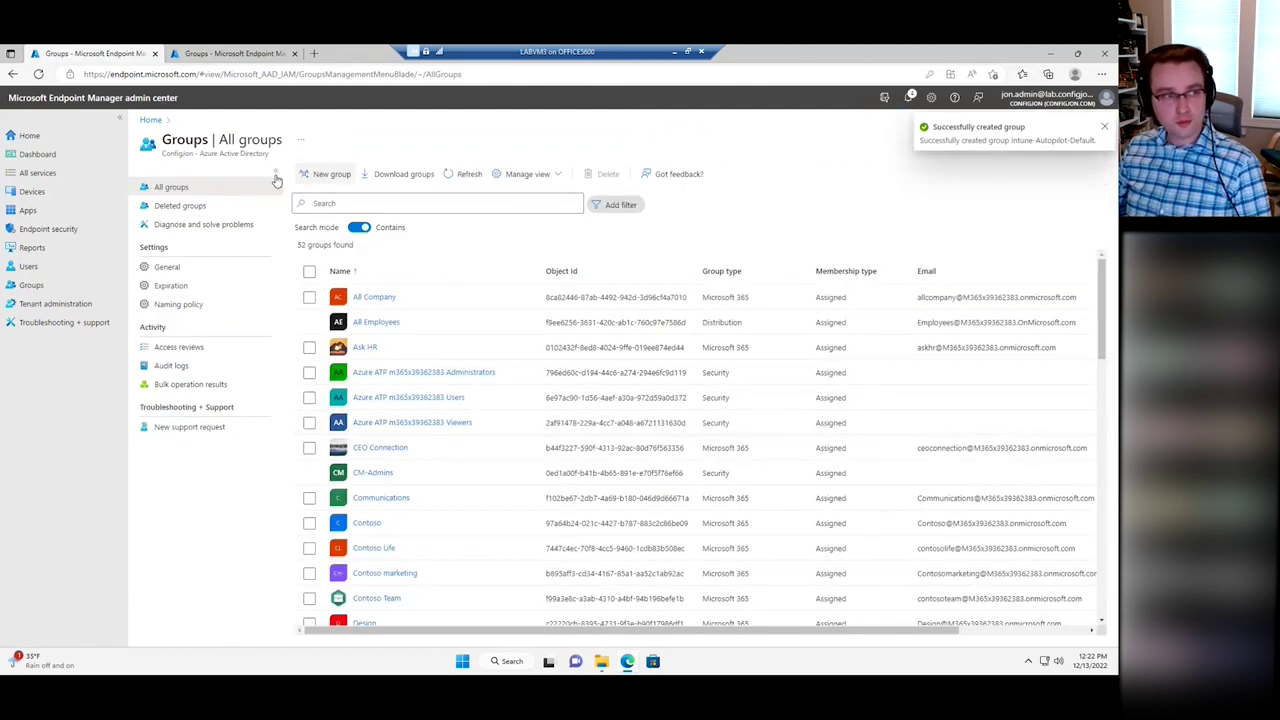
left_click(236, 53)
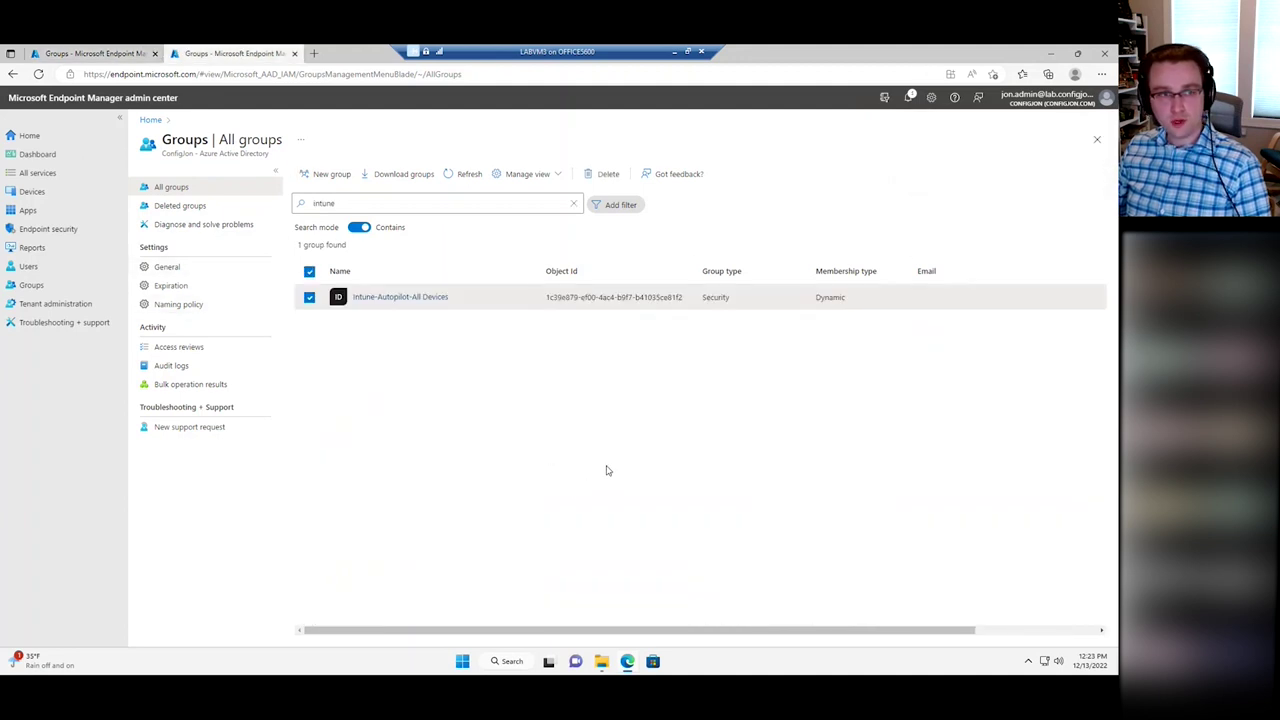
left_click(88, 52)
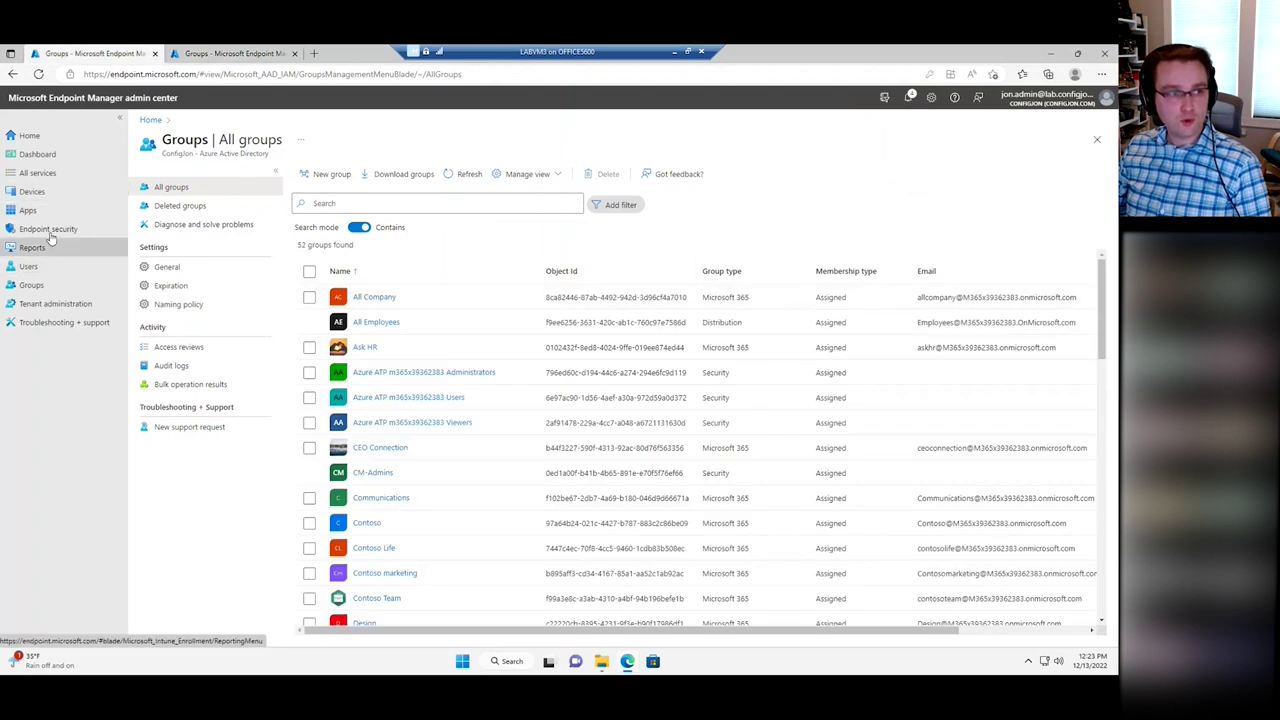
- Navigate to Windows enrollment's Enrollment Status Page and open the All users and all devices profile
left_click(48, 191)
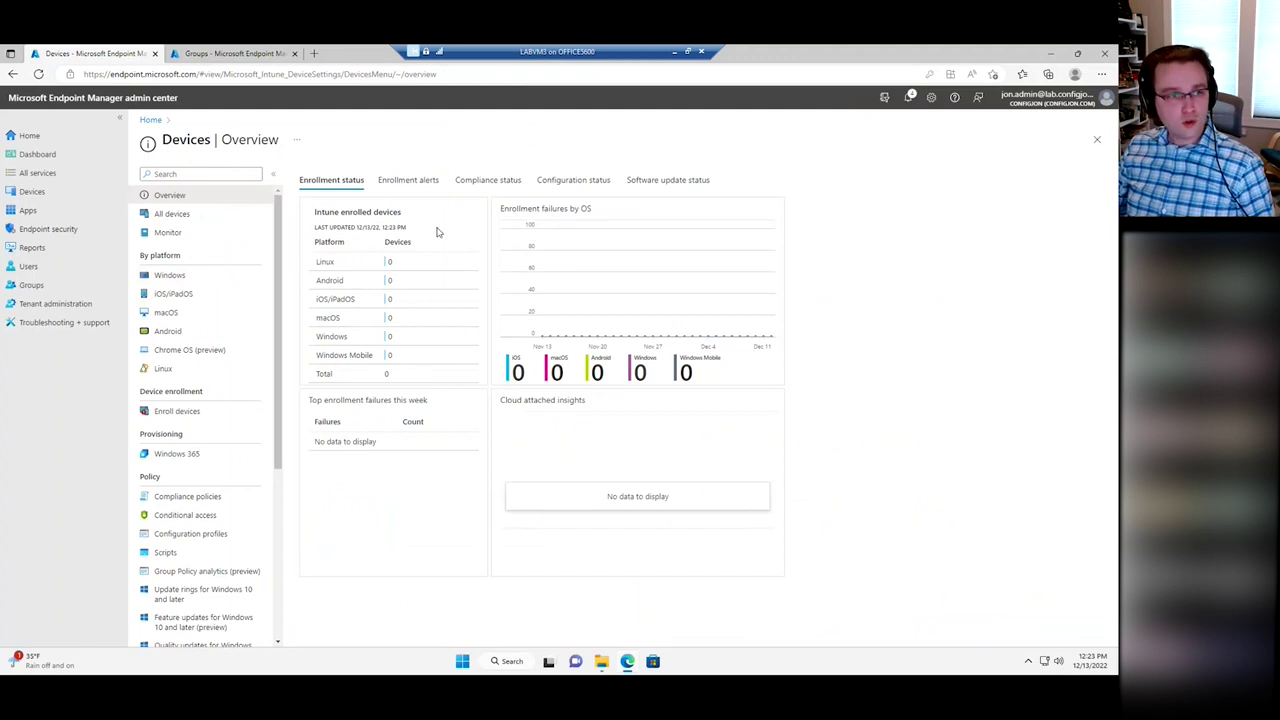
left_click(170, 276)
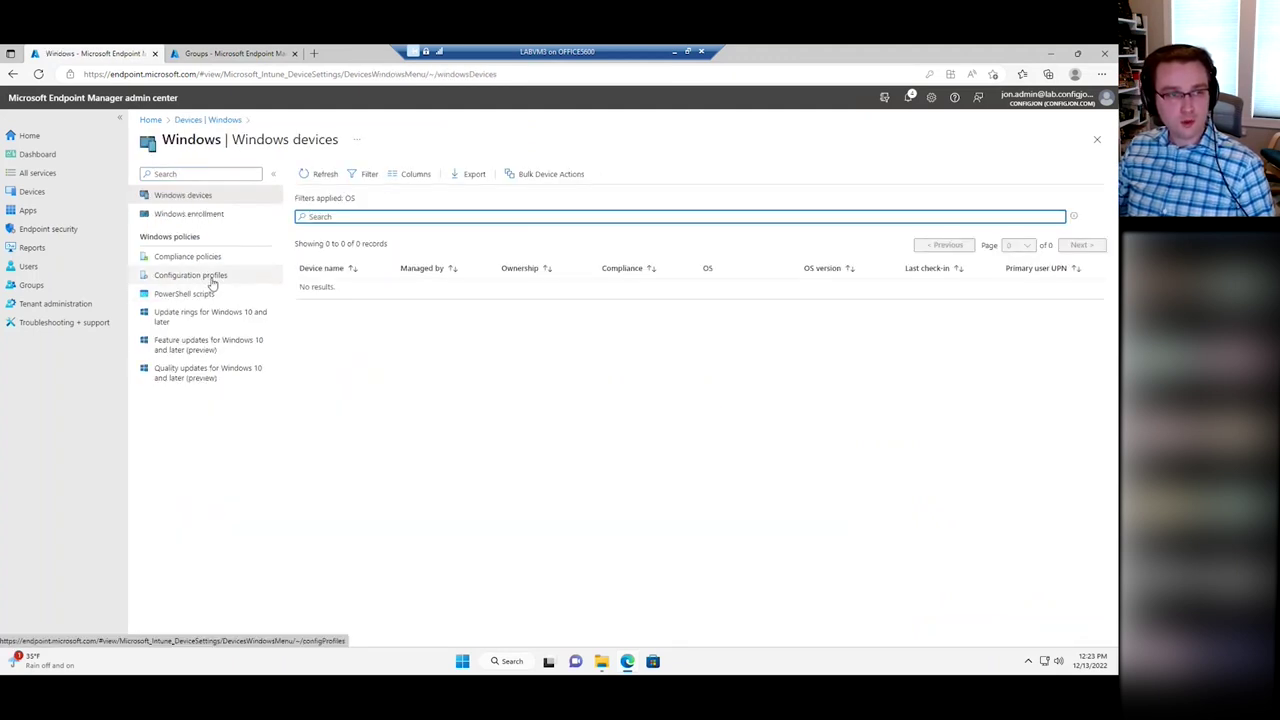
left_click(189, 214)
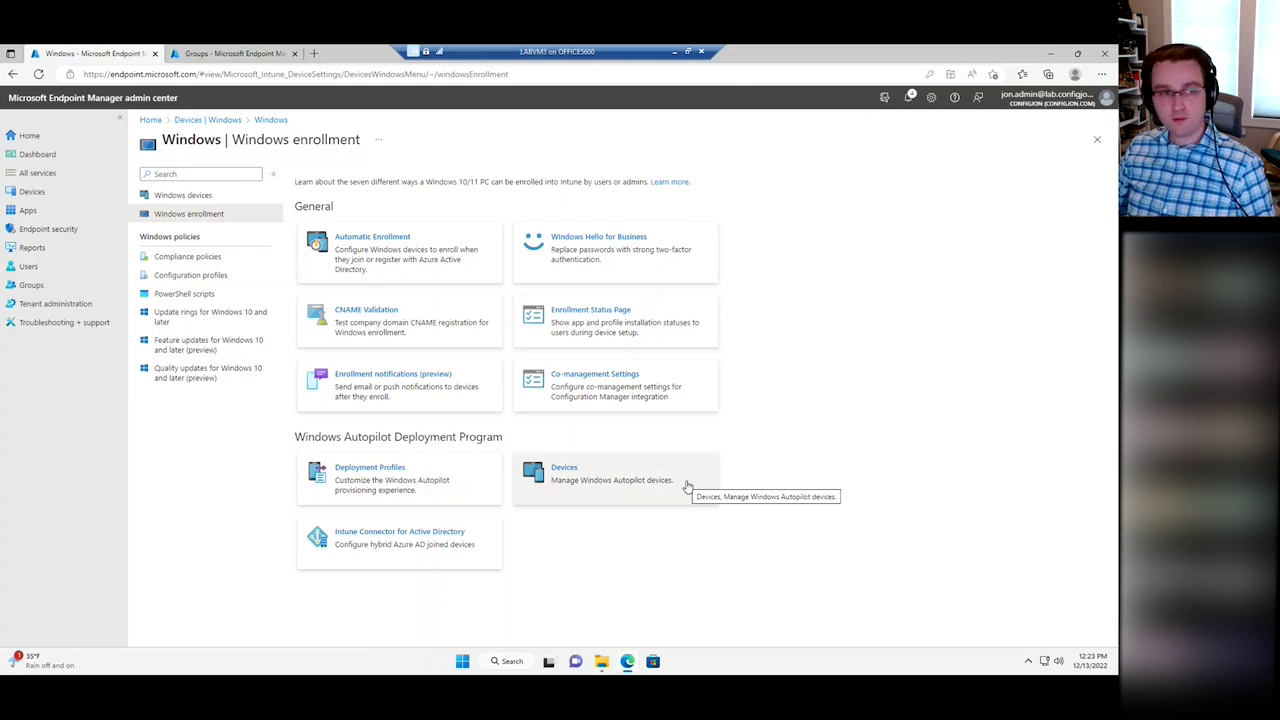
left_click(618, 330)
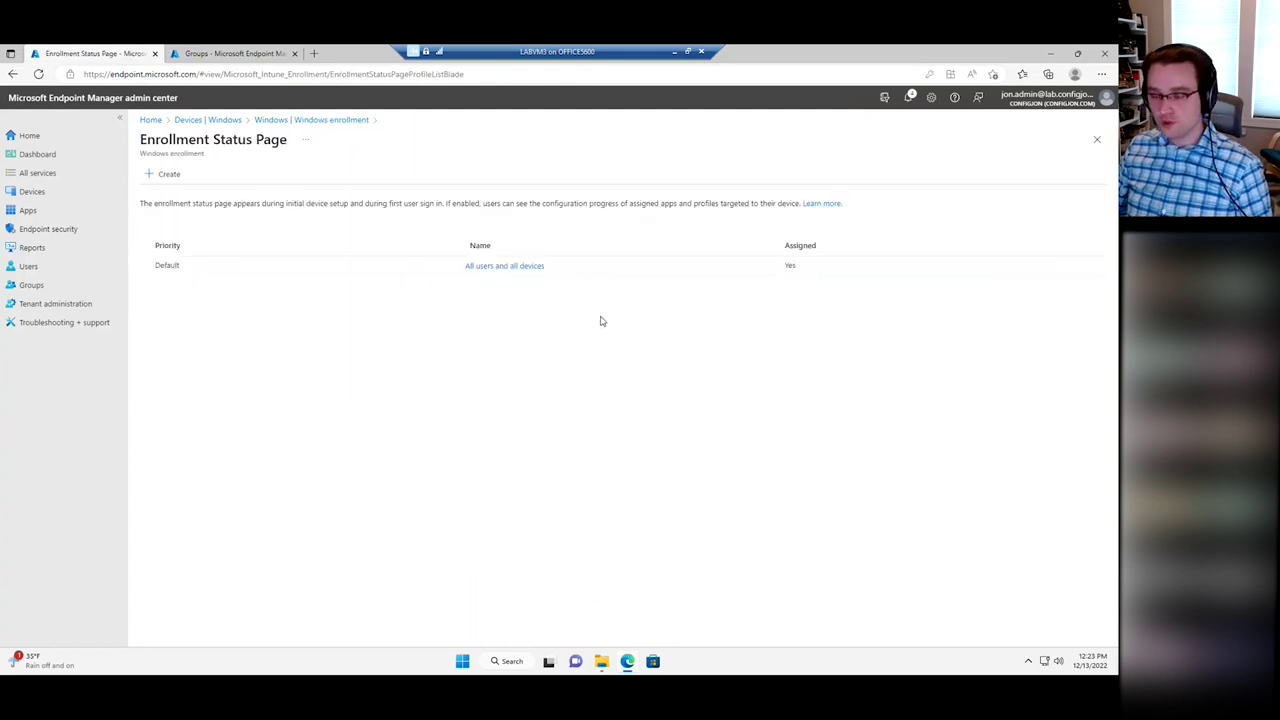
left_click(493, 266)
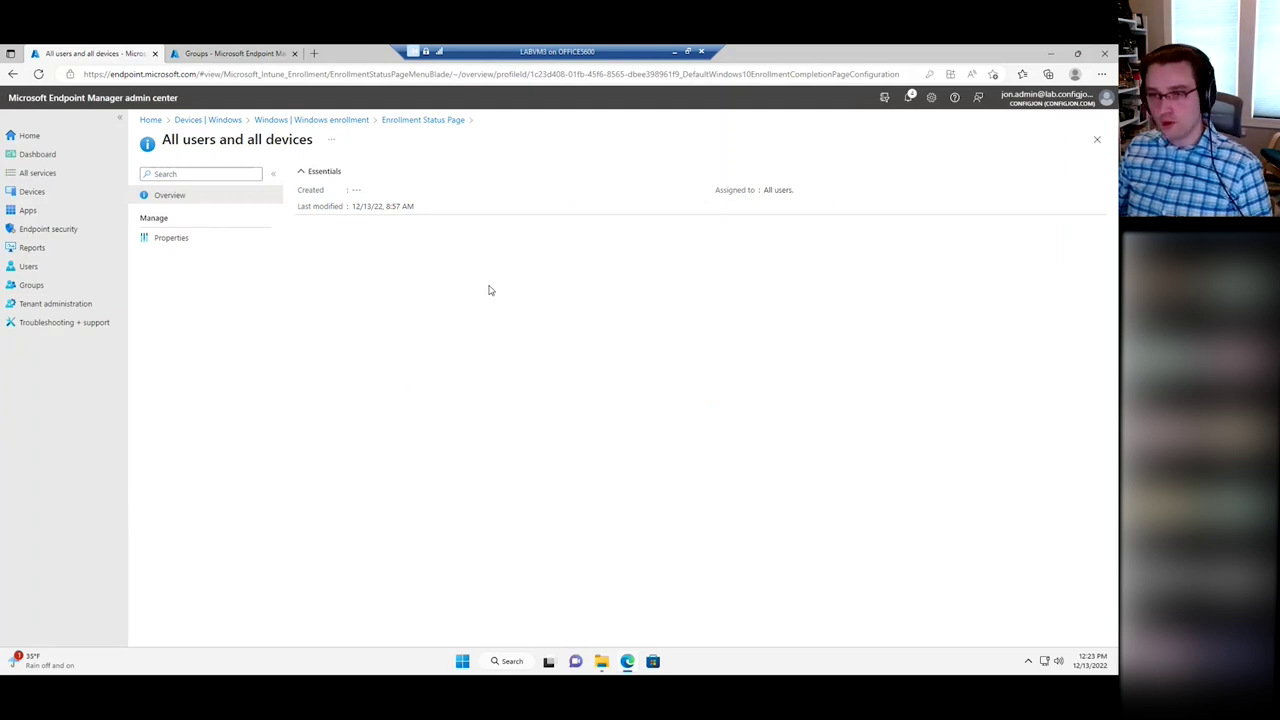
- Edit the profile settings and review the 60-minute timeout and custom error message
left_click(174, 239)
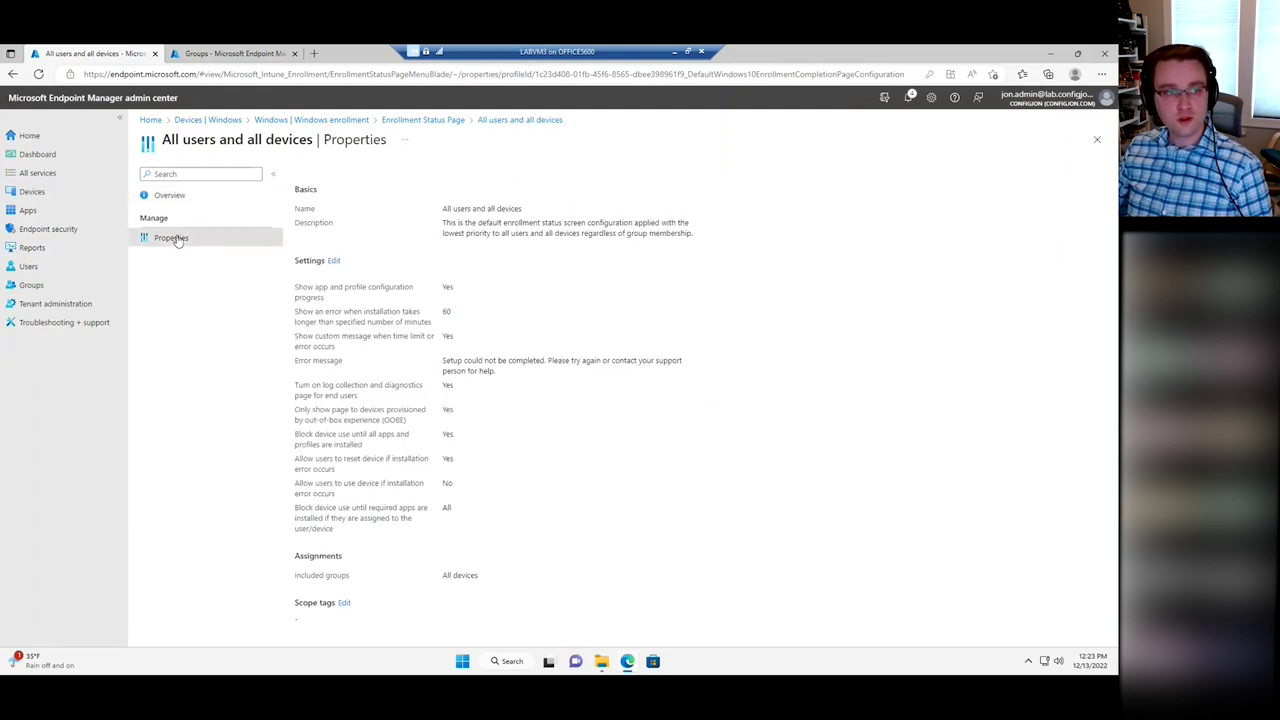
left_click(335, 259)
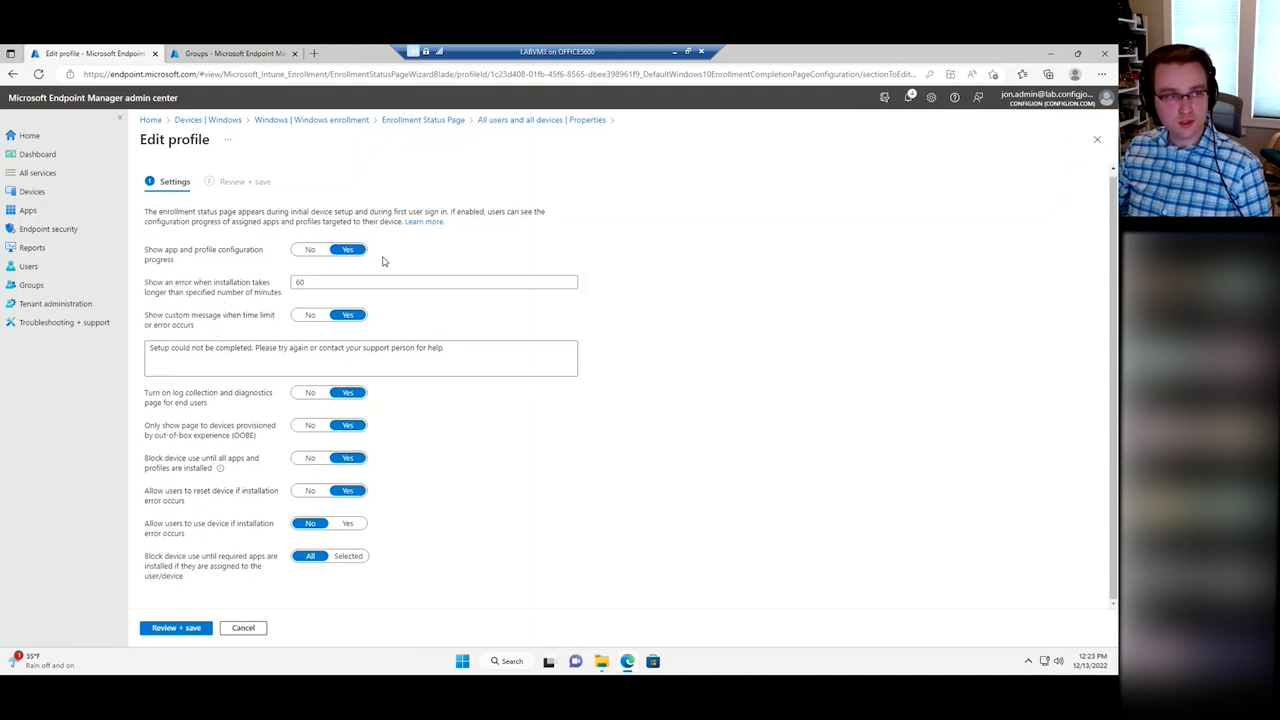
left_click(296, 283)
double_click(296, 283)
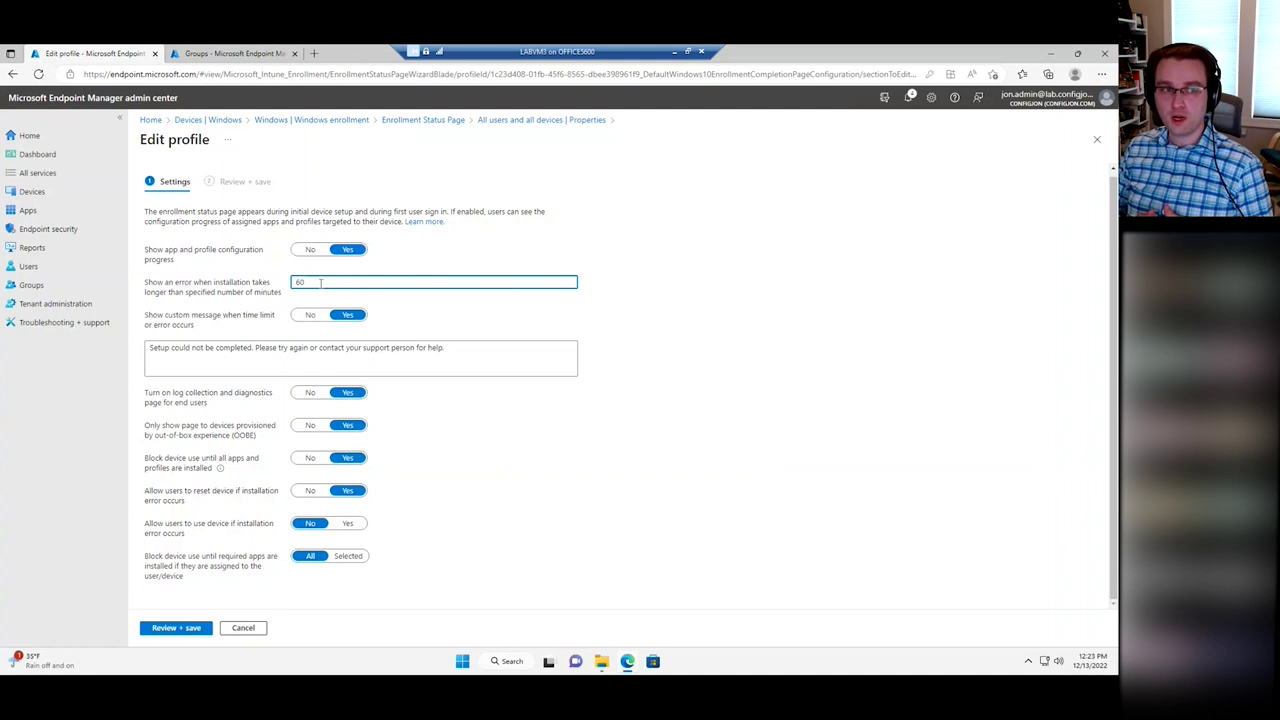
double_click(320, 283)
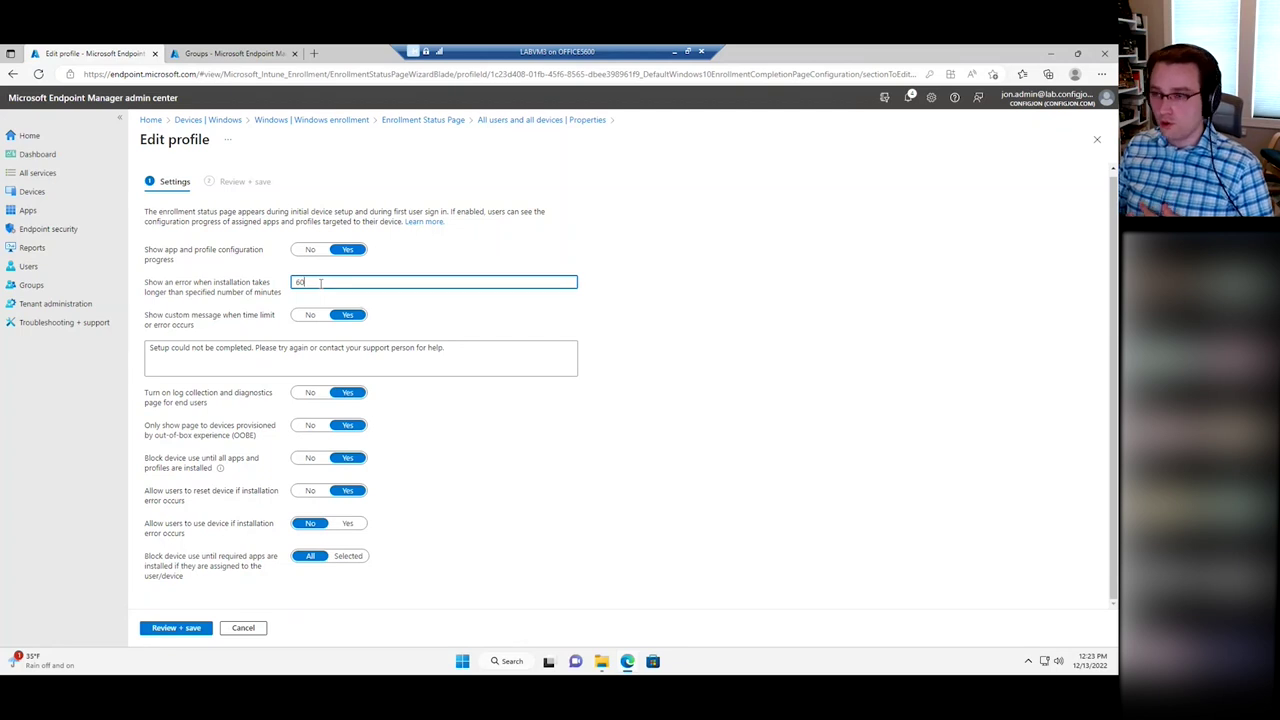
left_click(320, 283)
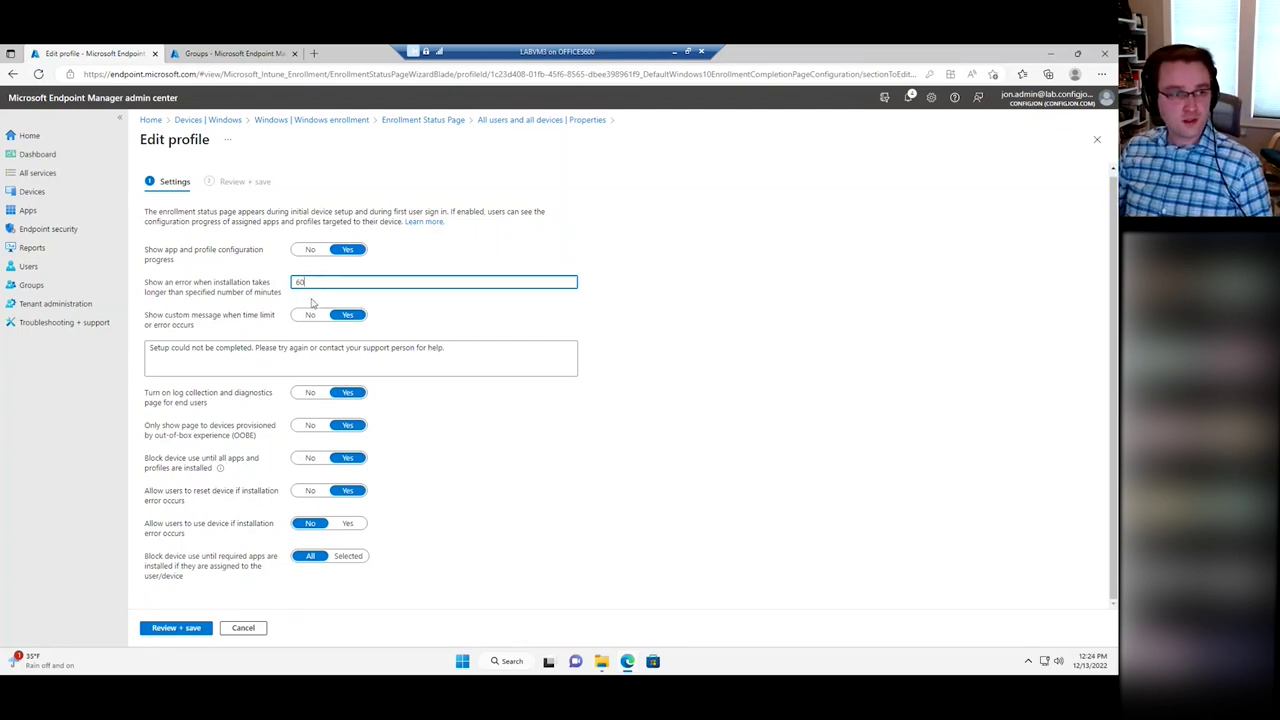
left_click_drag(511, 354, 138, 370)
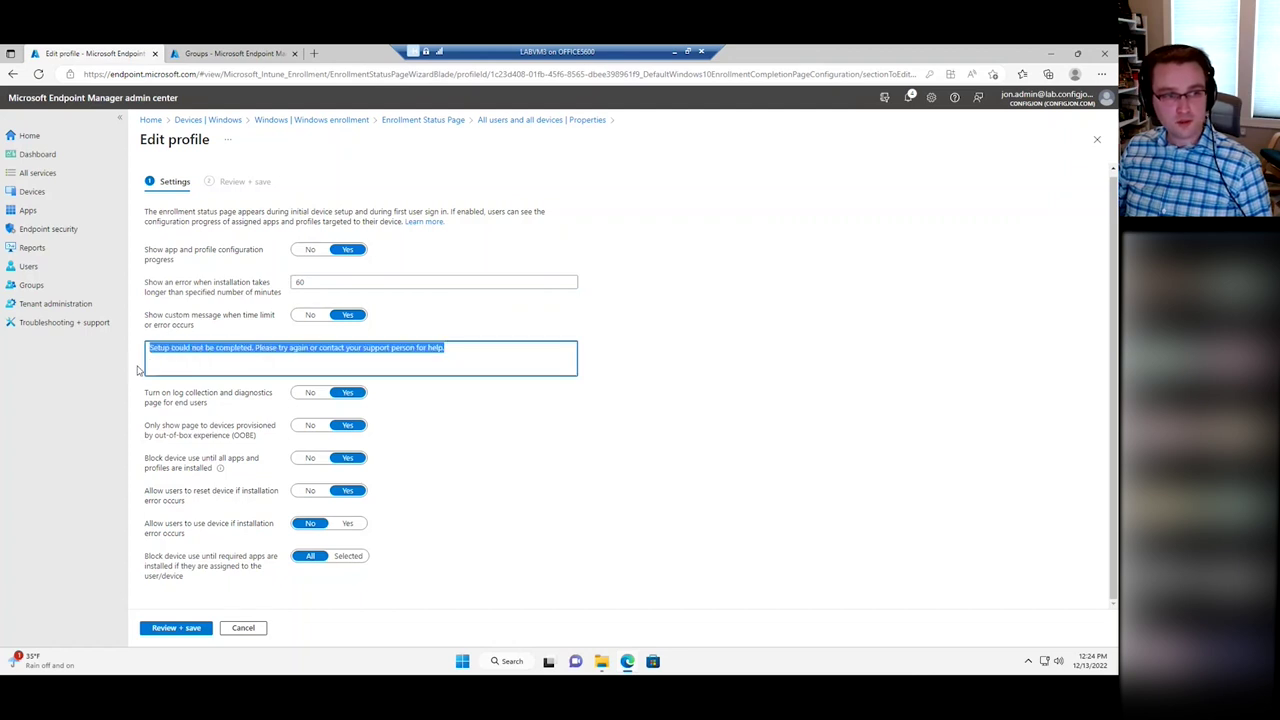
left_click(451, 355)
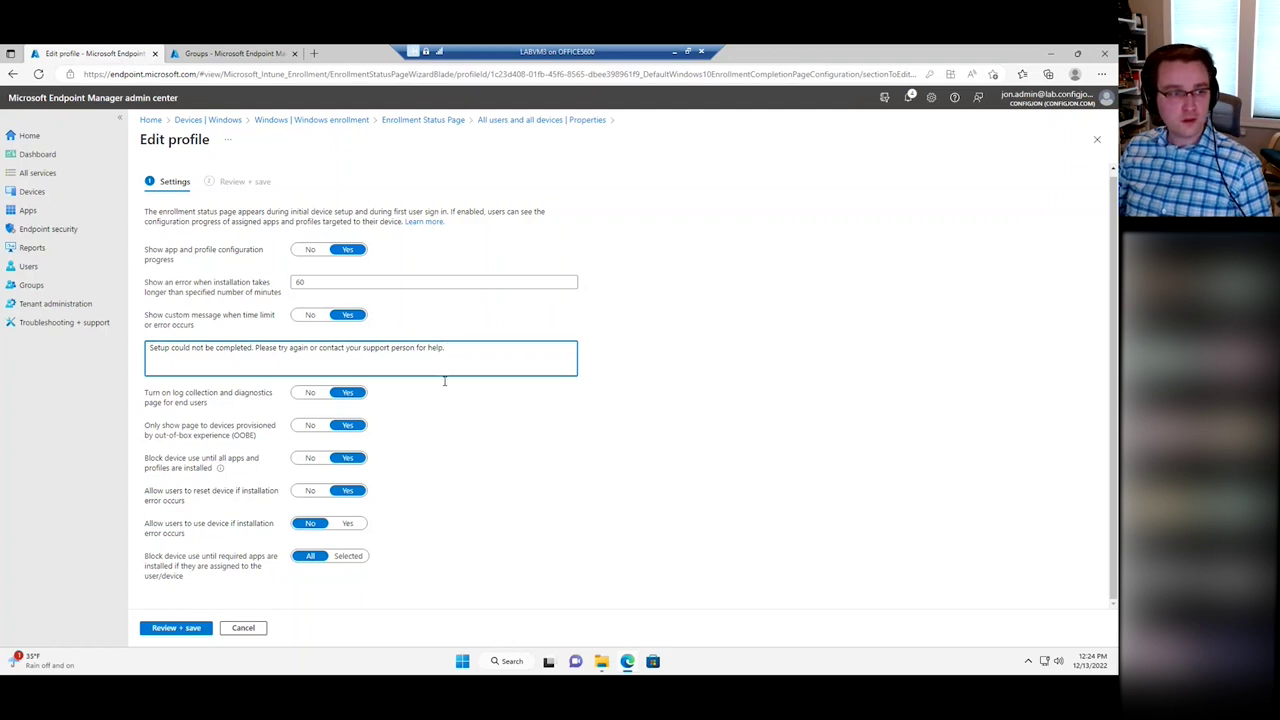
- Try blocking device use for selected apps only, then revert to all required apps
left_click(420, 428)
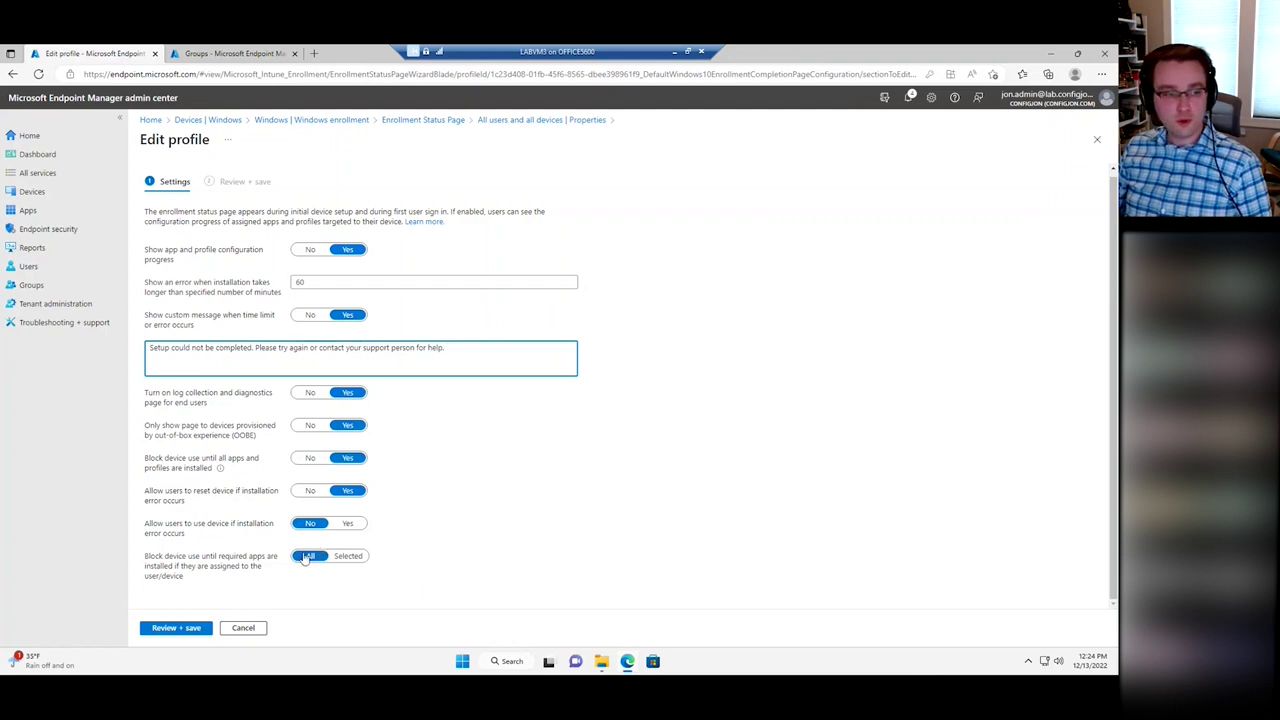
left_click(348, 558)
scroll(565, 488, "down", 2)
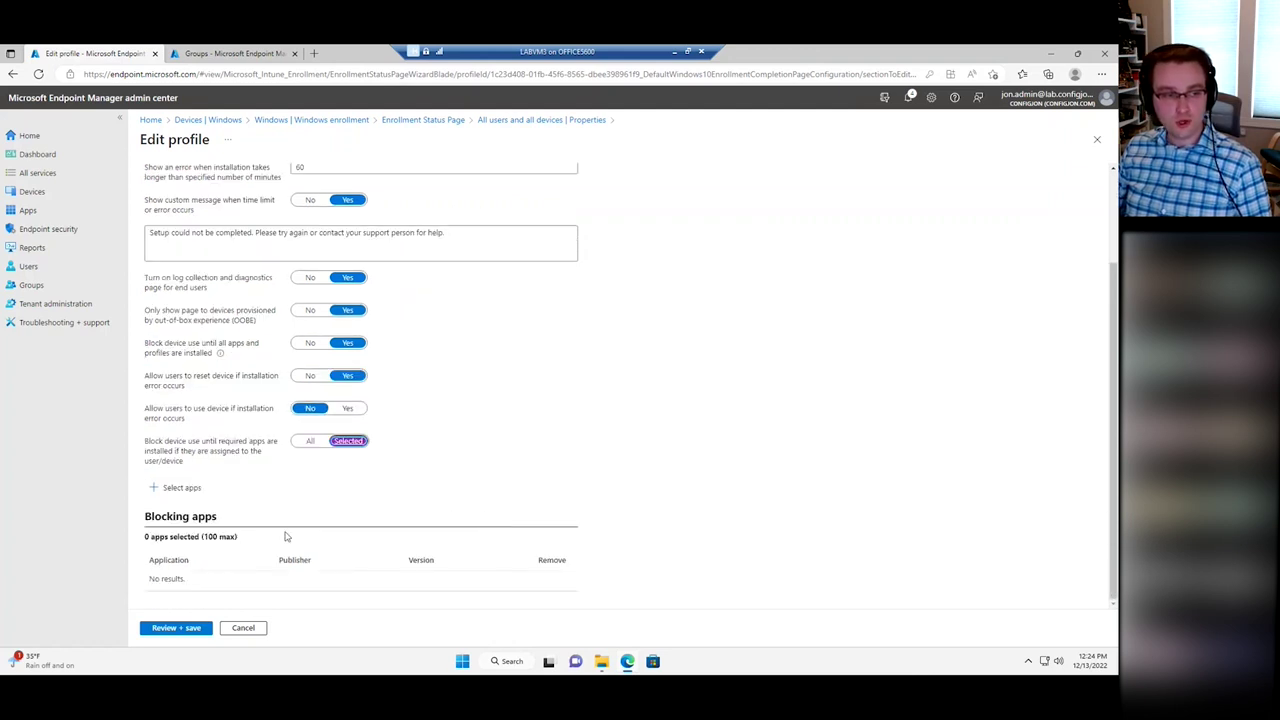
left_click(172, 488)
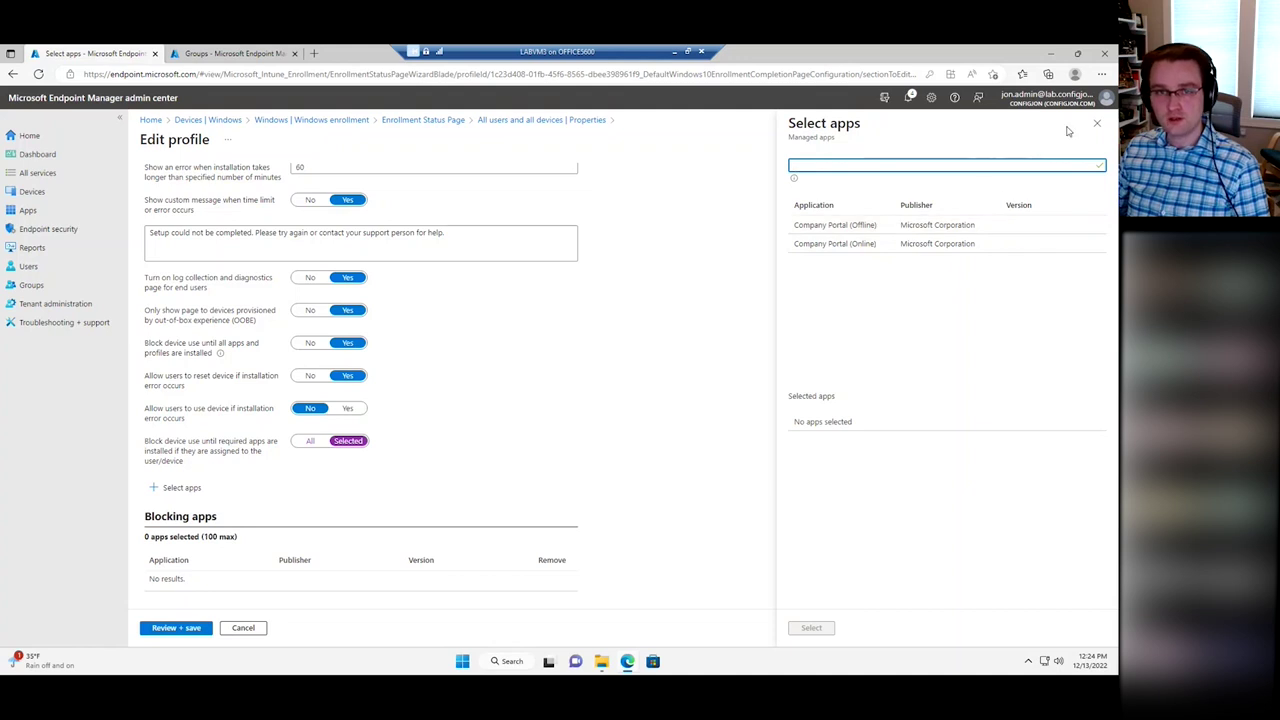
left_click(1097, 124)
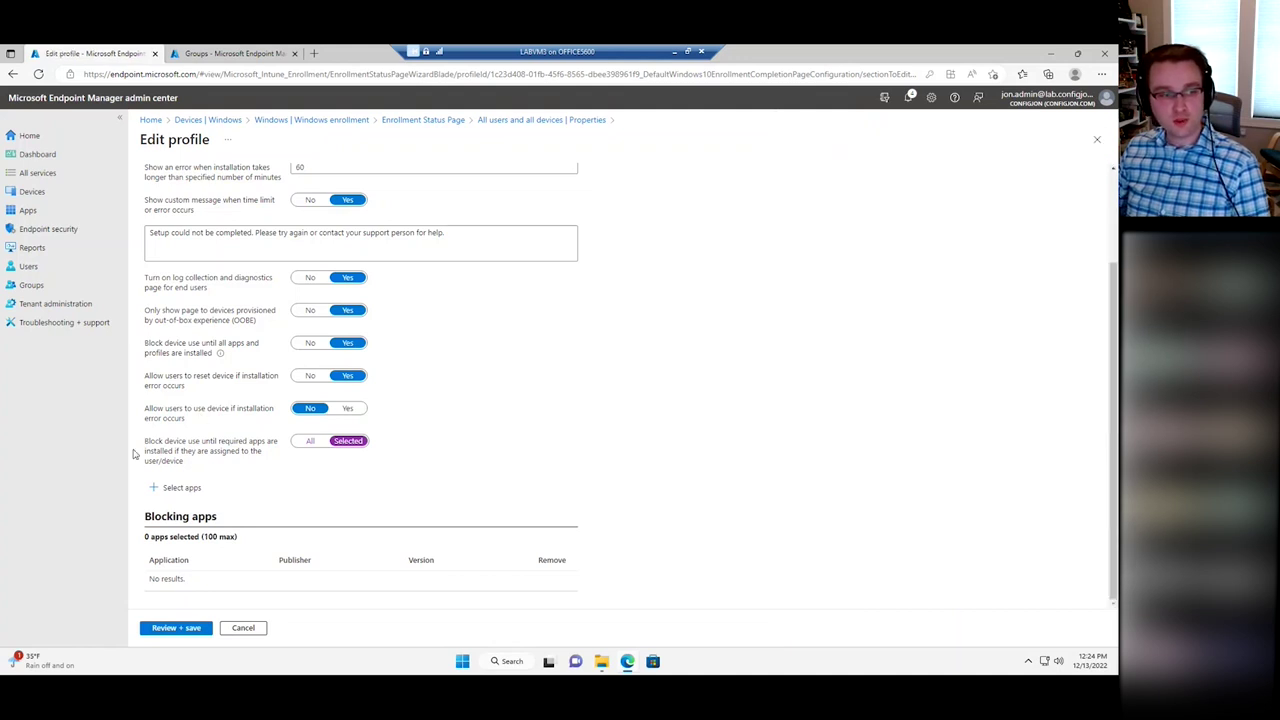
left_click(320, 446)
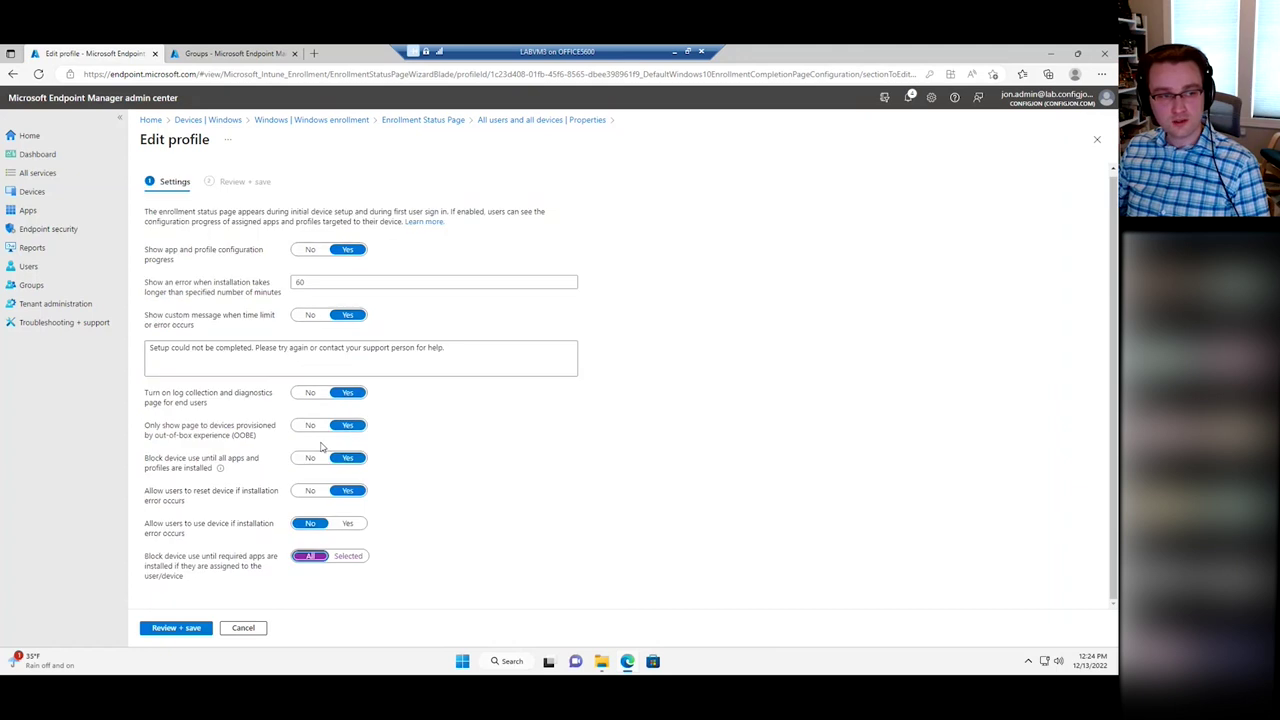
- Discard the unsaved profile edits and return to the Enrollment Status Page profile list
left_click(240, 632)
left_click(614, 142)
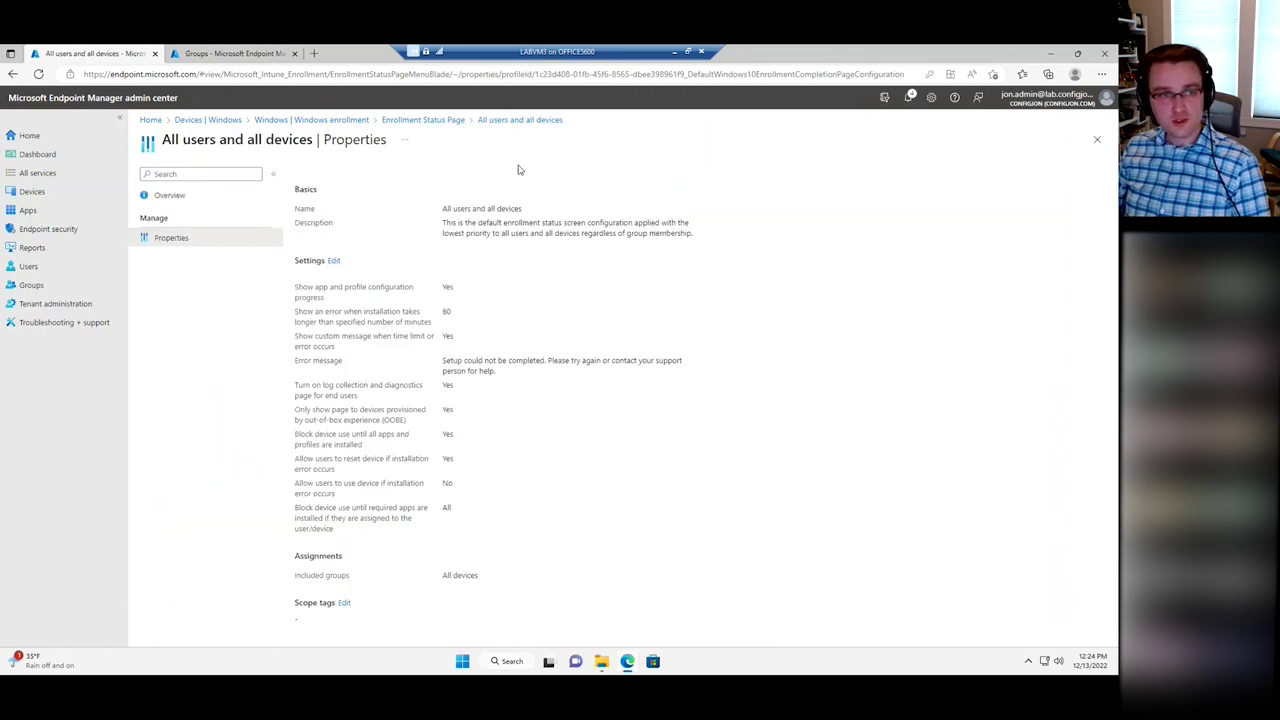
left_click(447, 121)
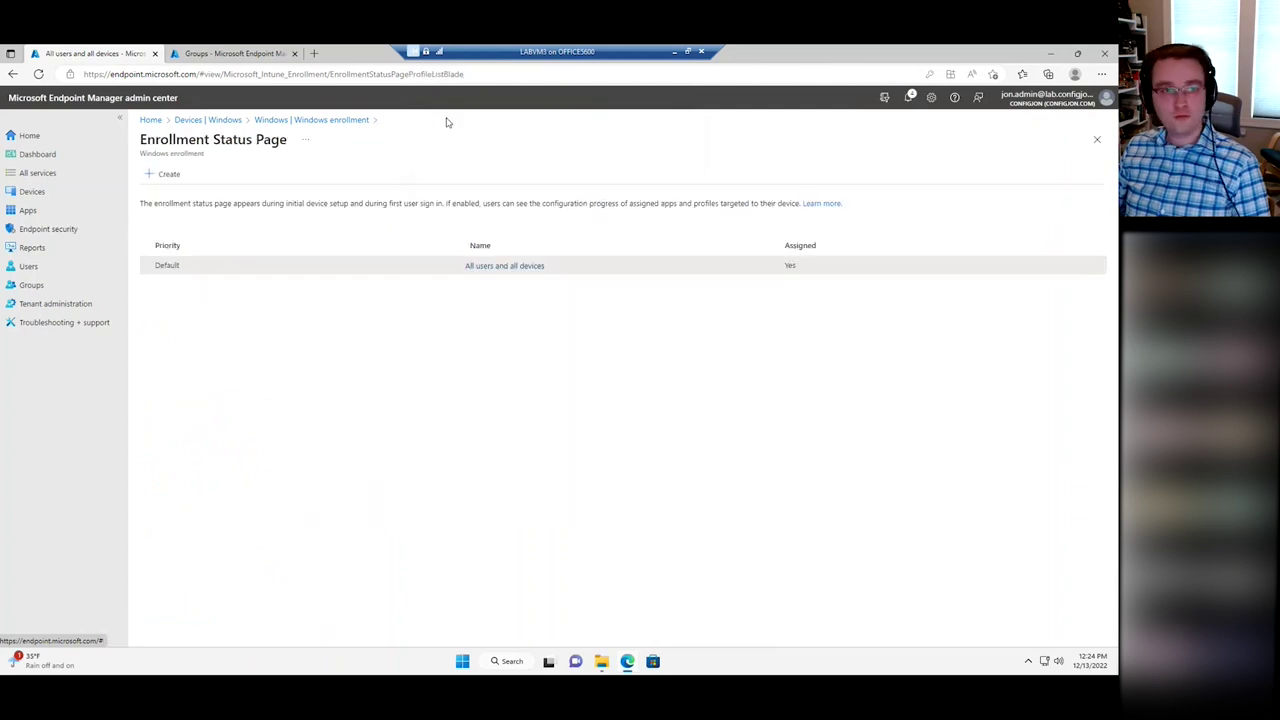
- In Automatic Enrollment, try MDM user scope Some, then restore it to All
left_click(304, 121)
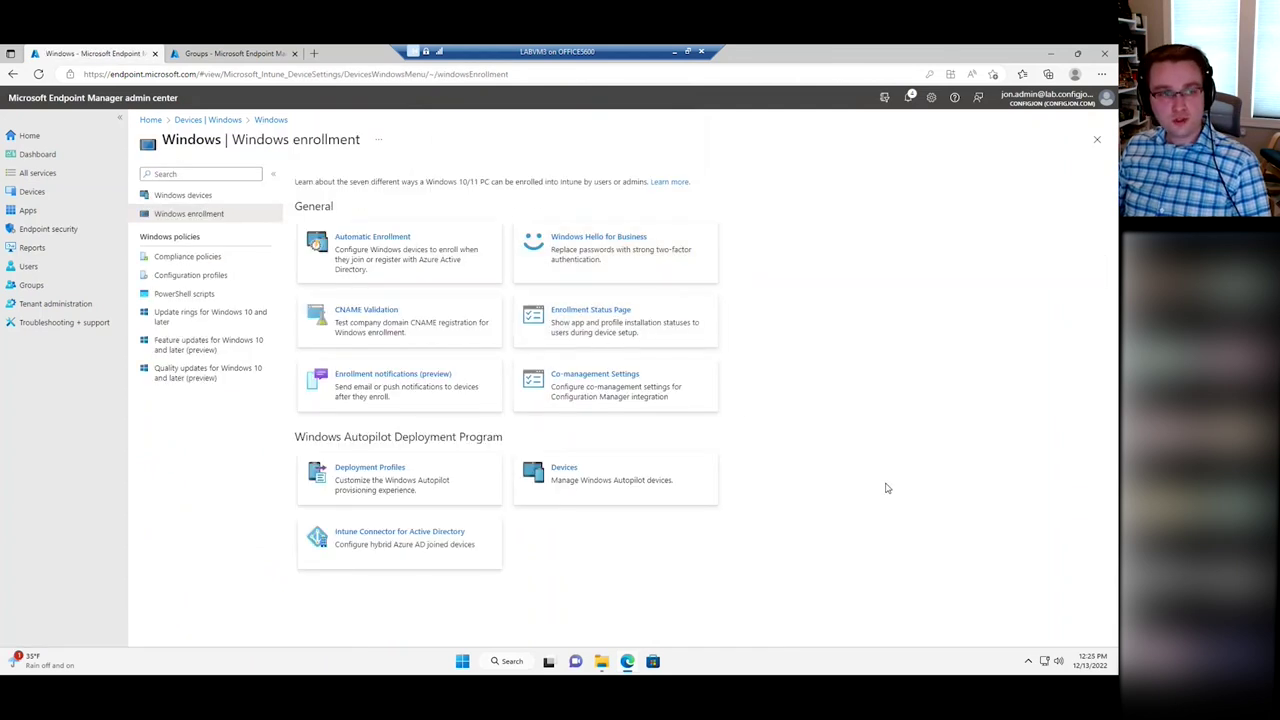
left_click(406, 254)
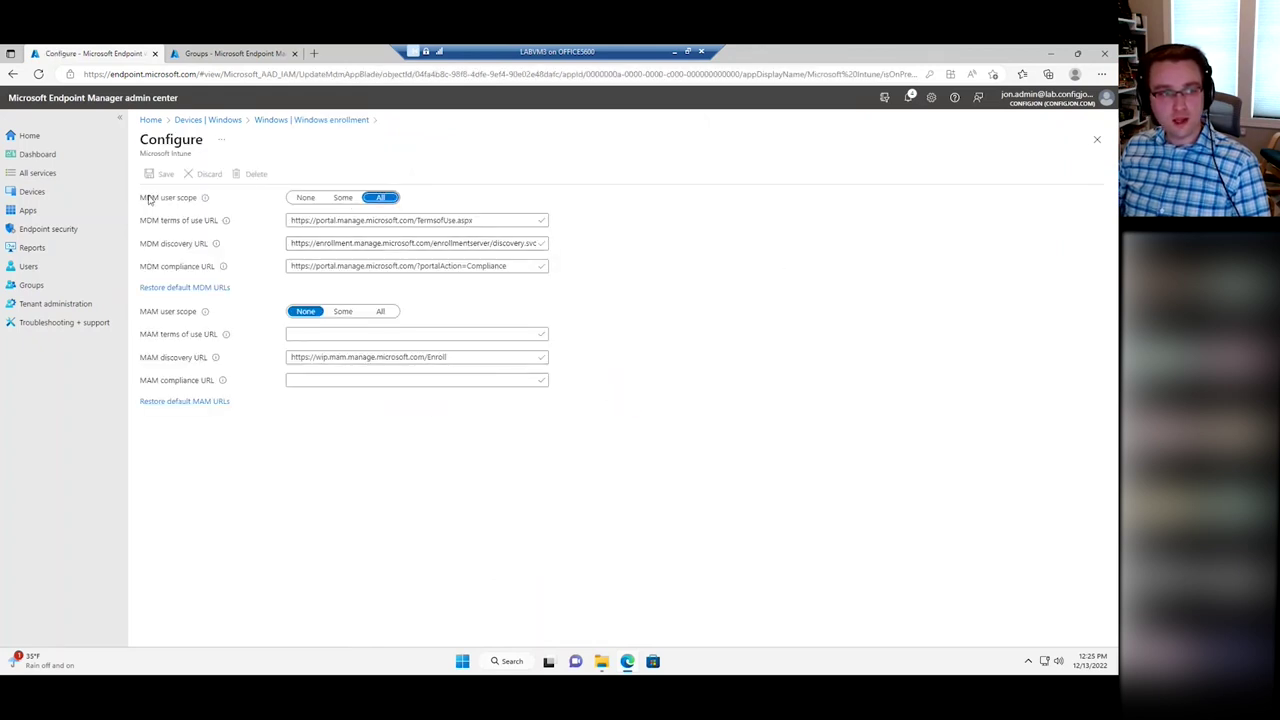
mouse_move(205, 198)
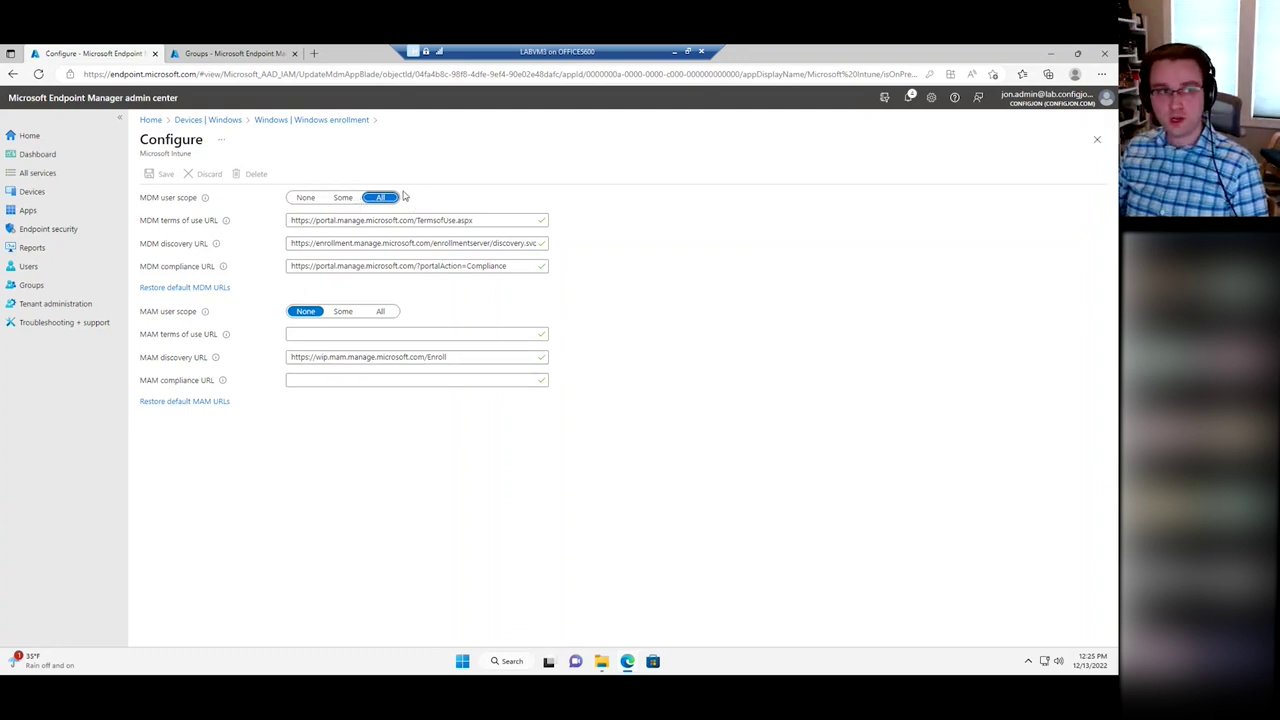
left_click(345, 198)
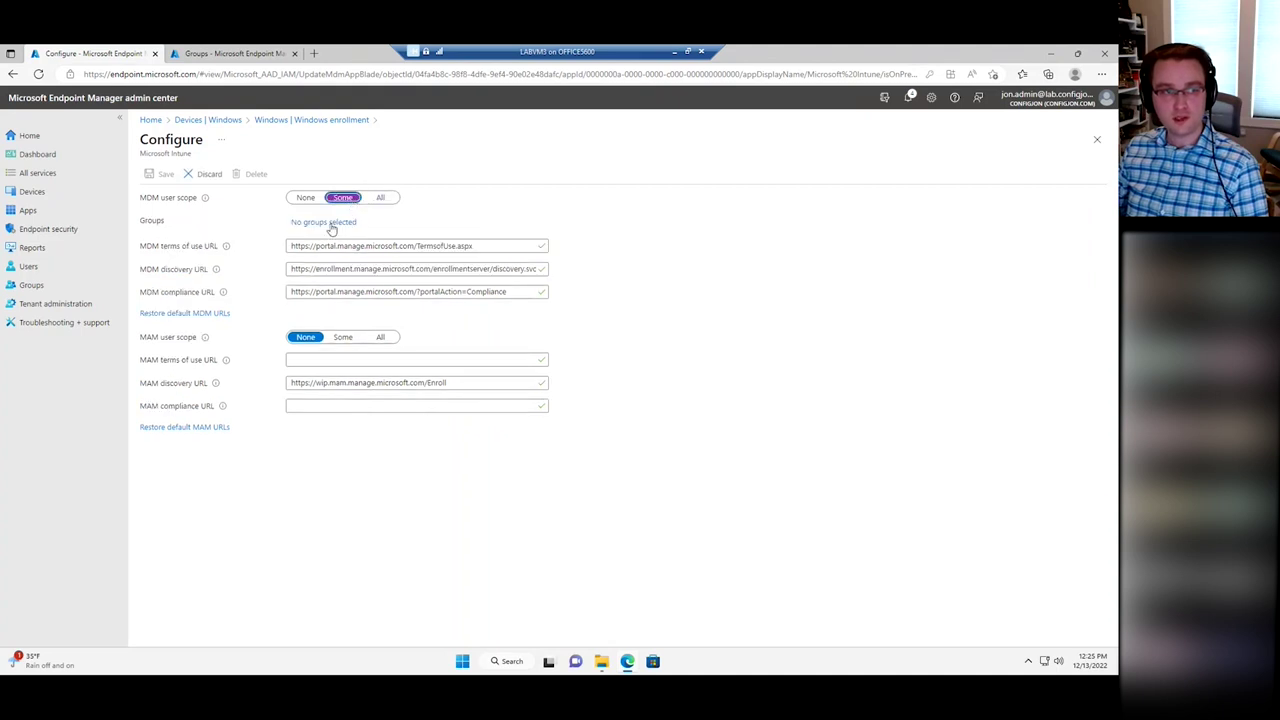
left_click(330, 222)
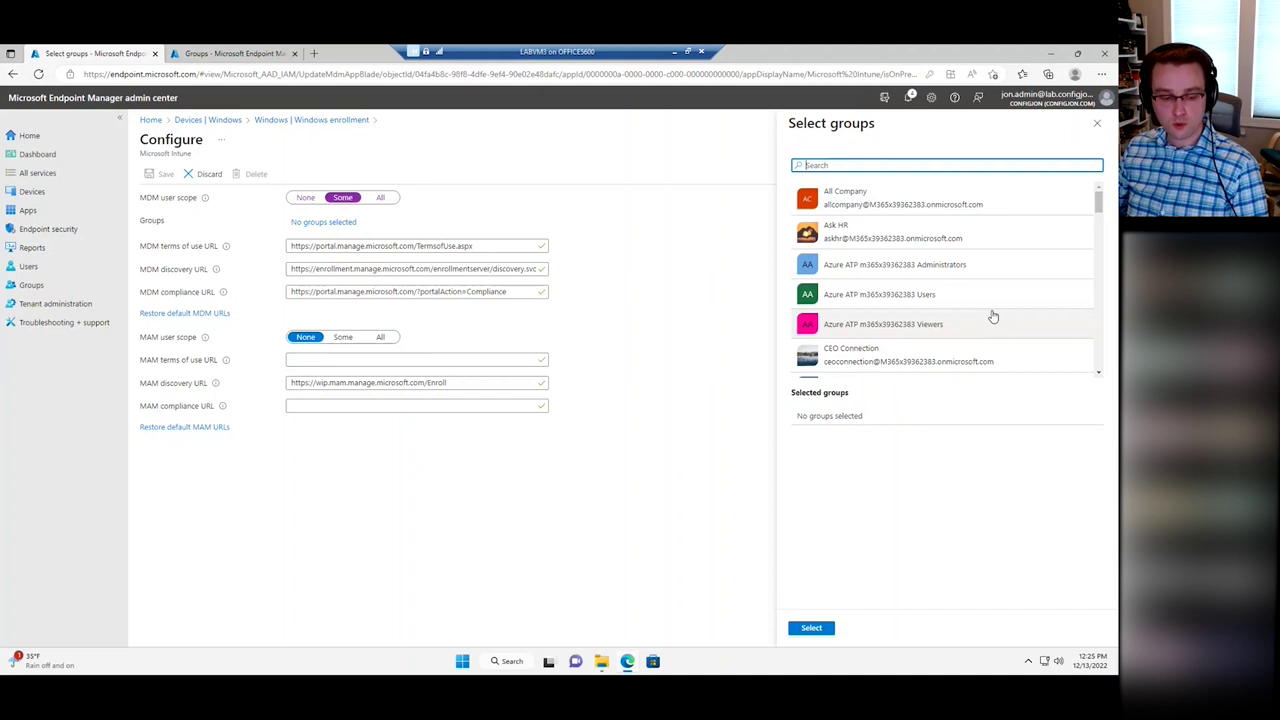
left_click(1097, 126)
left_click(380, 197)
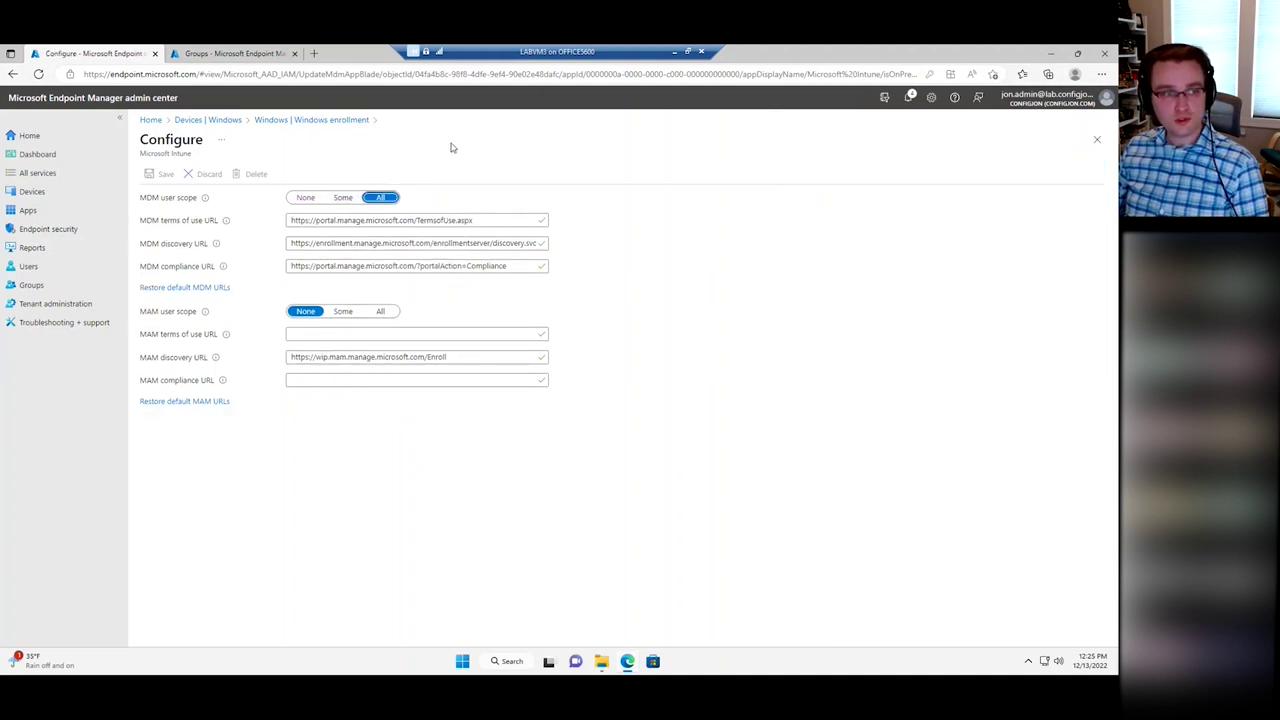
- Open CNAME Validation from Windows enrollment and its Learn more documentation in a new tab
left_click(311, 121)
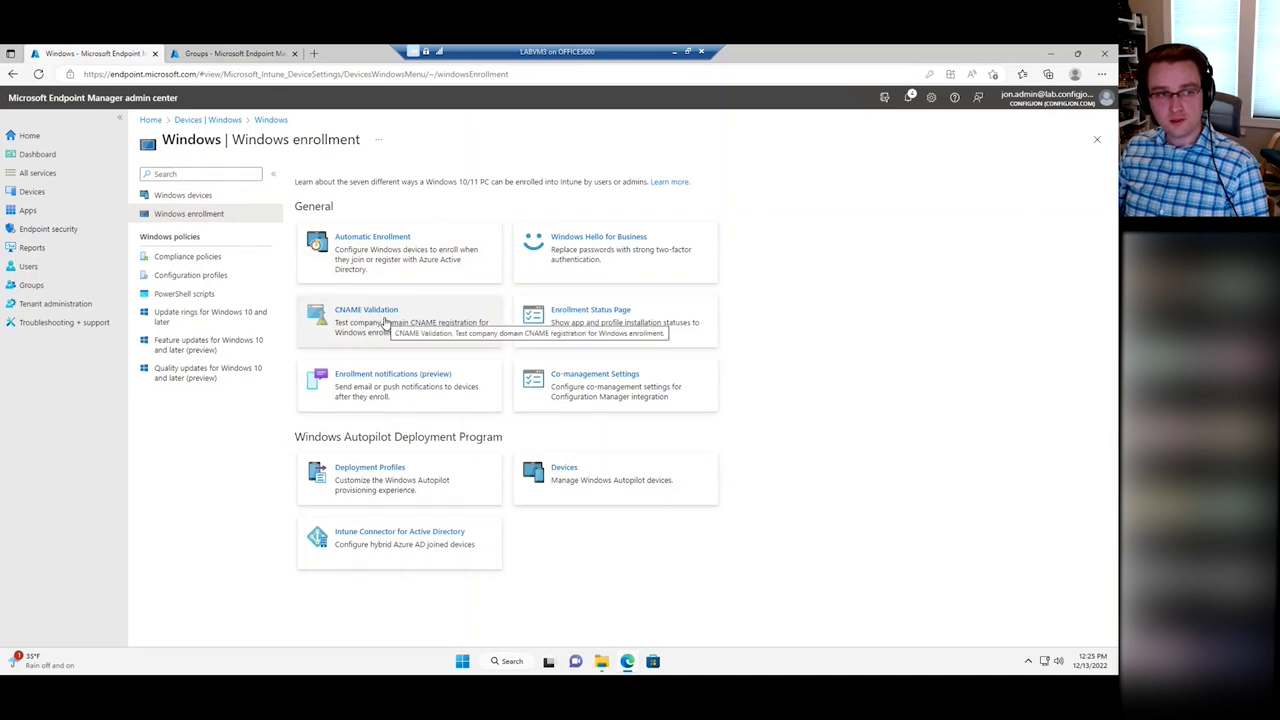
left_click(382, 318)
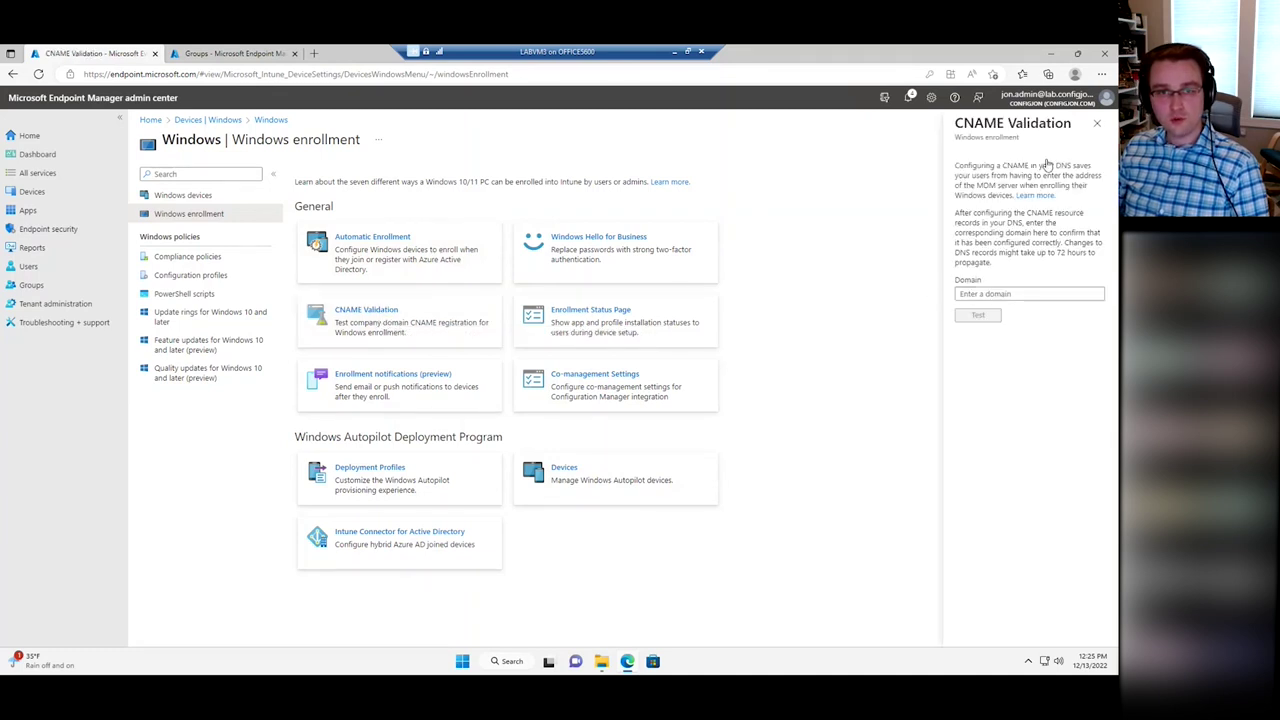
left_click(1035, 196)
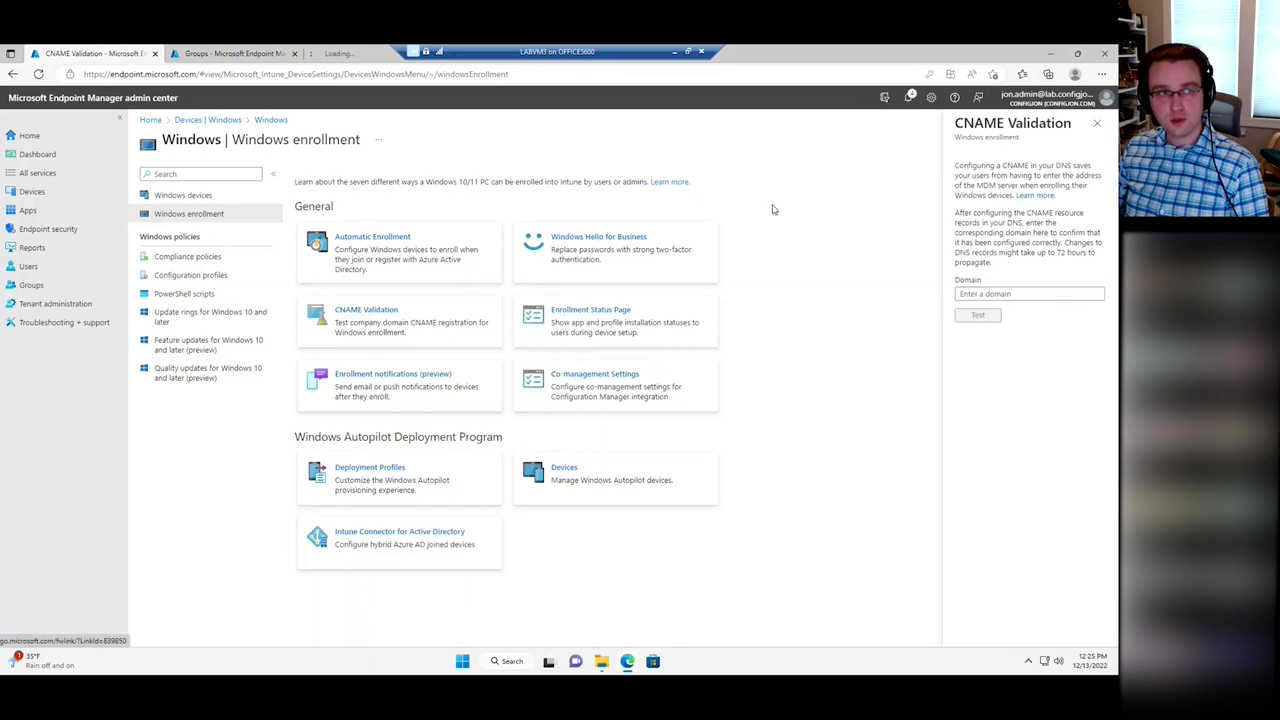
left_click(353, 56)
- Review the EnterpriseEnrollment host name and target values in the Step 1: Create CNAME table
scroll(530, 268, "down", 4)
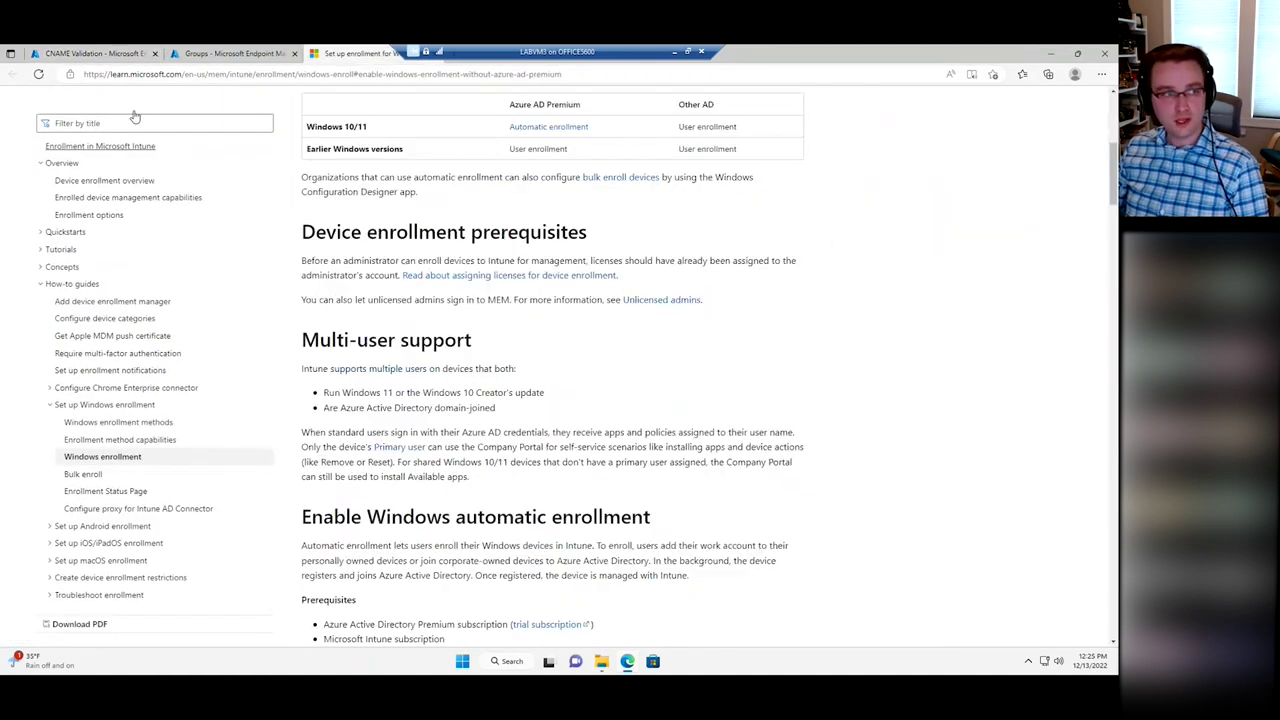
left_click(85, 54)
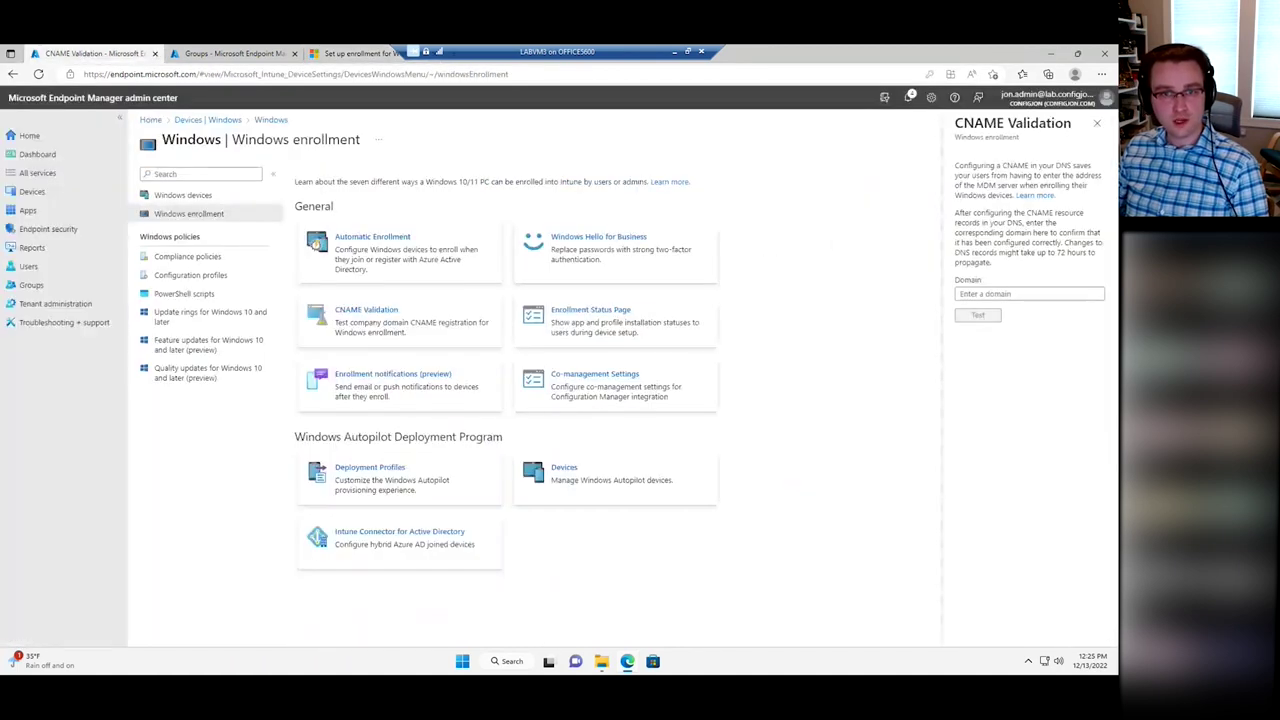
left_click(335, 54)
scroll(687, 430, "down", 15)
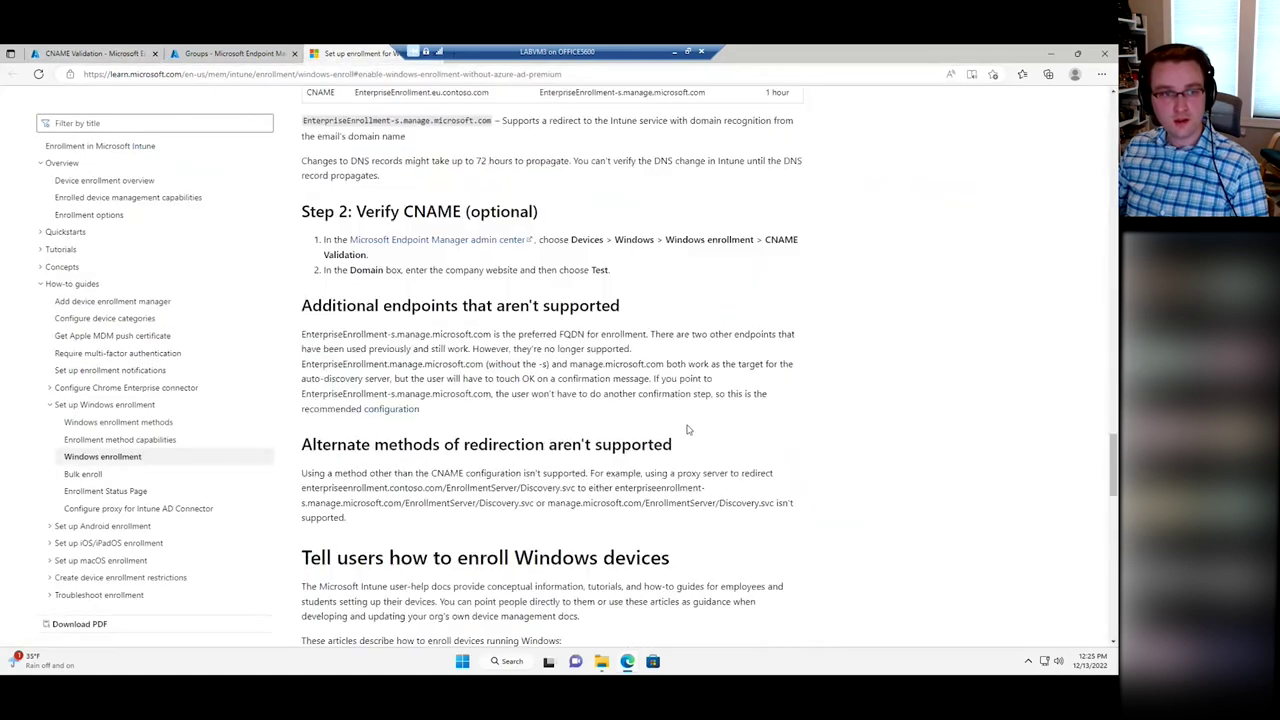
scroll(687, 430, "up", 3)
scroll(688, 426, "up", 2)
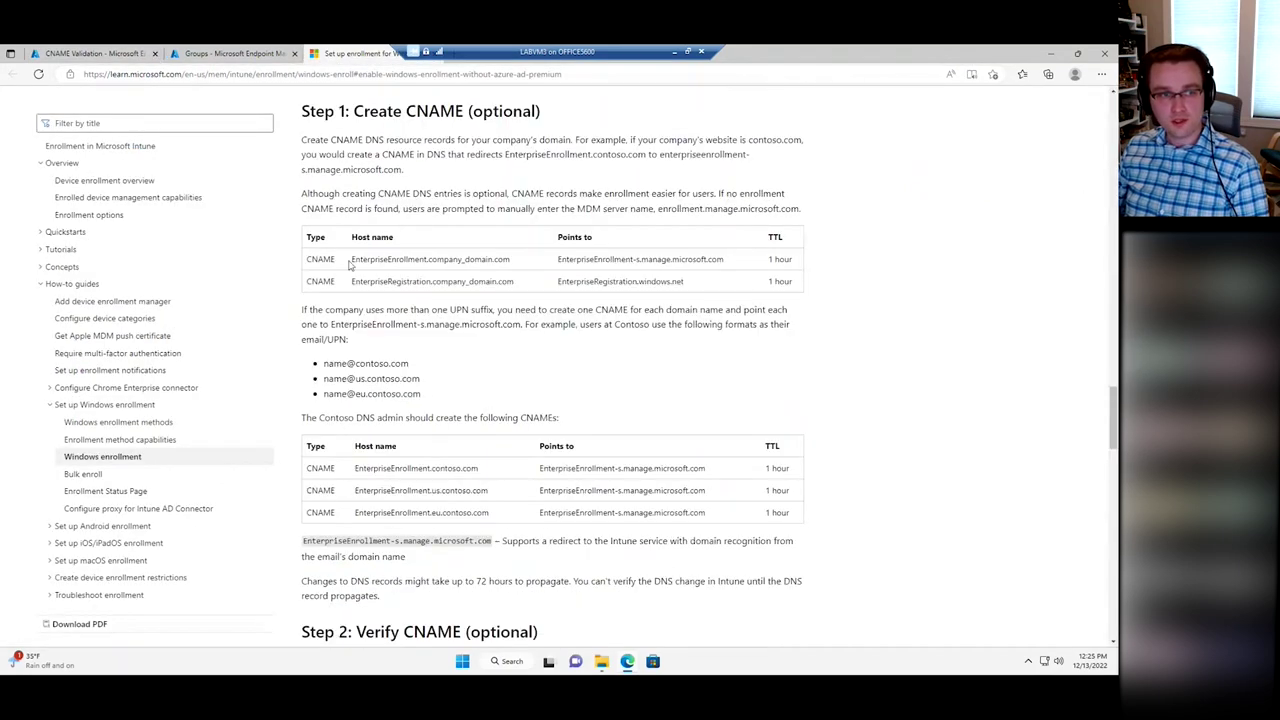
left_click_drag(350, 263, 521, 261)
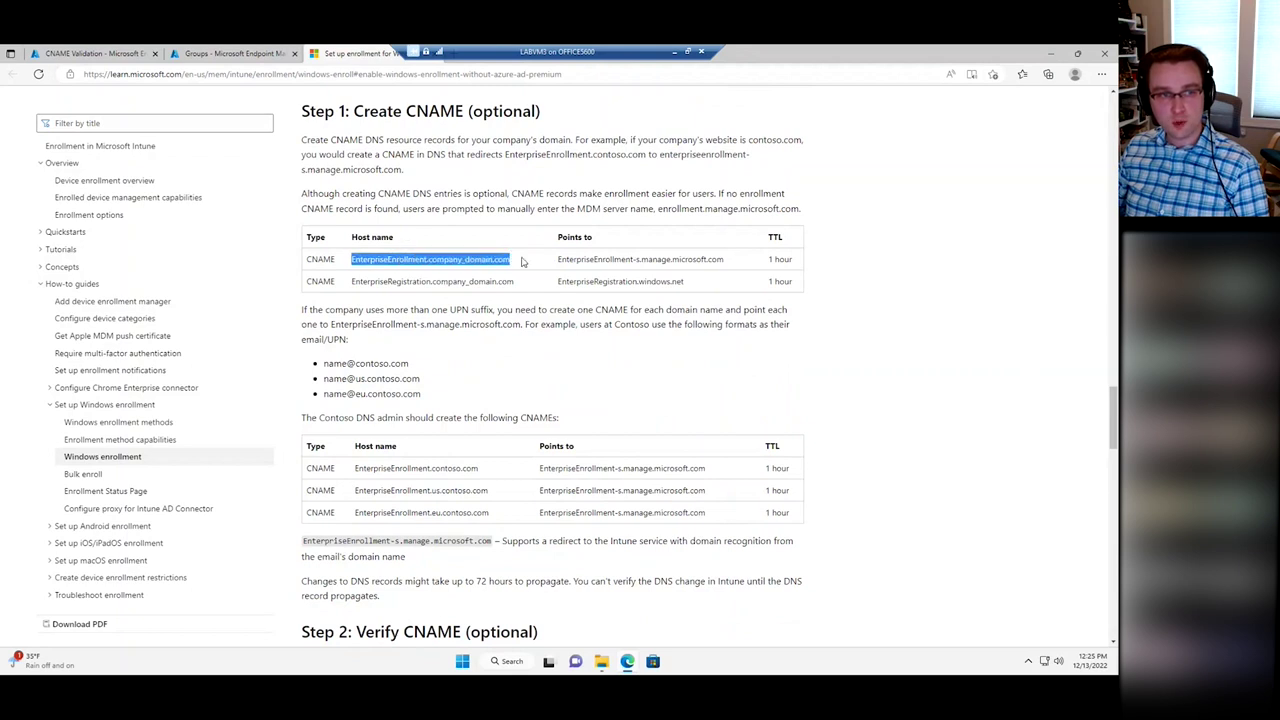
left_click(494, 480)
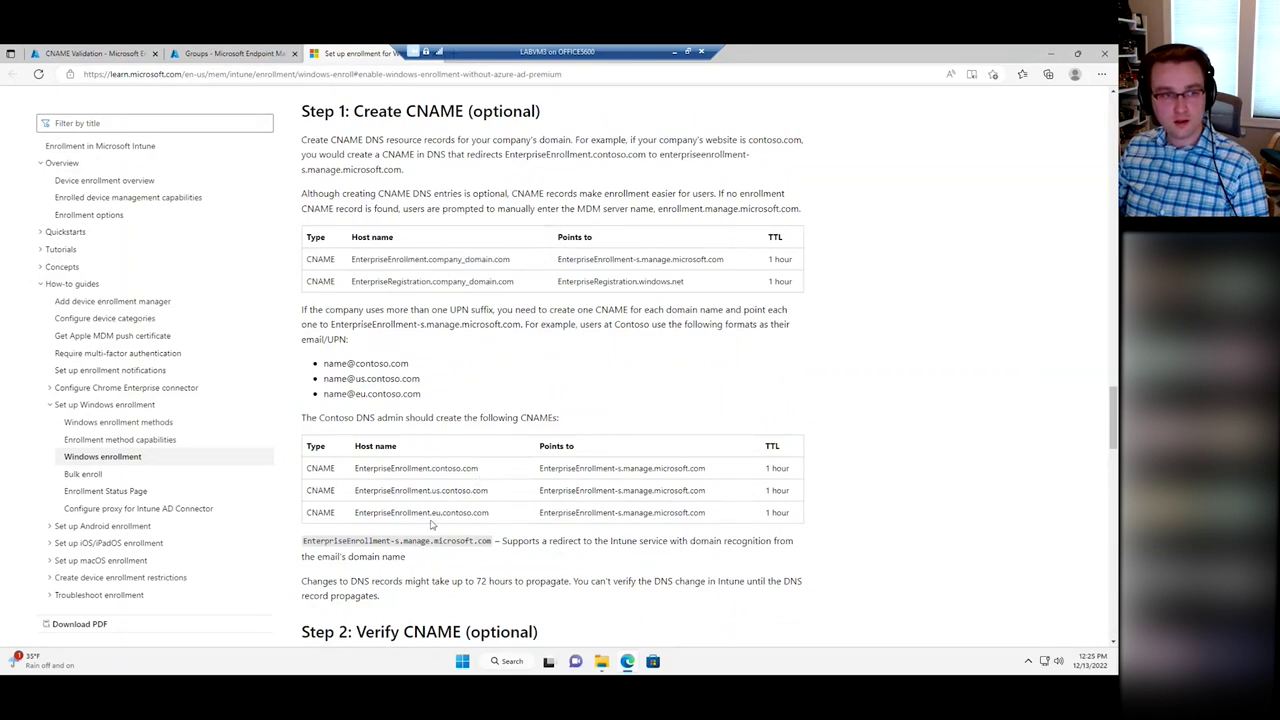
left_click_drag(352, 281, 516, 275)
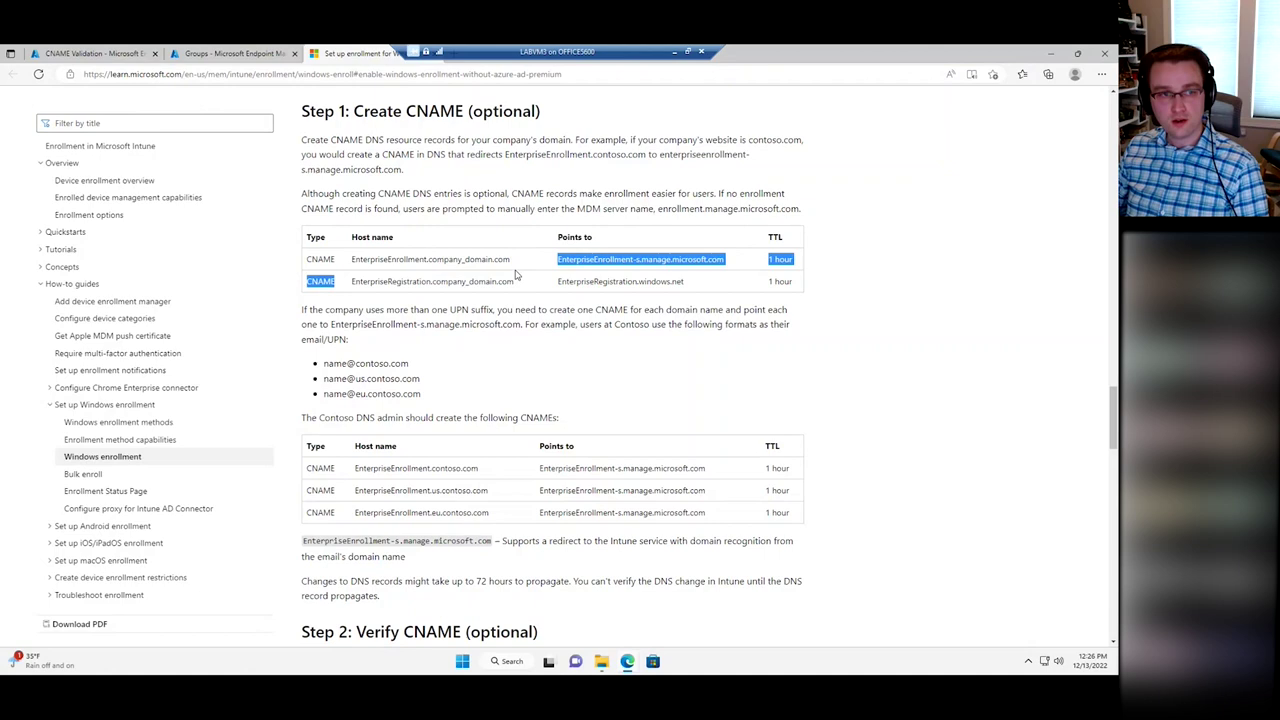
left_click(516, 275)
left_click(214, 53)
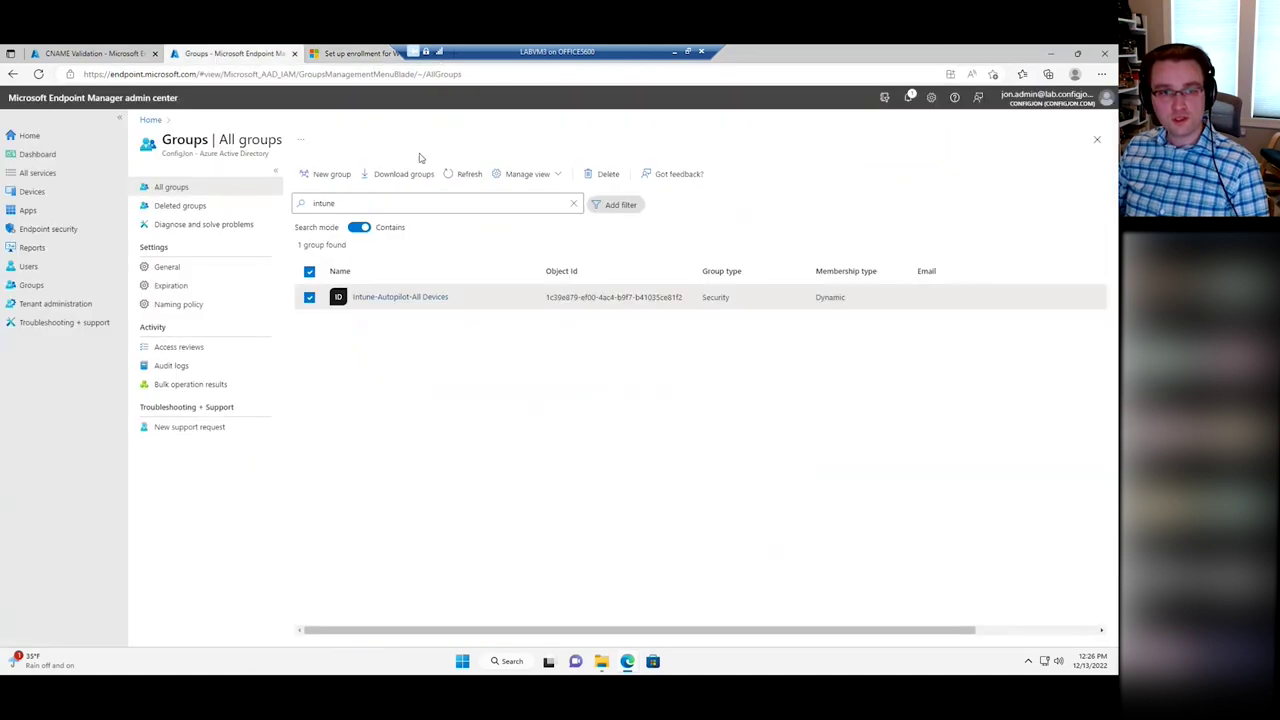
- Test configjon.com in CNAME Validation, confirm it passes, and close the panel
left_click(90, 53)
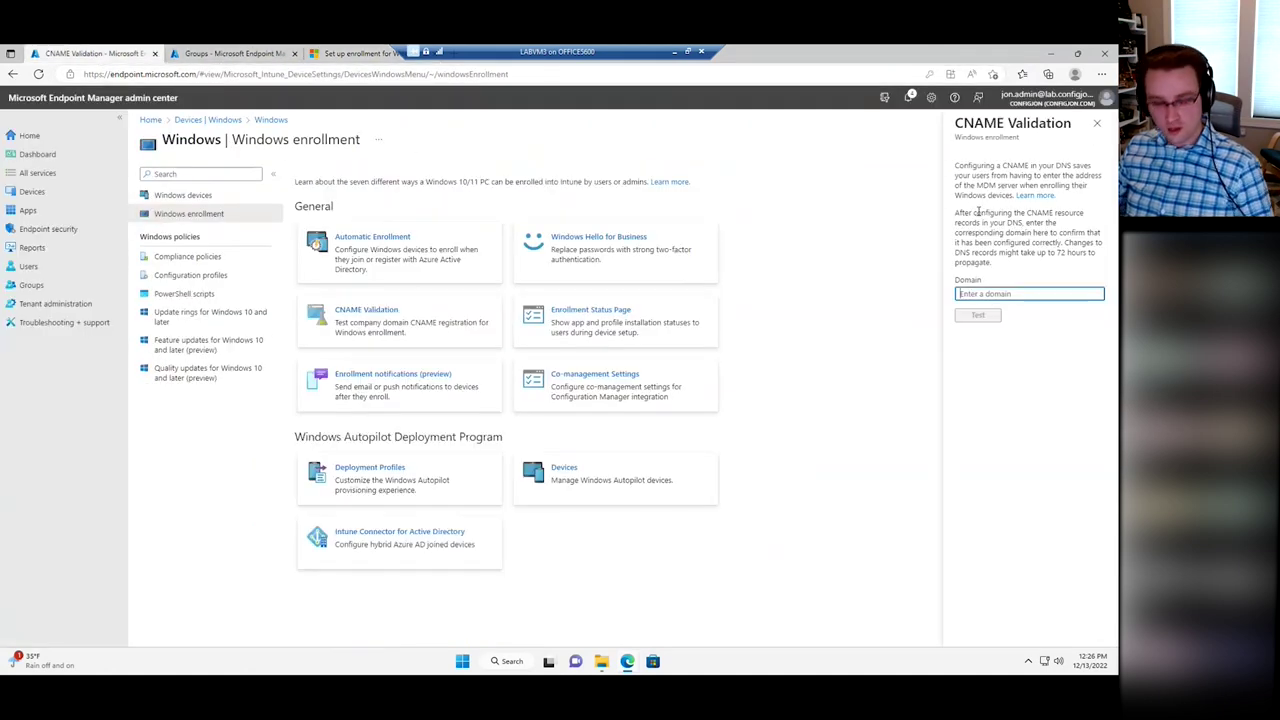
type("configjon.com")
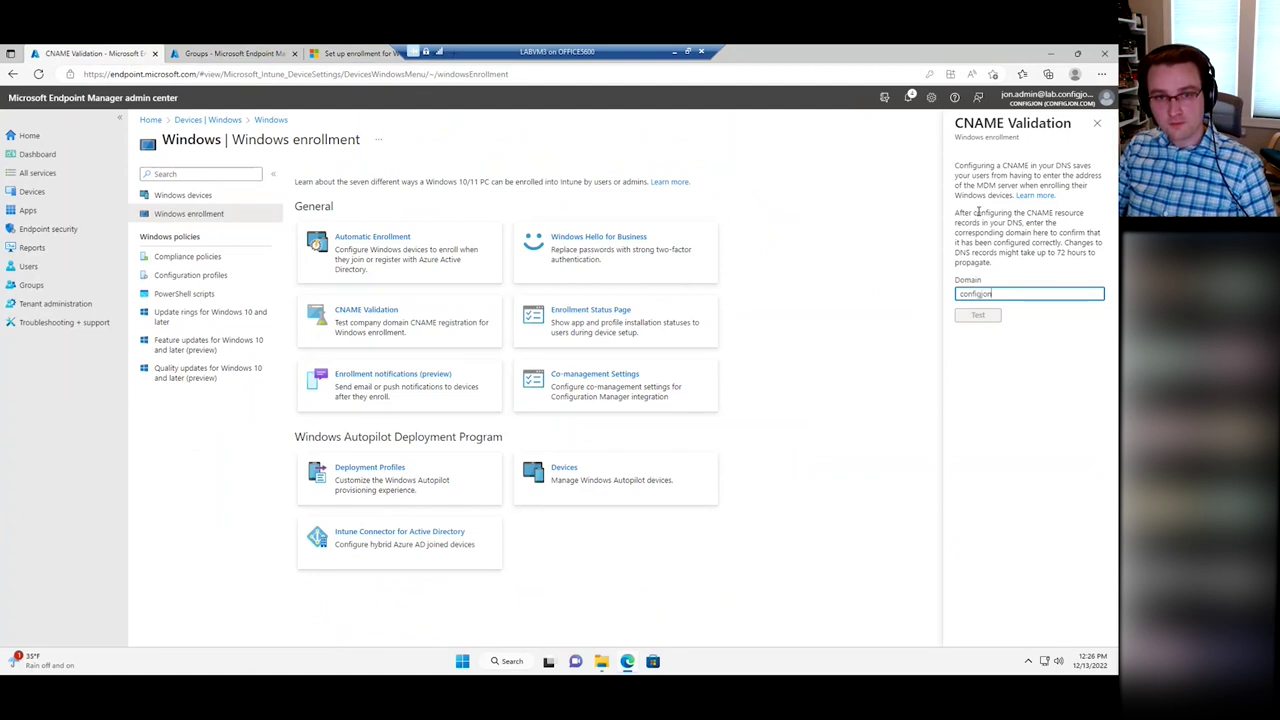
left_click(978, 315)
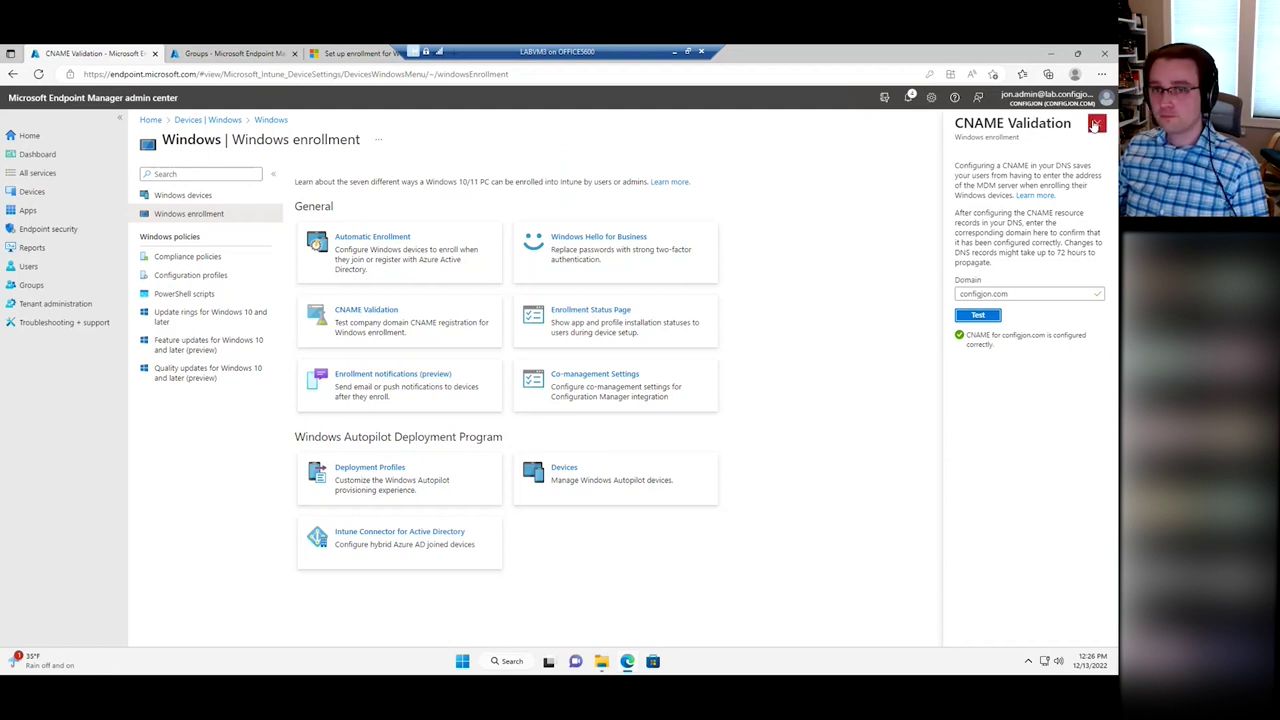
left_click(1095, 124)
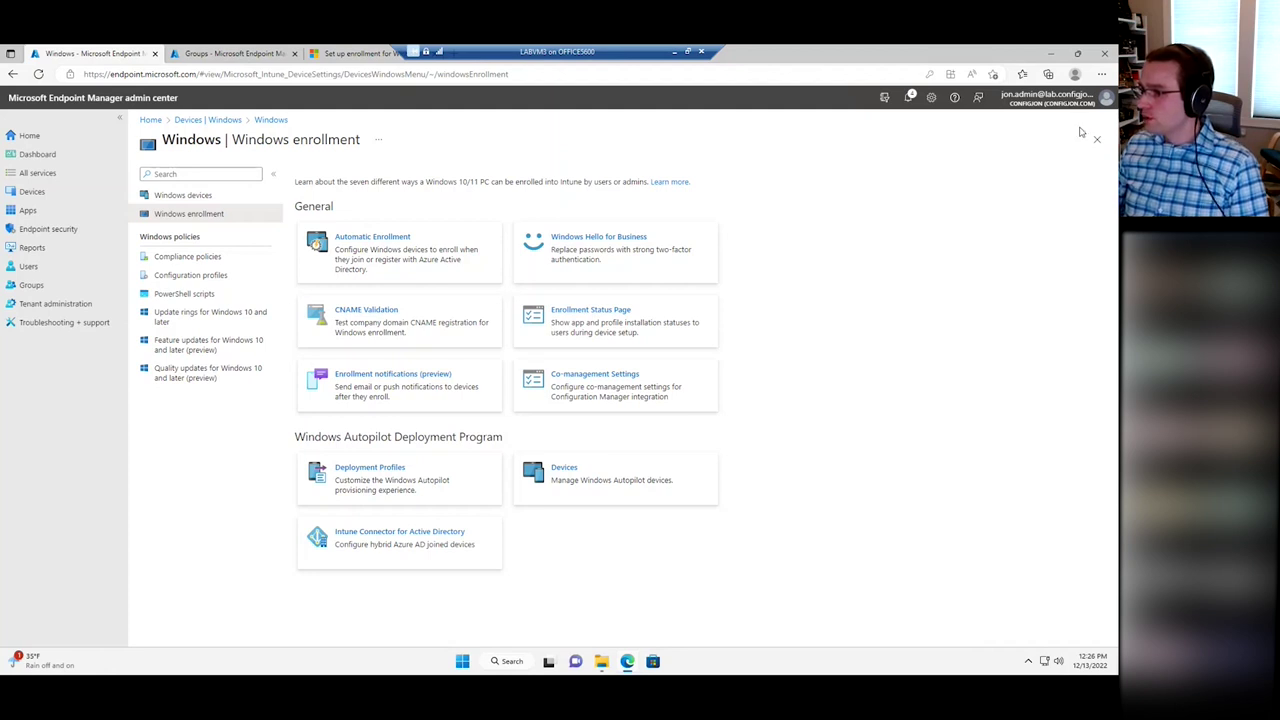
- Go to Enrollment device platform restrictions and view the All Users restriction's properties
left_click(211, 118)
left_click(170, 409)
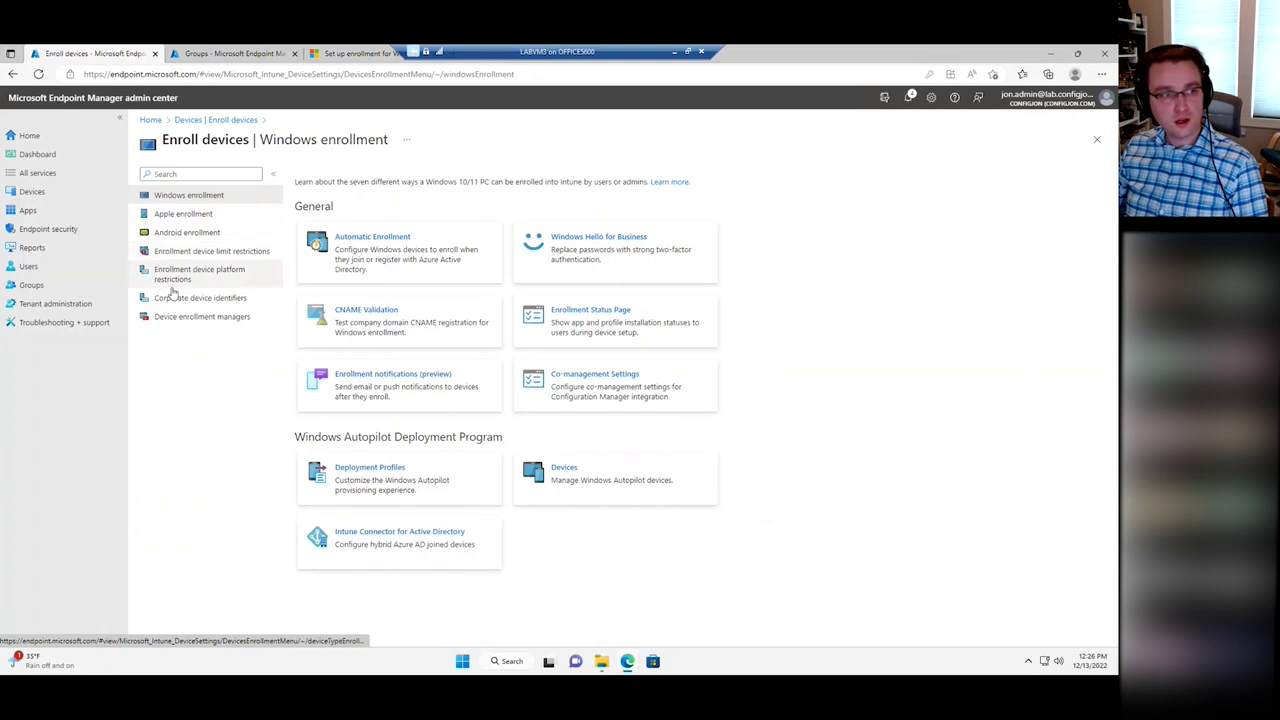
left_click(229, 278)
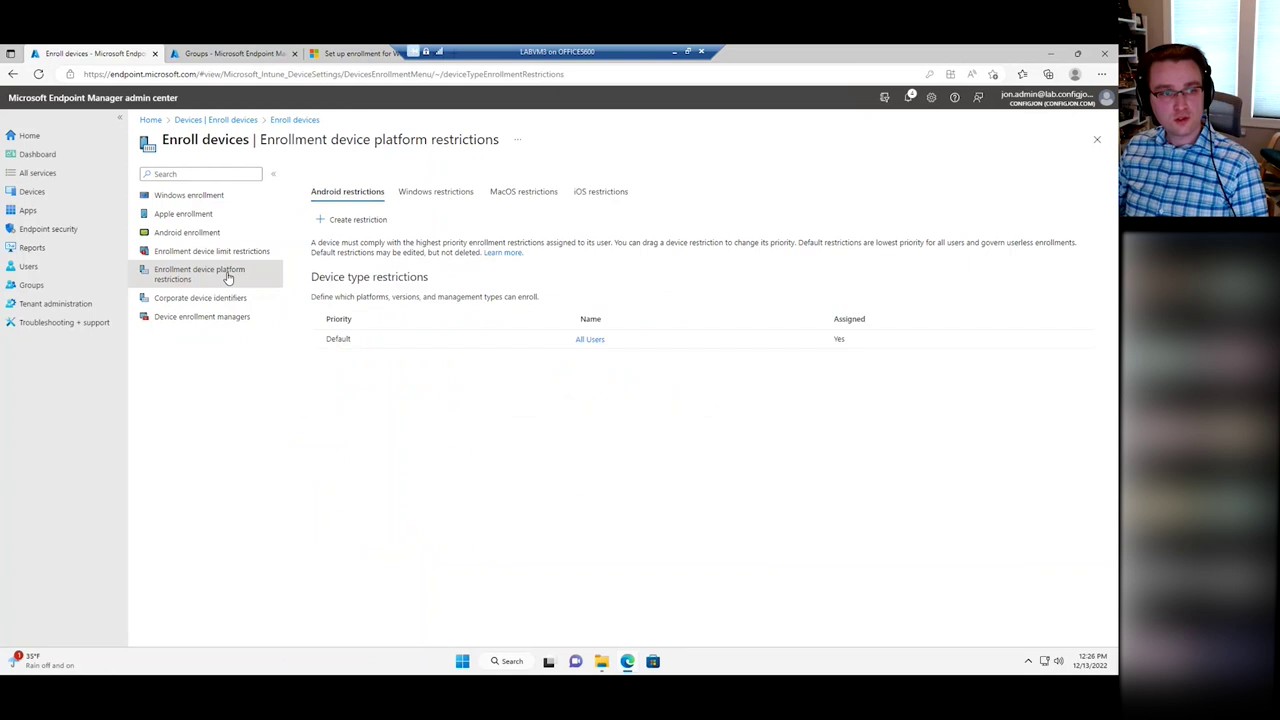
left_click(591, 340)
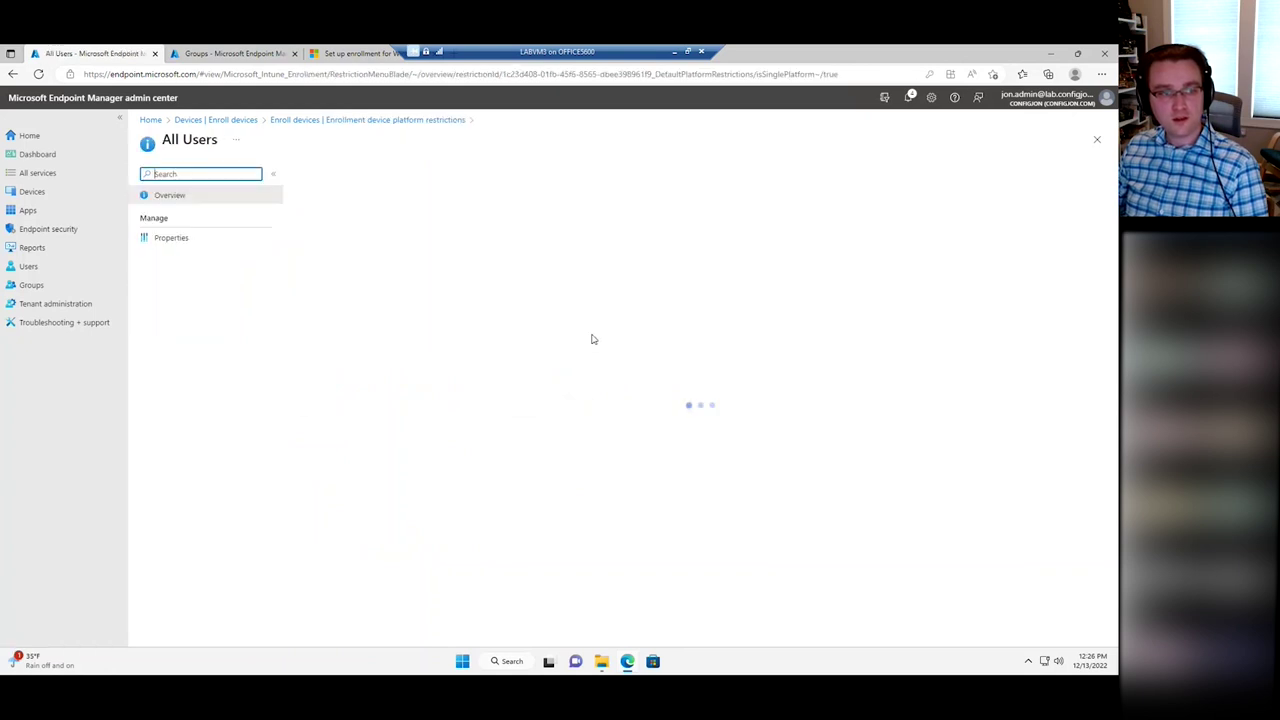
left_click(245, 240)
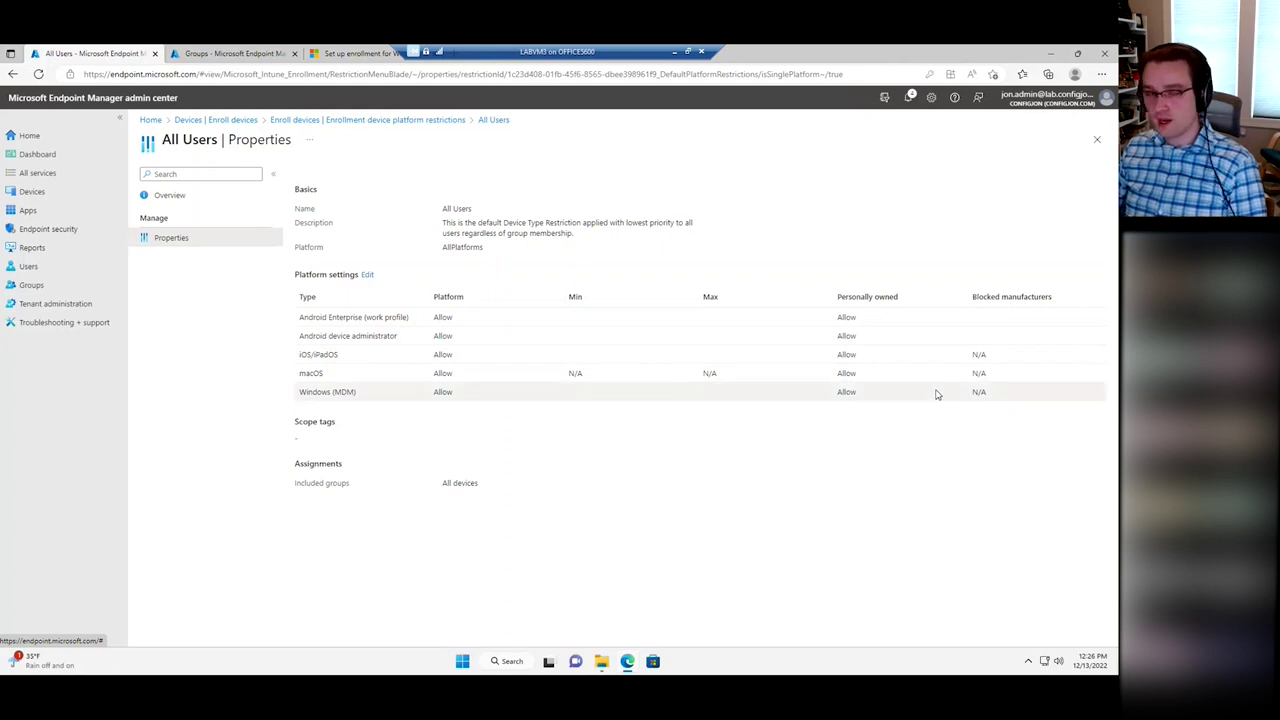
- Set Windows (MDM) personally owned devices to Block in the All Users platform settings and save
left_click(367, 275)
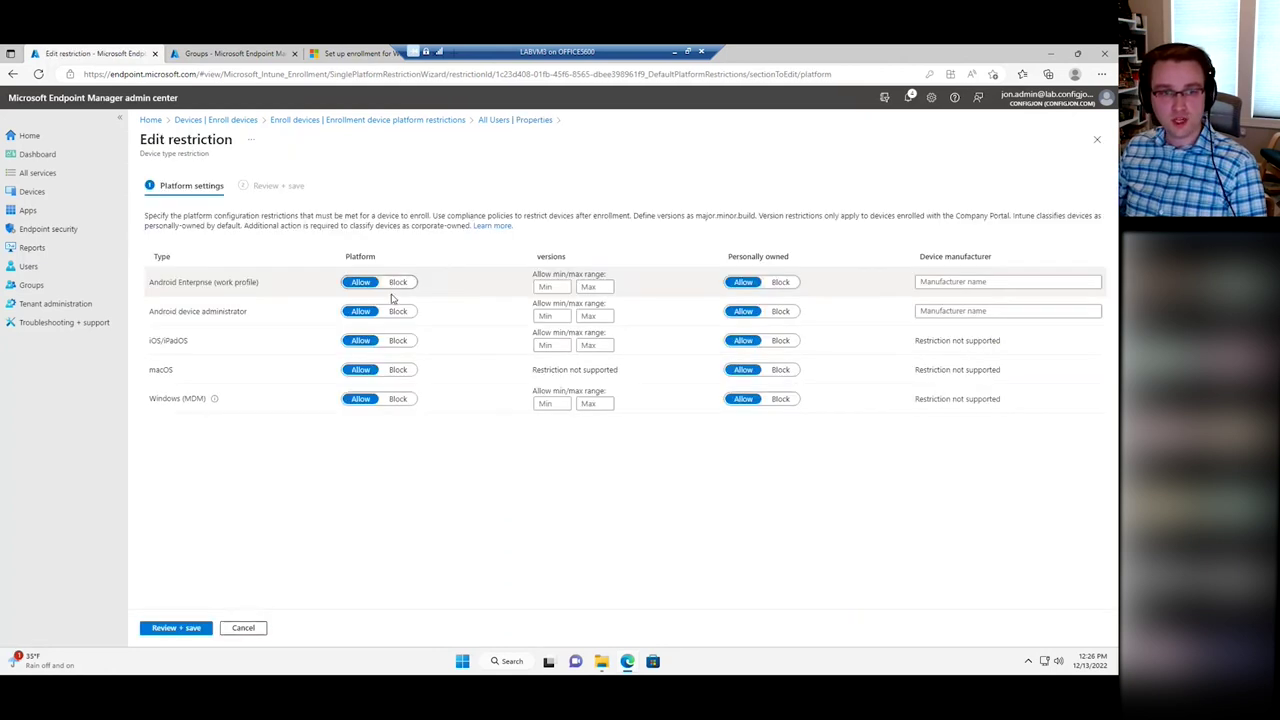
left_click(781, 399)
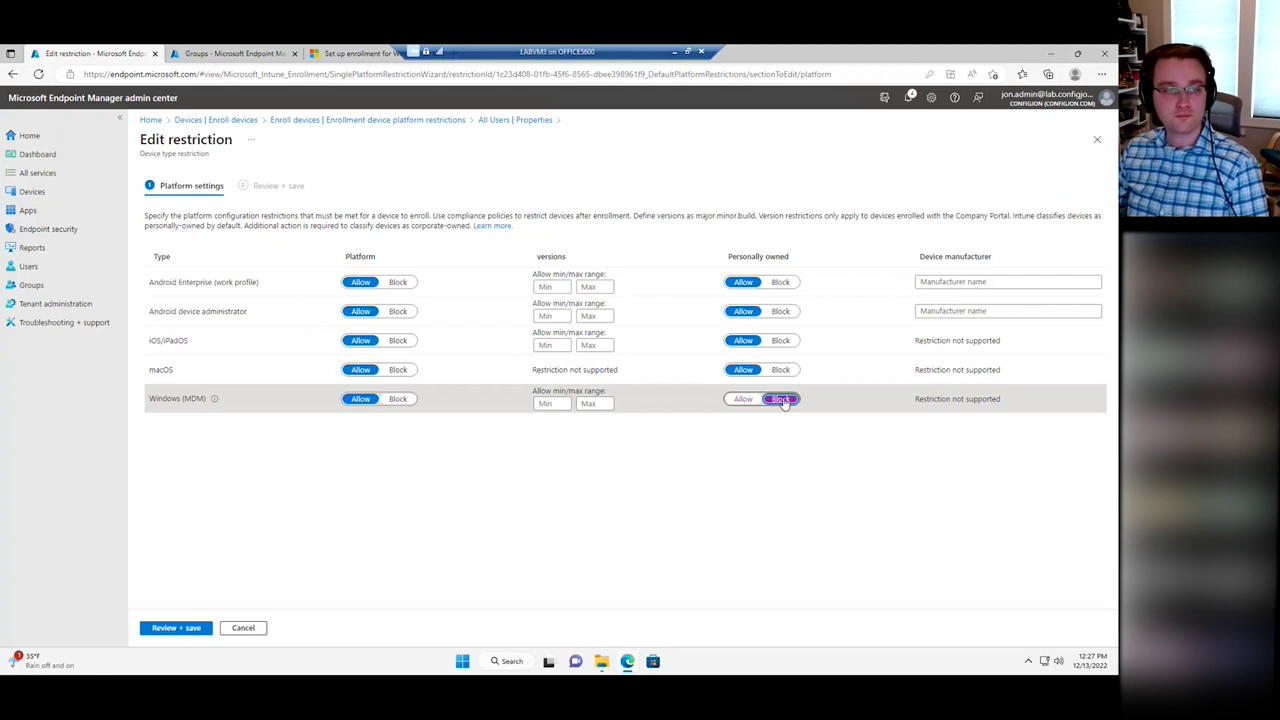
left_click(168, 630)
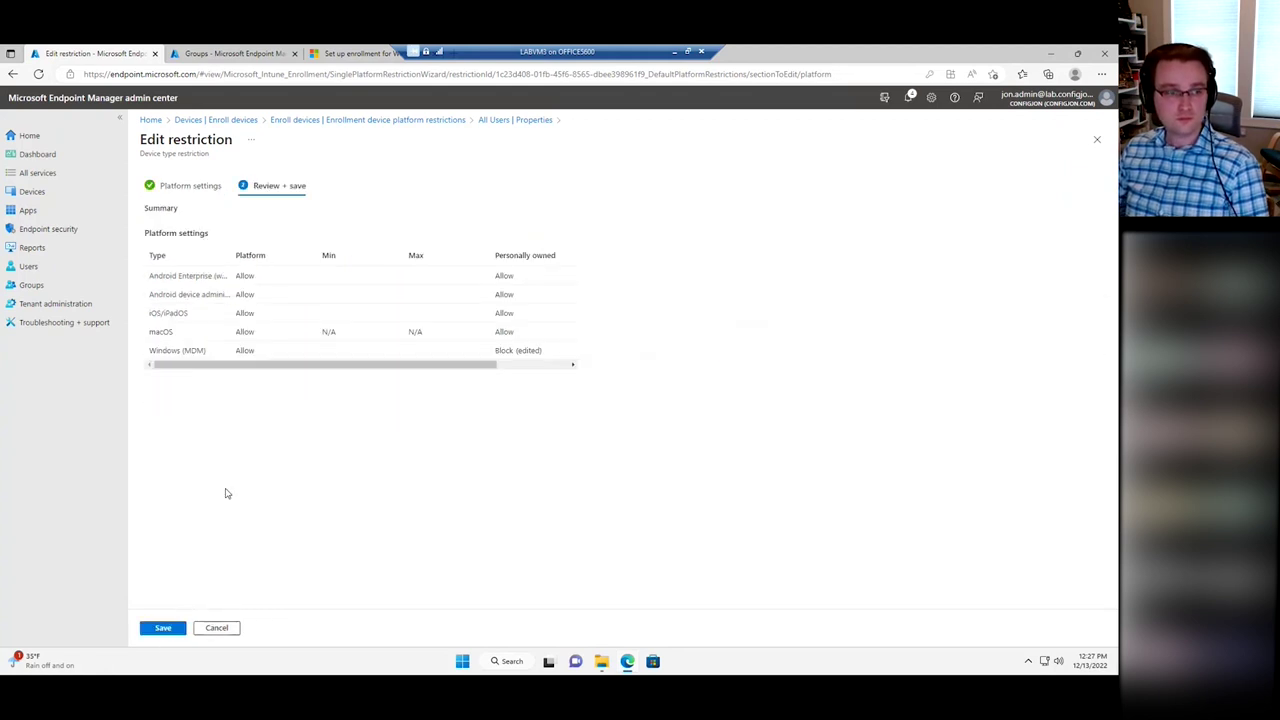
left_click(166, 628)
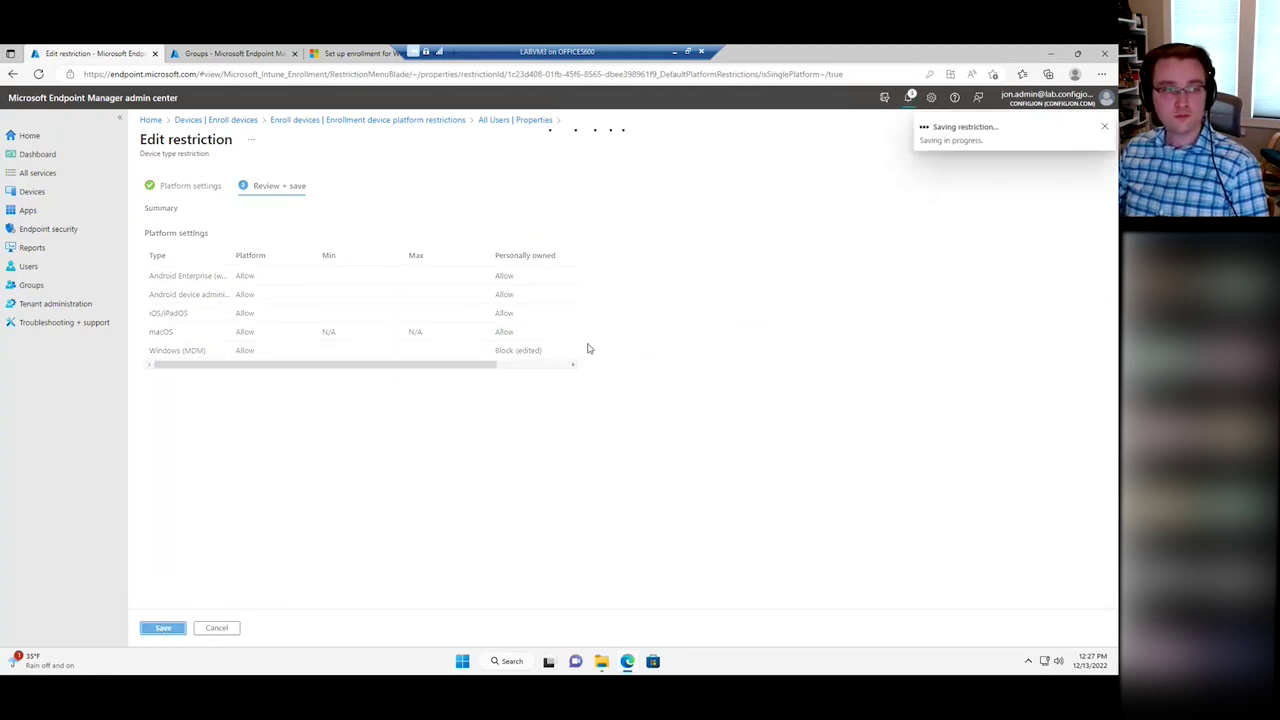
left_click(200, 124)
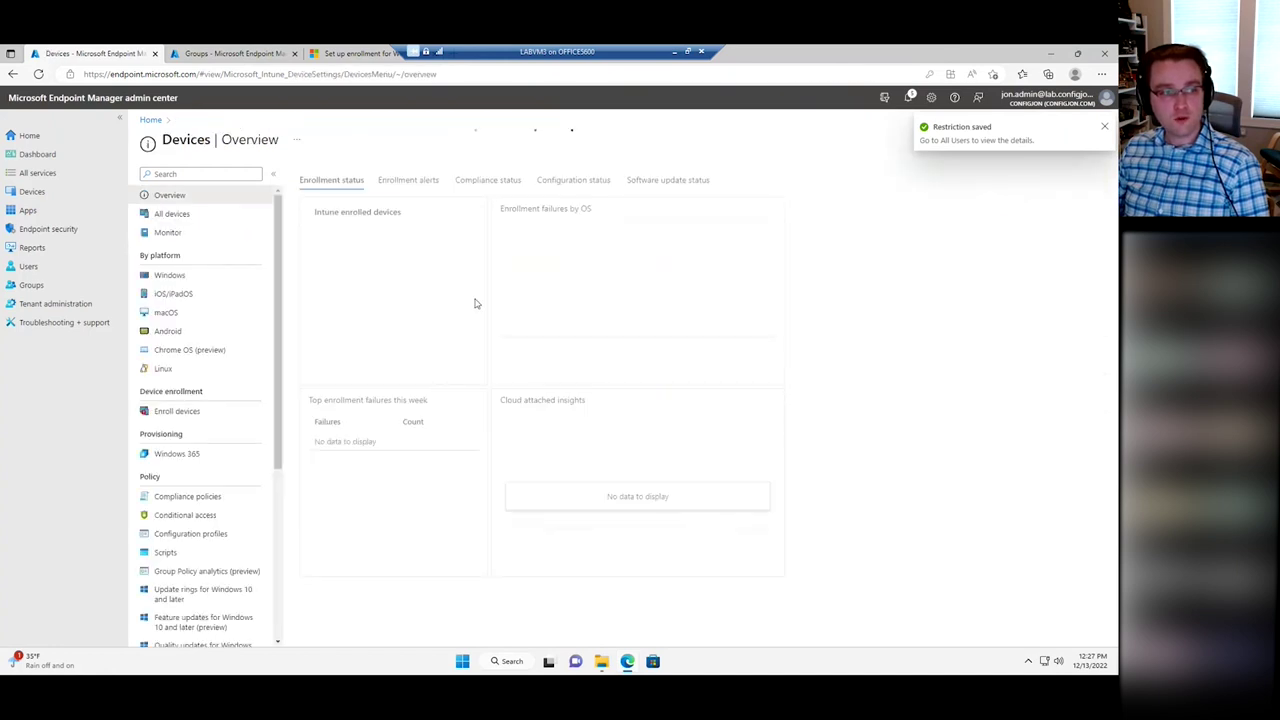
- Check Enrollment device limit restrictions, showing the default 15-device limit for all users
left_click(174, 410)
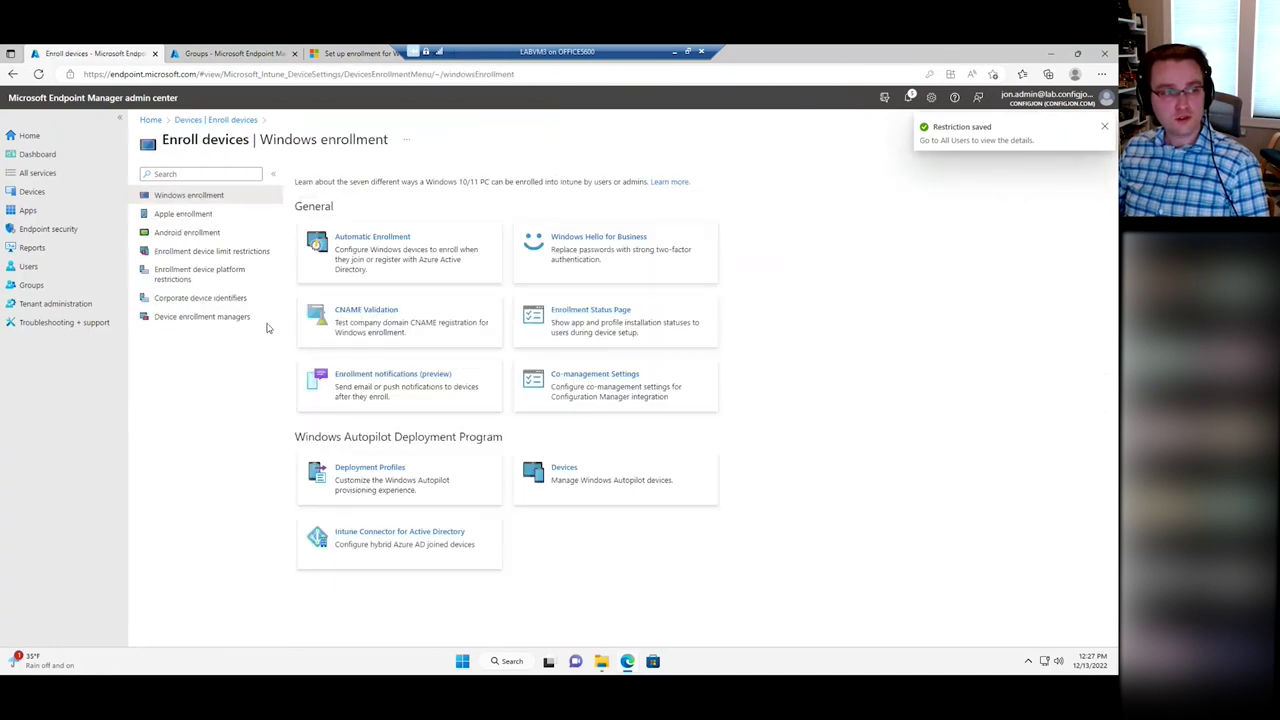
left_click(242, 251)
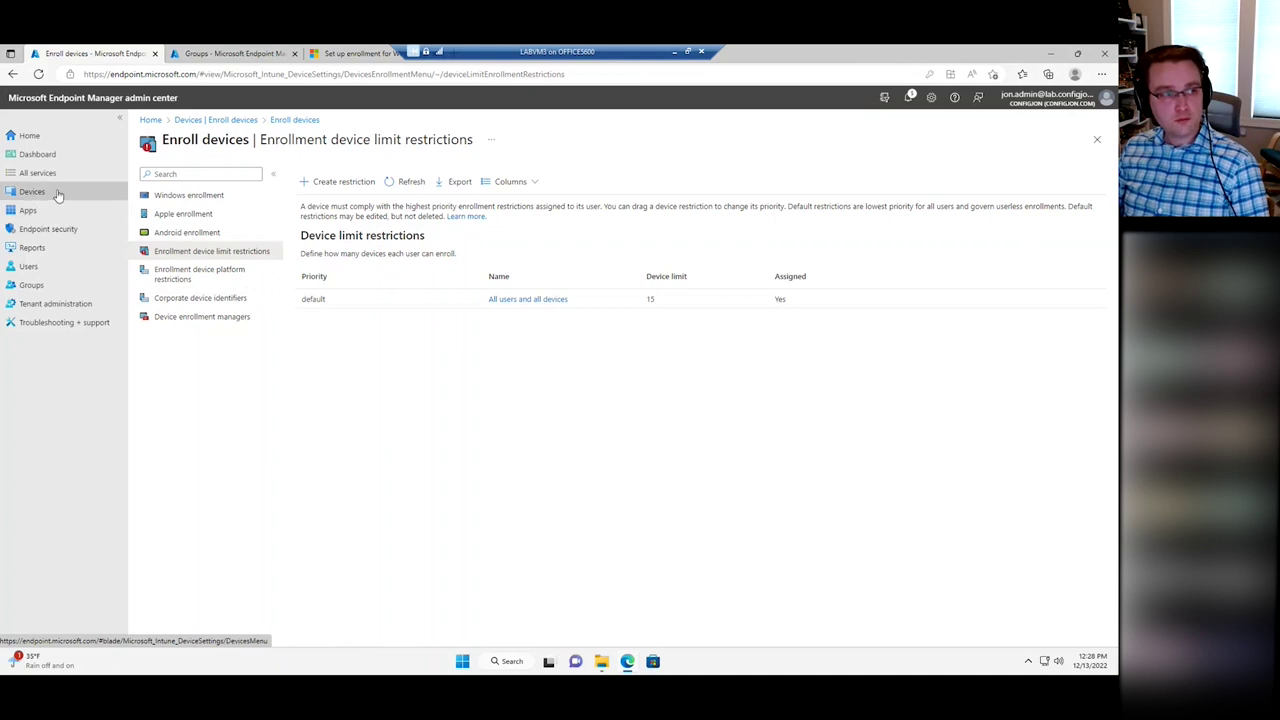
left_click(35, 307)
- Browse the Customization policy in edit mode without saving, then return to Devices
left_click(205, 452)
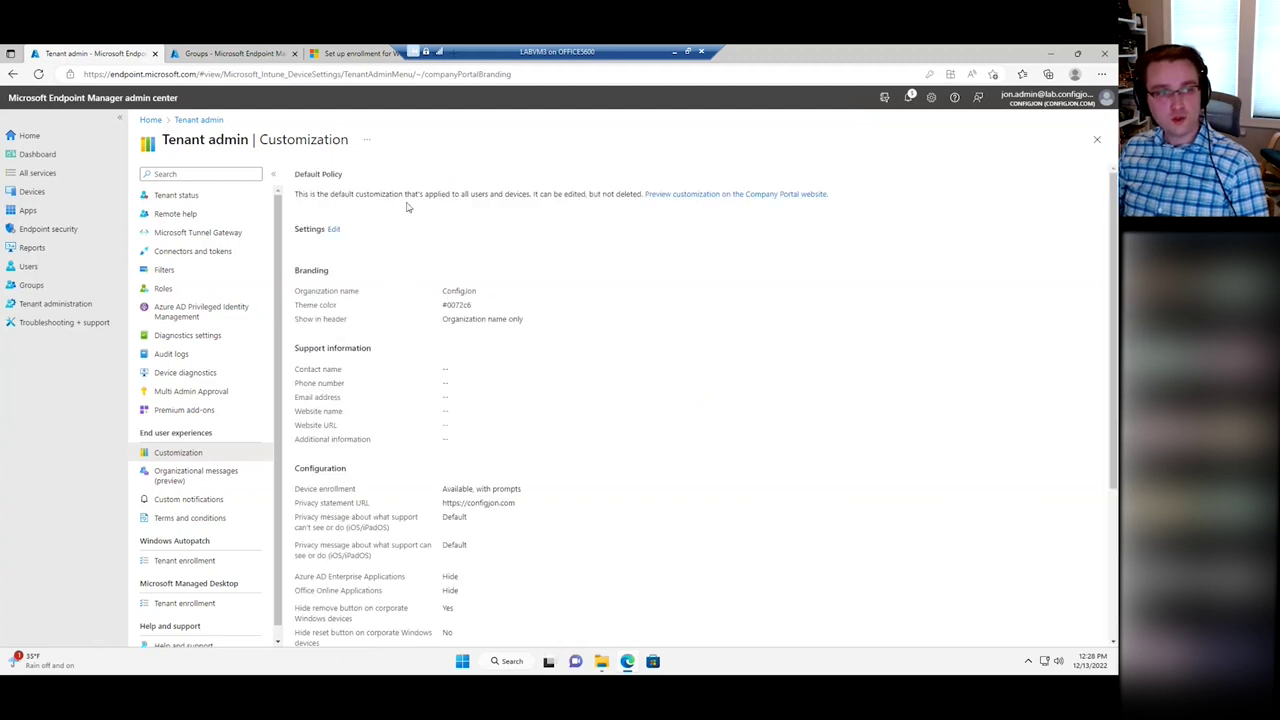
left_click(334, 229)
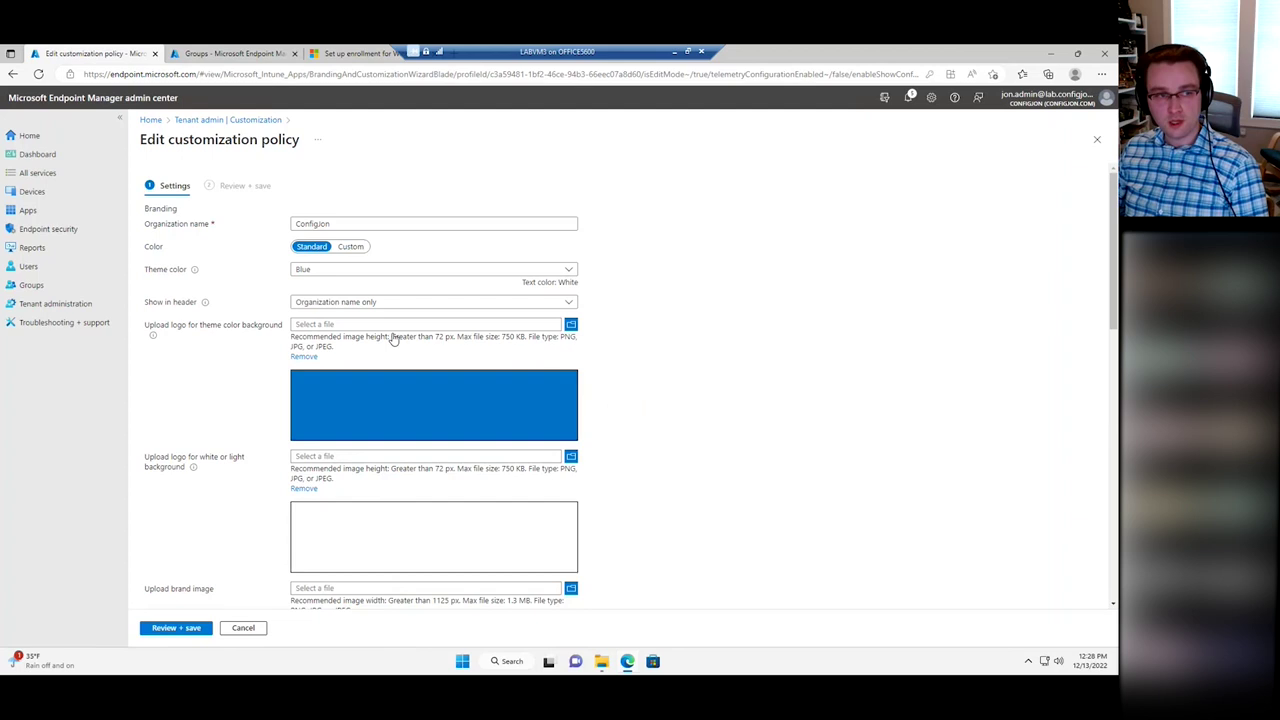
scroll(409, 443, "down", 8)
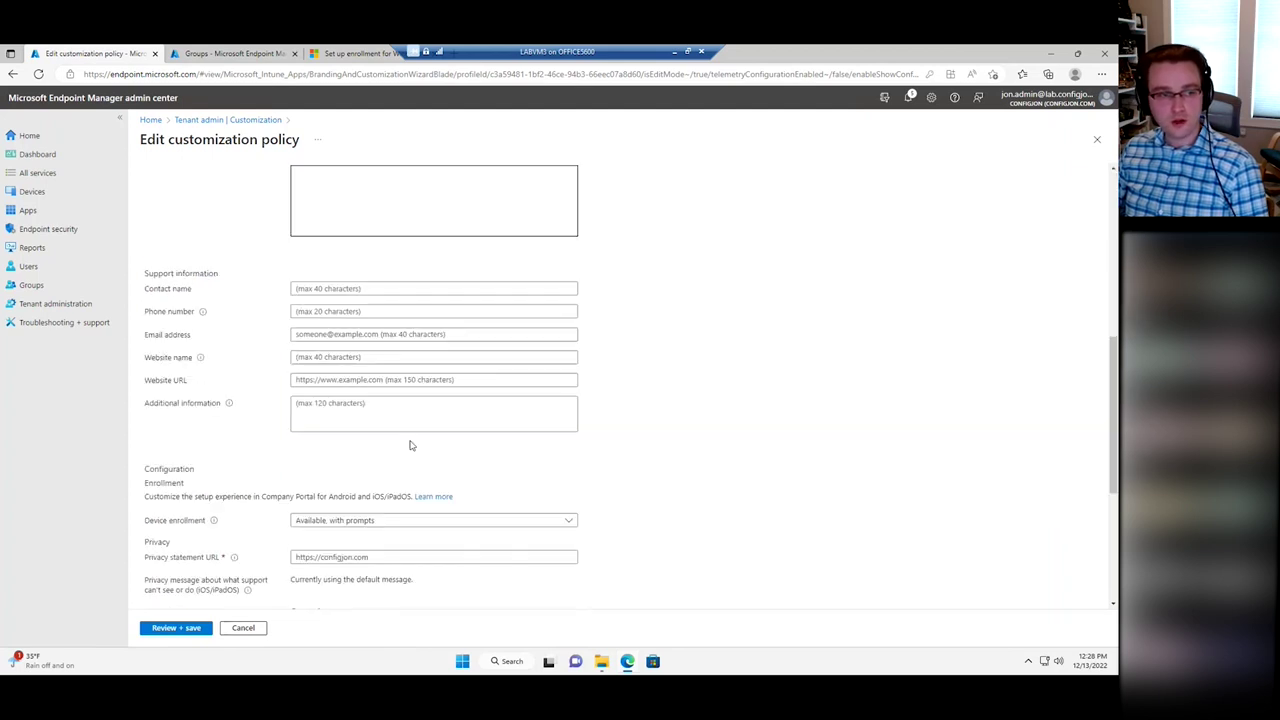
scroll(397, 422, "down", 1)
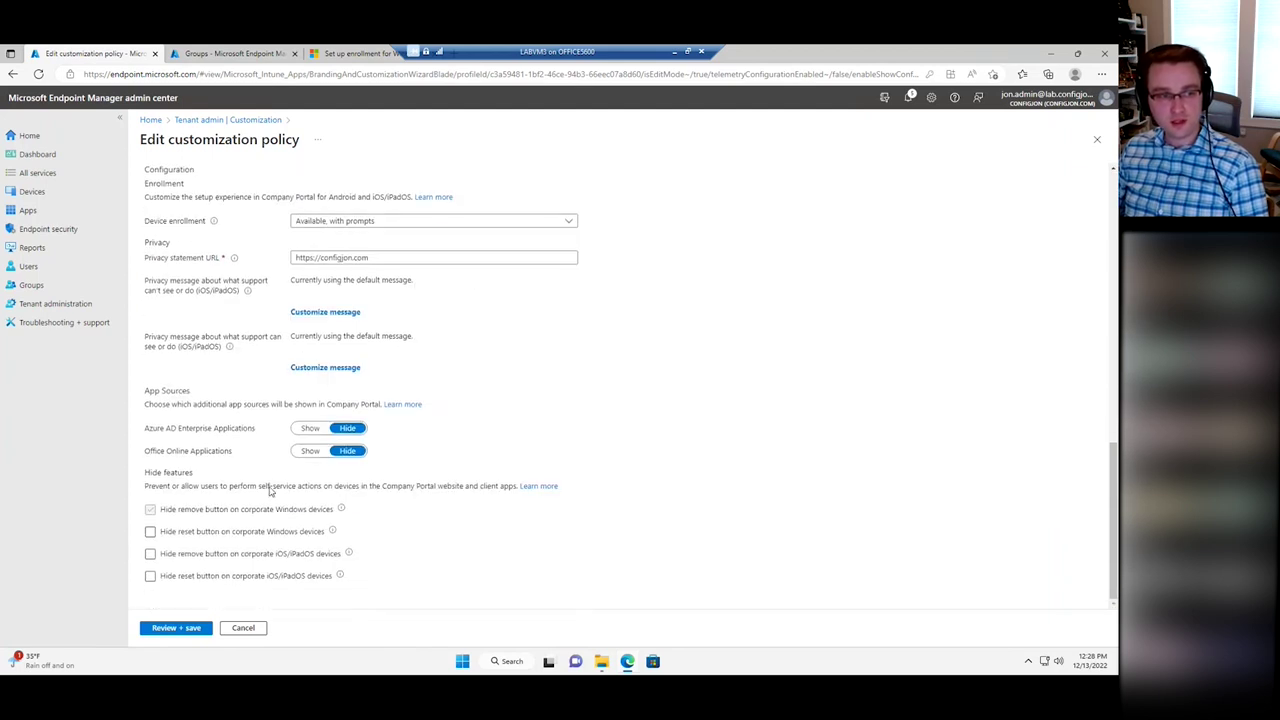
scroll(395, 444, "up", 5)
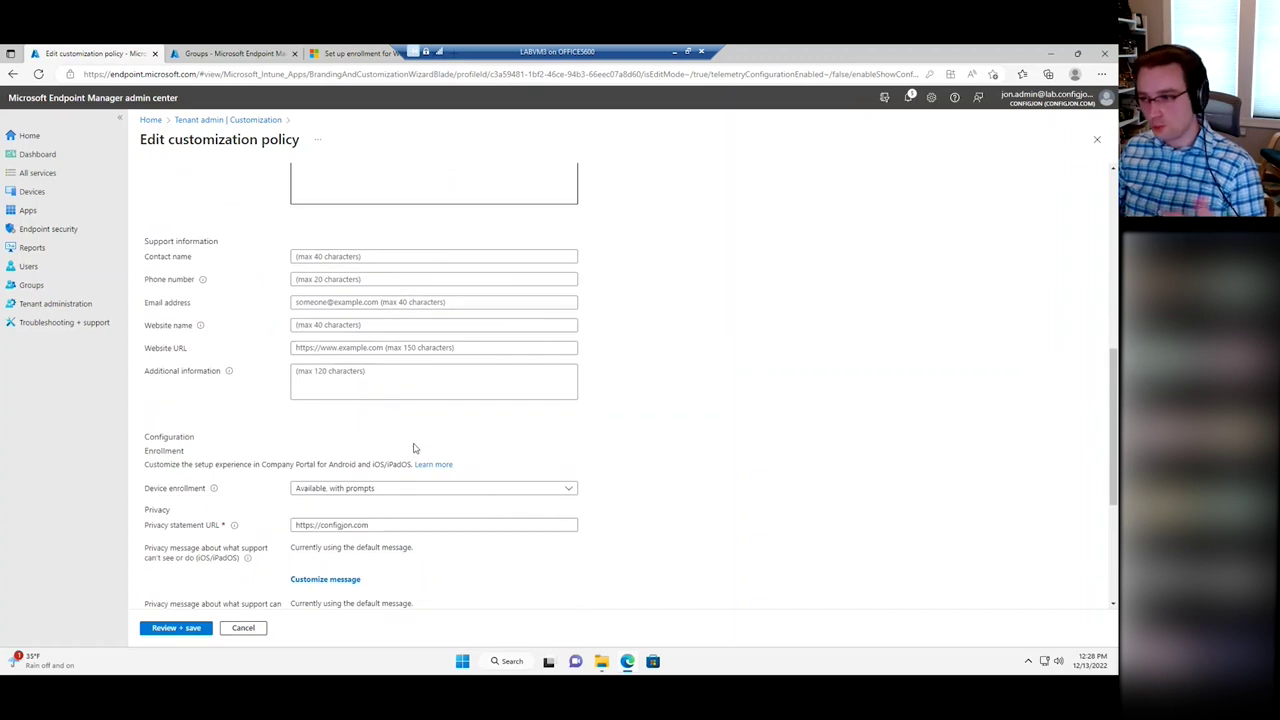
scroll(507, 432, "up", 4)
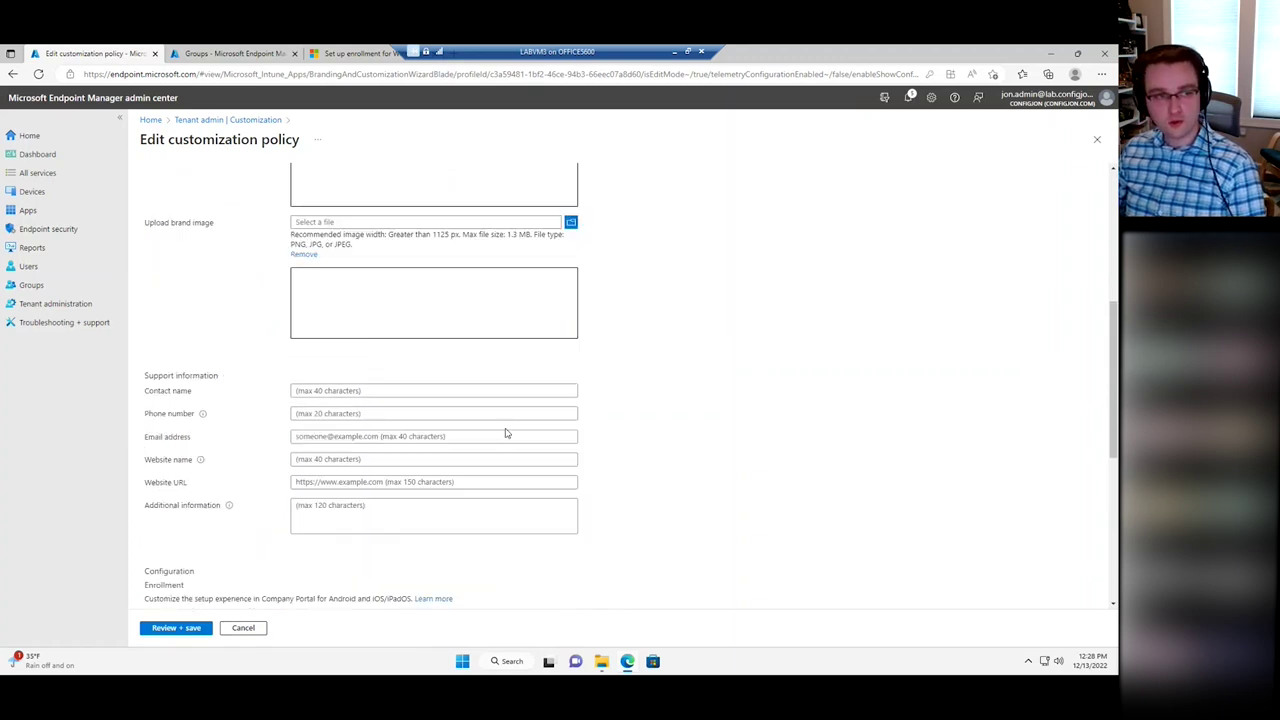
scroll(507, 432, "up", 3)
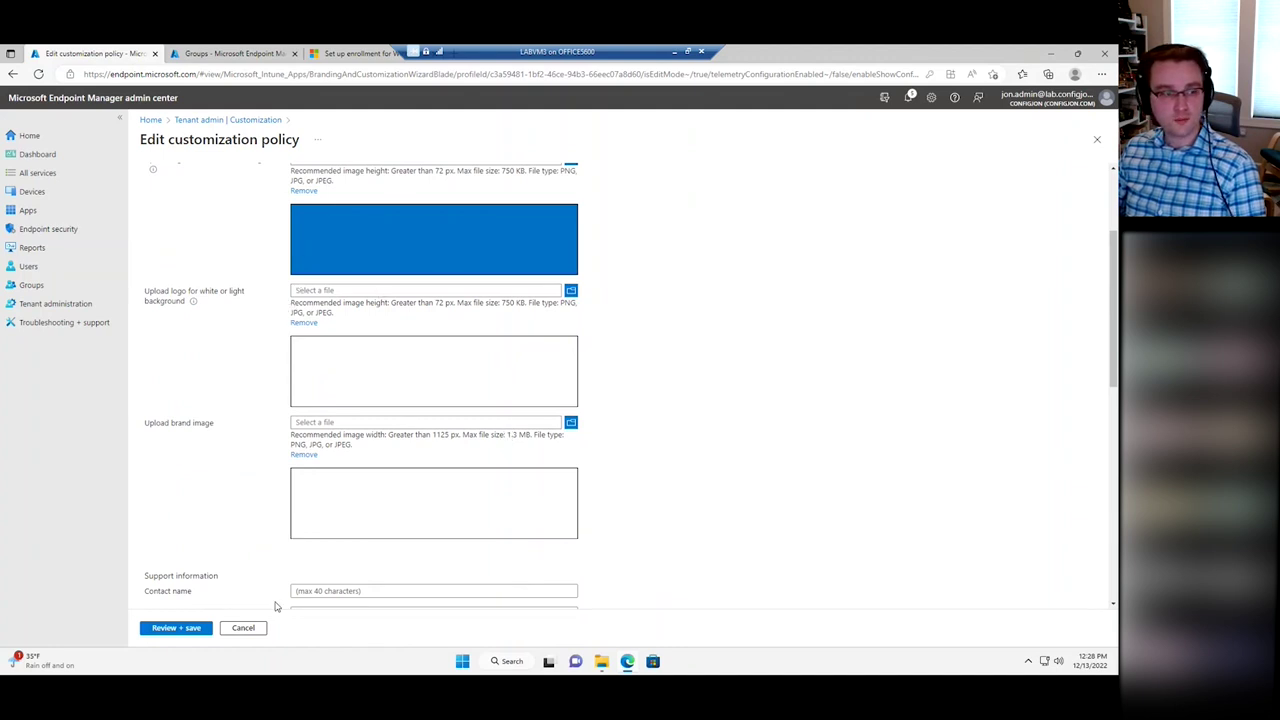
left_click(71, 193)
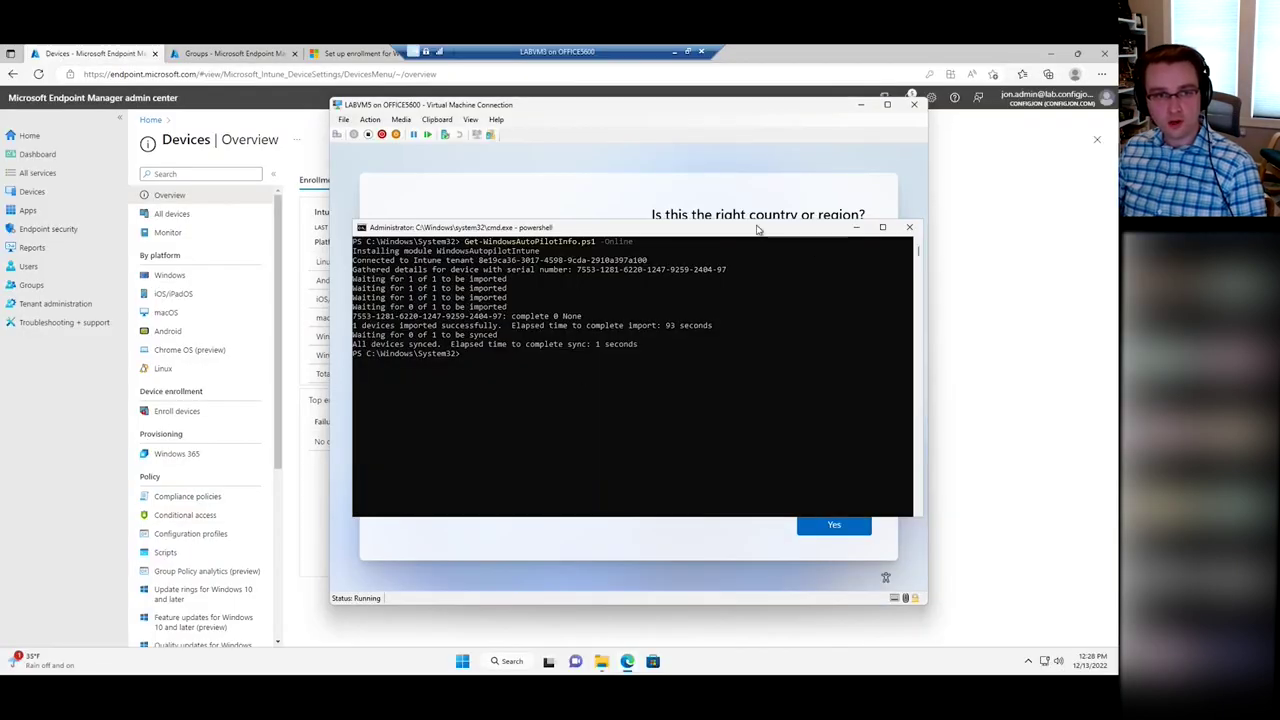
- Reboot the VM immediately with shutdown /r /t 0 so Autopilot starts
type("shutdow")
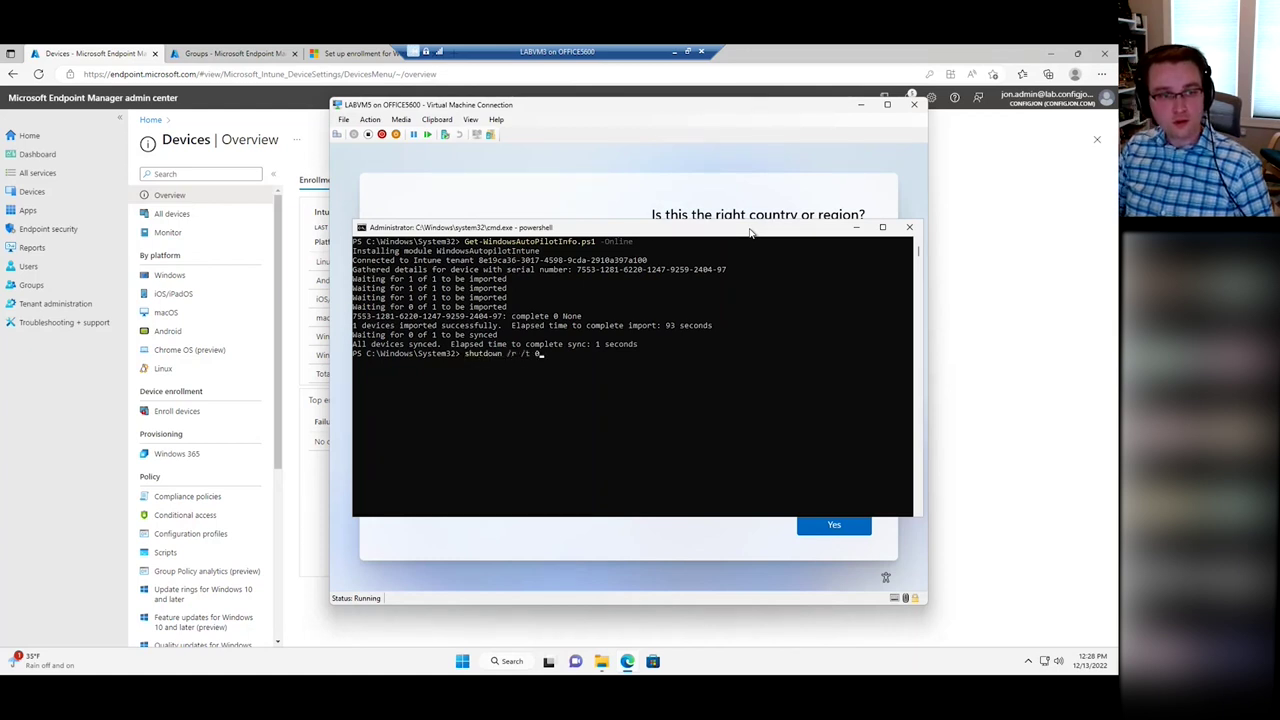
type("n /r /t 0")
key("Return")
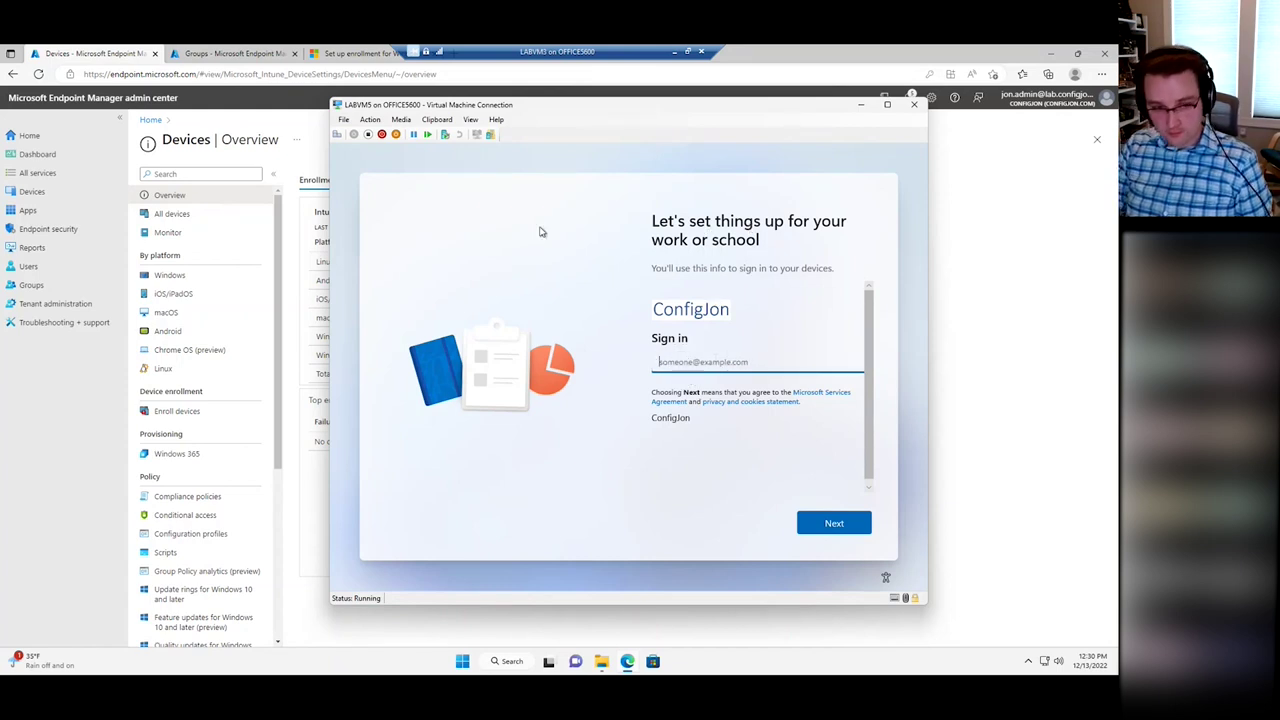
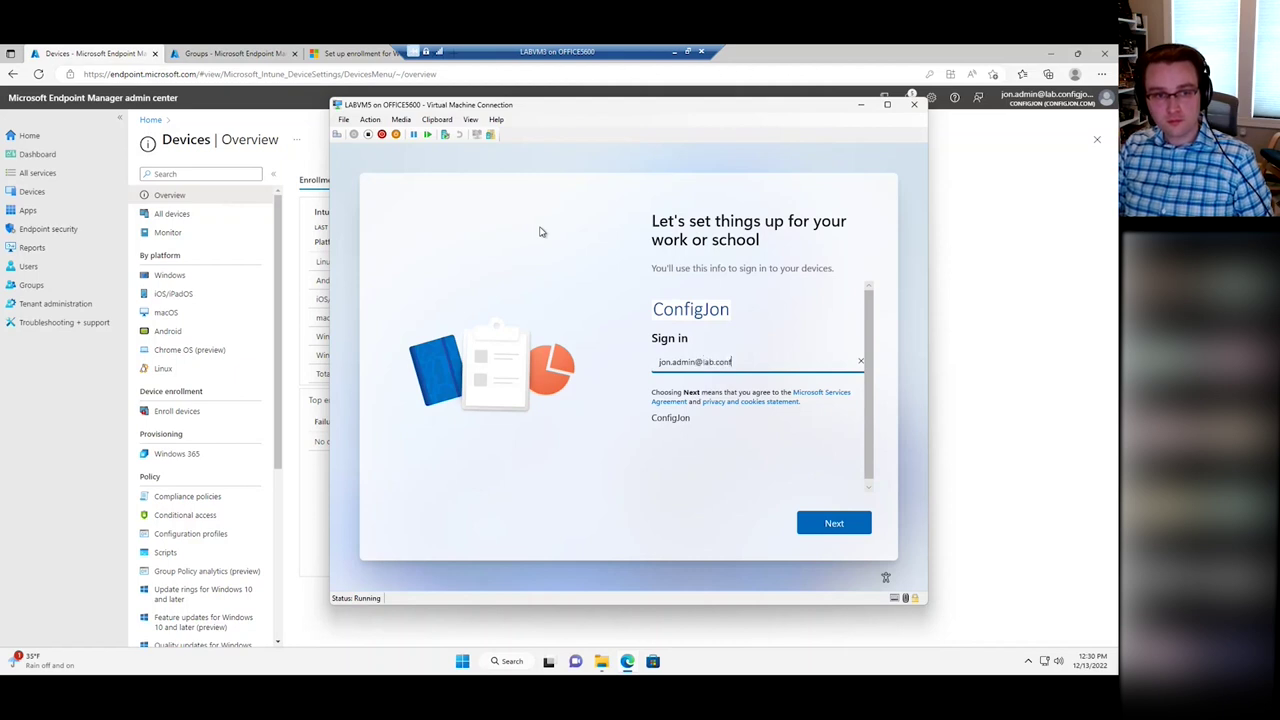
- Sign in with the work account's e-mail address and password
key("Return")
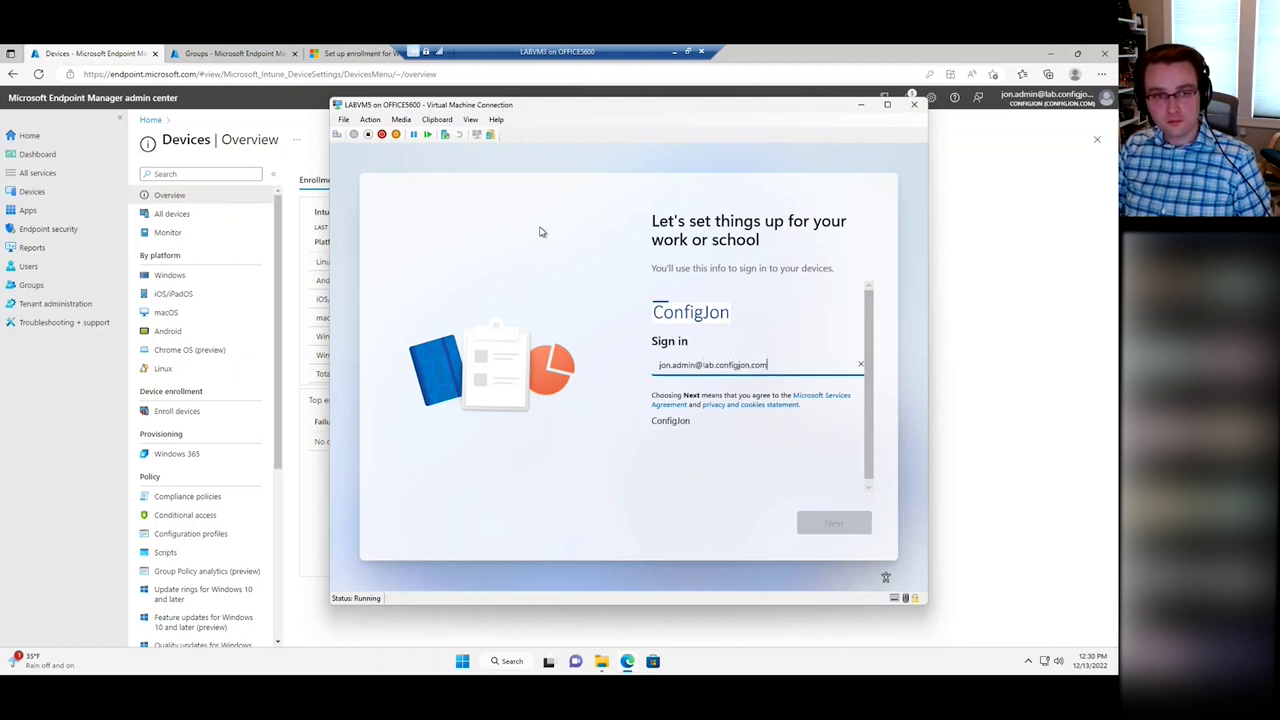
type("••")
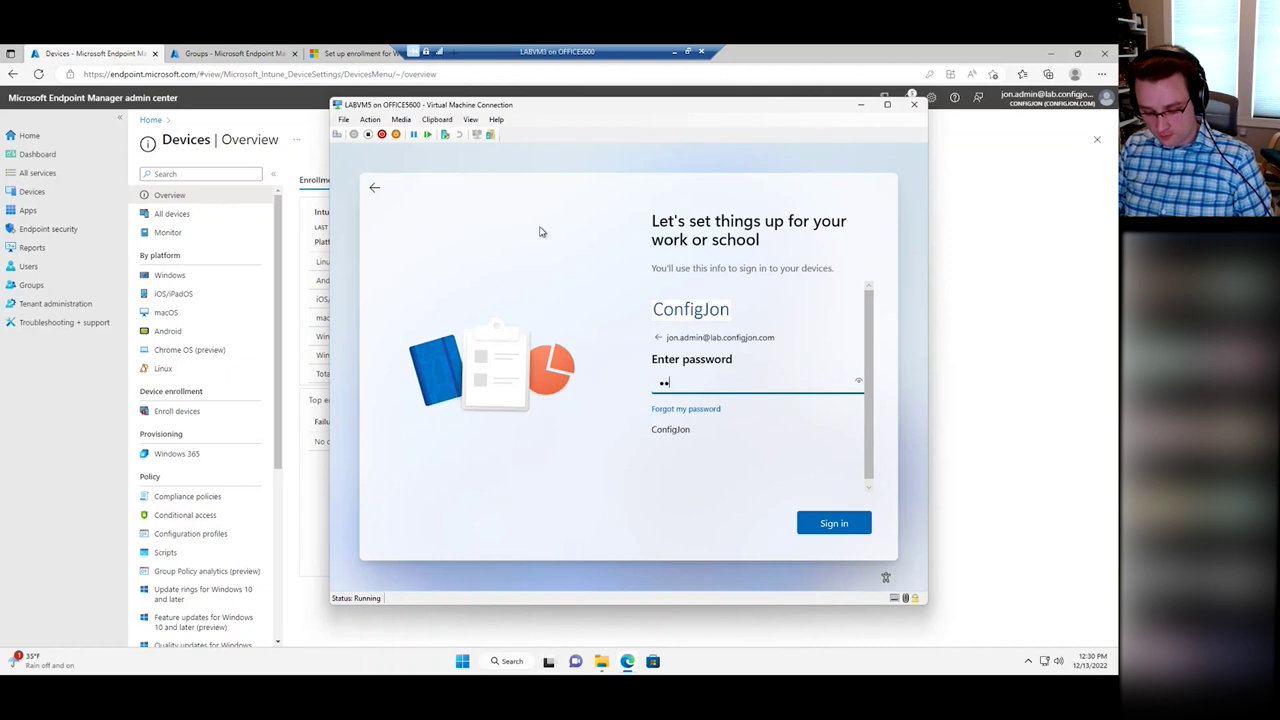
type("••••••••••")
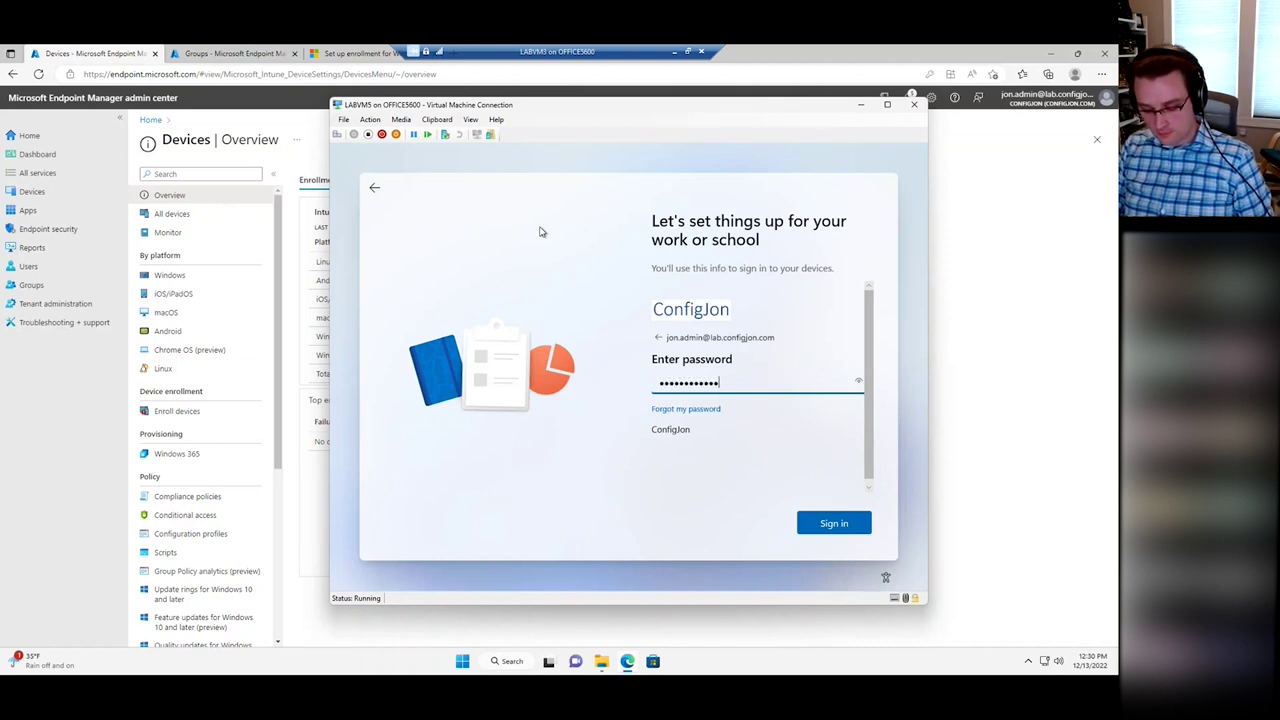
type("••••••")
key("Return")
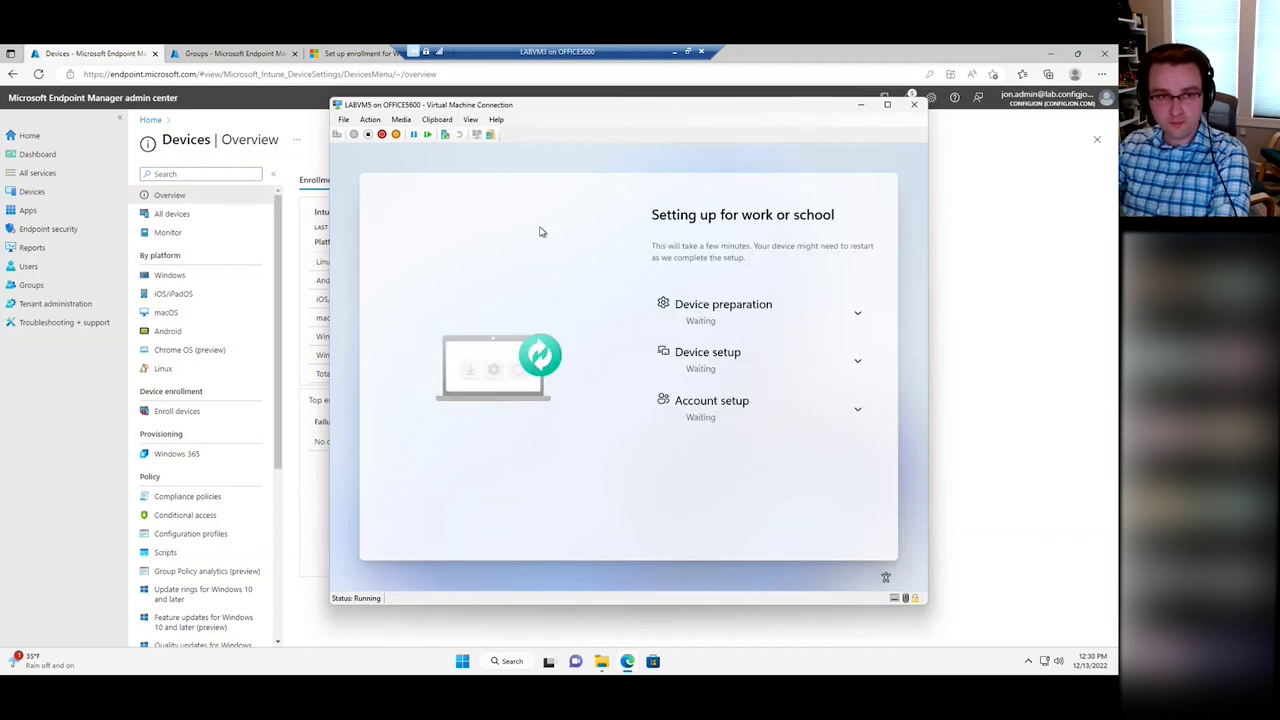
- Inspect the Device preparation and Device setup progress, then show Configuration info in Autopilot diagnostics
left_click(857, 316)
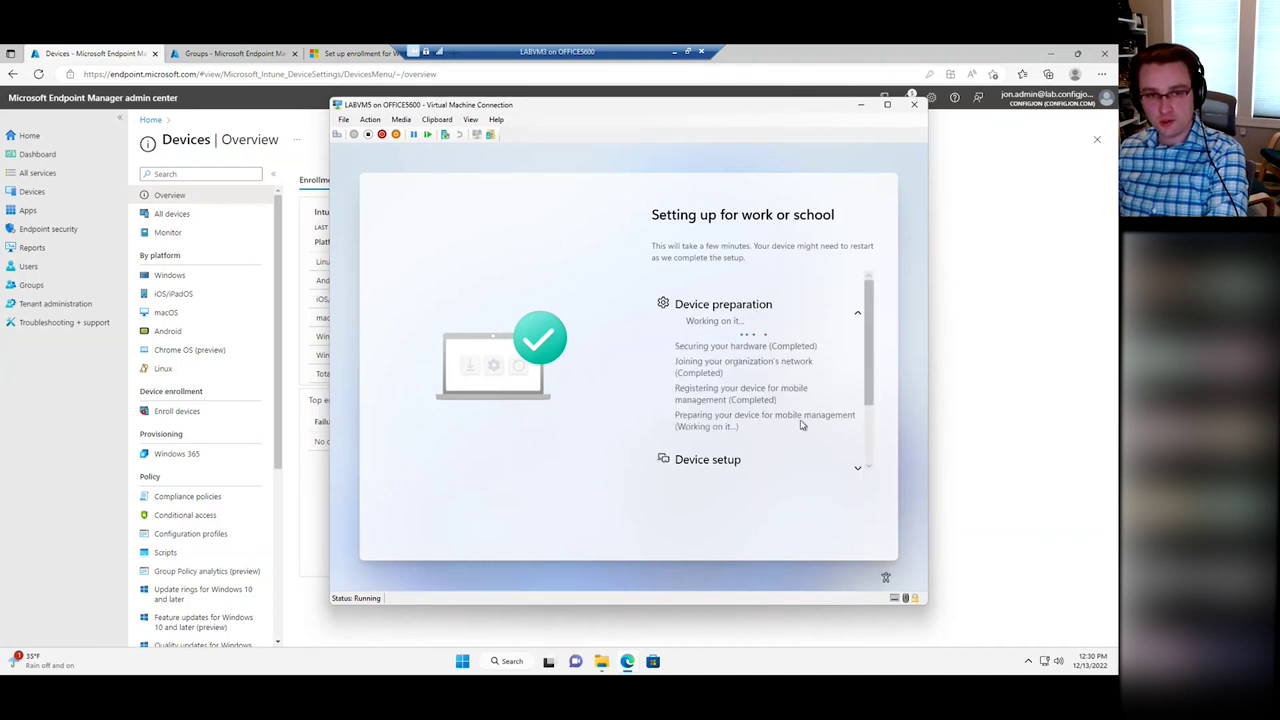
left_click(857, 313)
left_click(858, 364)
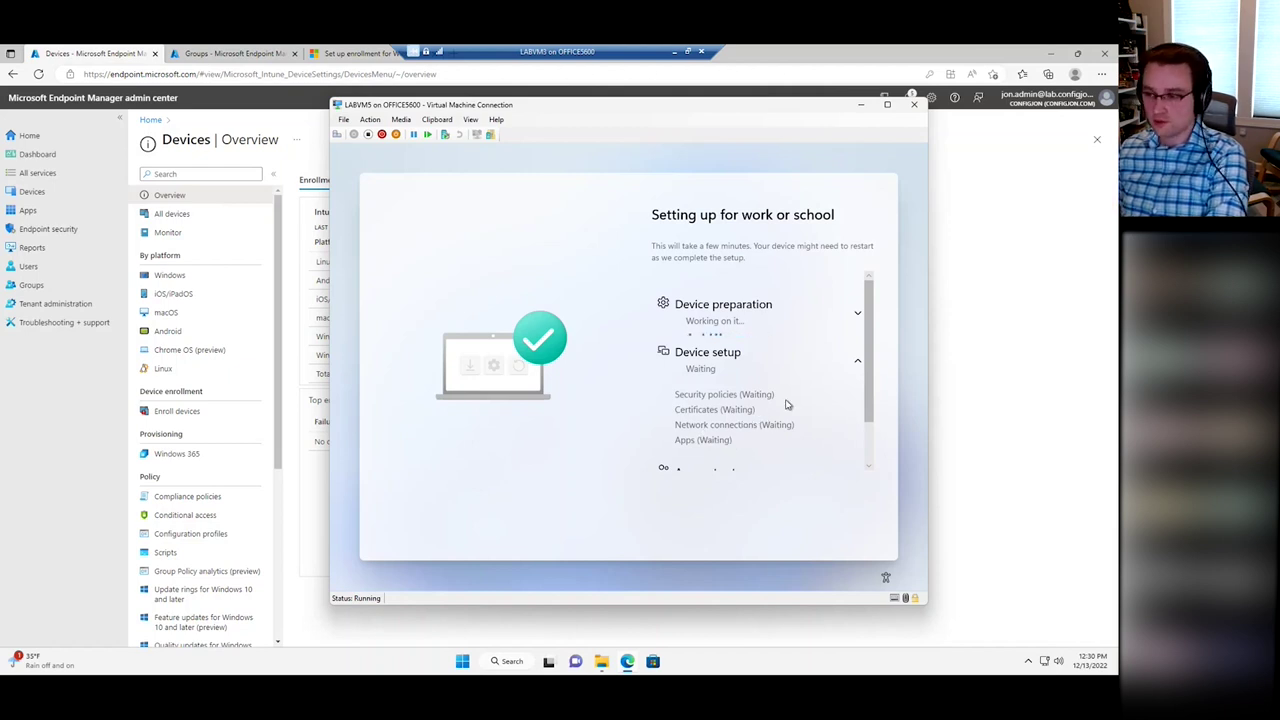
scroll(794, 385, "down", 2)
scroll(810, 378, "up", 2)
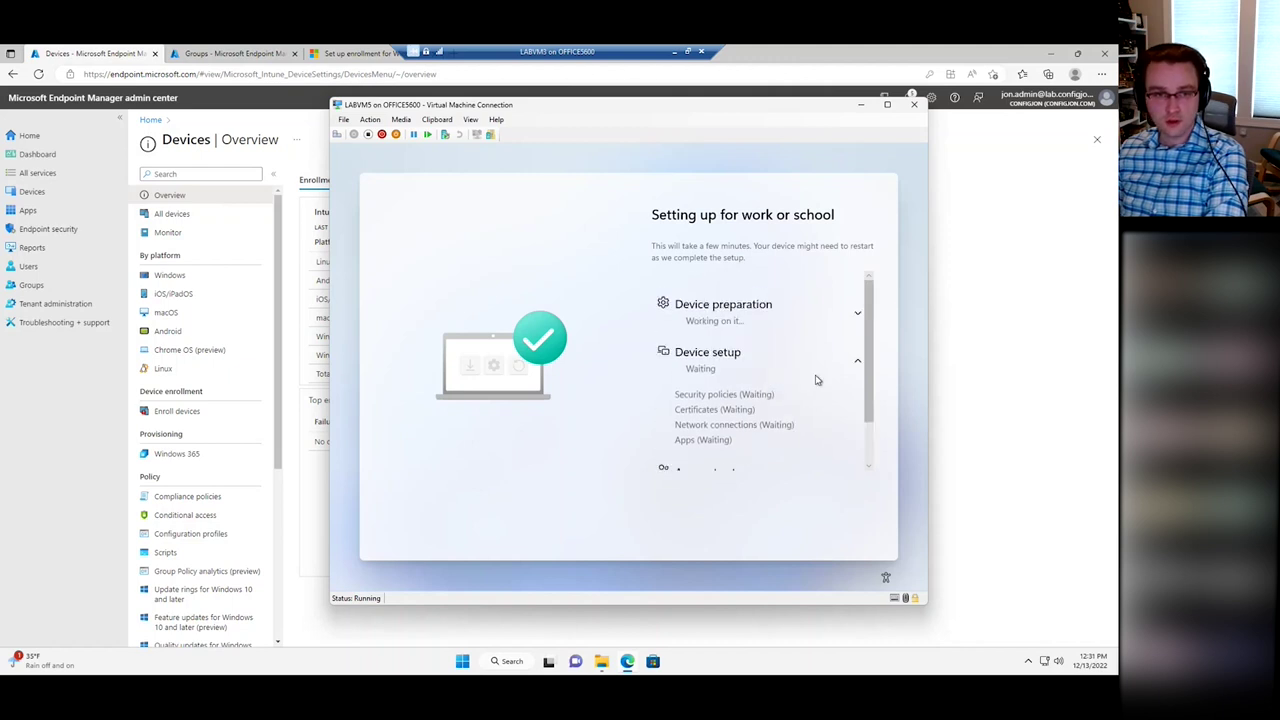
left_click(860, 363)
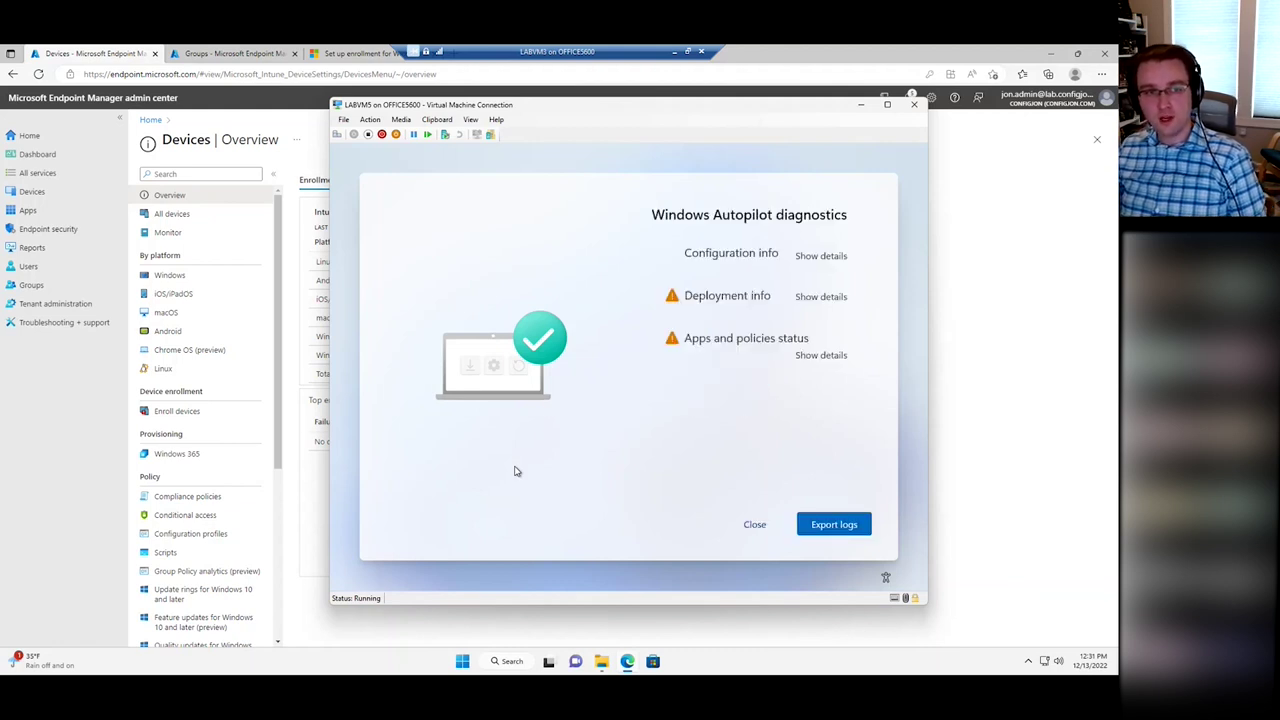
left_click(825, 255)
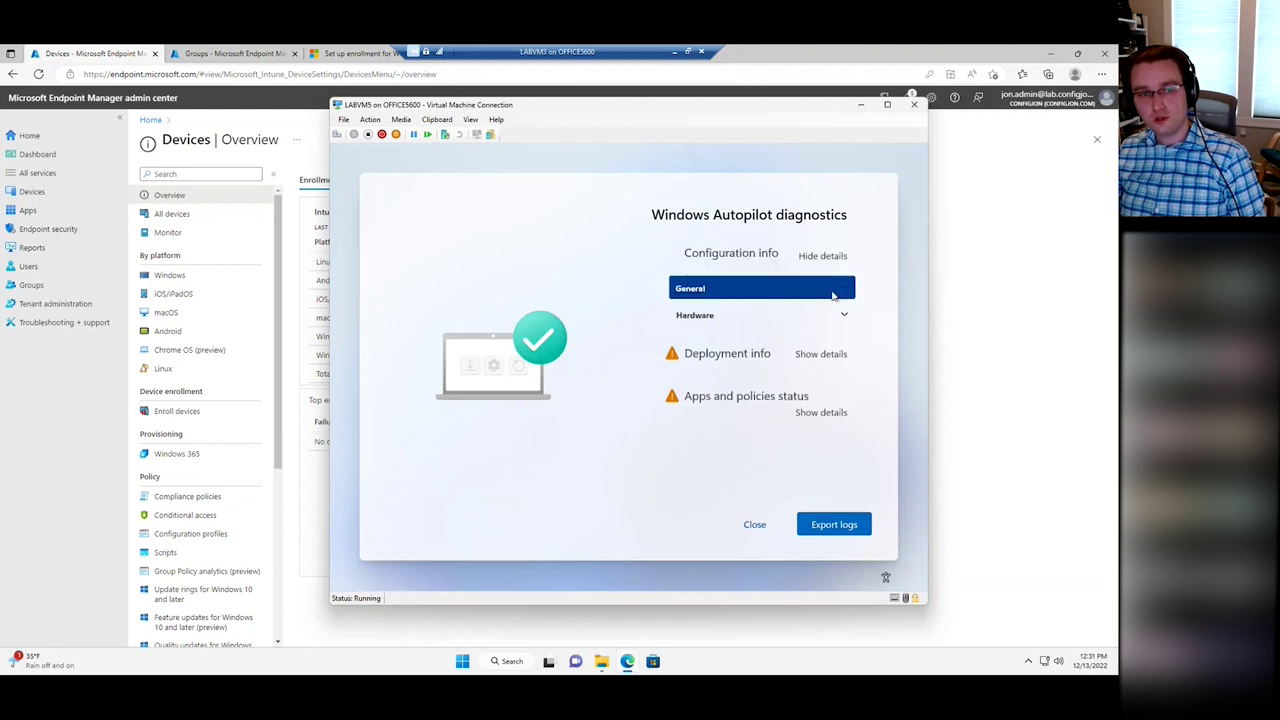
- Expand and collapse the General device and Hardware details under Configuration info
left_click(832, 295)
left_click(843, 397)
left_click(845, 397)
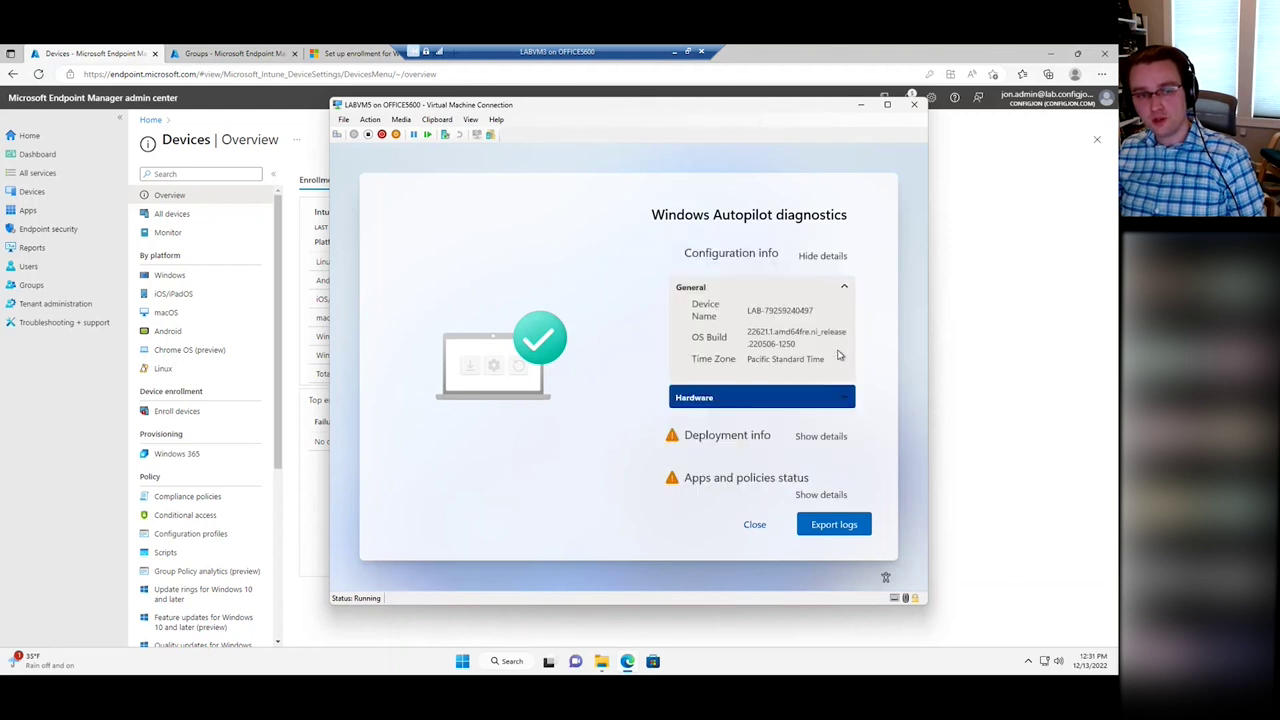
left_click(843, 288)
- Review the Deployment info details, then close Autopilot diagnostics and move the VM window aside
left_click(836, 355)
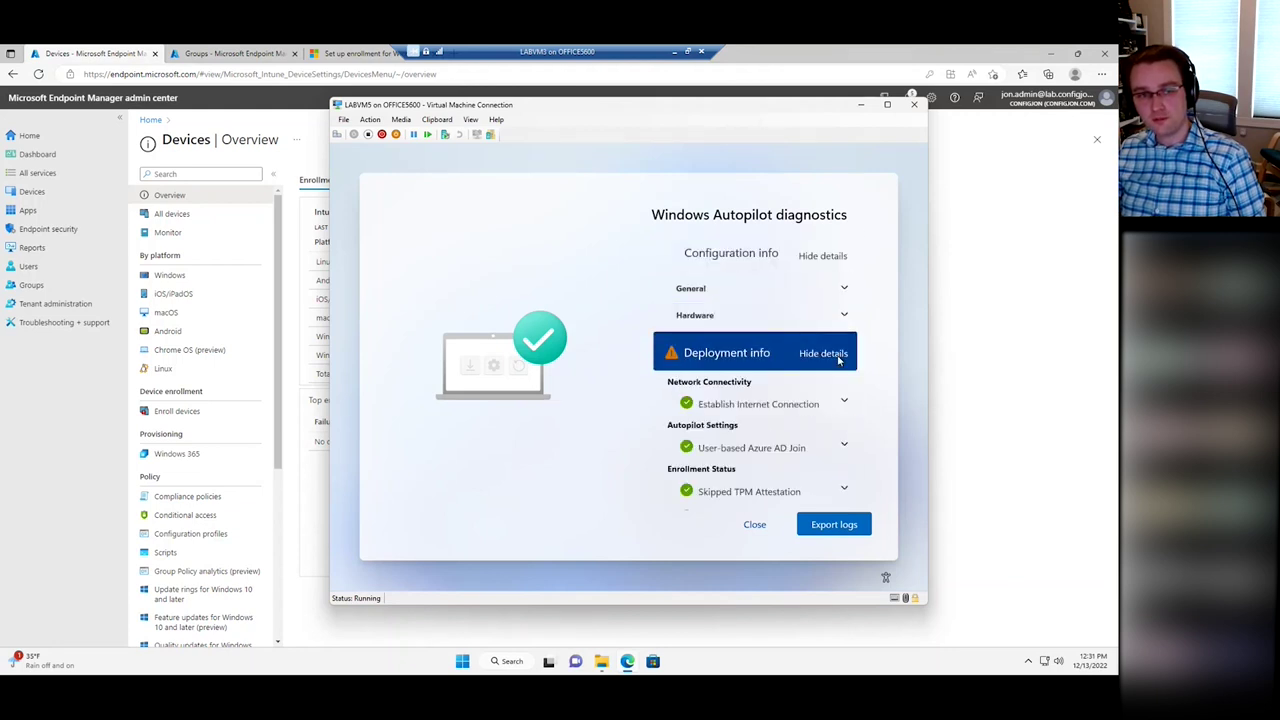
scroll(820, 383, "down", 4)
scroll(814, 403, "up", 1)
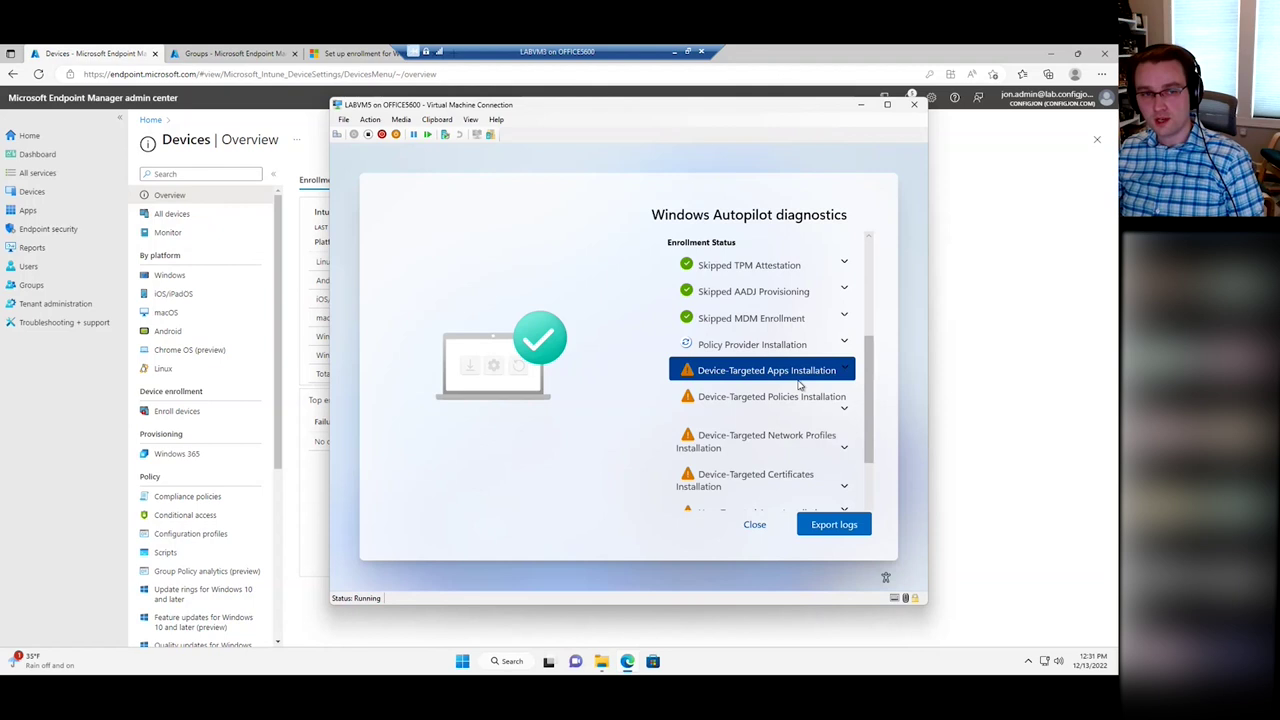
scroll(799, 385, "down", 2)
scroll(806, 390, "up", 8)
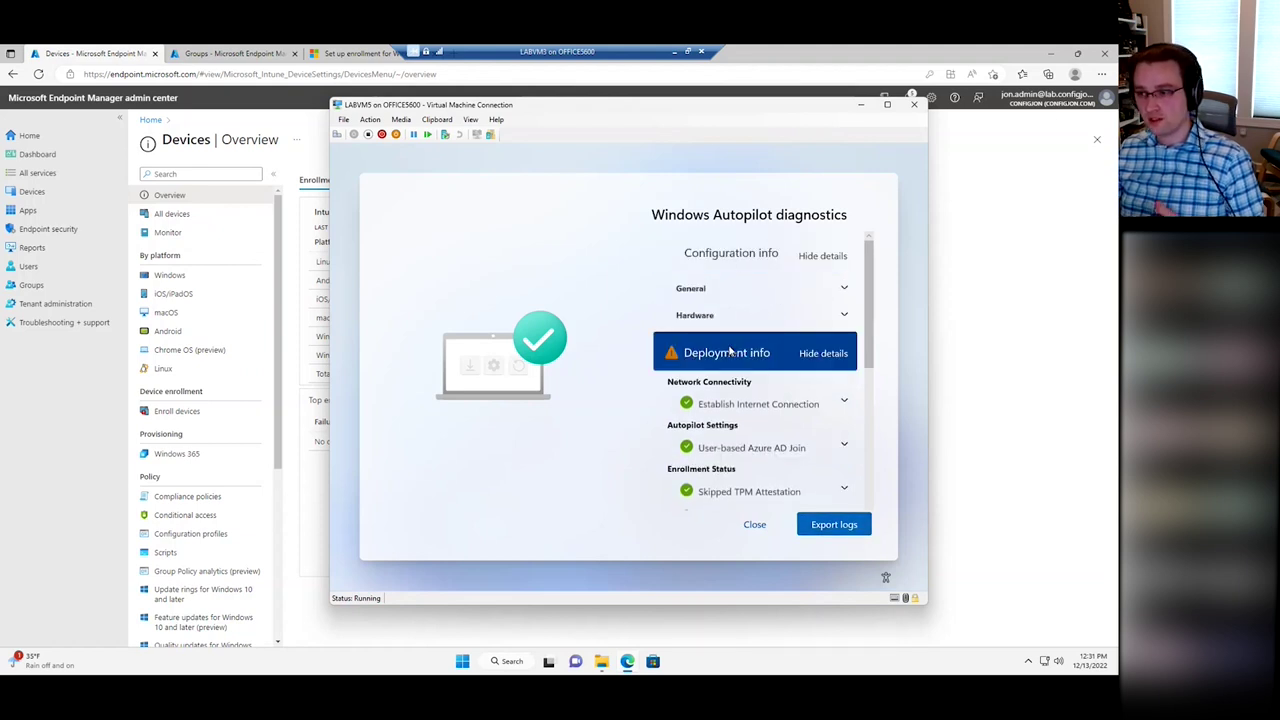
left_click(754, 525)
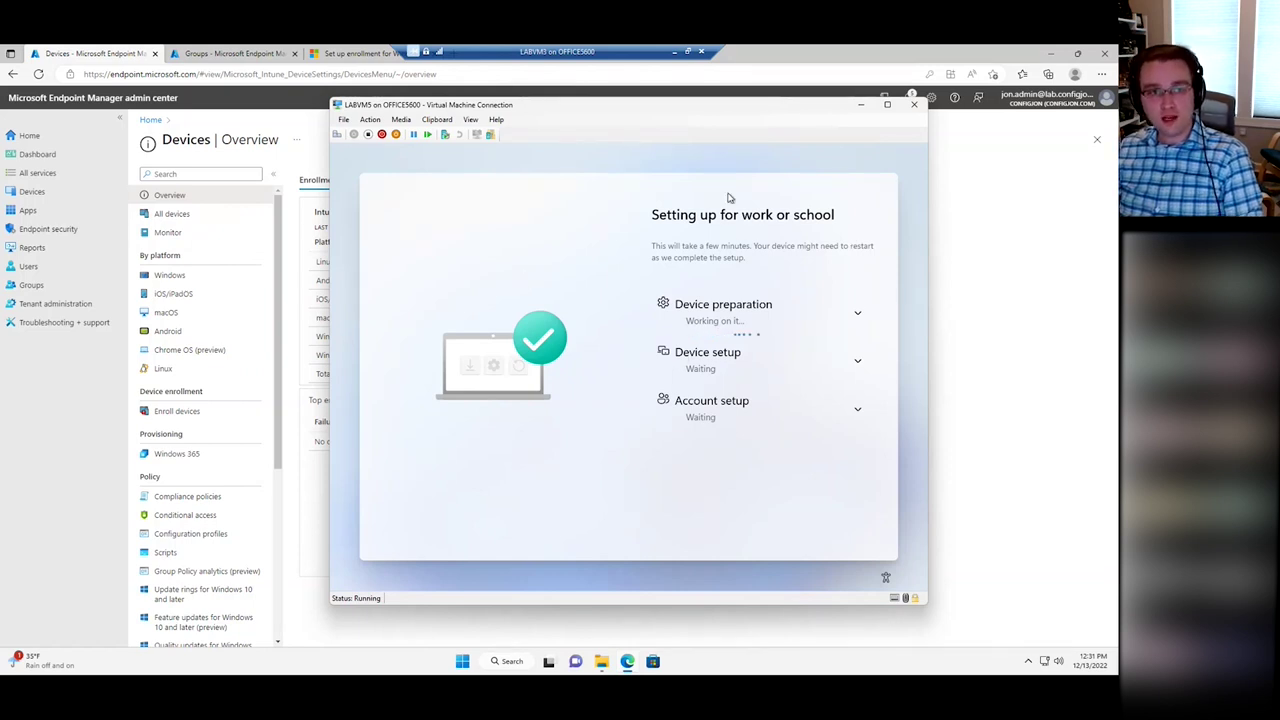
left_click_drag(640, 108, 710, 130)
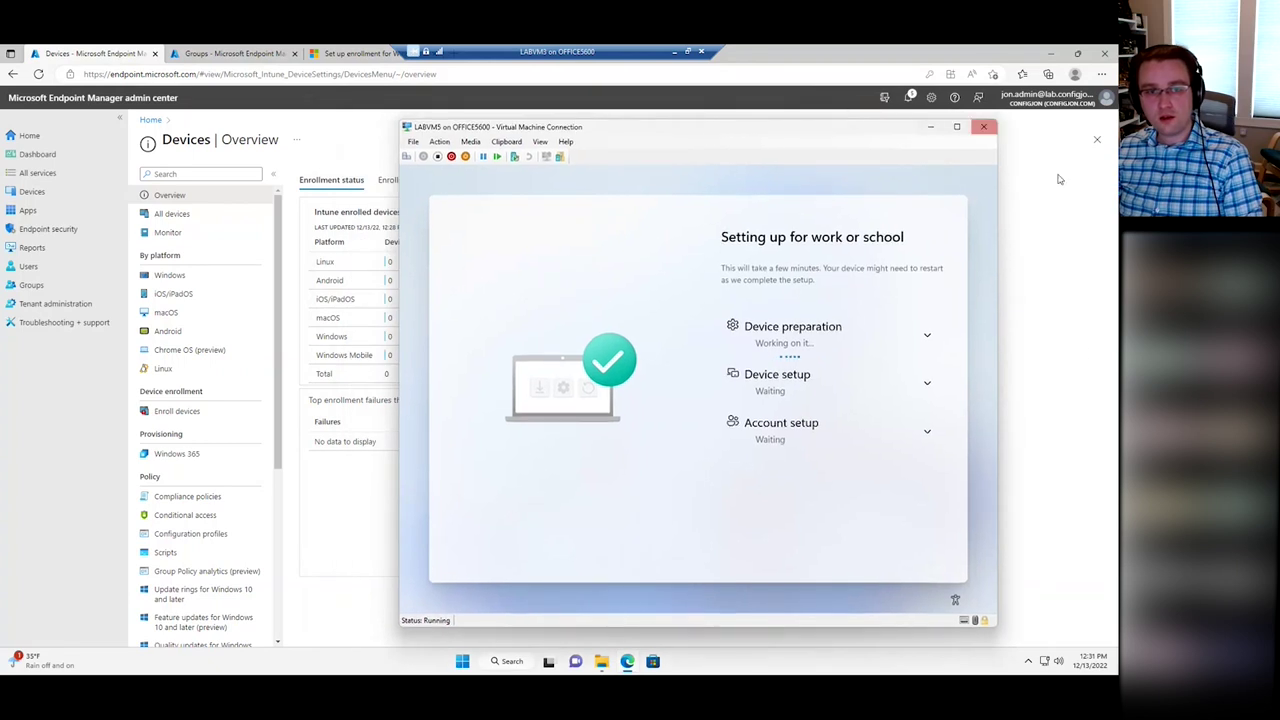
- Open Devices > Monitor > Autopilot deployments (preview) and check the 9:09 AM deployment's properties
left_click(1050, 308)
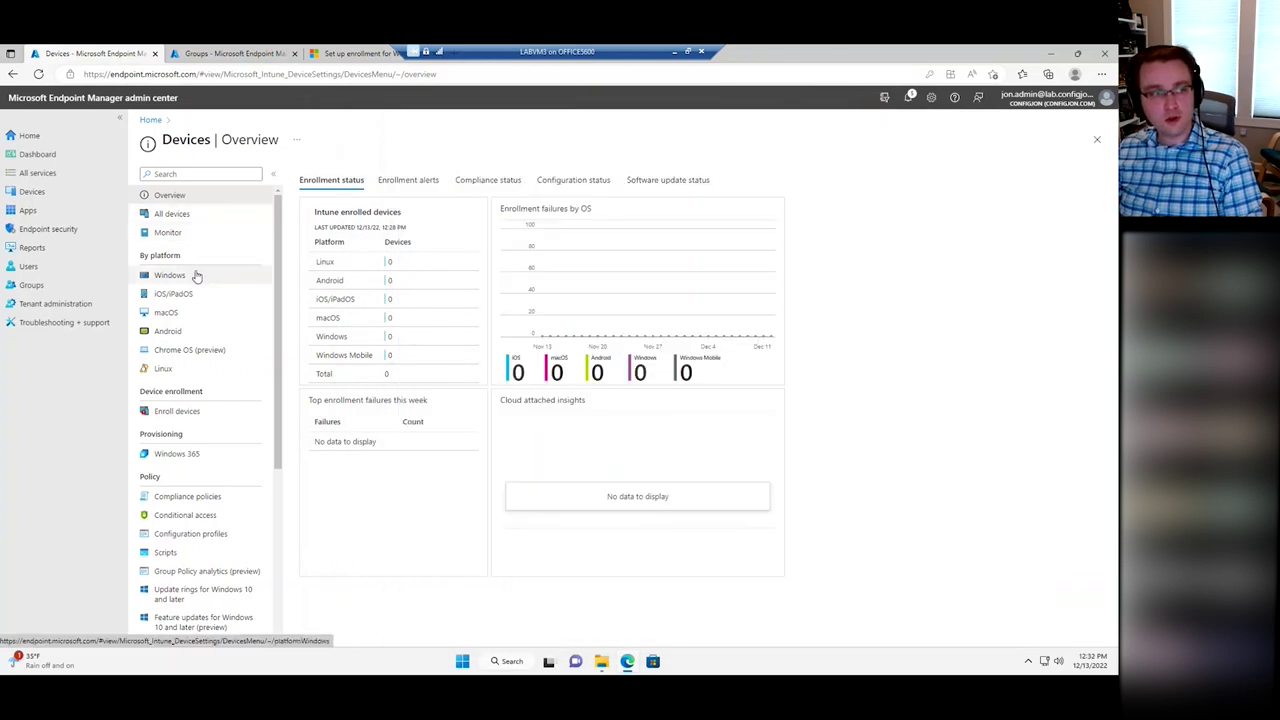
left_click(84, 198)
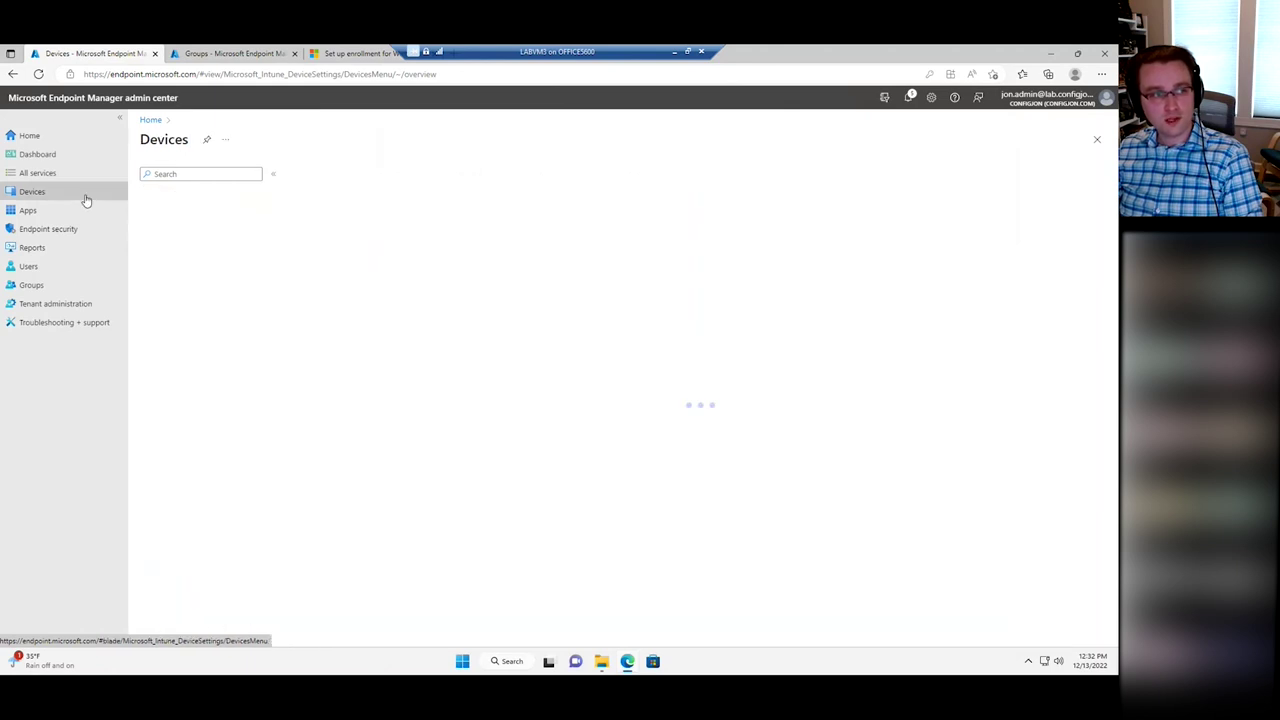
left_click(189, 237)
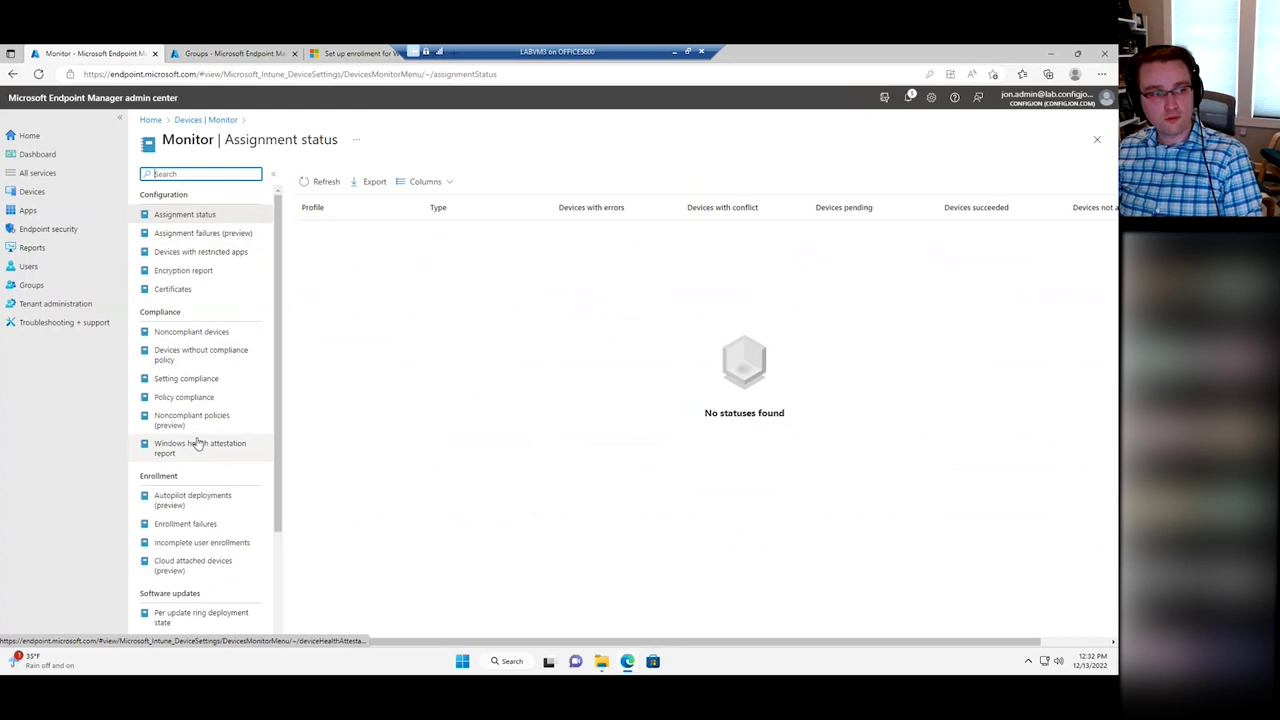
left_click(206, 502)
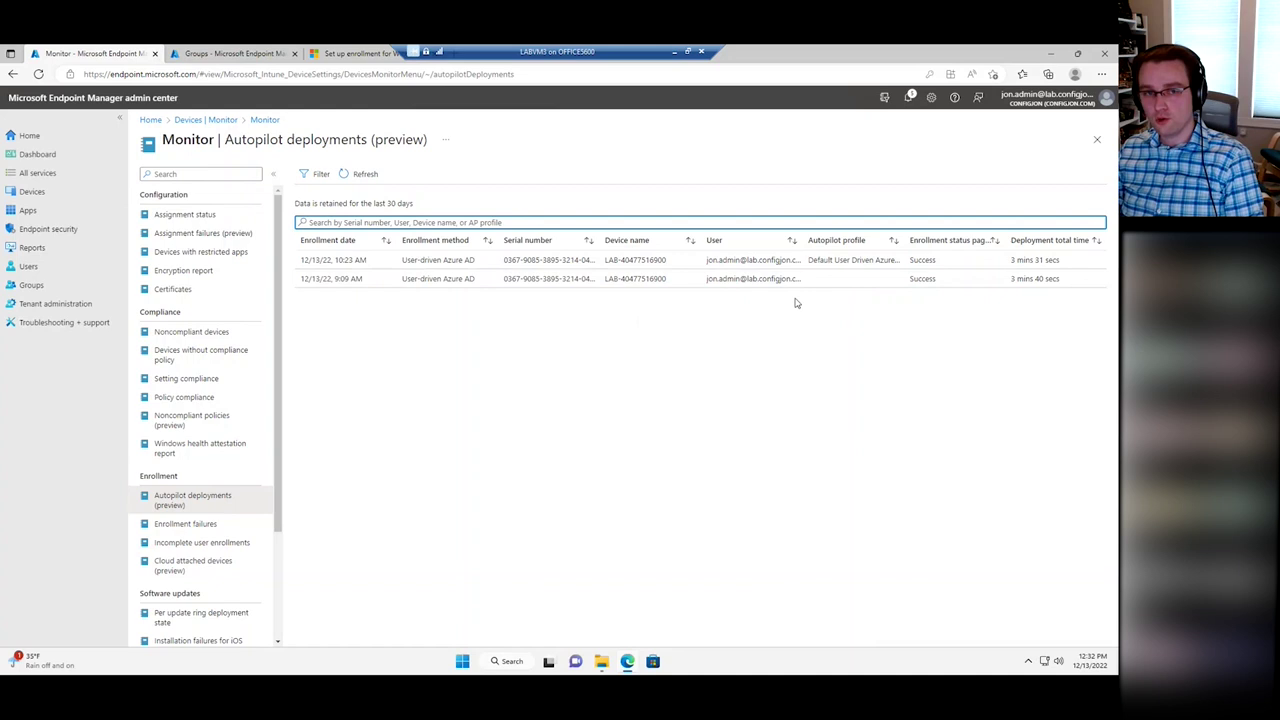
left_click(672, 280)
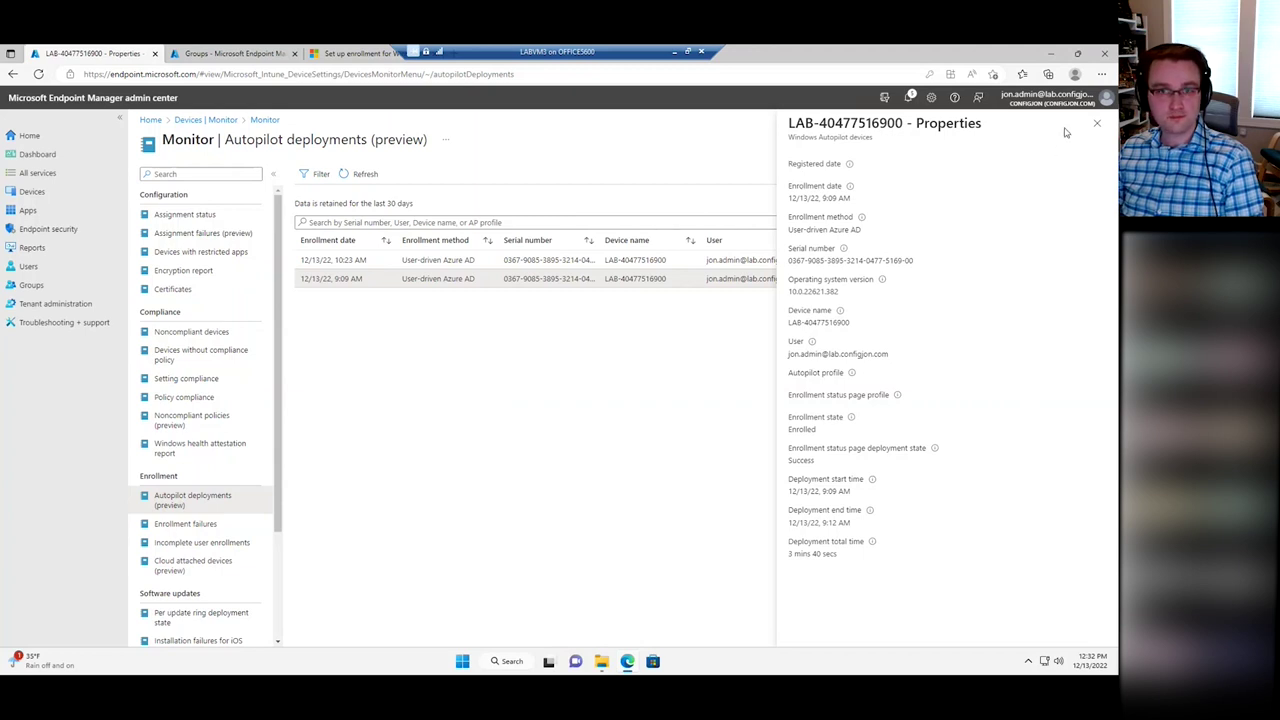
left_click(1097, 125)
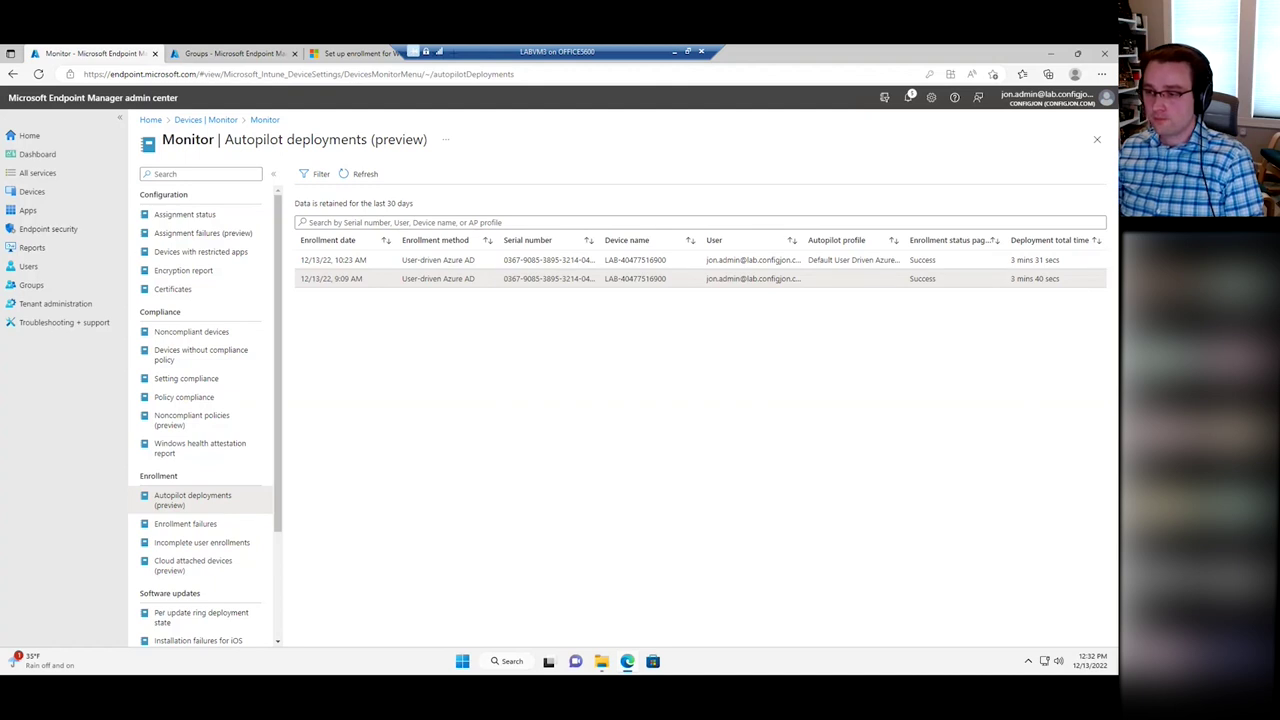
key("alt+Tab")
- Check Device setup progress, then try the work-account sign-in, which fails with an incorrect-password error
left_click_drag(834, 133, 816, 139)
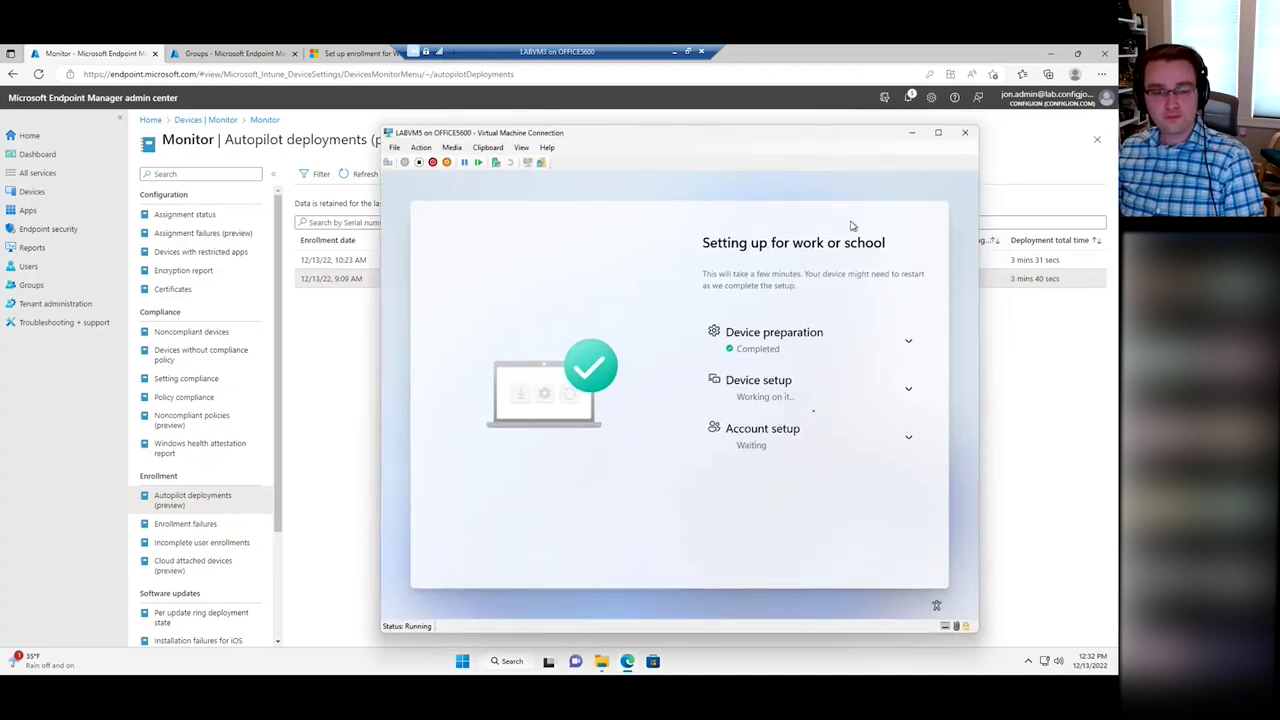
left_click(908, 389)
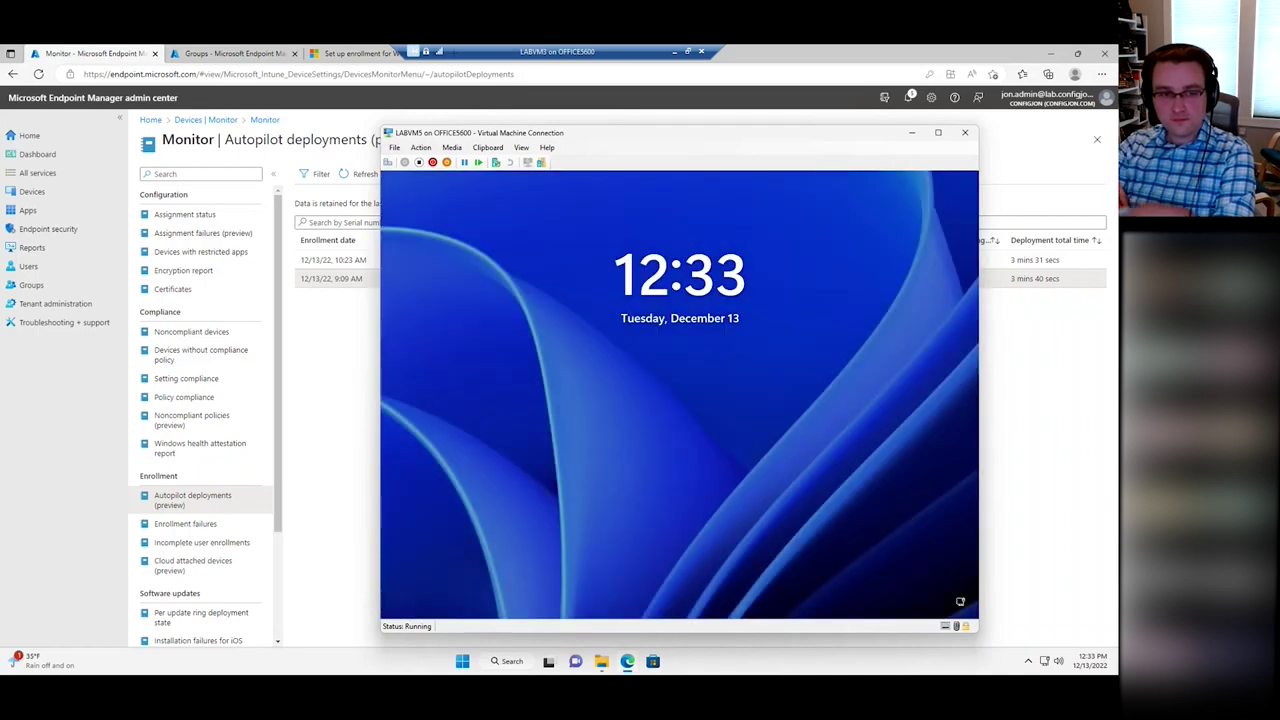
left_click(659, 326)
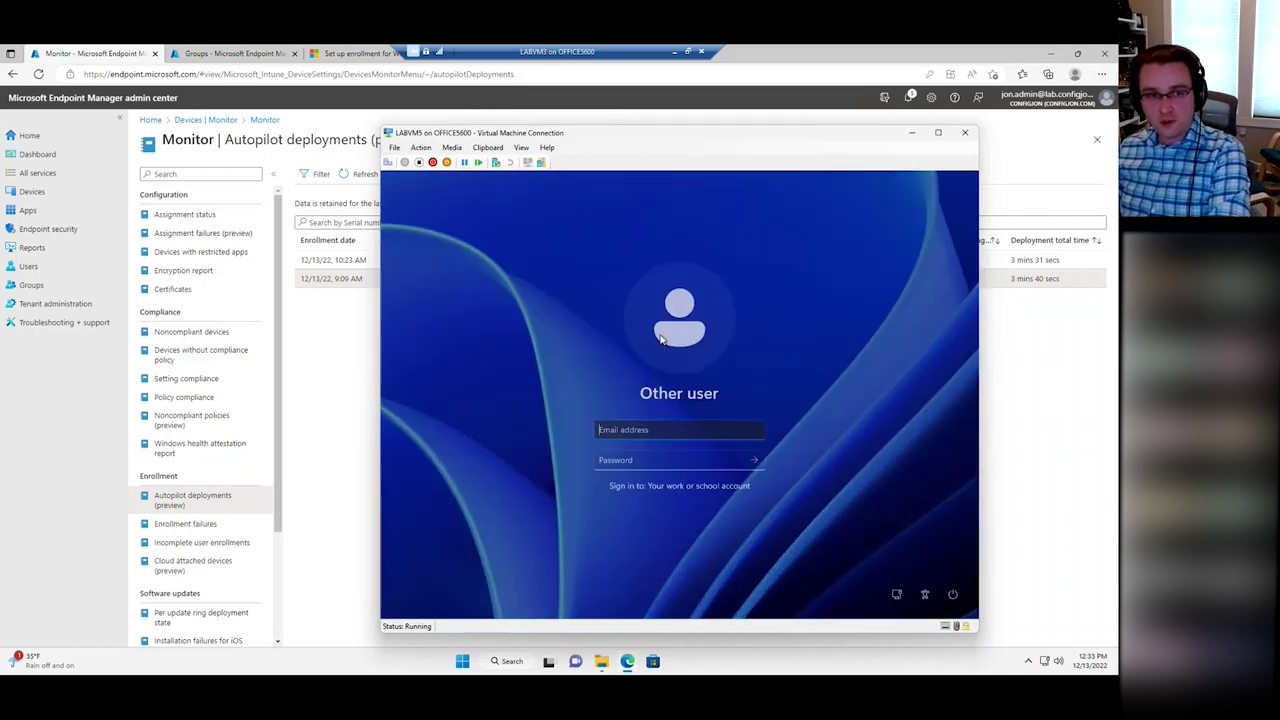
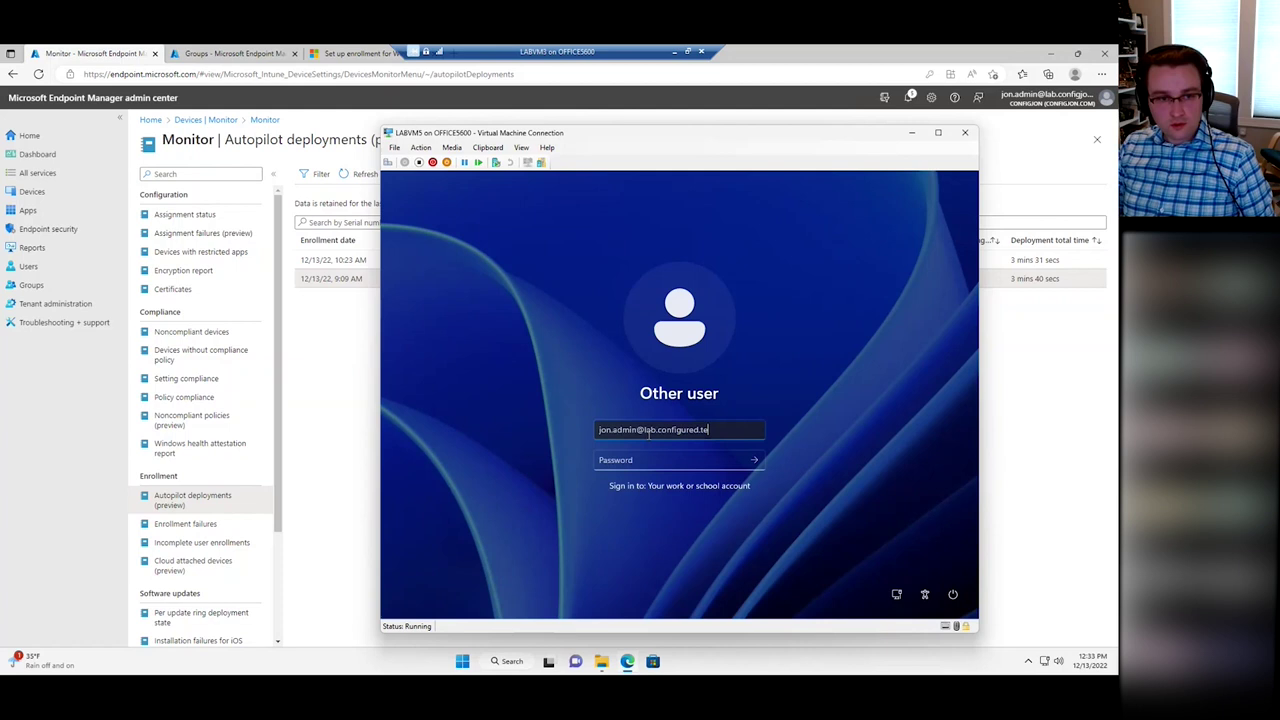
key("Tab")
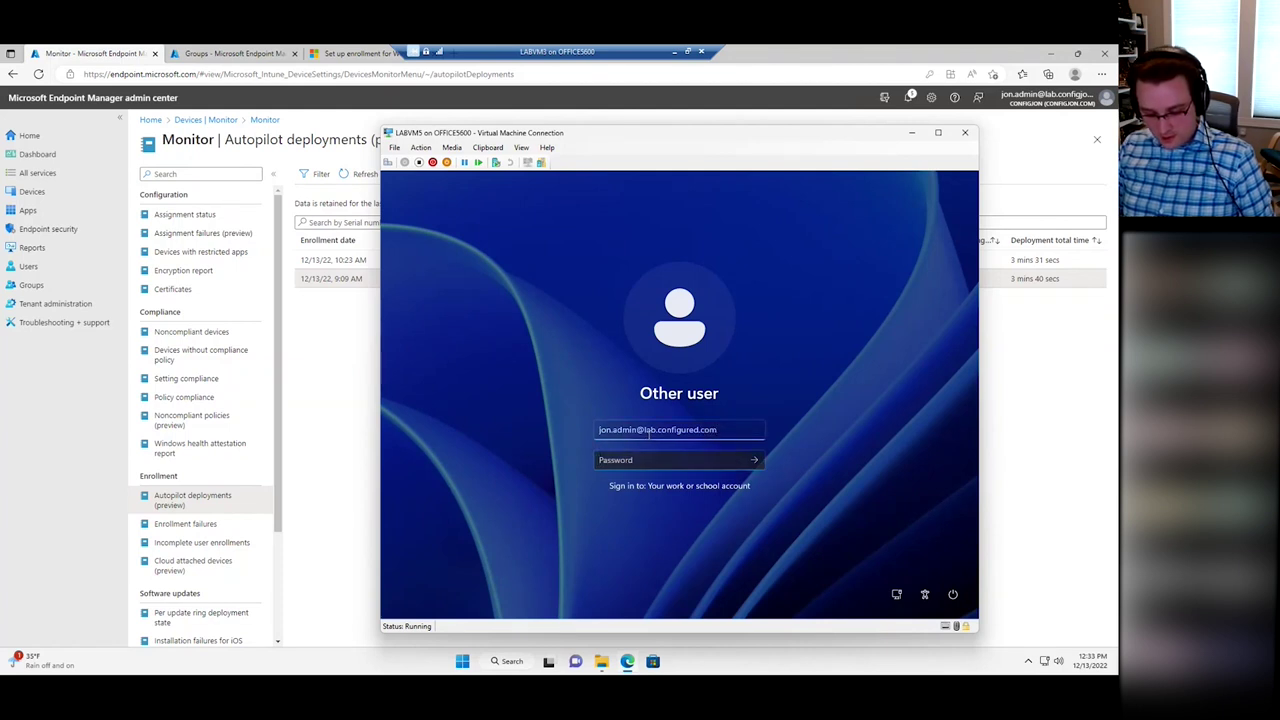
type("p")
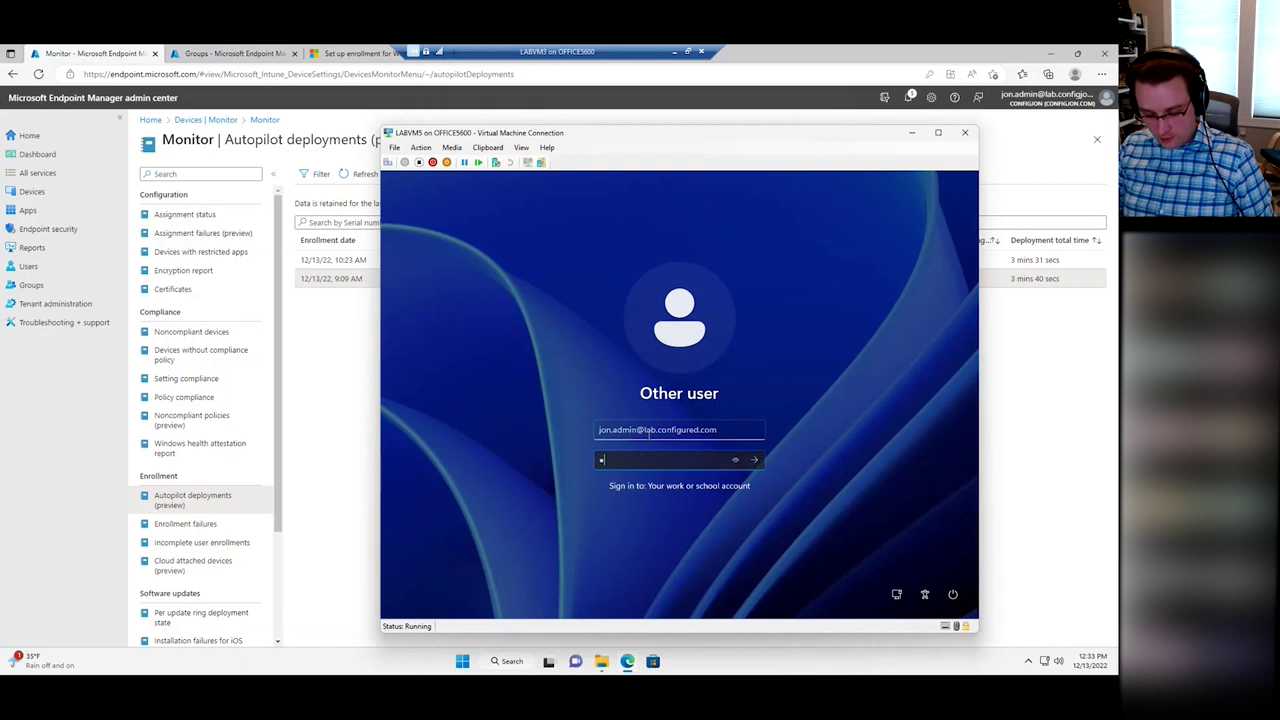
type("ass")
key("BackSpace")
key("BackSpace")
key("BackSpace")
key("BackSpace")
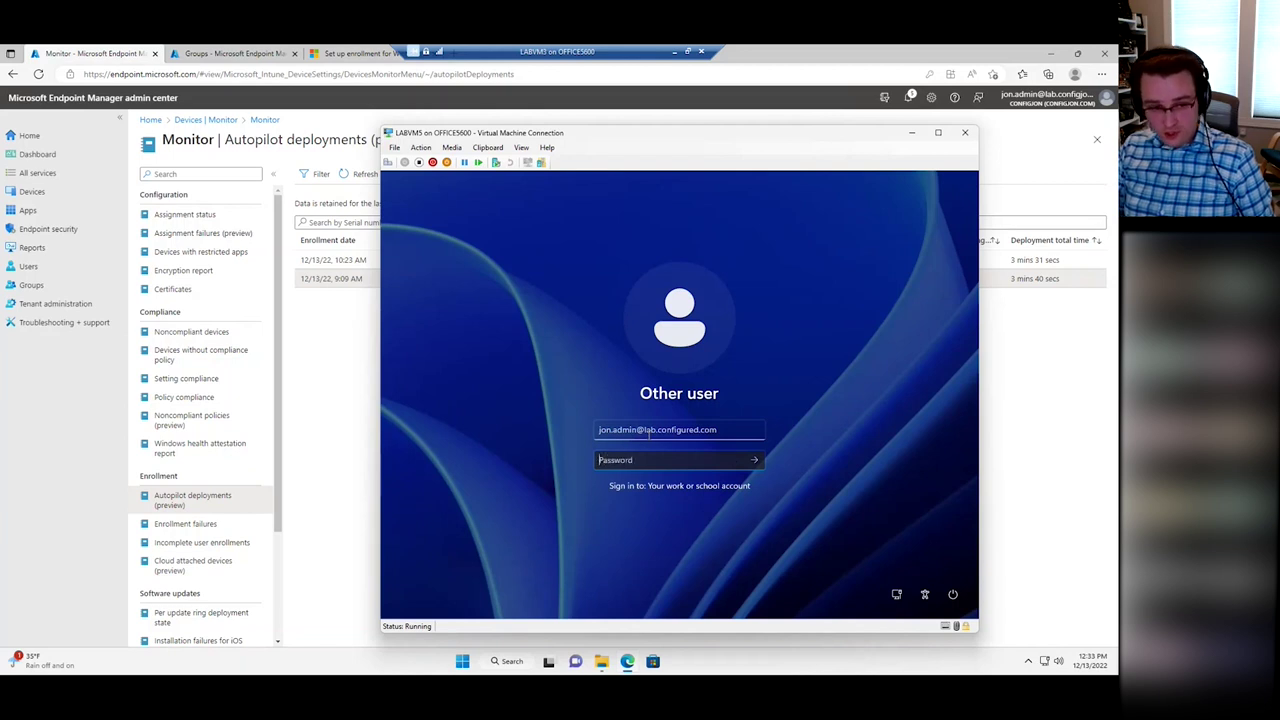
type("••••••••••••••")
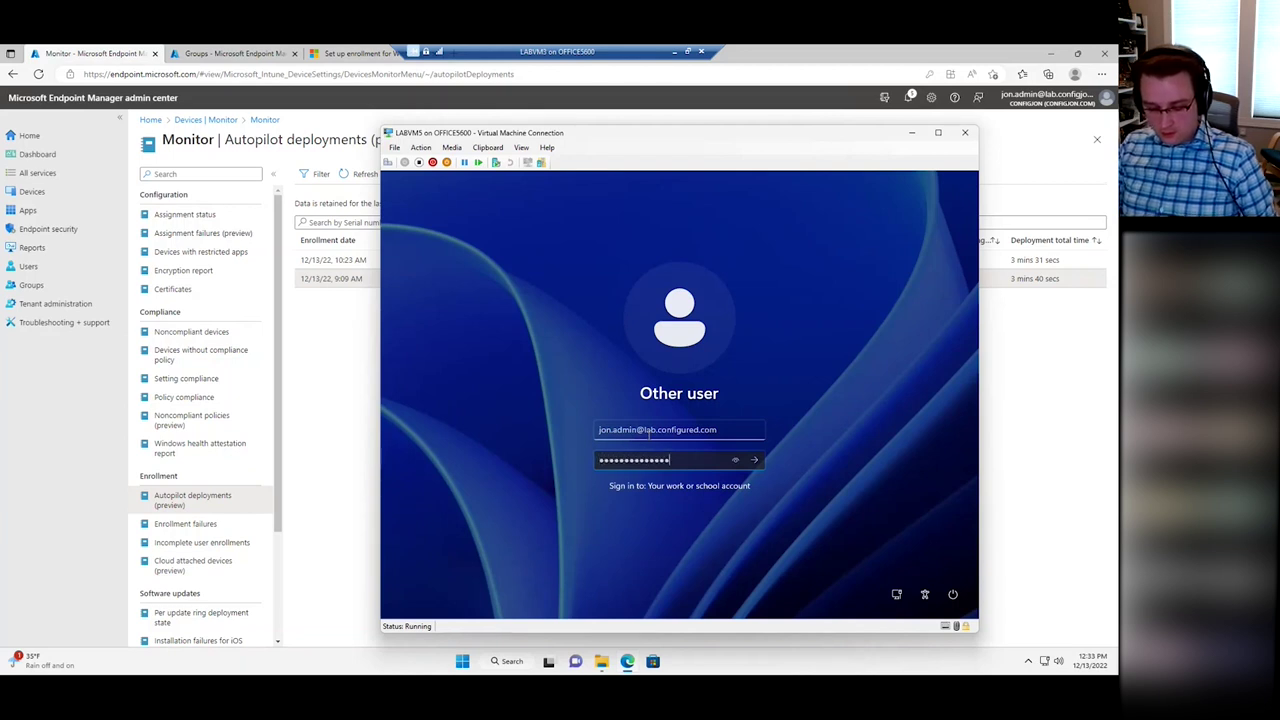
type("••••••")
key("Return")
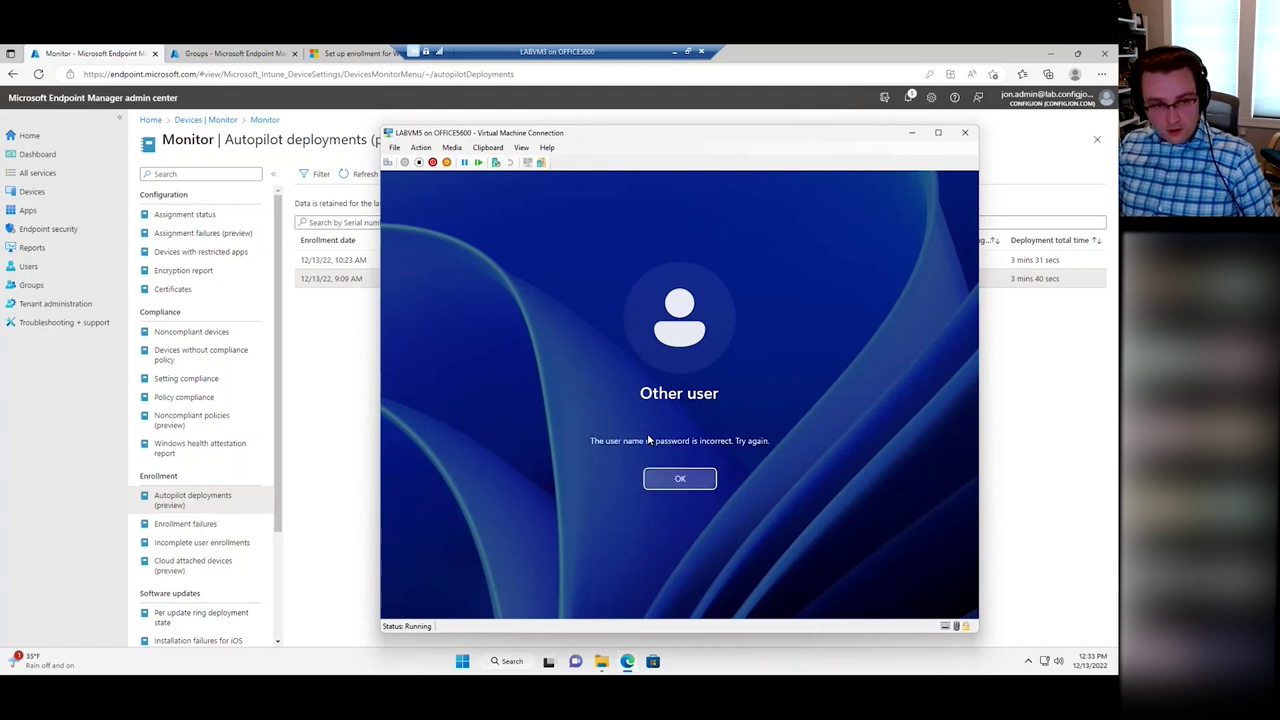
key("Return")
- Fix the mistyped domain in the username, re-enter the password and sign in again
type("•••••")
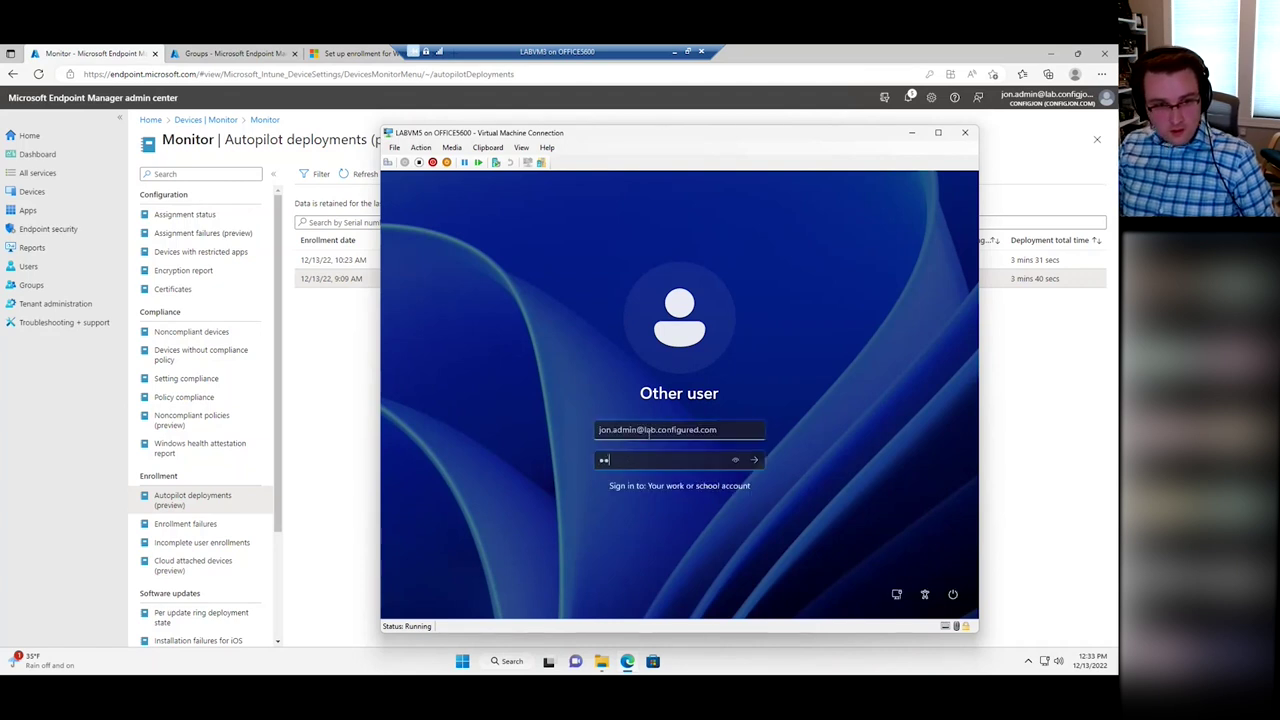
left_click_drag(659, 430, 924, 470)
type("onc")
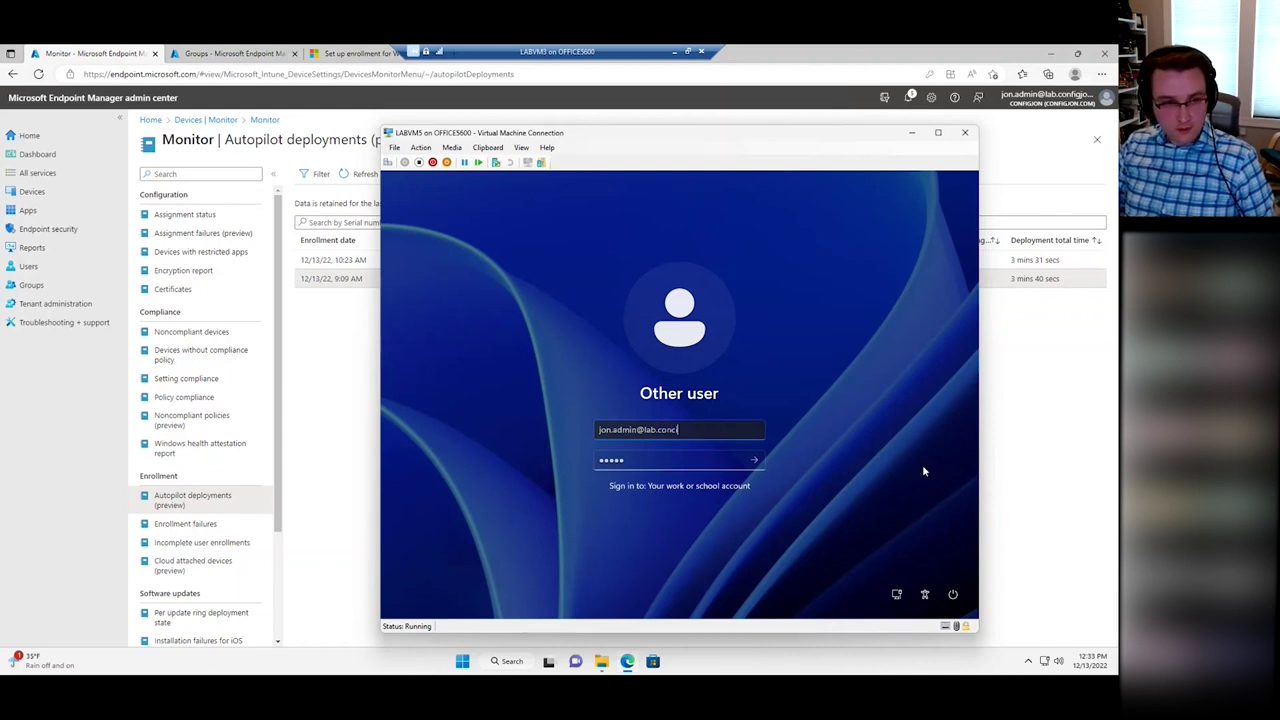
key("BackSpace")
type("figjon.com")
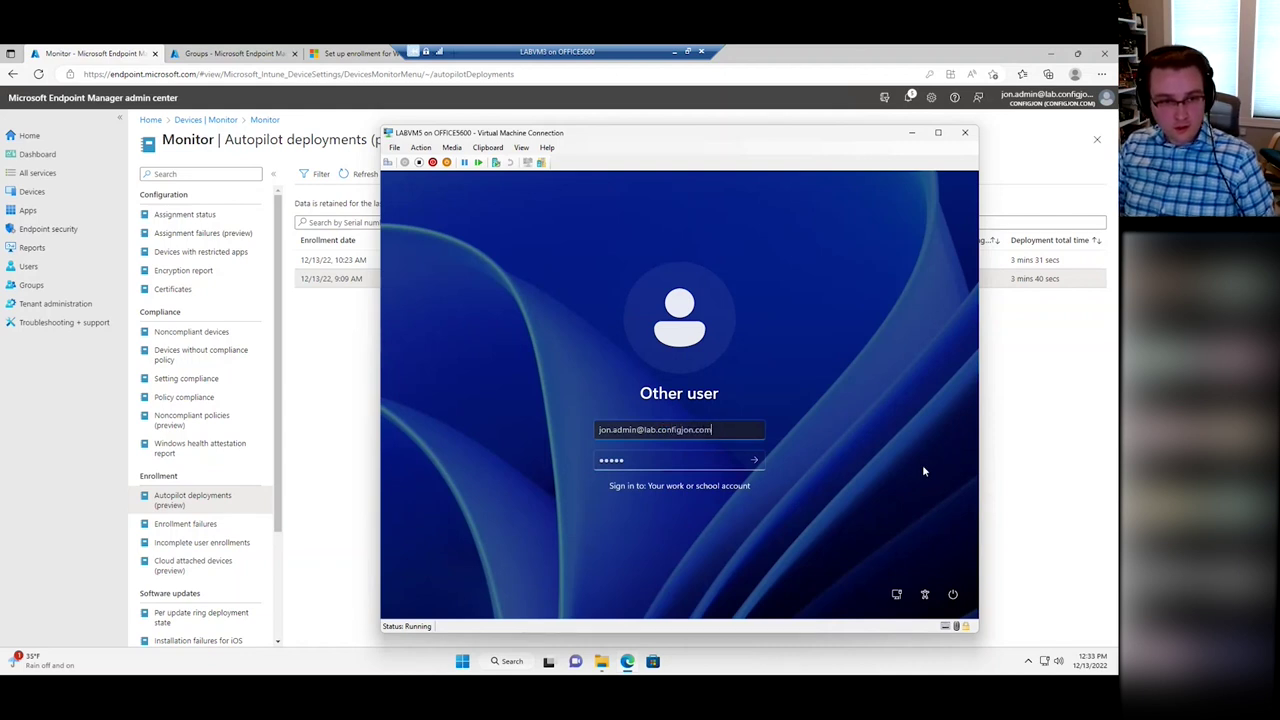
key("Tab")
type("*************")
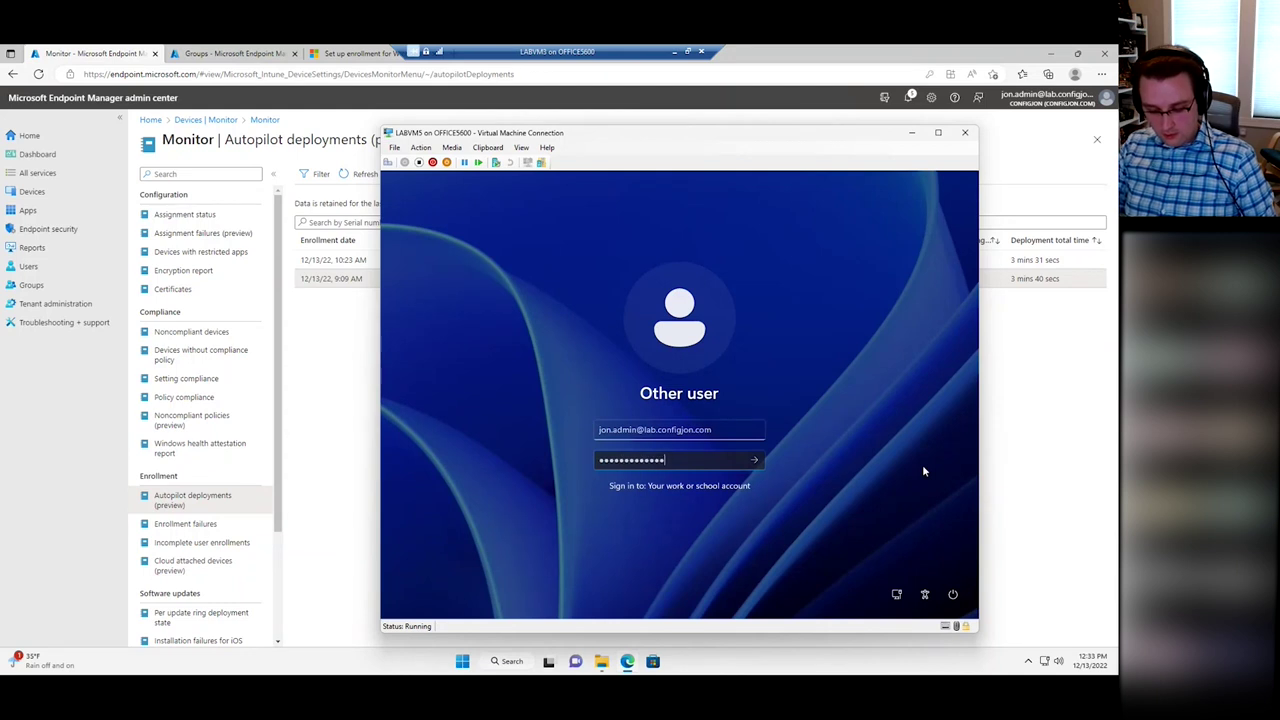
type("********")
key("Return")
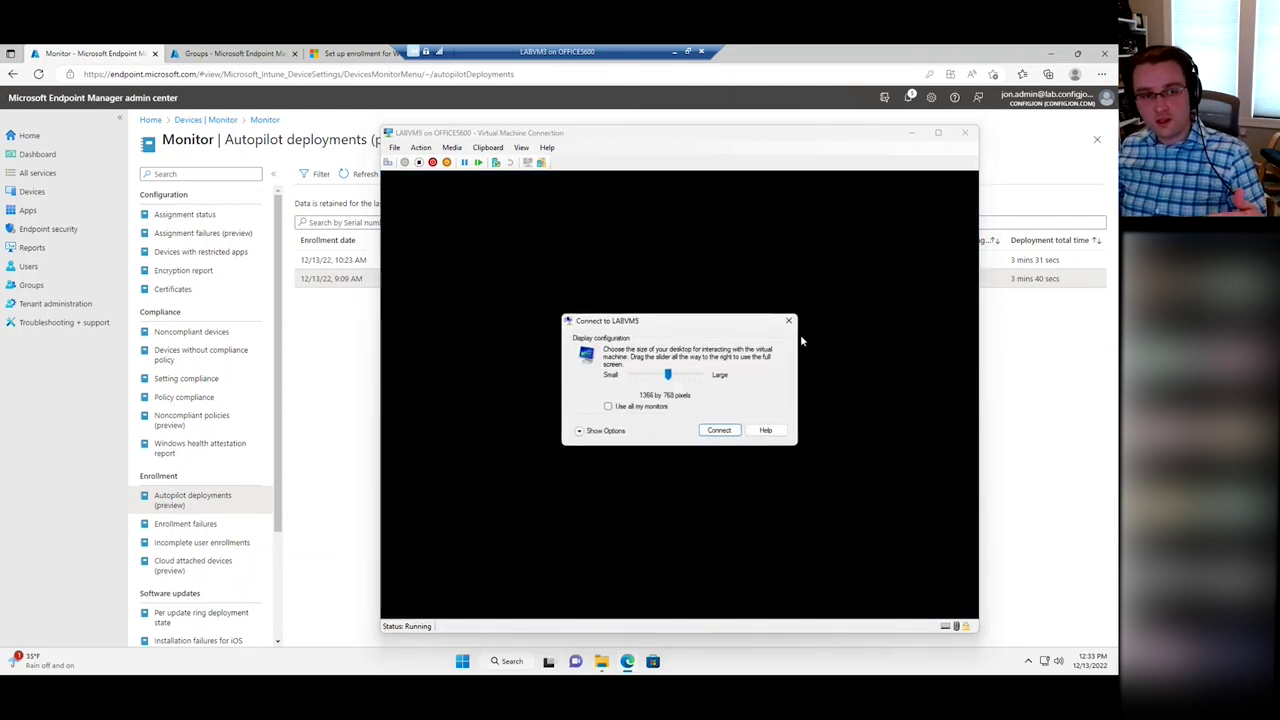
- Connect to the VM at the default 1366 by 768 display size and let Autopilot finish setup
left_click(788, 321)
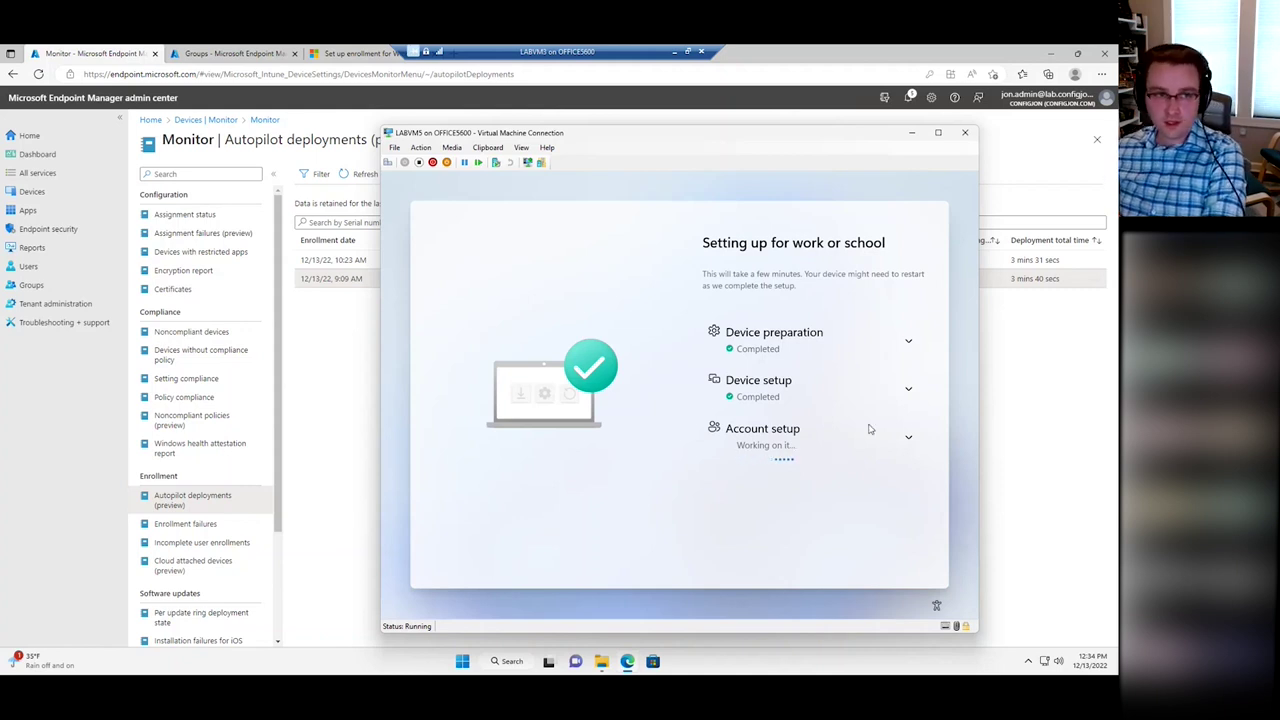
left_click_drag(762, 137, 723, 155)
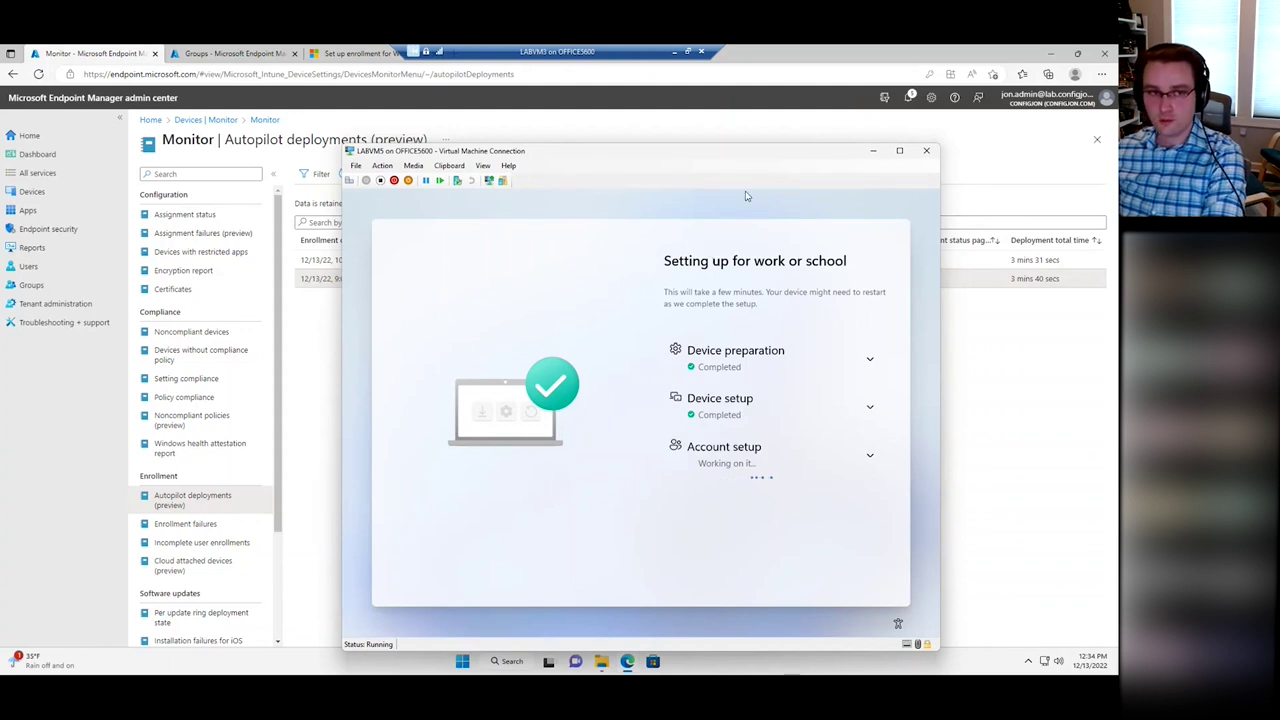
left_click_drag(679, 158, 590, 163)
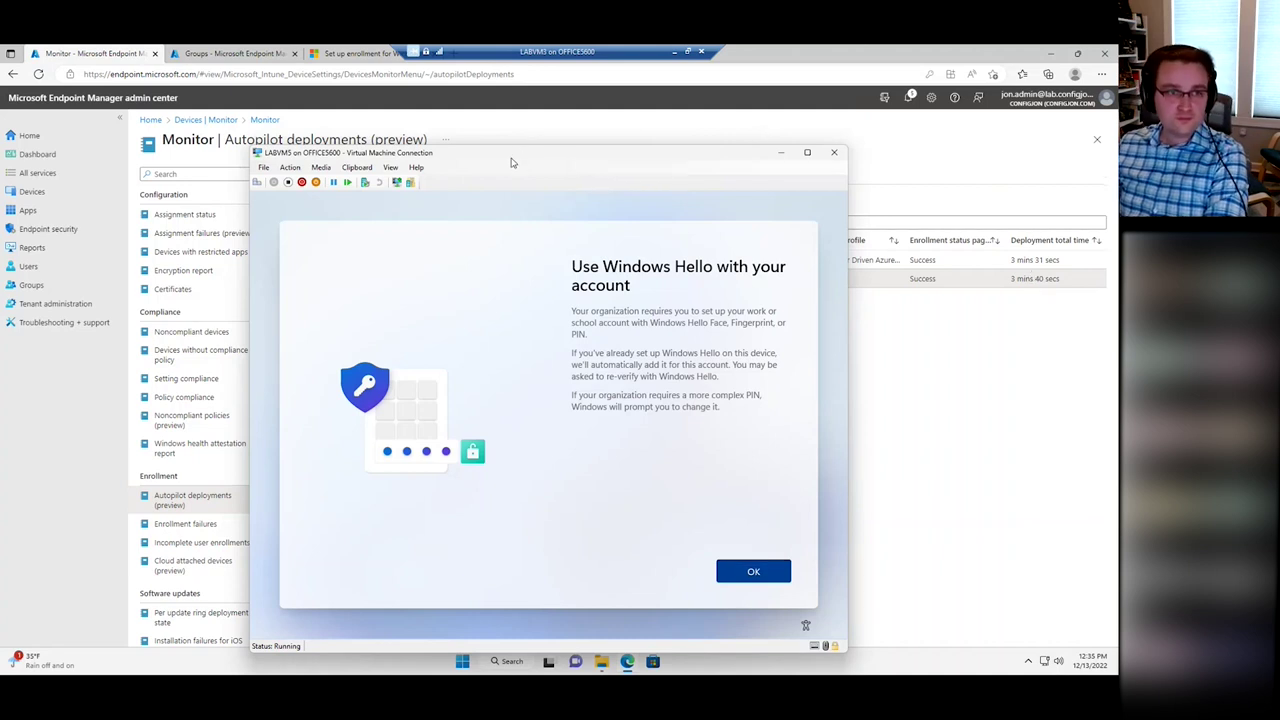
- Accept Windows Hello setup, enter and confirm a new PIN, and finish to the desktop
left_click_drag(515, 158, 573, 128)
left_click(800, 548)
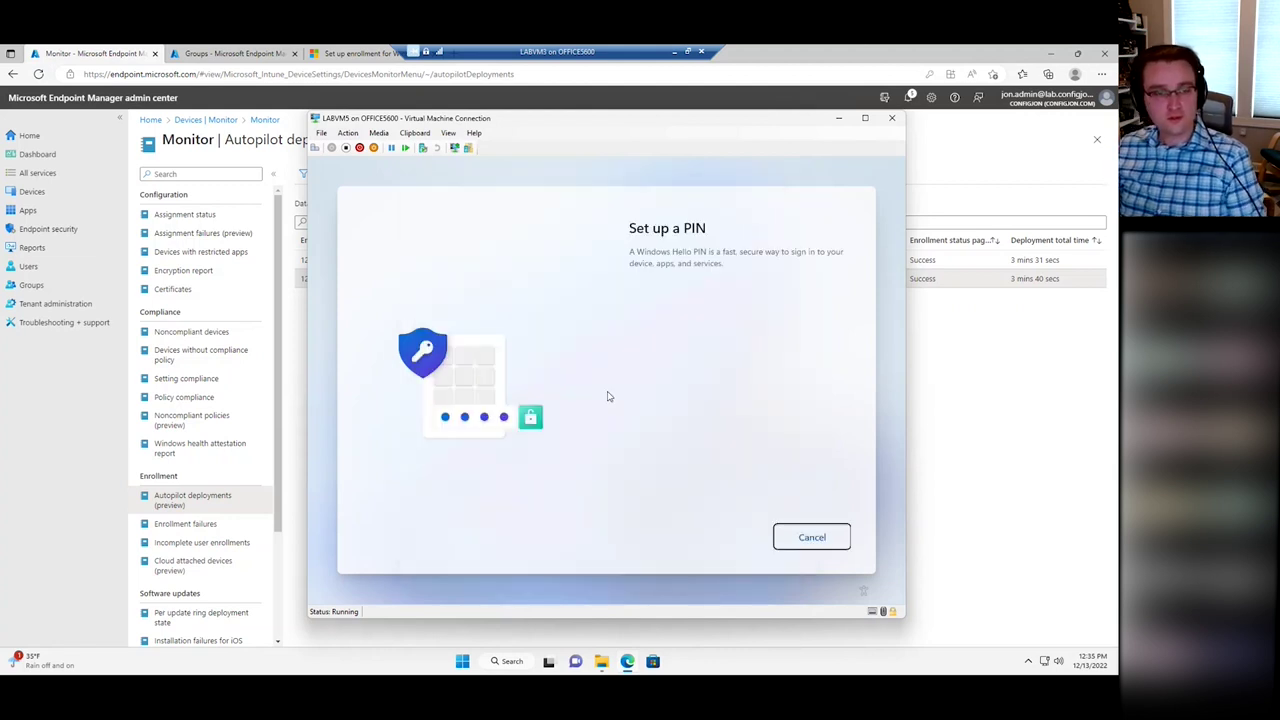
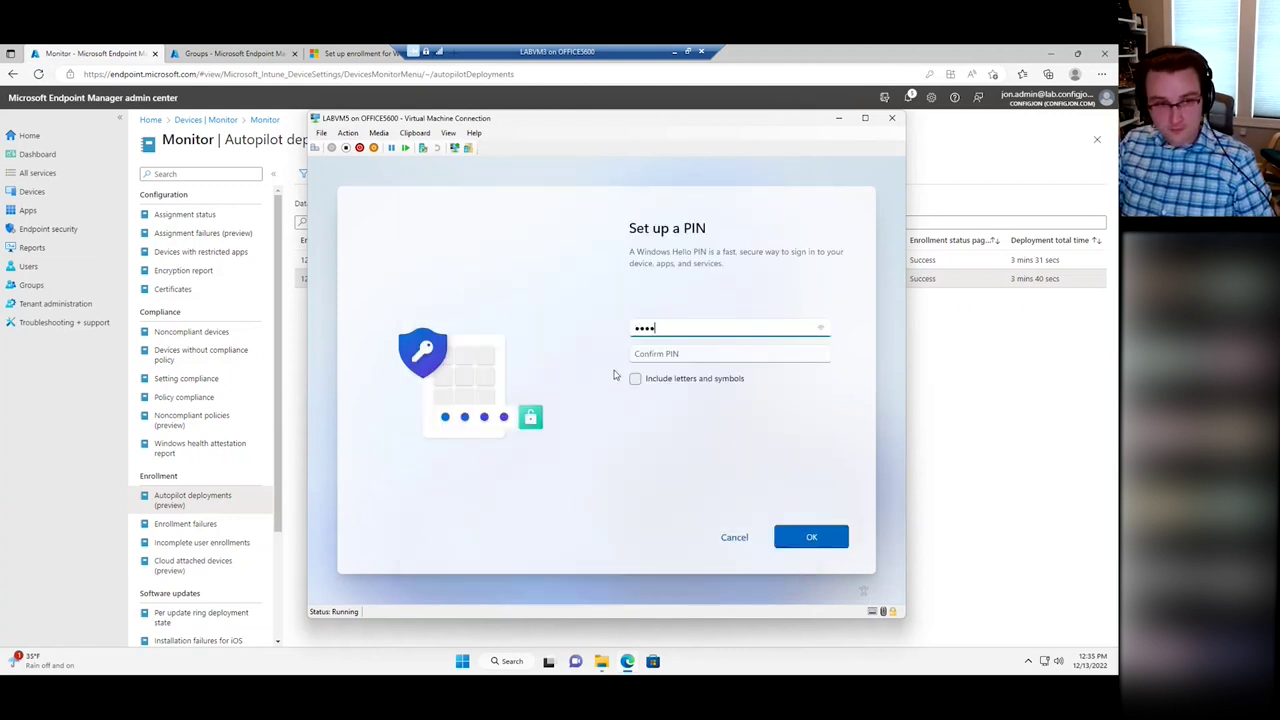
key("Tab")
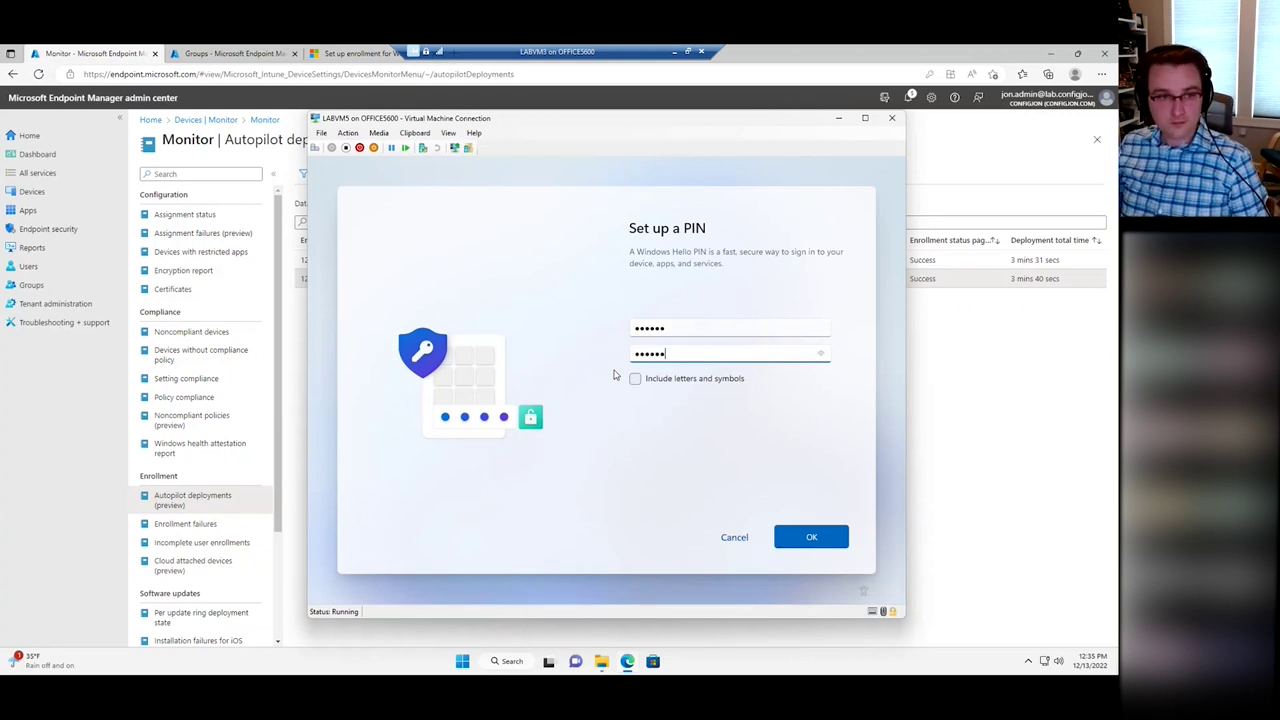
left_click(811, 537)
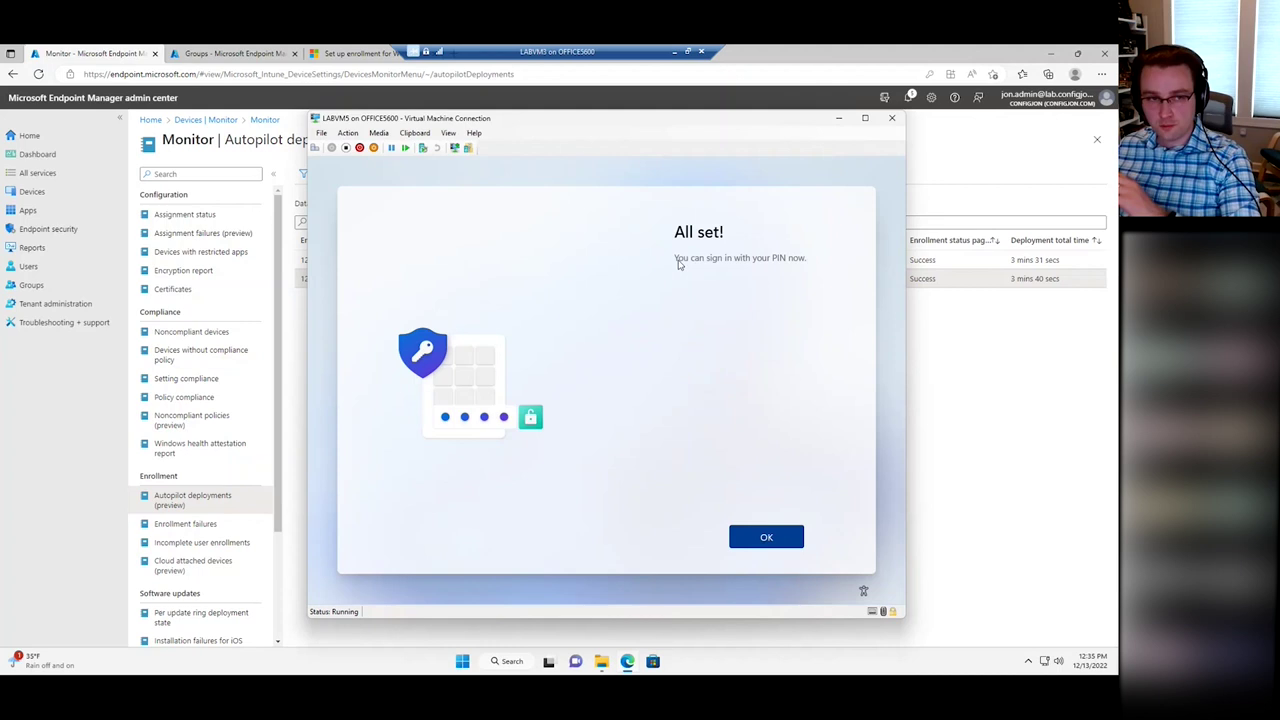
left_click(766, 538)
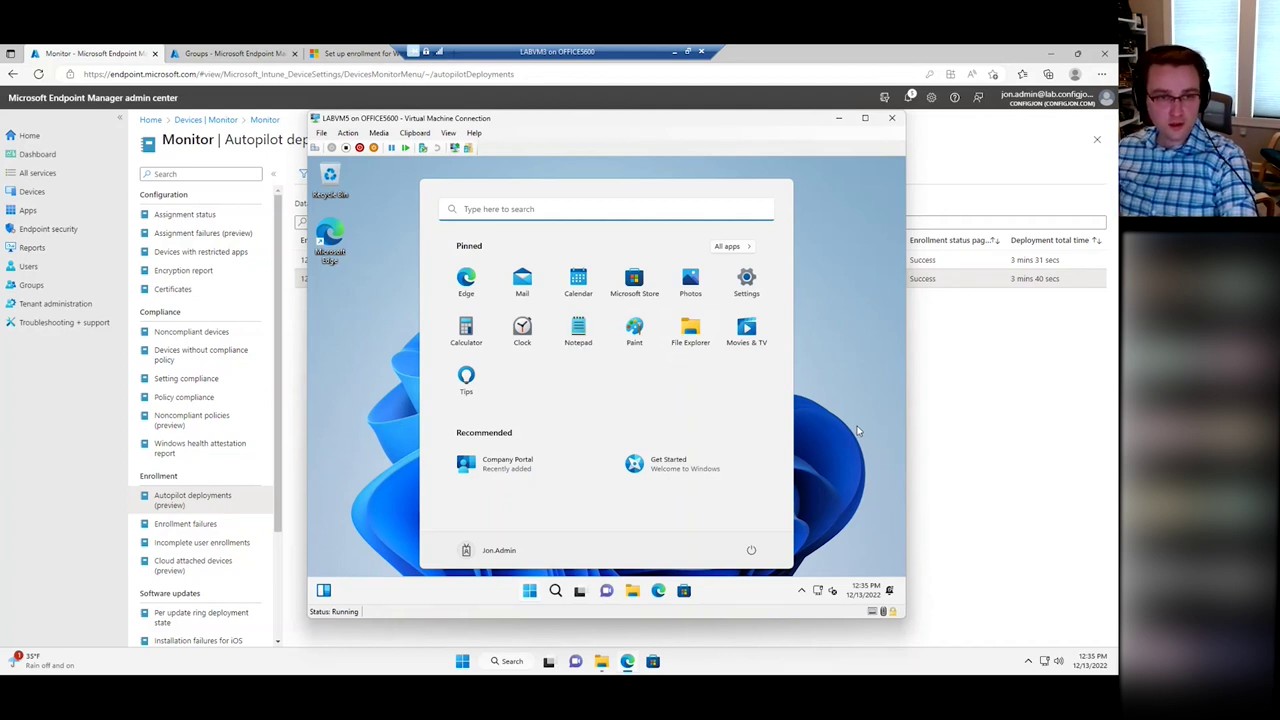
- Launch Company Portal from All apps, maximize it, and check its Devices and Apps pages
left_click(741, 248)
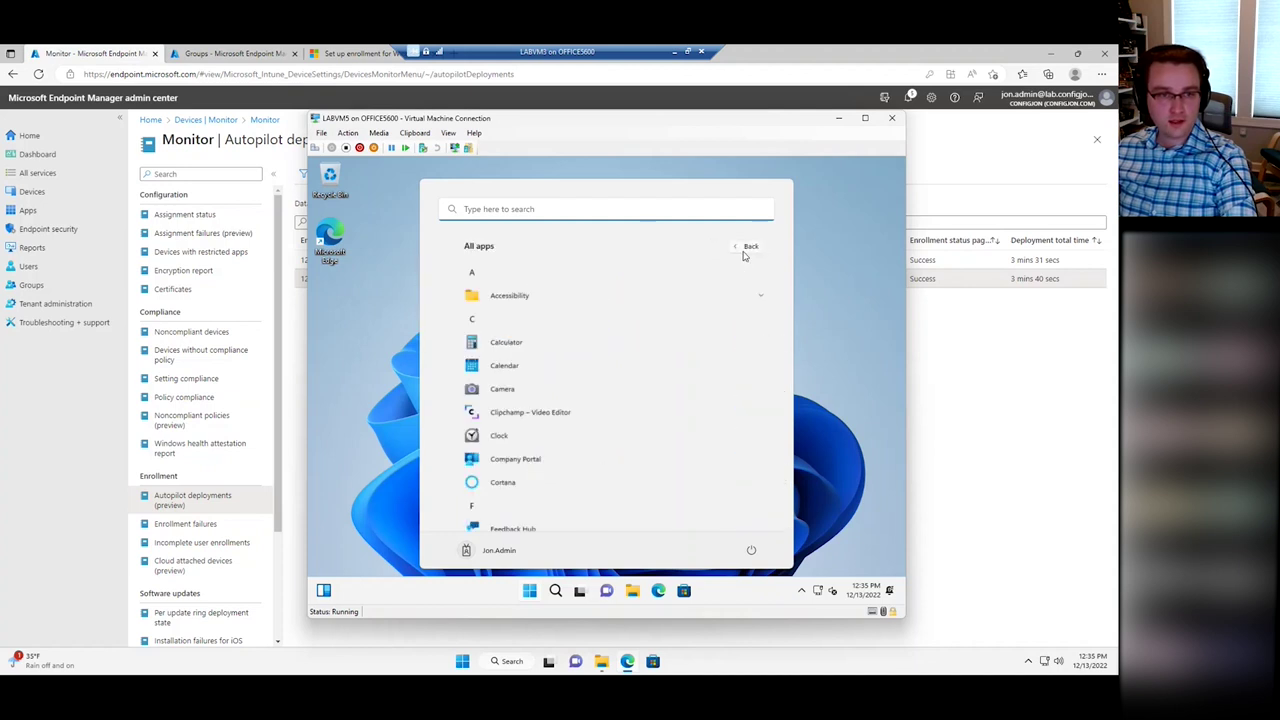
scroll(750, 340, "down", 2)
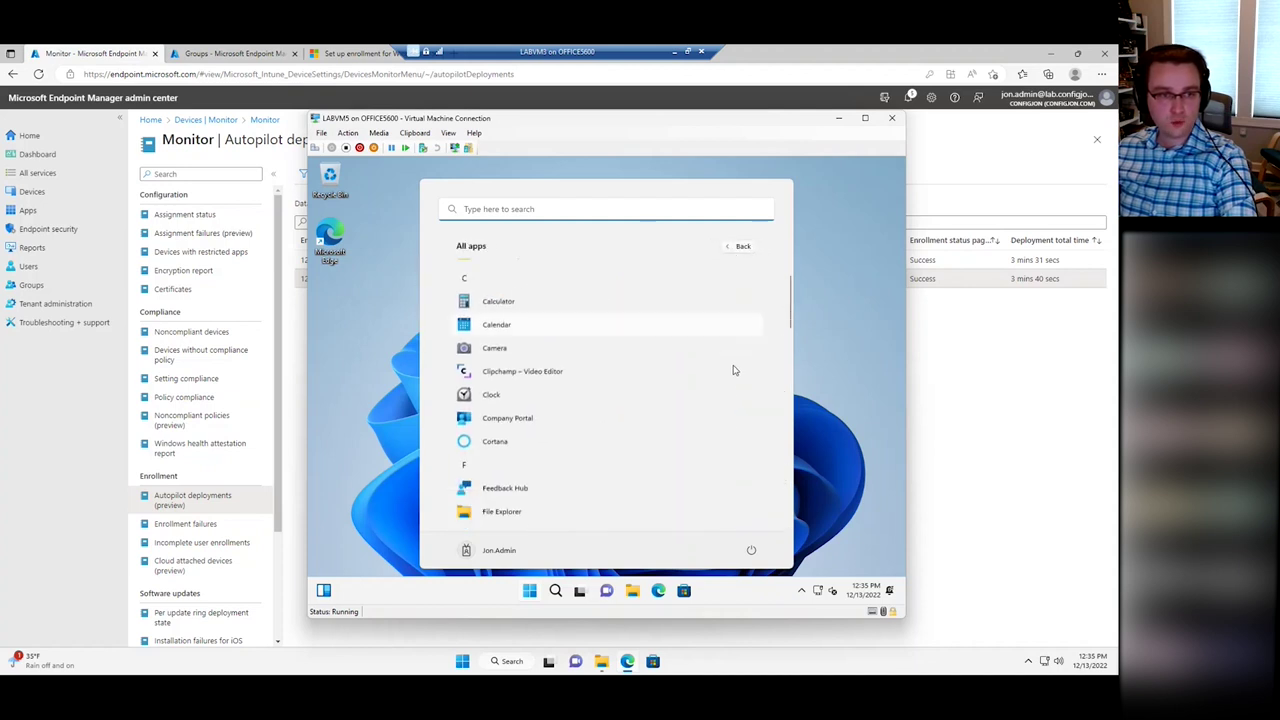
left_click(580, 419)
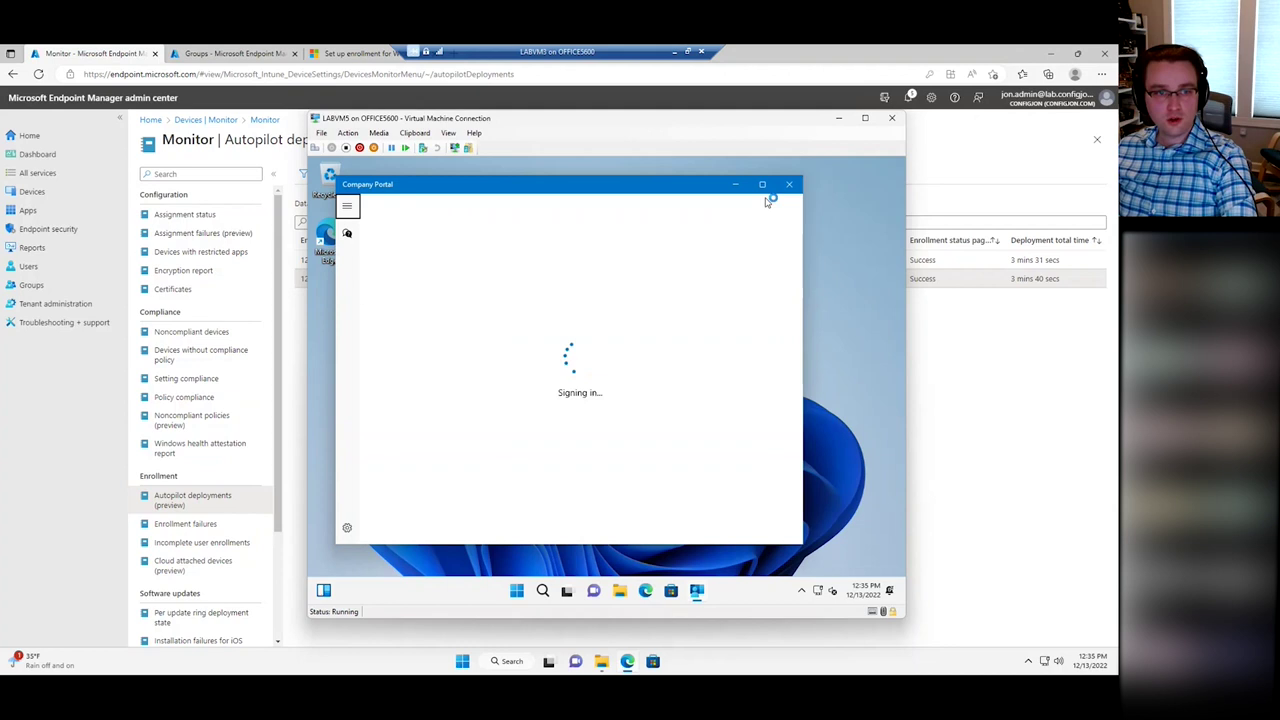
left_click(762, 184)
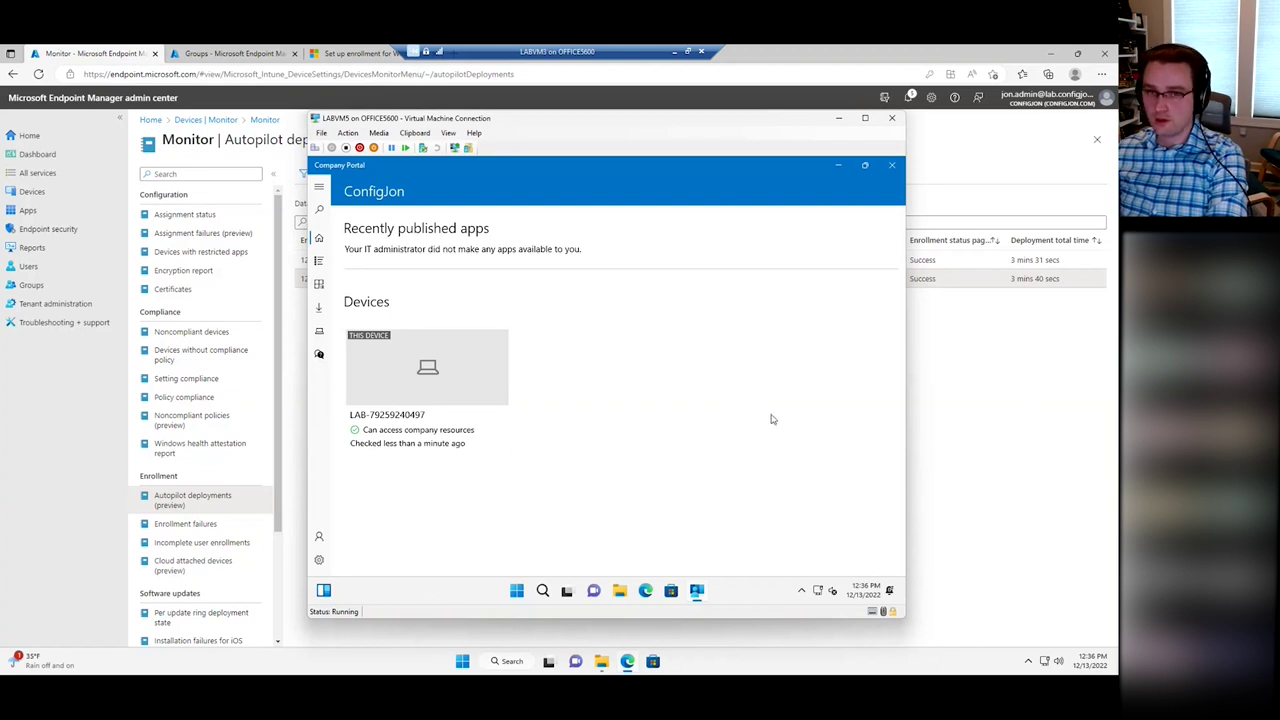
left_click(319, 331)
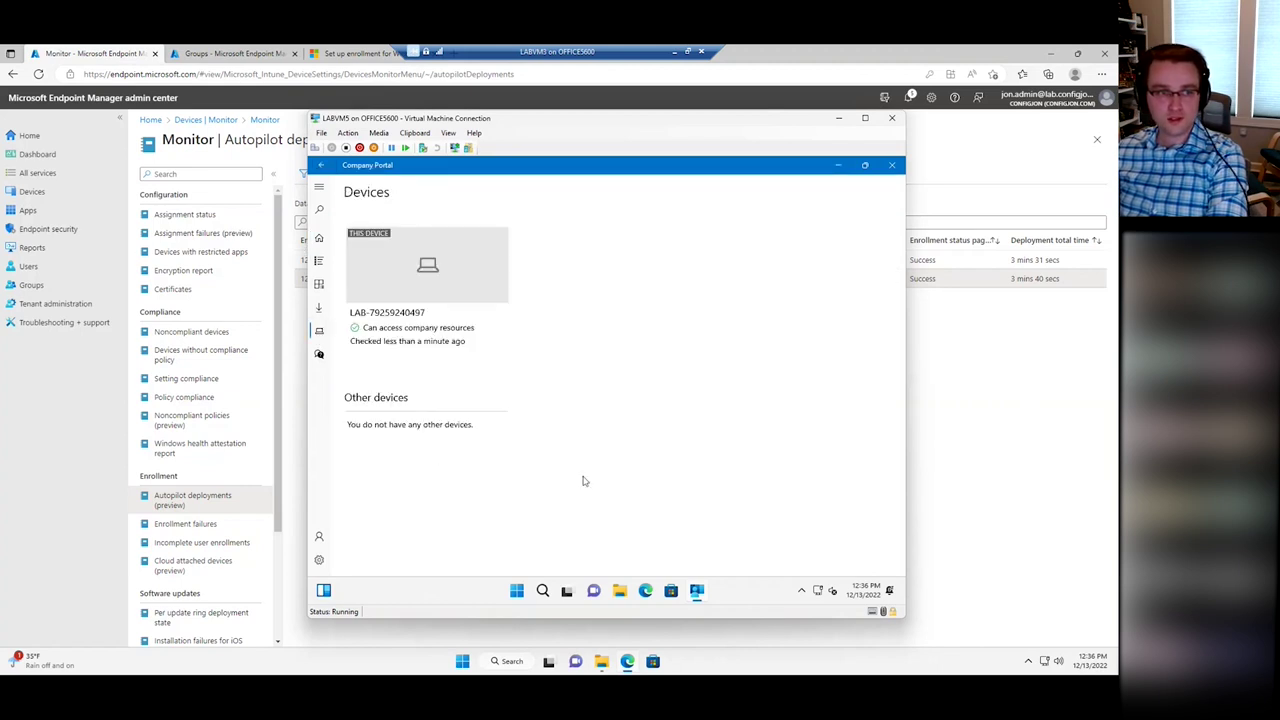
left_click(318, 261)
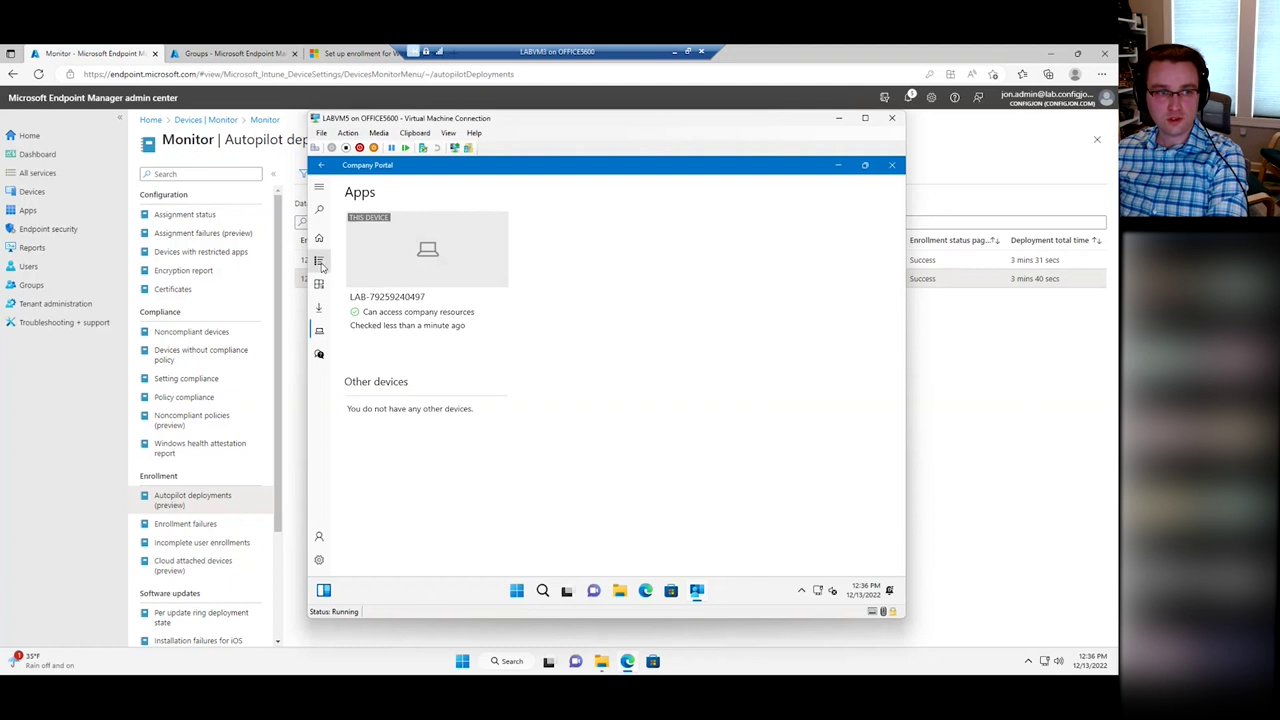
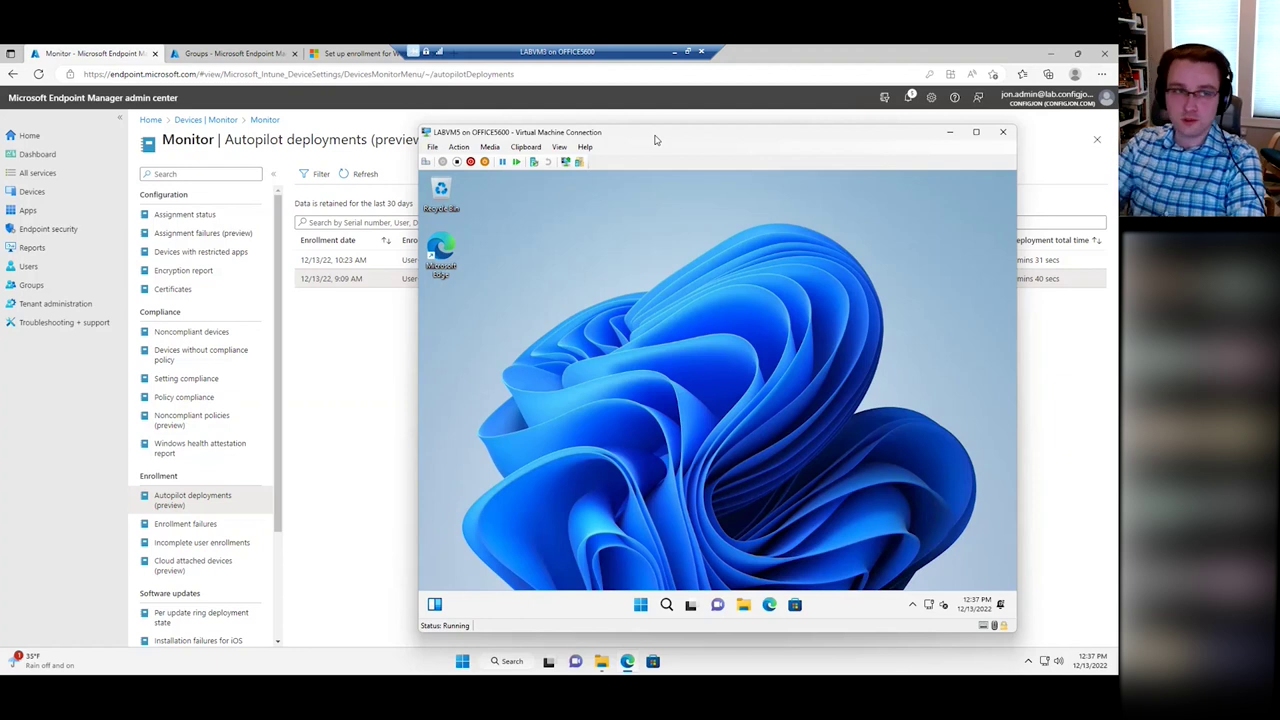
- From Apps > Windows, add a new app of type Microsoft 365 Apps for Windows 10 and later
left_click(357, 395)
left_click(45, 210)
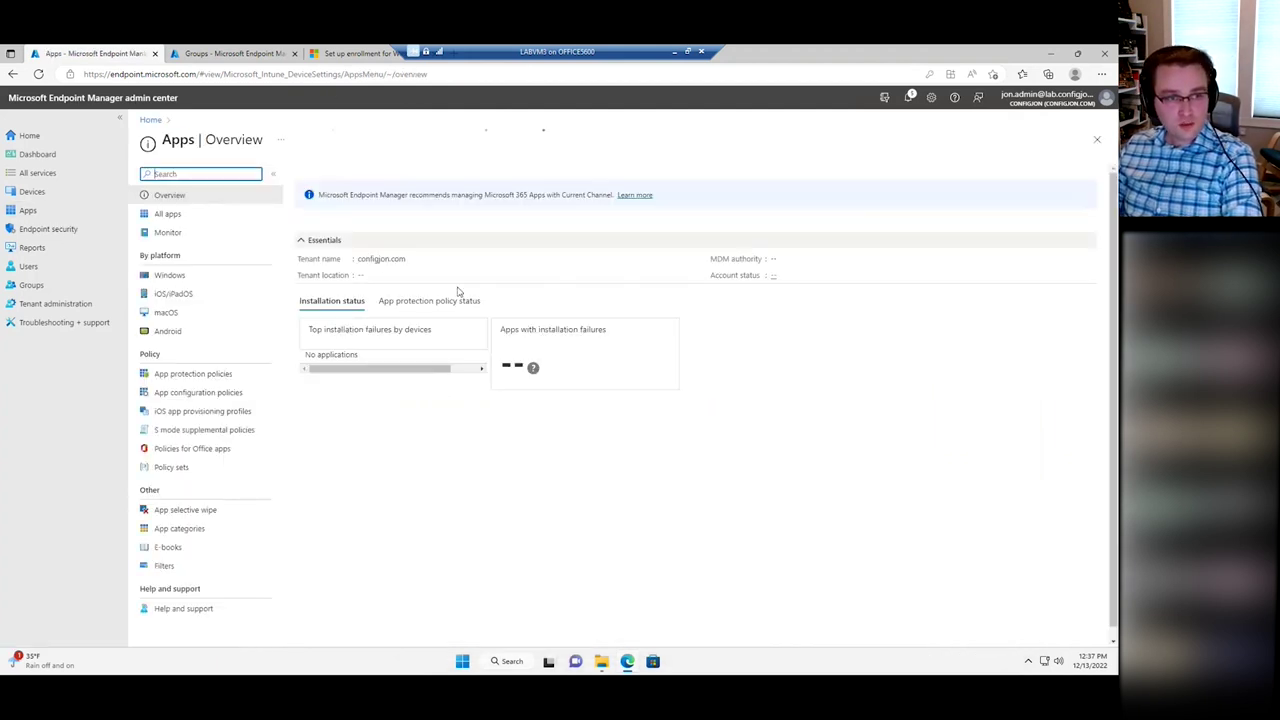
left_click(210, 277)
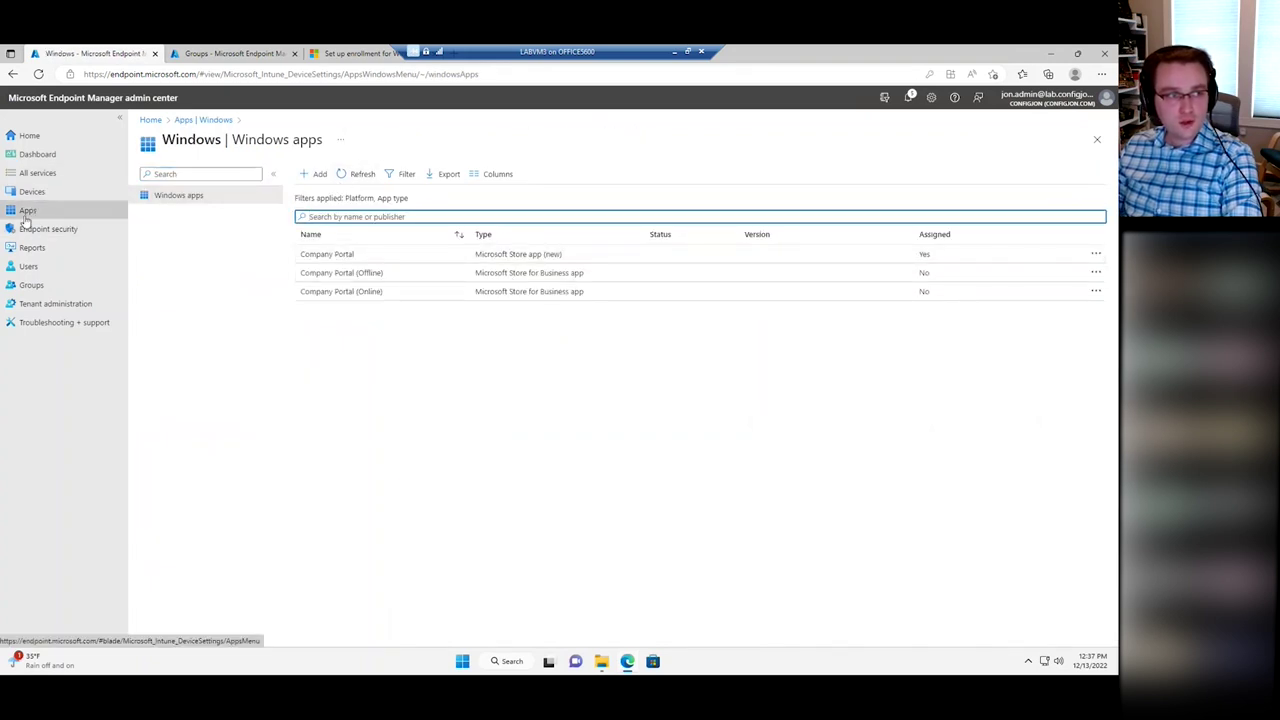
left_click(317, 174)
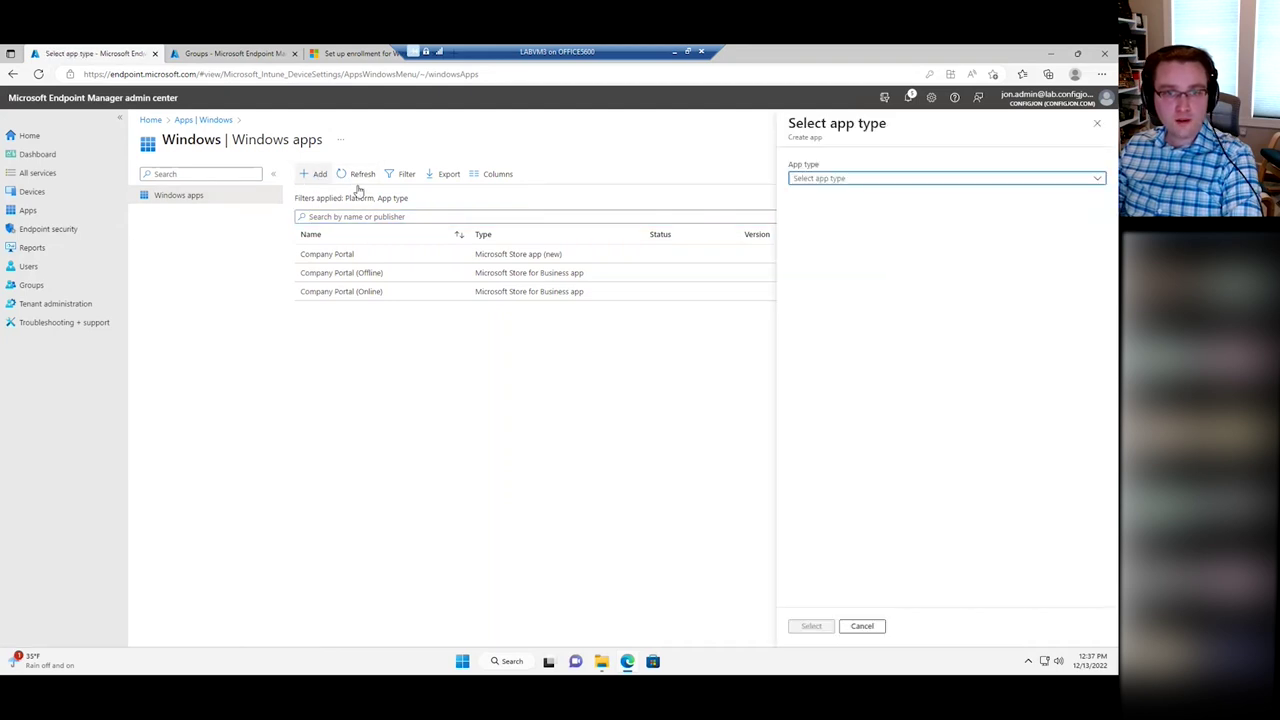
left_click(871, 181)
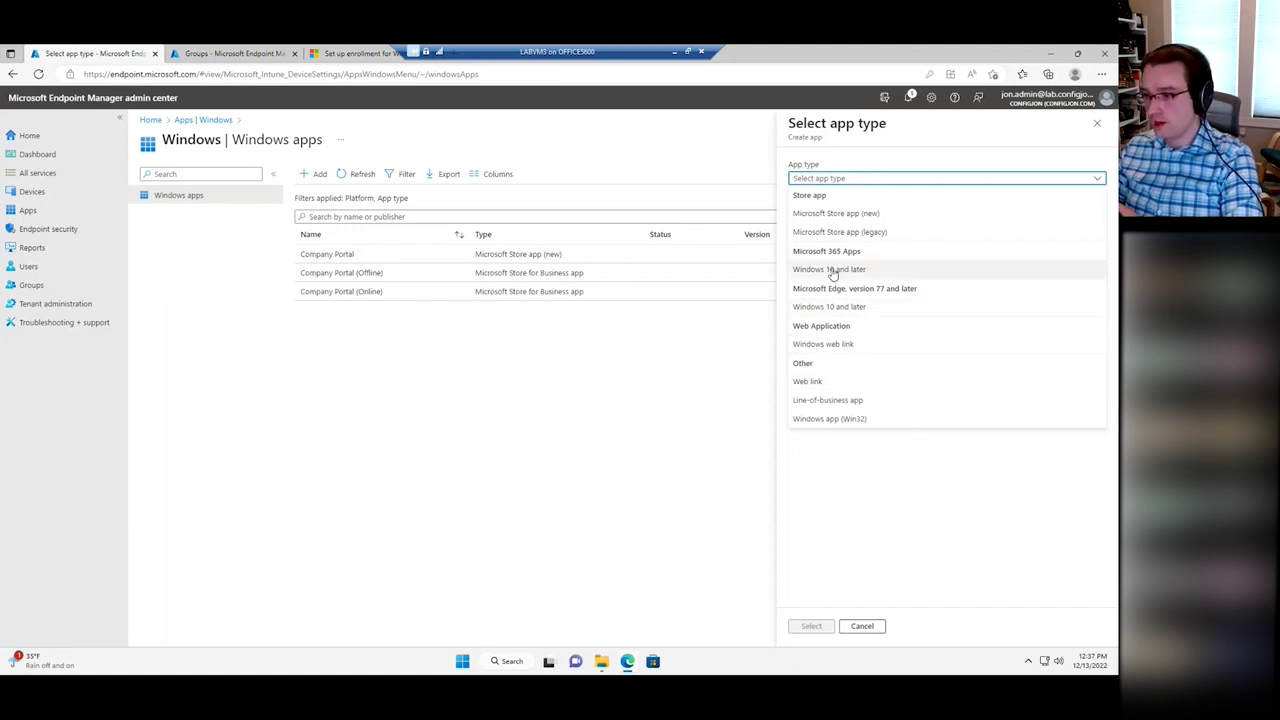
left_click(843, 276)
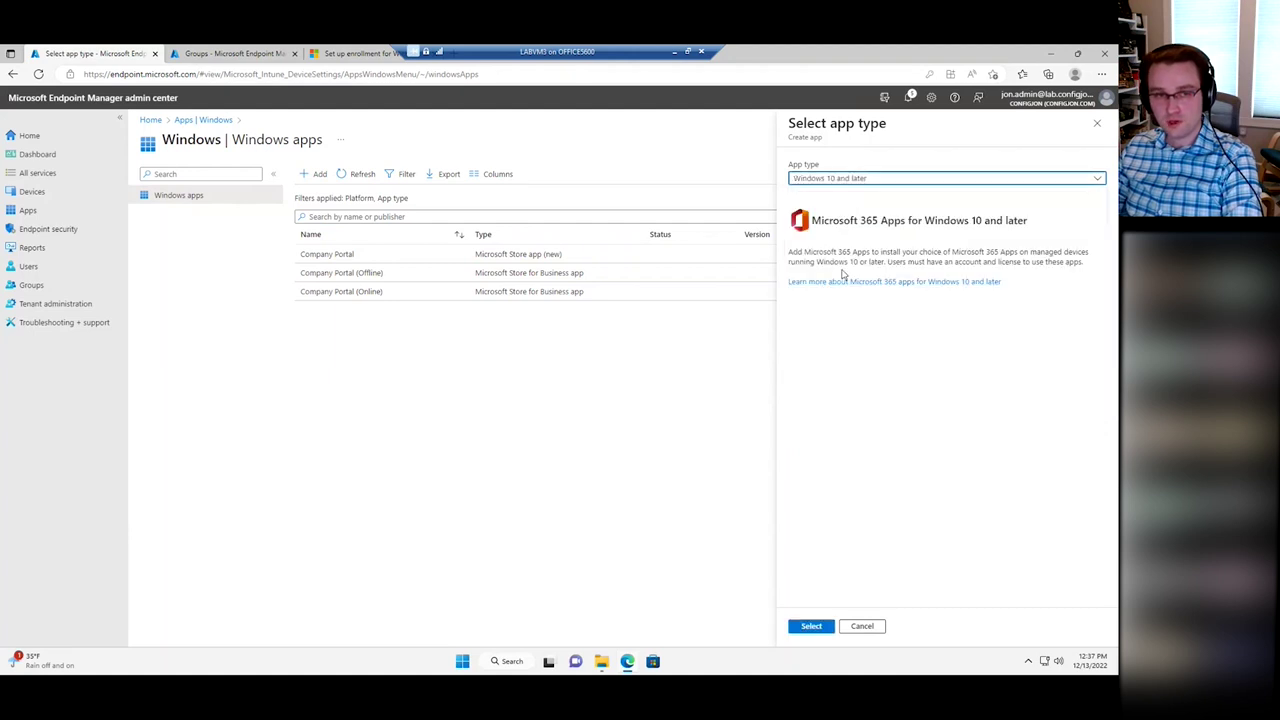
left_click(804, 627)
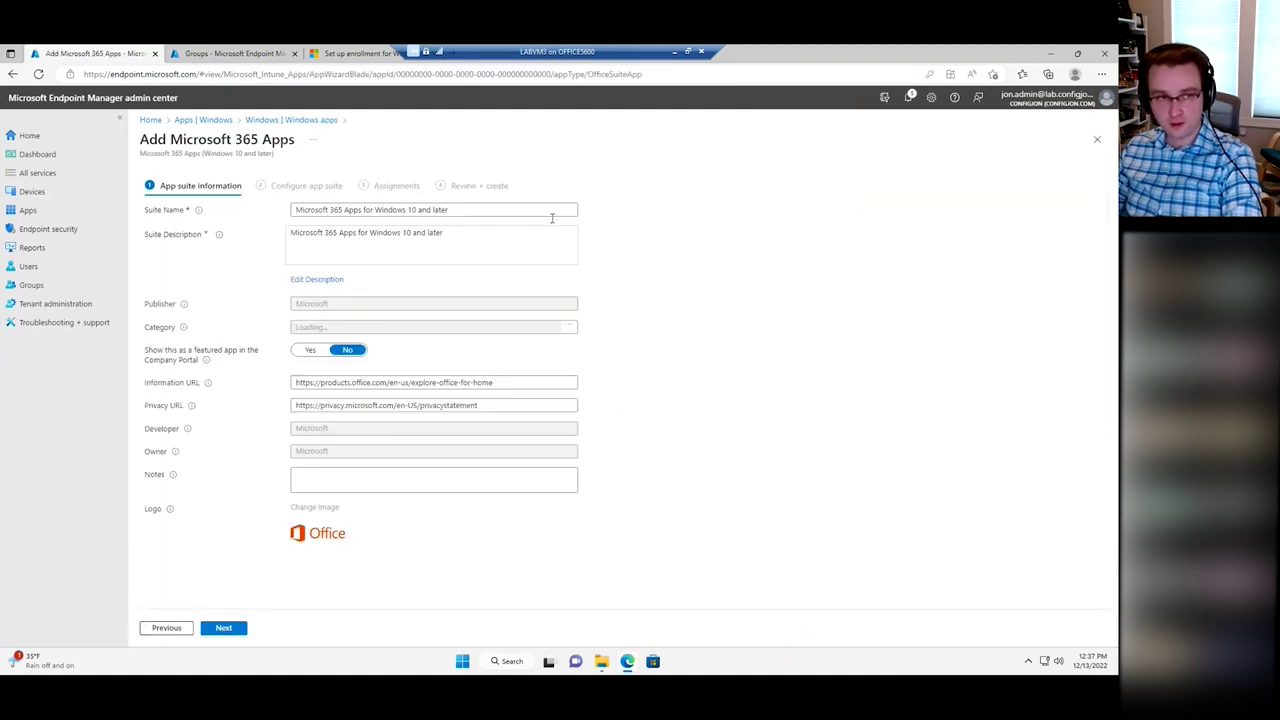
- Exclude Access from the suite's Office apps, adding no extra licensed apps
left_click(226, 628)
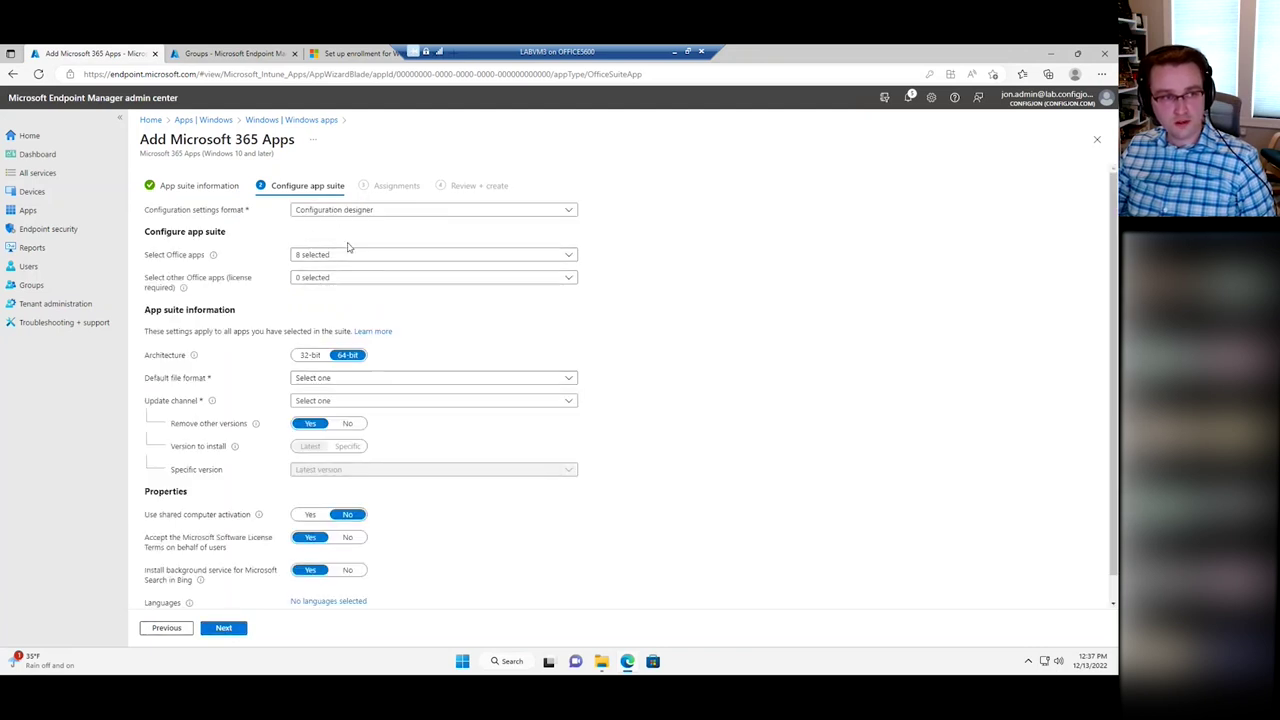
left_click(350, 254)
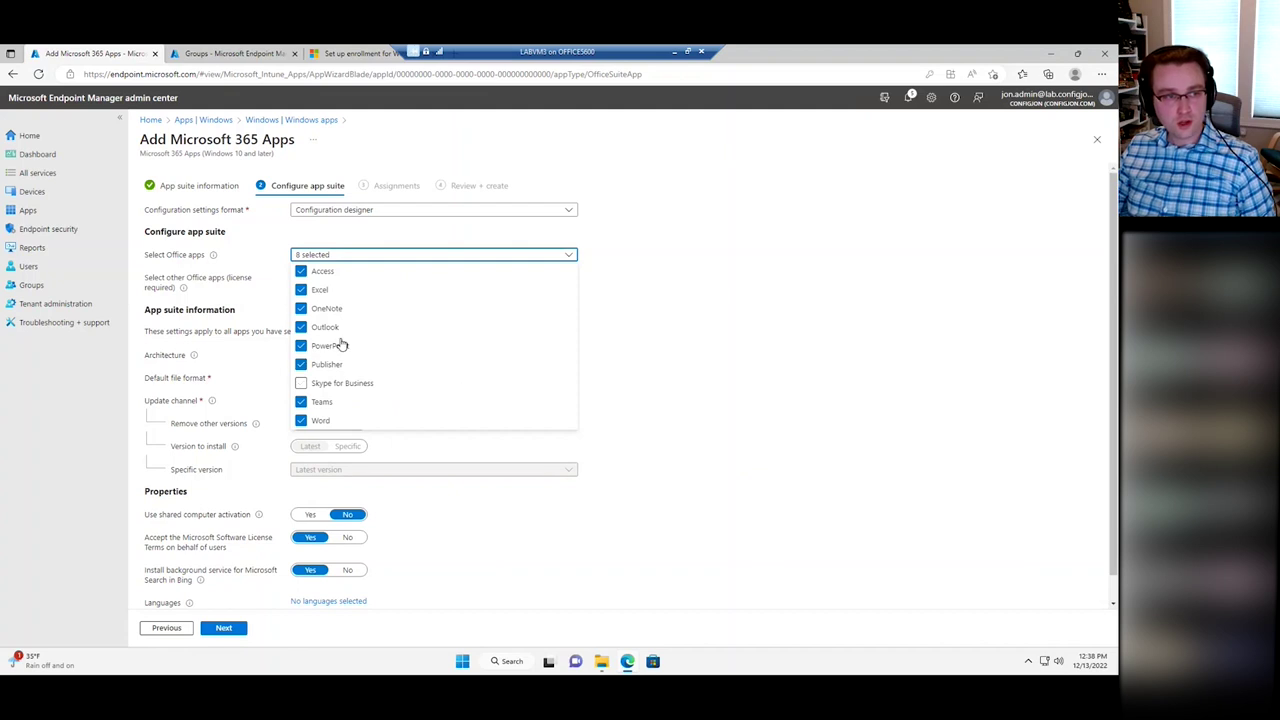
left_click(303, 271)
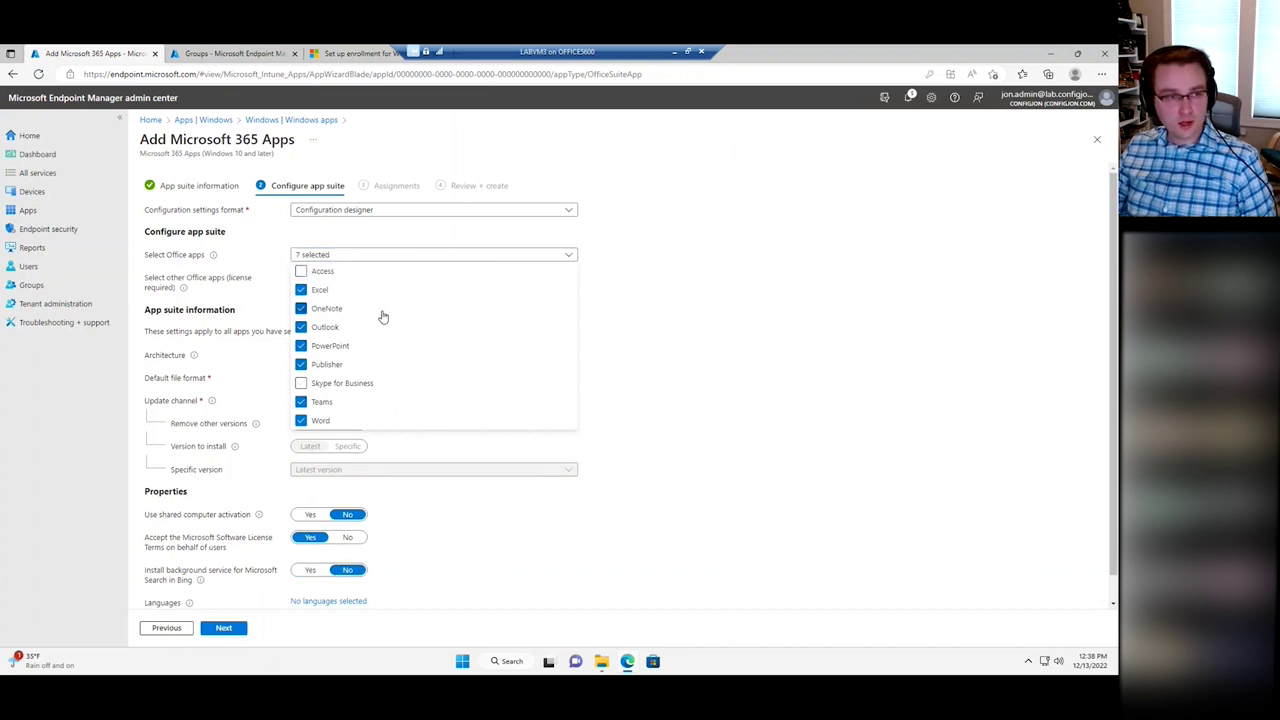
left_click(716, 291)
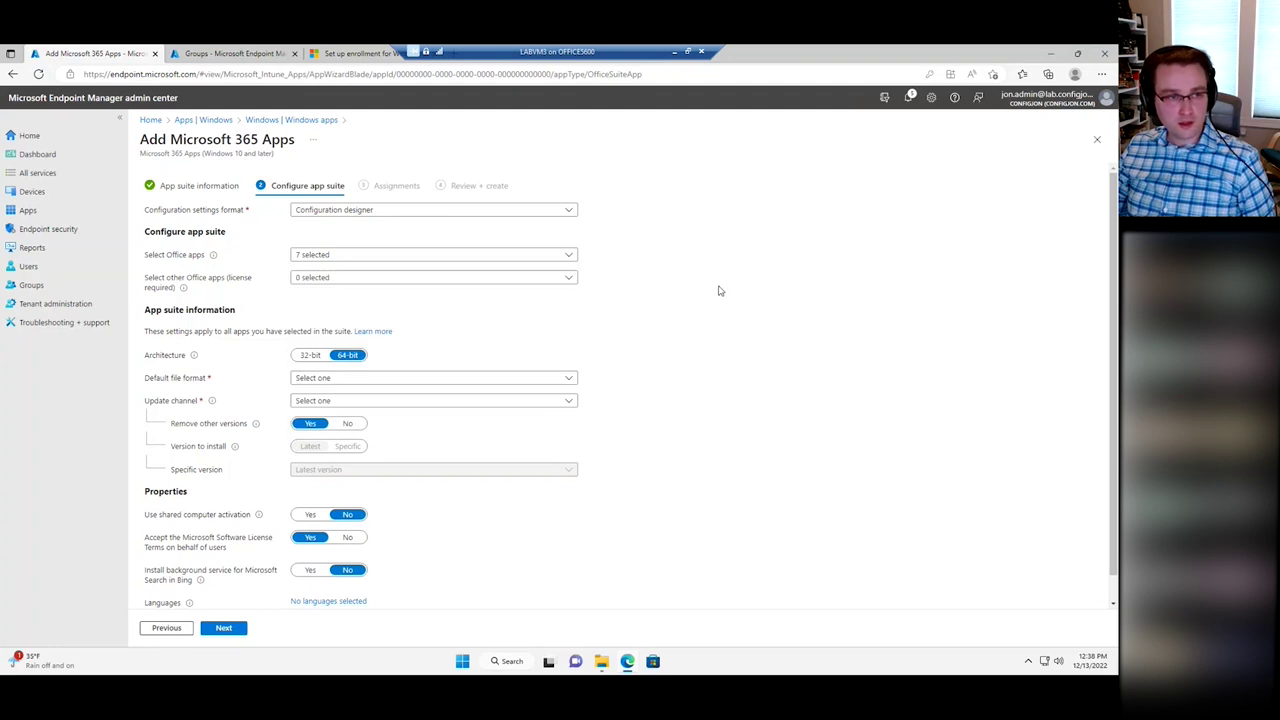
left_click(342, 281)
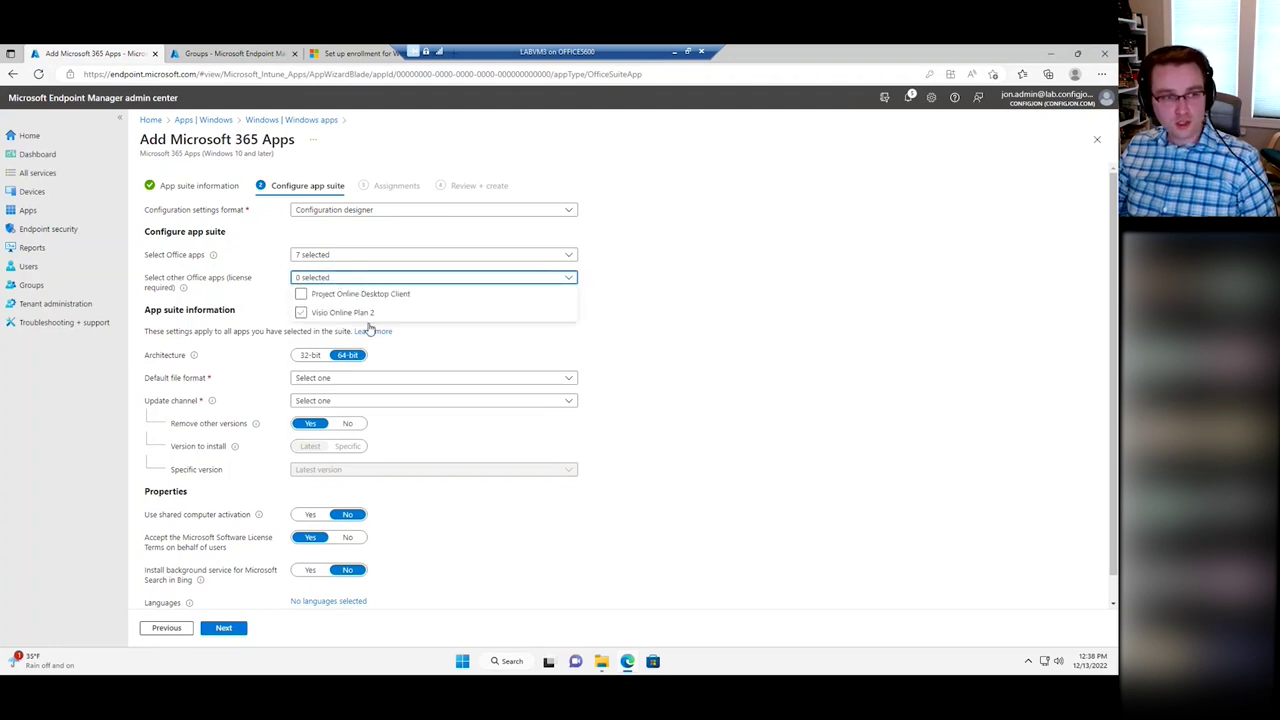
left_click(835, 273)
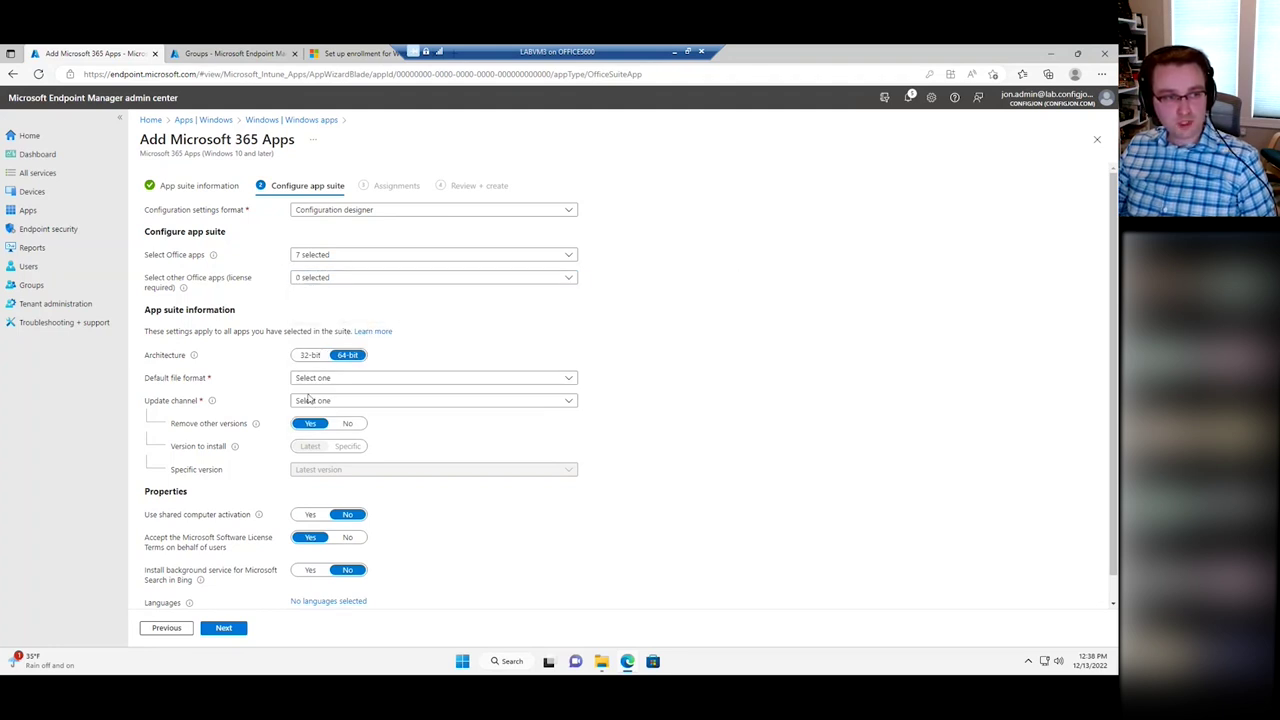
- Set Monthly Enterprise Channel updates and Office Open Document Format as default file format, then continue
scroll(720, 372, "down", 1)
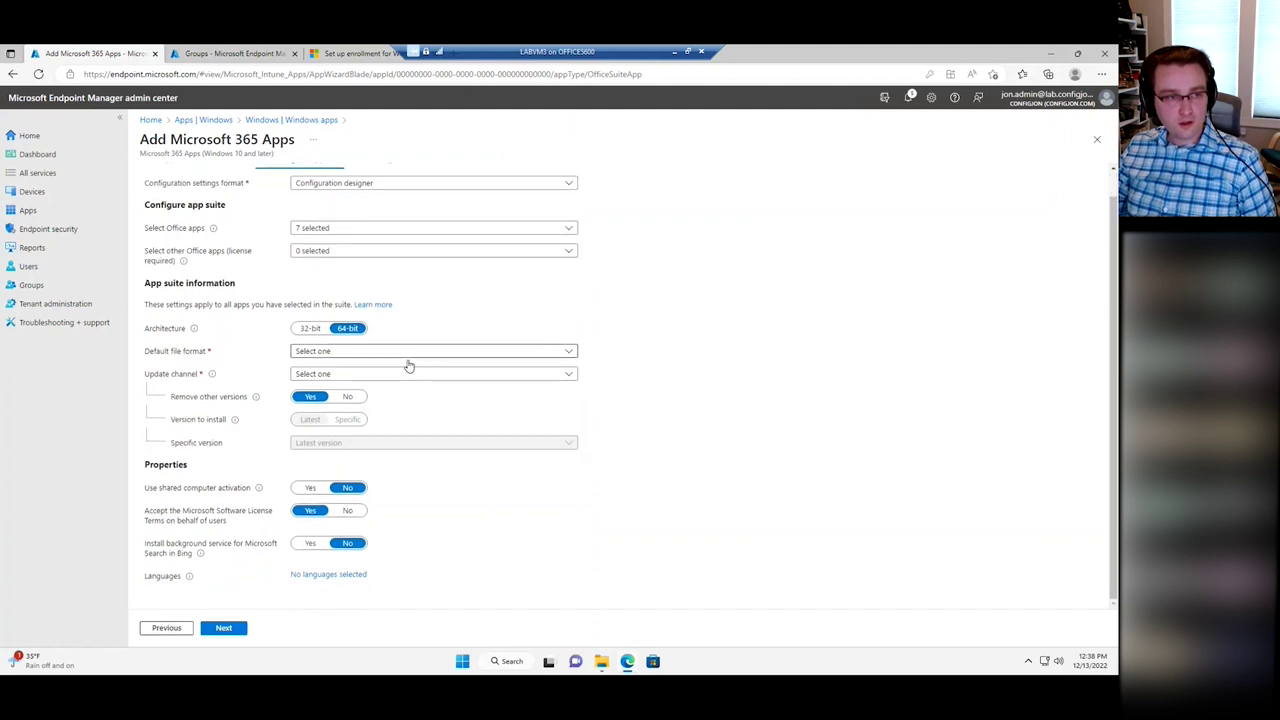
left_click(400, 372)
left_click(372, 446)
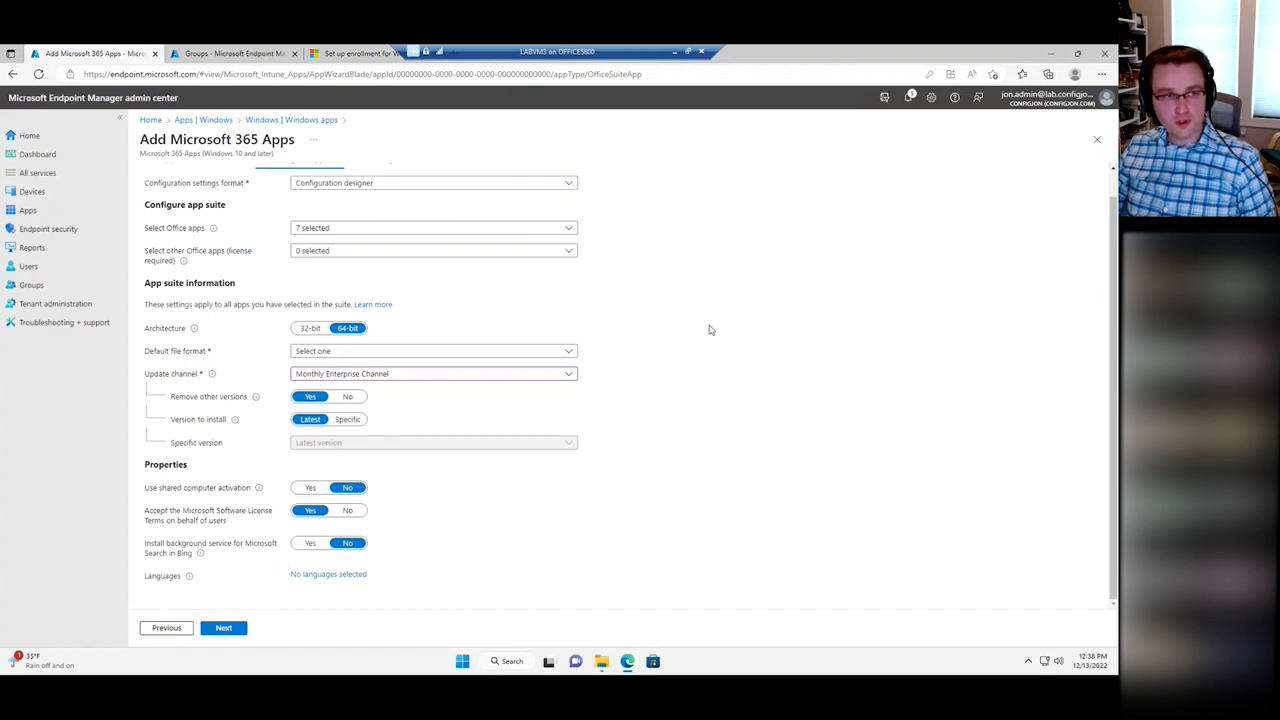
scroll(712, 300, "up", 1)
scroll(640, 300, "down", 1)
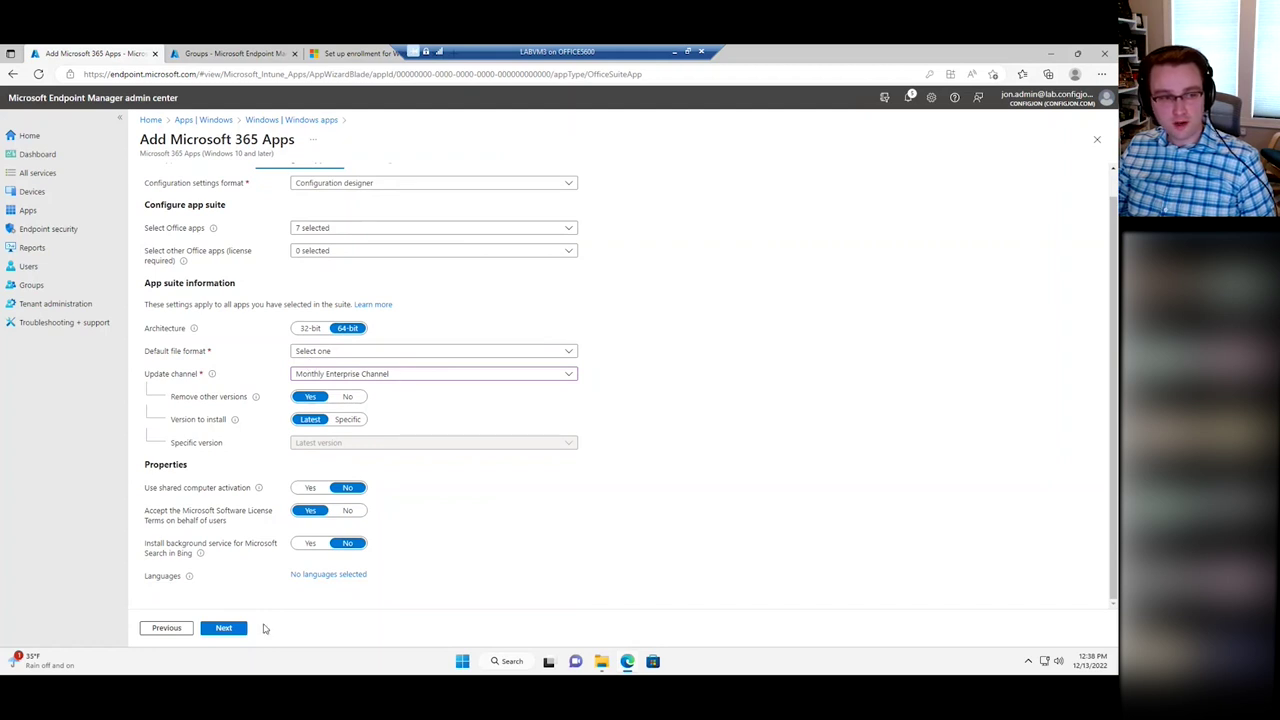
left_click(224, 630)
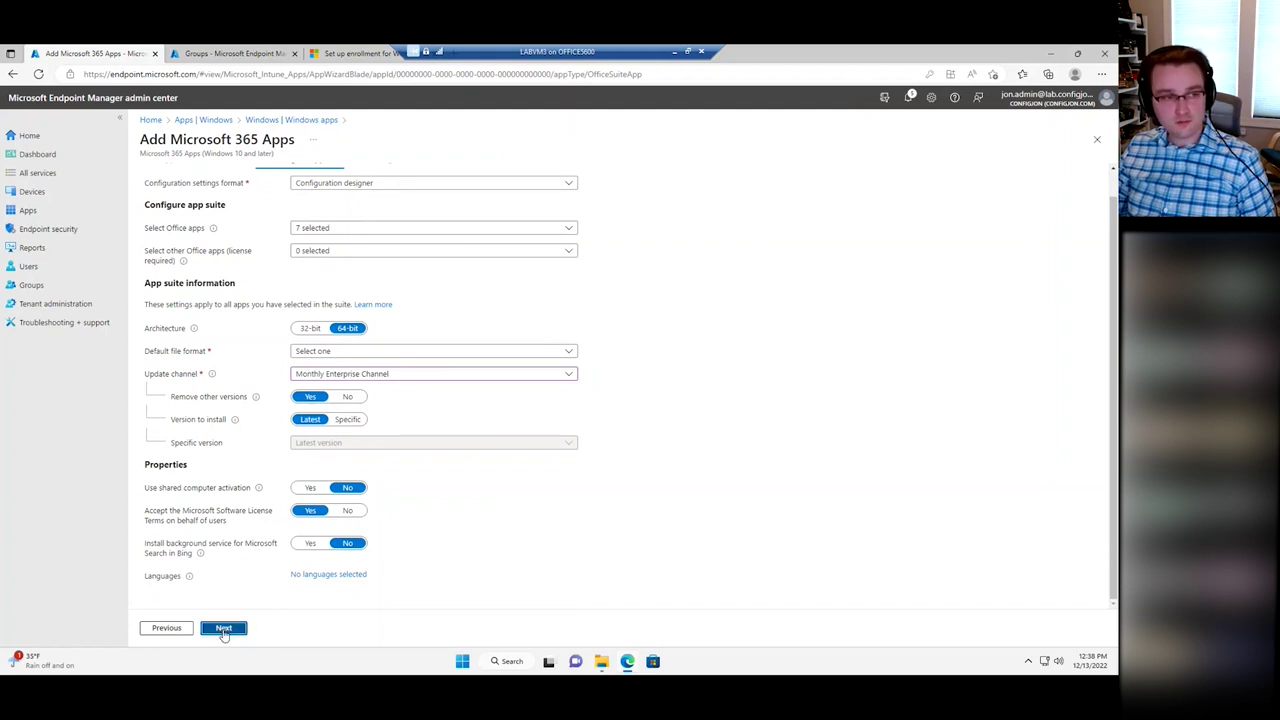
left_click(352, 356)
left_click(358, 389)
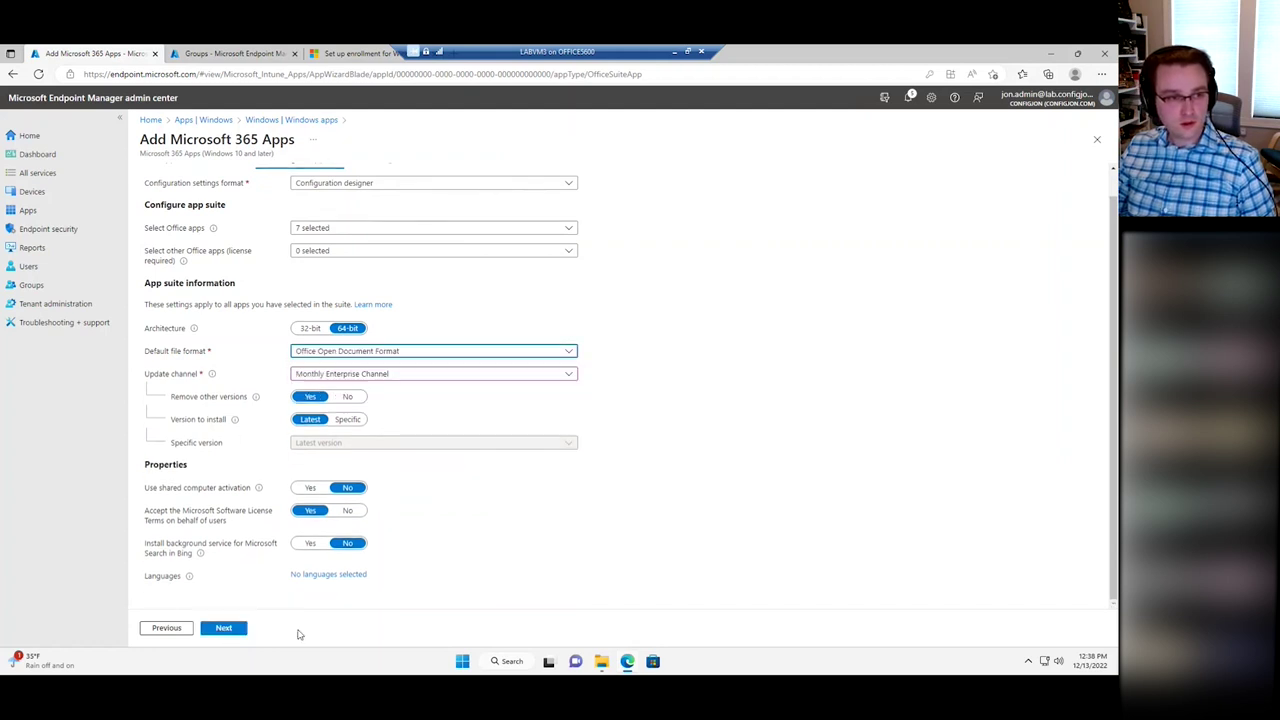
left_click(224, 628)
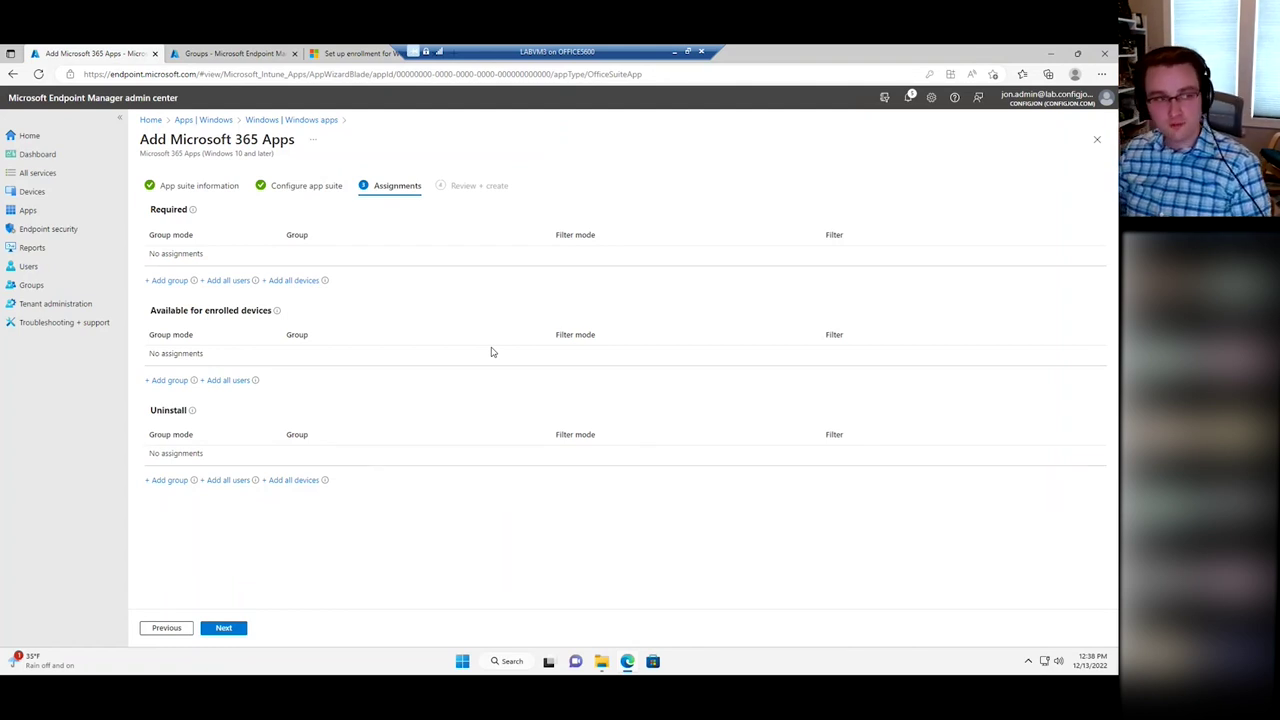
- Assign the suite as Required to the Intune-Autopilot-All Devices group, found by searching 'intu'
left_click_drag(153, 212, 194, 215)
left_click(184, 211)
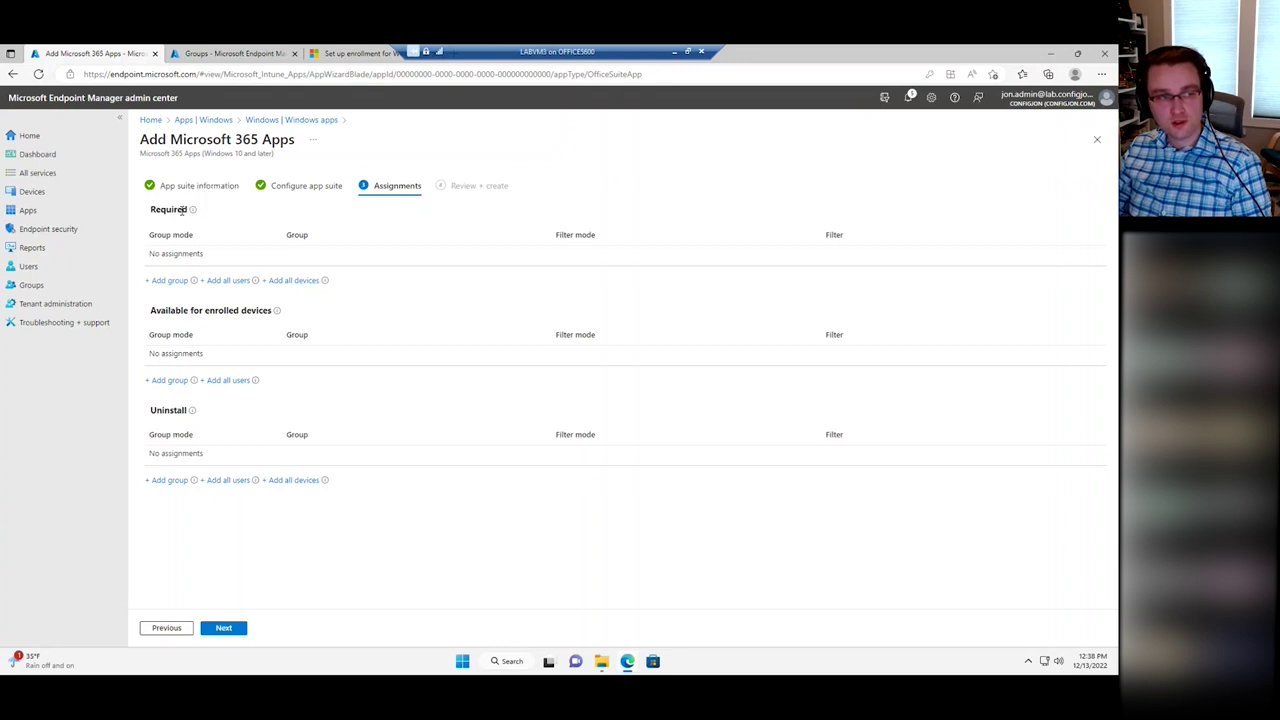
left_click_drag(161, 312, 268, 313)
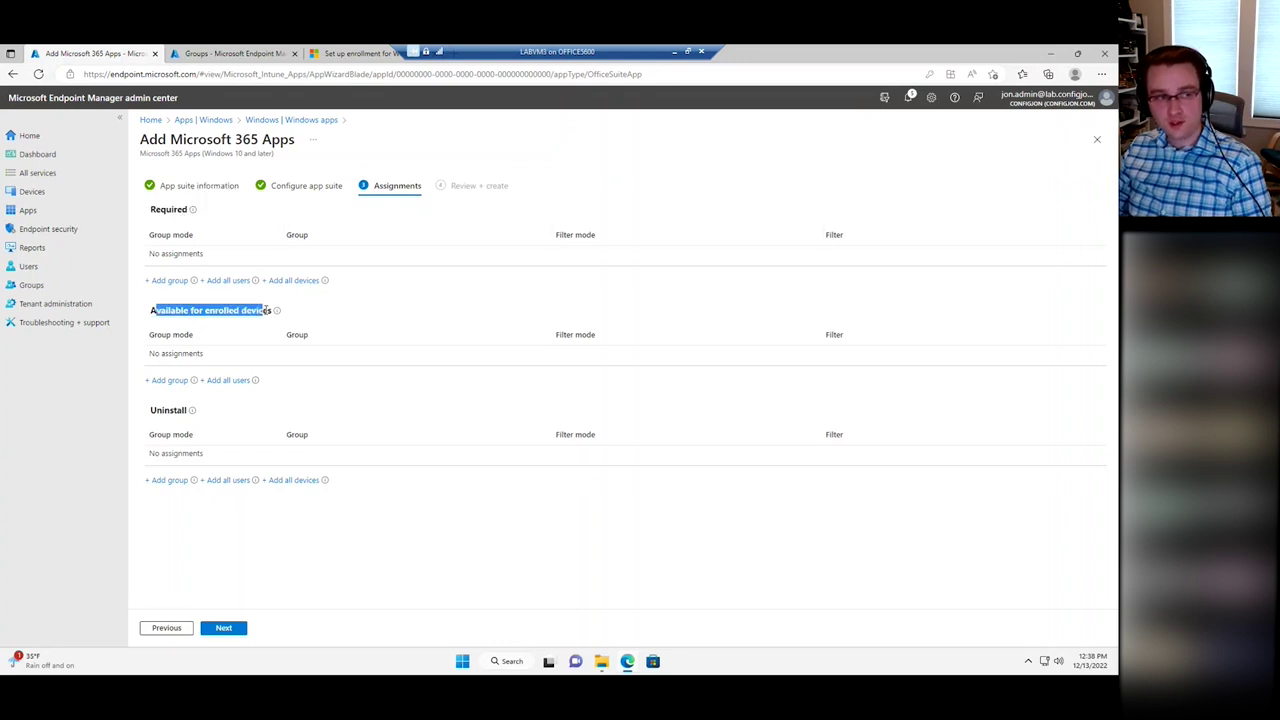
left_click(268, 313)
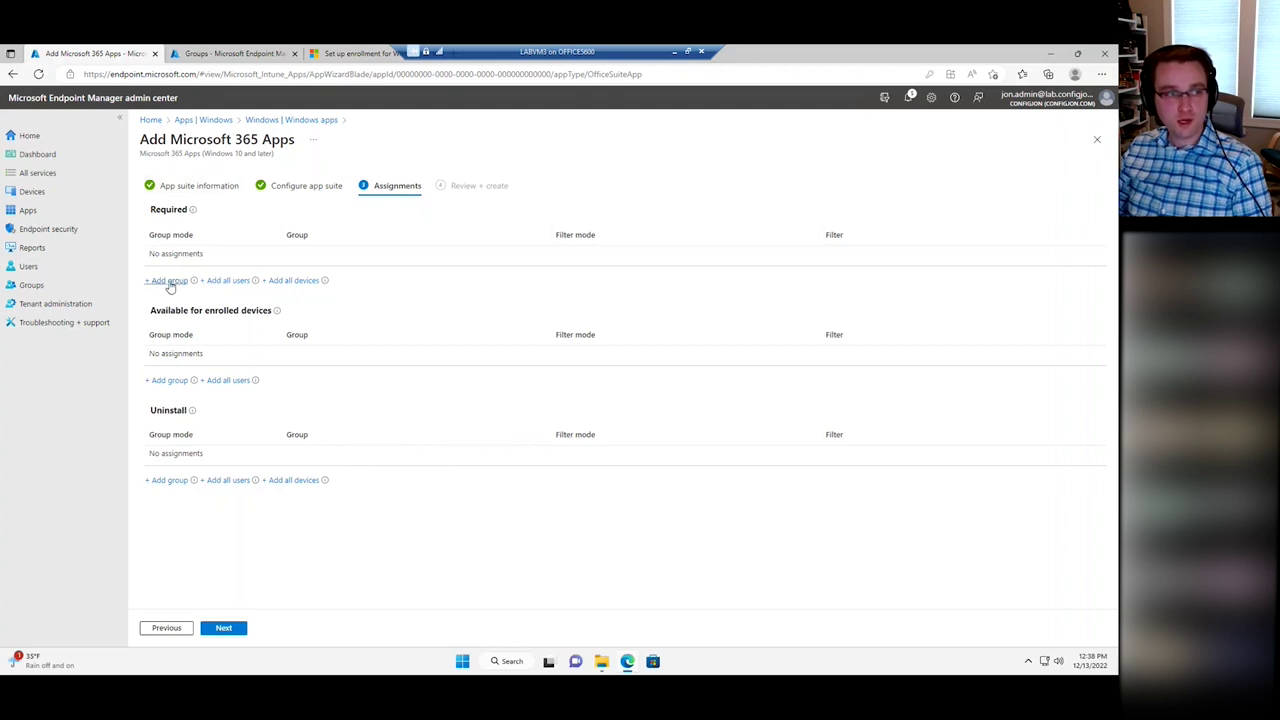
left_click(167, 281)
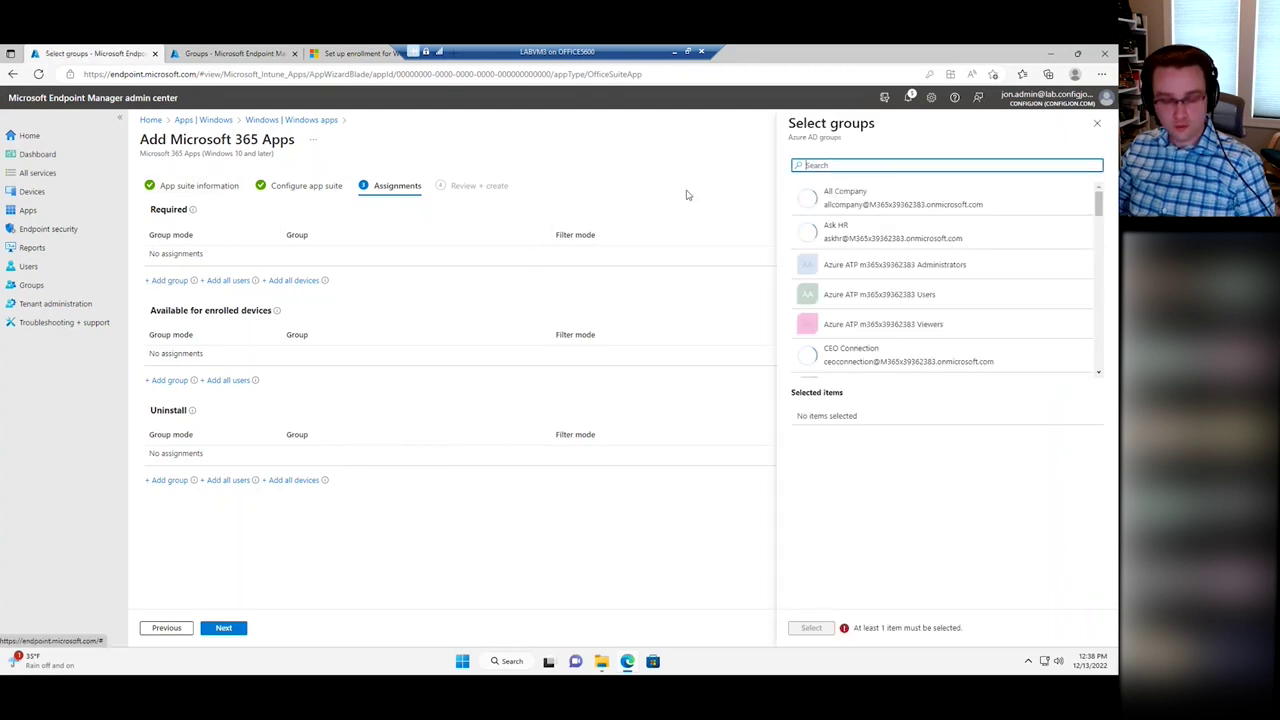
type("intu")
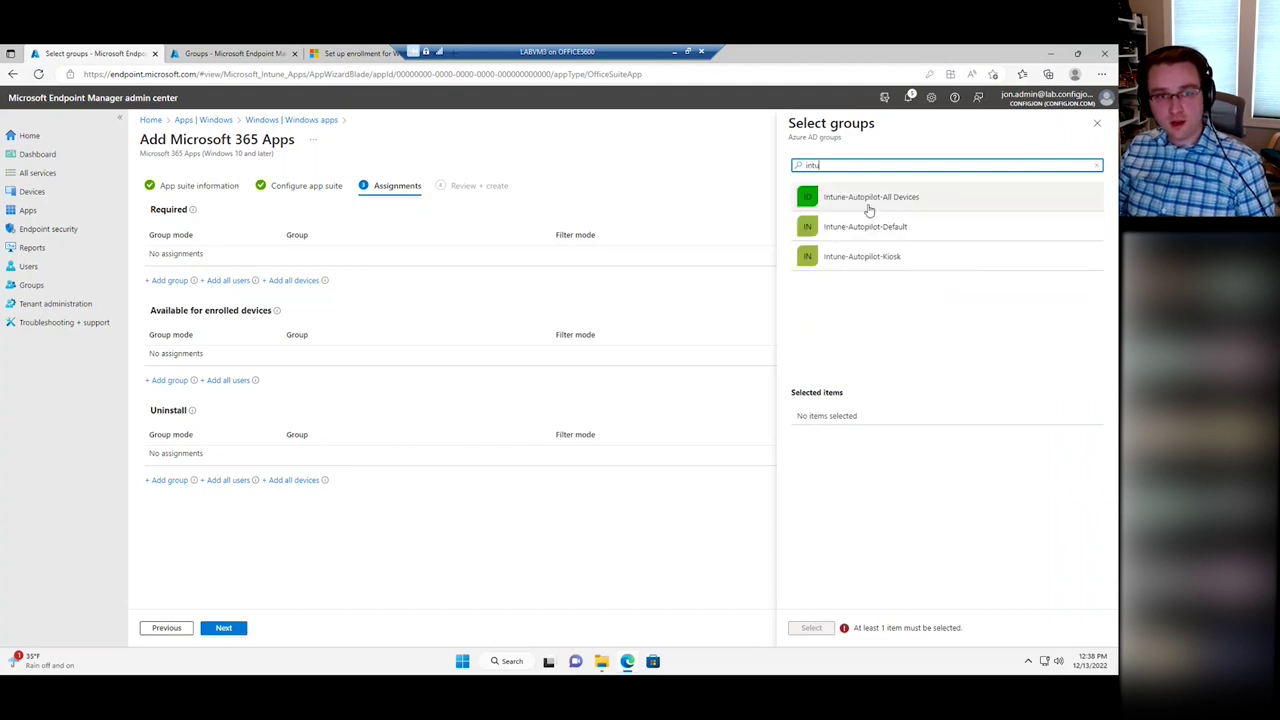
left_click(937, 200)
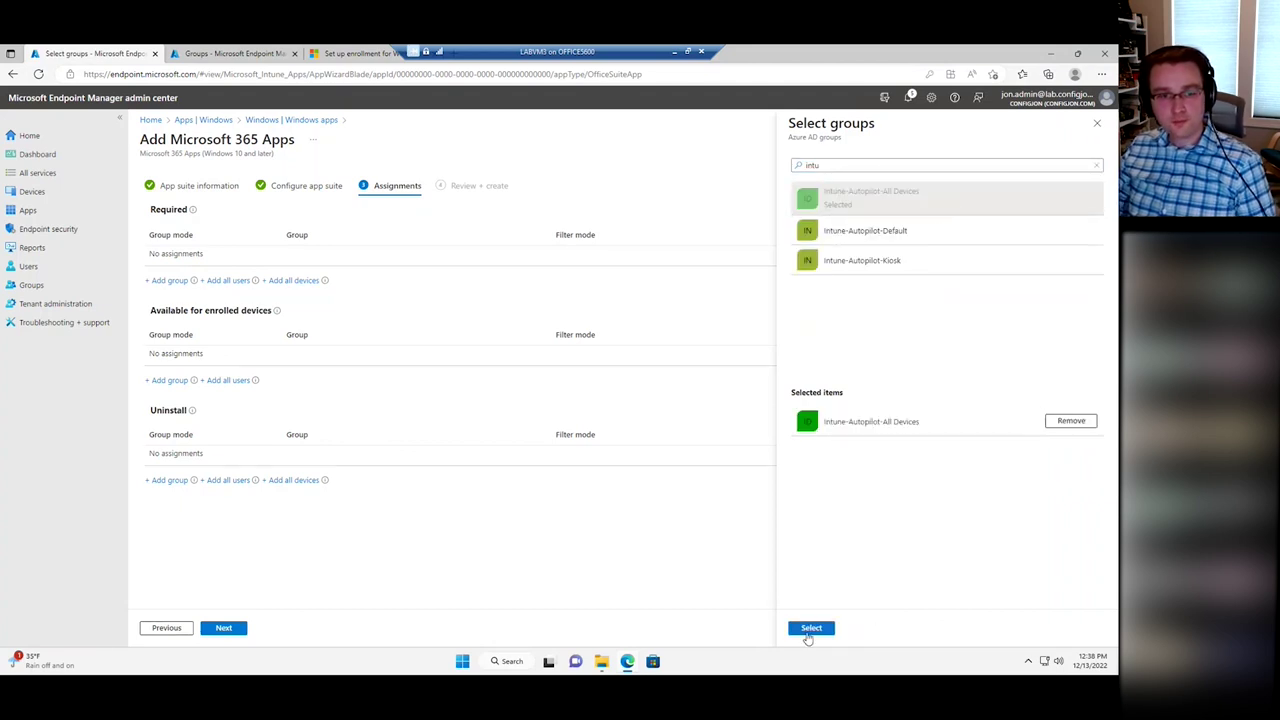
left_click(811, 628)
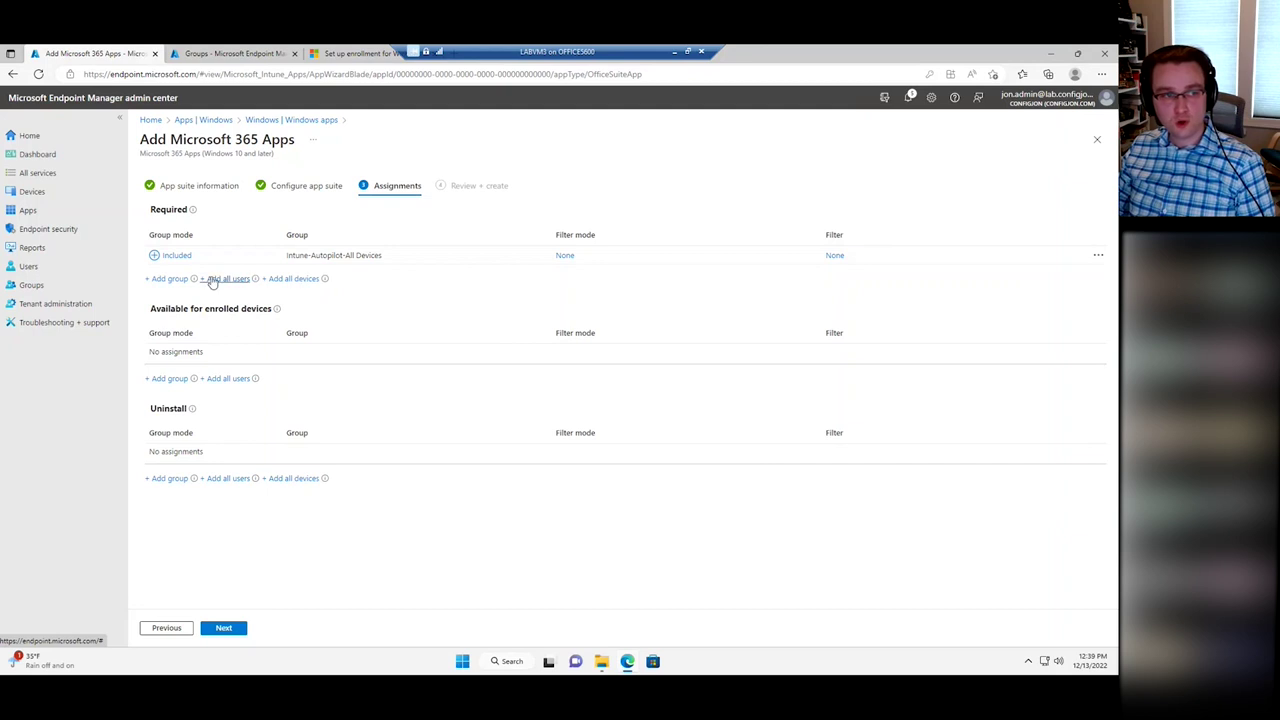
- Drop the briefly added All devices assignment, create the suite, and return to Windows apps
left_click(300, 278)
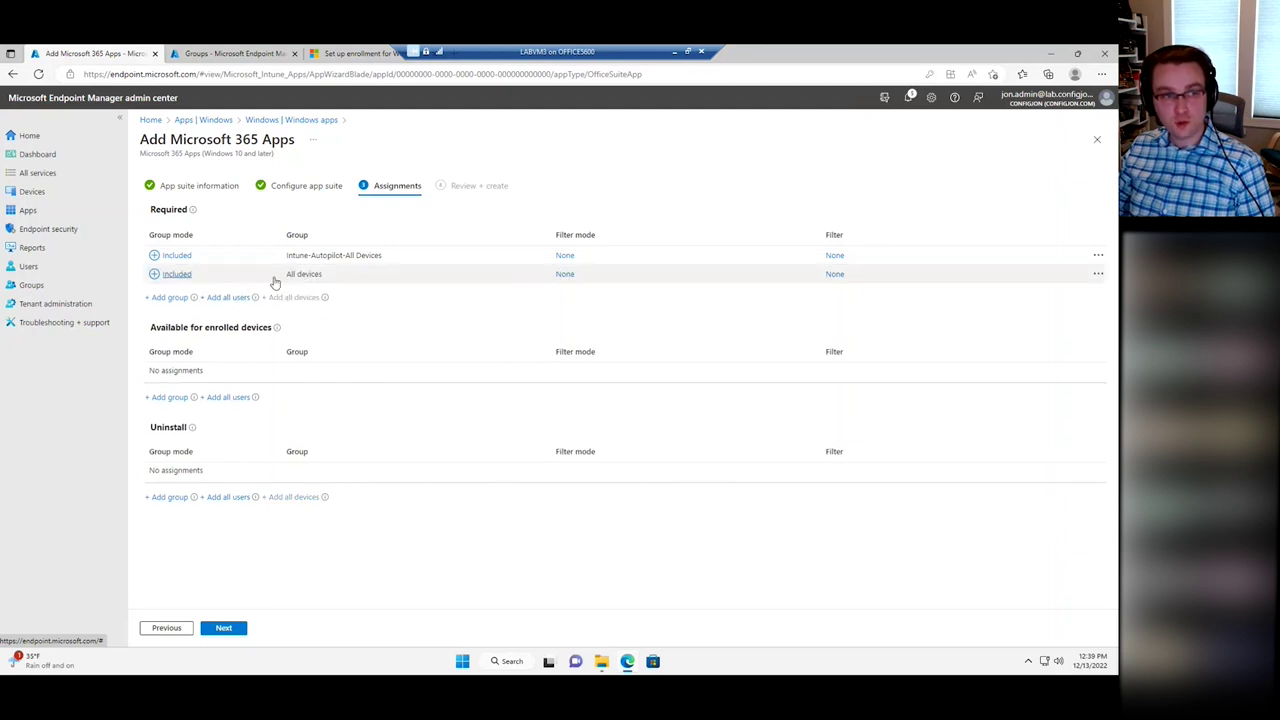
left_click(1097, 276)
left_click(1064, 288)
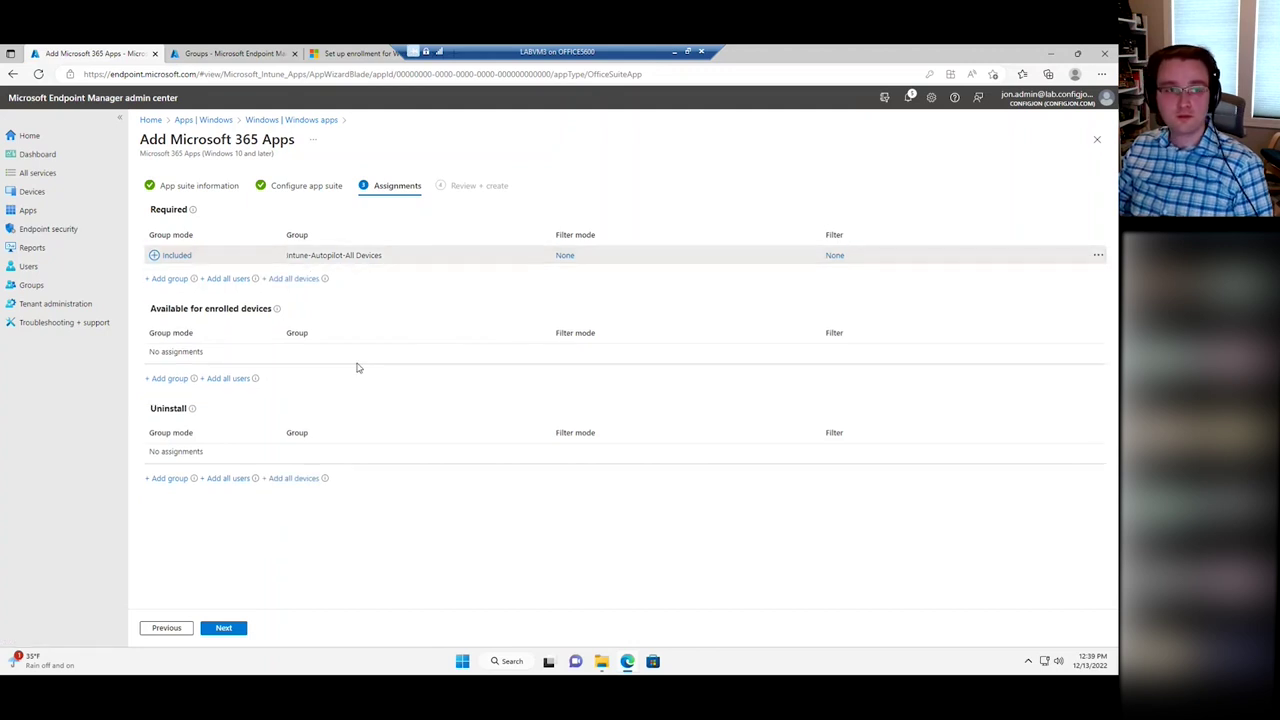
left_click(223, 628)
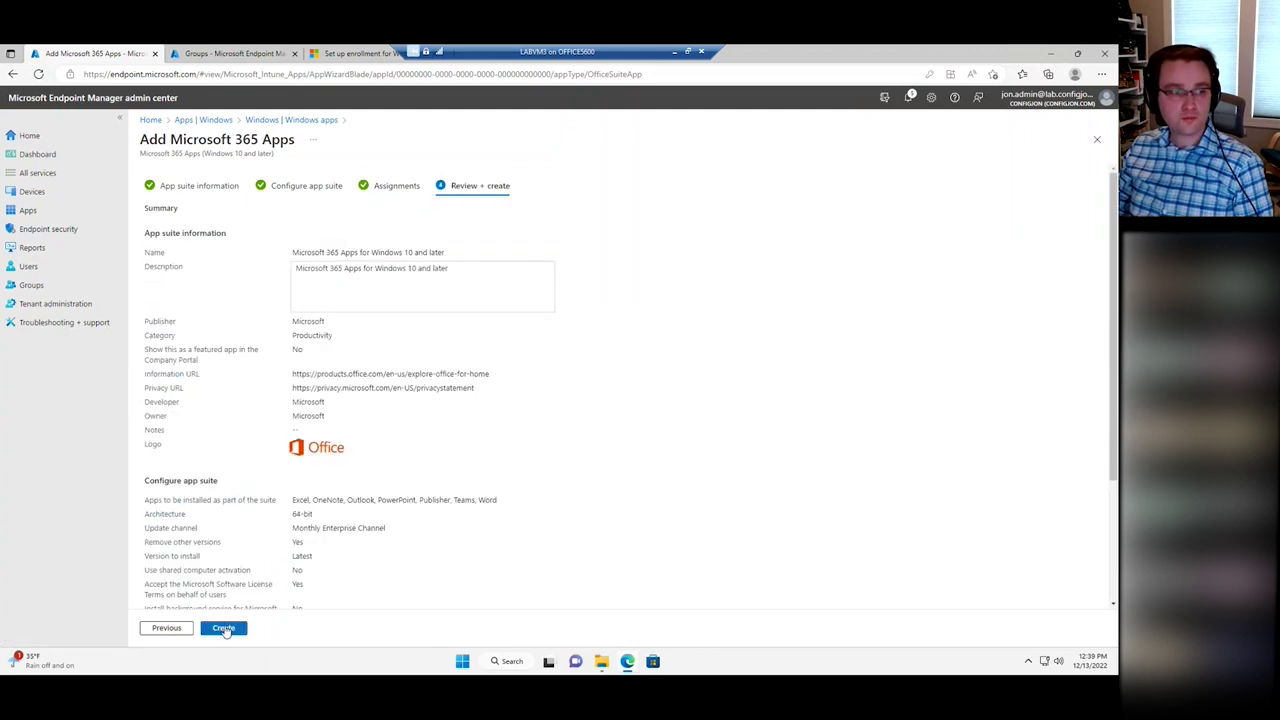
left_click(224, 628)
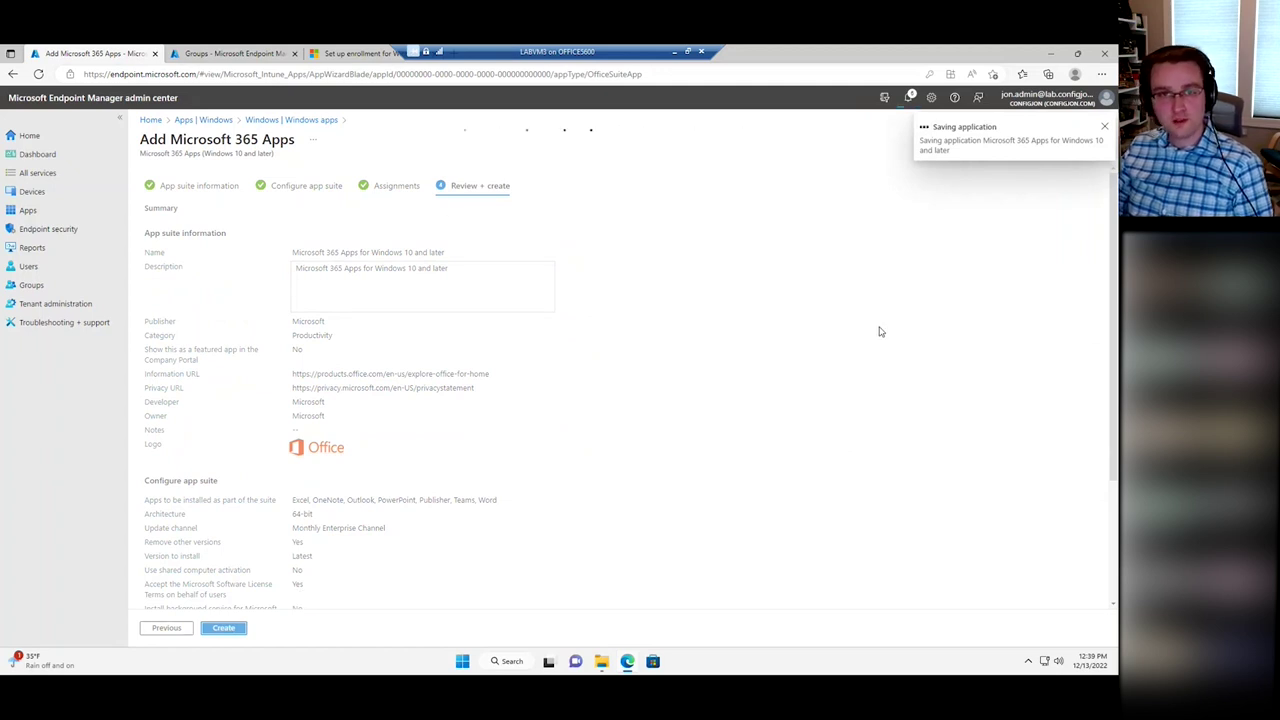
left_click(272, 120)
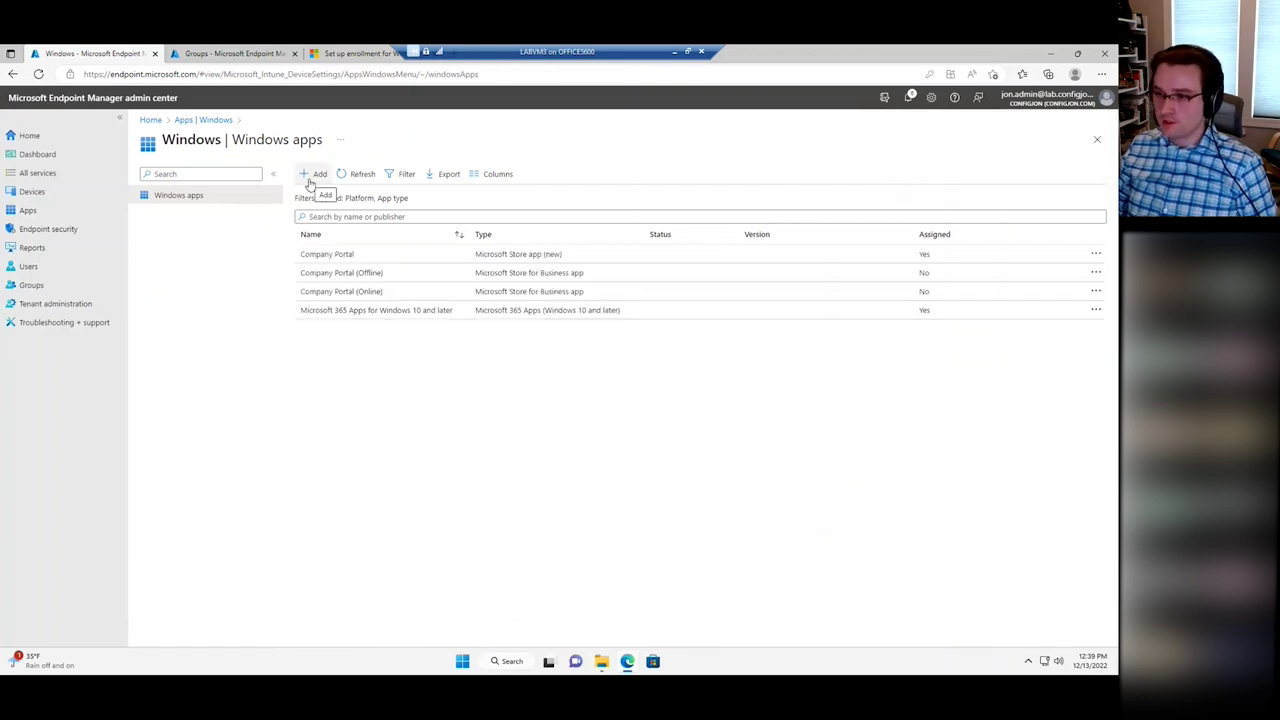
- Start a Windows app (Win32) and open the package file browser, then cancel it
left_click(310, 175)
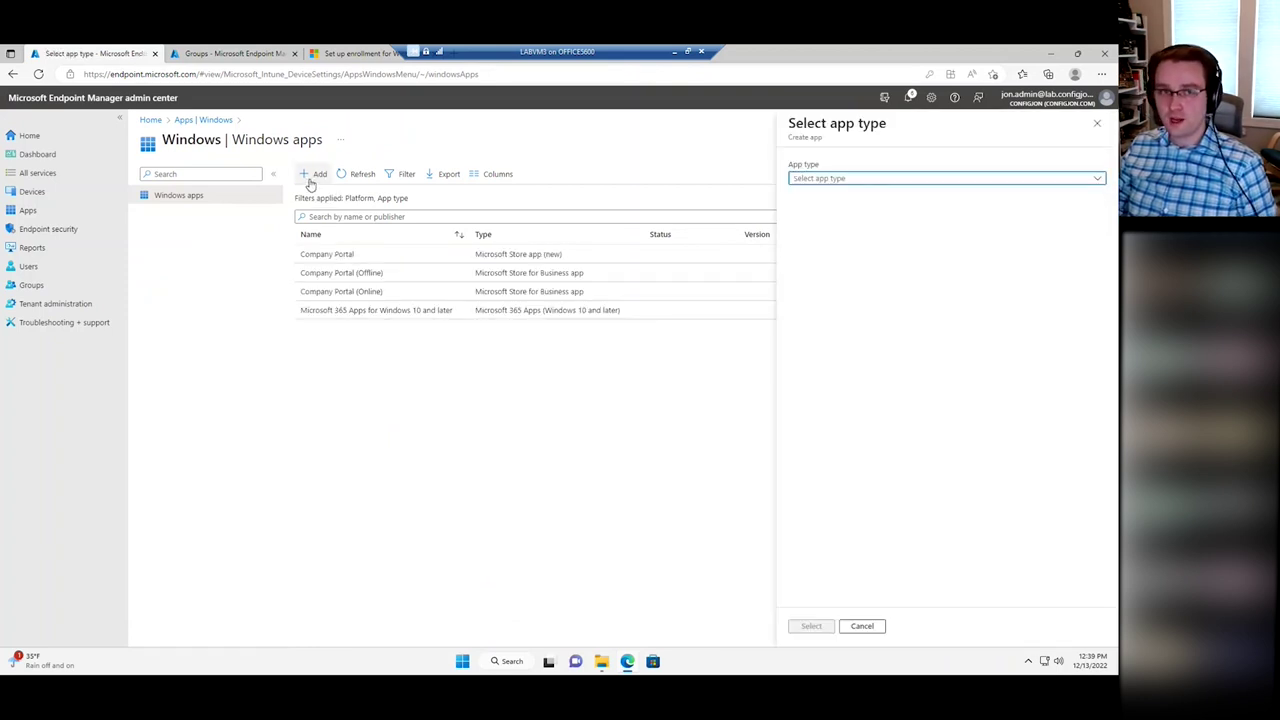
left_click(866, 180)
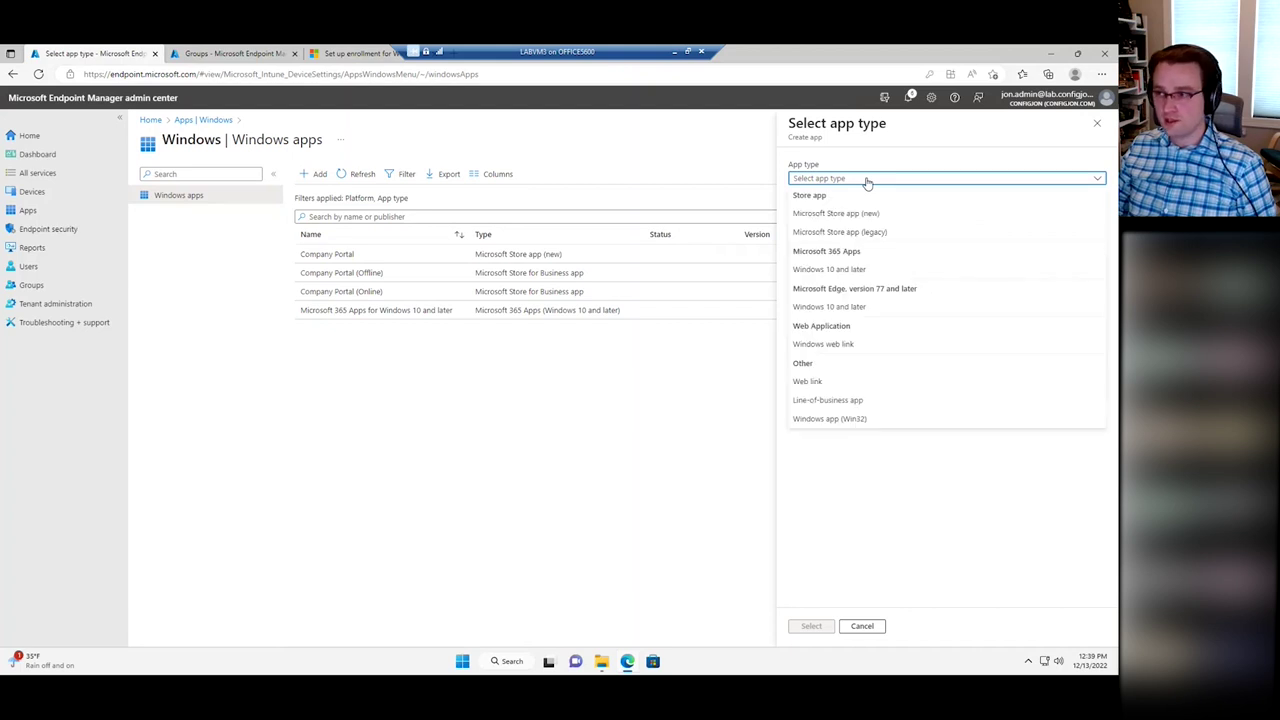
left_click(857, 420)
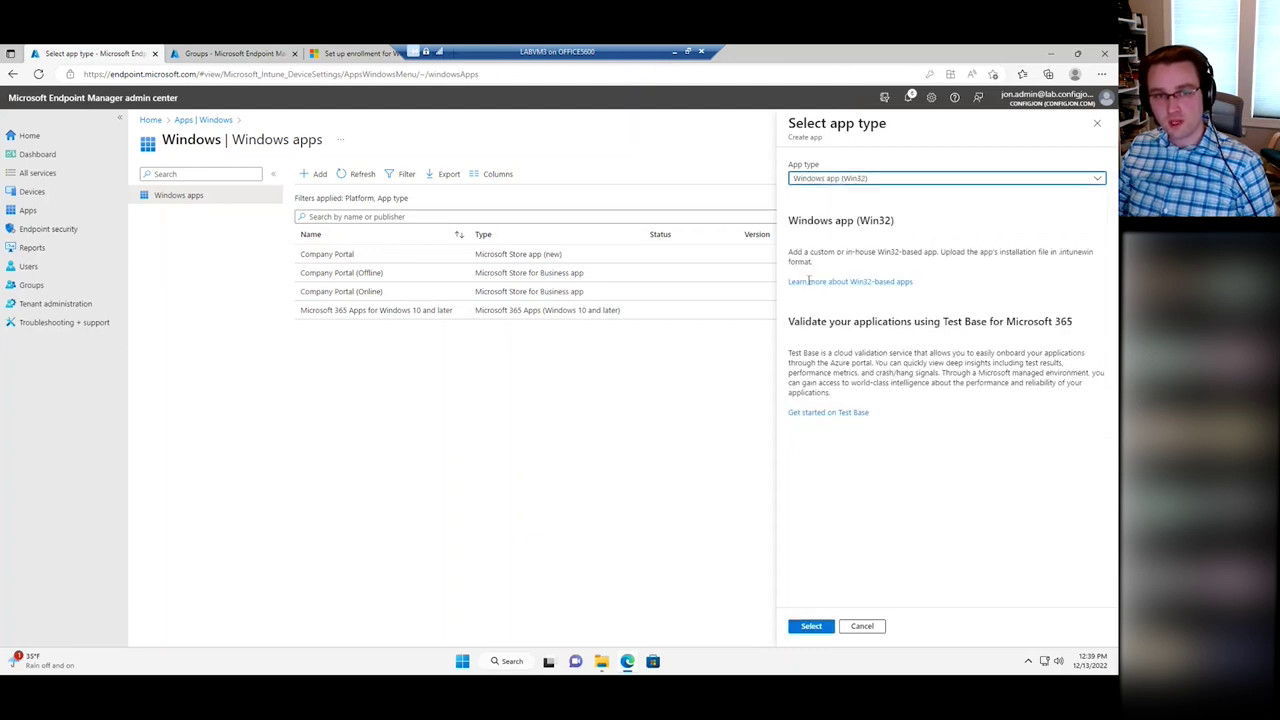
left_click(804, 627)
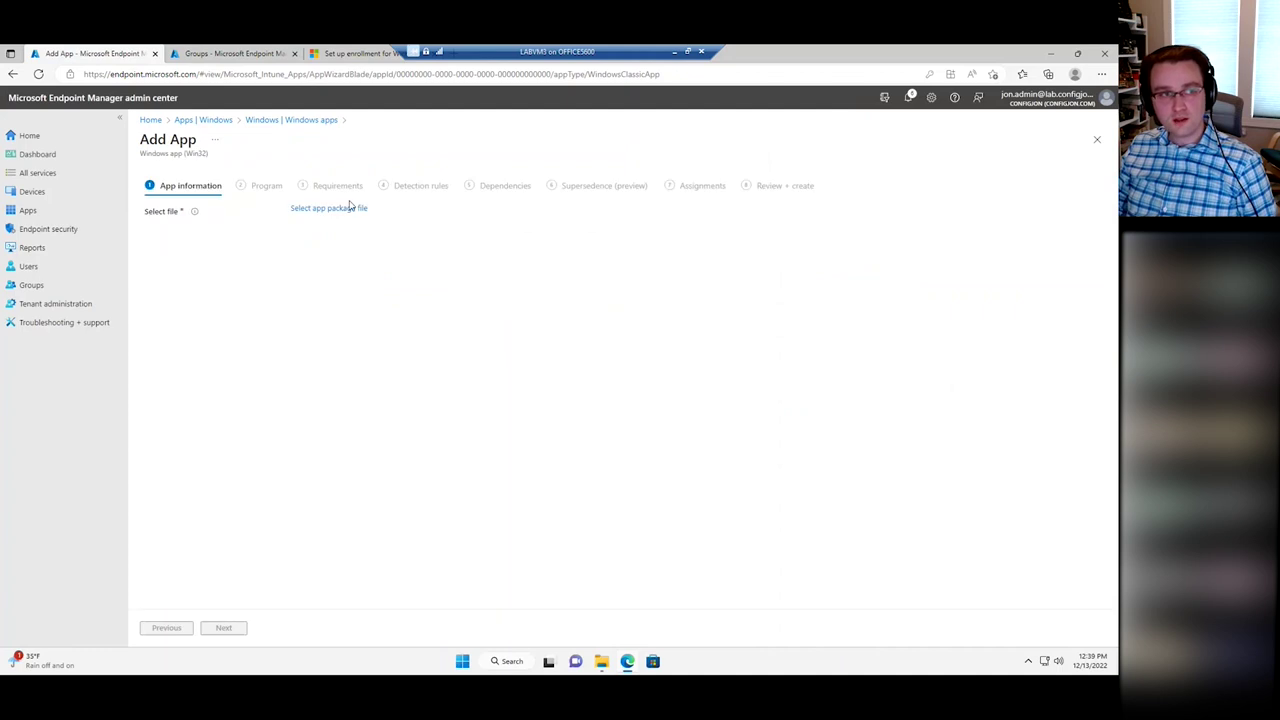
left_click(332, 214)
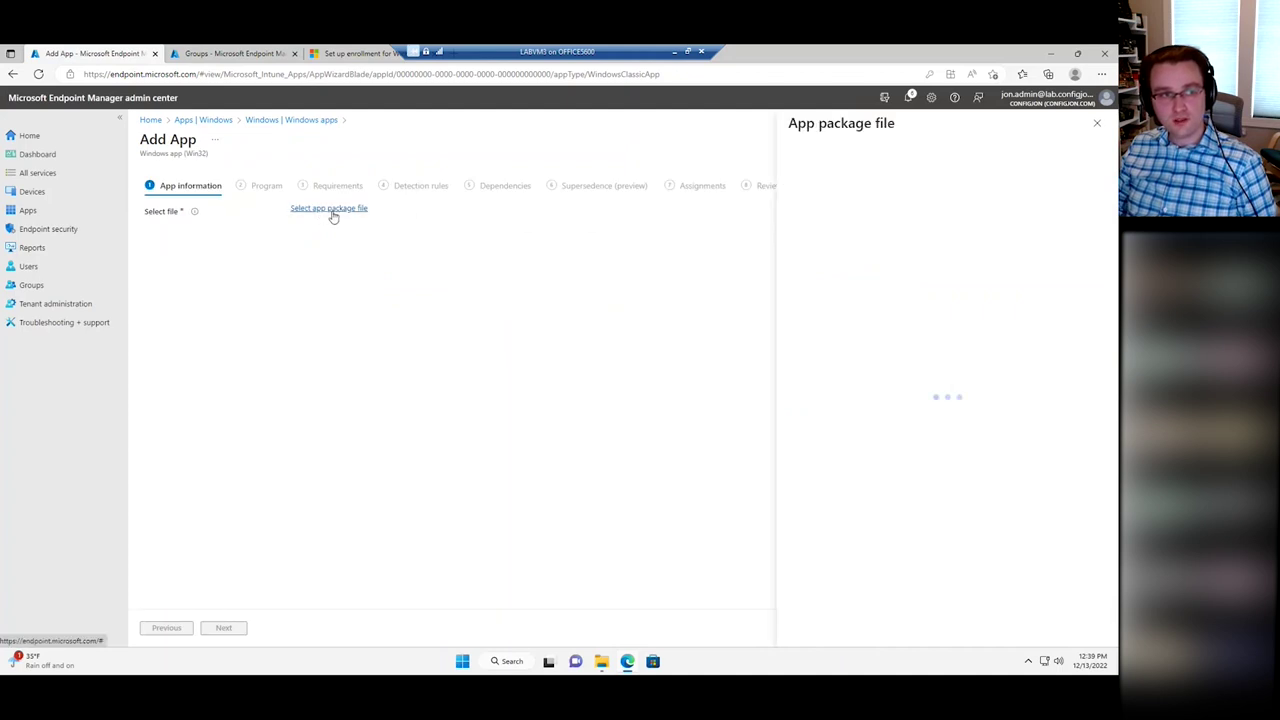
left_click(1099, 172)
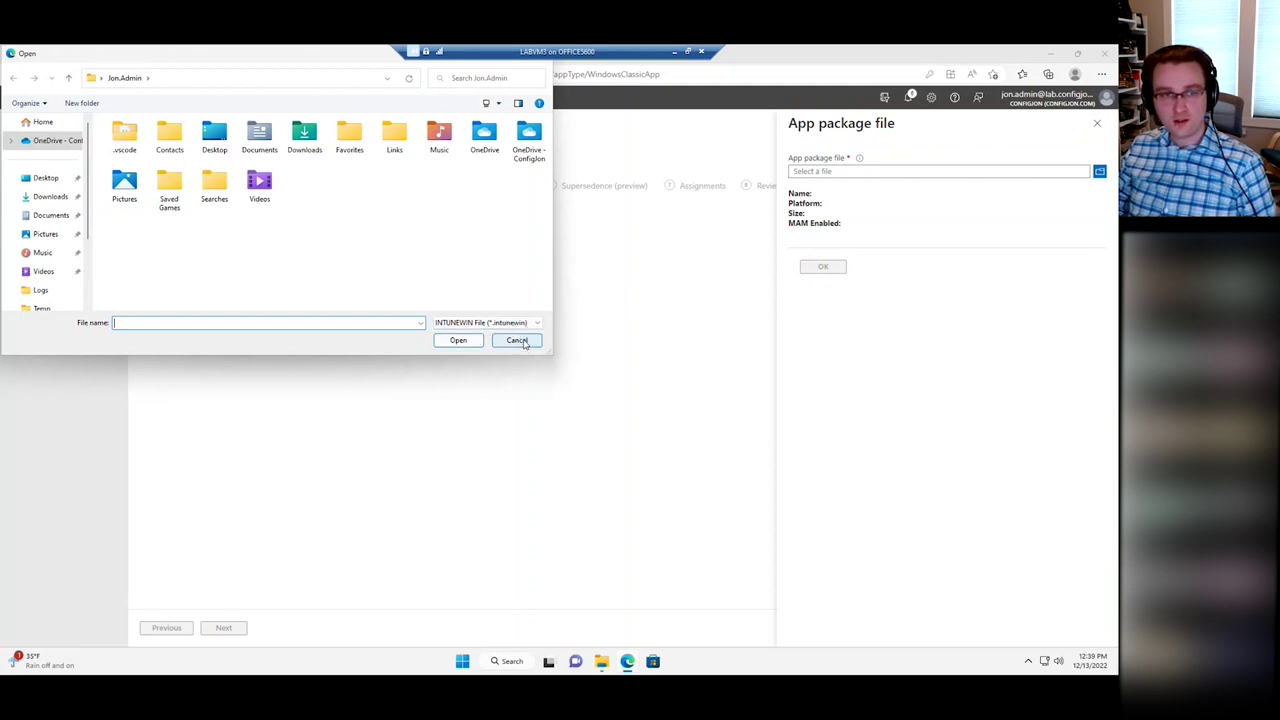
left_click(517, 340)
- Minimize the browser, reposition the desktop Apps folder icon, and open the folder
left_click(1052, 52)
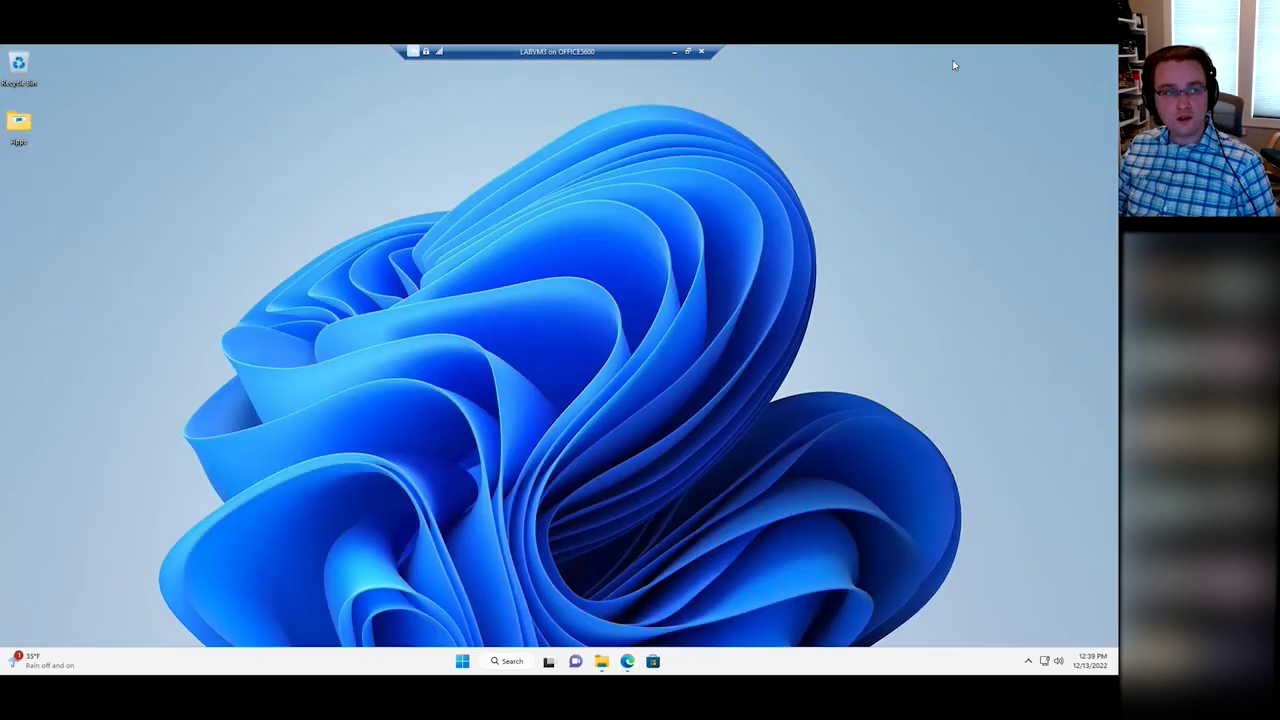
left_click_drag(28, 122, 265, 239)
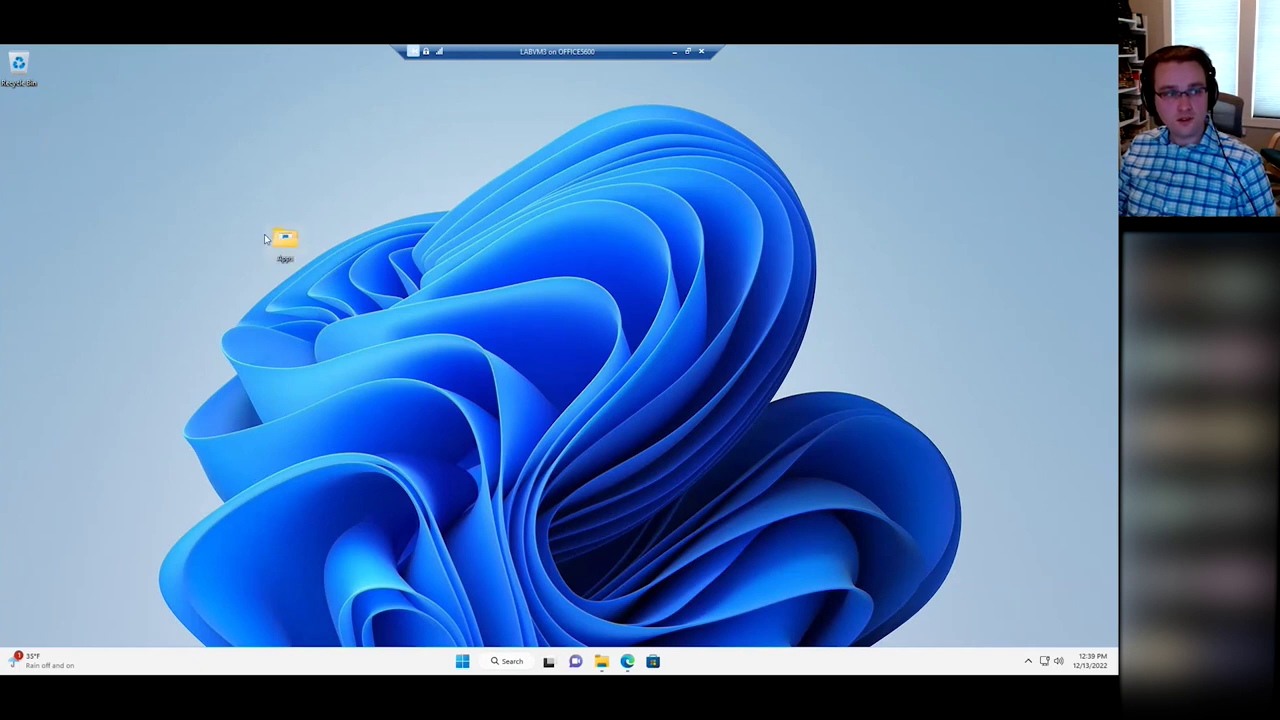
left_click_drag(107, 157, 107, 180)
double_click(107, 180)
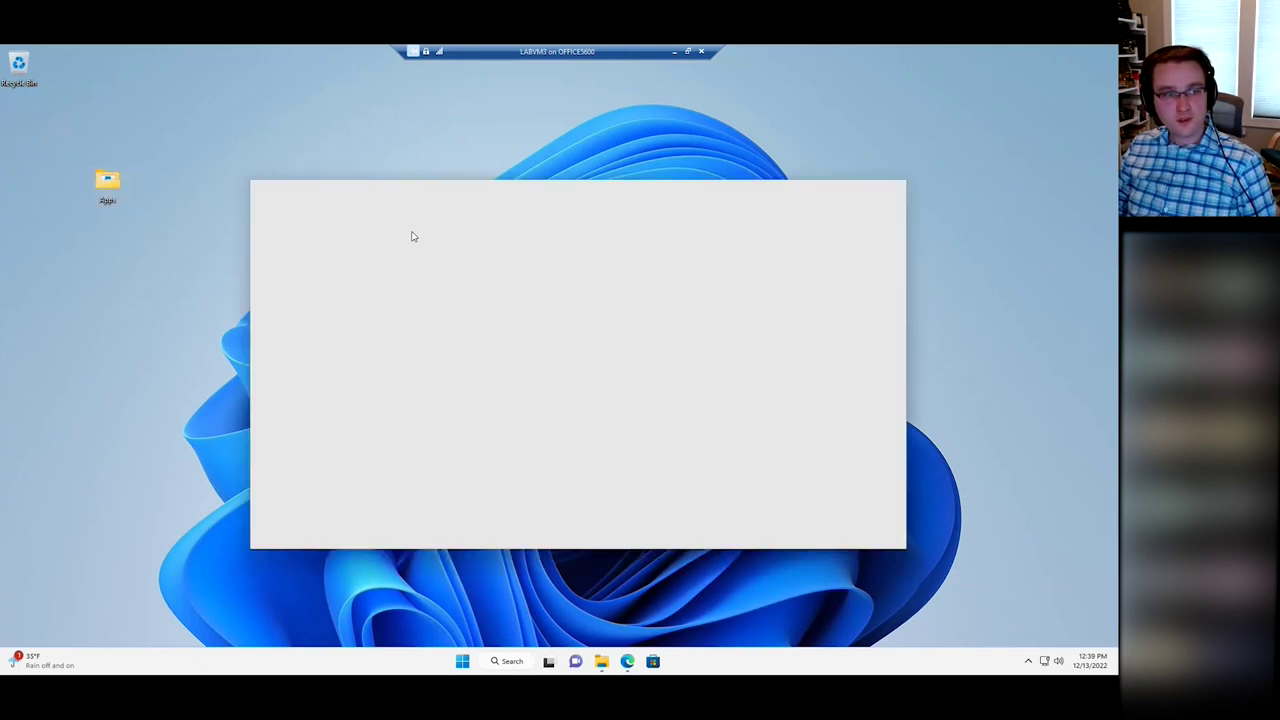
- Review the six files in Source\VLC Media Player, including vlc-3.0.18-win64.msi, then return to Apps
double_click(390, 311)
left_click(486, 294)
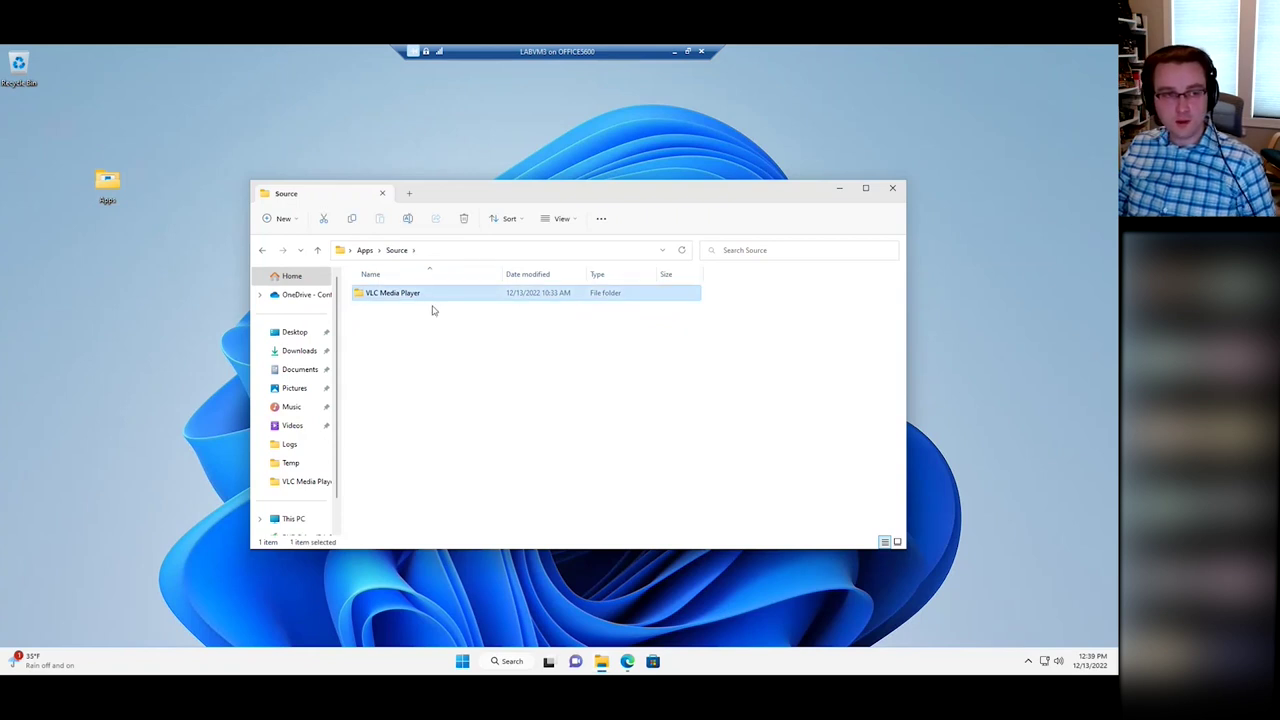
left_click(511, 394)
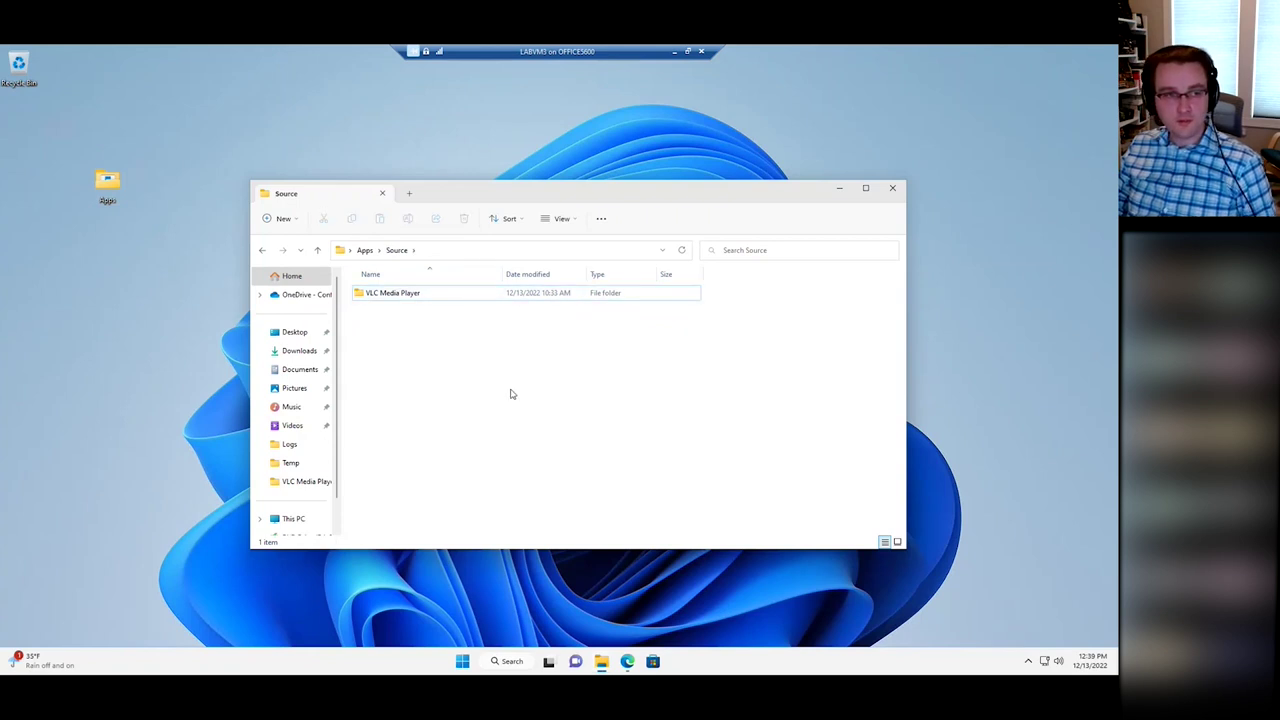
left_click(420, 298)
double_click(420, 298)
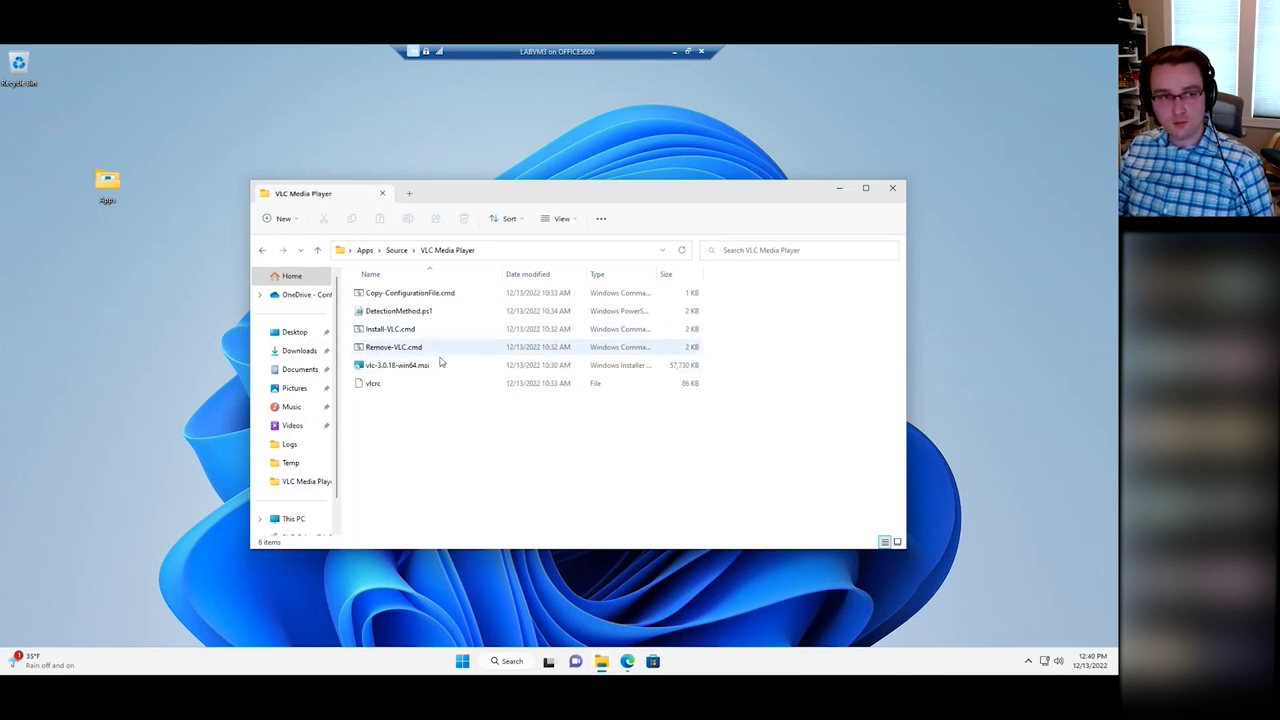
left_click(406, 368)
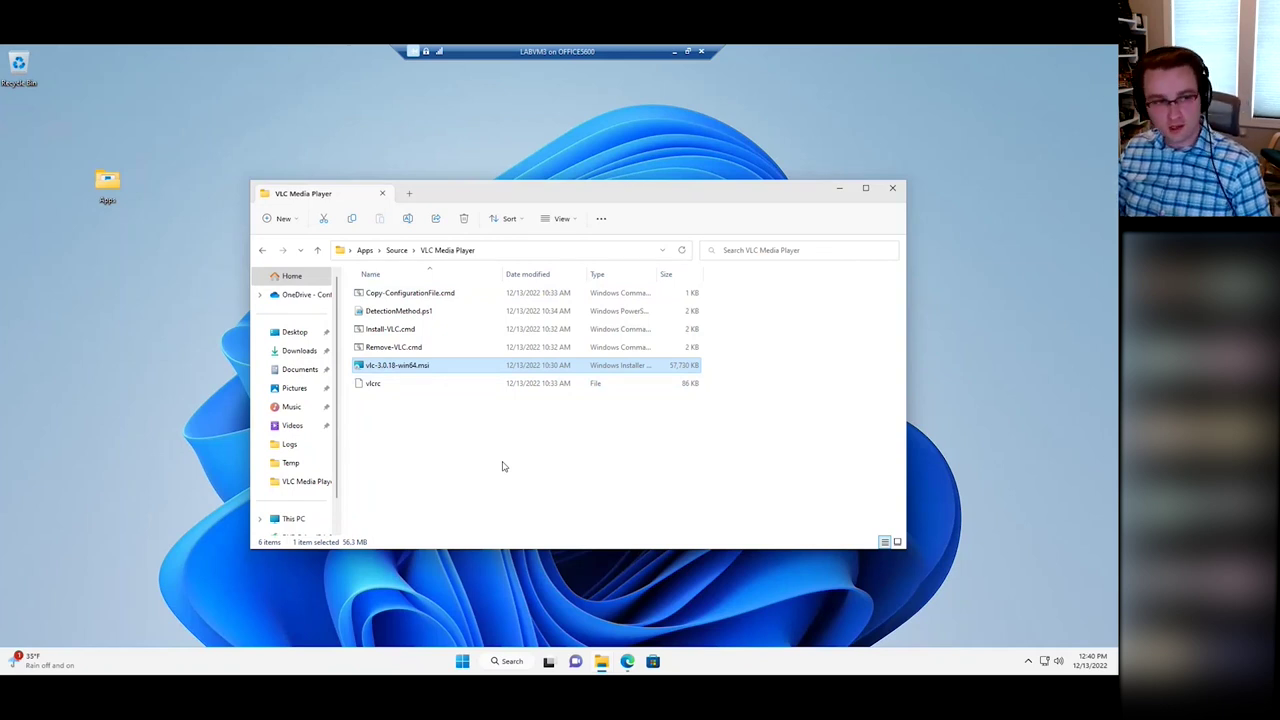
left_click_drag(512, 516, 532, 270)
left_click(521, 444)
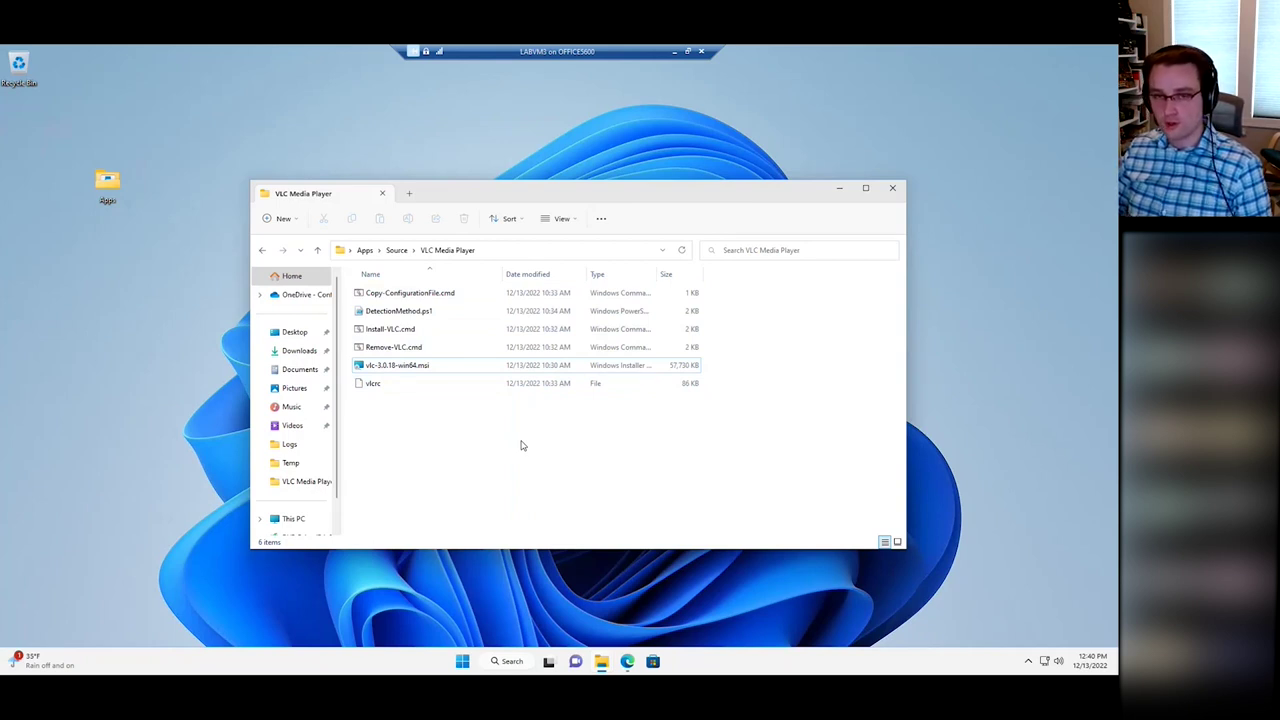
left_click(397, 250)
left_click(366, 250)
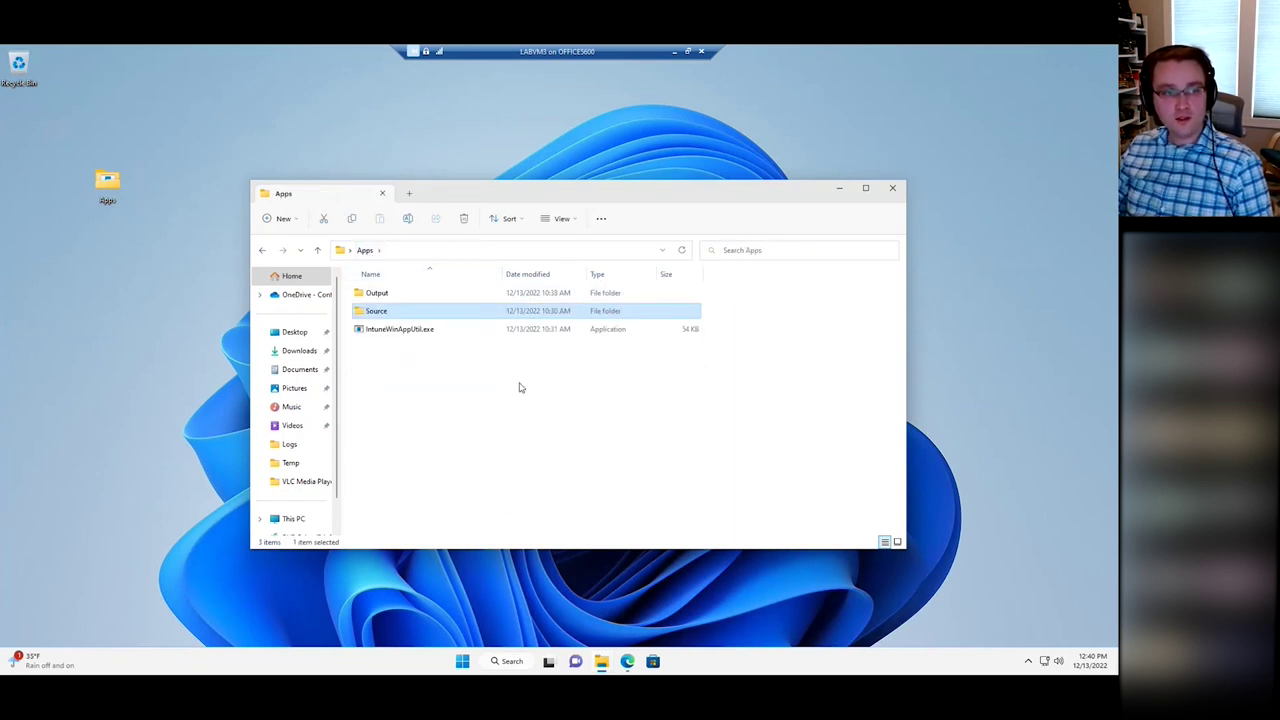
left_click(416, 332)
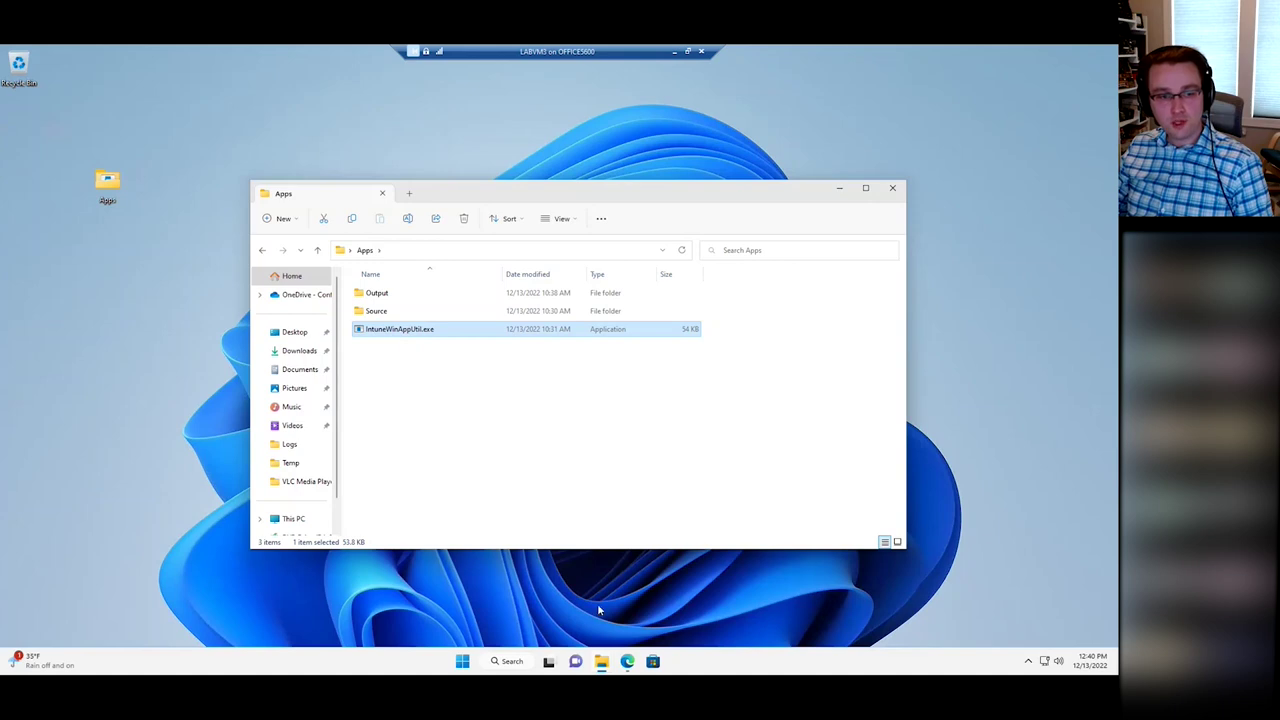
- In a fresh Edge window, Google 'intunewinapputil'
mouse_move(631, 673)
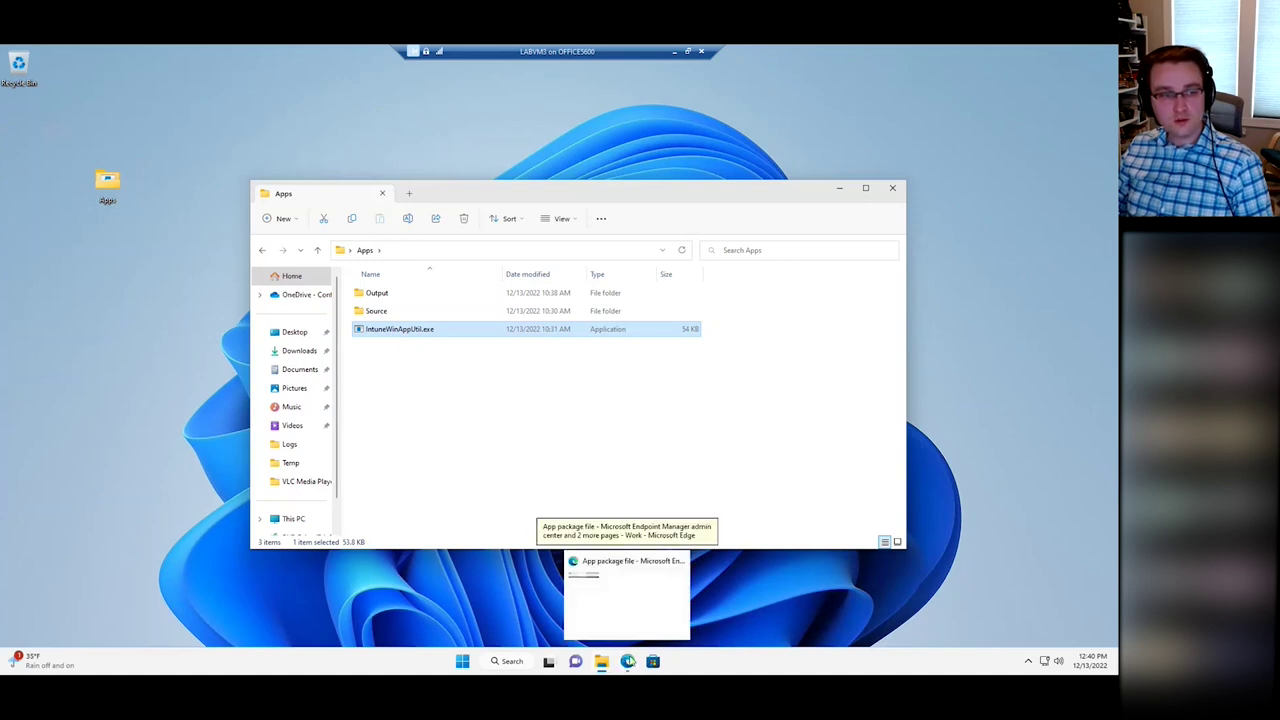
left_click(626, 592)
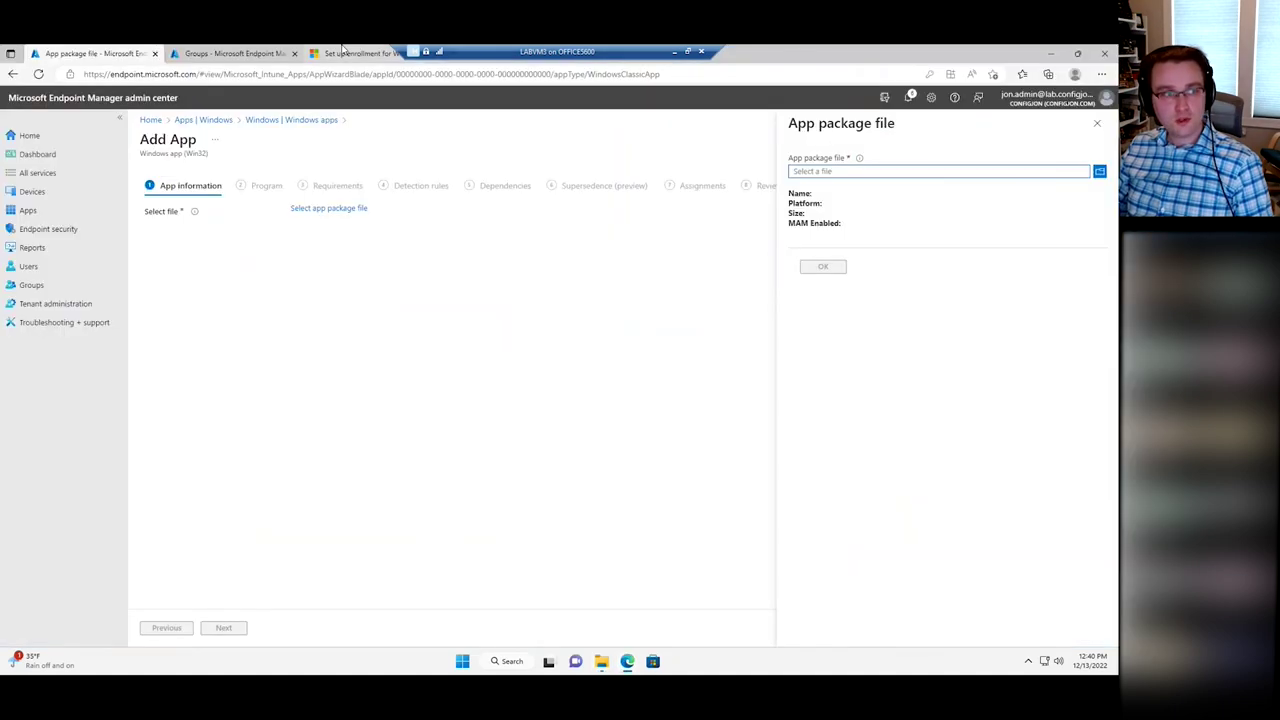
left_click(1050, 53)
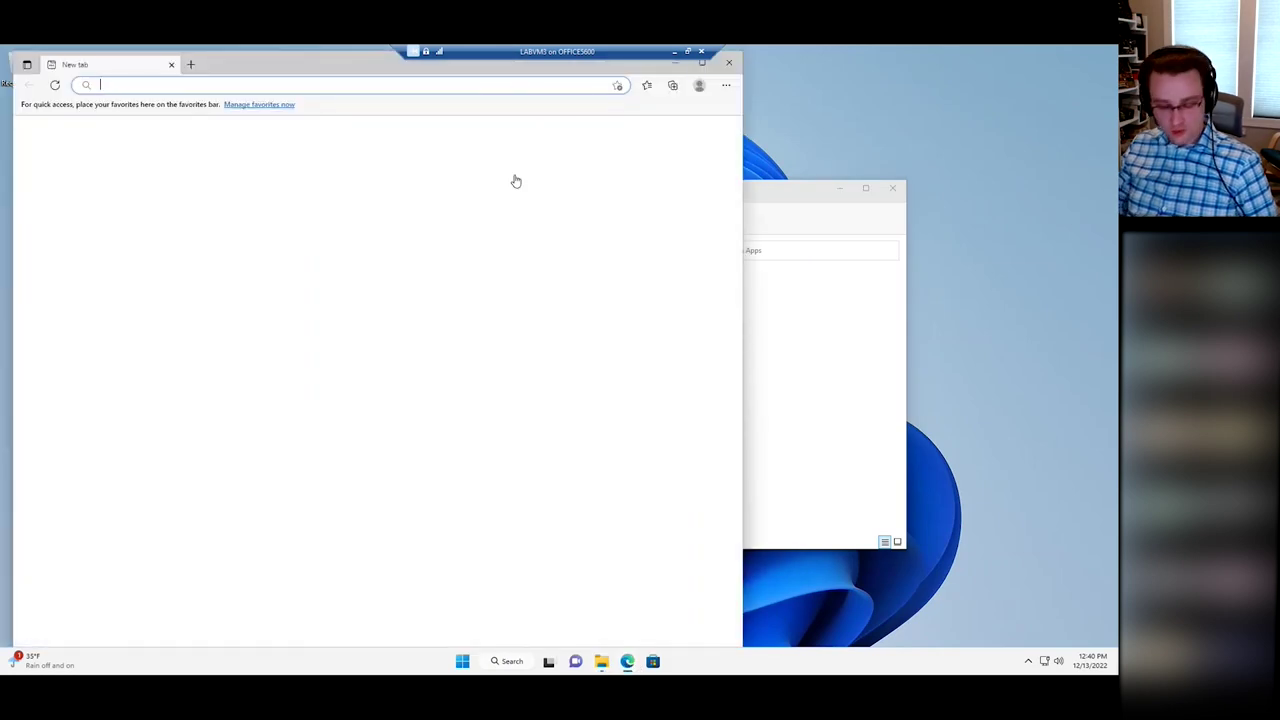
type("google.com")
key("Return")
type("in")
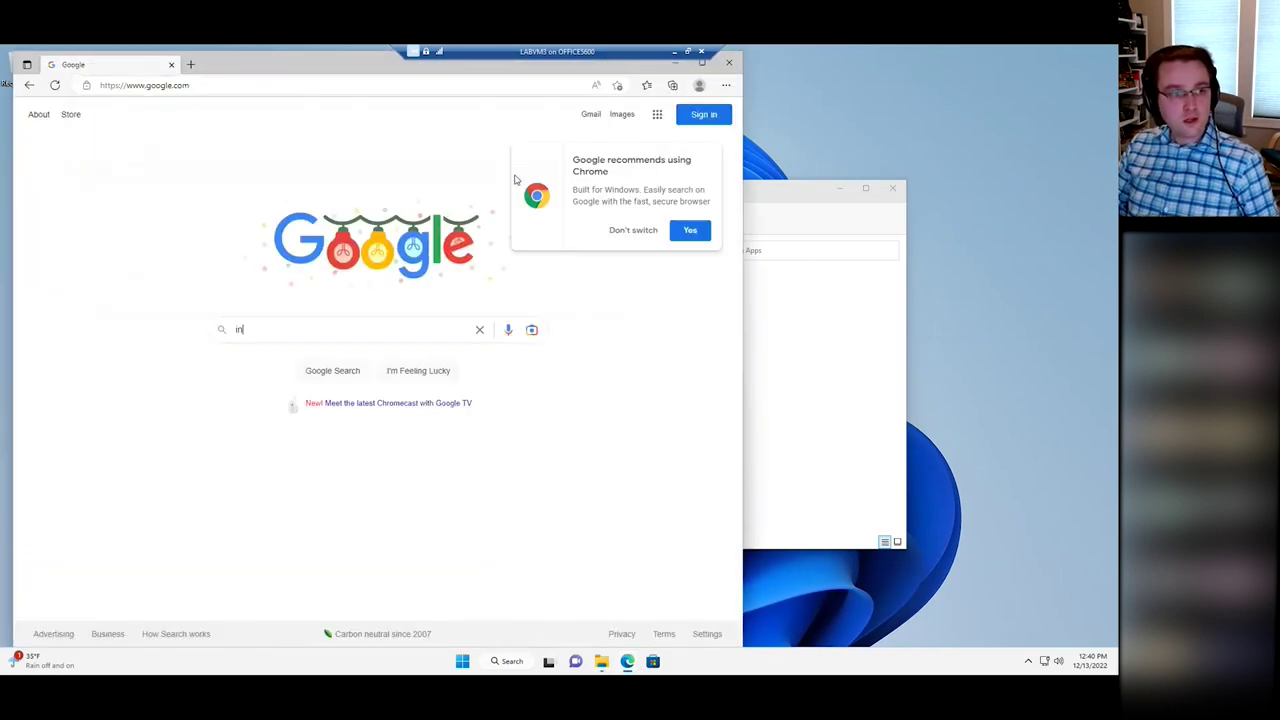
type("tunewinapputil")
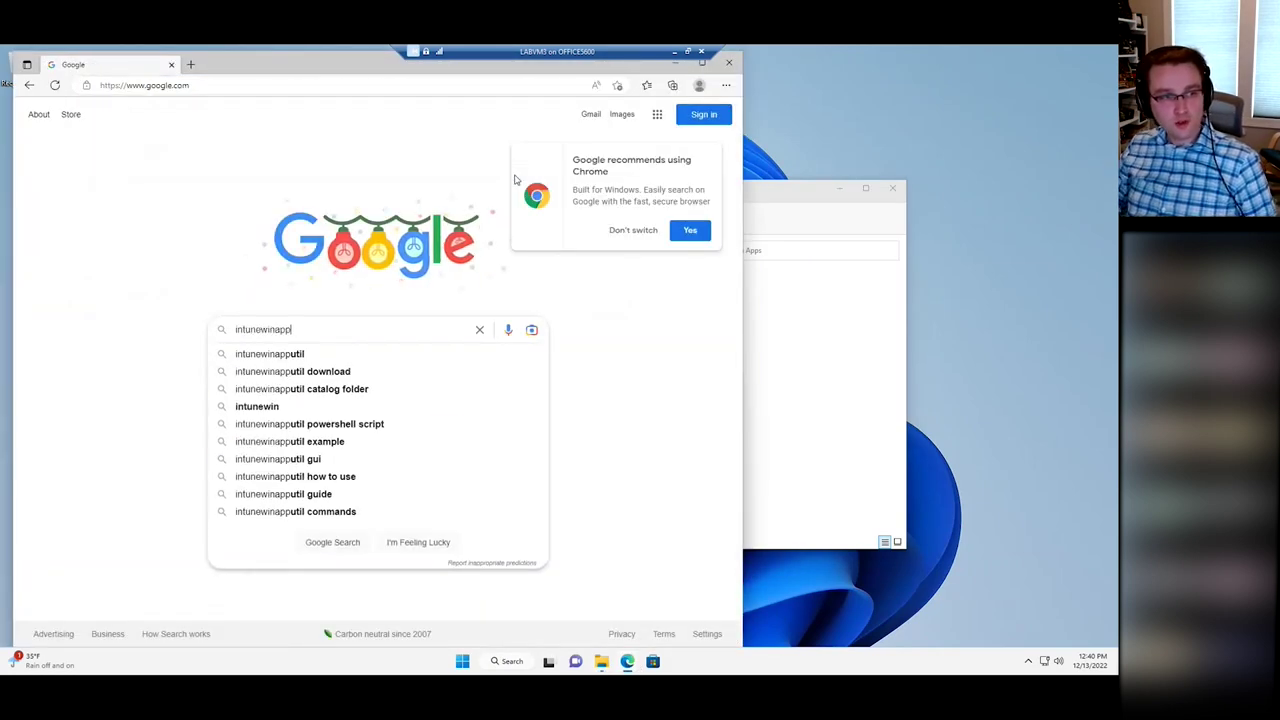
key("Return")
- Follow the Learn article on preparing Win32 apps to the Content Prep Tool GitHub page, then close the window
left_click(180, 234)
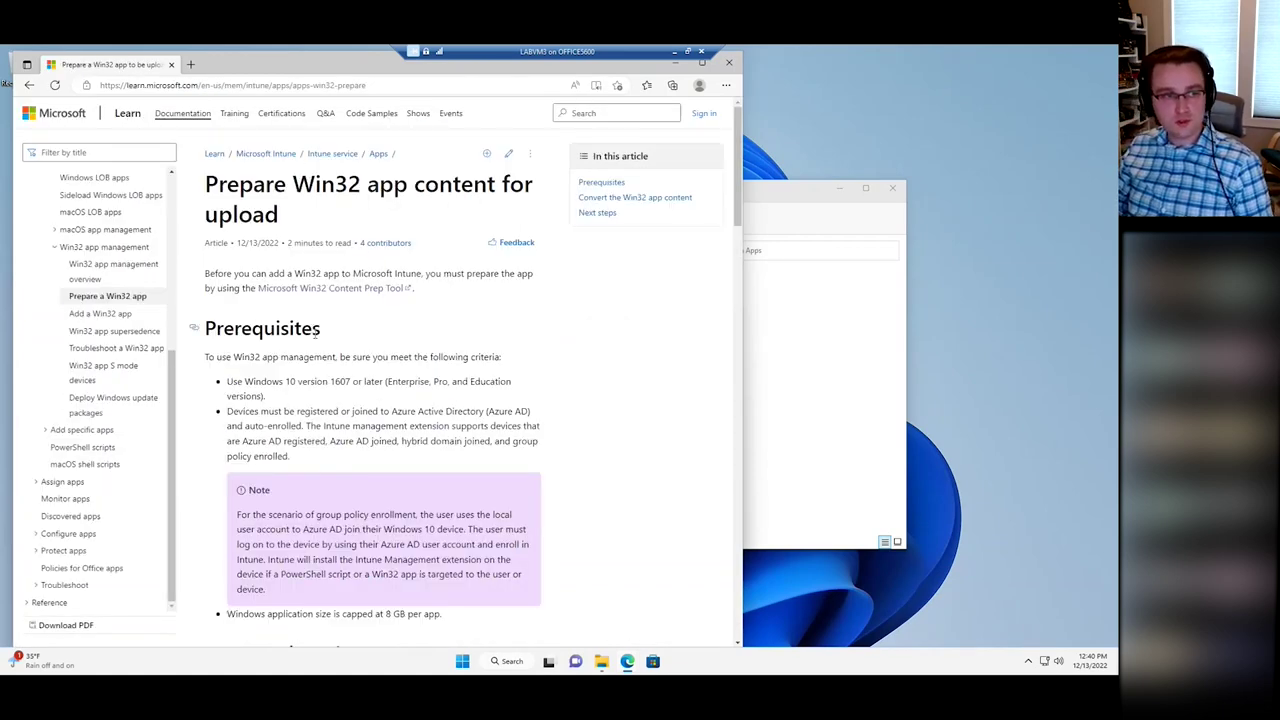
scroll(322, 338, "down", 5)
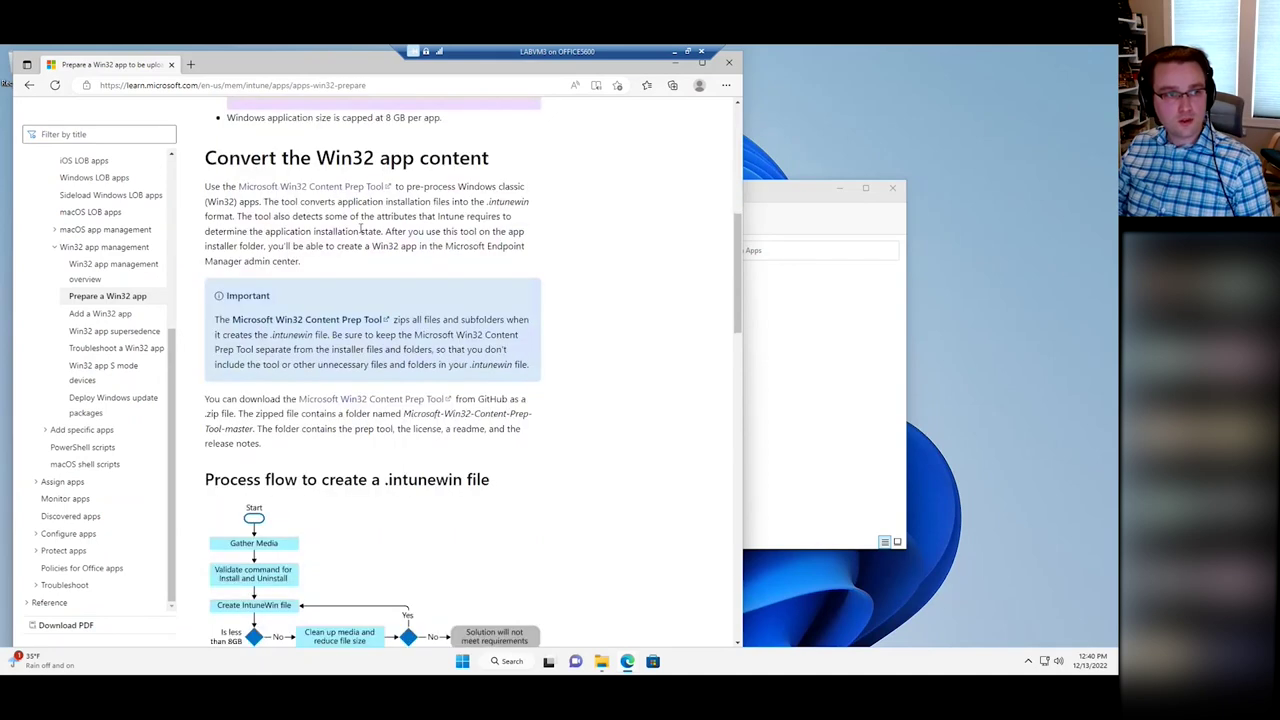
left_click(341, 189)
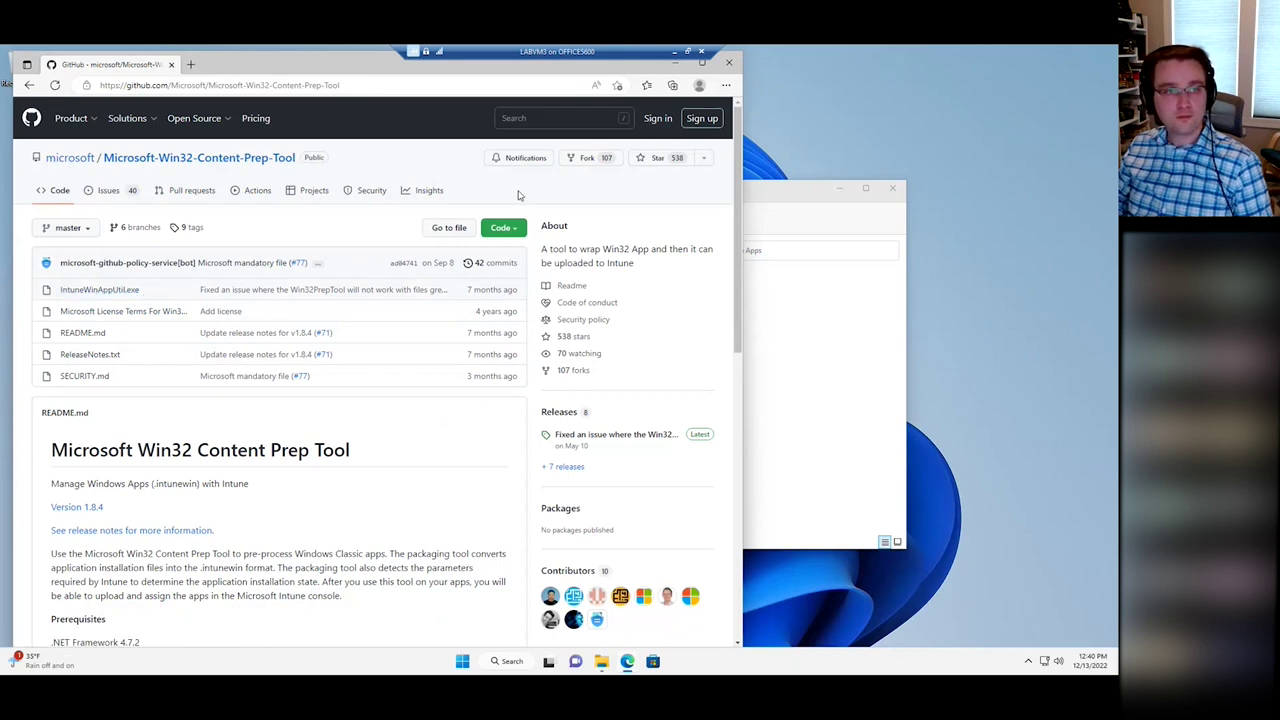
left_click(731, 64)
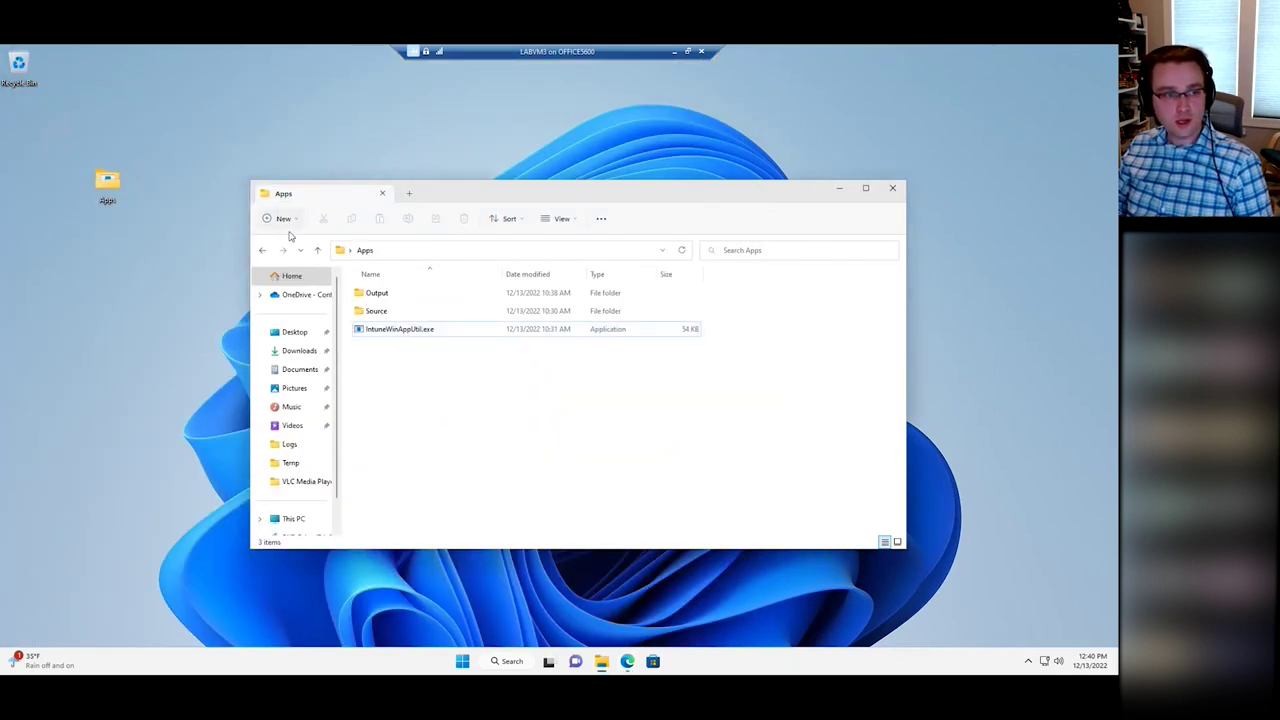
- In Command Prompt, change to Desktop\Apps and run IntuneWinAppUtil.exe
left_click(462, 661)
type("cmd")
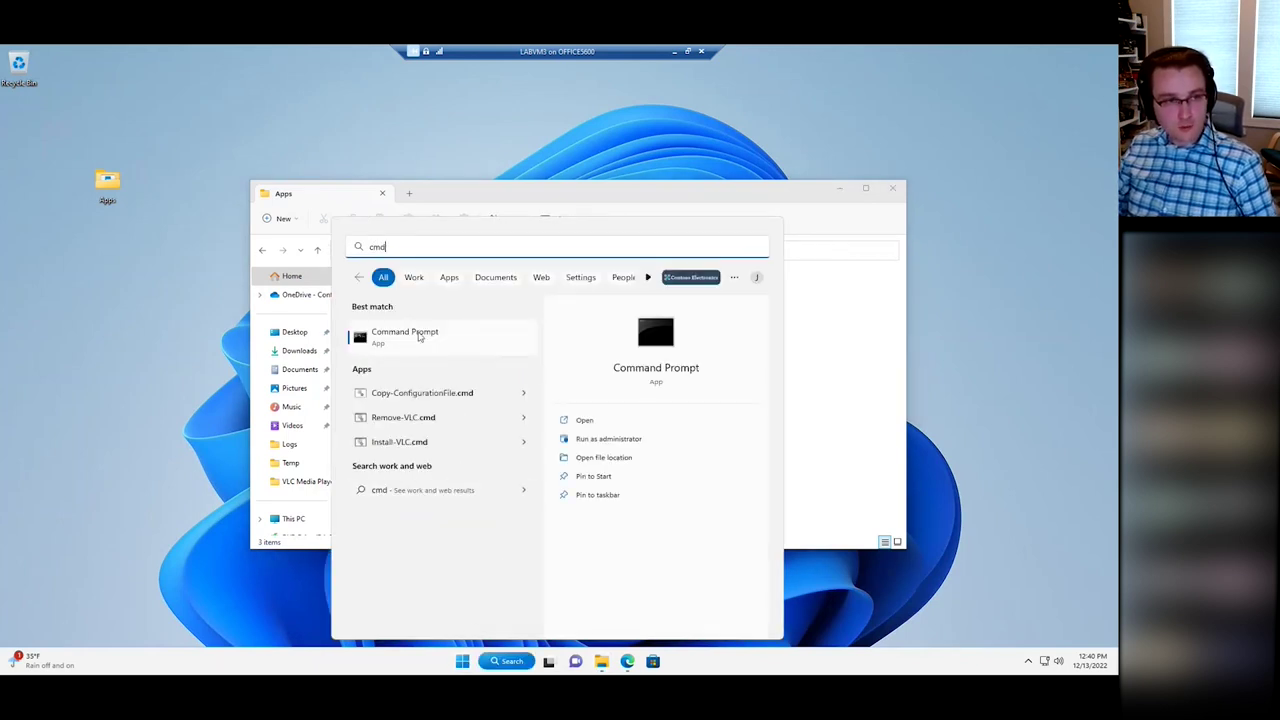
left_click(421, 336)
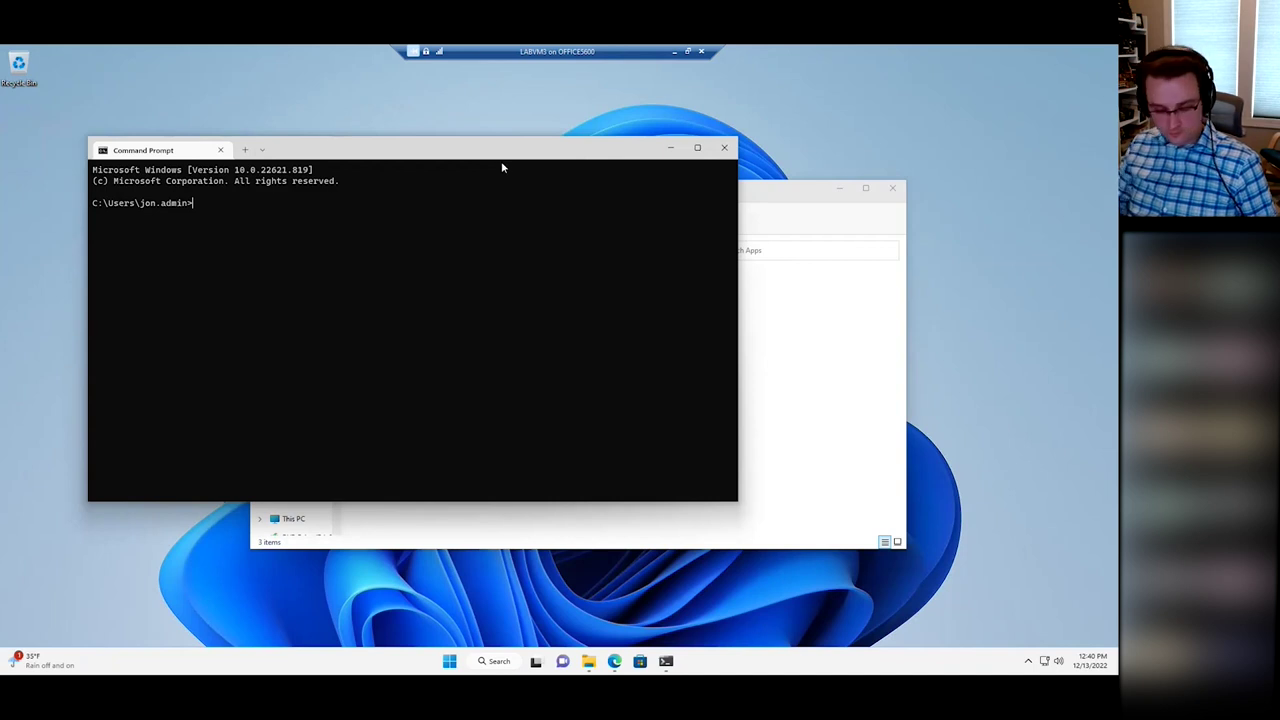
type("cd de")
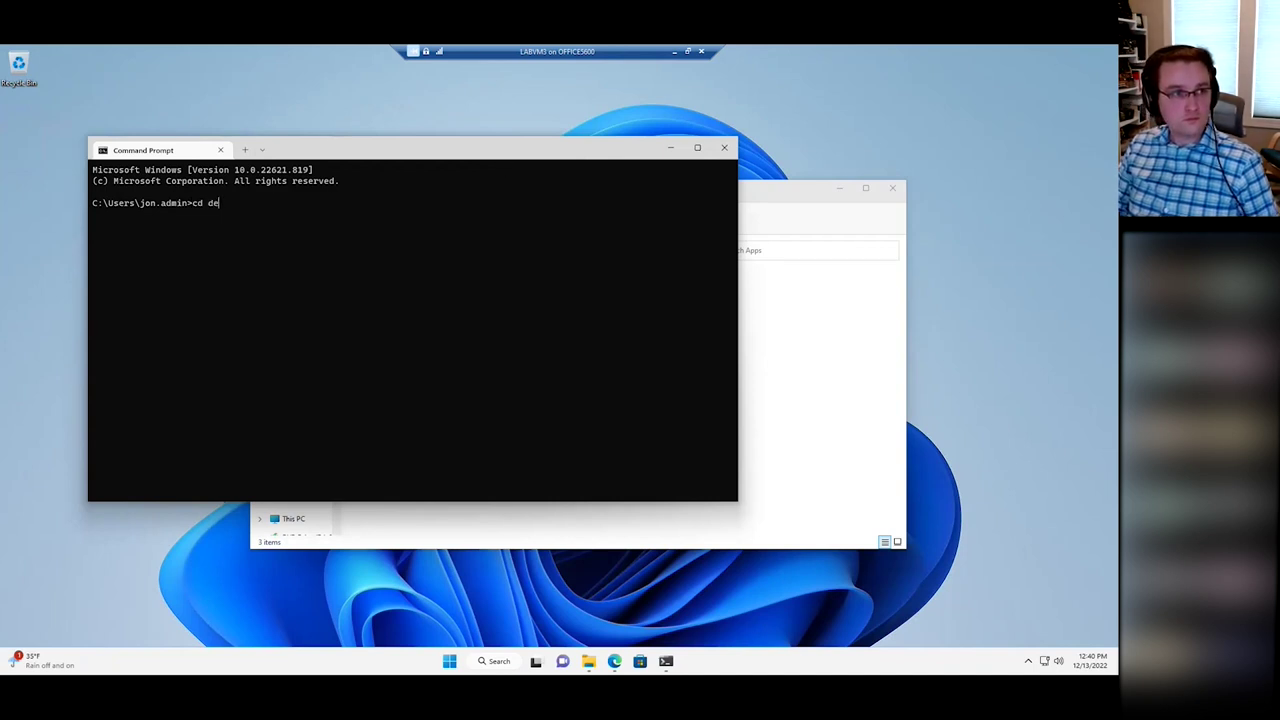
key("Tab")
type("\\ap")
key("Tab")
key("Return")
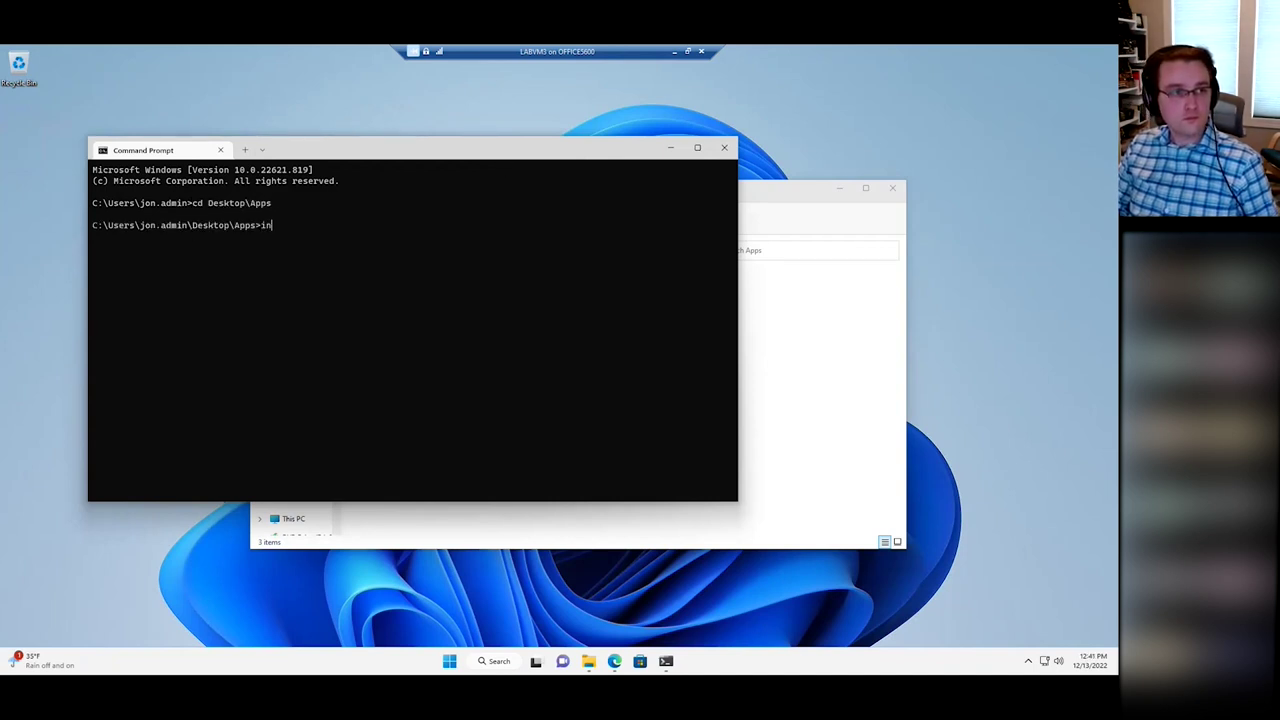
type("in")
key("Tab")
key("Return")
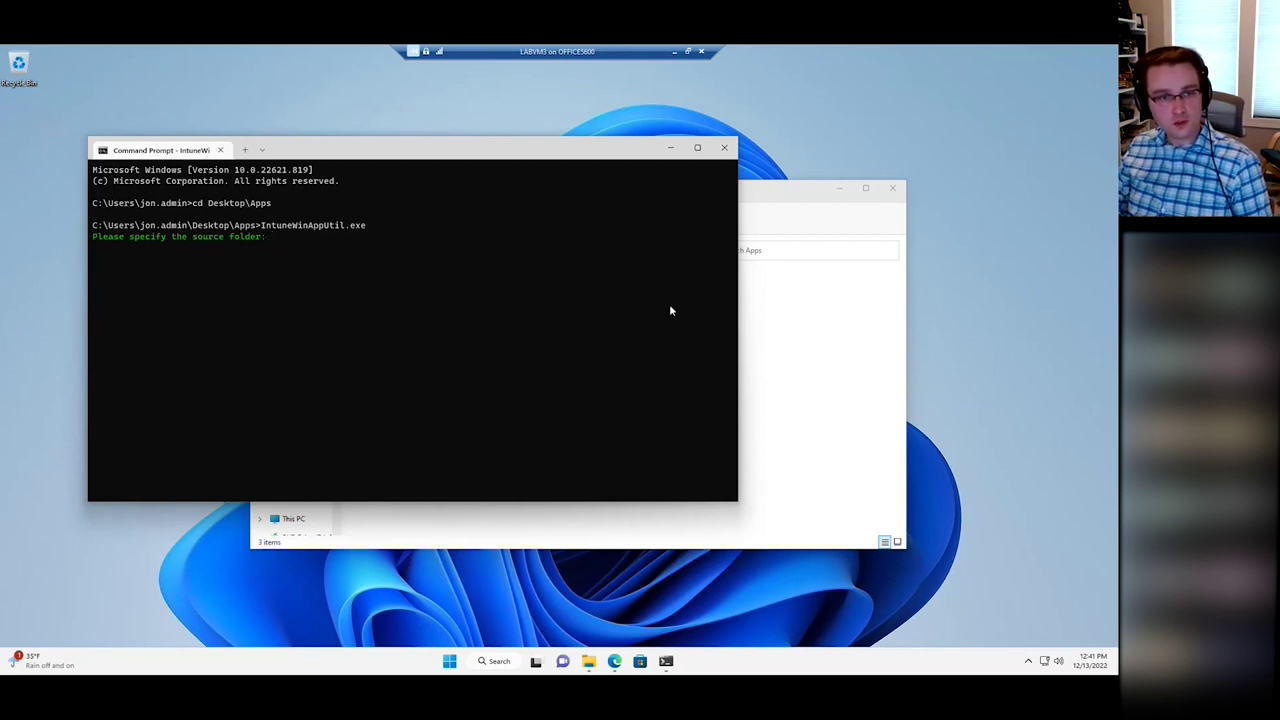
- Supply the copied VLC Media Player folder path as the source folder
left_click(878, 422)
double_click(423, 309)
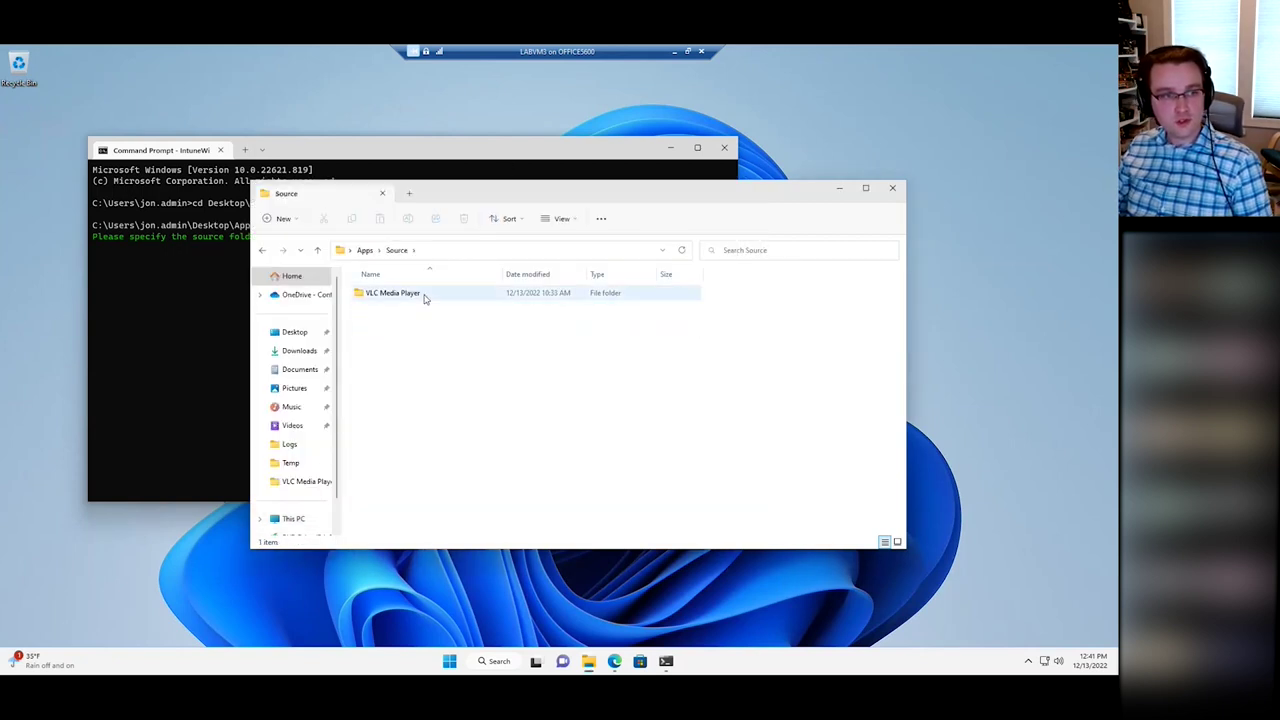
left_click(420, 295)
double_click(420, 295)
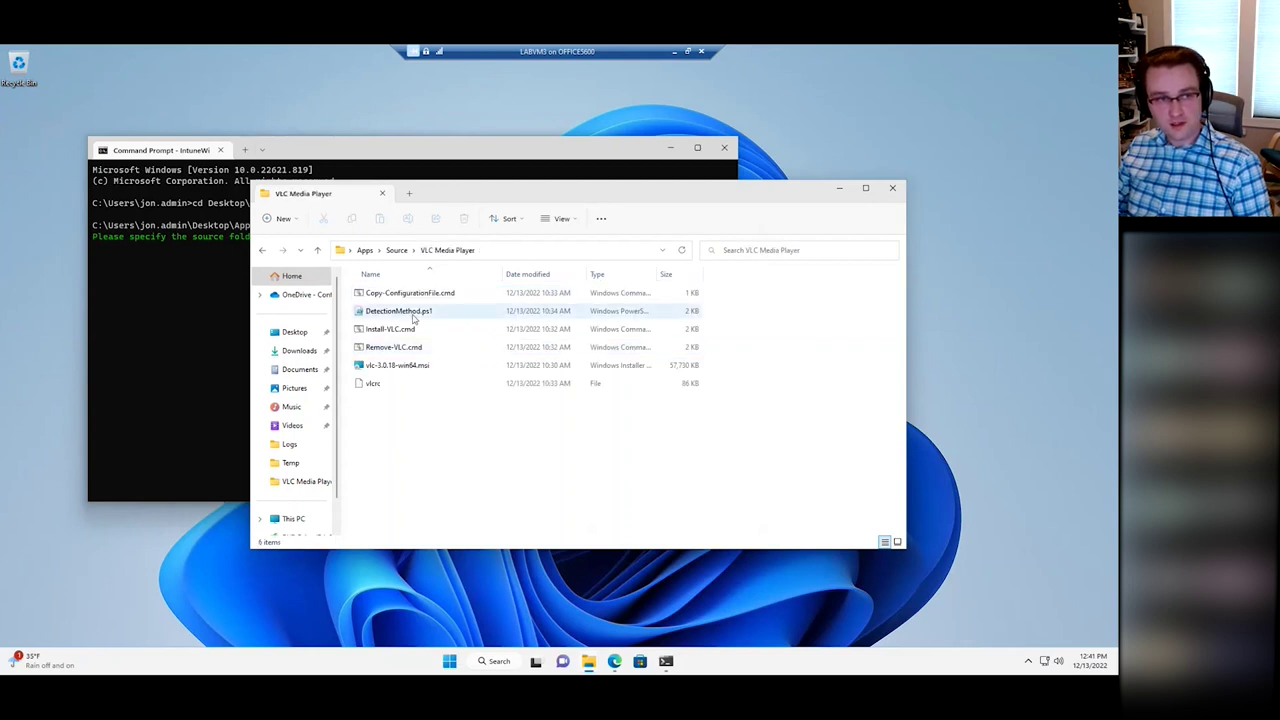
left_click(553, 251)
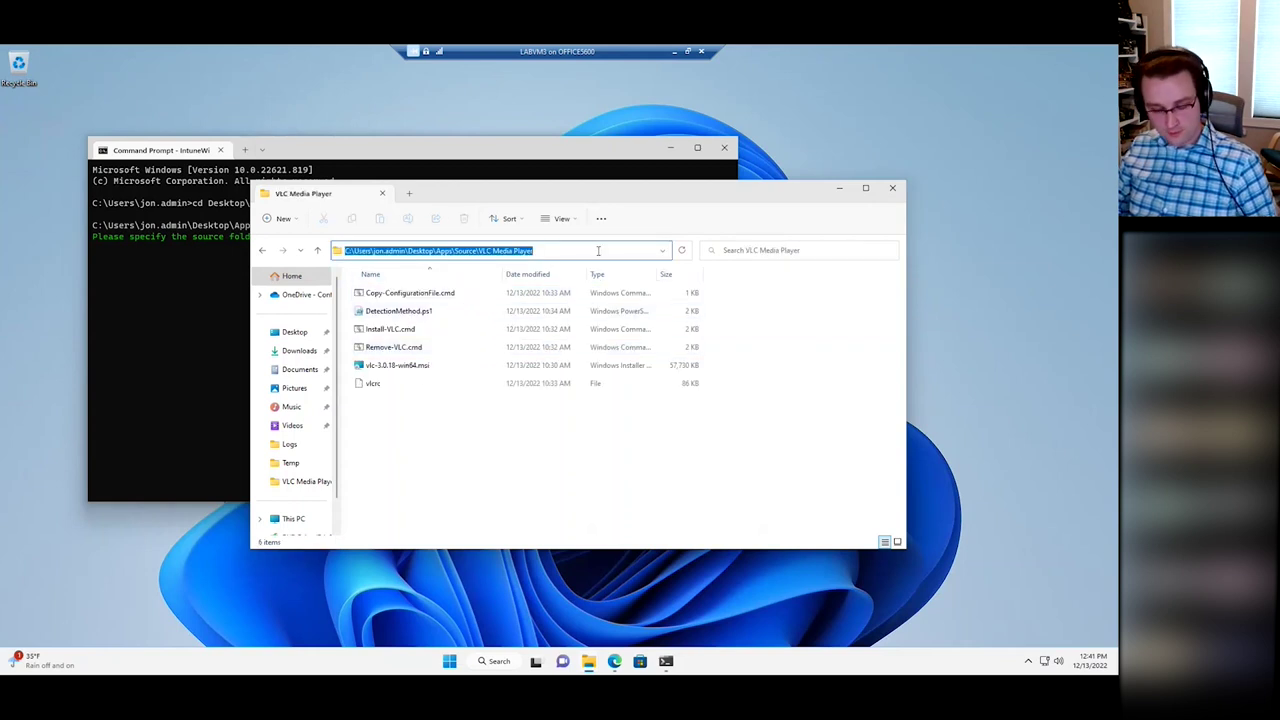
key("ctrl+c")
left_click(486, 150)
key("ctrl+v")
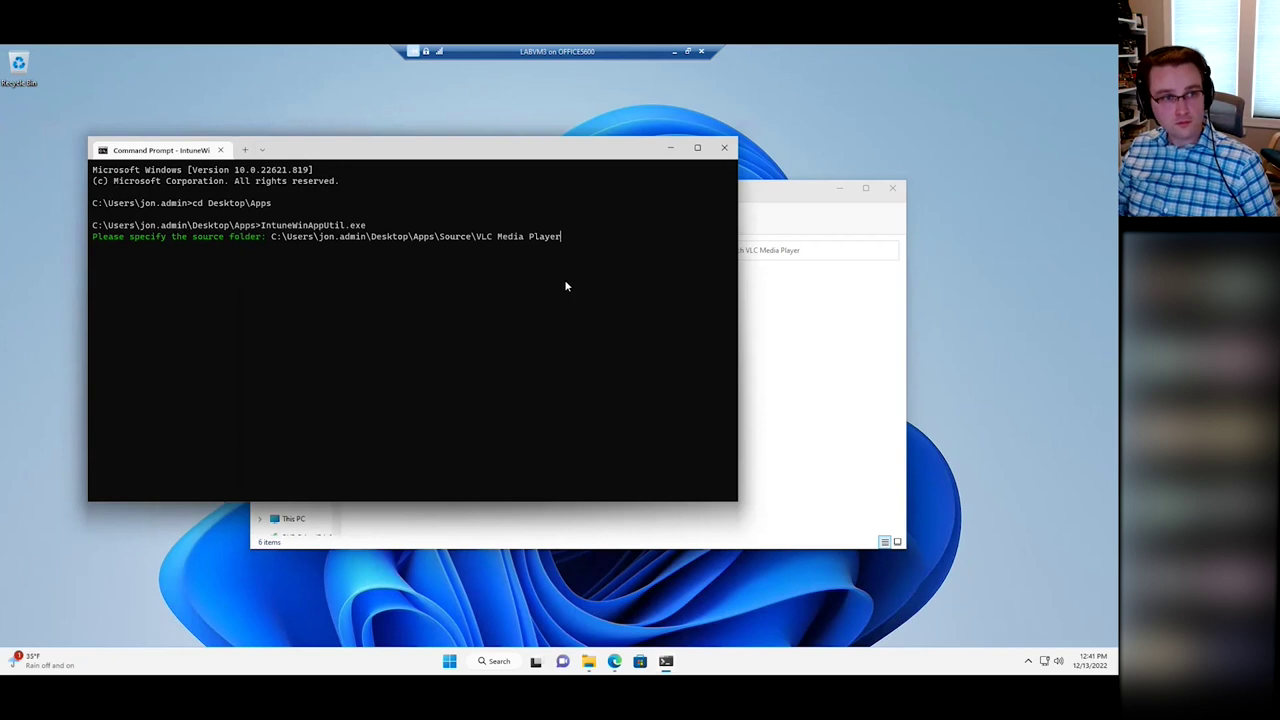
key("Return")
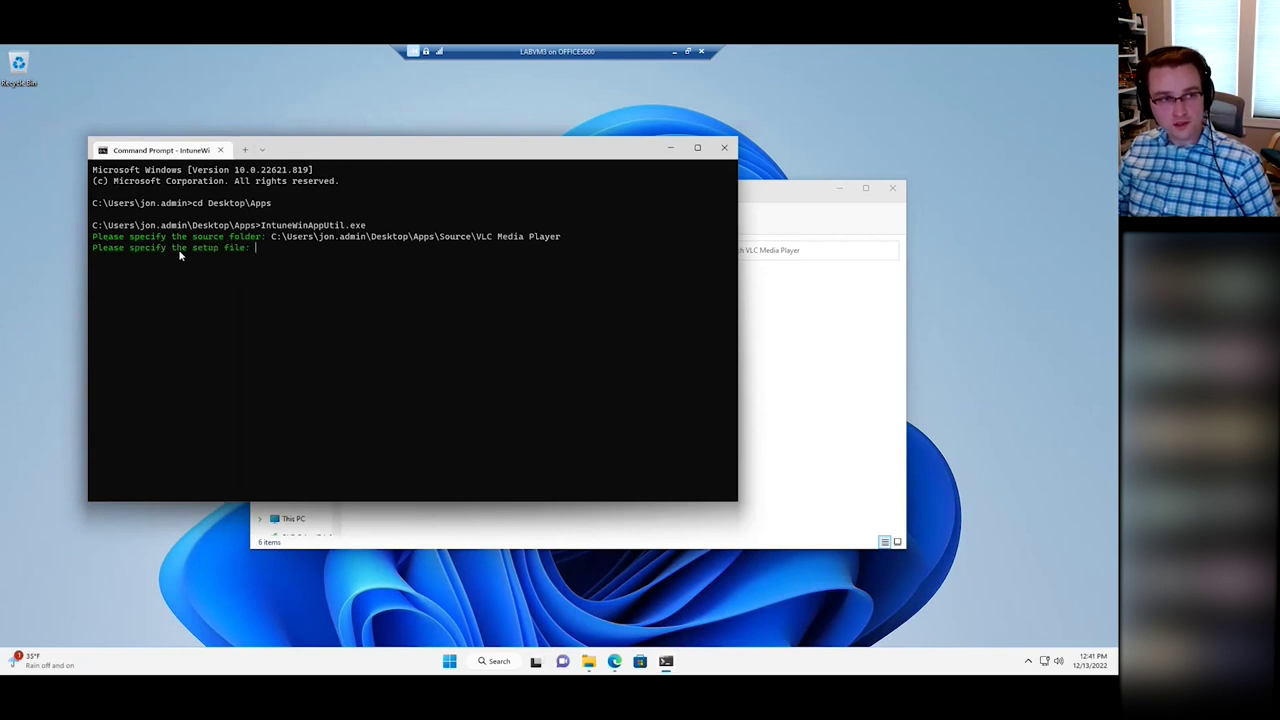
- Enter Install-VLC.cmd as the setup file
left_click(871, 432)
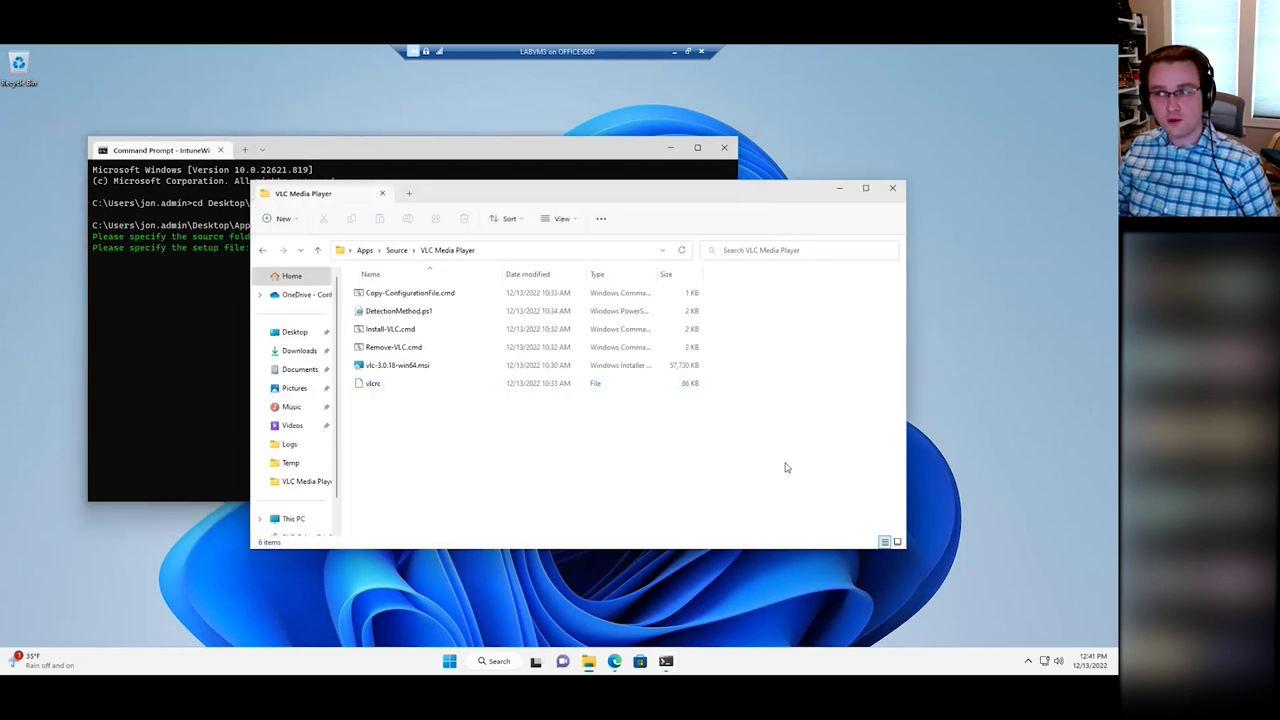
left_click(410, 331)
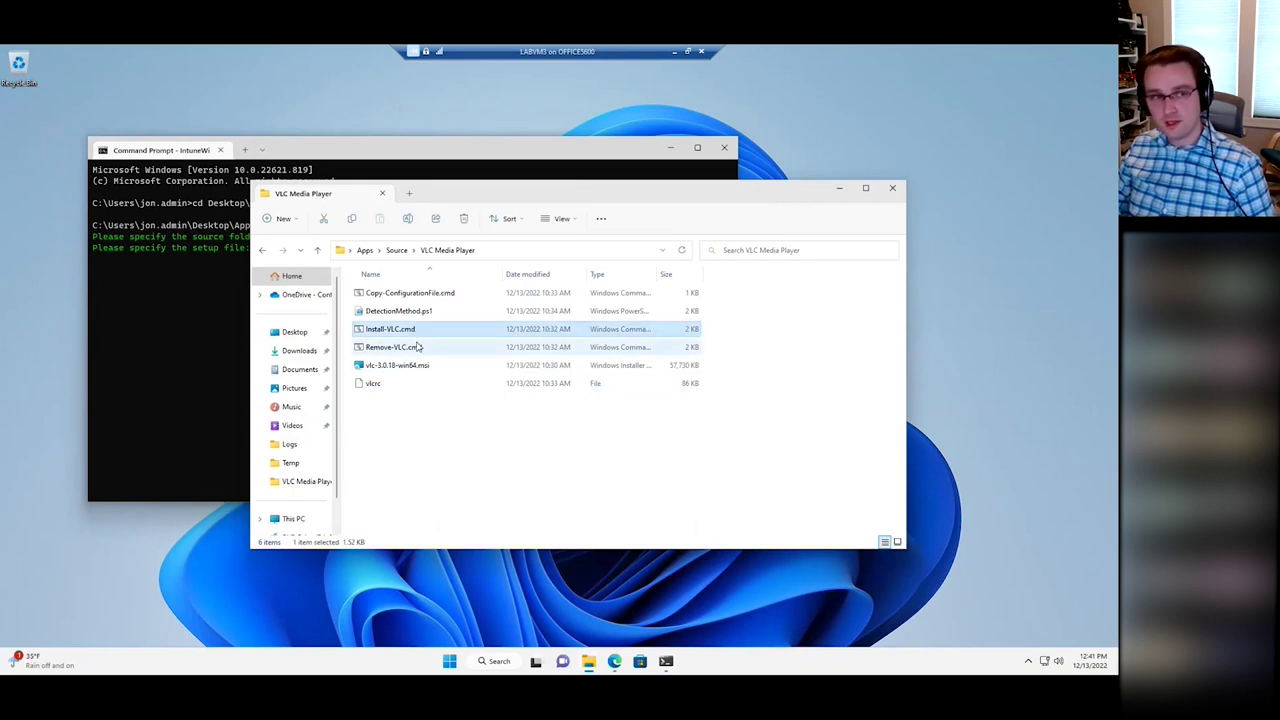
key("F2")
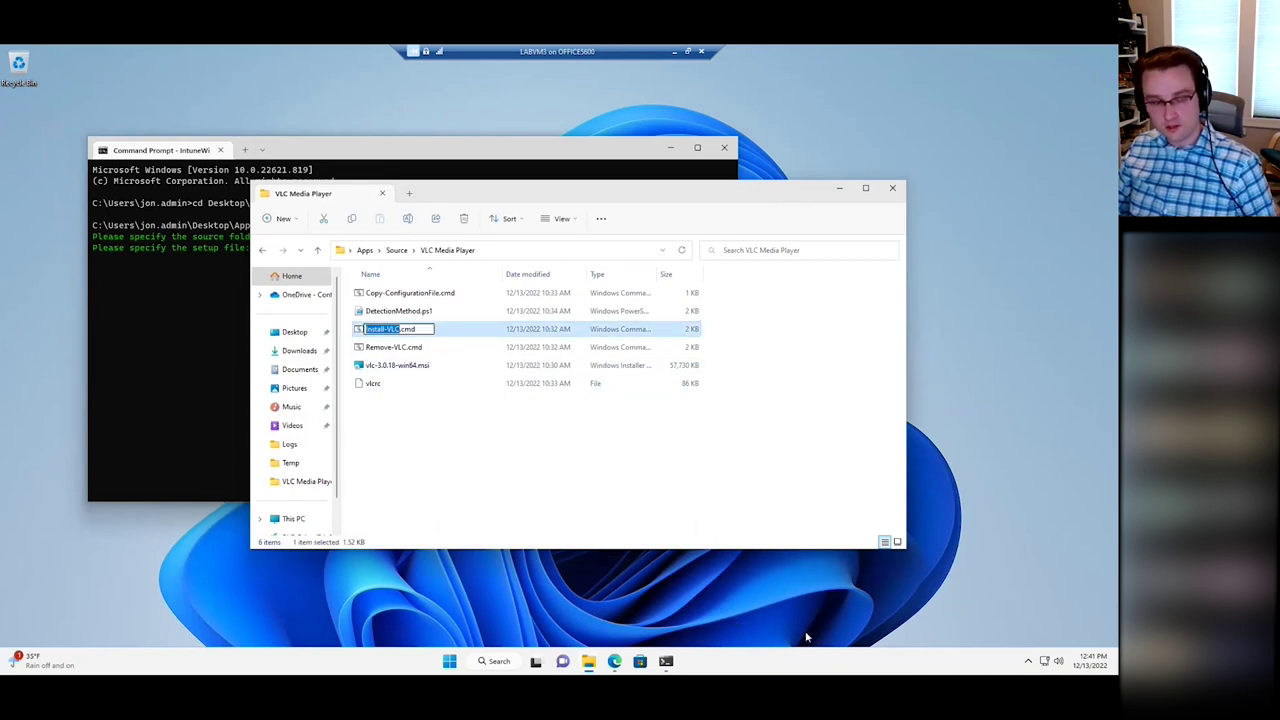
left_click(394, 156)
key("ctrl+v")
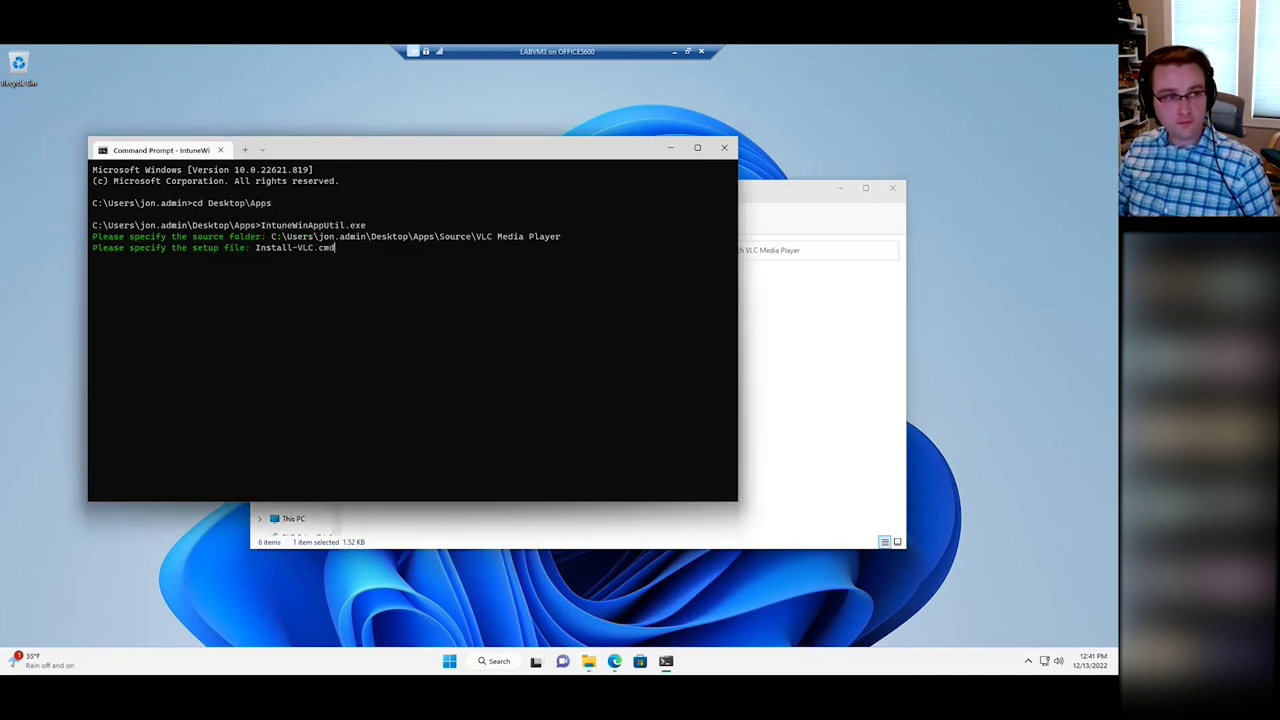
key("Return")
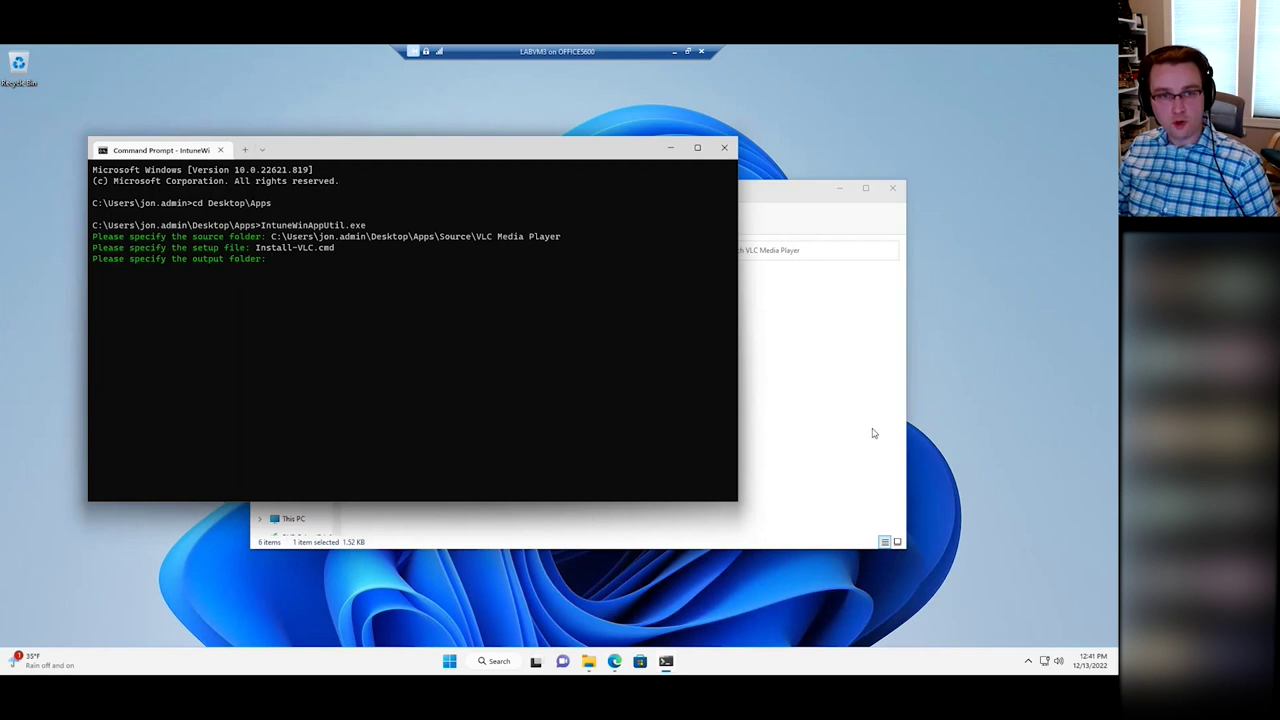
- Set the Apps\Output folder as destination, skip the catalog folder, and build the package
left_click(872, 432)
left_click(400, 250)
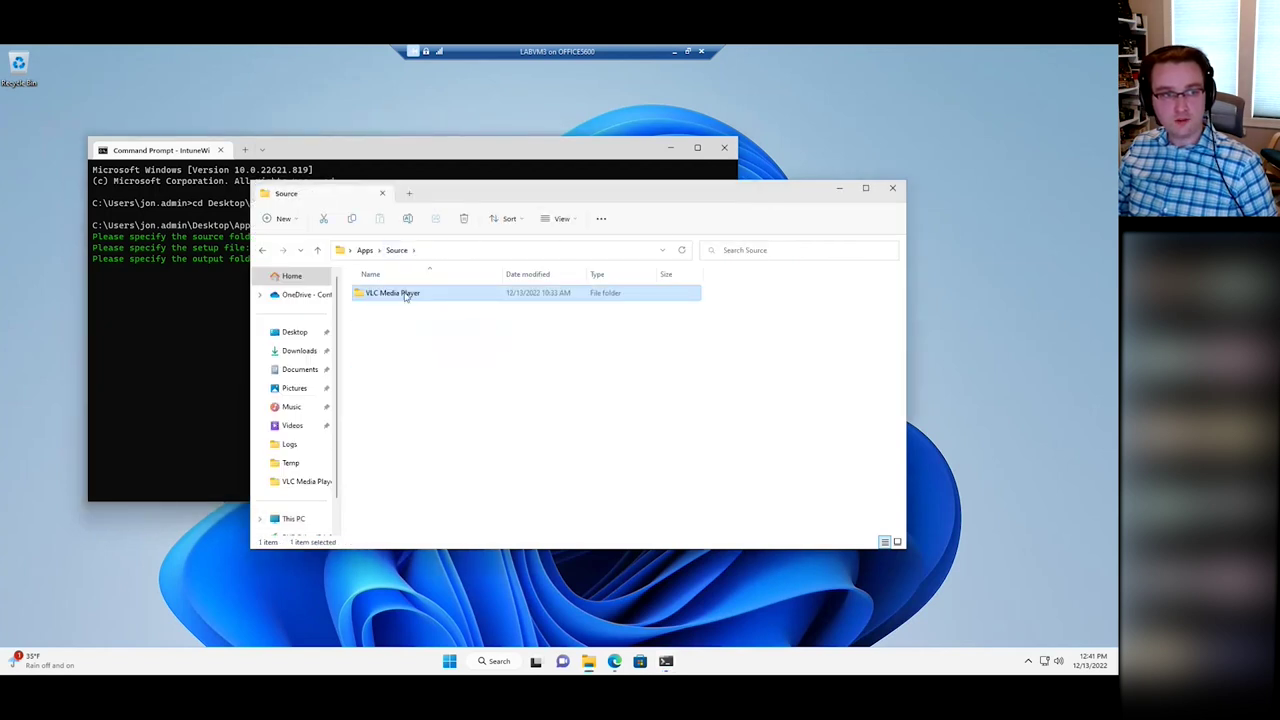
left_click(365, 250)
double_click(402, 294)
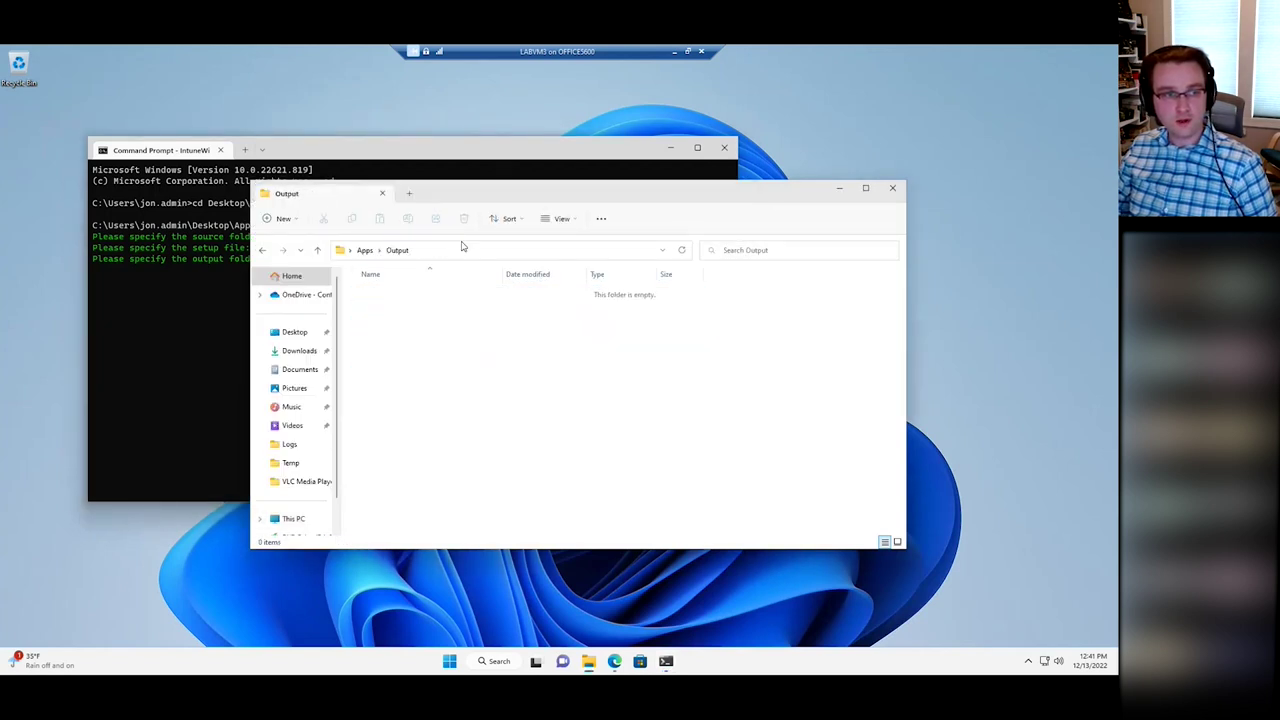
left_click(458, 250)
key("ctrl+c")
left_click(455, 160)
key("ctrl+v")
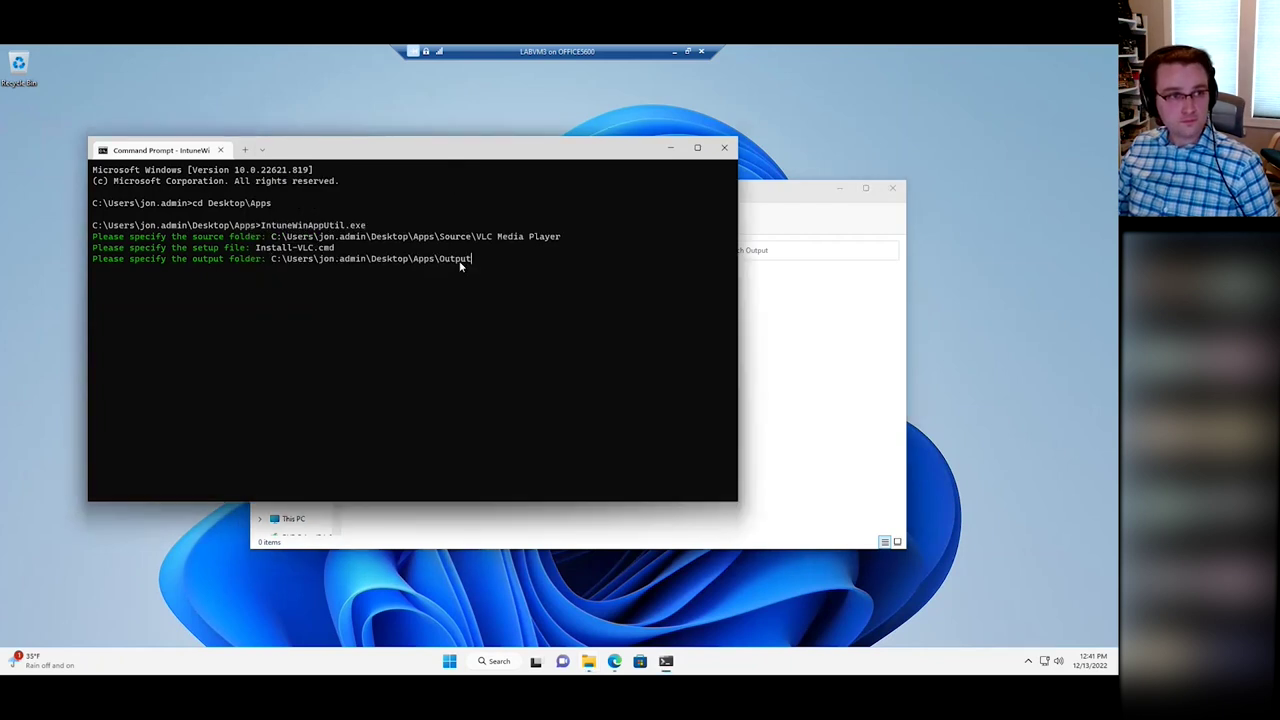
key("Return")
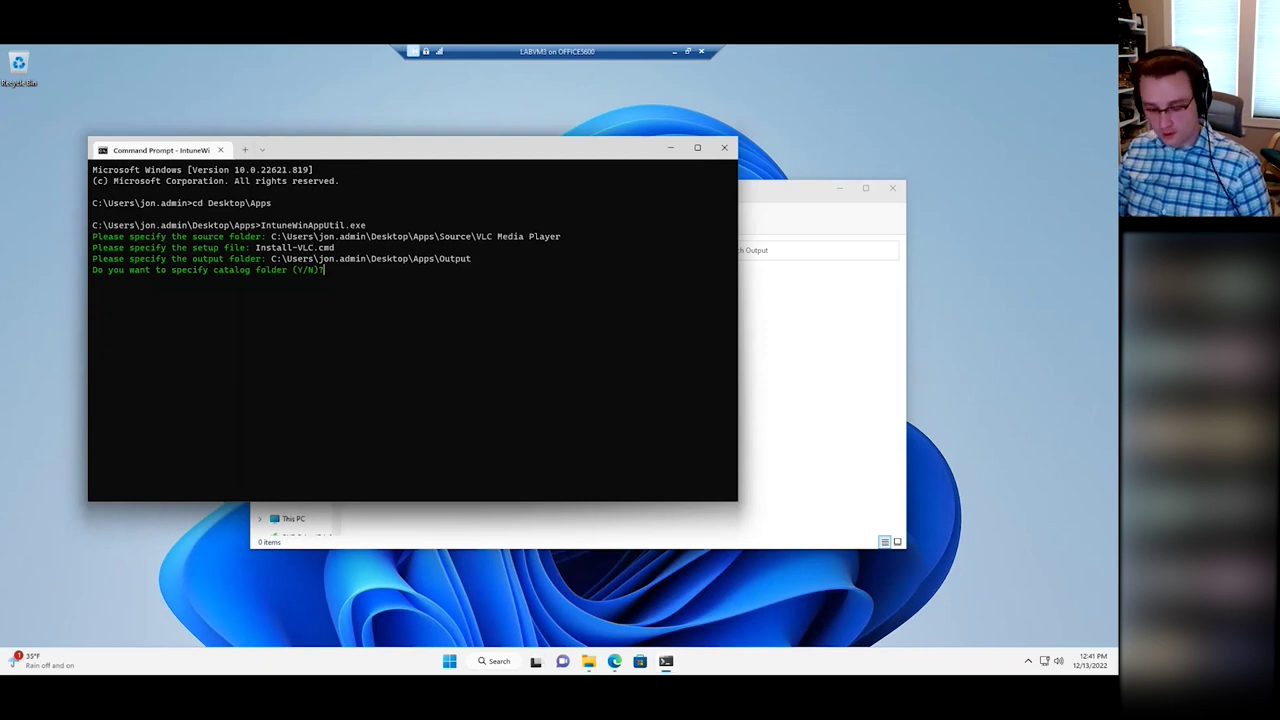
key("Return")
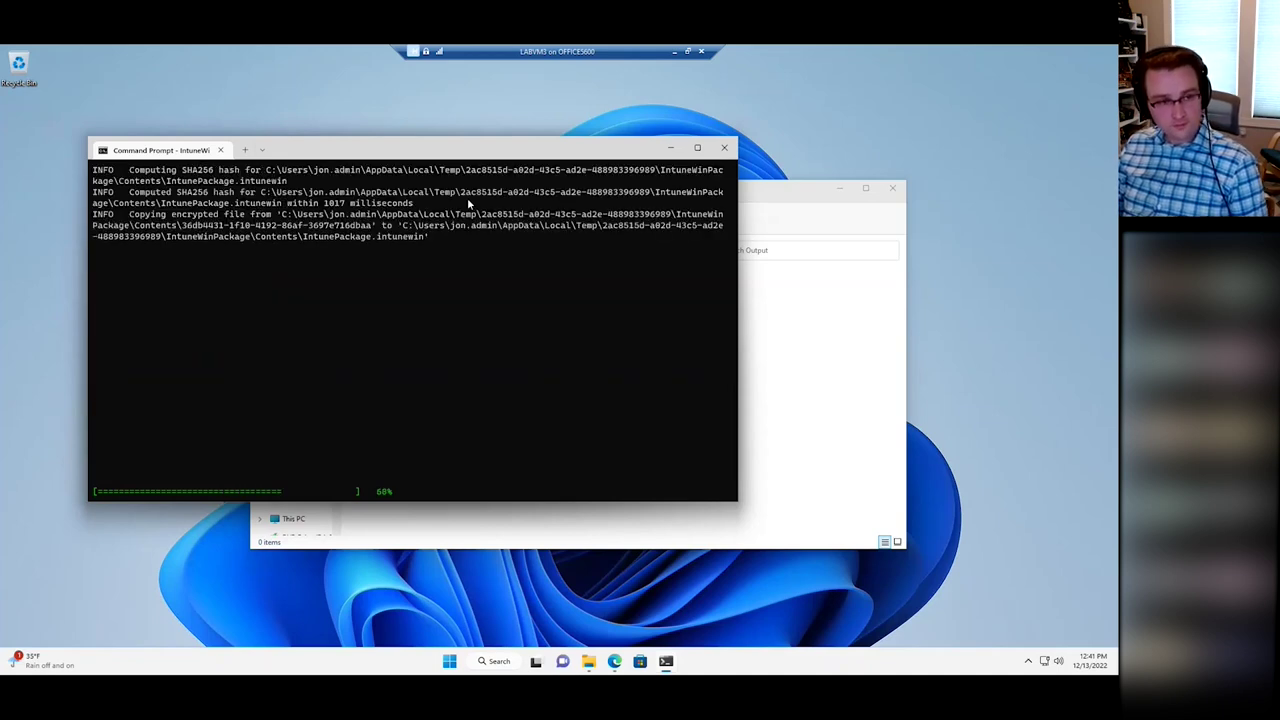
left_click(817, 405)
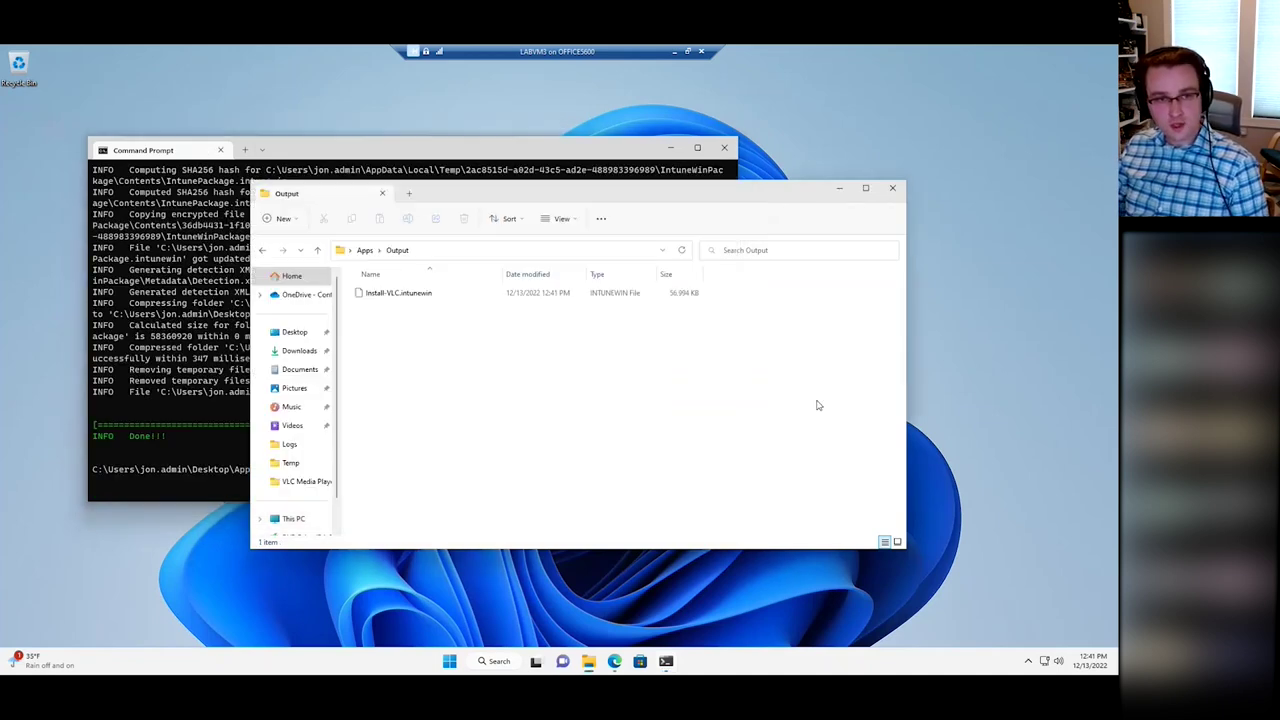
- Confirm Install-VLC.intunewin is about 55.6 MB, then return to the Intune Add App page
left_click(382, 297)
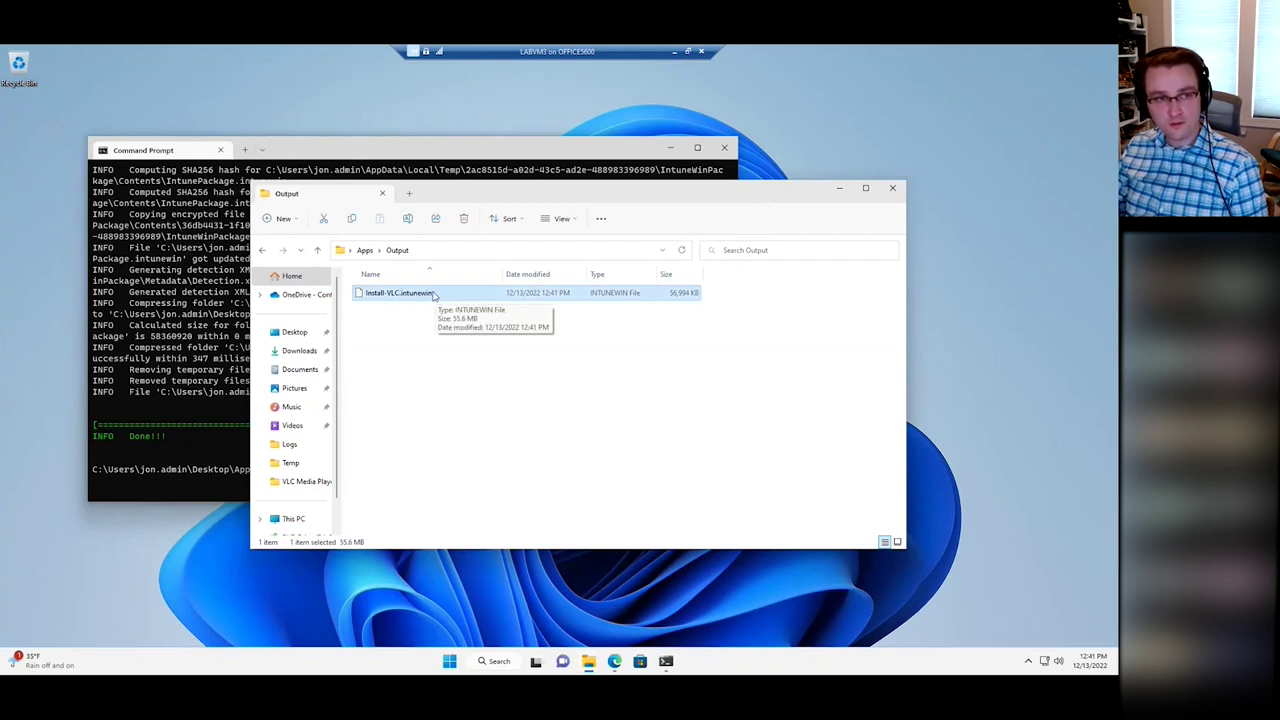
left_click(619, 664)
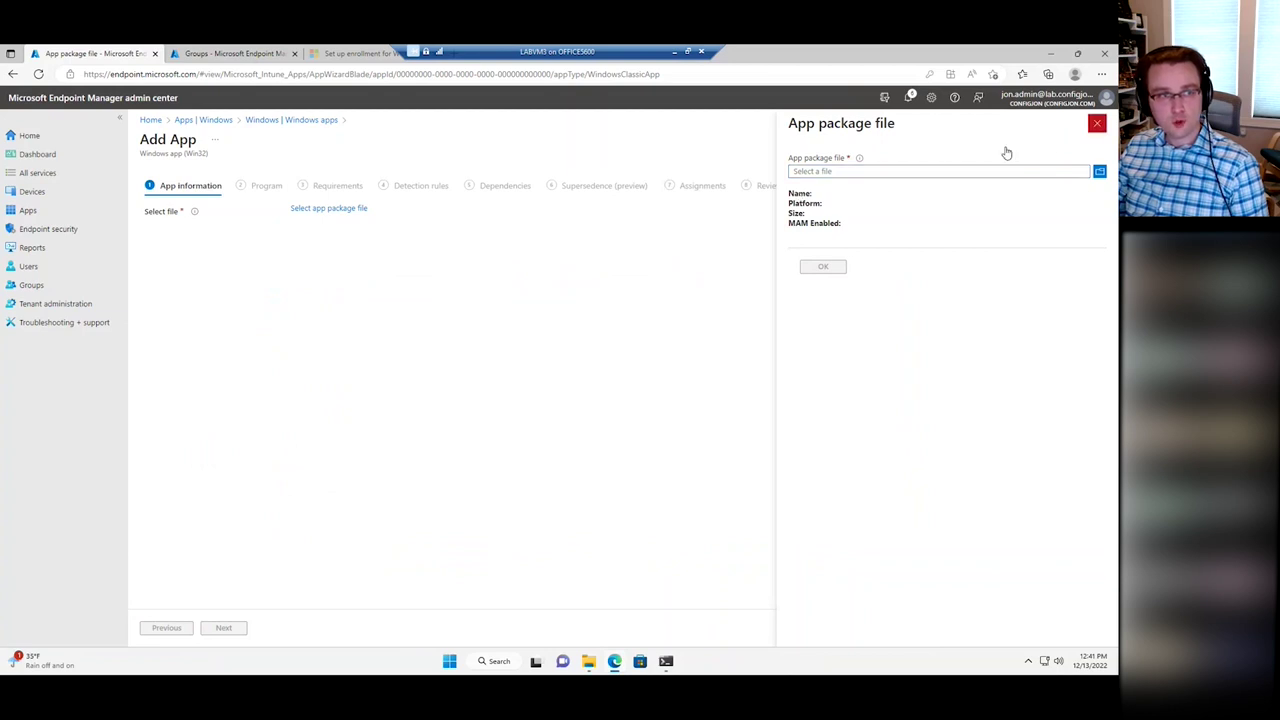
- Restart adding a Windows app (Win32) from the Windows apps list
left_click(1096, 123)
left_click(291, 120)
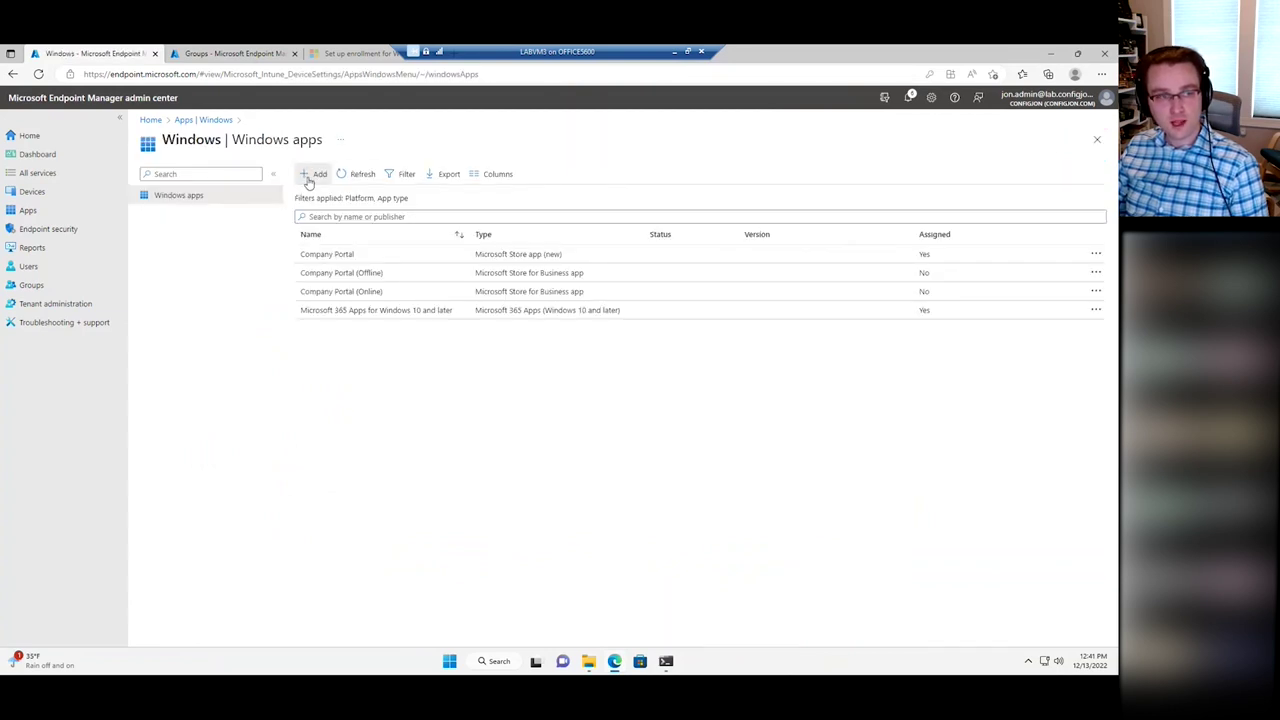
left_click(312, 175)
left_click(840, 180)
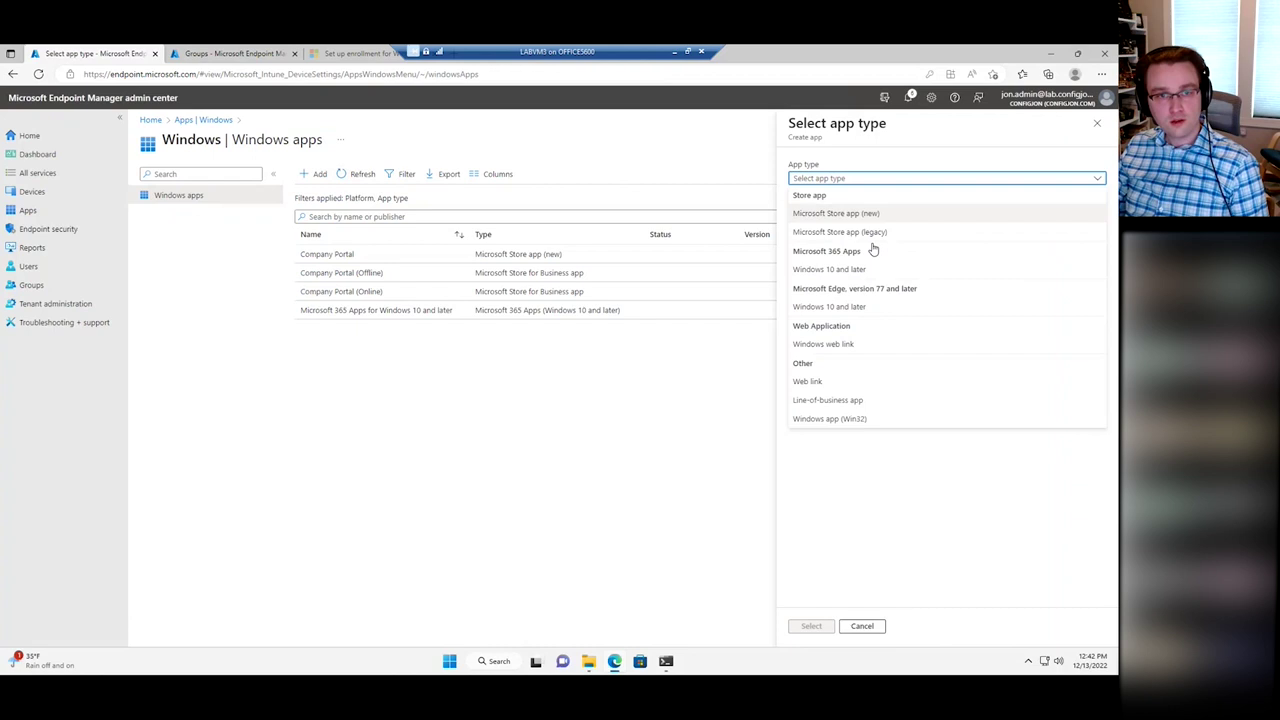
left_click(818, 417)
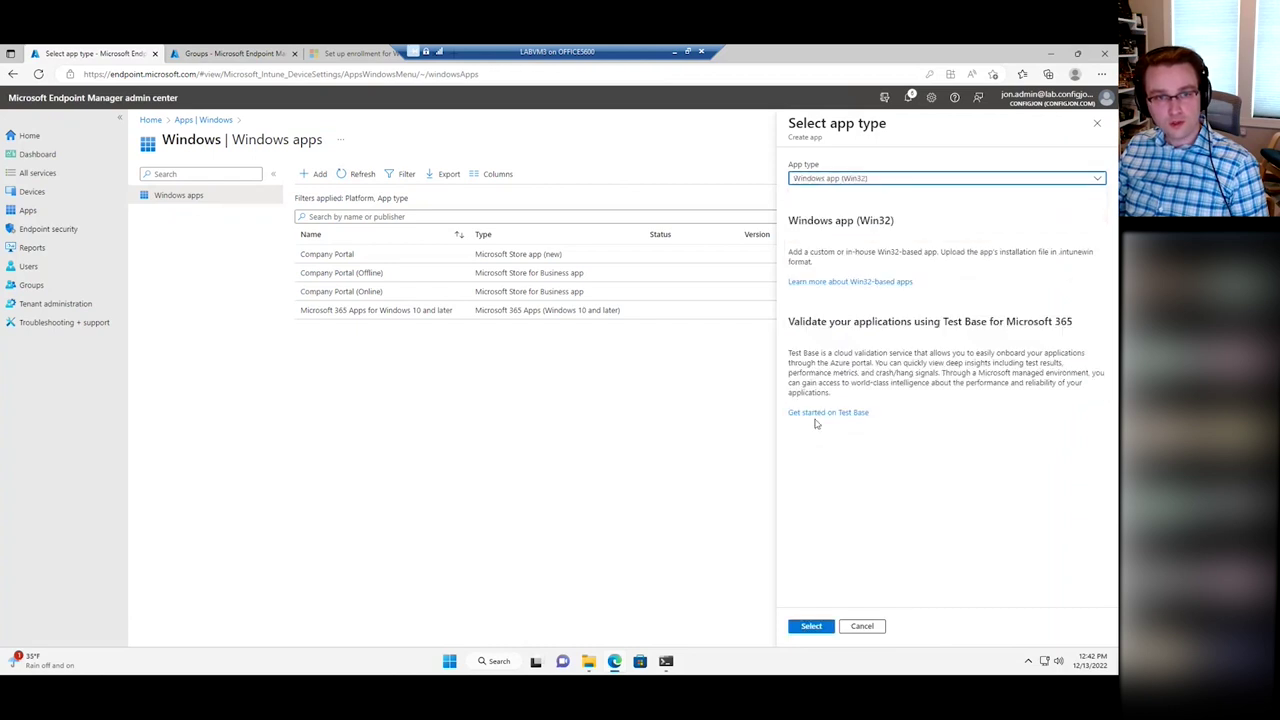
left_click(807, 627)
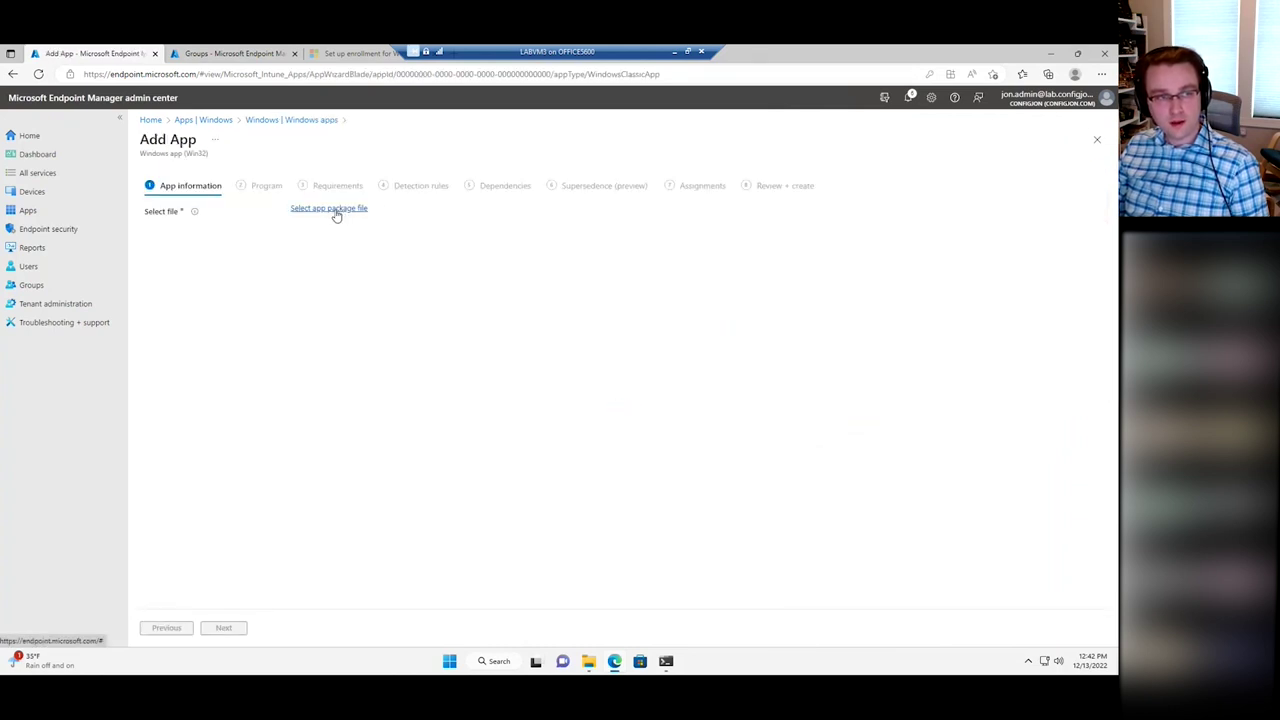
- Load Desktop\Apps\Output\Install-VLC.intunewin as the app package file
left_click(334, 209)
left_click(914, 172)
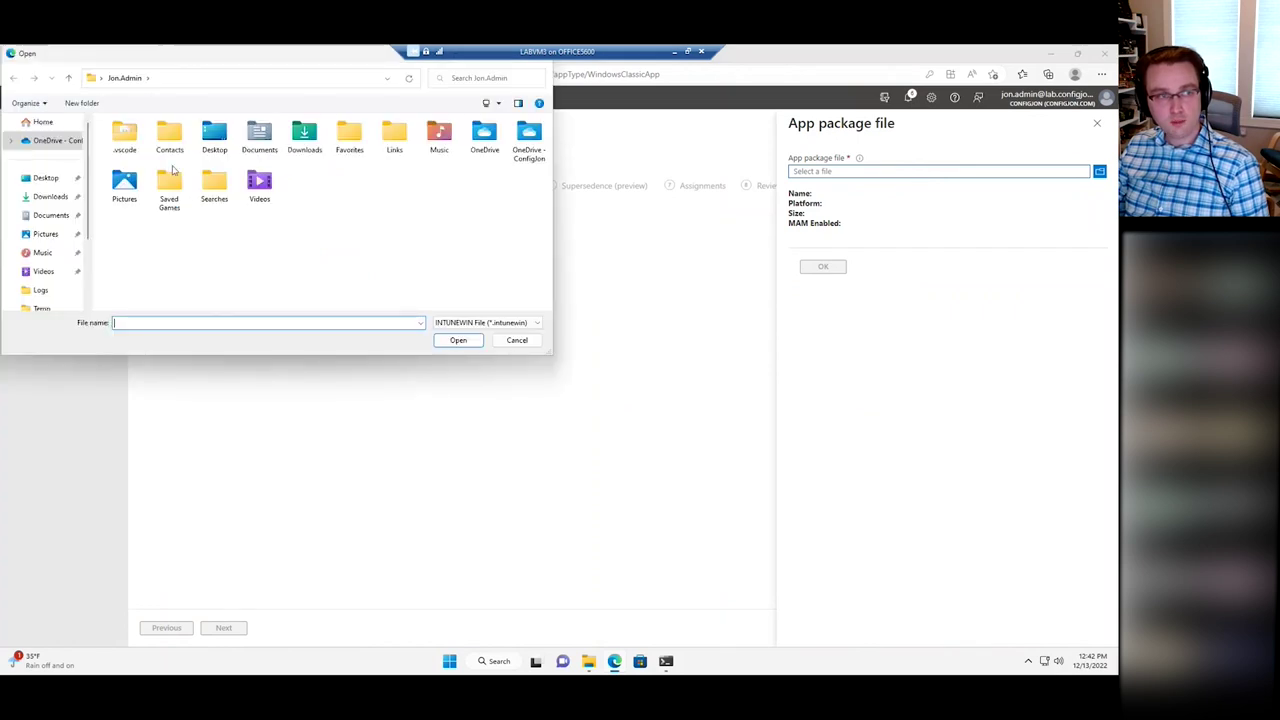
left_click(45, 177)
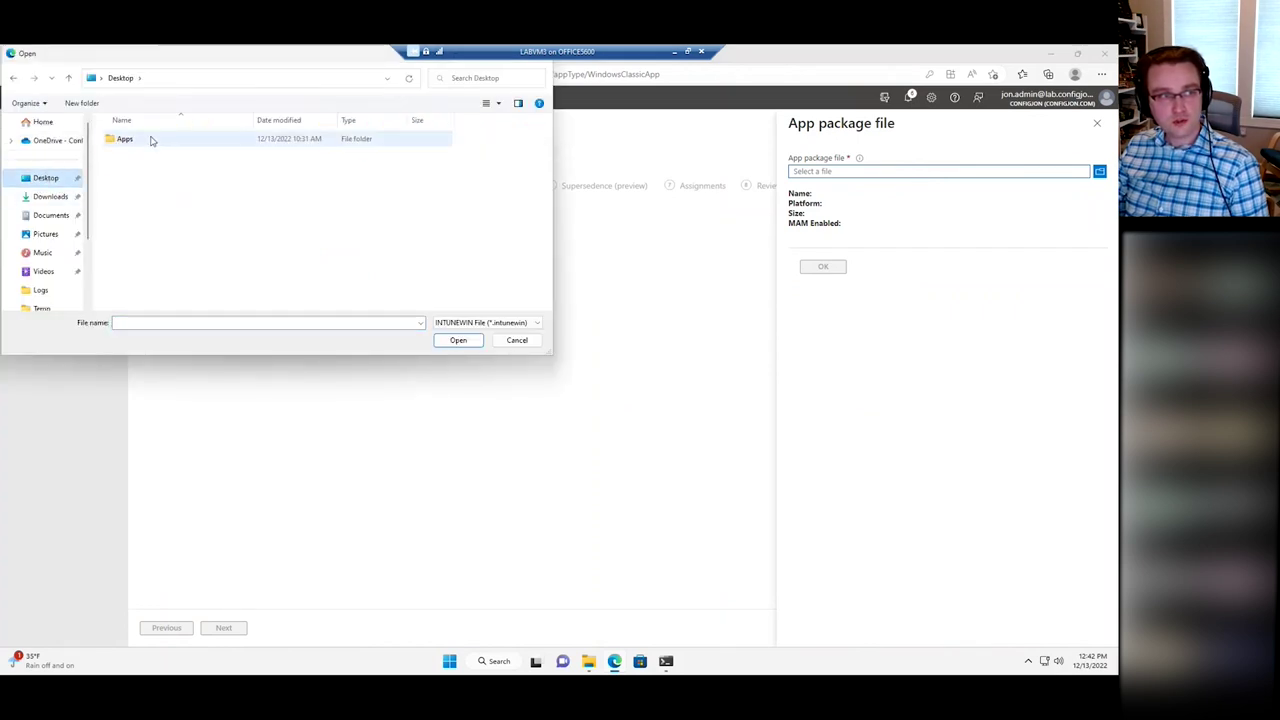
double_click(149, 138)
double_click(130, 157)
left_click(171, 140)
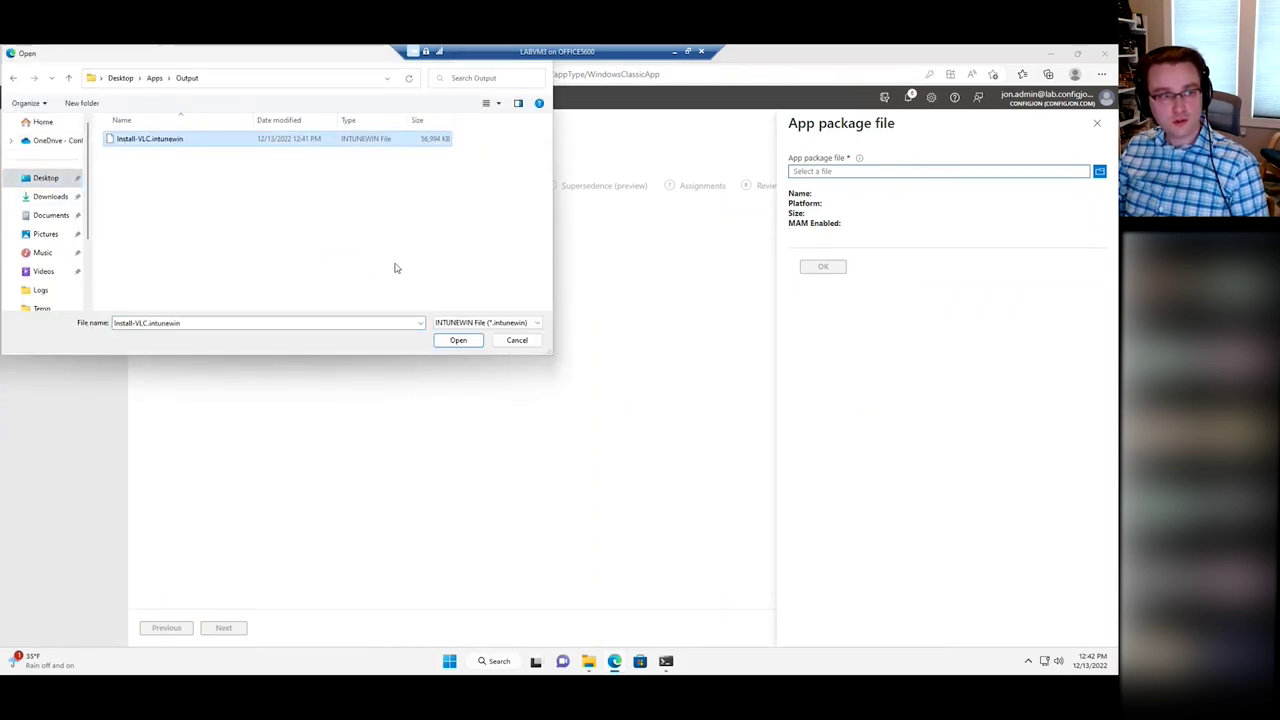
left_click(457, 340)
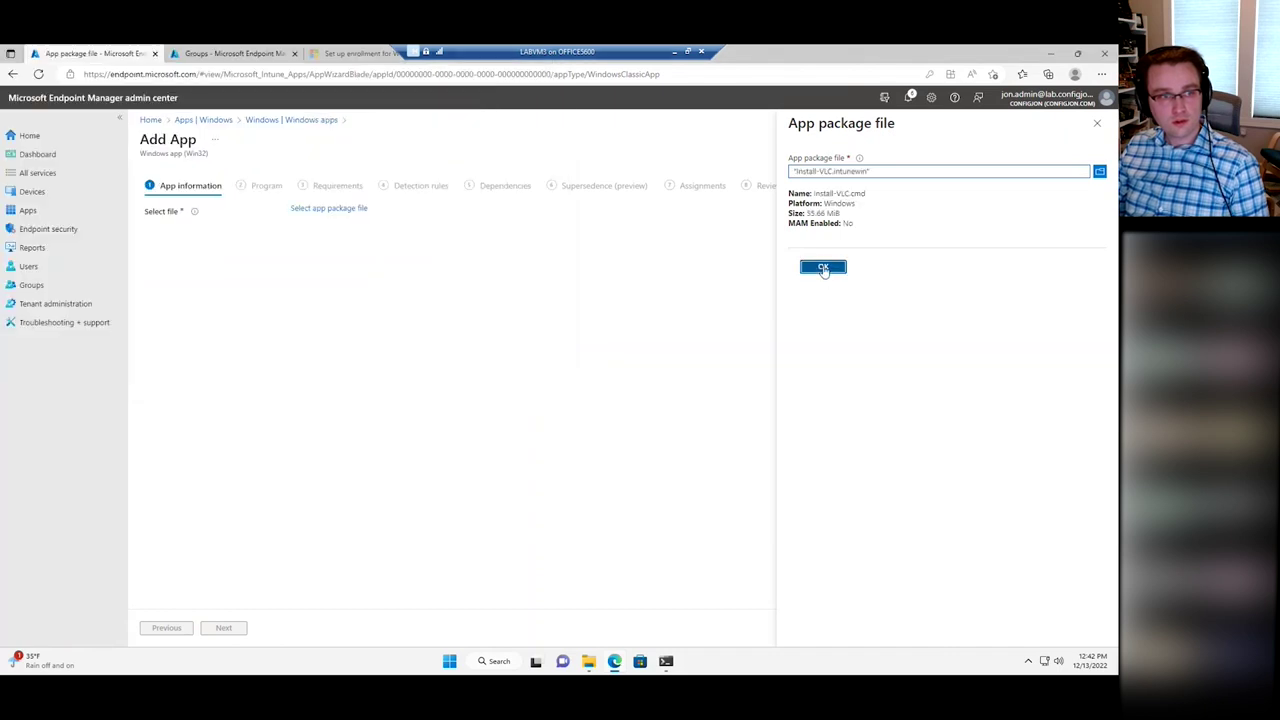
left_click(823, 266)
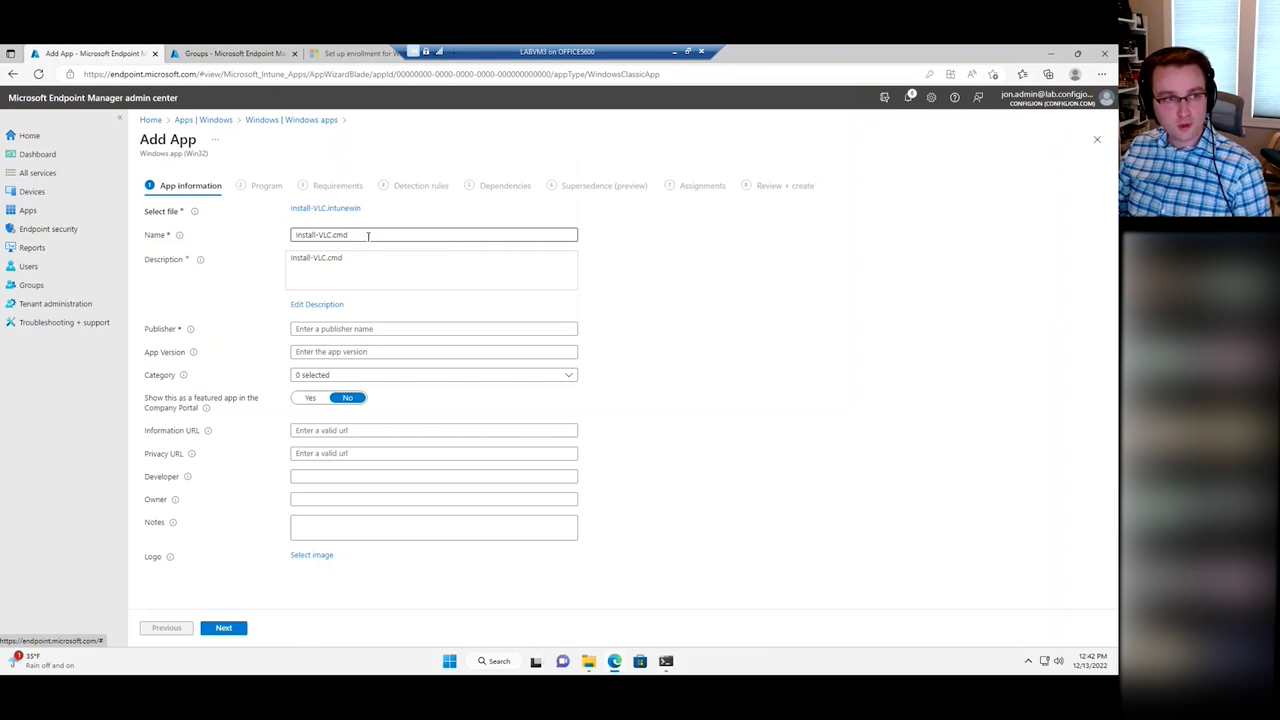
- Rename the app to VLC Media Player with publisher VLC, skip the logo, and continue to Program
left_click_drag(368, 236, 258, 229)
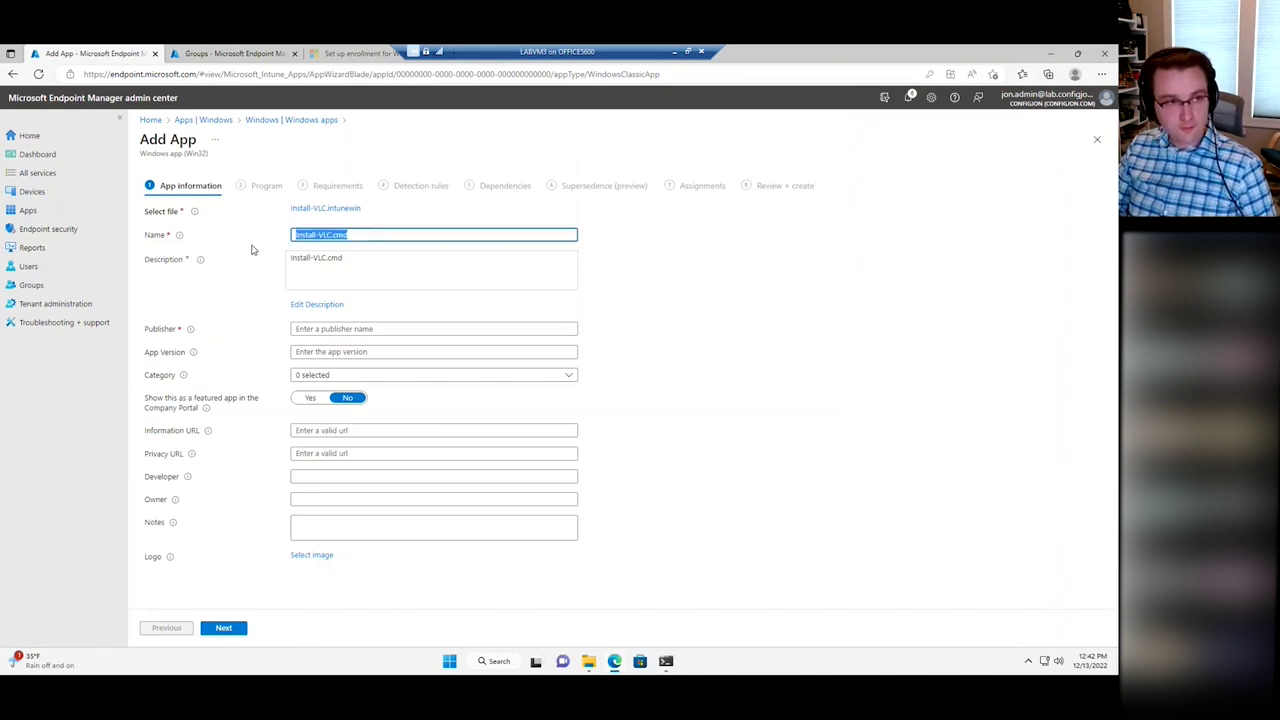
type("VLC Media Player")
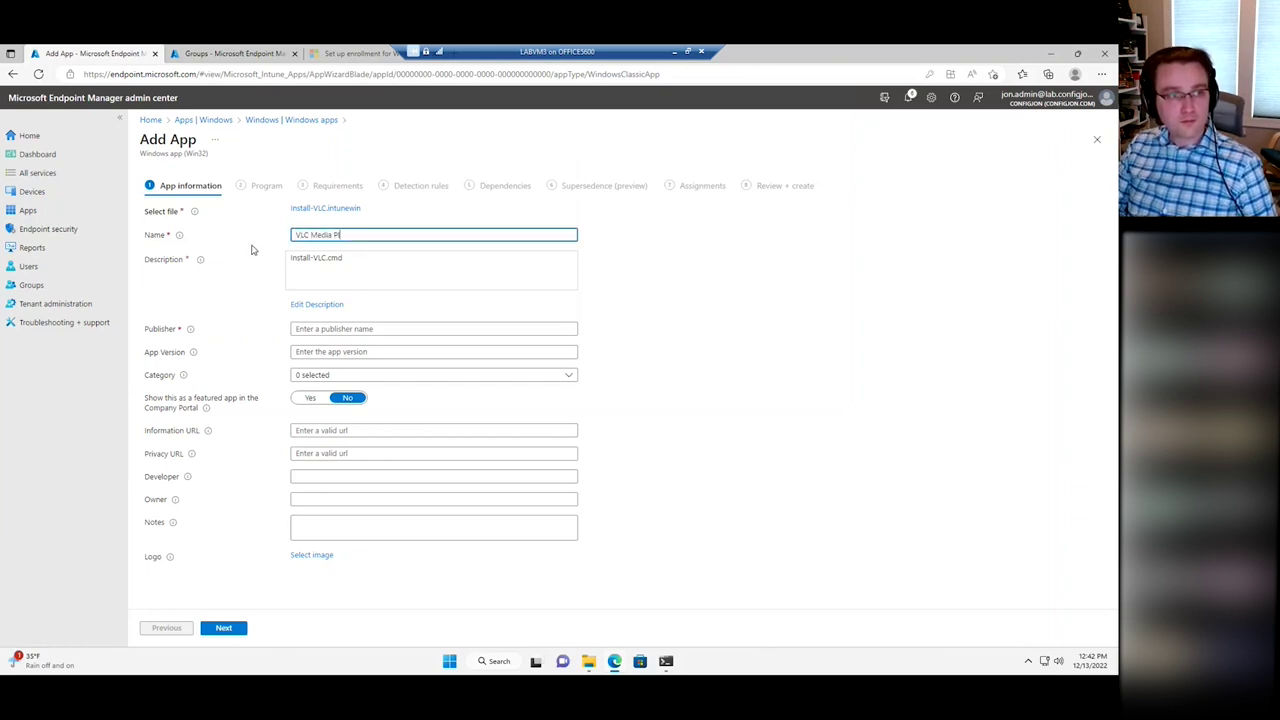
left_click(343, 328)
type("VLC")
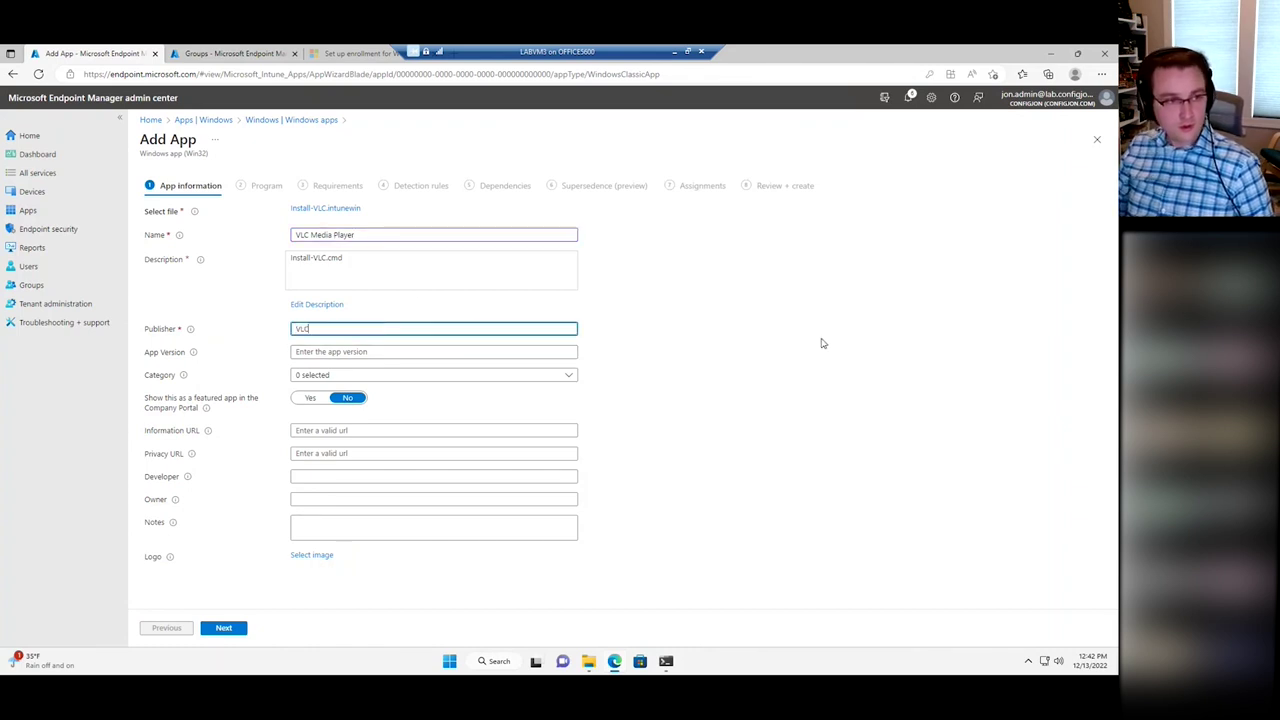
left_click(315, 555)
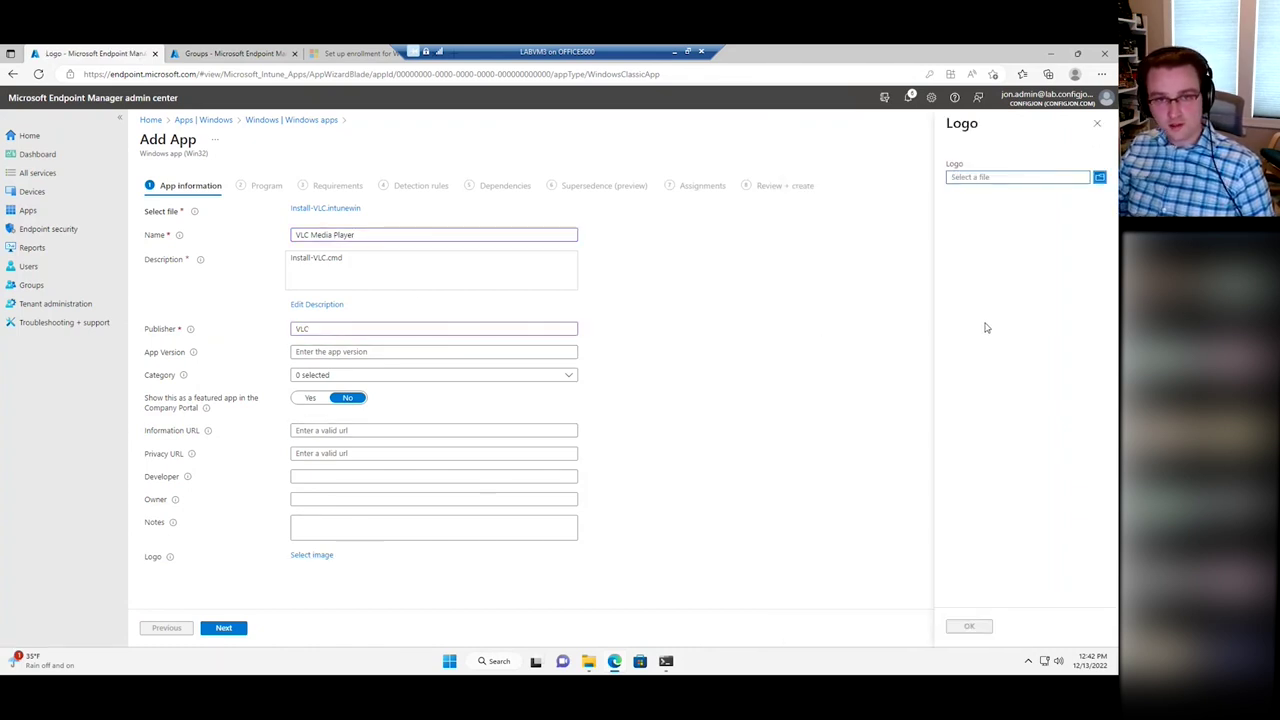
left_click(1096, 123)
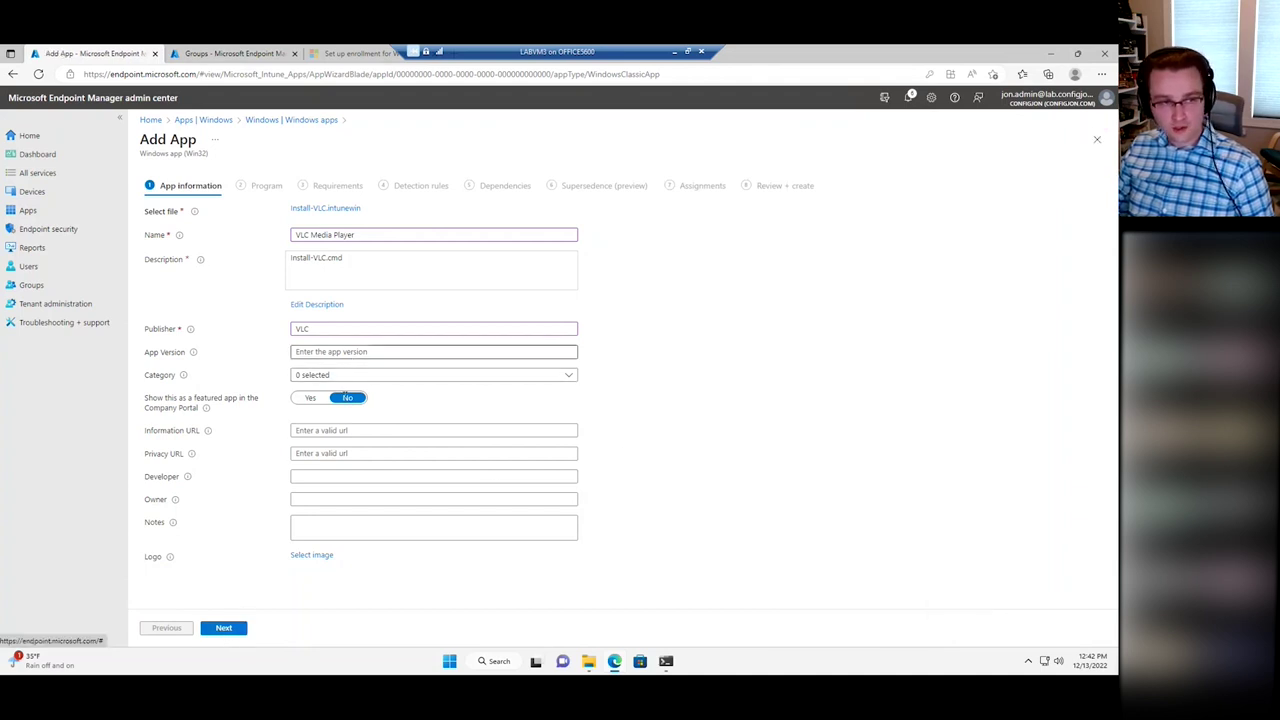
left_click(228, 630)
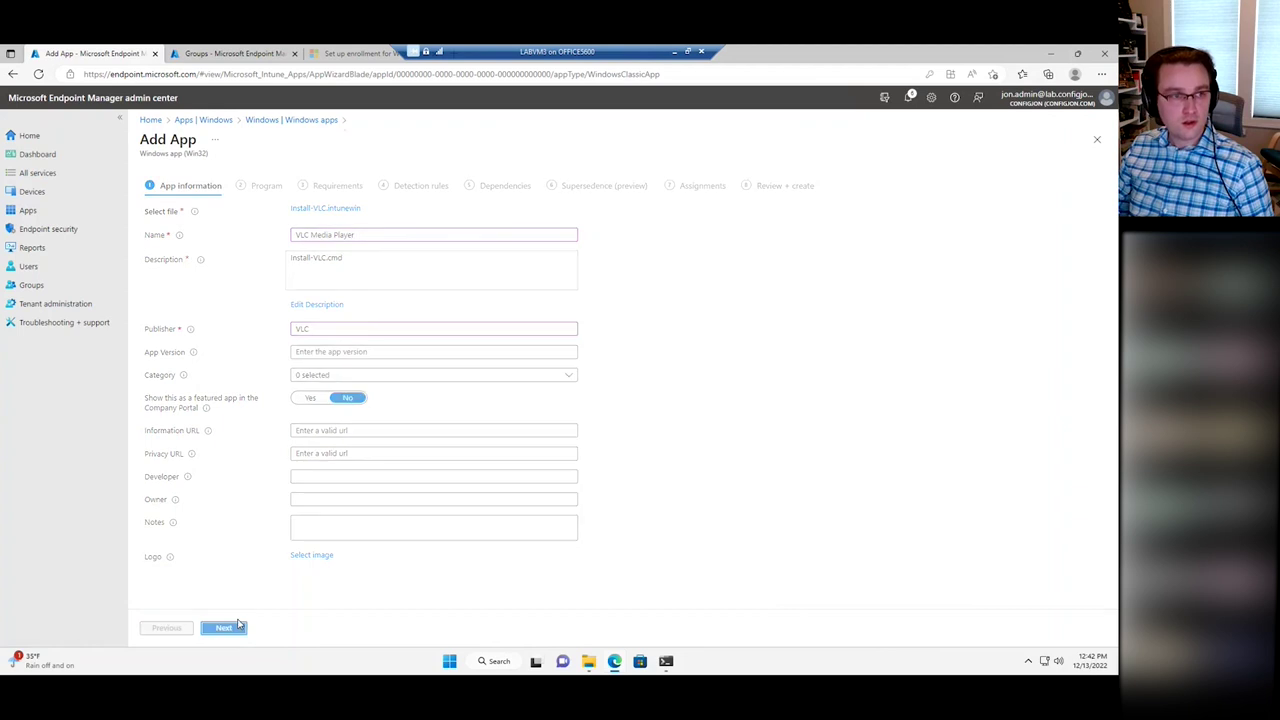
left_click(356, 228)
- Set the install command to Install-VLC.cmd, copied from the Source\VLC Media Player folder
left_click(588, 661)
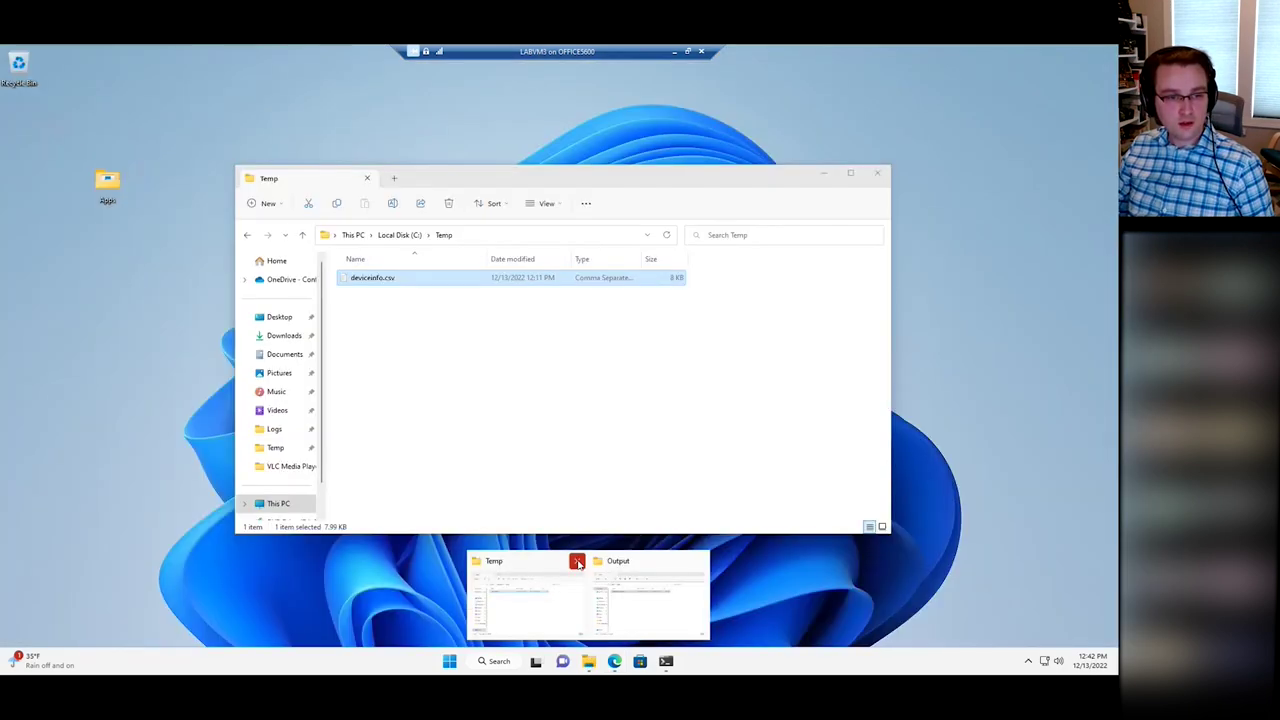
left_click(578, 562)
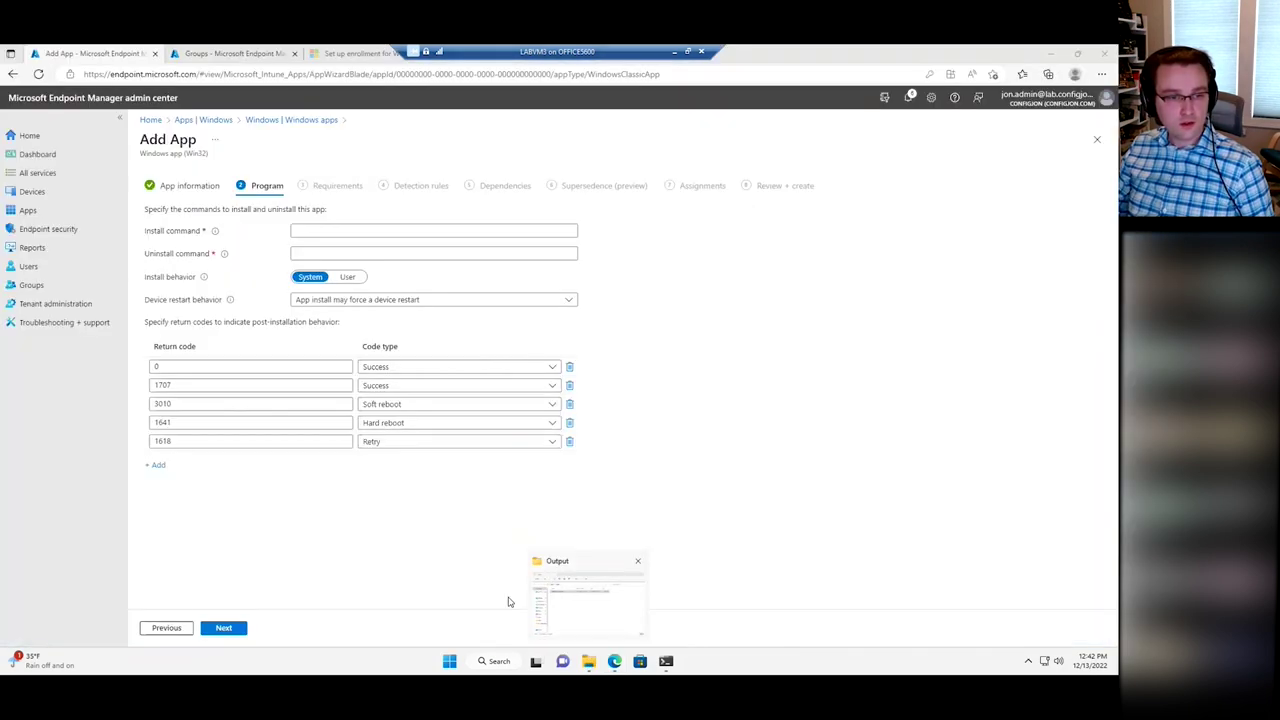
left_click(570, 595)
left_click(366, 251)
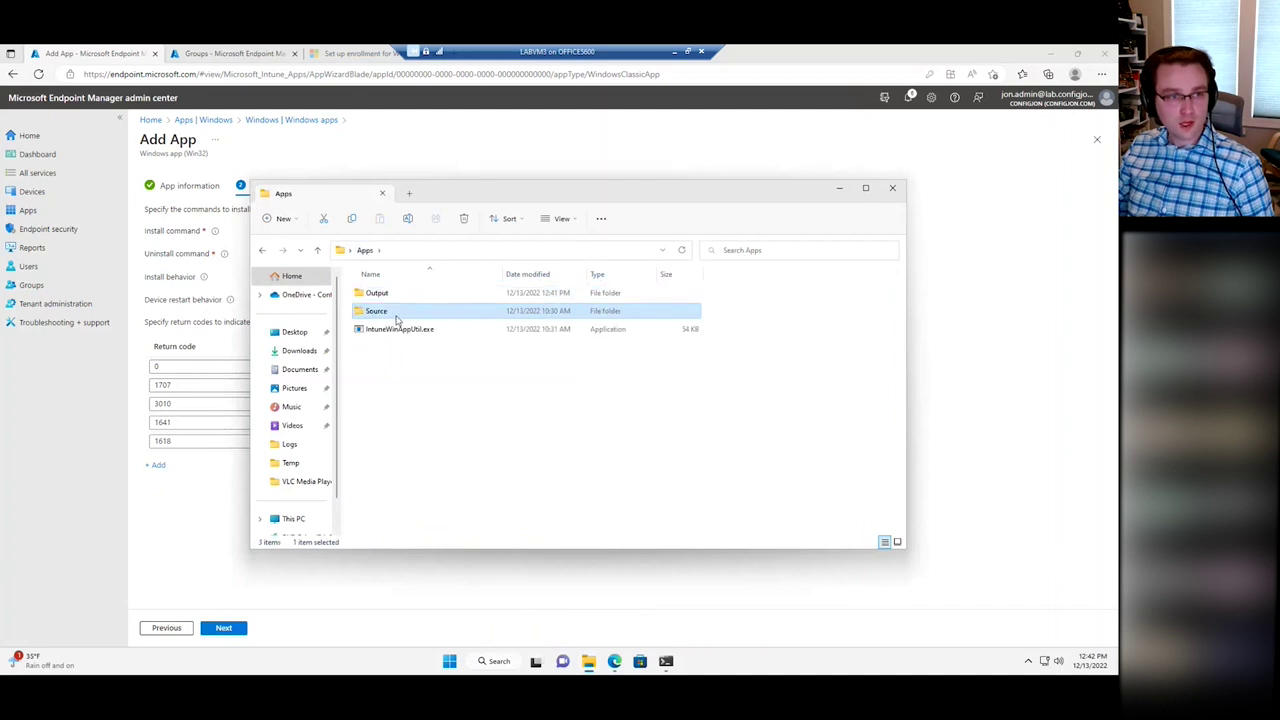
double_click(398, 311)
double_click(410, 293)
left_click(400, 329)
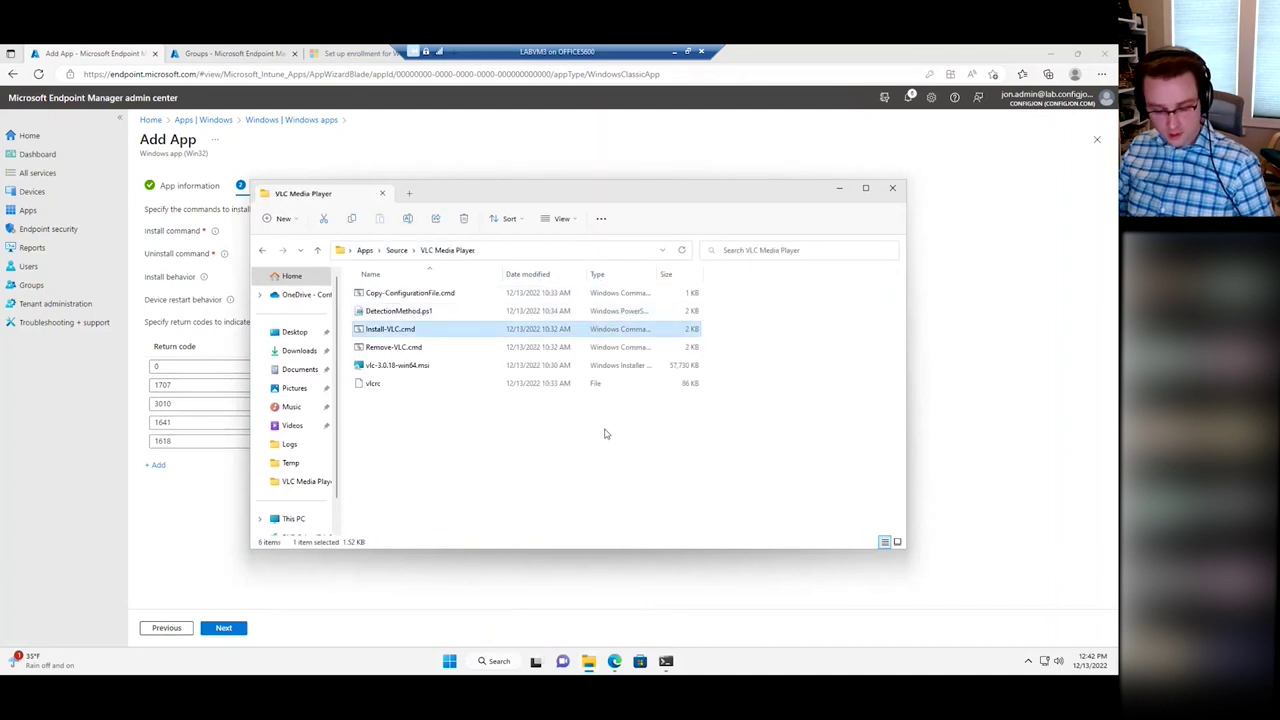
key("F2")
key("ctrl+c")
left_click(320, 231)
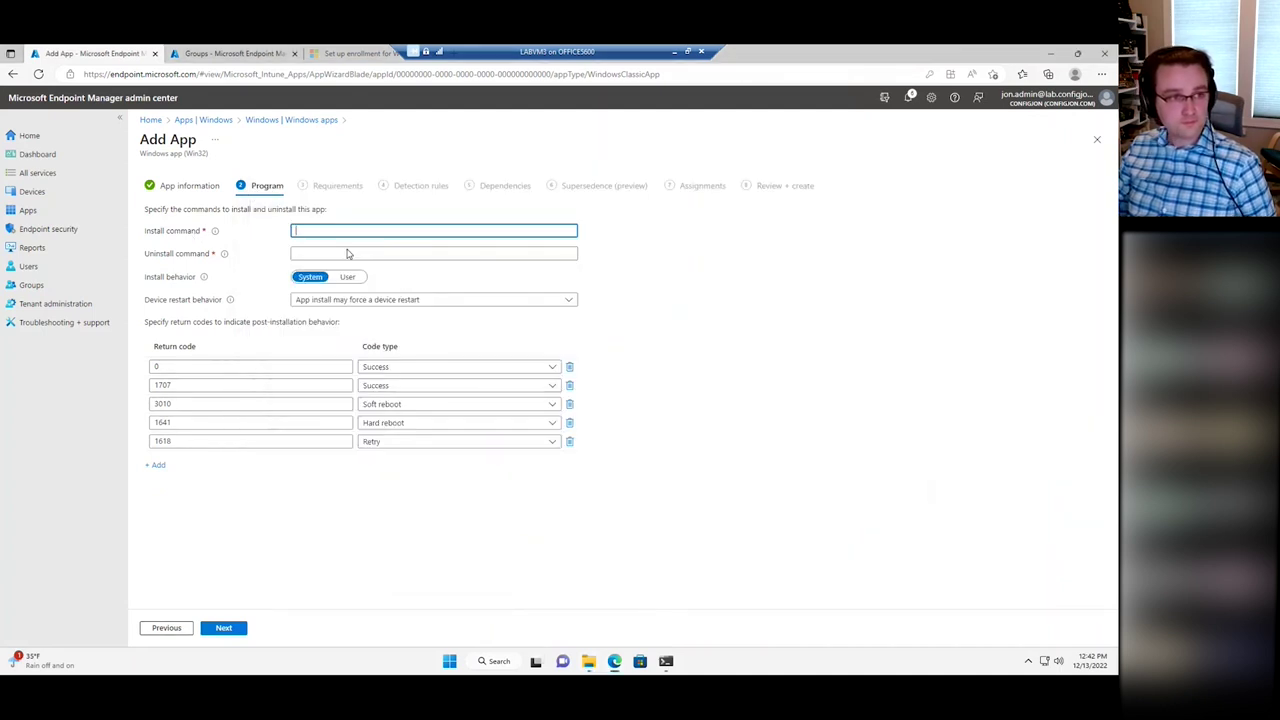
key("ctrl+v")
- Set the uninstall command to Remove-VLC.cmd, copied from the same script folder
left_click(588, 661)
left_click(491, 347)
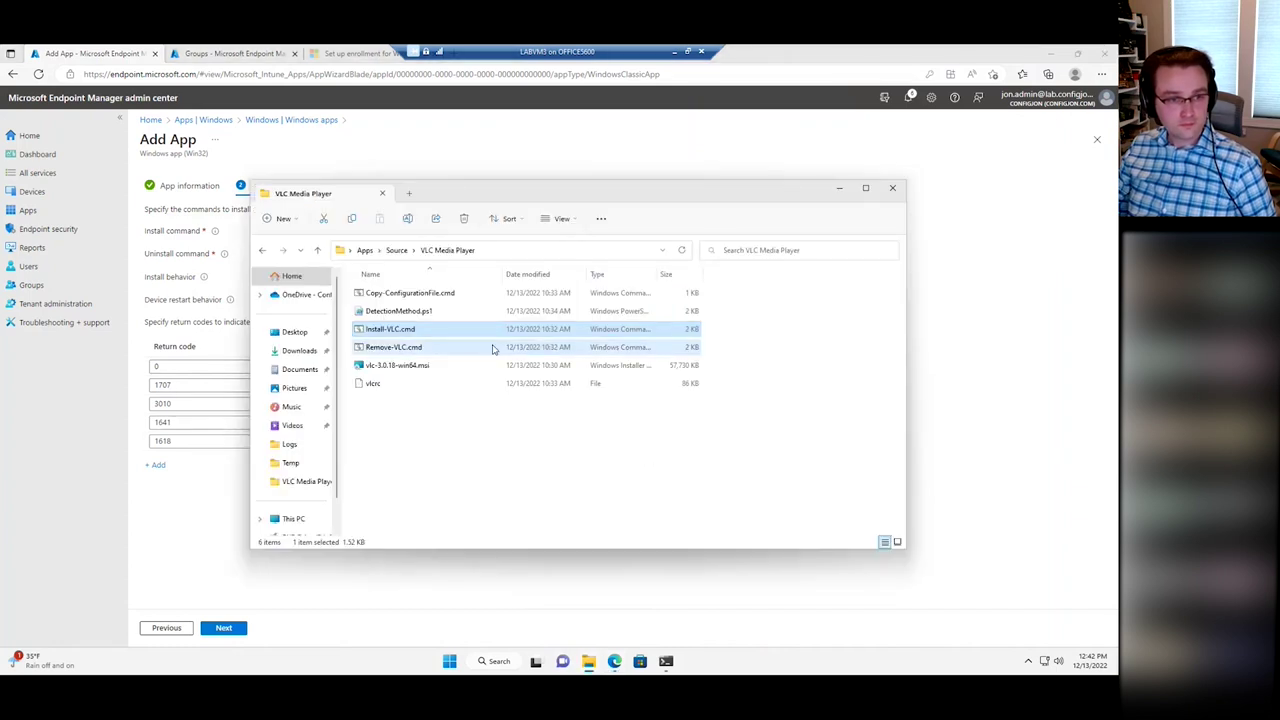
key("F2")
key("ctrl+c")
left_click(186, 281)
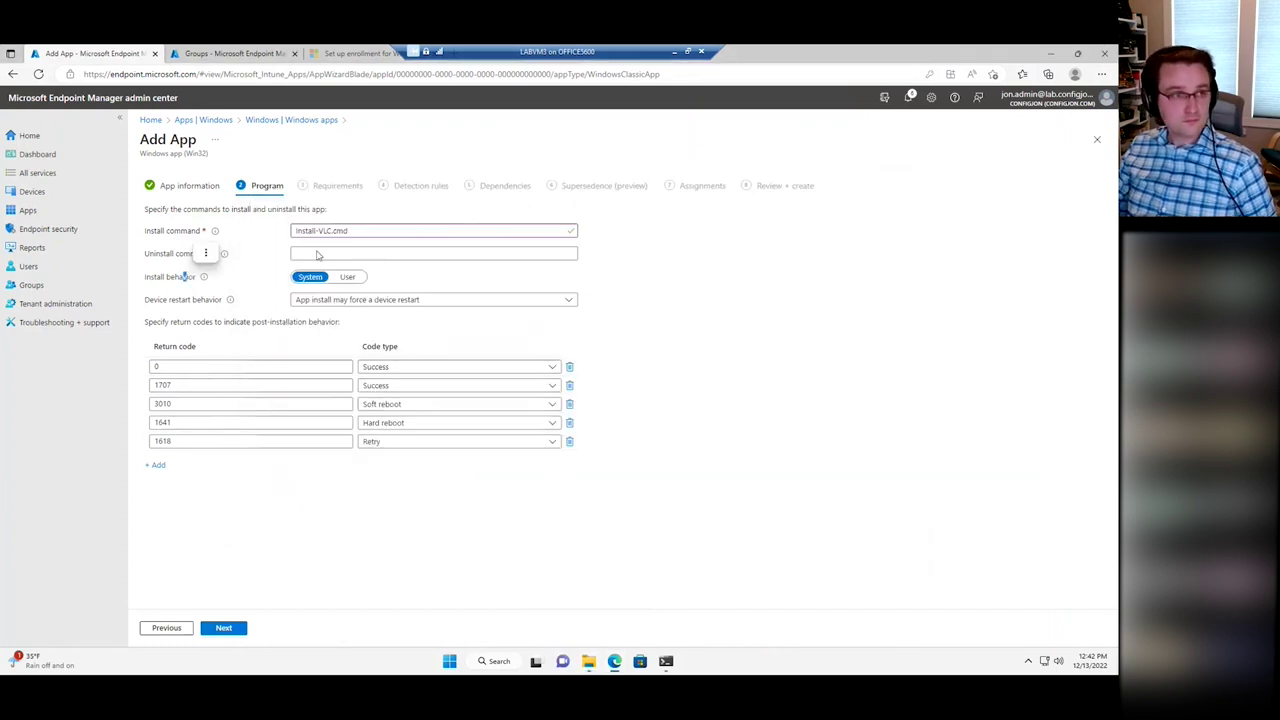
left_click(300, 253)
key("ctrl+v")
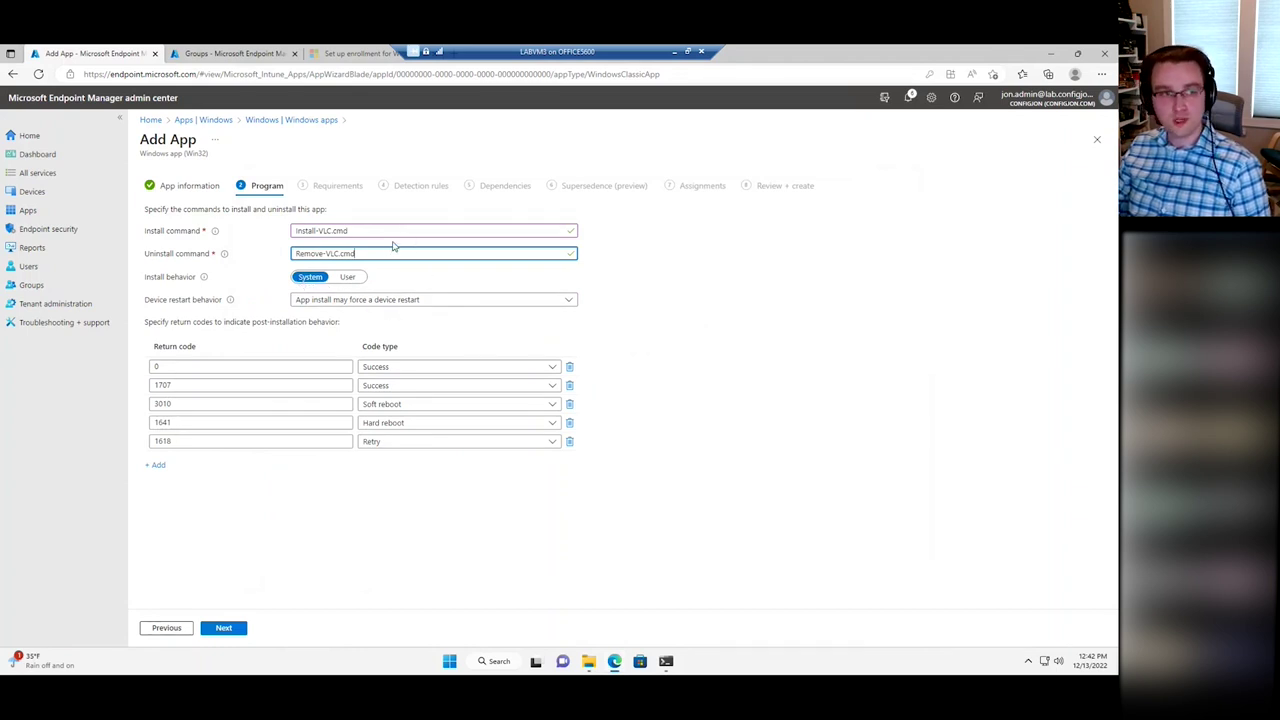
left_click(664, 328)
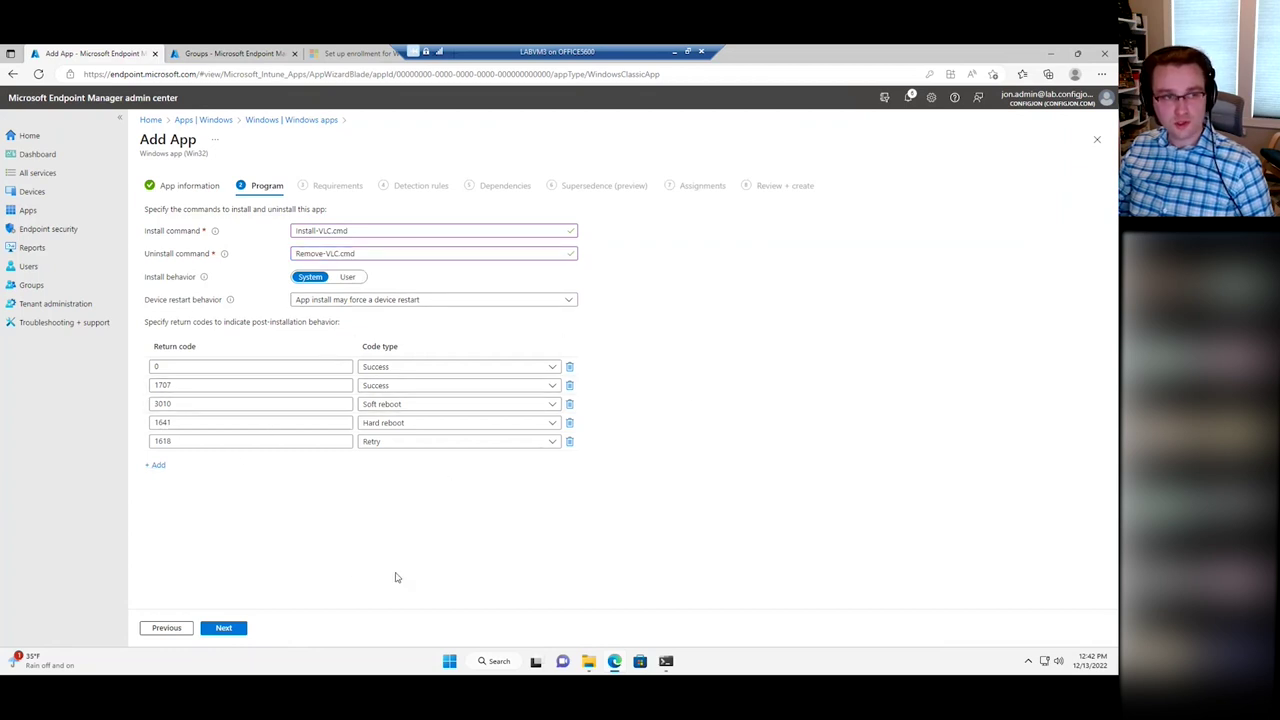
- Require 64-bit architecture and minimum OS Windows 10 1607 on the Requirements step
left_click(230, 627)
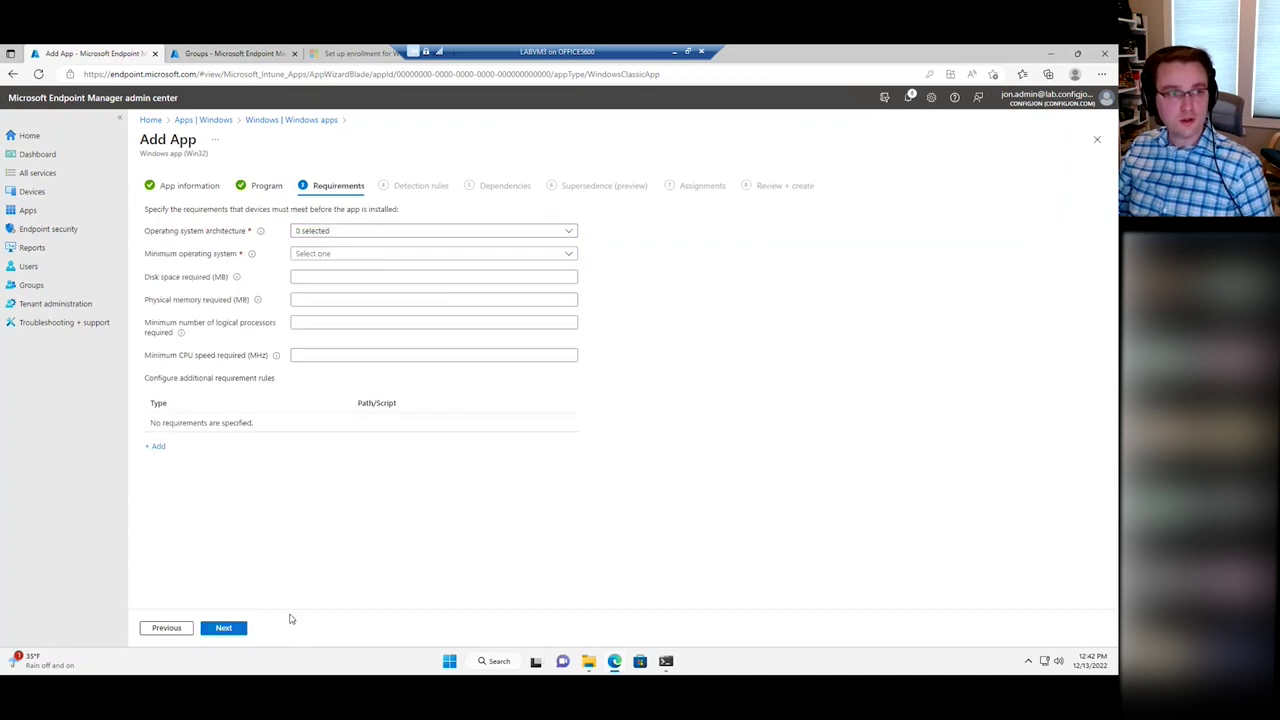
left_click(455, 231)
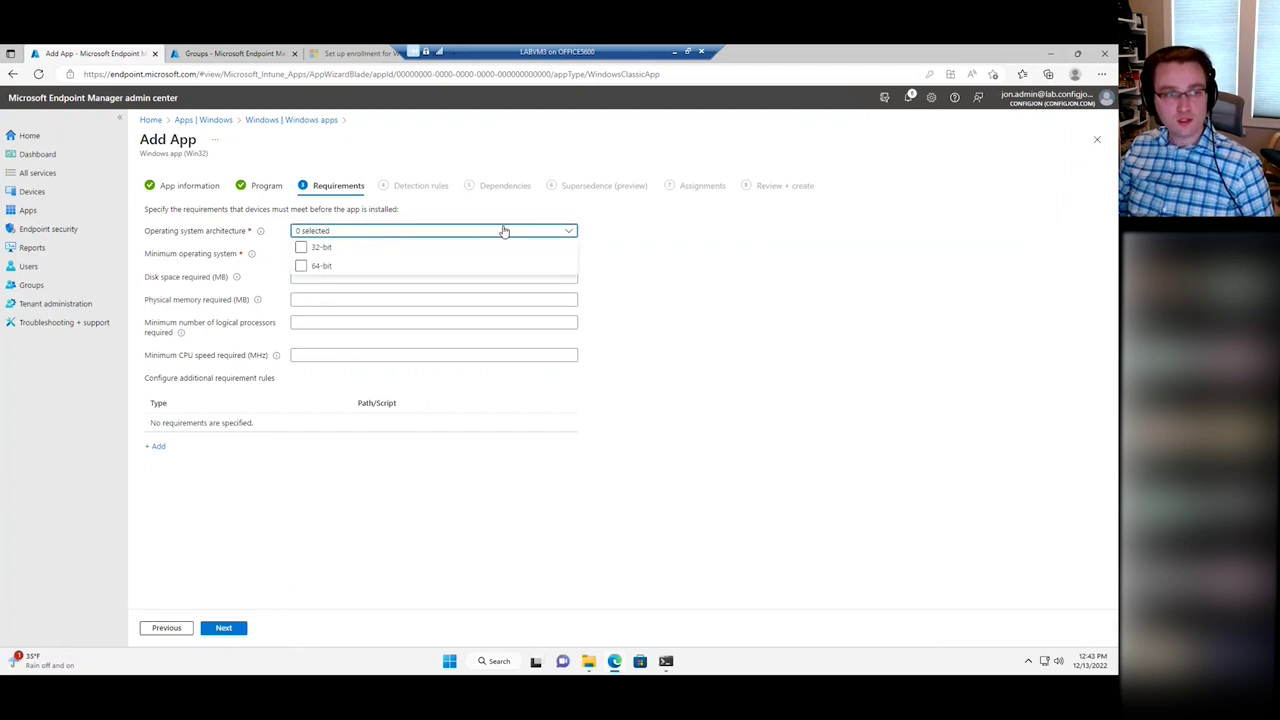
left_click(300, 266)
left_click(786, 268)
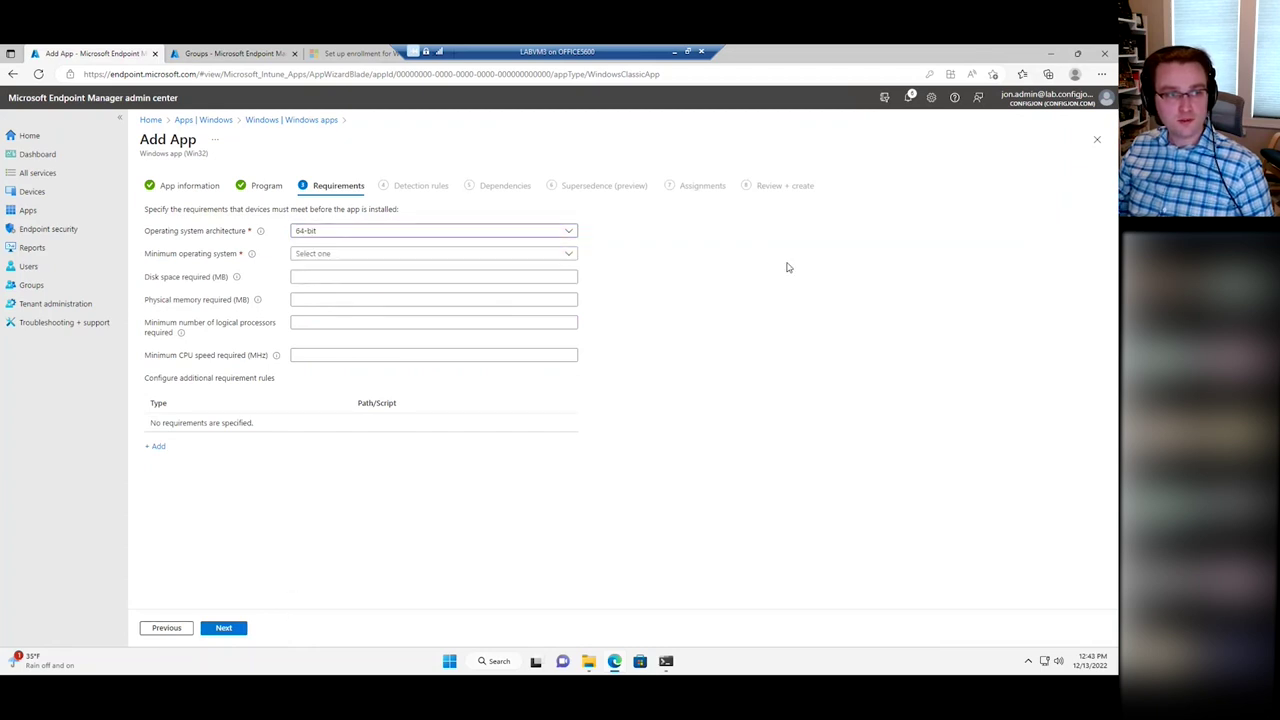
left_click(389, 254)
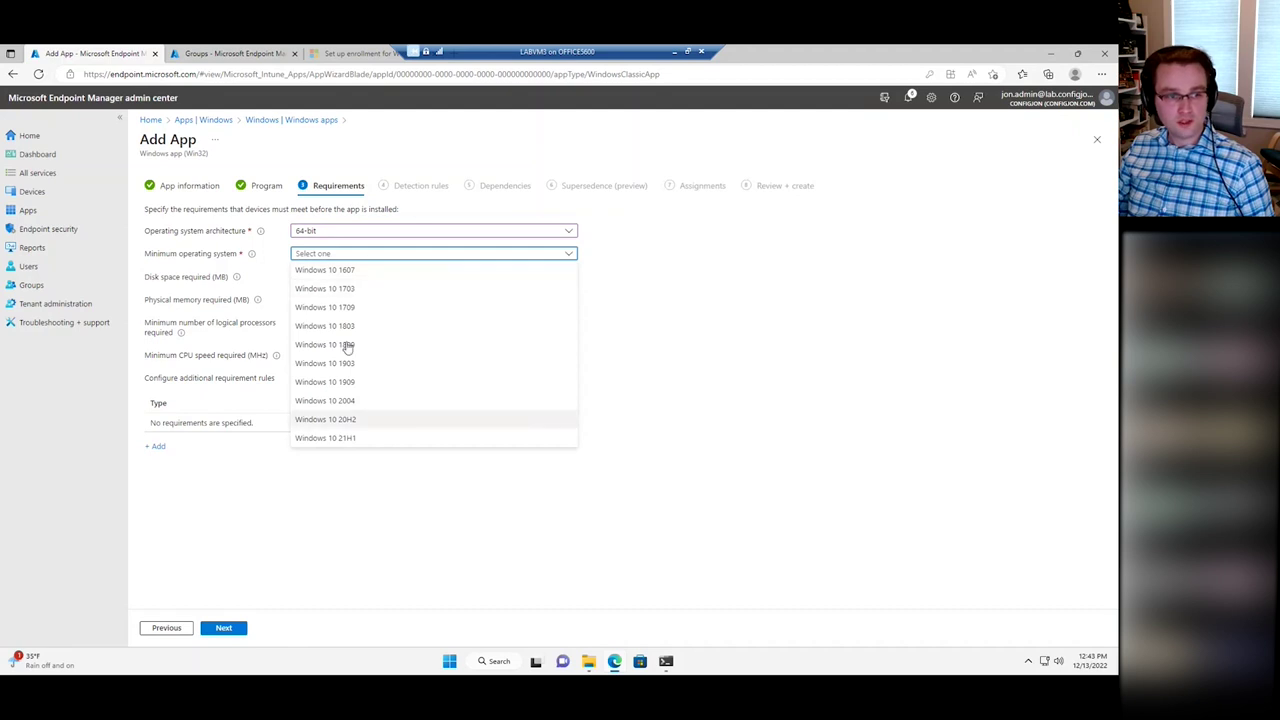
left_click(361, 276)
triple_click(631, 320)
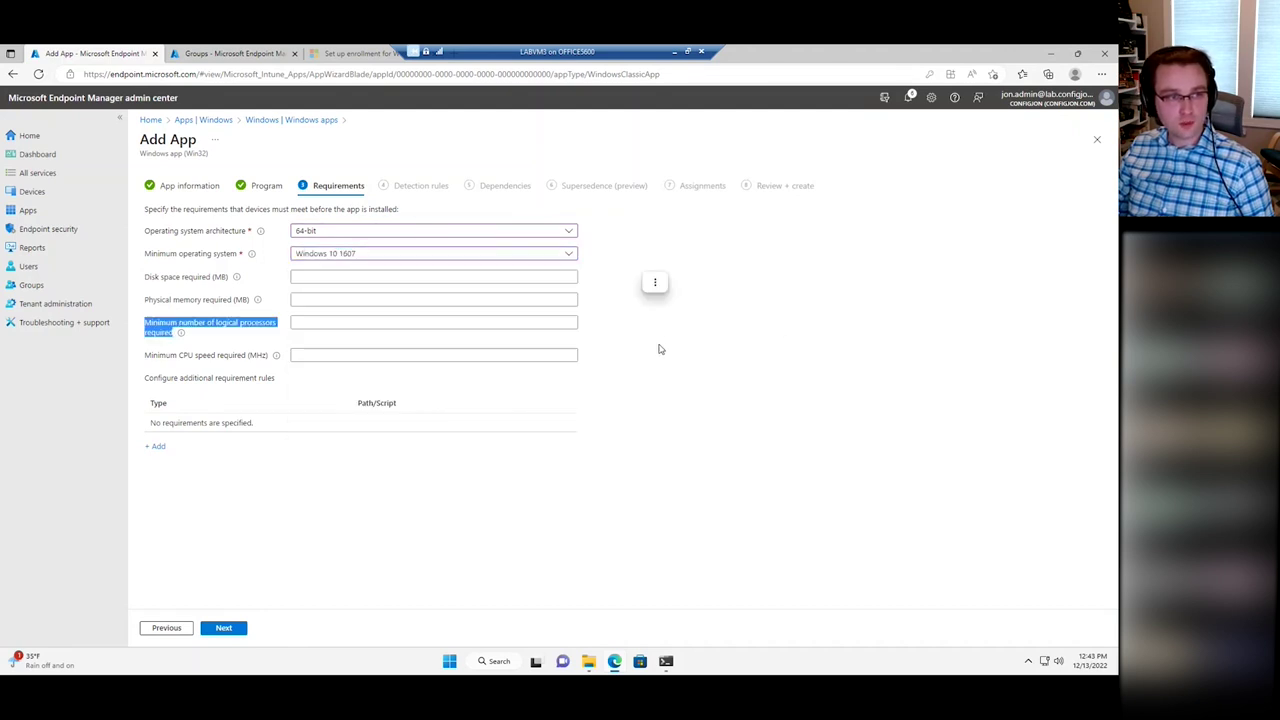
left_click(526, 345)
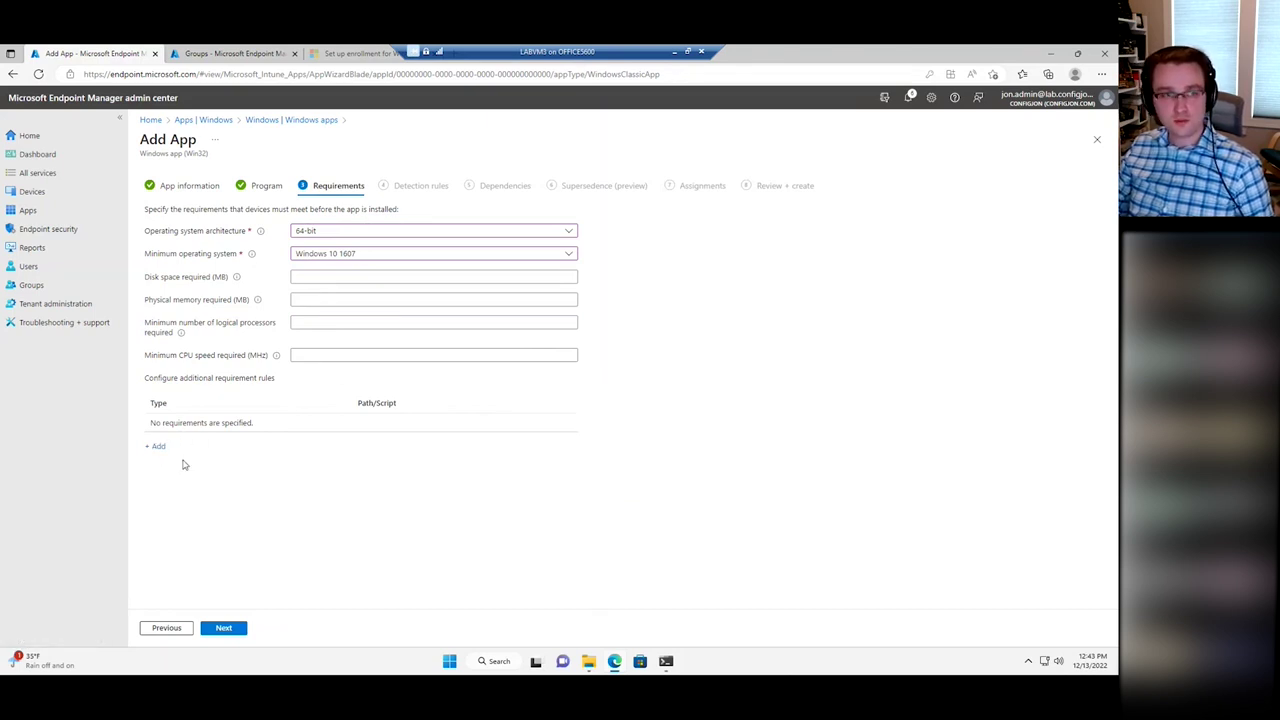
left_click(222, 627)
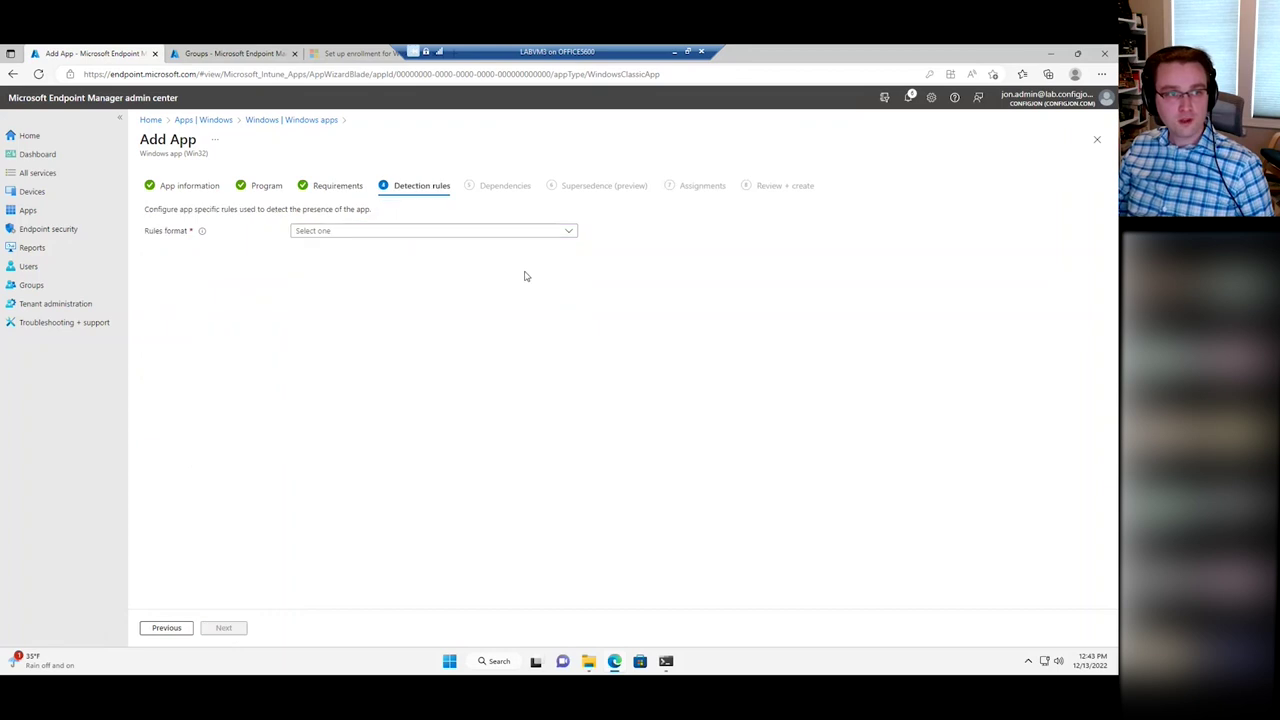
- Switch the detection rules format from a manual rule to a custom detection script
left_click(447, 237)
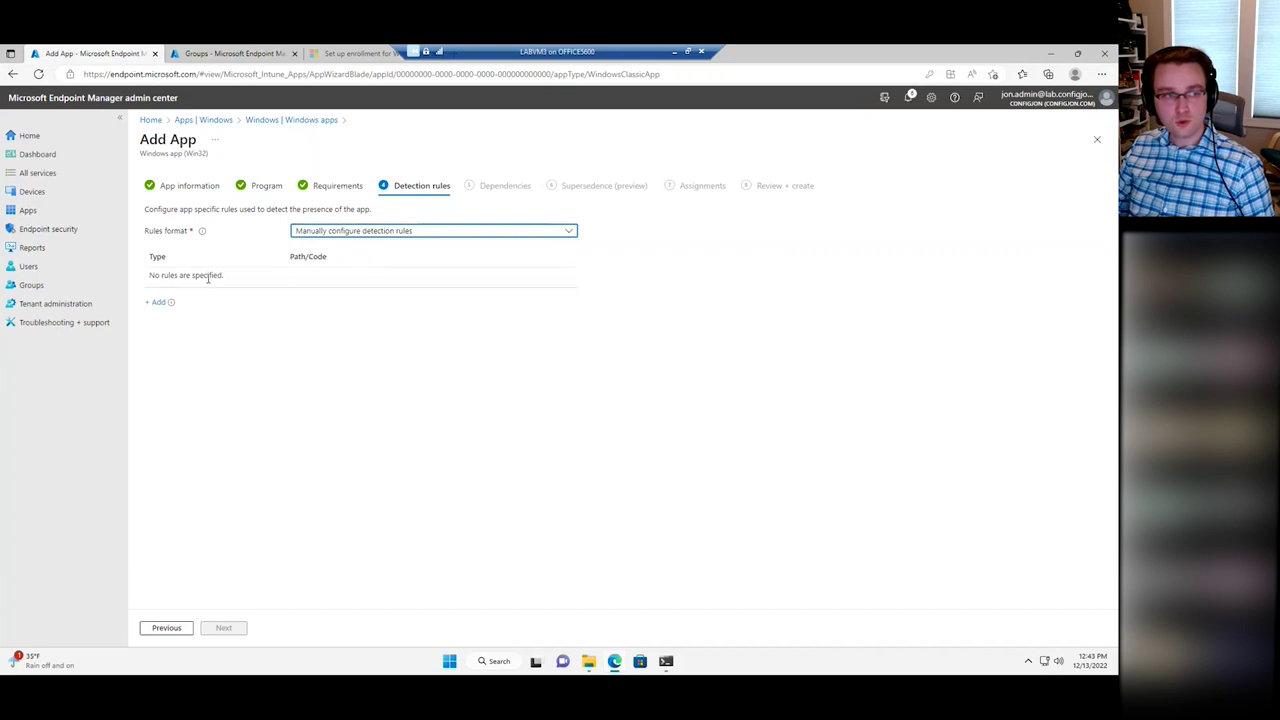
left_click(158, 302)
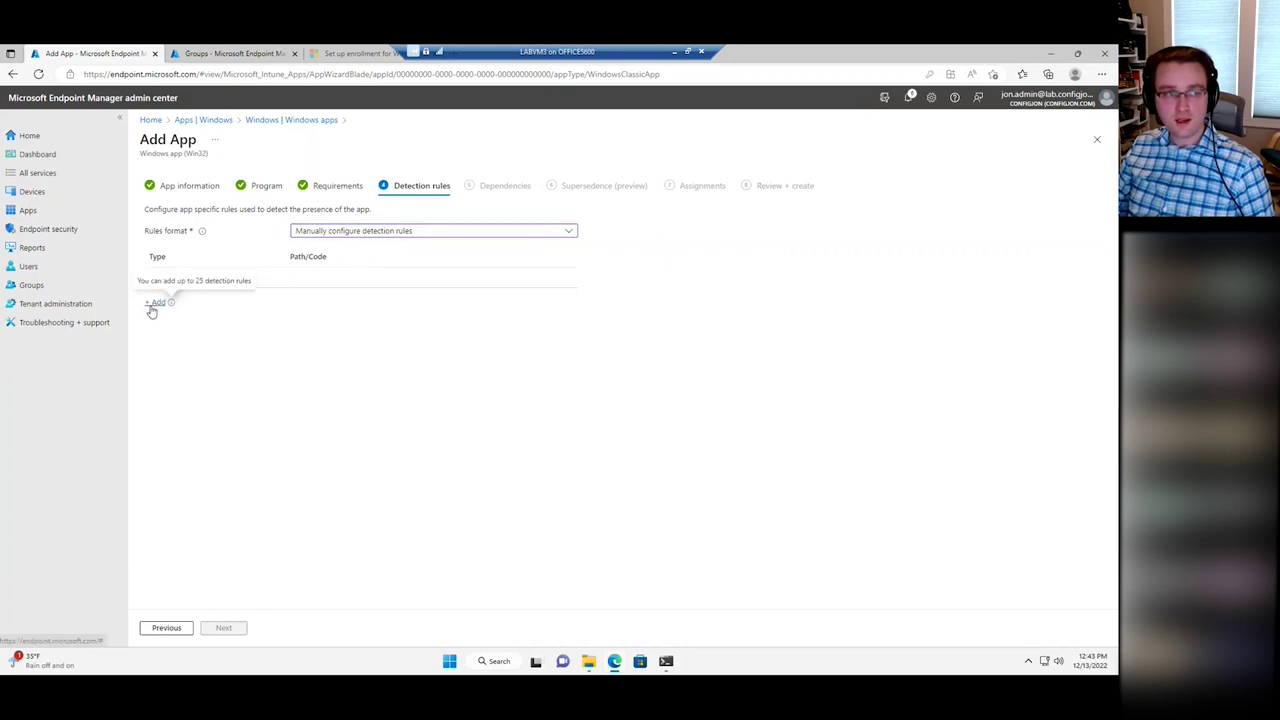
left_click(971, 186)
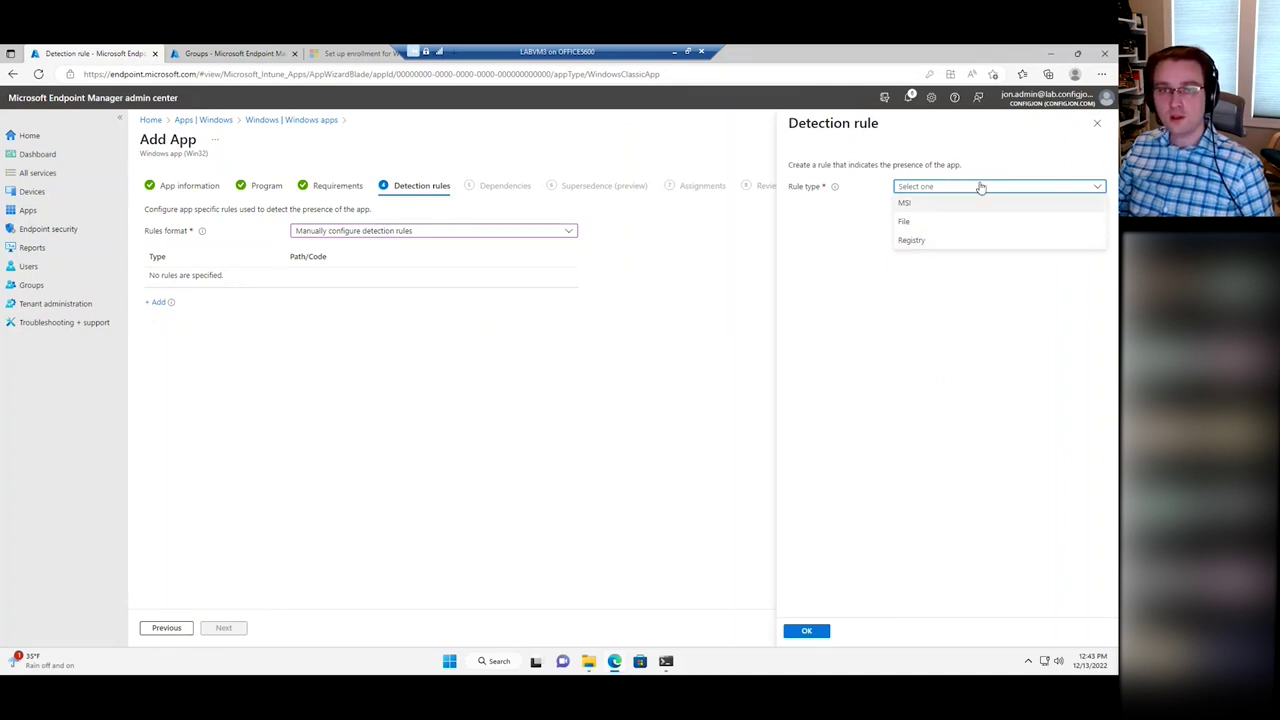
left_click(1097, 122)
left_click(478, 234)
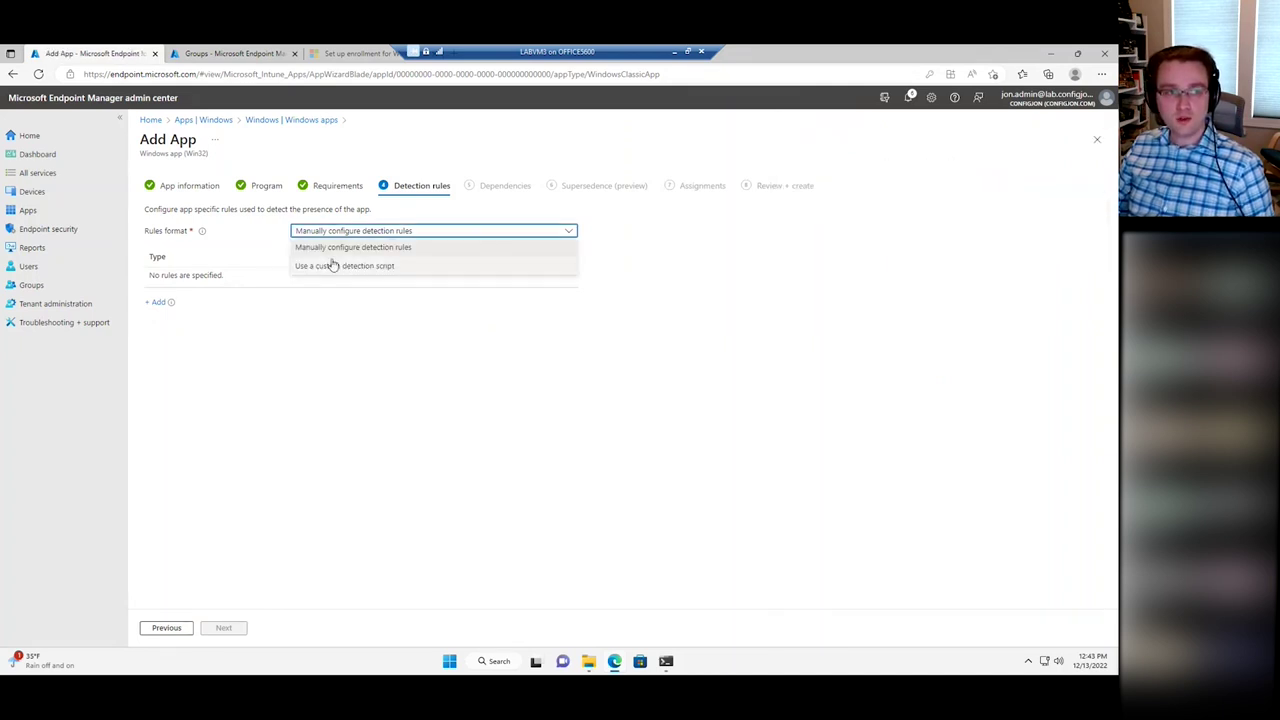
left_click(334, 263)
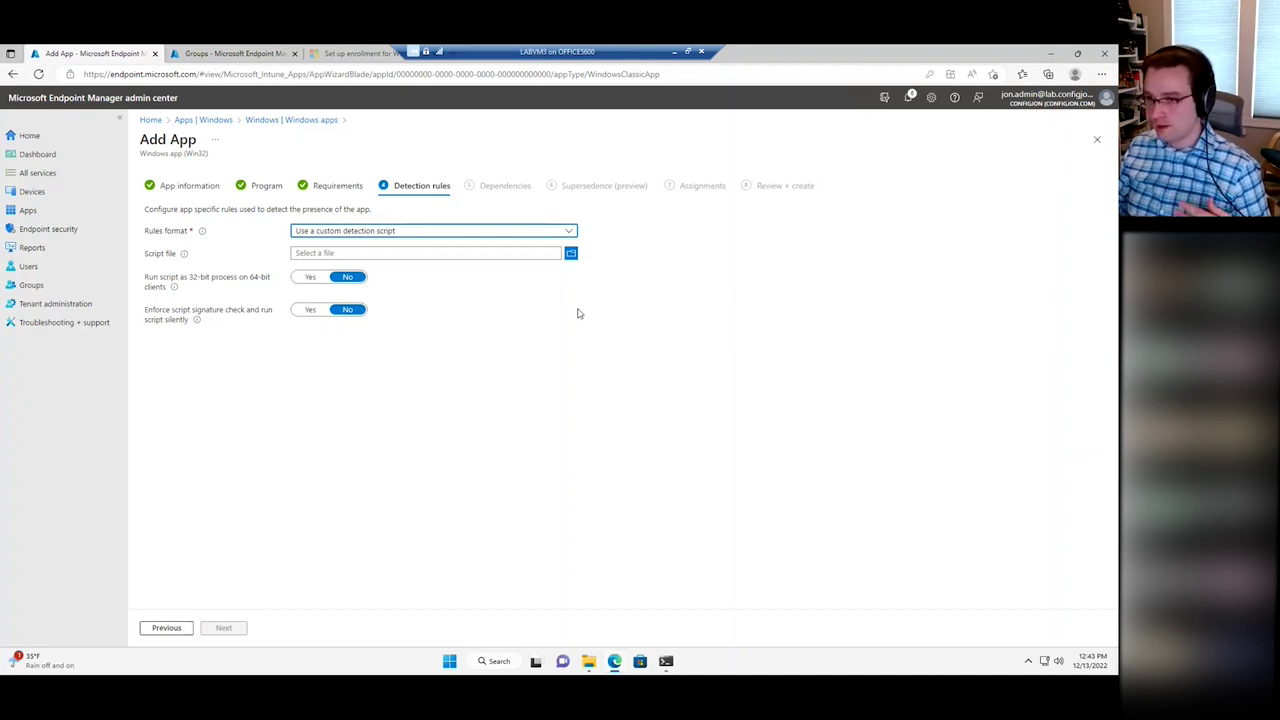
left_click(589, 663)
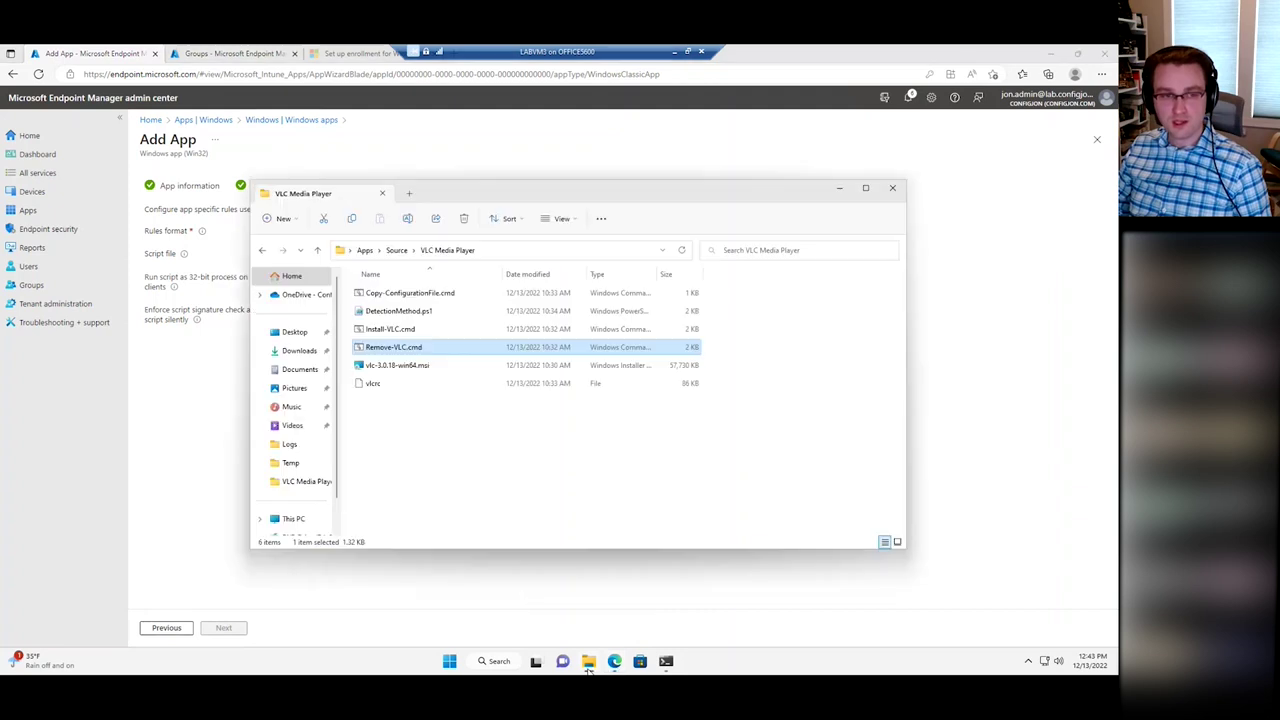
left_click(430, 312)
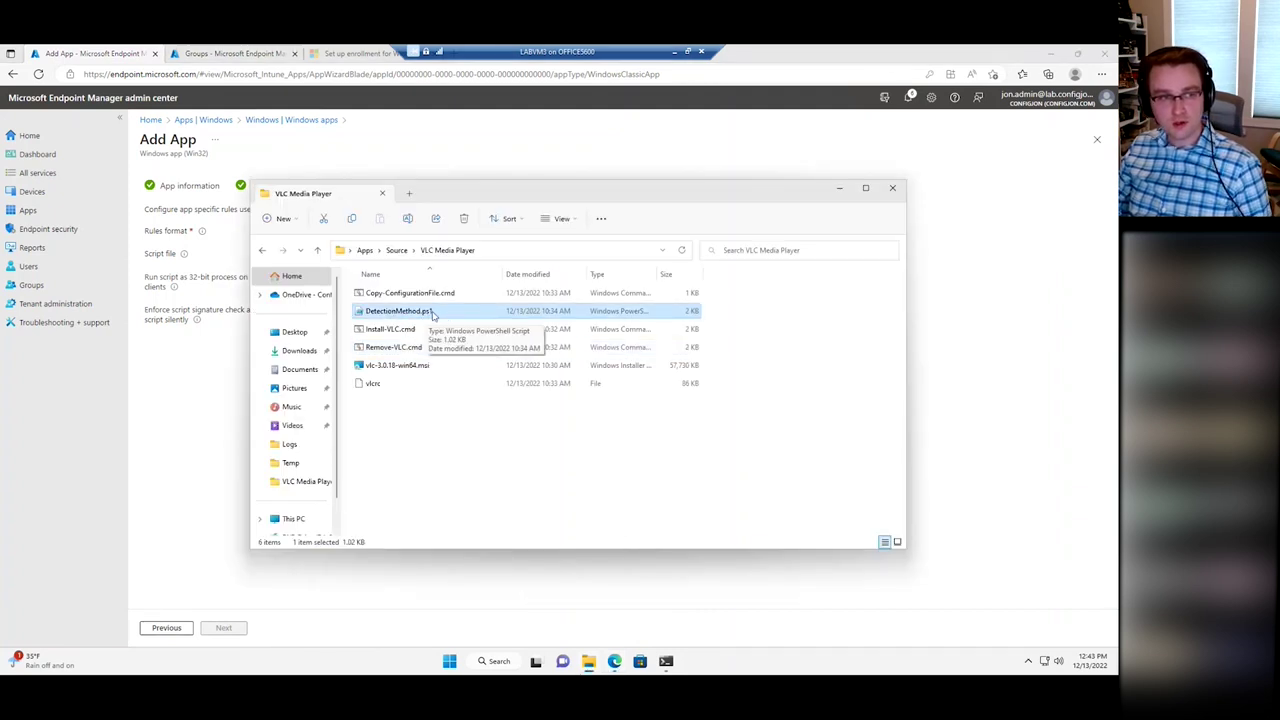
left_click(206, 377)
- Upload Source\VLC Media Player\DetectionMethod.ps1 as the detection script and continue to Dependencies
left_click(386, 252)
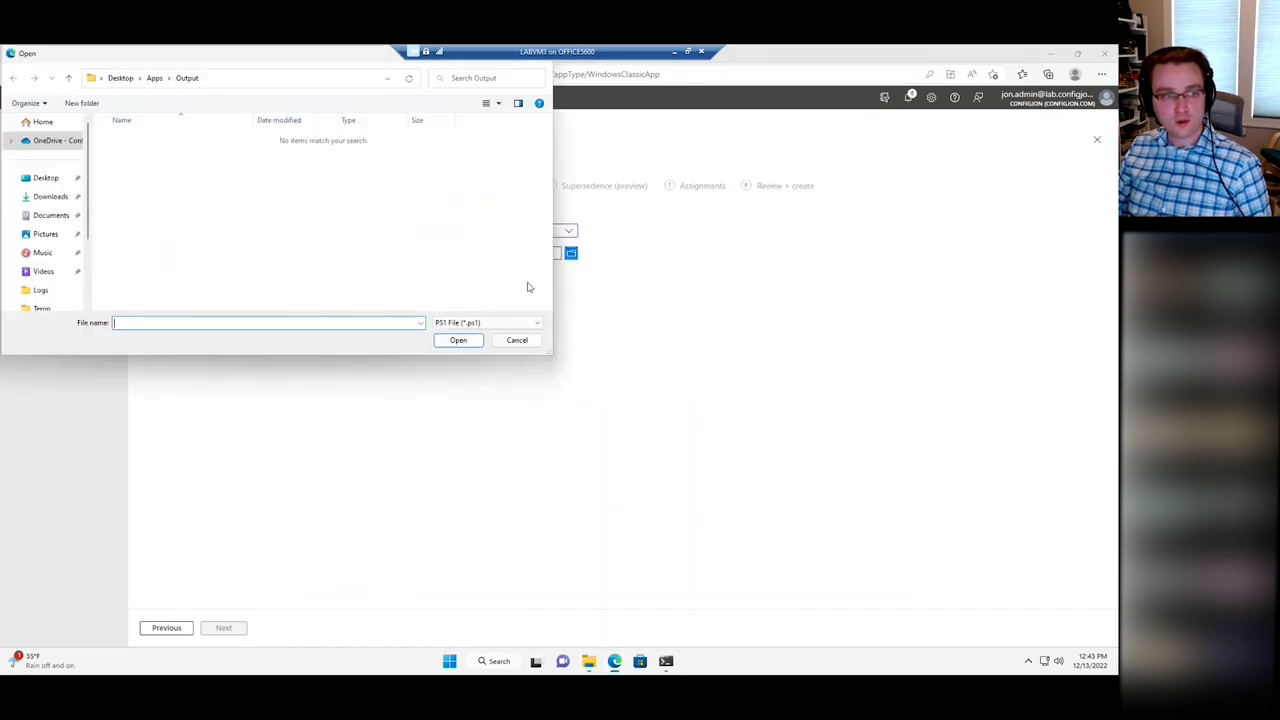
left_click(155, 78)
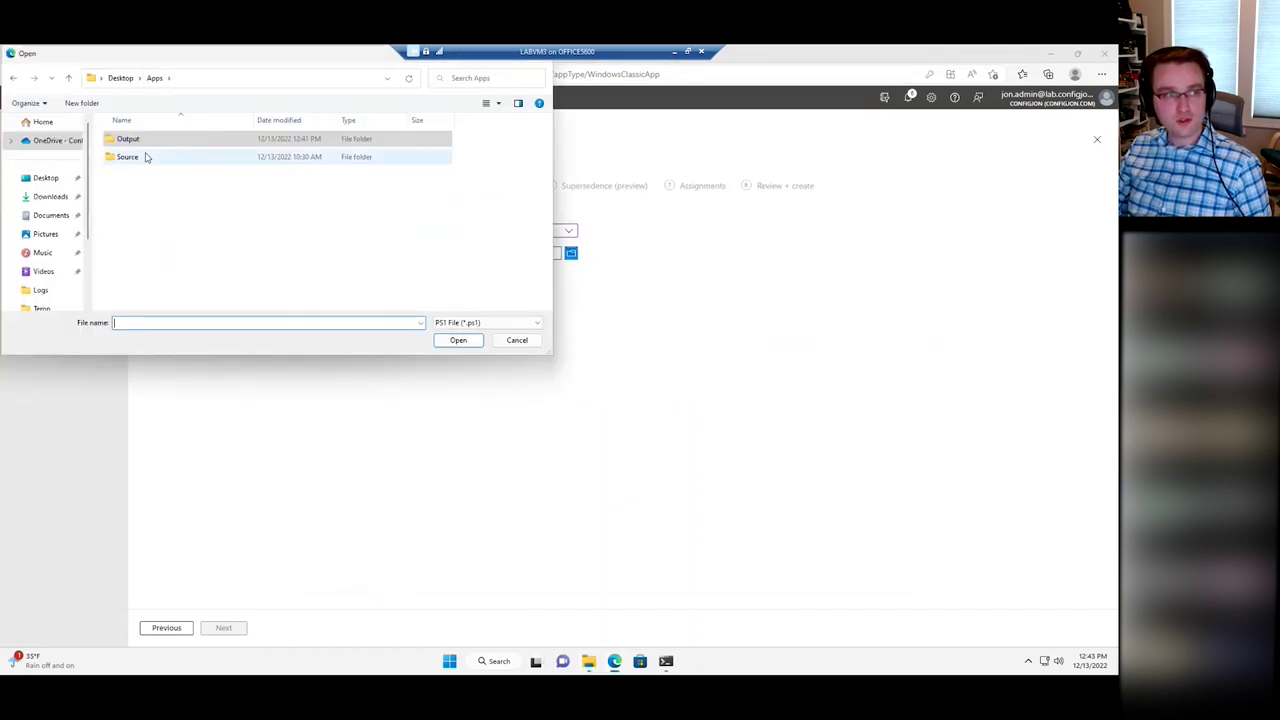
double_click(146, 157)
left_click(155, 149)
double_click(155, 145)
left_click(170, 139)
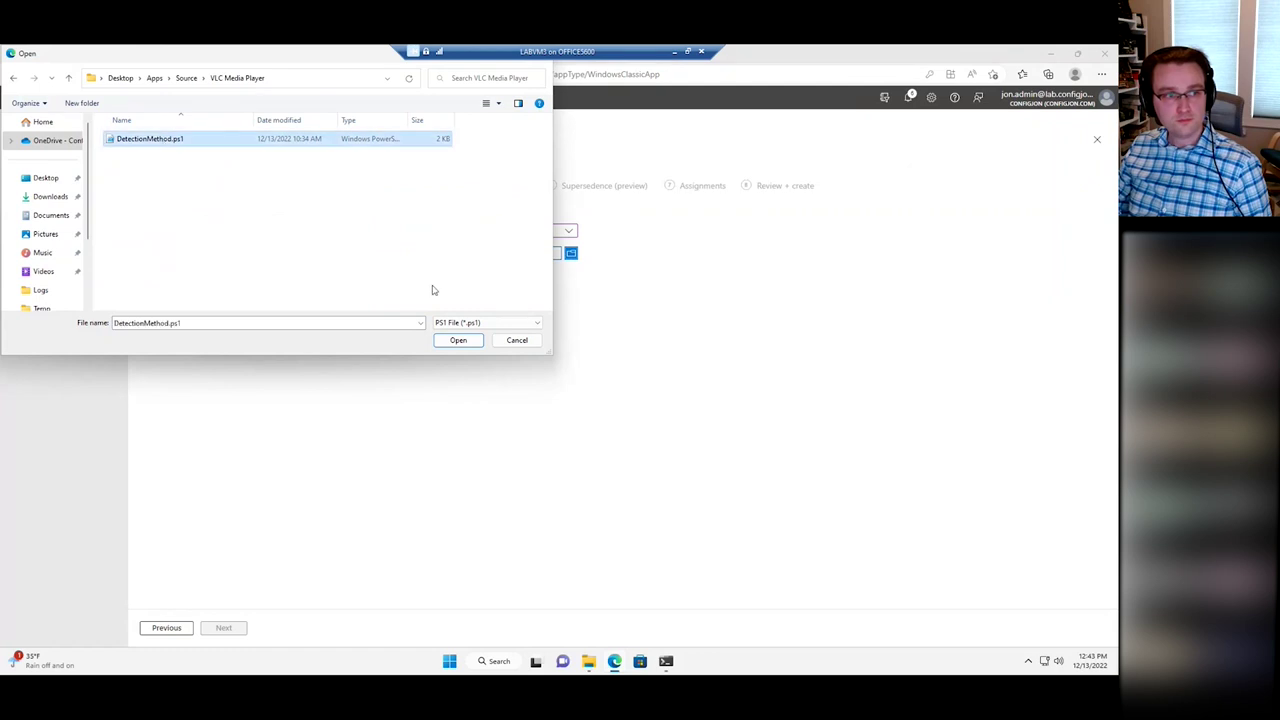
left_click(458, 340)
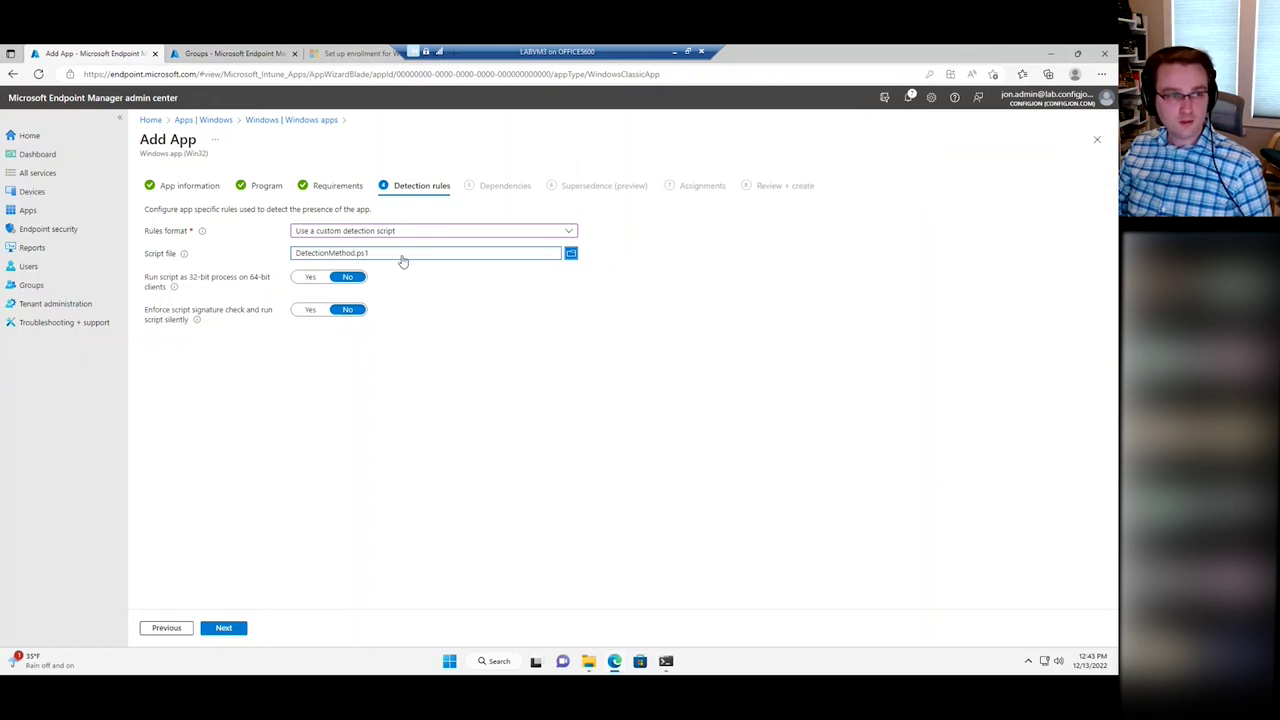
left_click(225, 627)
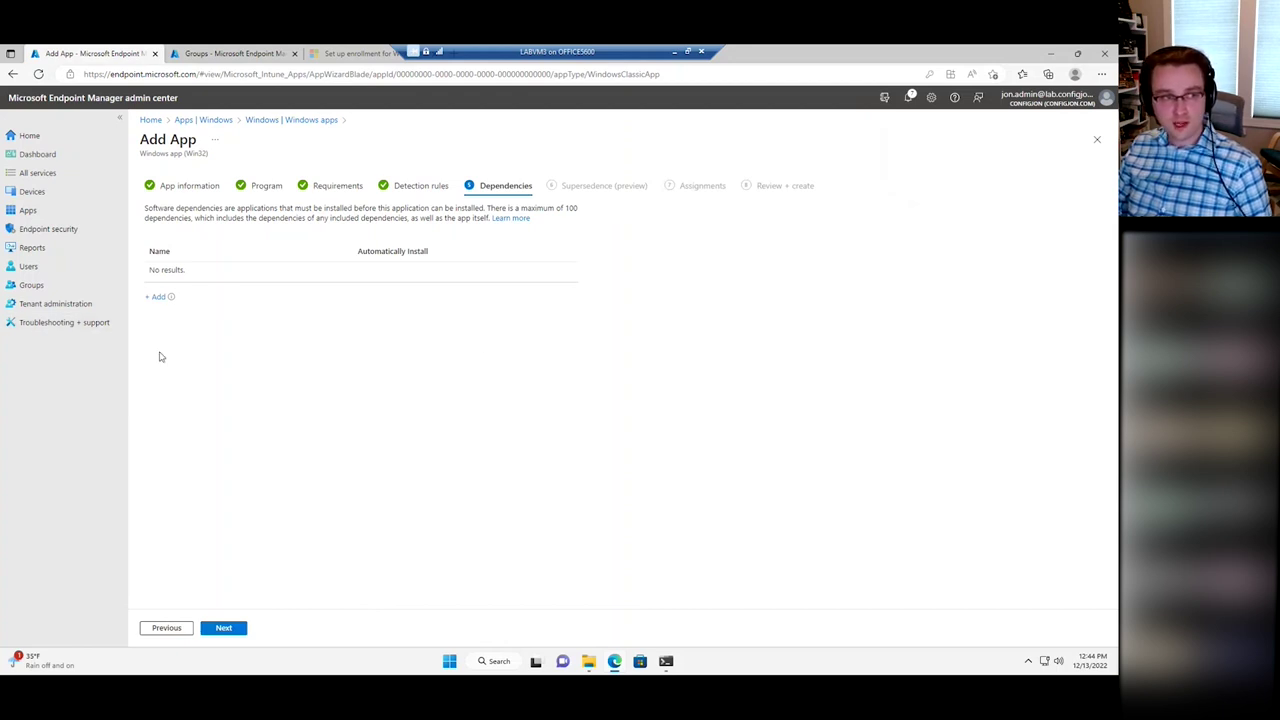
- Pass Supersedence and Assignments unchanged and create the VLC Media Player Win32 app from Review + create
left_click(226, 628)
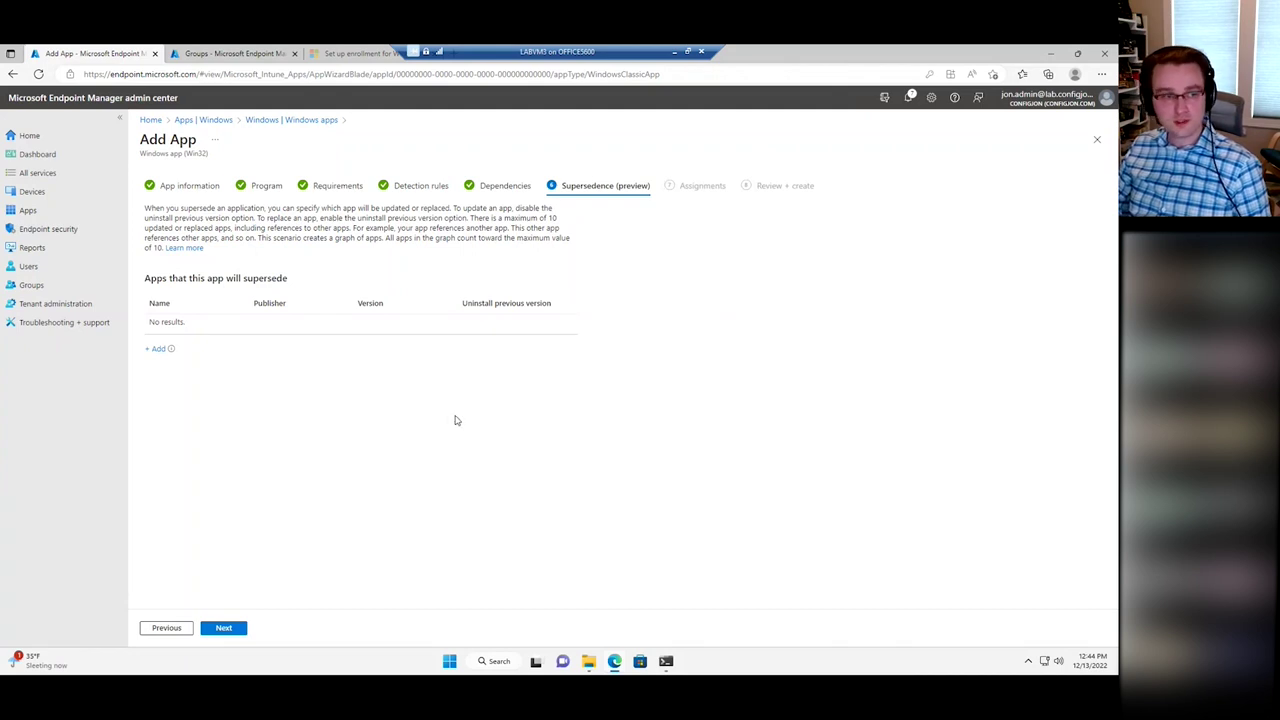
left_click(221, 630)
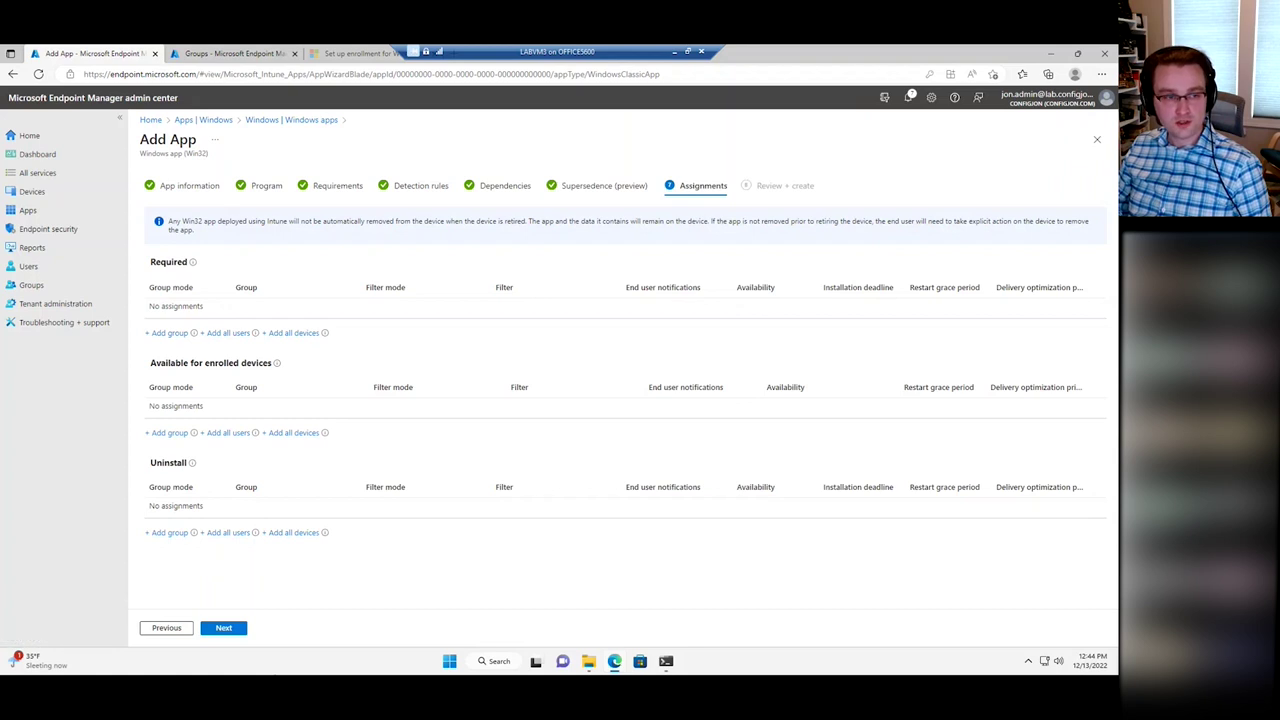
left_click(224, 629)
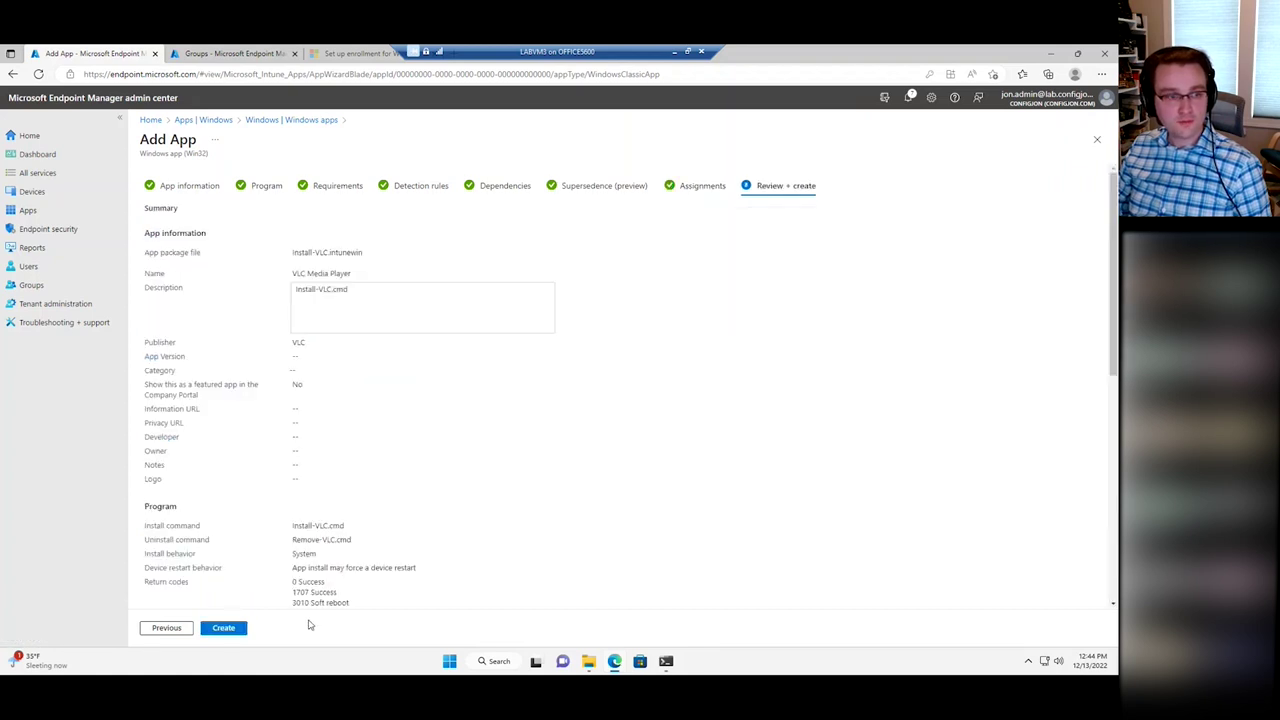
left_click(222, 637)
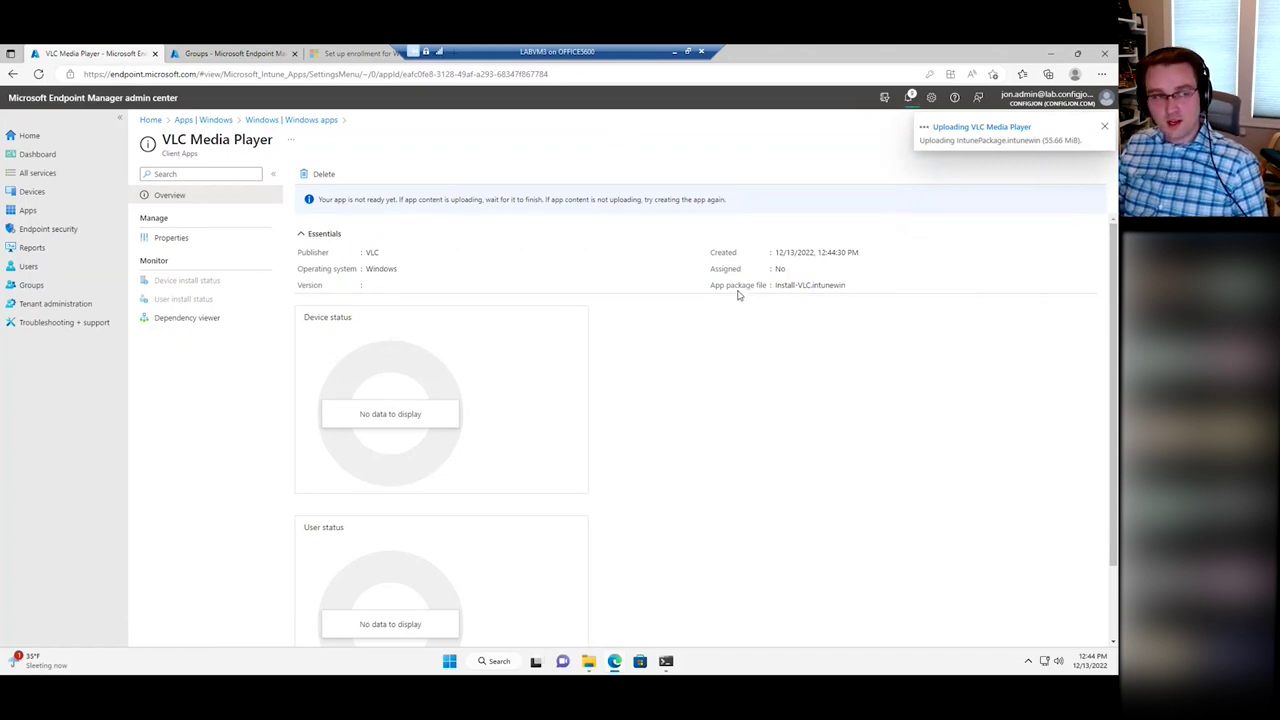
- Begin adding a new Windows app with app type Microsoft Store app (new)
left_click(291, 121)
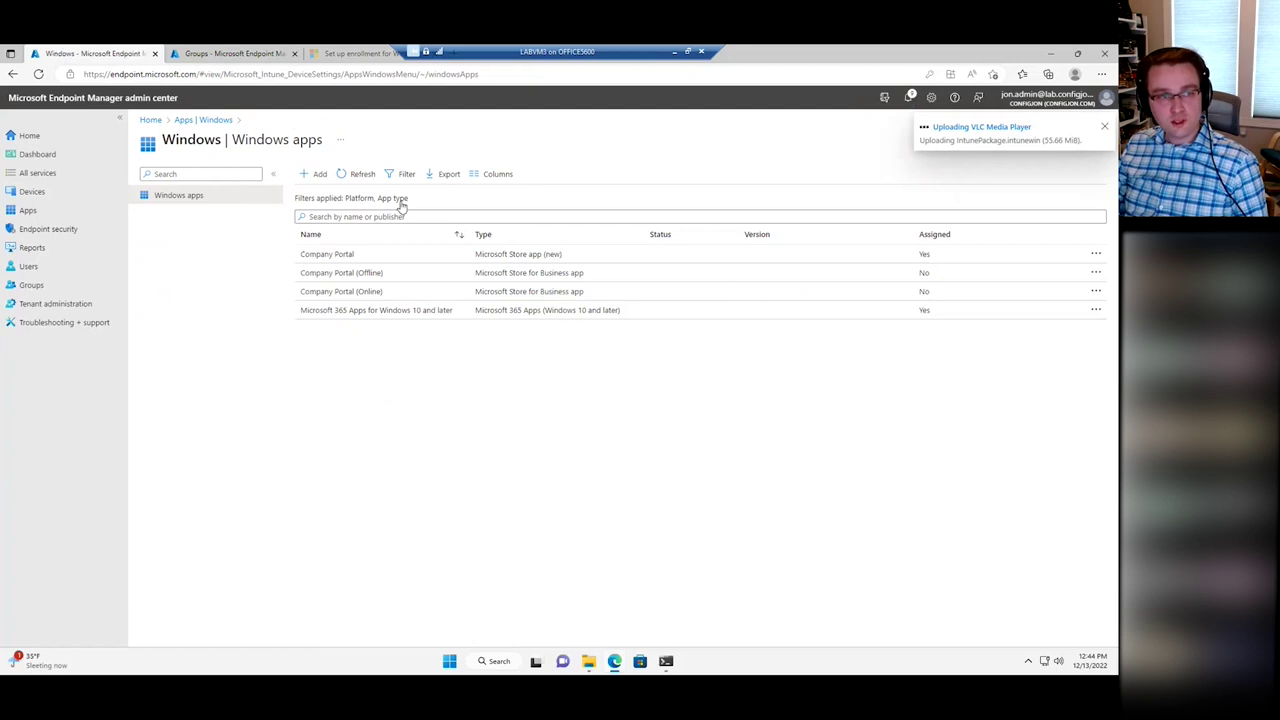
left_click(312, 177)
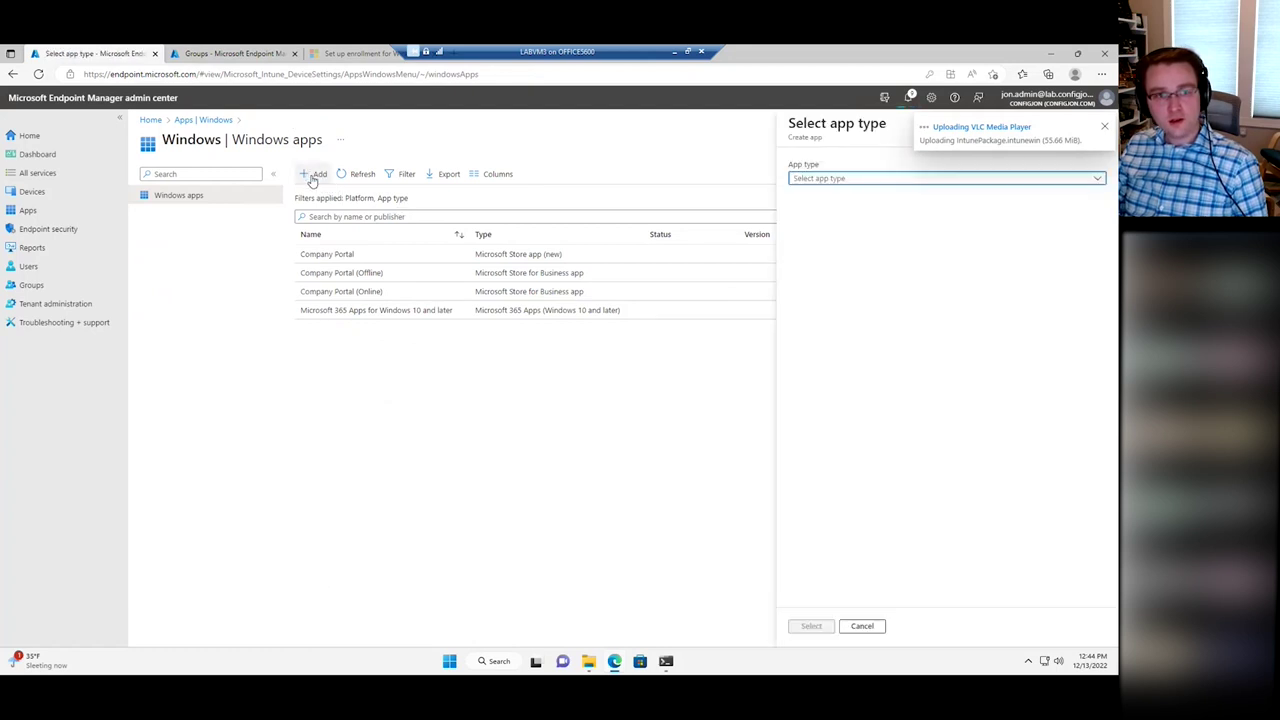
left_click(859, 180)
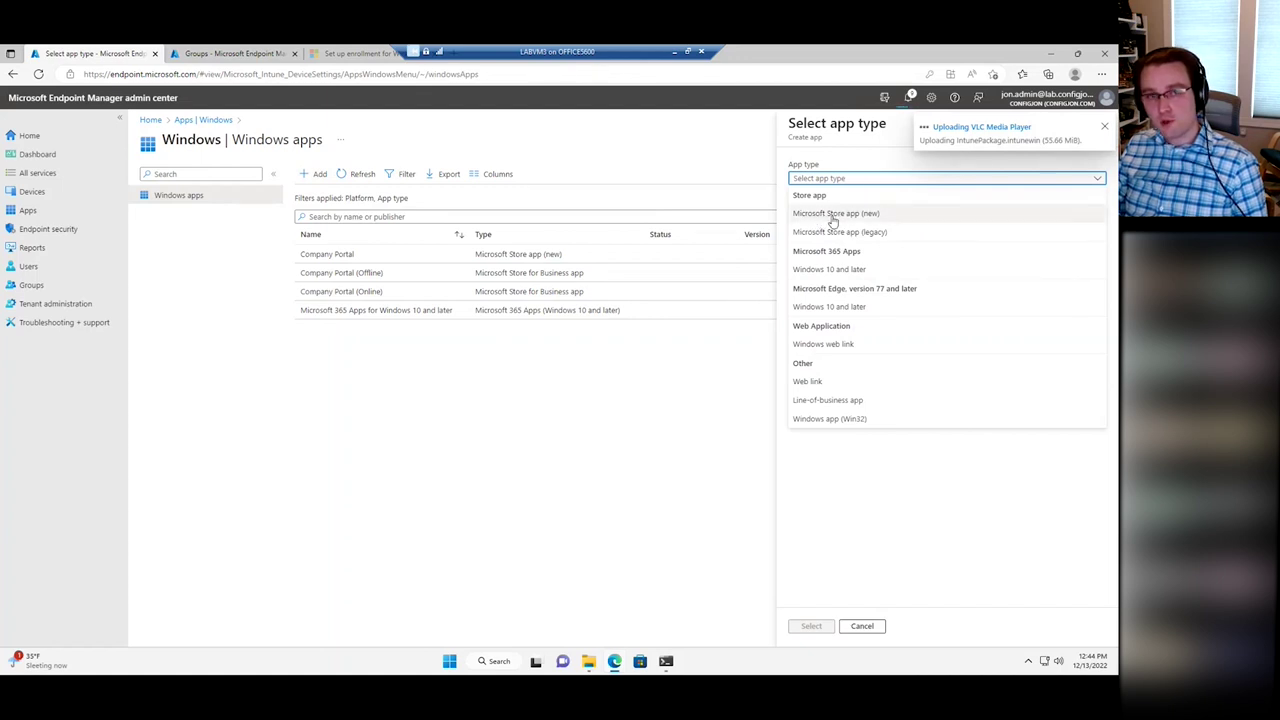
left_click(891, 219)
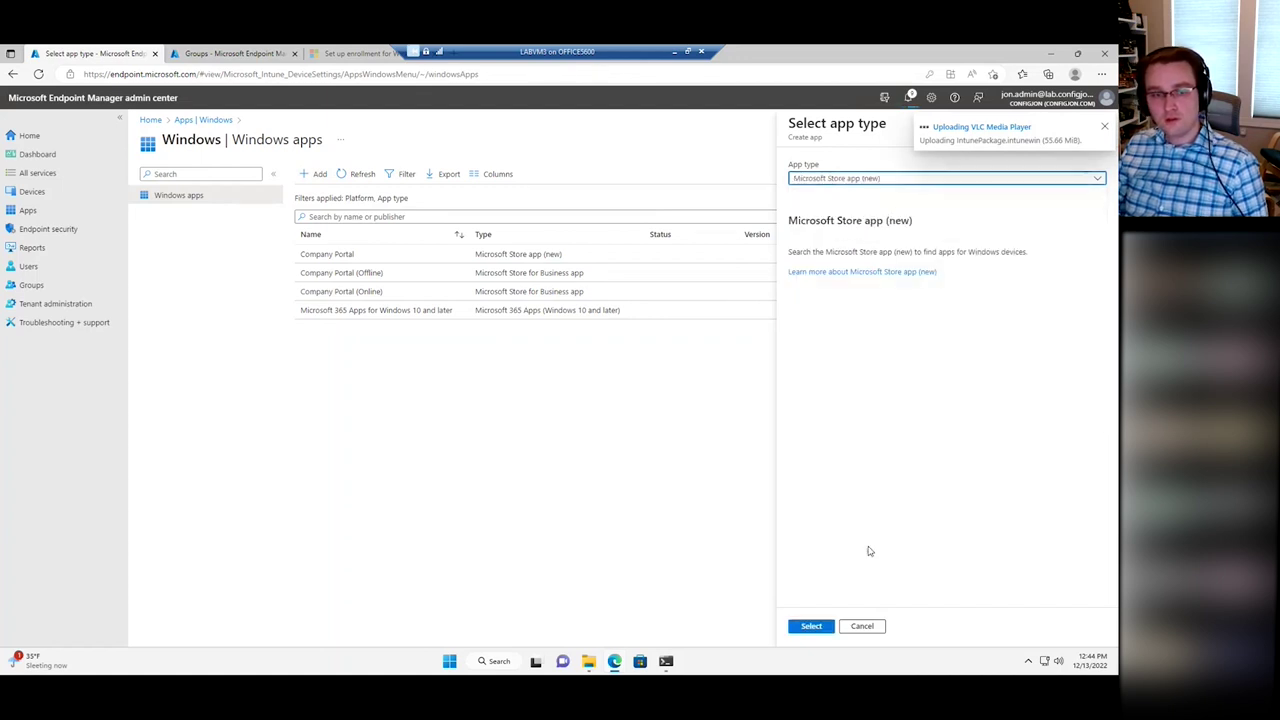
left_click(797, 630)
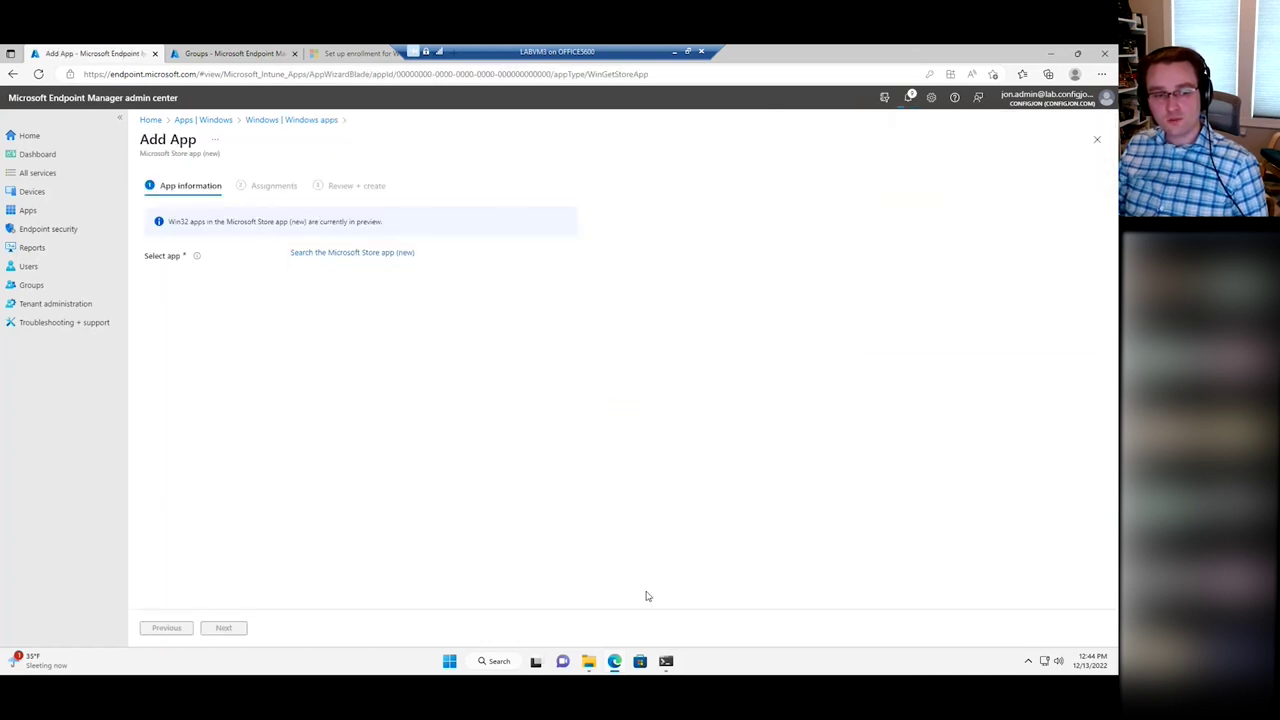
- Search Google for winget in a new Edge window and open the Microsoft Learn winget article
middle_click(614, 661)
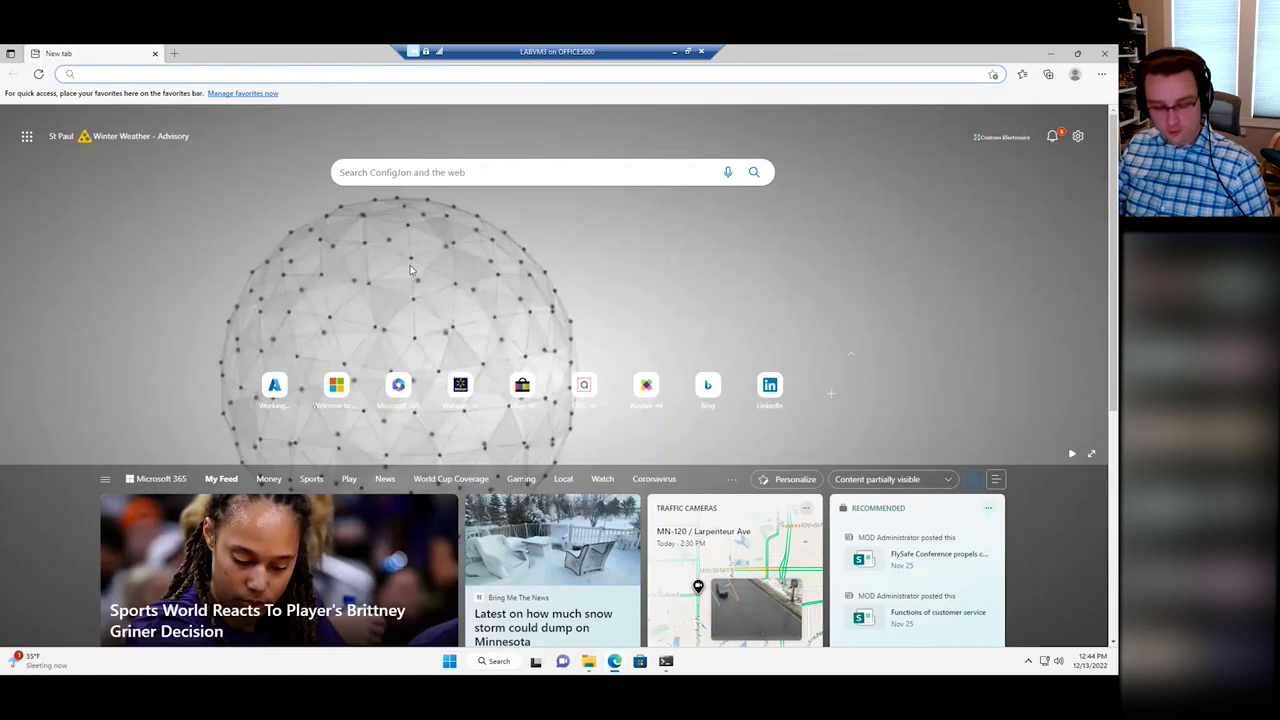
type("google.co")
key("Return")
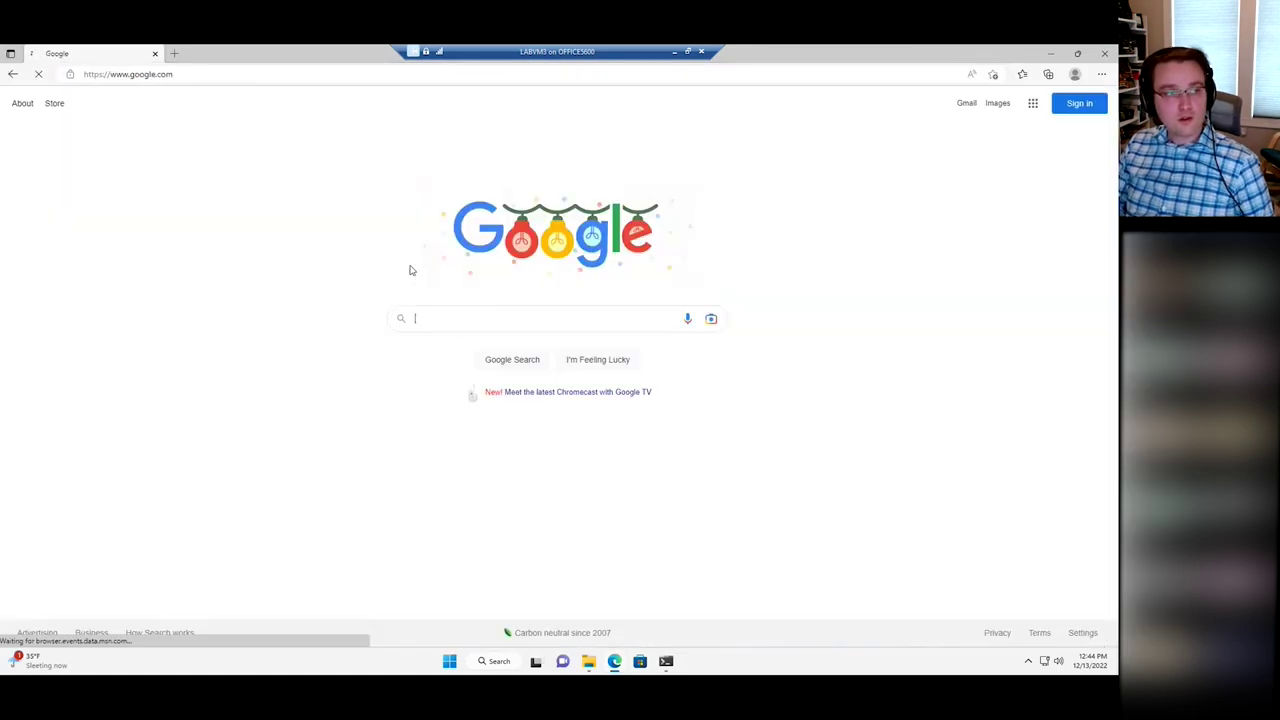
type("winget")
key("Return")
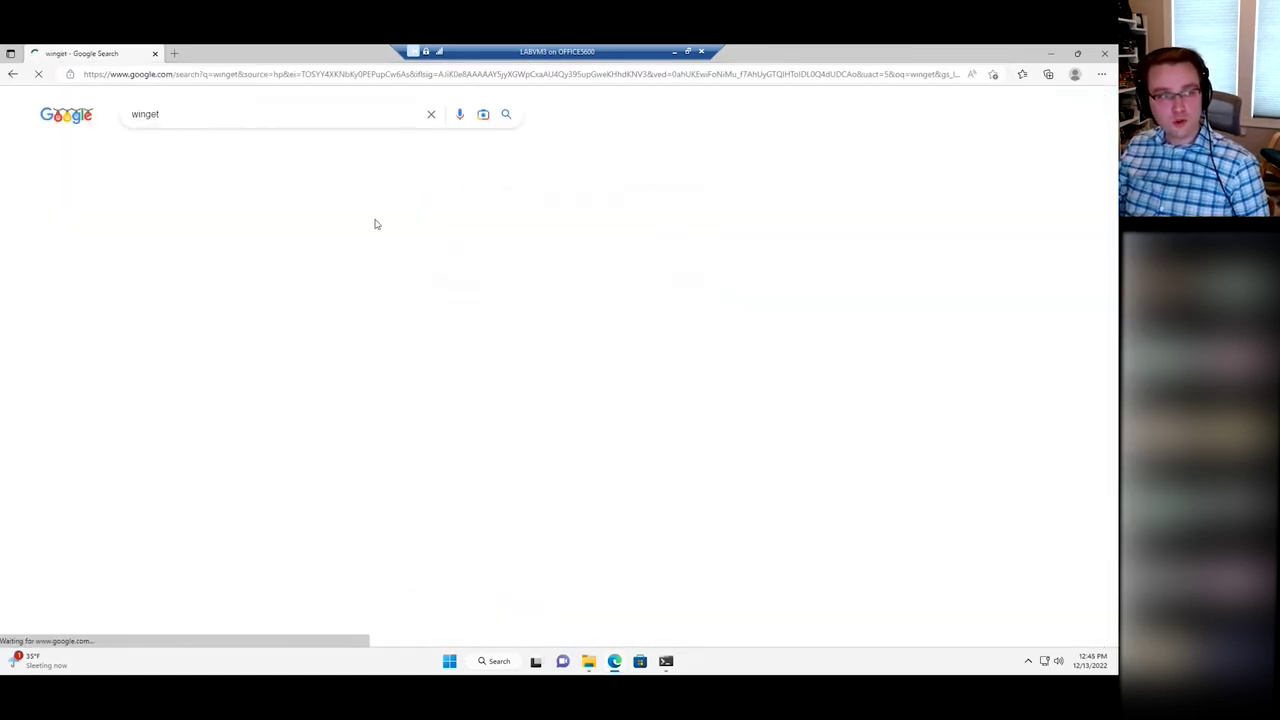
left_click(310, 256)
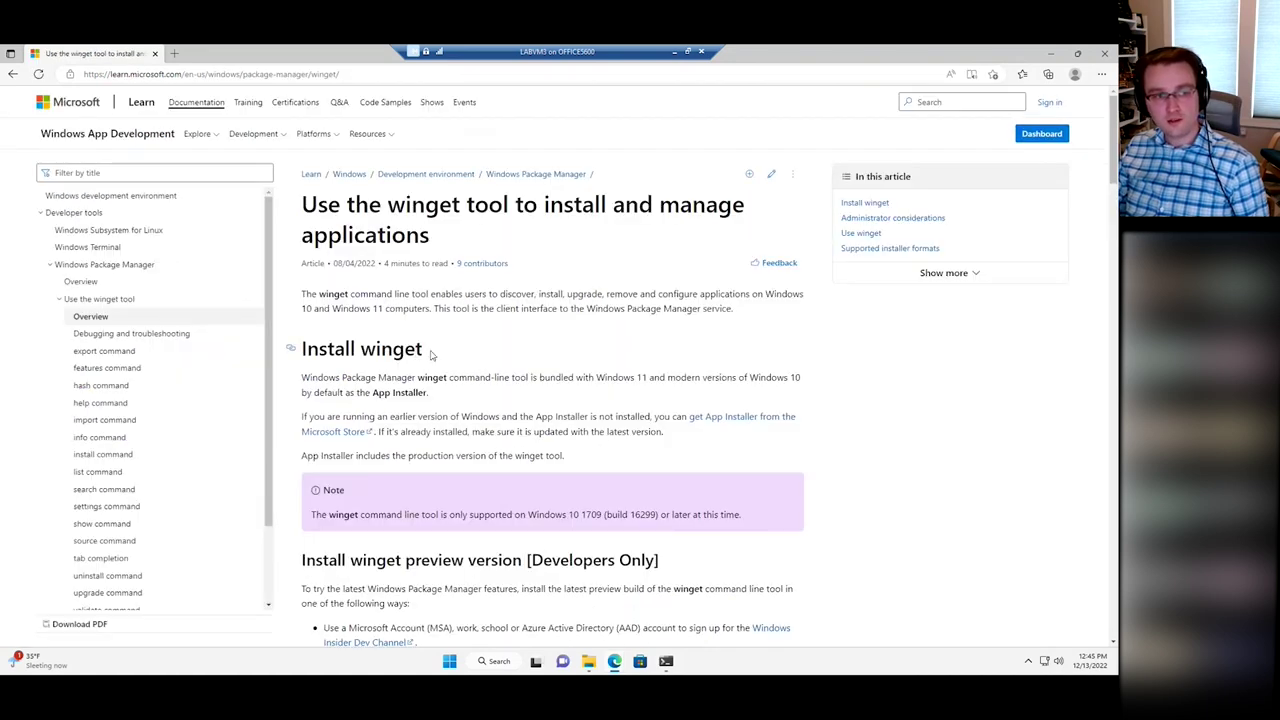
left_click_drag(431, 355, 364, 348)
left_click(481, 394)
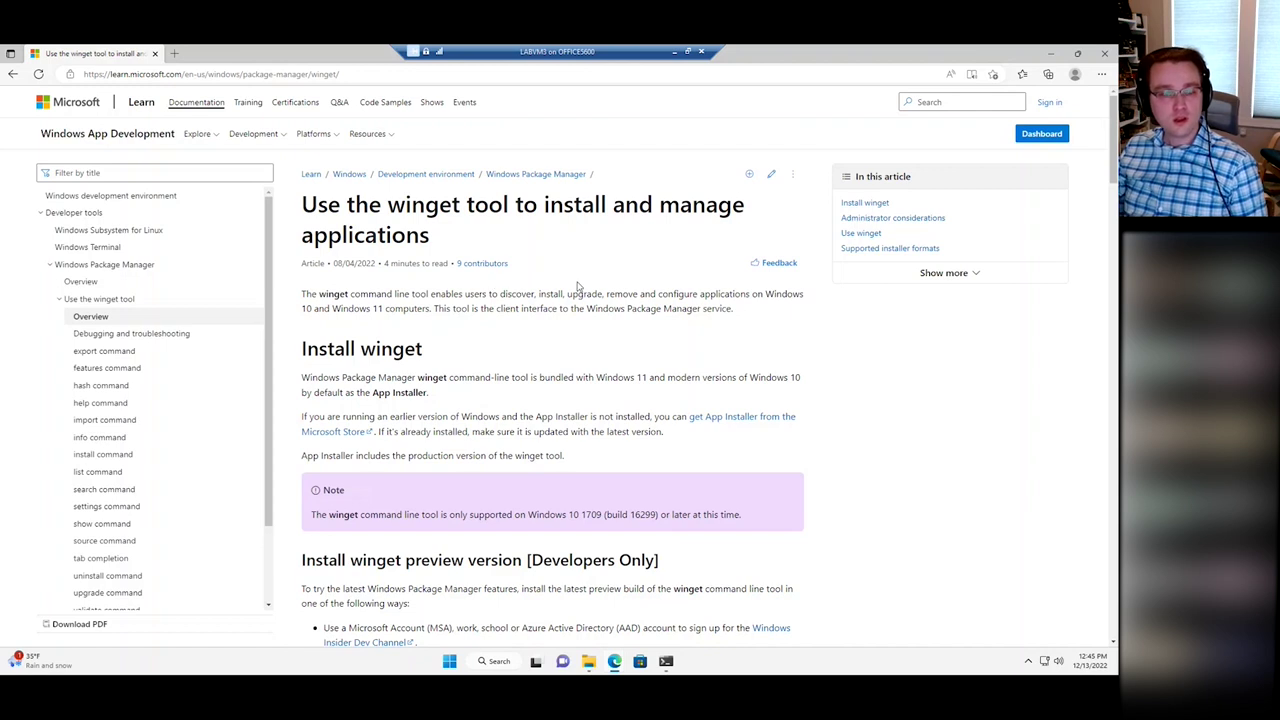
- Close the finished packaging Command Prompt and launch an elevated Terminal (Admin)
left_click(1051, 55)
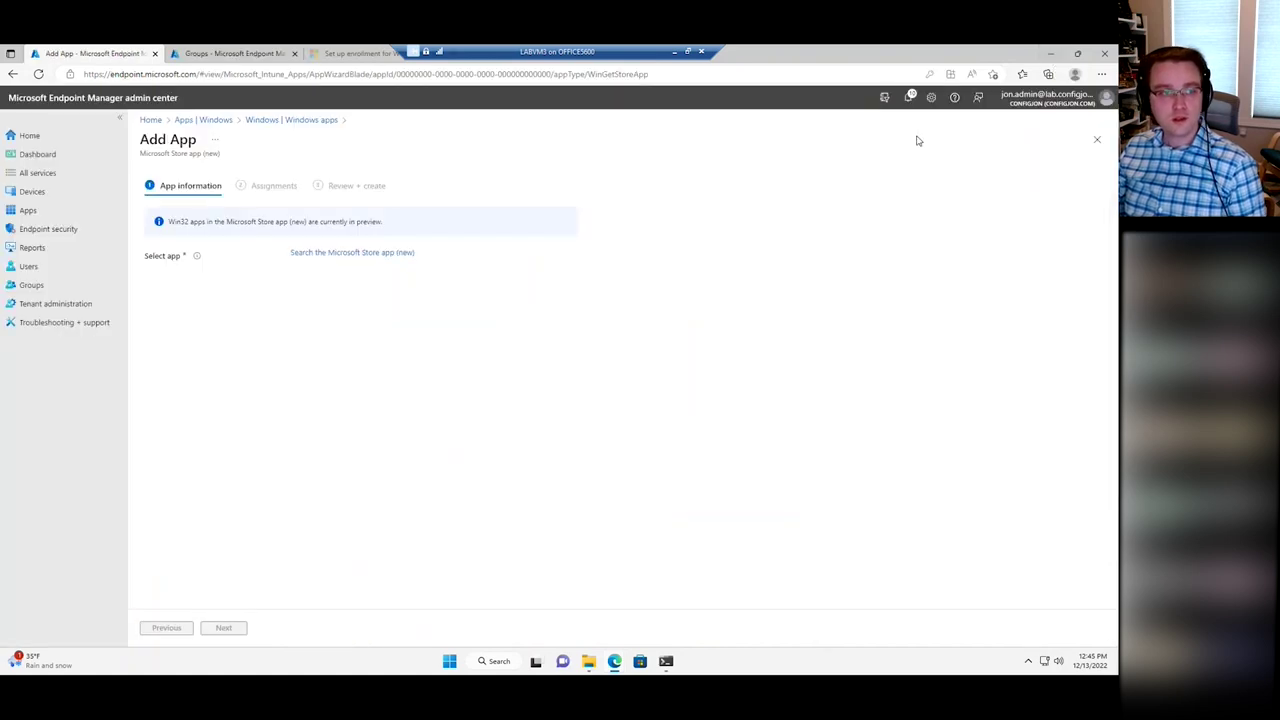
left_click(666, 662)
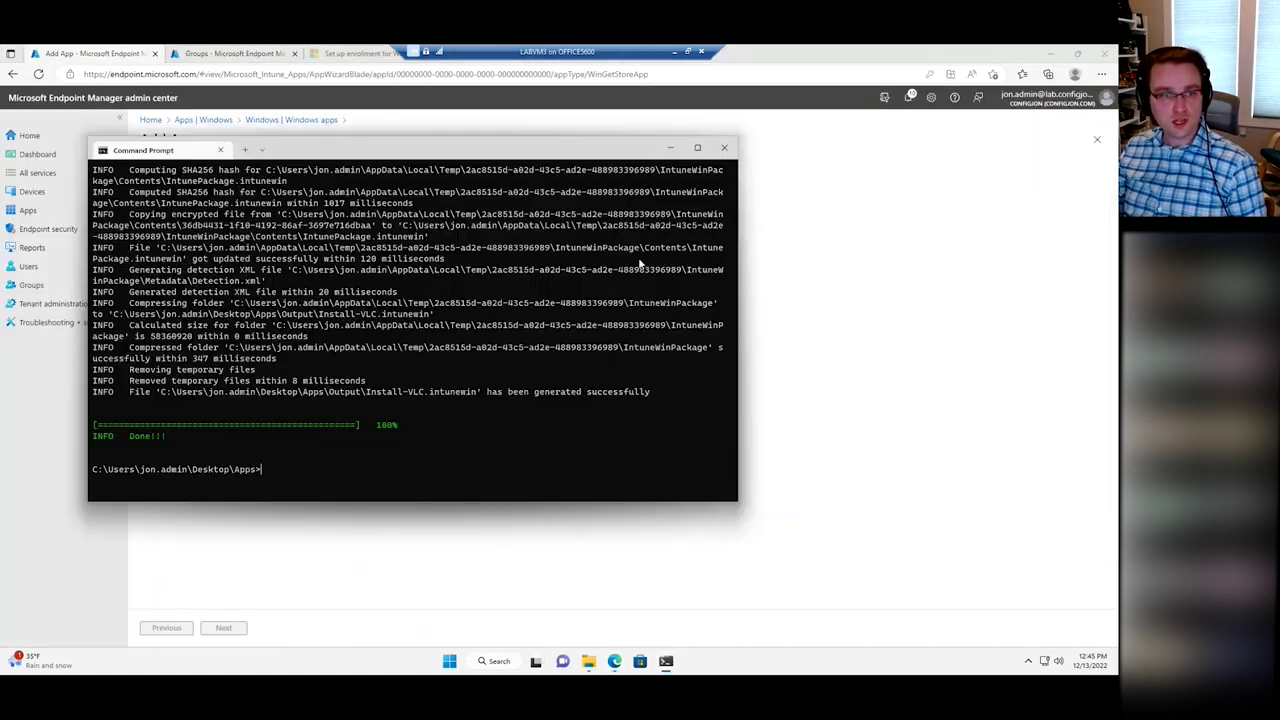
left_click(724, 149)
right_click(462, 661)
left_click(449, 503)
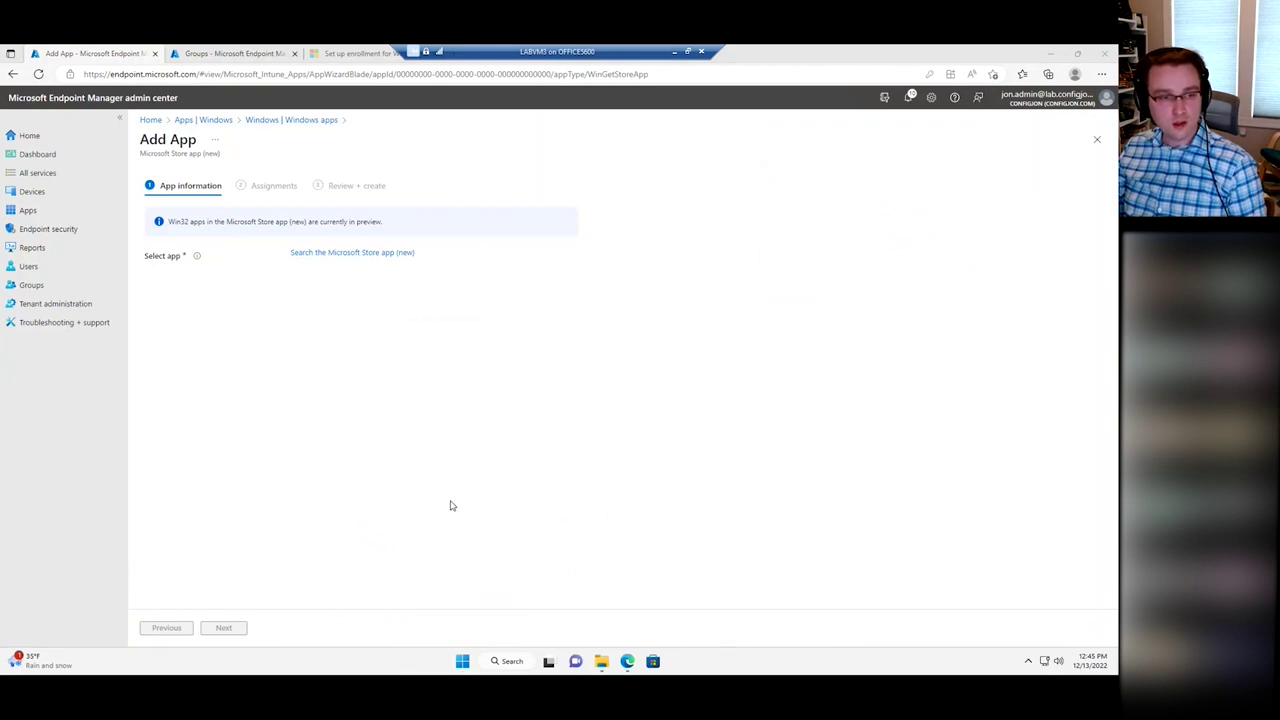
left_click(497, 450)
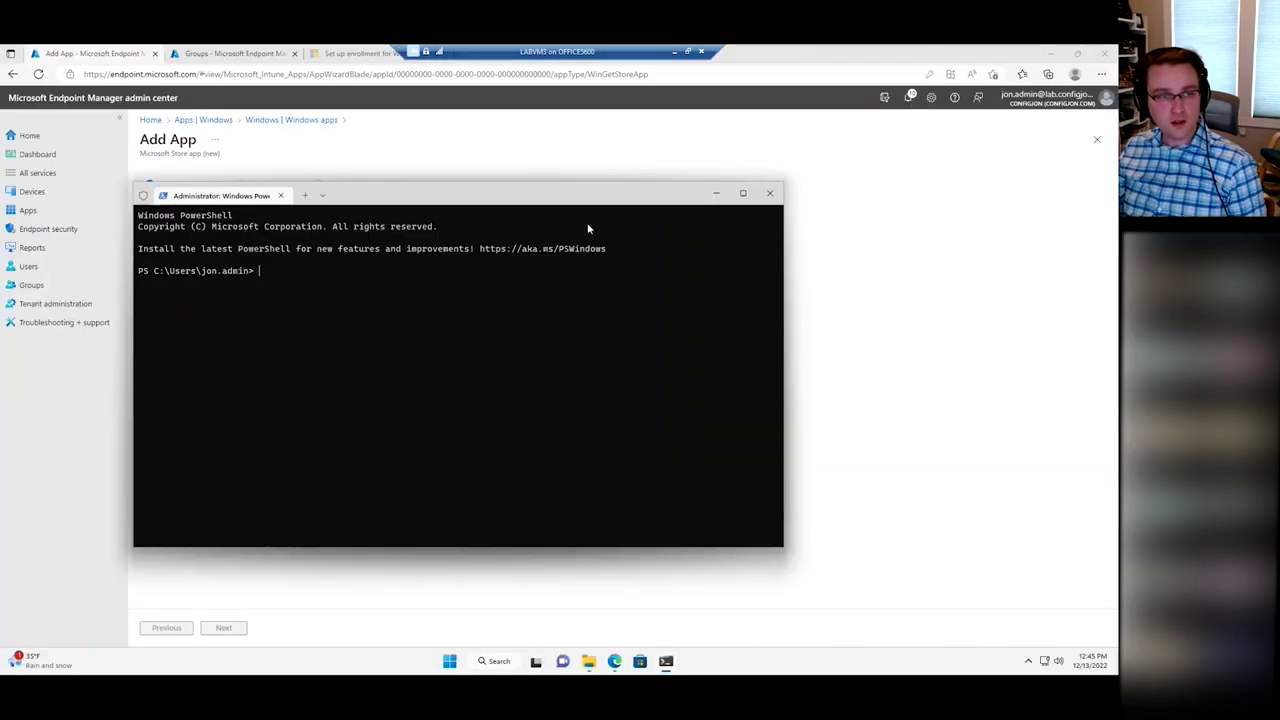
- Run winget and winget search vlc, accepting the msstore source terms with y
type("winget")
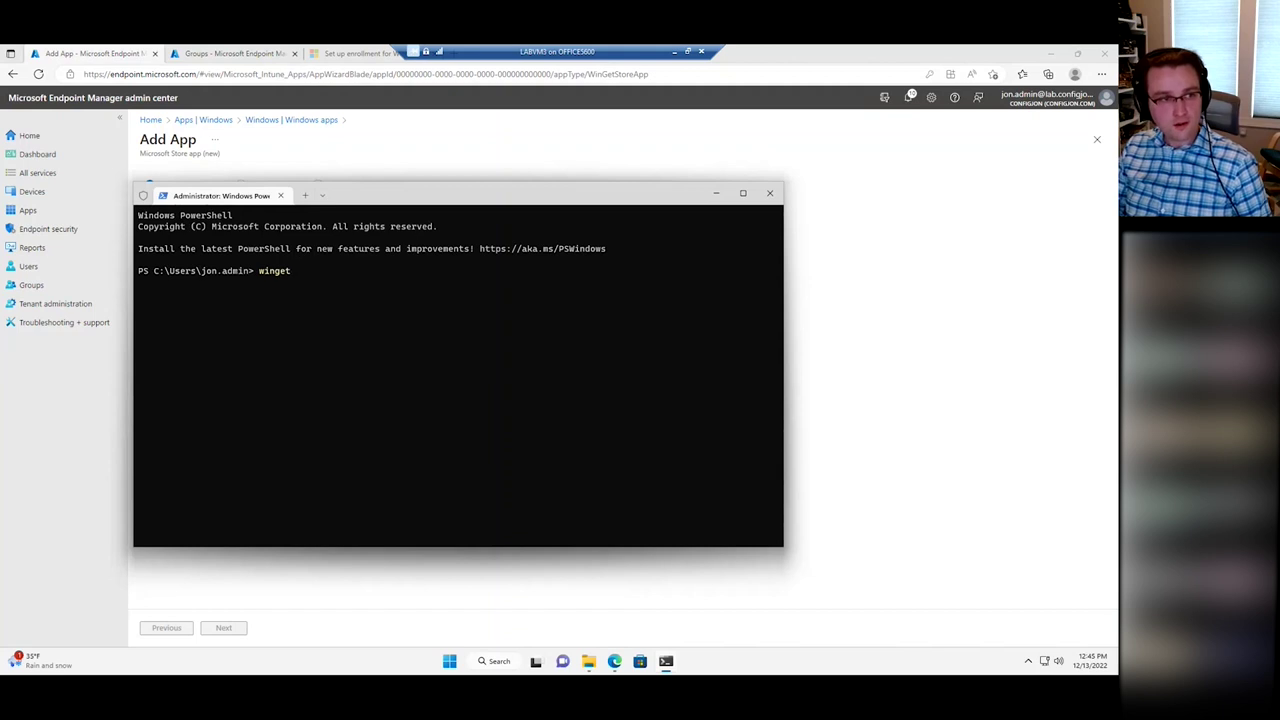
key("Return")
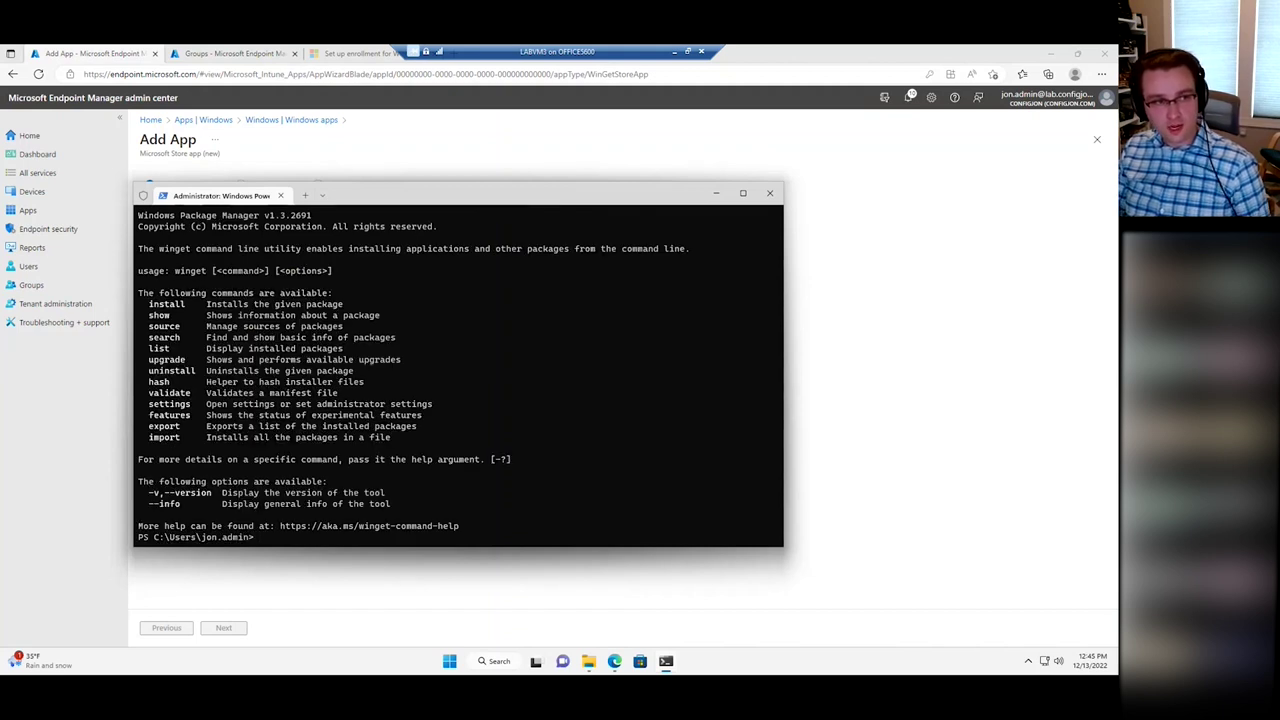
type("winget s")
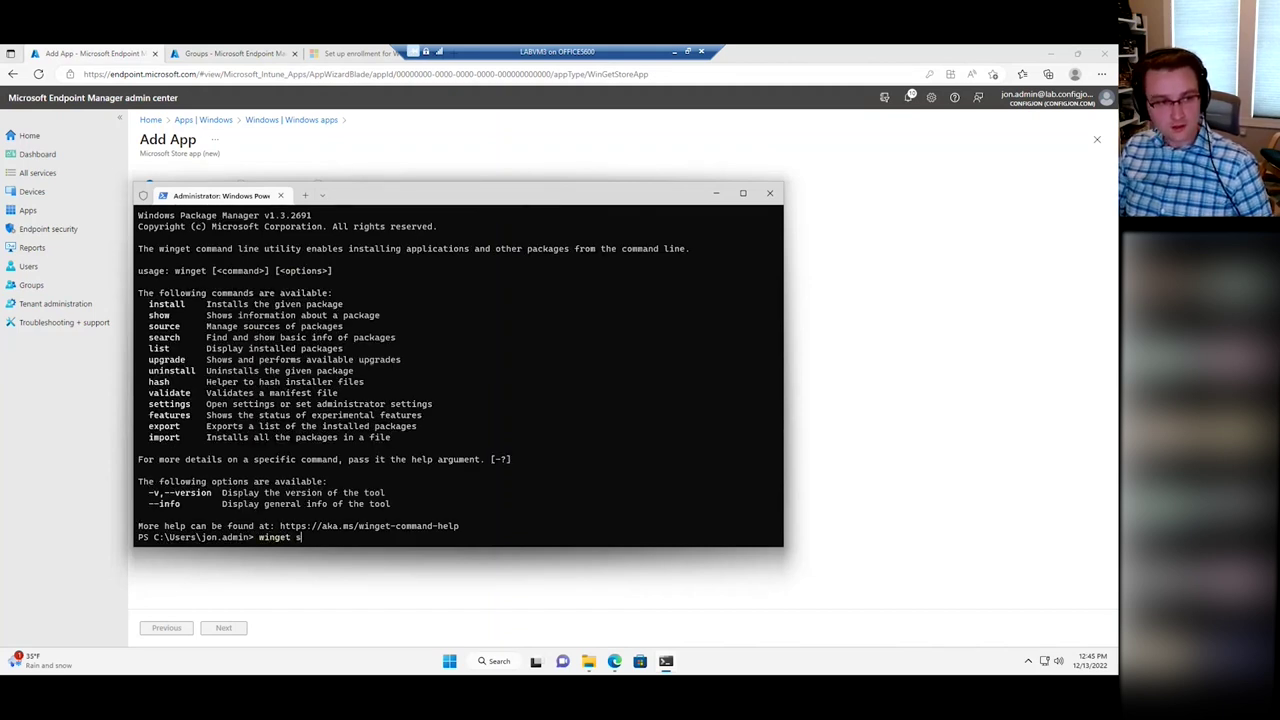
type("earch vlc")
key("Return")
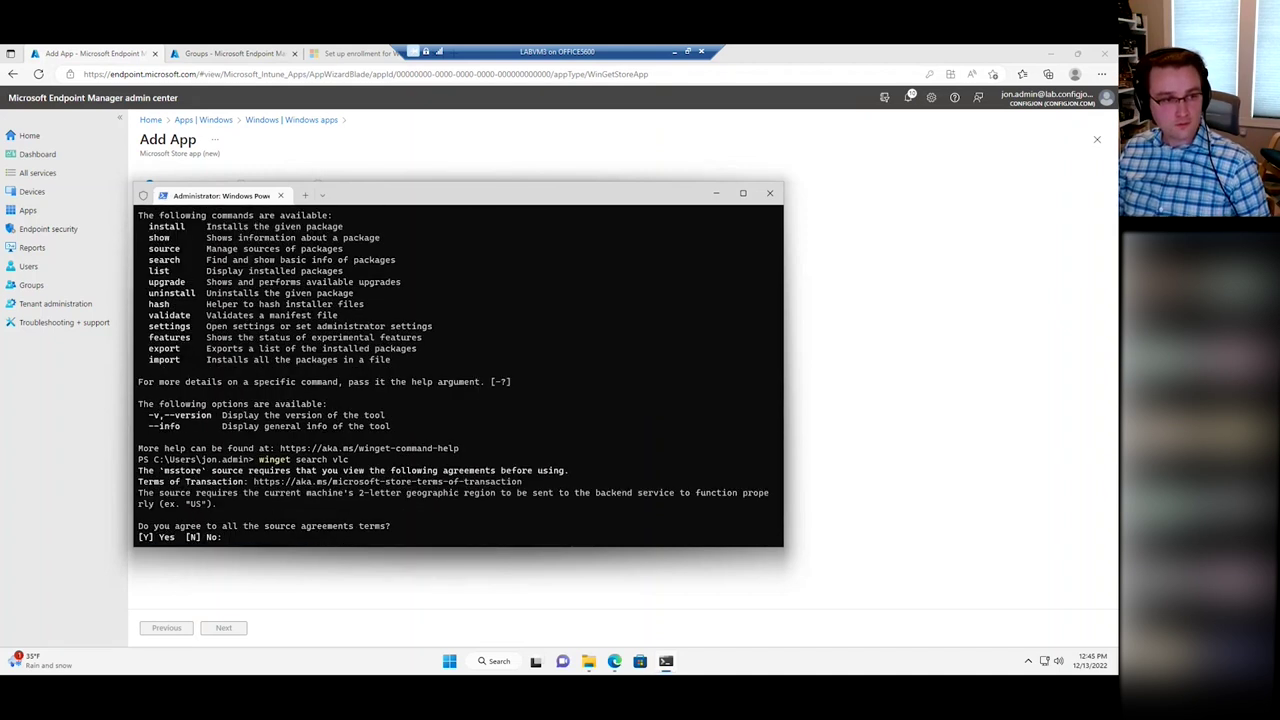
type("y")
key("Return")
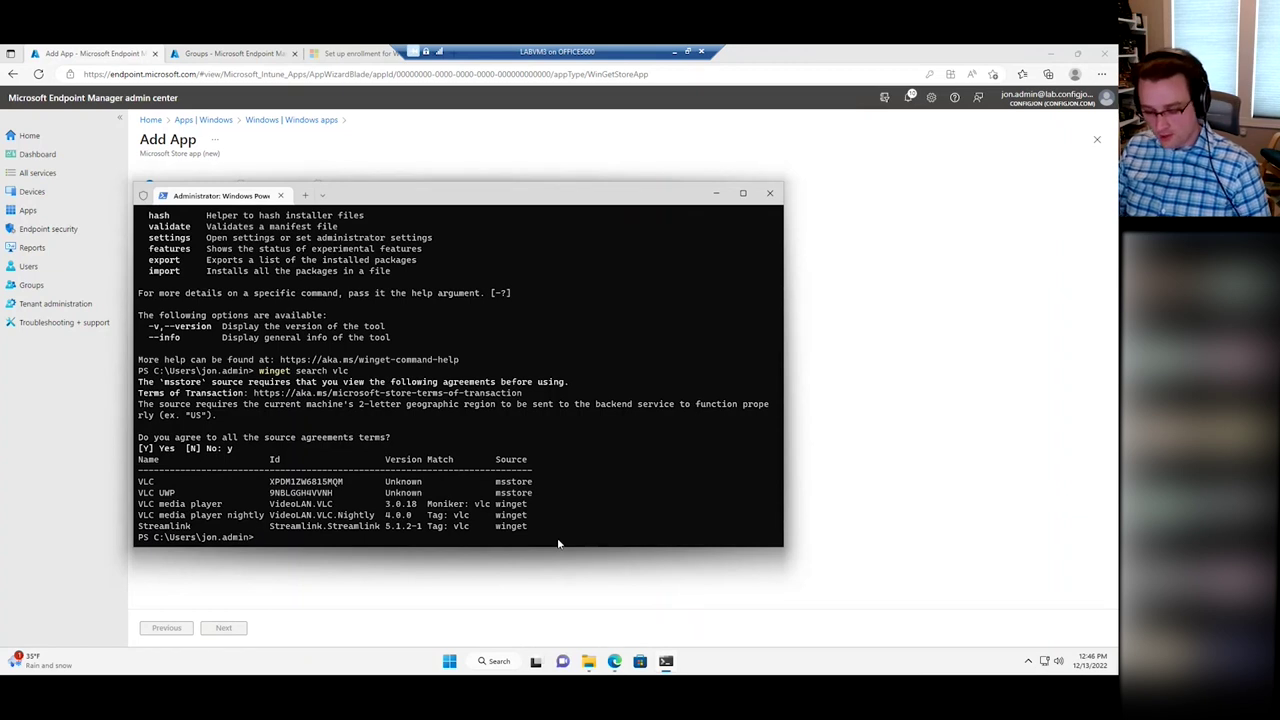
type("winget install vlc")
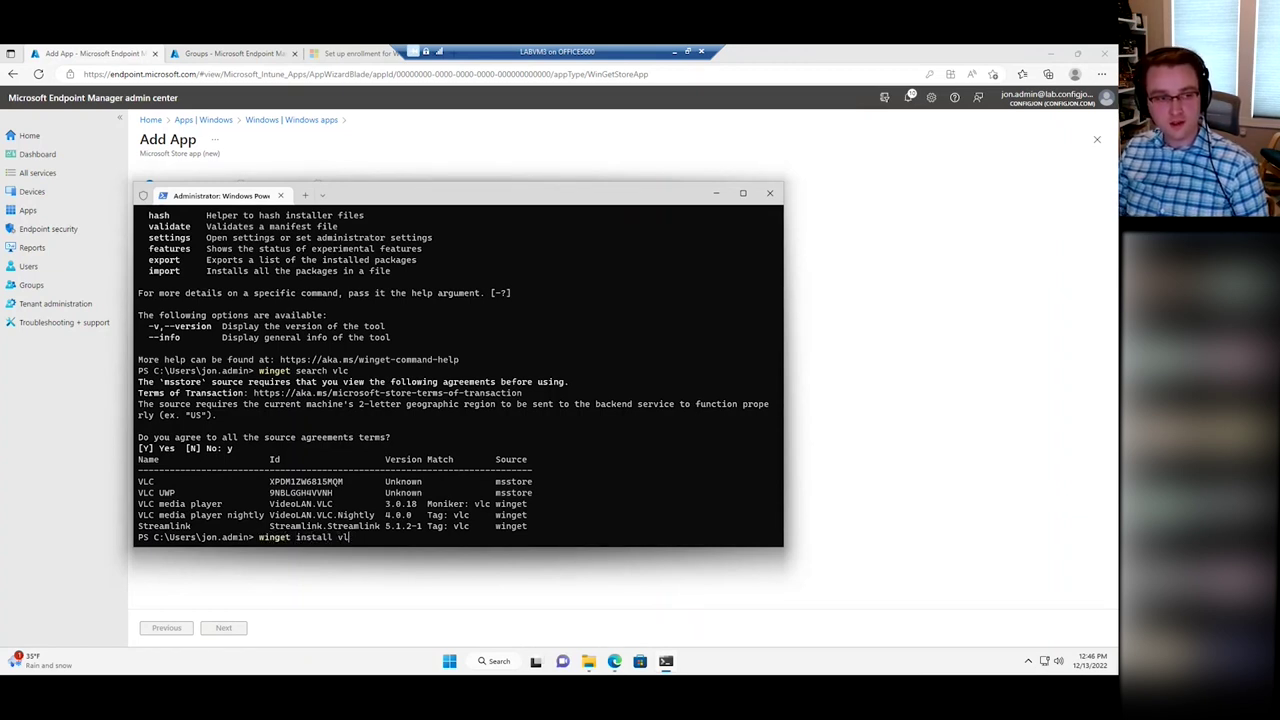
key("BackSpace")
key("BackSpace")
key("BackSpace")
key("BackSpace")
key("BackSpace")
key("BackSpace")
key("BackSpace")
key("BackSpace")
key("BackSpace")
key("BackSpace")
key("BackSpace")
key("BackSpace")
key("BackSpace")
key("BackSpace")
key("BackSpace")
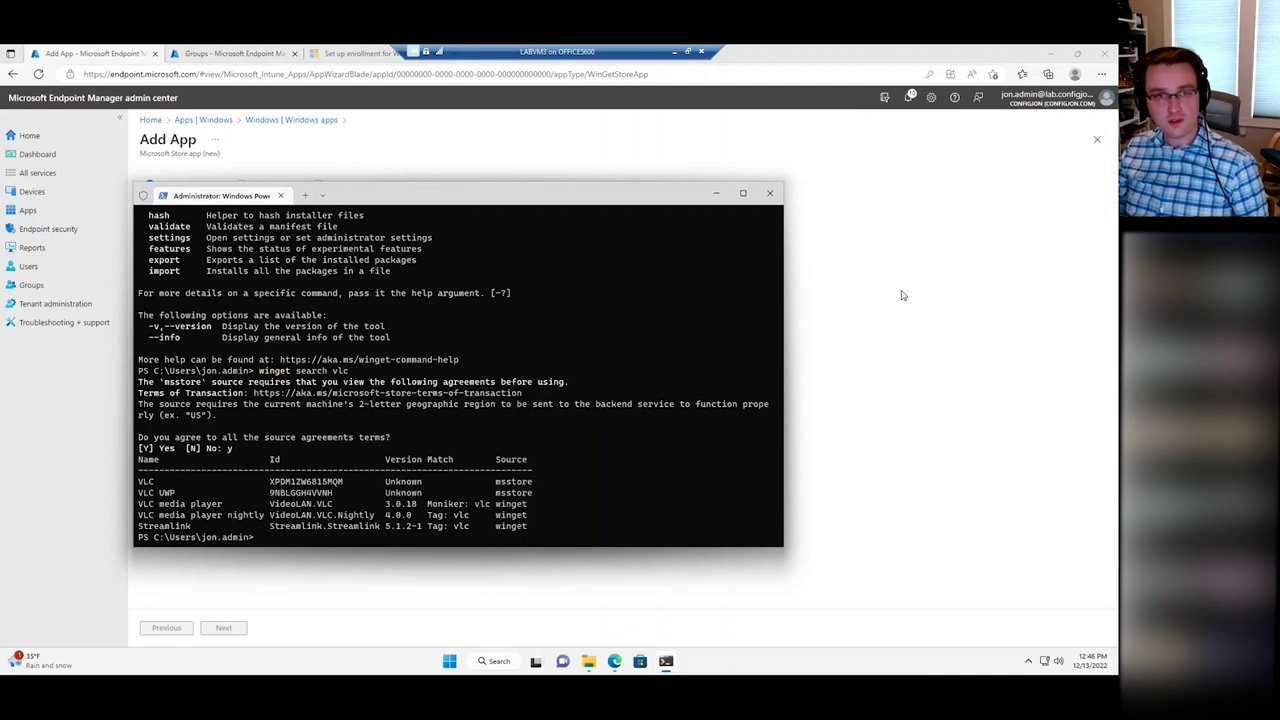
left_click(900, 291)
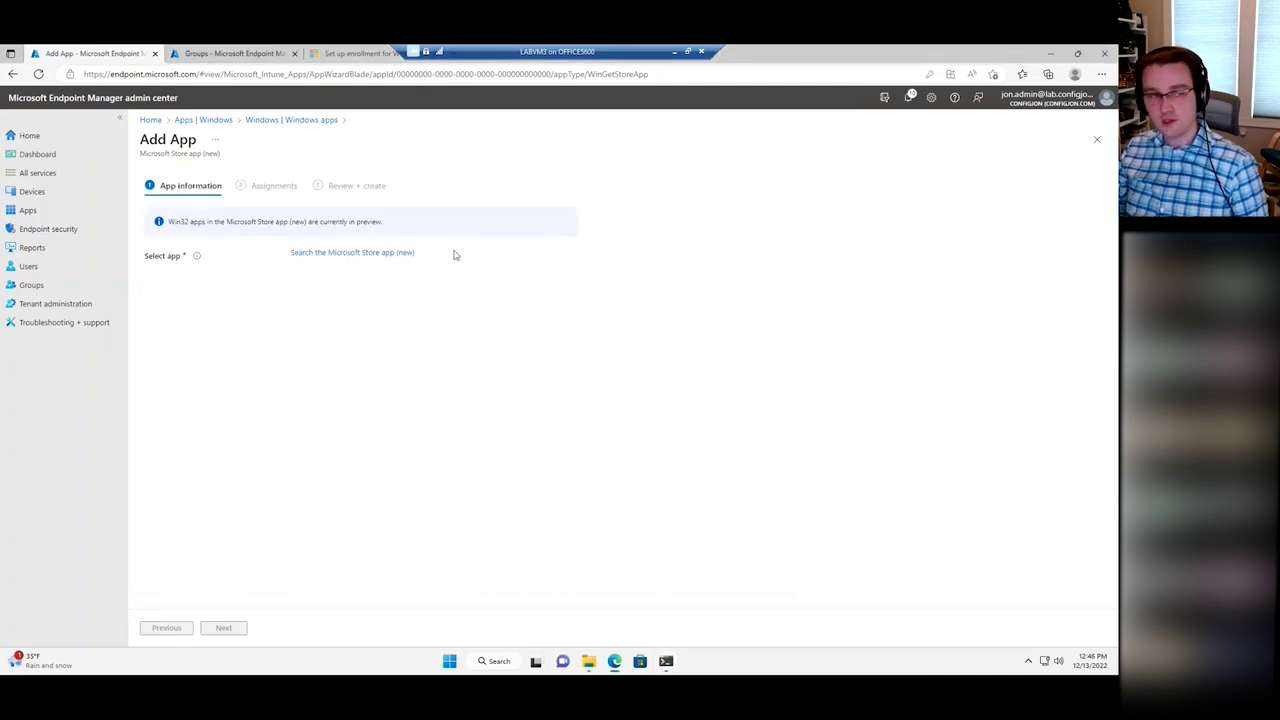
- Start adding another Windows app of type Microsoft Store app (new)
left_click(307, 123)
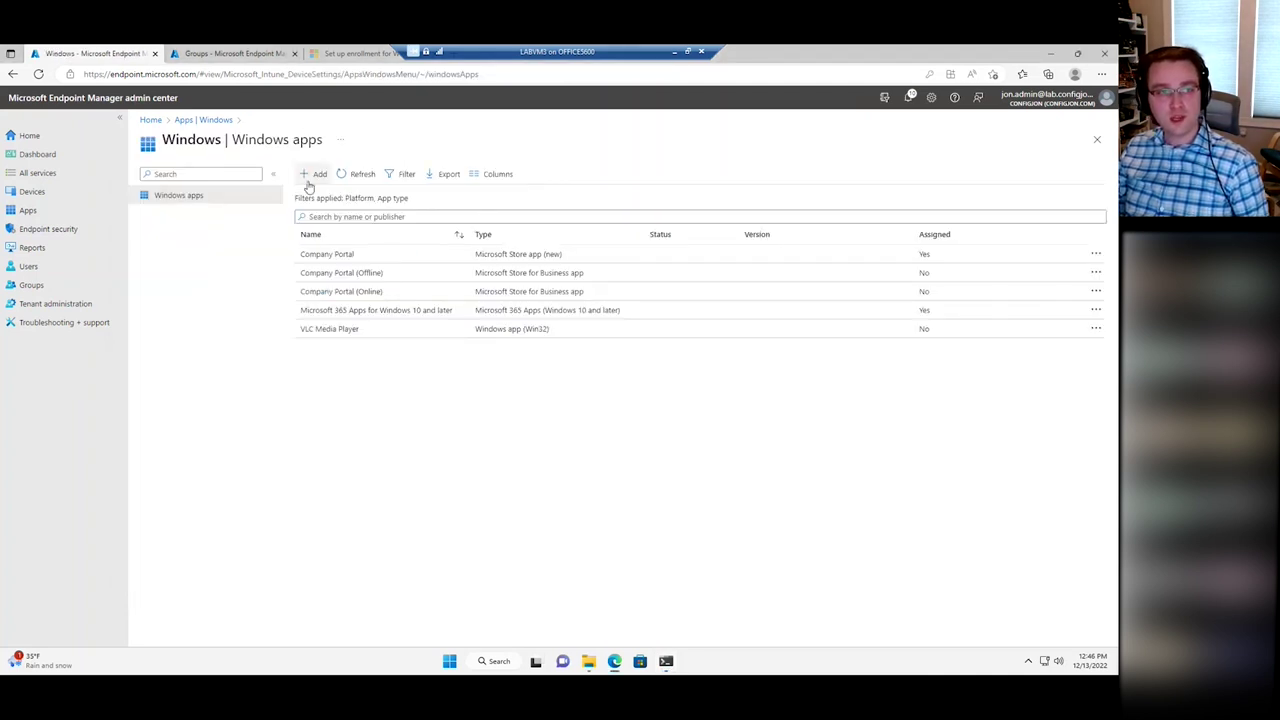
left_click(311, 178)
left_click(858, 180)
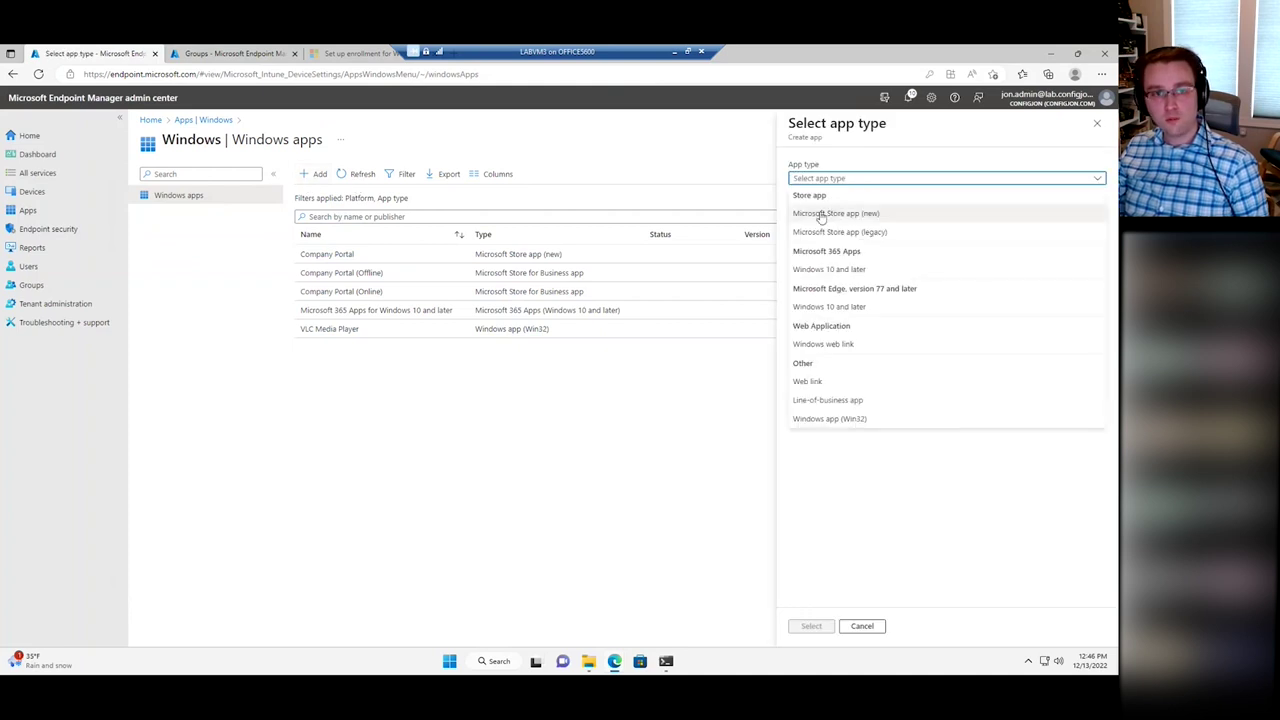
left_click(869, 215)
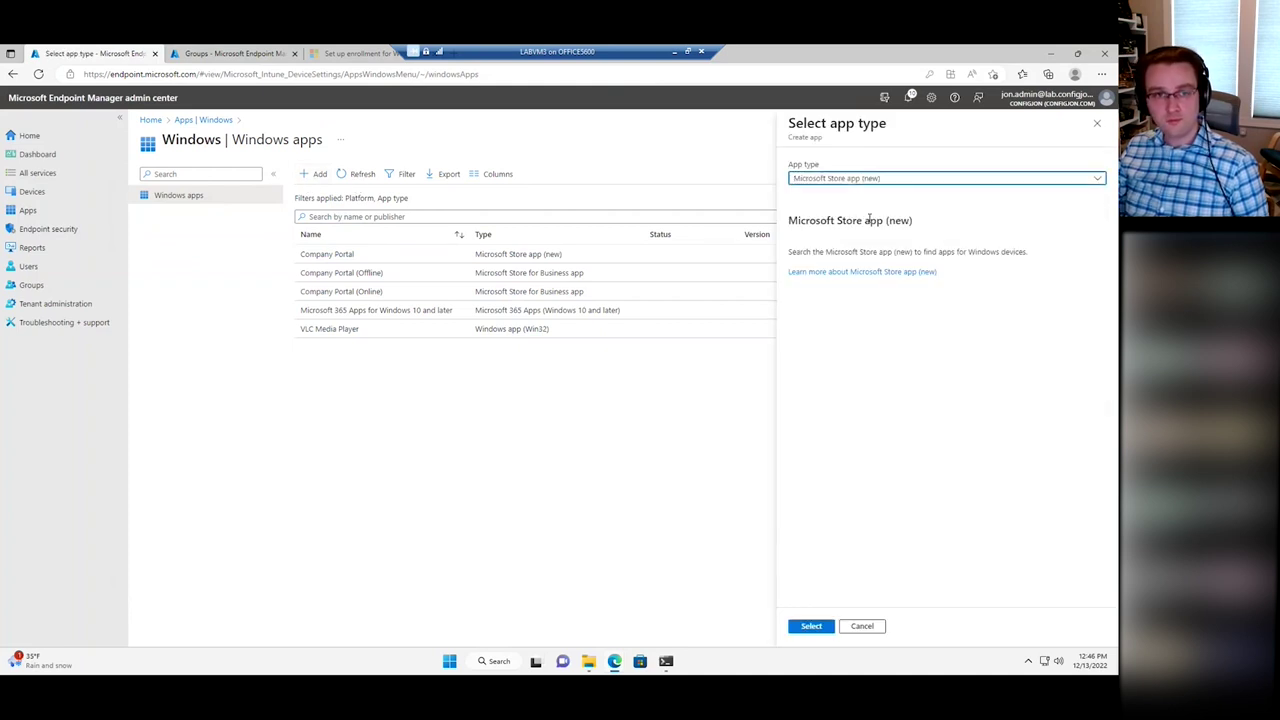
left_click(813, 627)
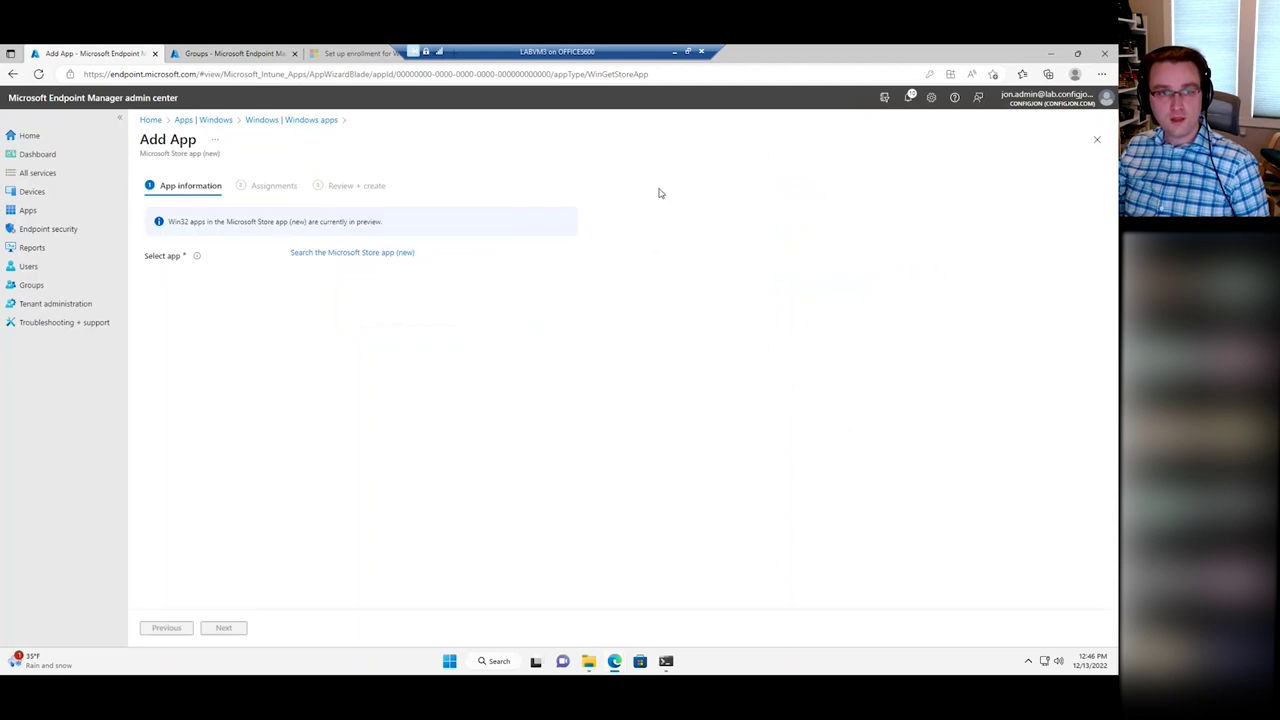
- Search the Microsoft Store for vlc and select VideoLAN's VLC Win32 app
left_click(356, 253)
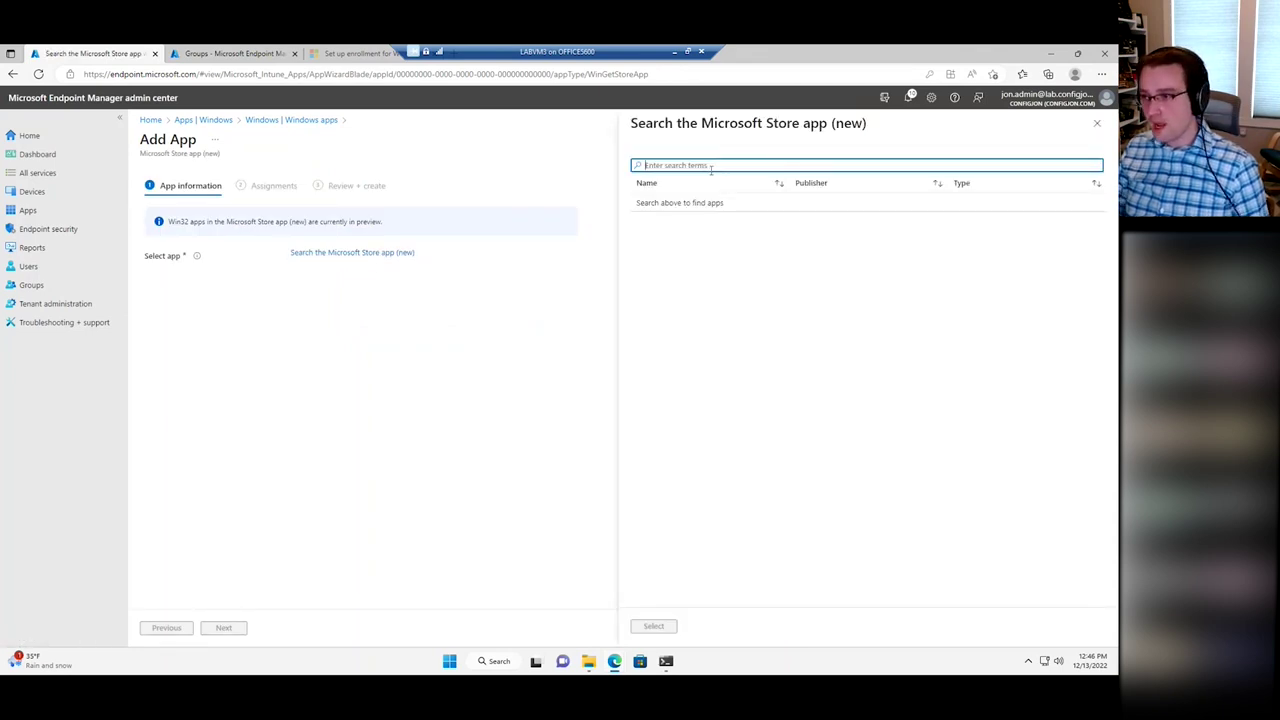
type("vlc")
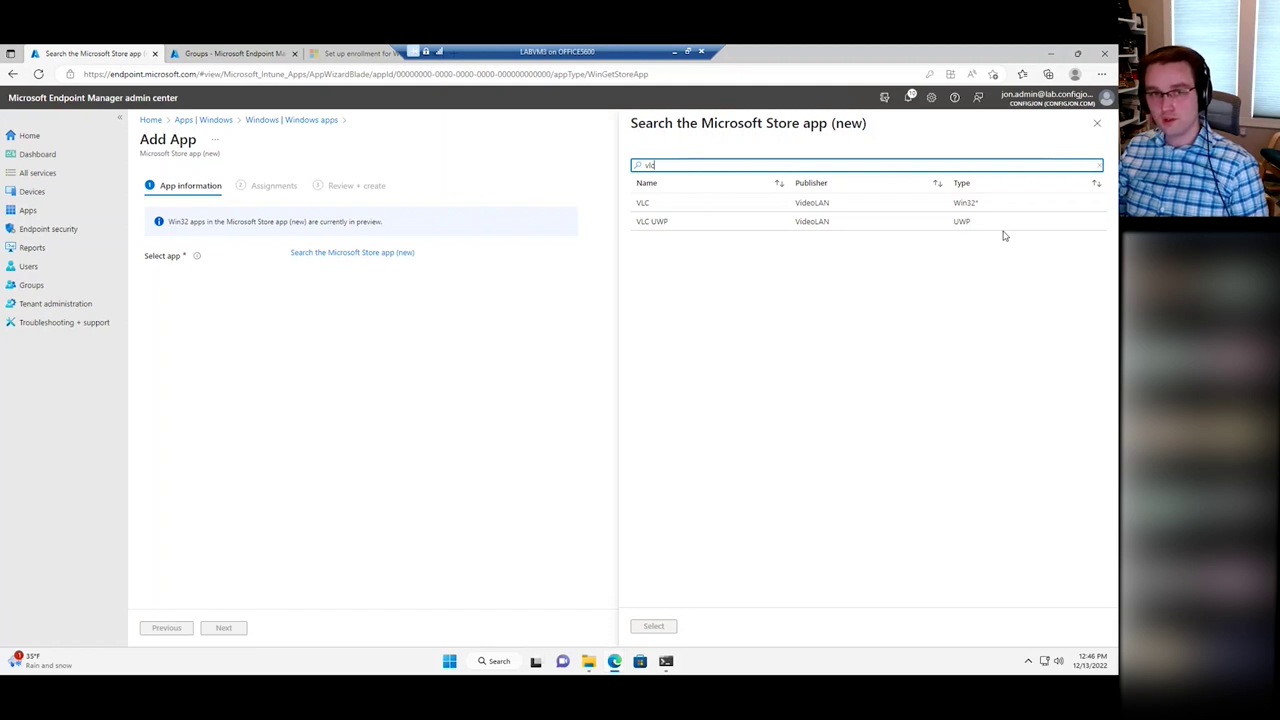
left_click(903, 203)
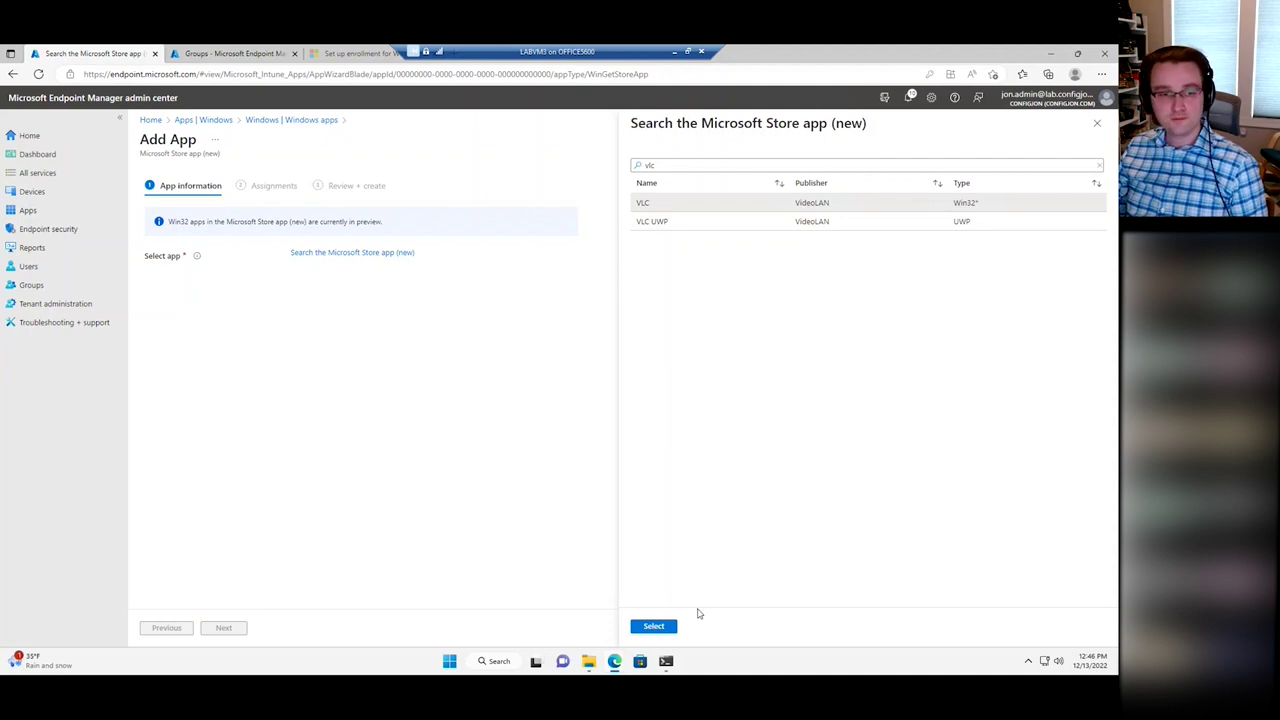
left_click(654, 628)
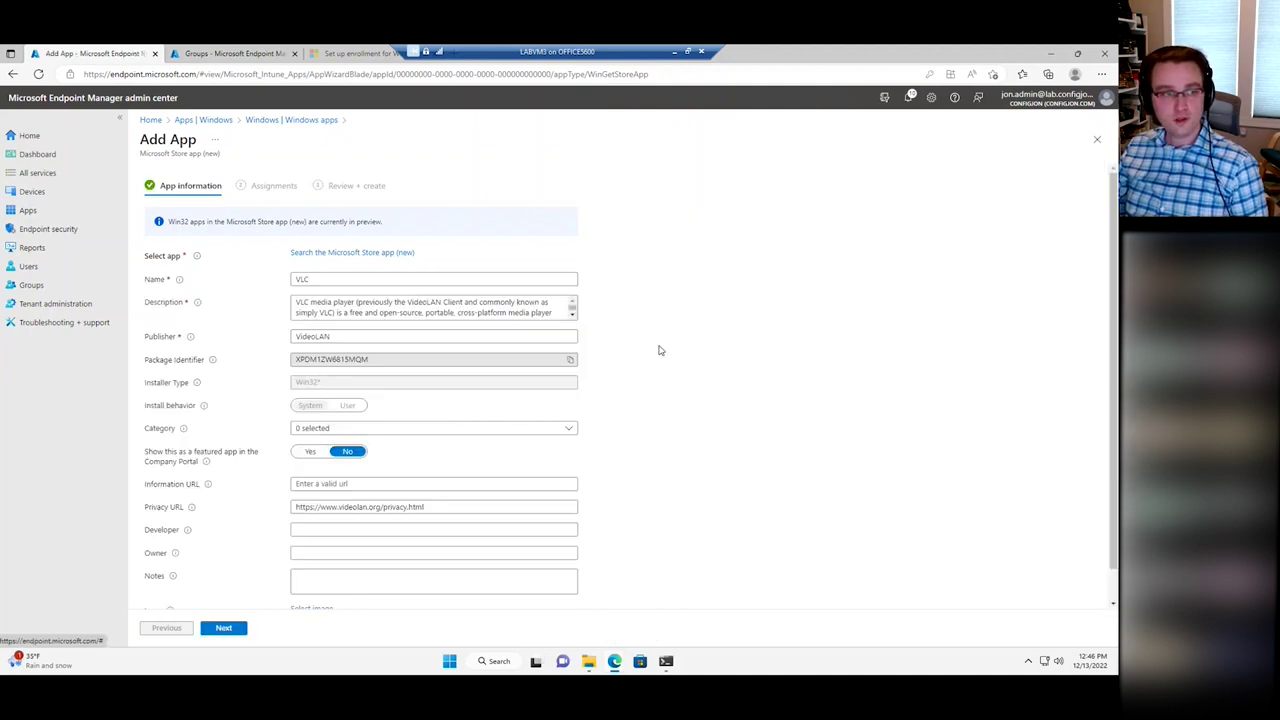
- Name the Store app VLC Media Player and create it with no assignments
key("Tab")
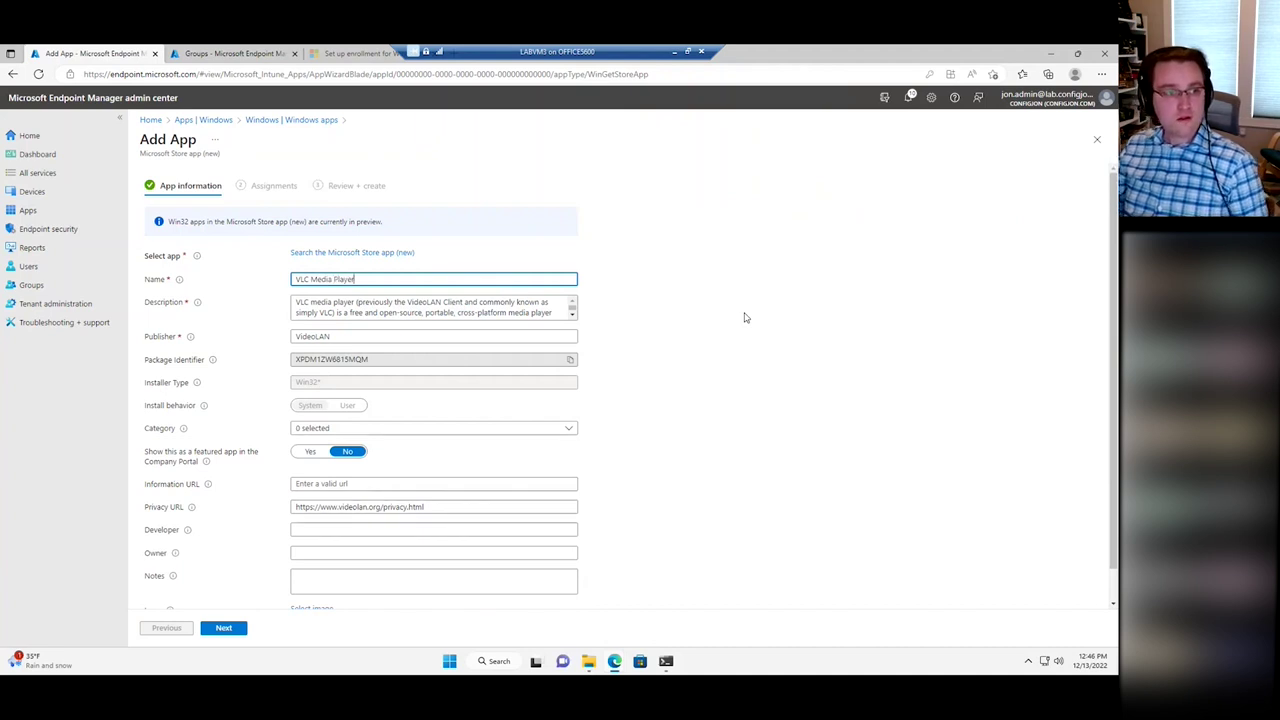
left_click(700, 315)
scroll(640, 322, "down", 2)
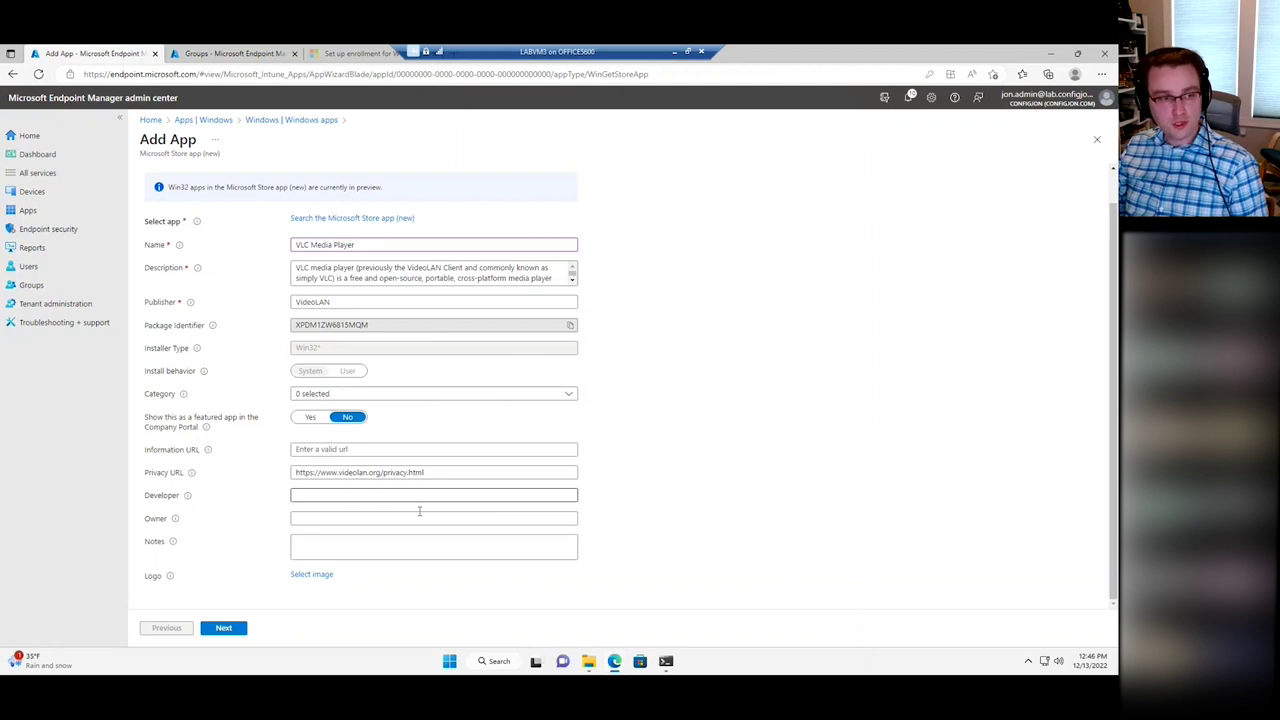
left_click(225, 628)
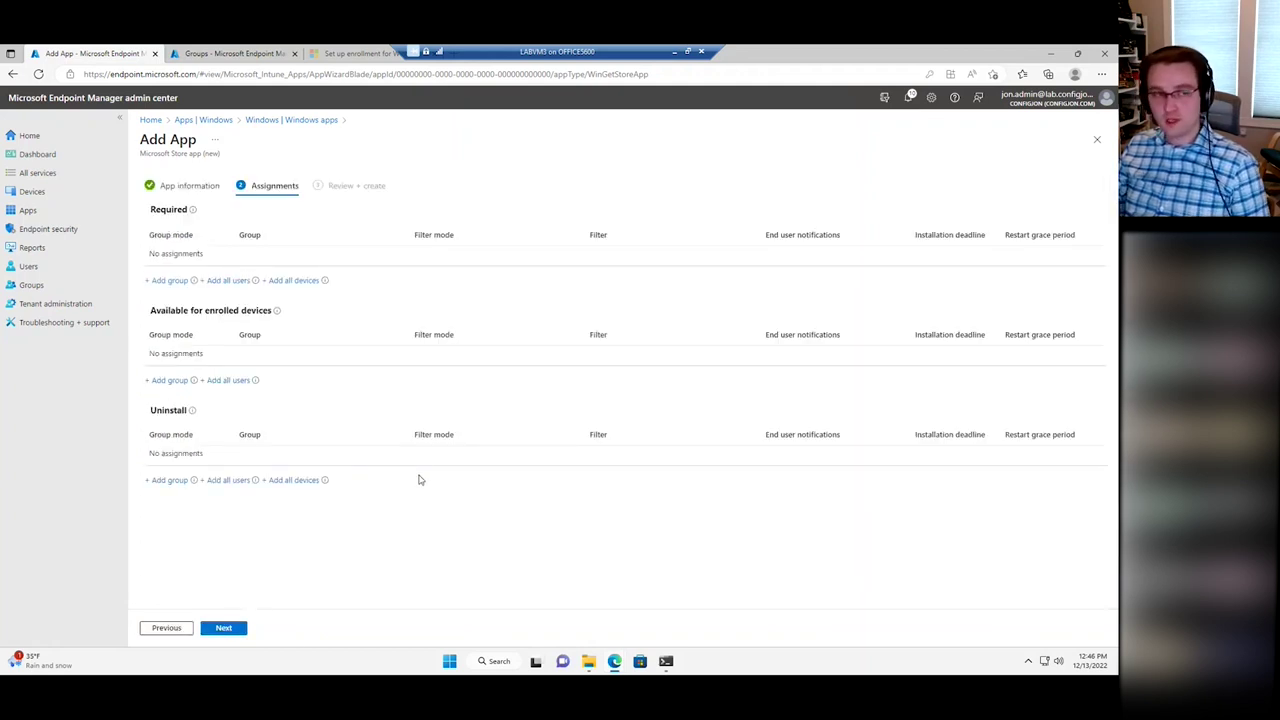
left_click(223, 630)
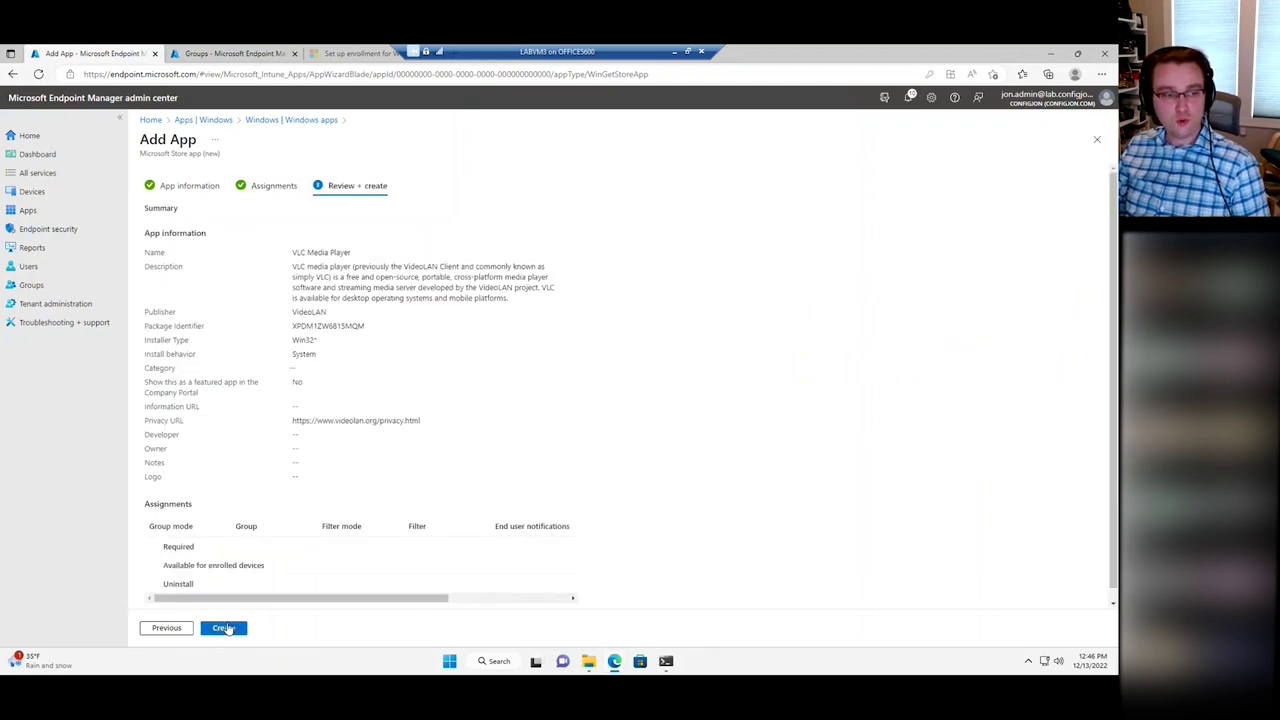
left_click(227, 627)
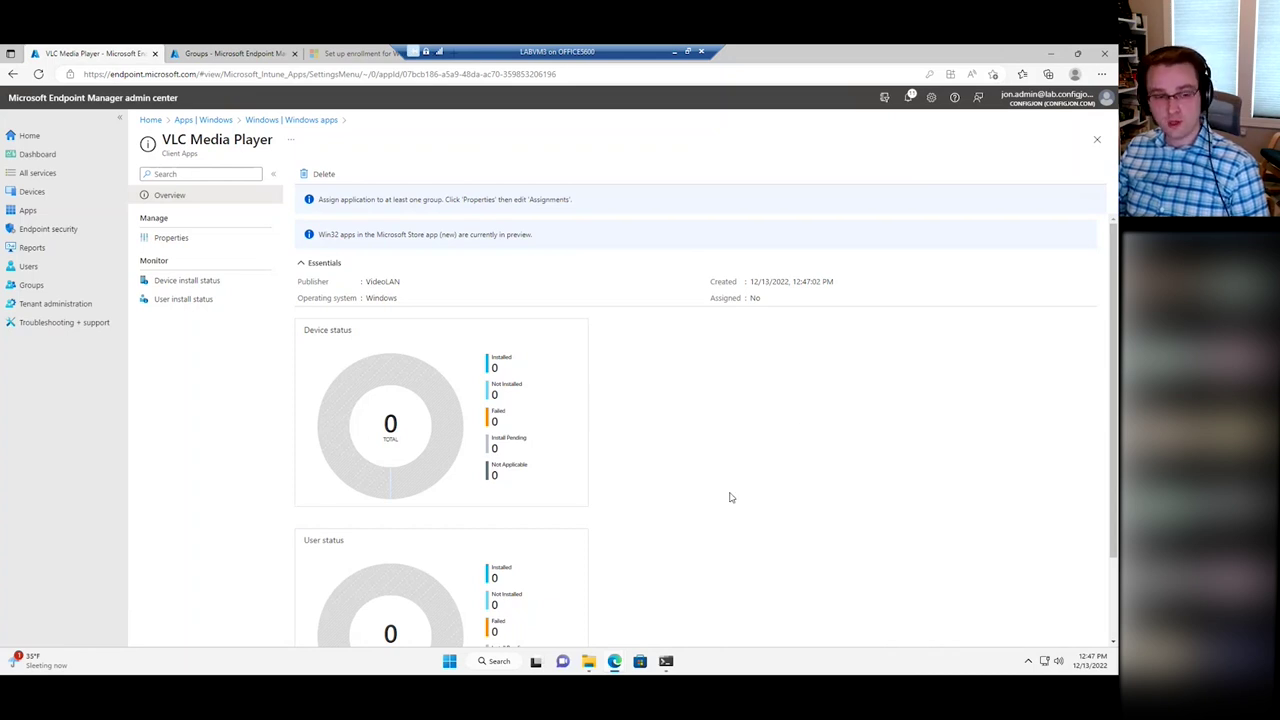
- Update Web Media Extensions from the Microsoft Store Library, then return to the VLC Media Player page
left_click(640, 666)
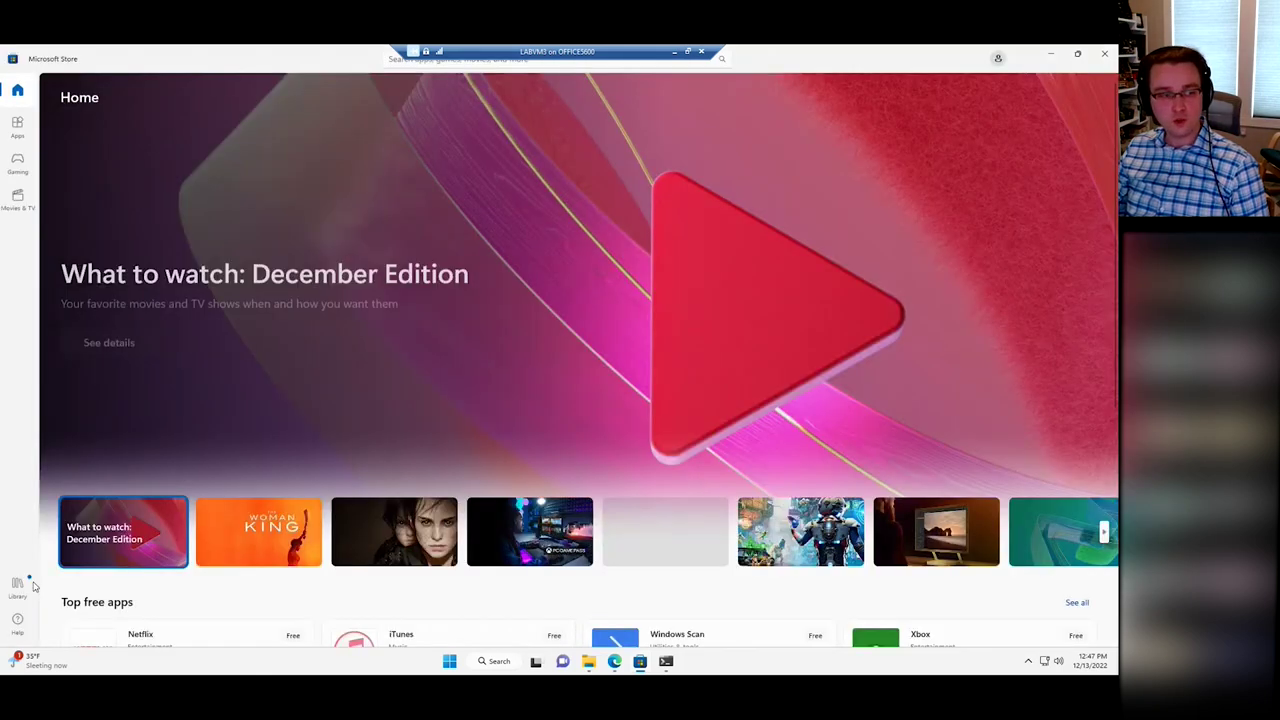
left_click(17, 586)
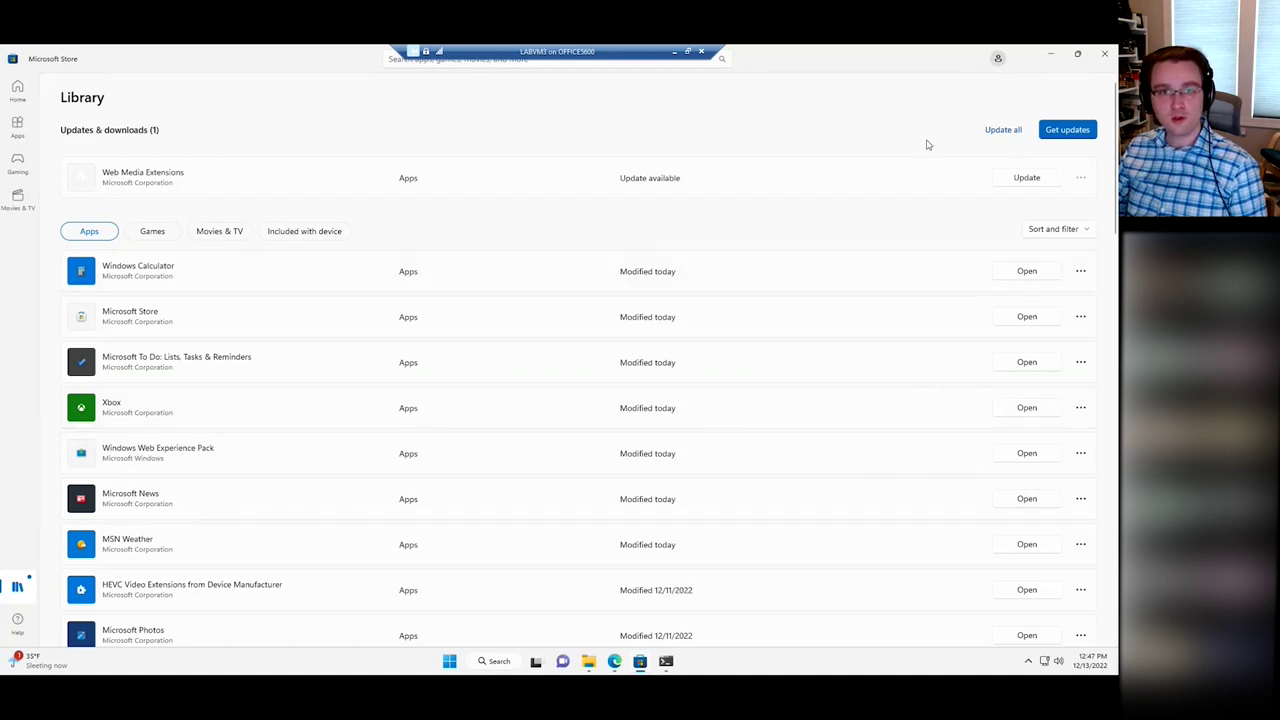
left_click(1002, 133)
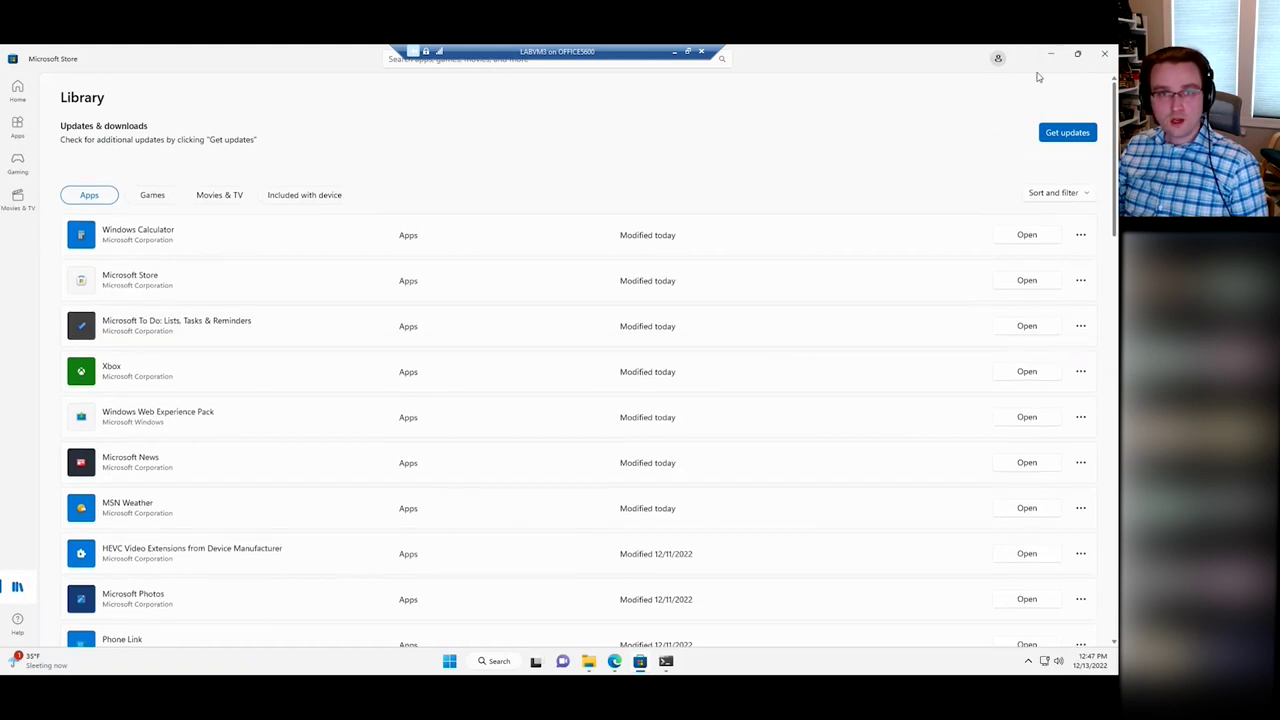
left_click(1050, 54)
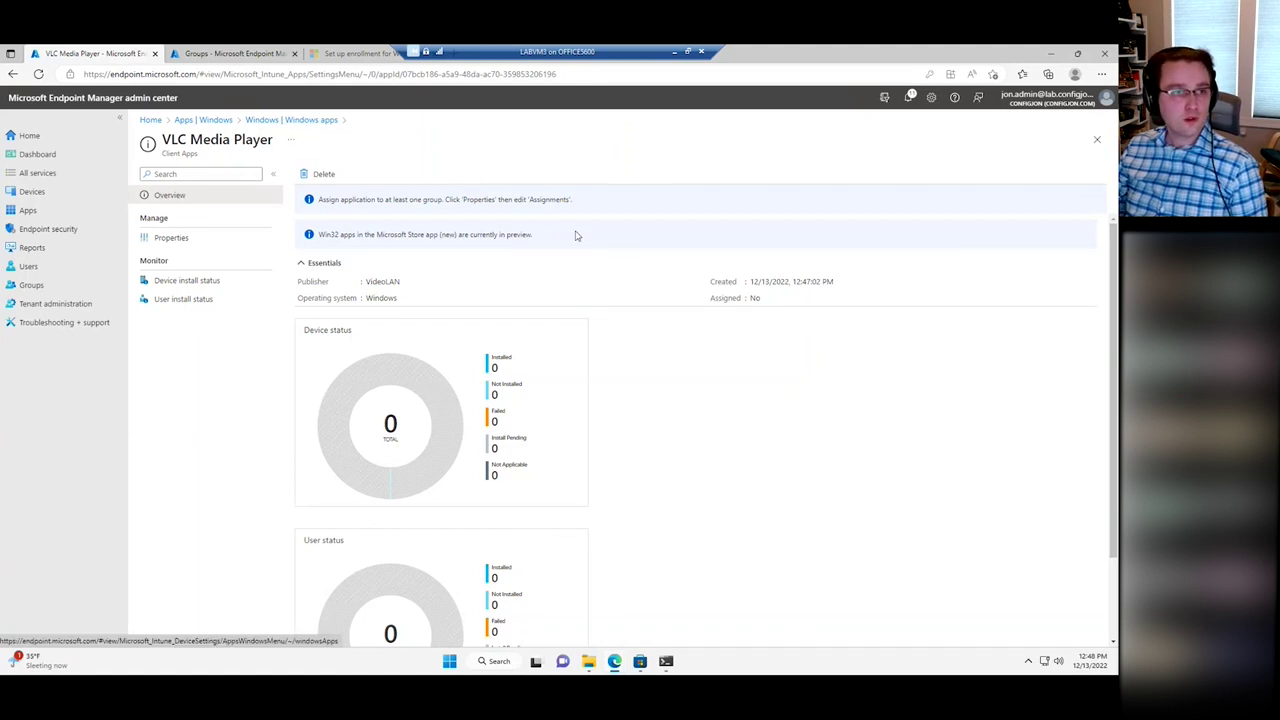
- Go from the Apps overview to Endpoint security's Antivirus page, which has no AV policies
left_click(221, 118)
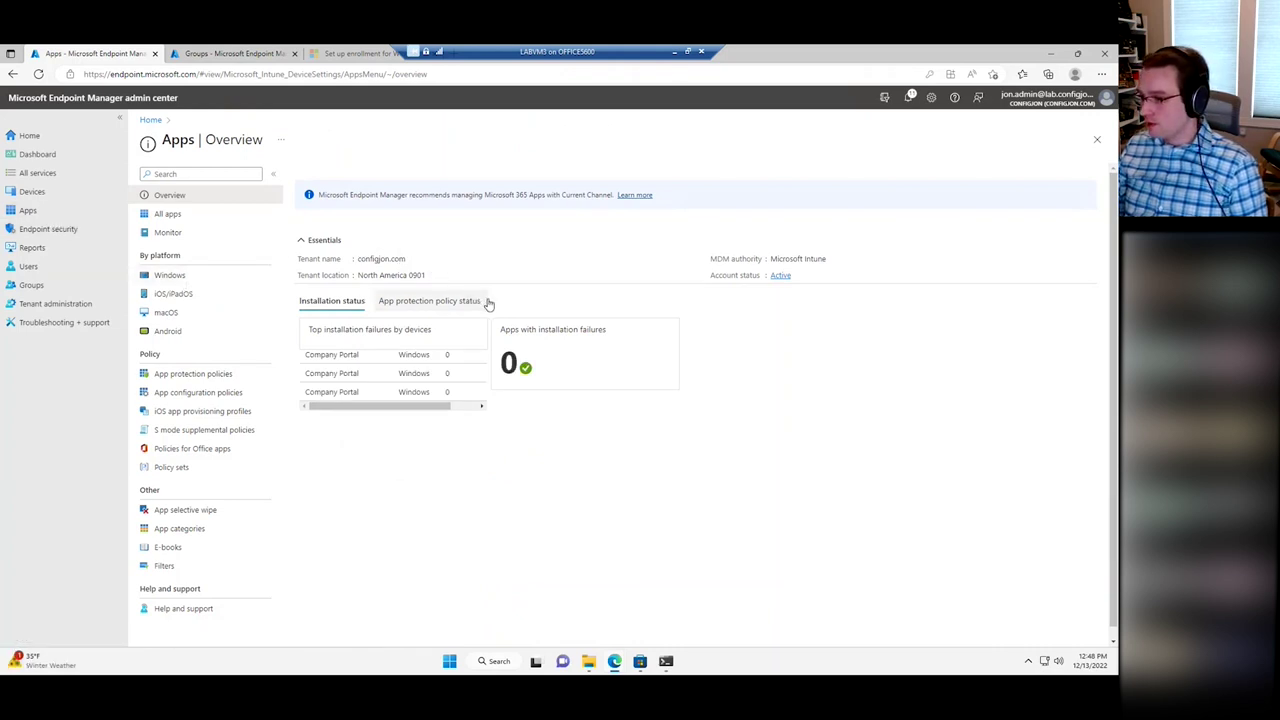
left_click(110, 232)
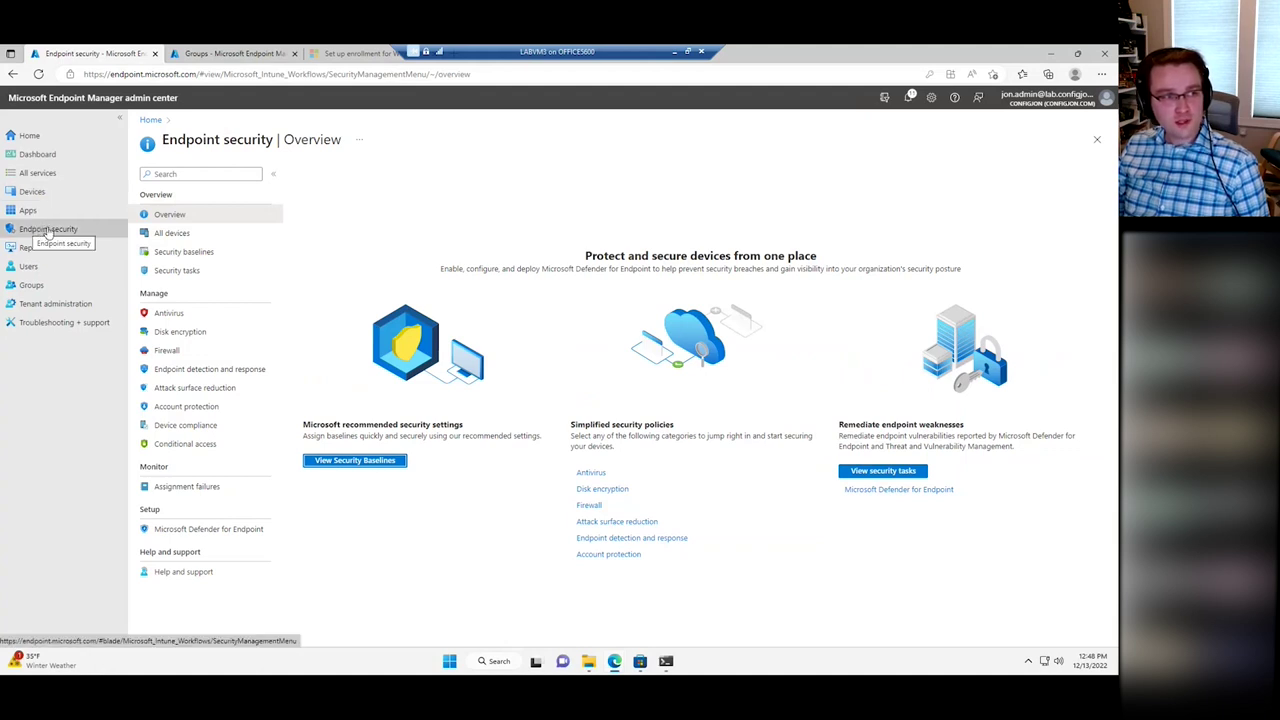
left_click(185, 316)
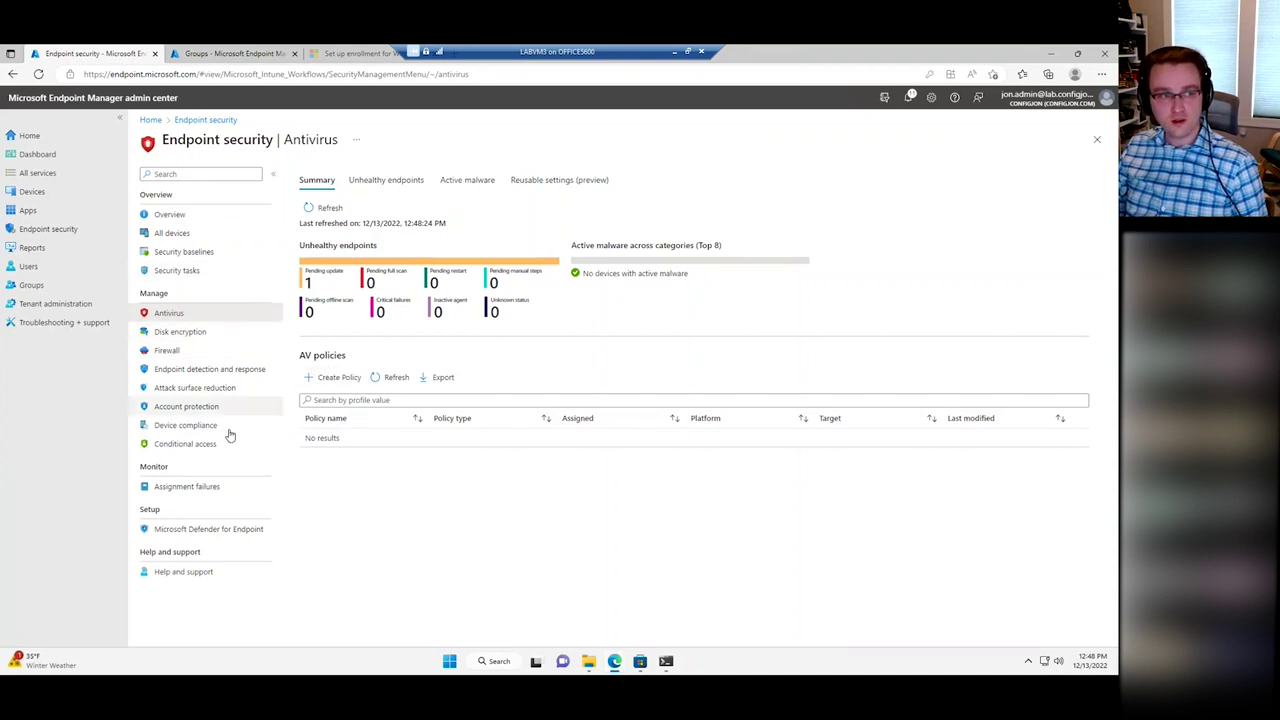
- Preview the antivirus profile types for Windows 10, Windows 11, and Windows Server, then discard the policy
left_click(335, 377)
left_click(881, 185)
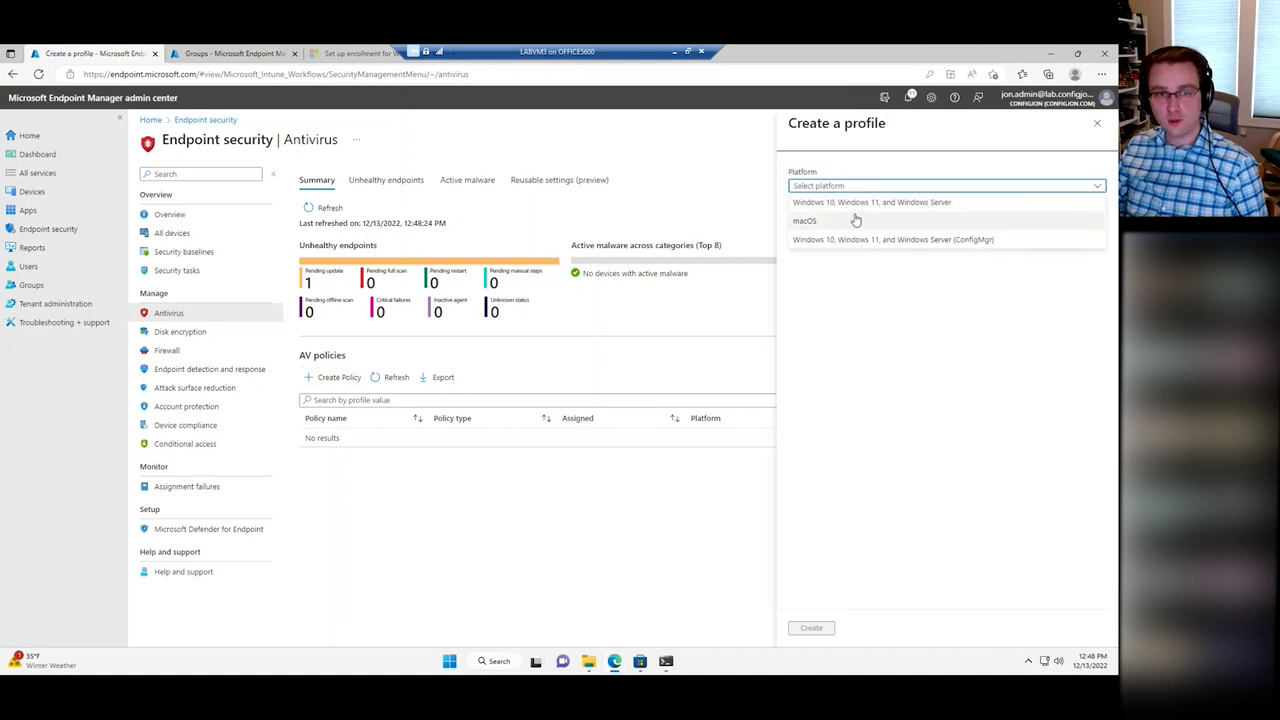
left_click(894, 203)
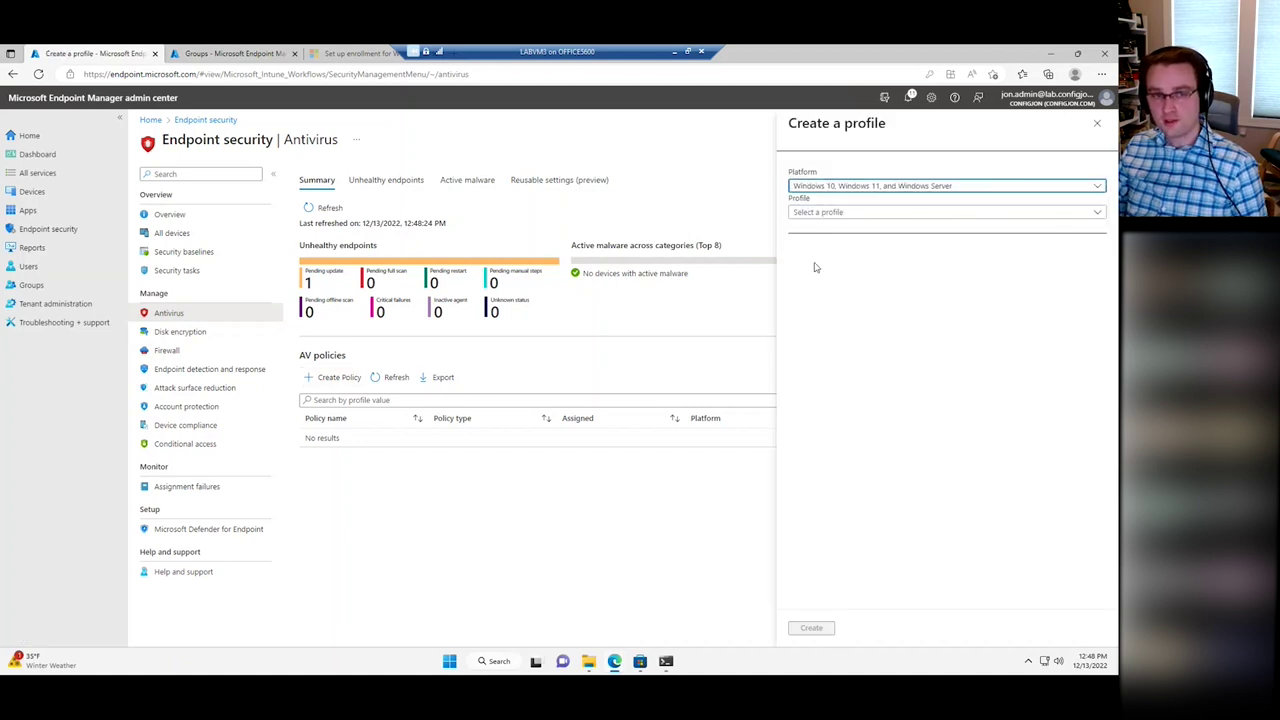
left_click(840, 213)
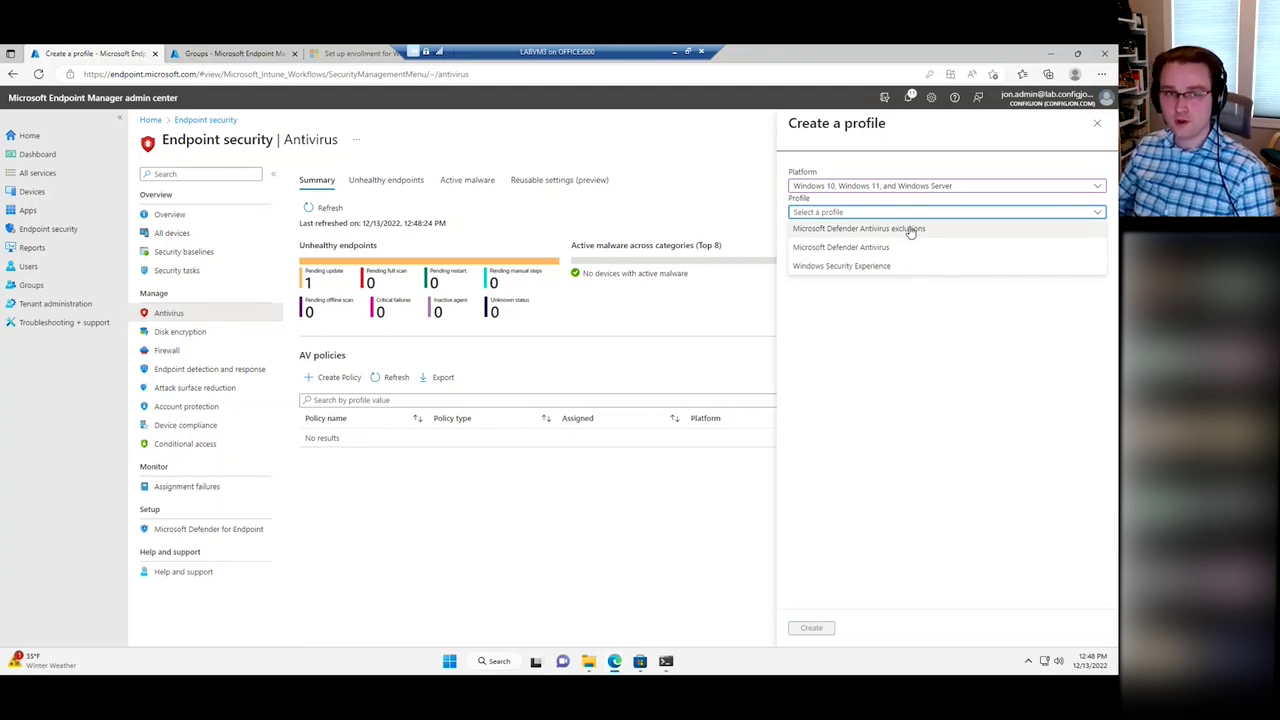
left_click(1096, 123)
left_click(609, 134)
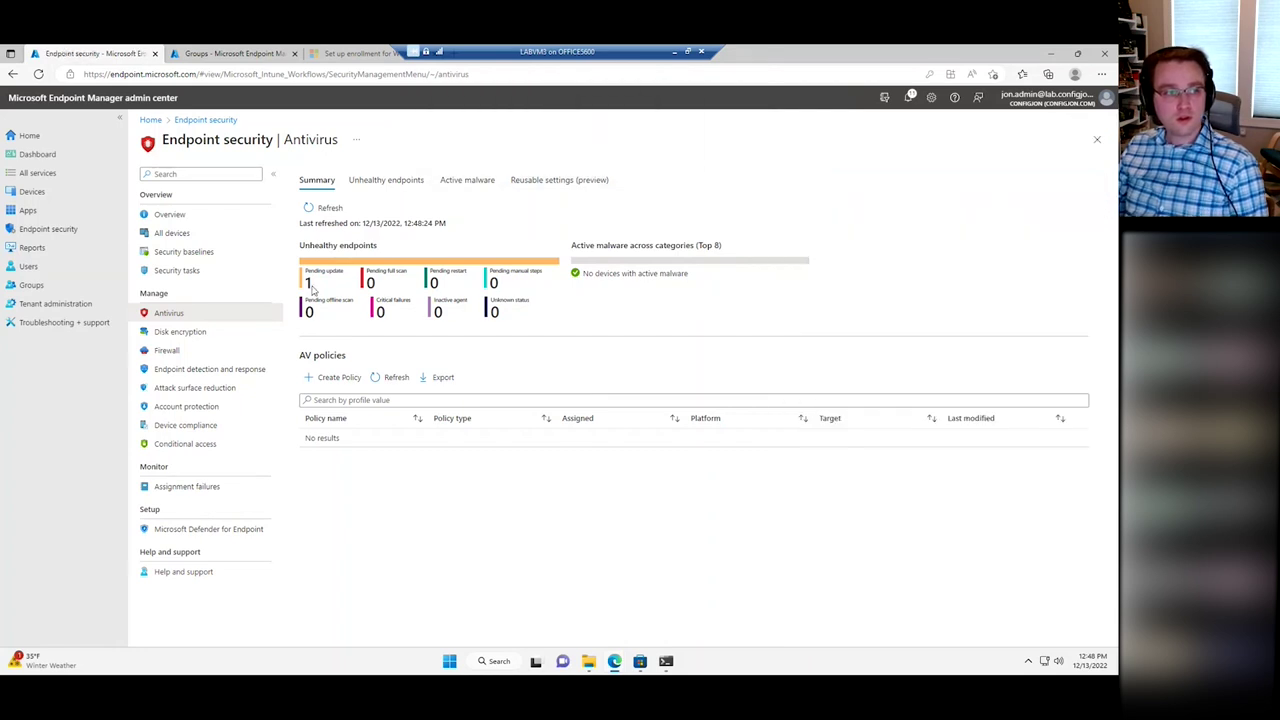
- Start a Windows 10 and later BitLocker disk encryption profile named 'aaaaaa' and reach its configuration settings
left_click(178, 332)
left_click(328, 174)
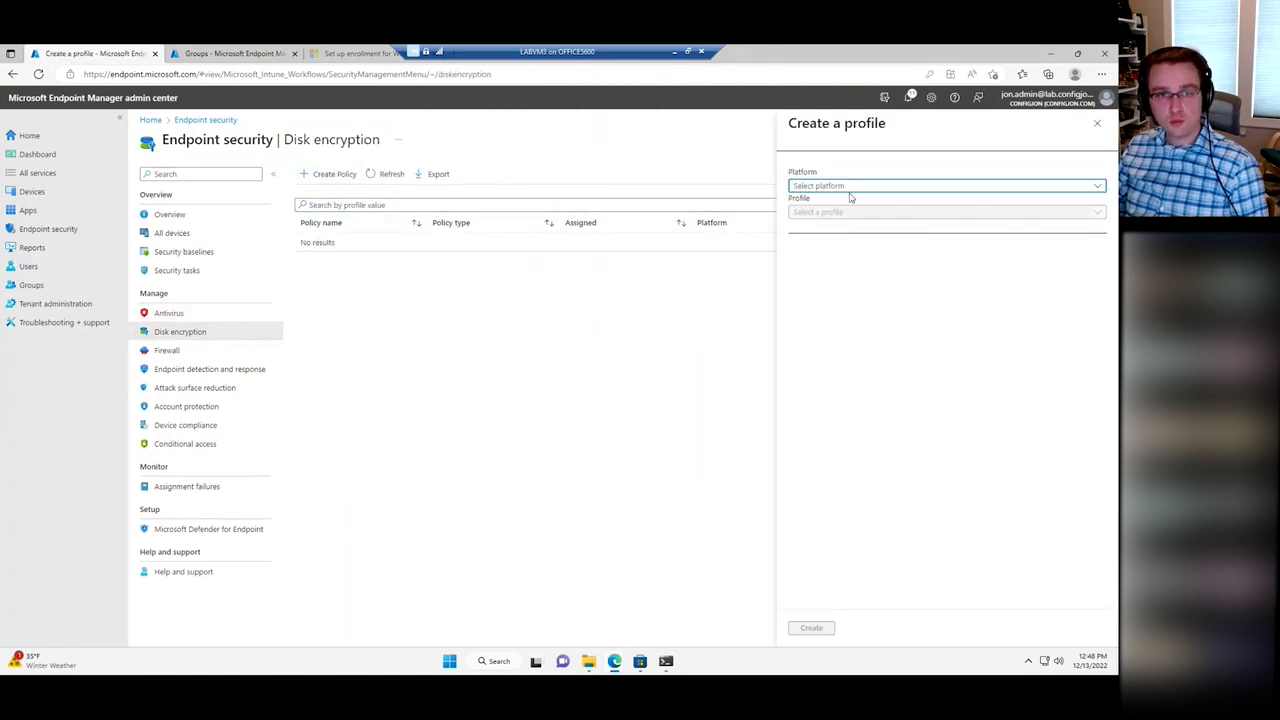
left_click(889, 189)
left_click(880, 216)
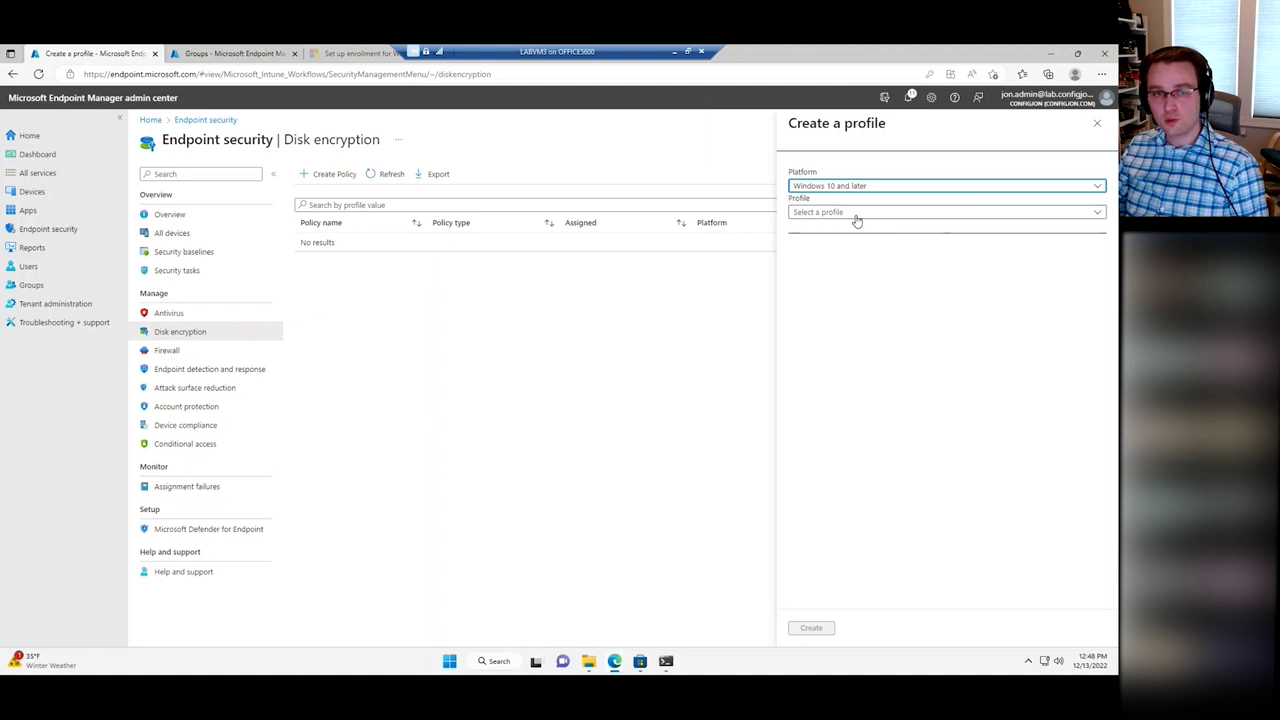
left_click(856, 214)
left_click(856, 246)
left_click(811, 628)
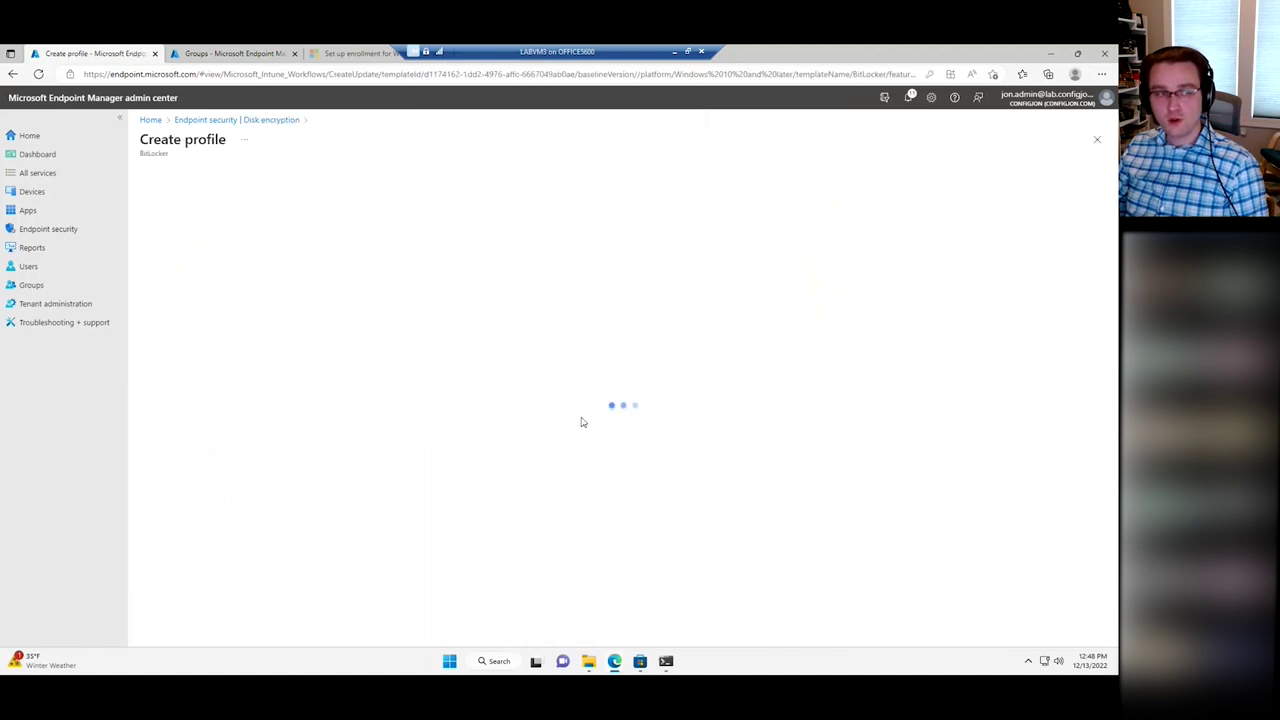
left_click(357, 211)
type("aaa")
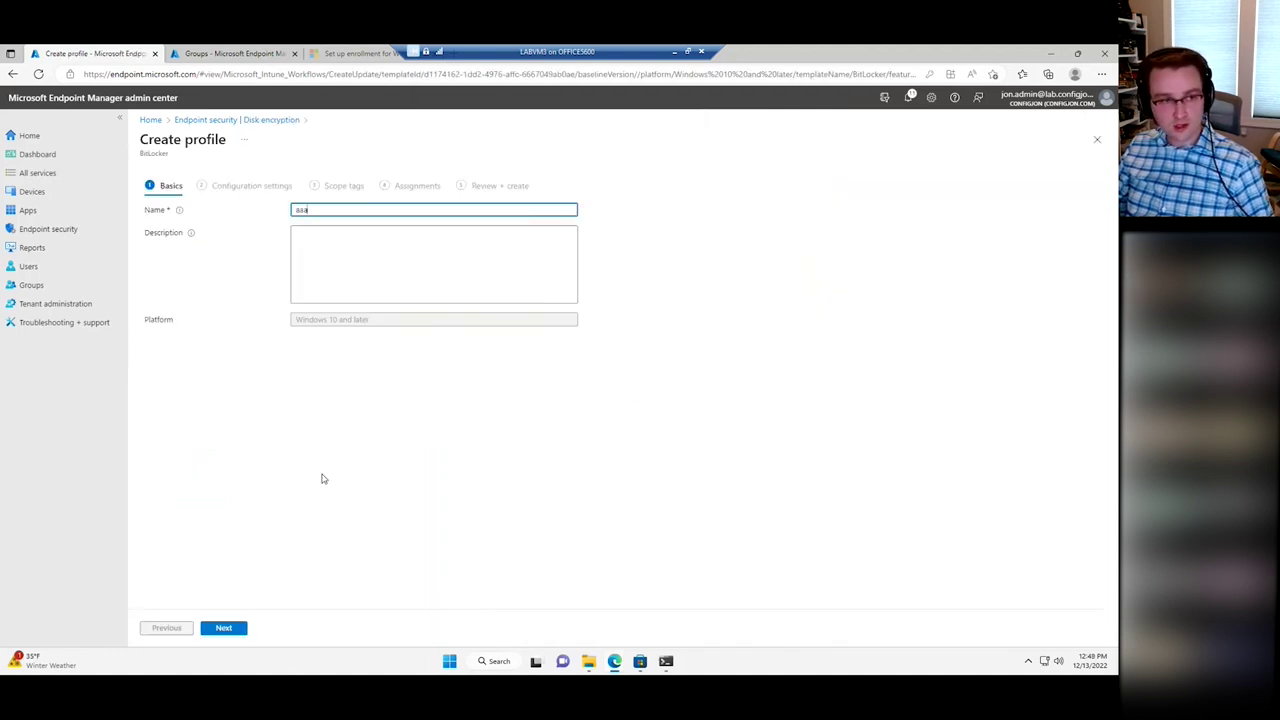
type("aaa")
left_click(226, 629)
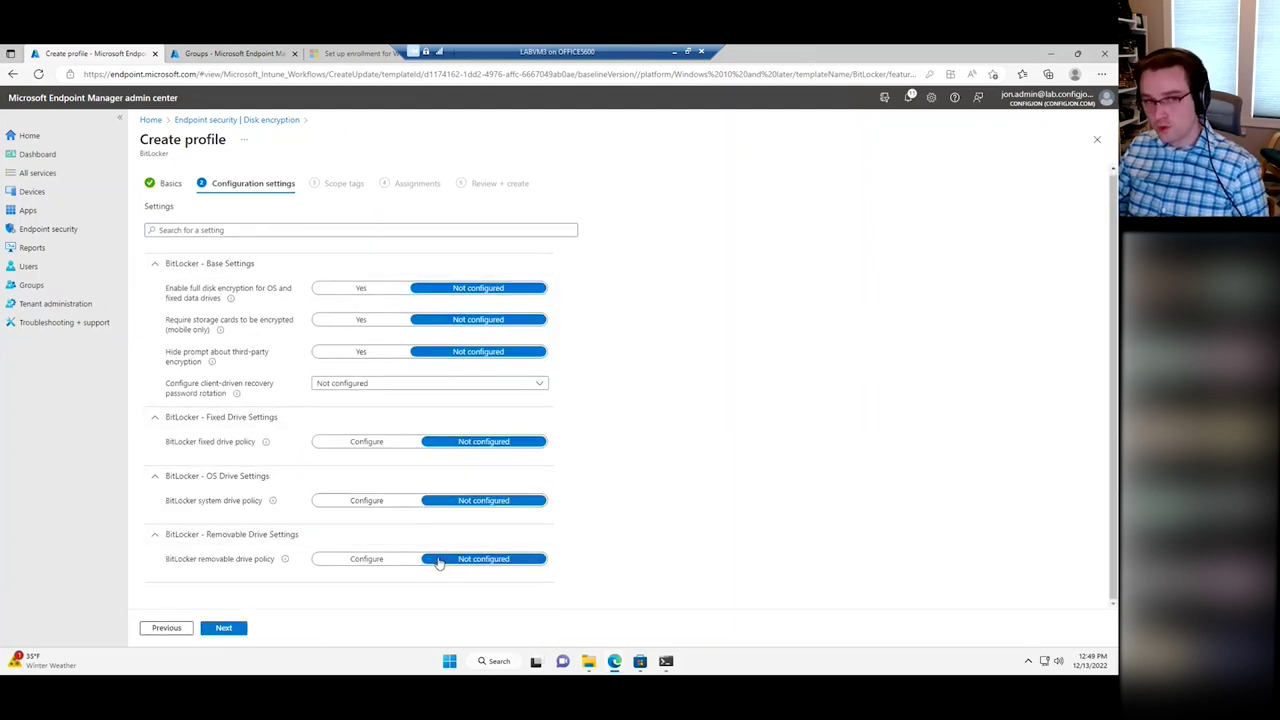
- Drop the unsaved BitLocker profile, browse Firewall, EDR, ASR and Account protection, then go to Devices
left_click(215, 120)
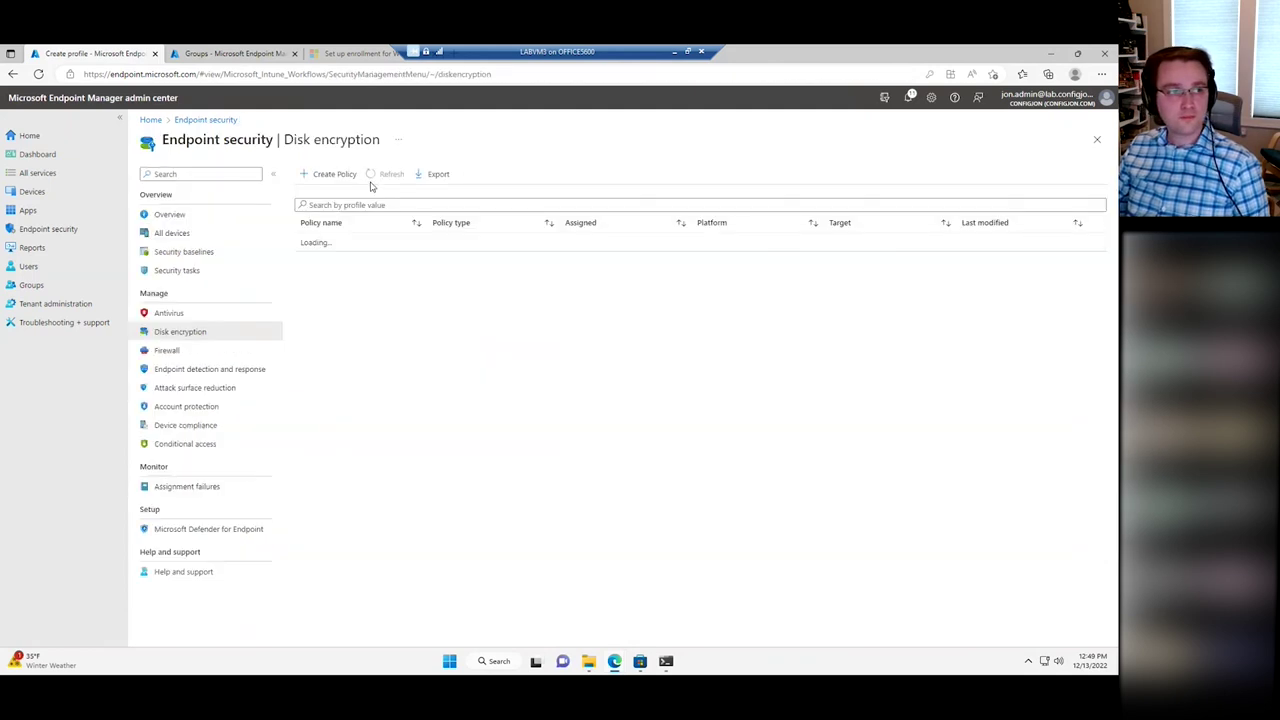
left_click(180, 351)
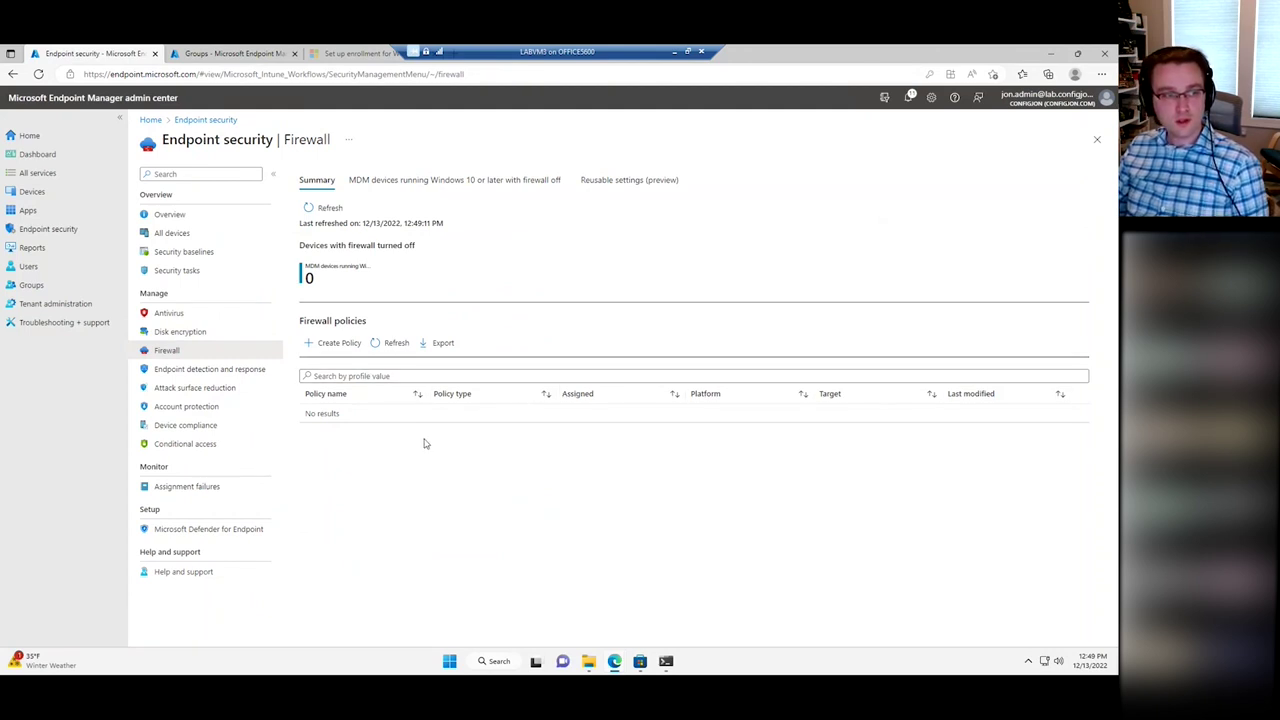
left_click(185, 372)
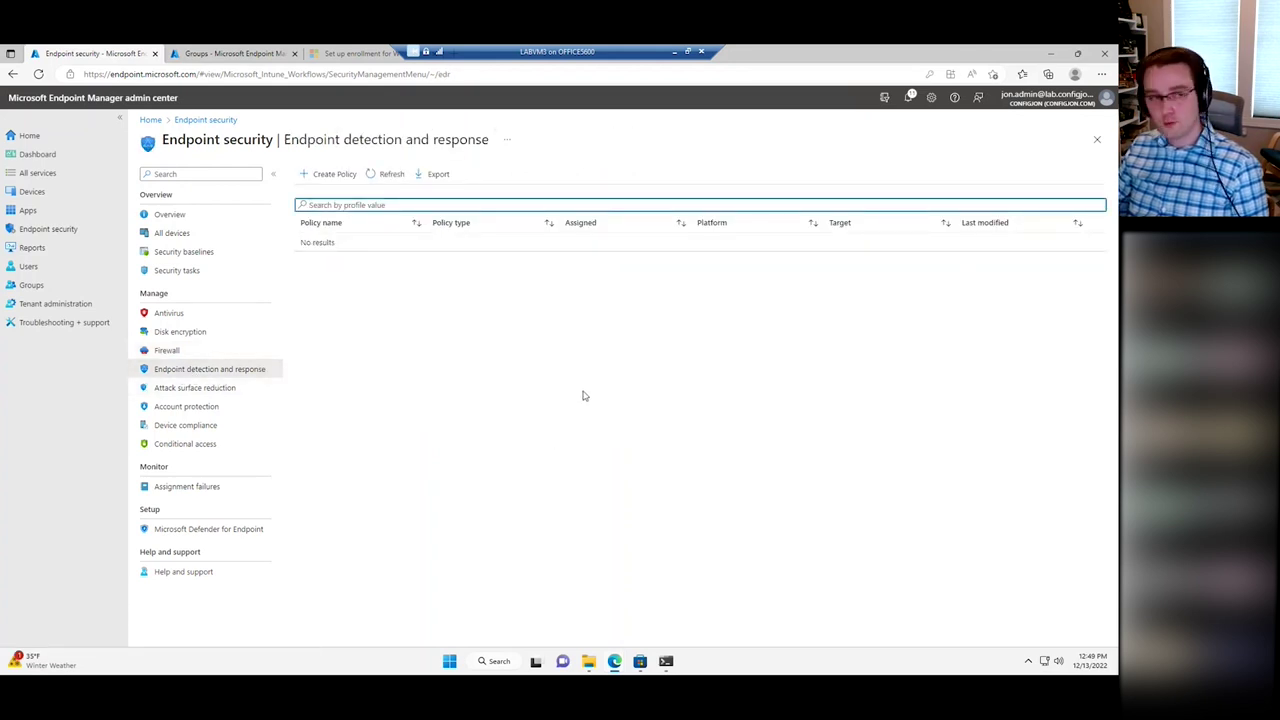
left_click(246, 388)
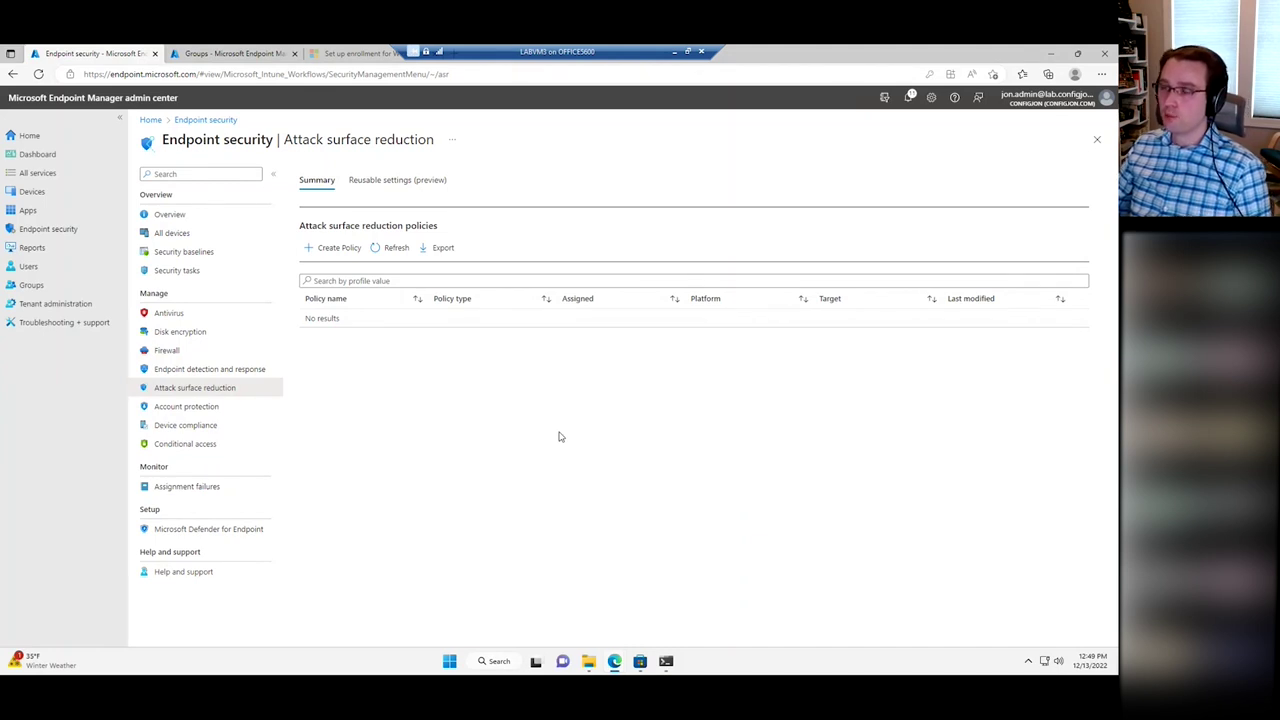
left_click(218, 407)
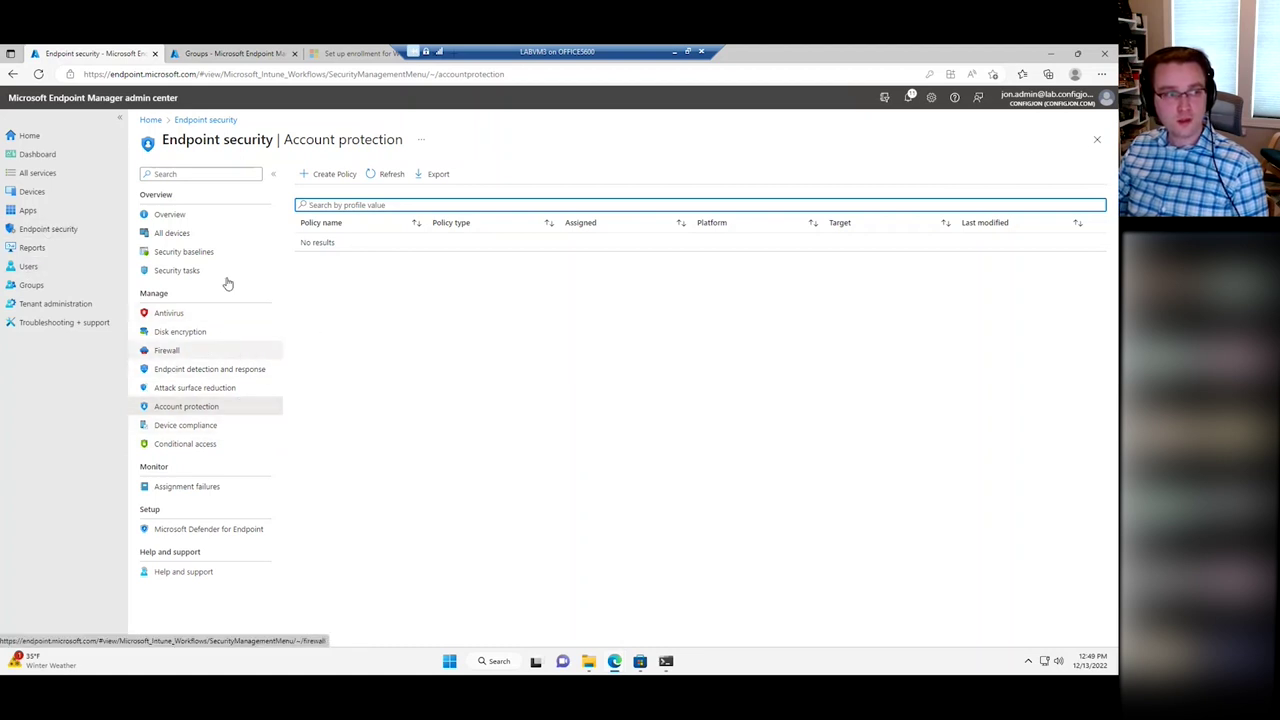
left_click(38, 192)
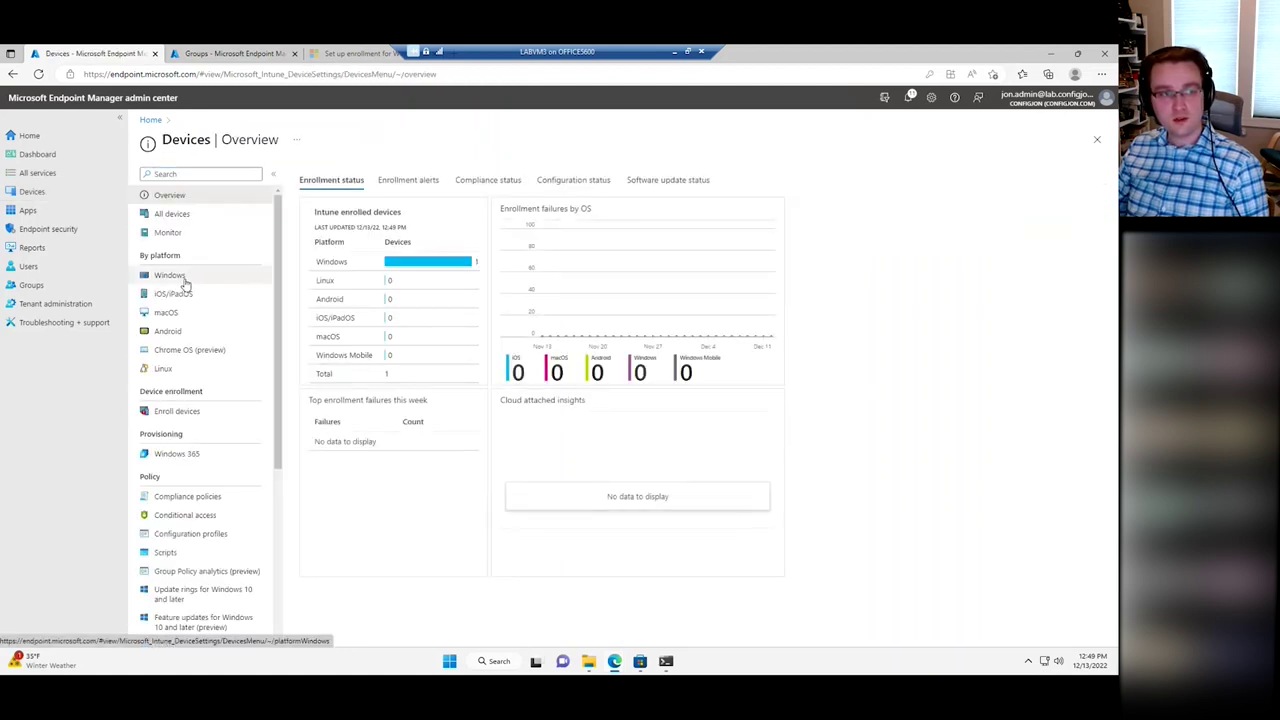
- View the enrolled Windows devices and their empty configuration profiles list, then go back to Endpoint security
left_click(170, 276)
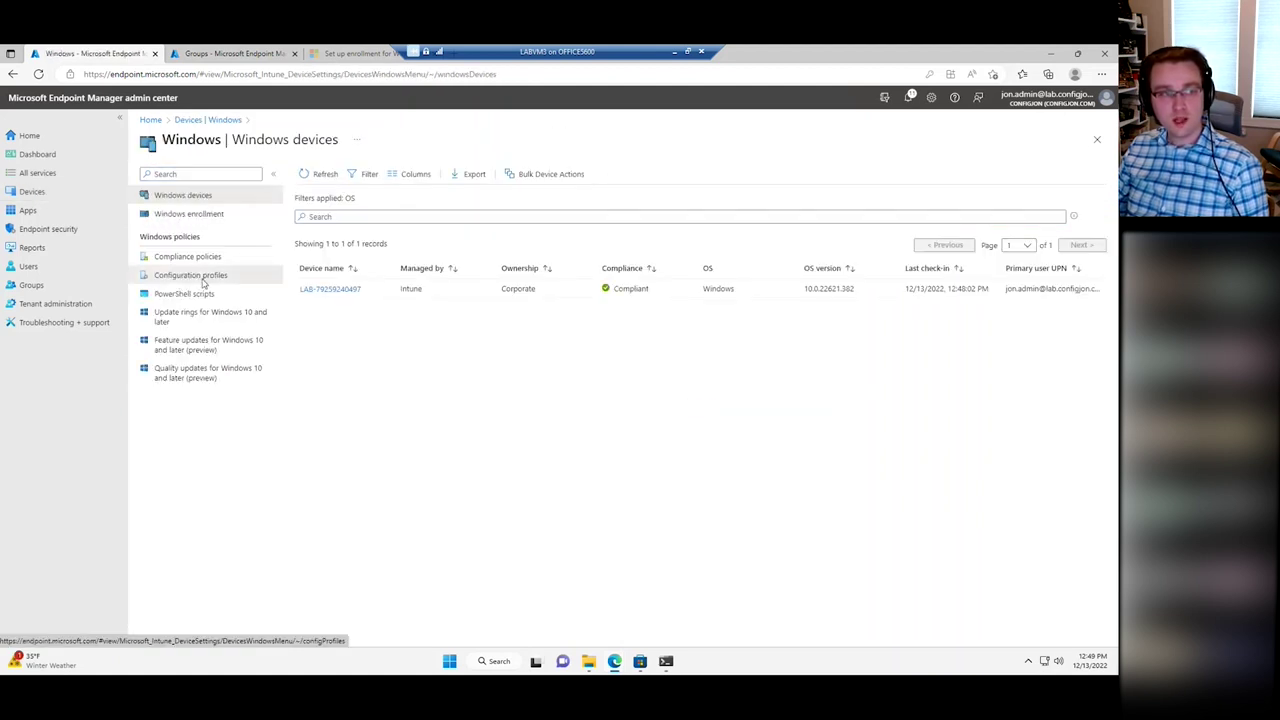
left_click(192, 277)
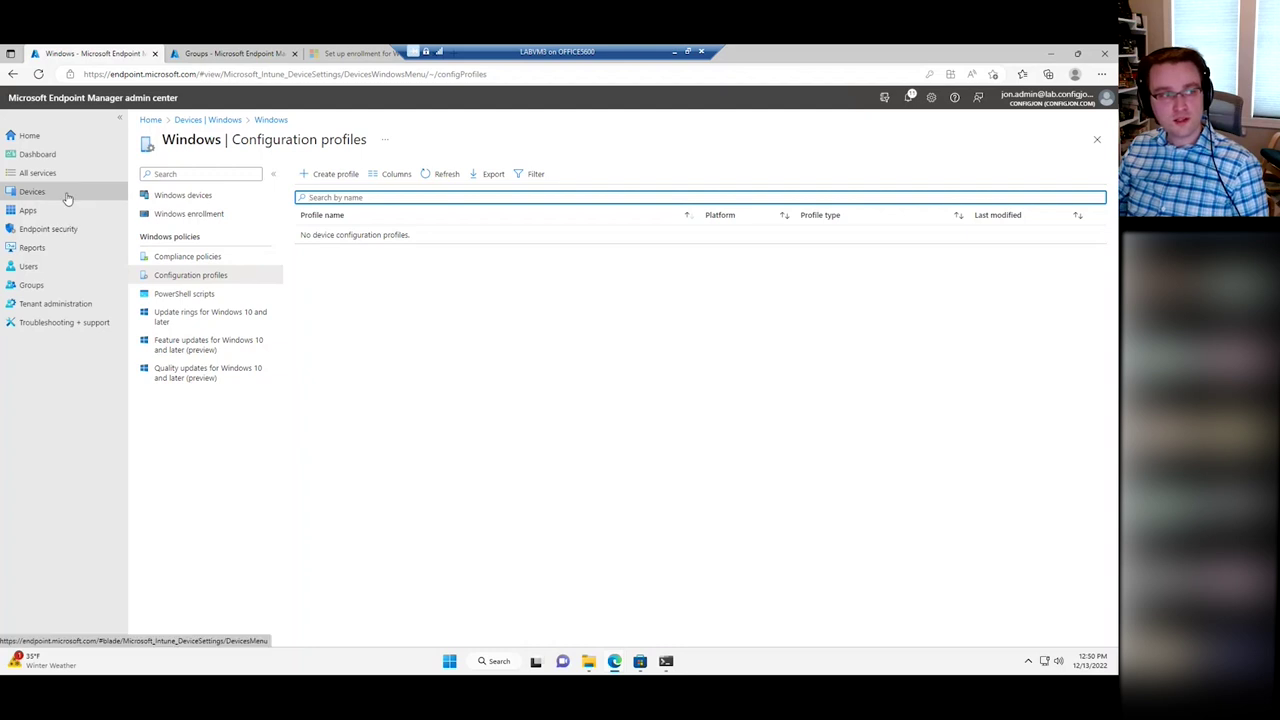
left_click(42, 229)
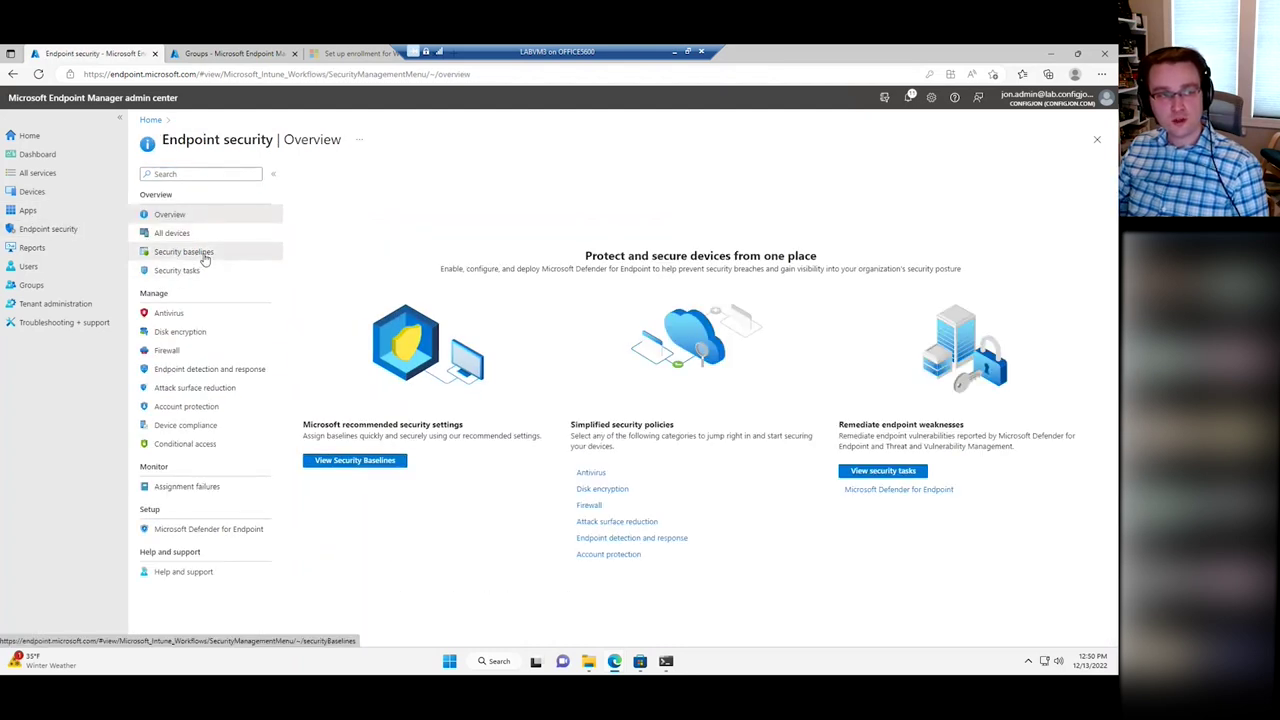
- Open Security baselines and select 'Security Baseline for Windows 10 and later' to view its empty Profiles page
left_click(204, 256)
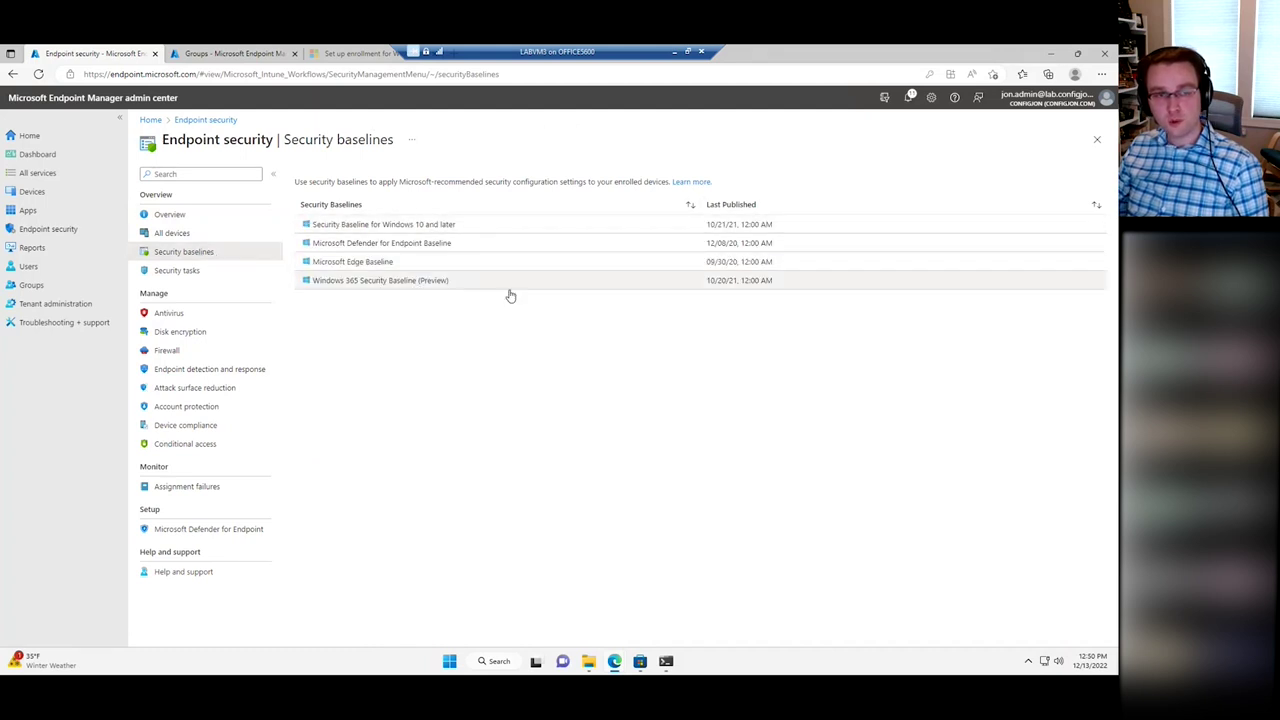
left_click(424, 228)
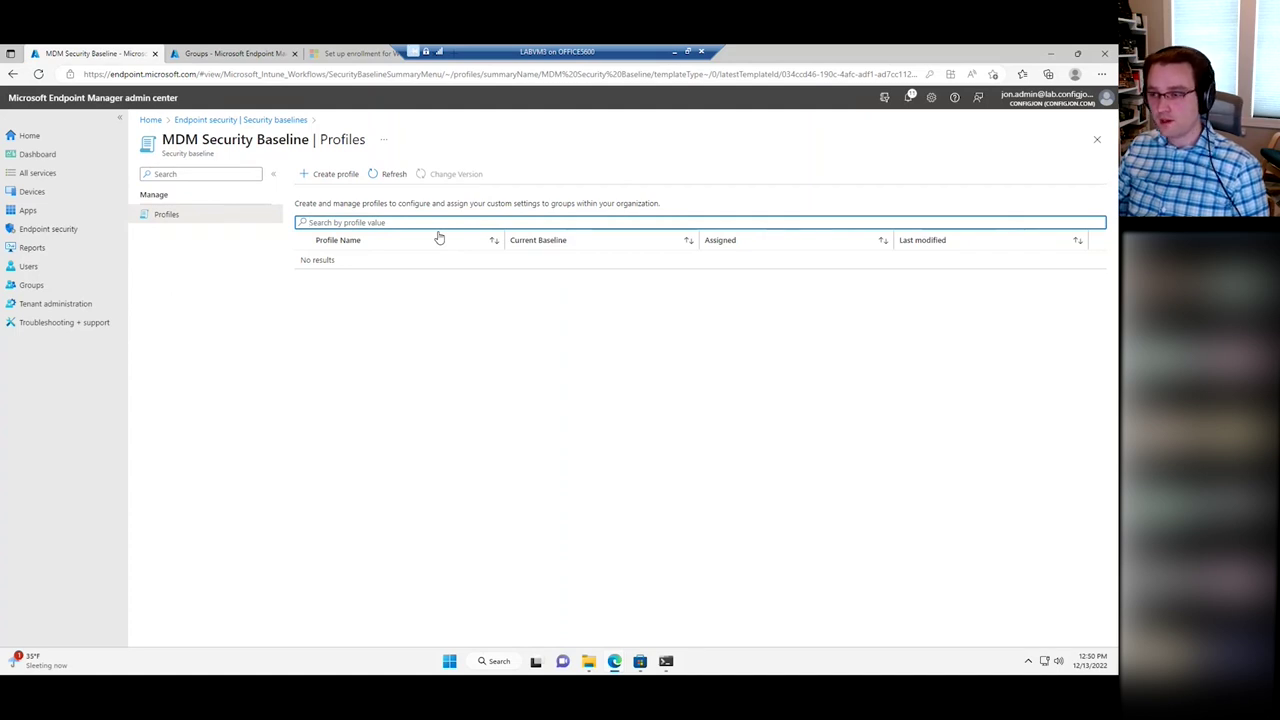
- Create a new security baseline profile named Example and advance to its configuration settings
left_click(335, 180)
left_click(328, 209)
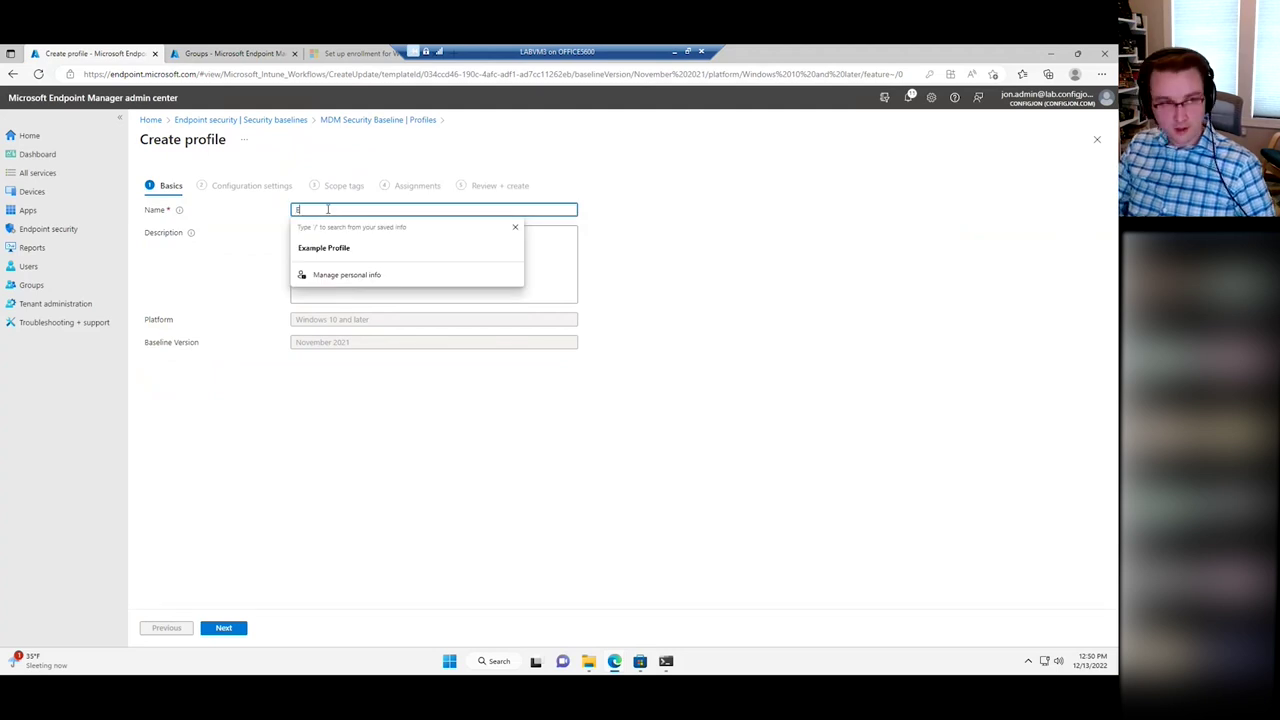
left_click(270, 603)
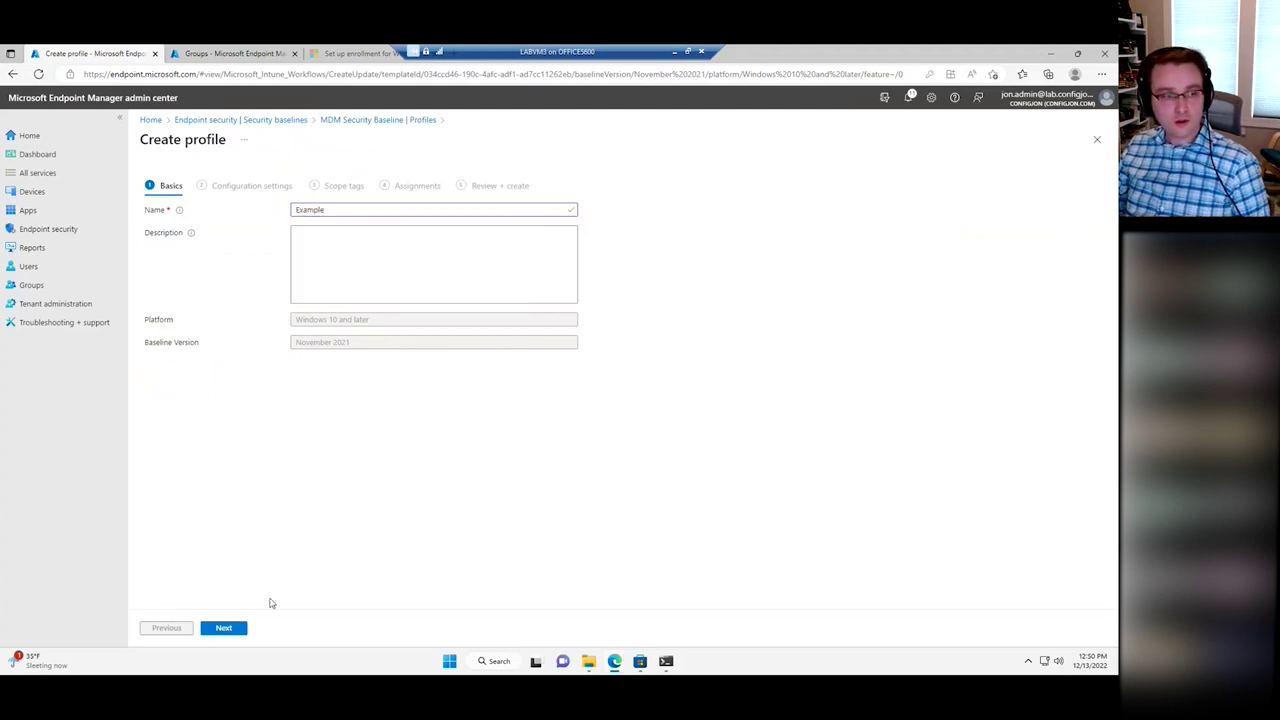
left_click(224, 628)
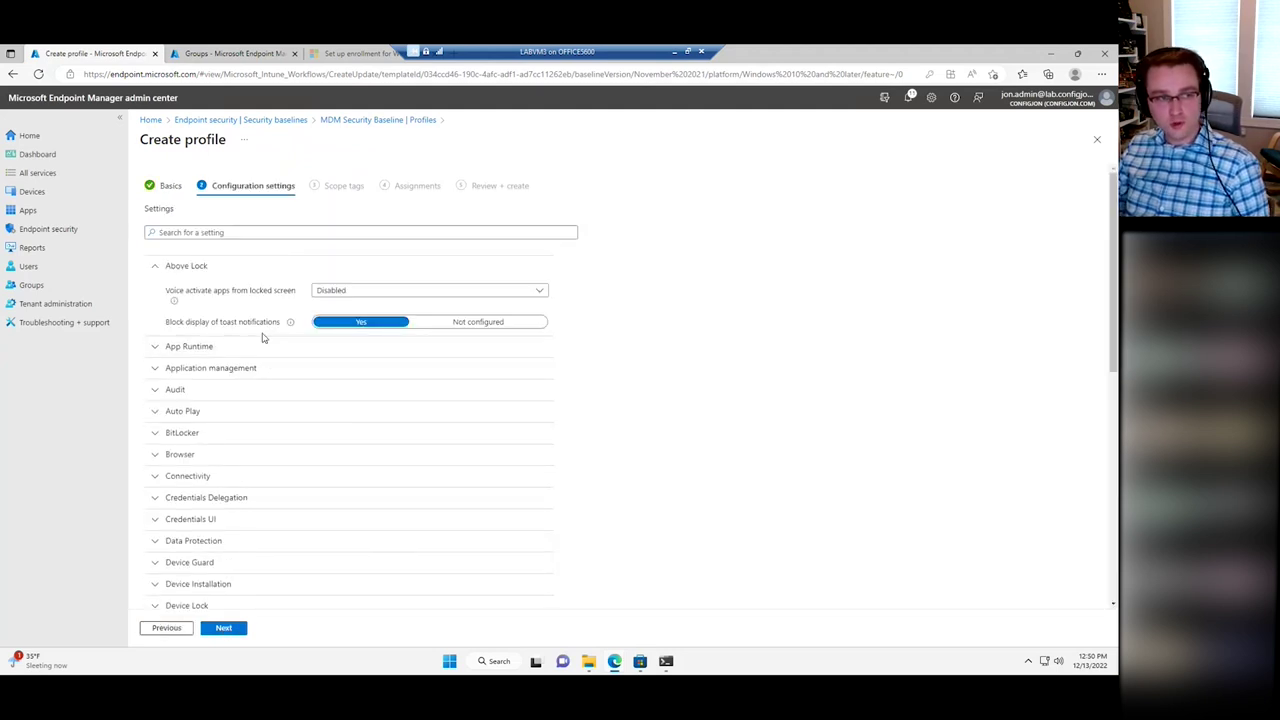
- Expand Device Guard, Credentials UI, Data Protection and Internet Explorer to review their preset values
scroll(233, 336, "down", 2)
scroll(240, 320, "down", 2)
left_click(265, 296)
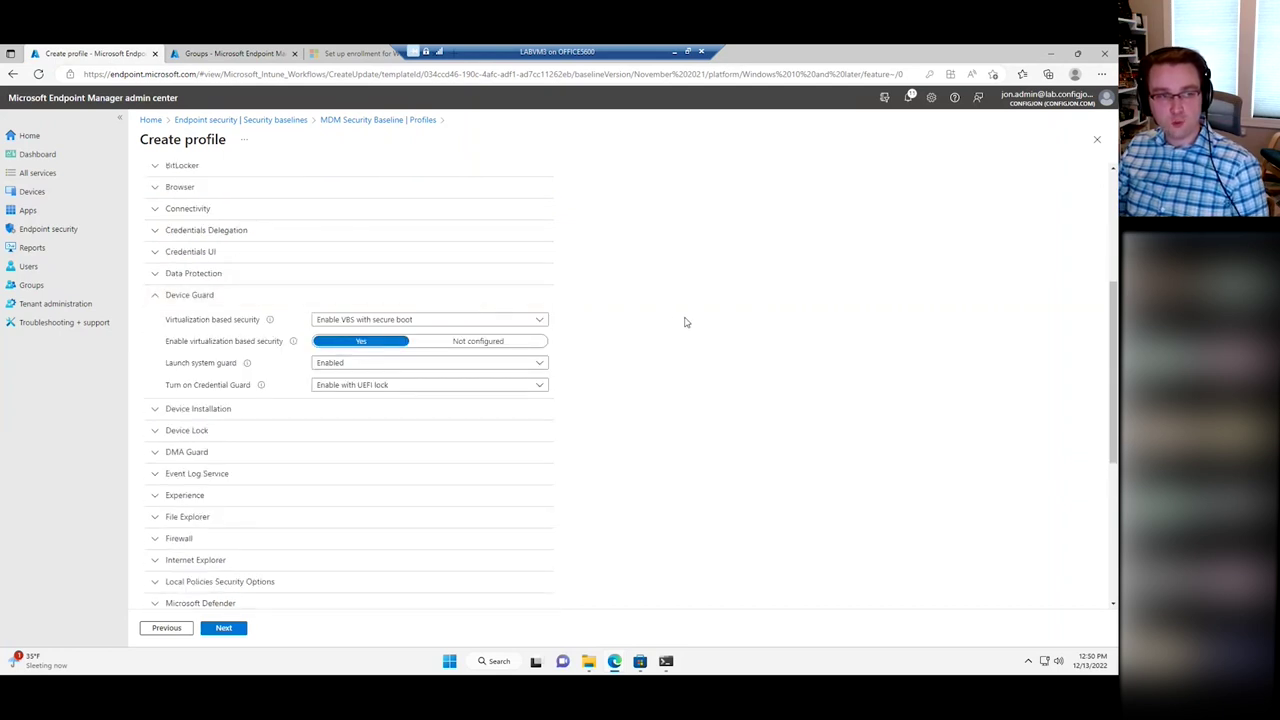
left_click(232, 258)
left_click(211, 308)
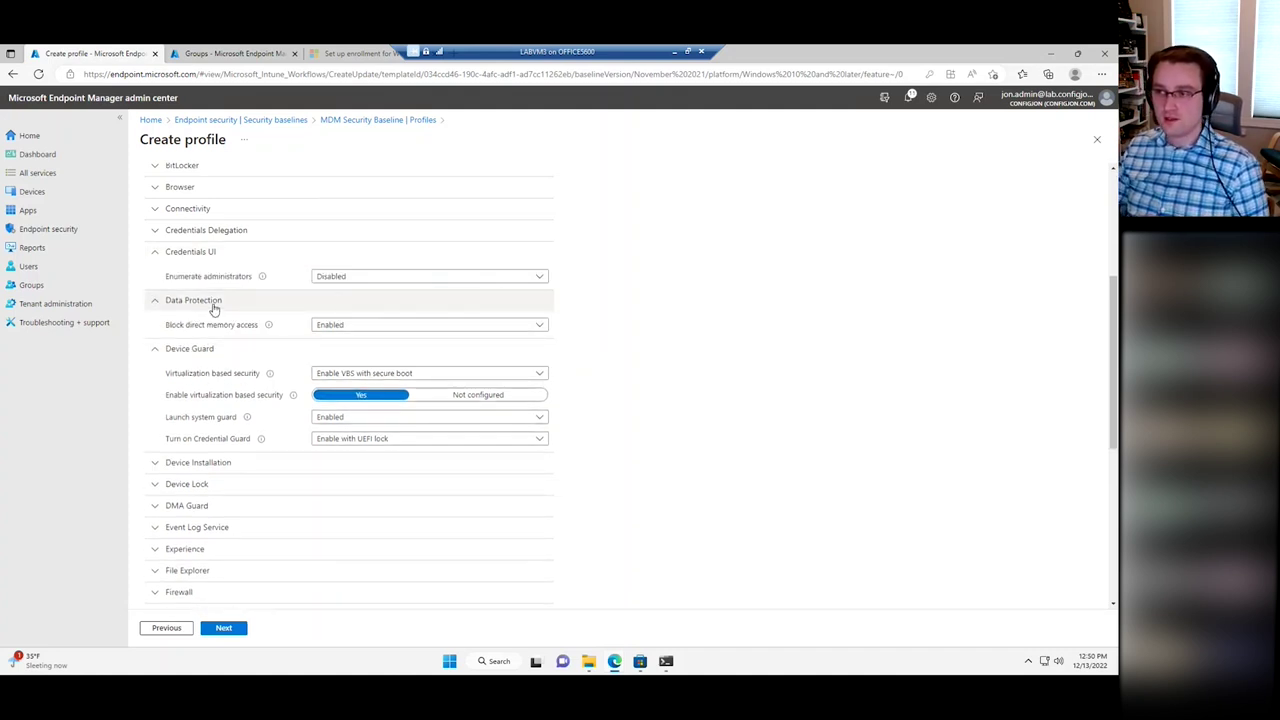
scroll(213, 310, "down", 3)
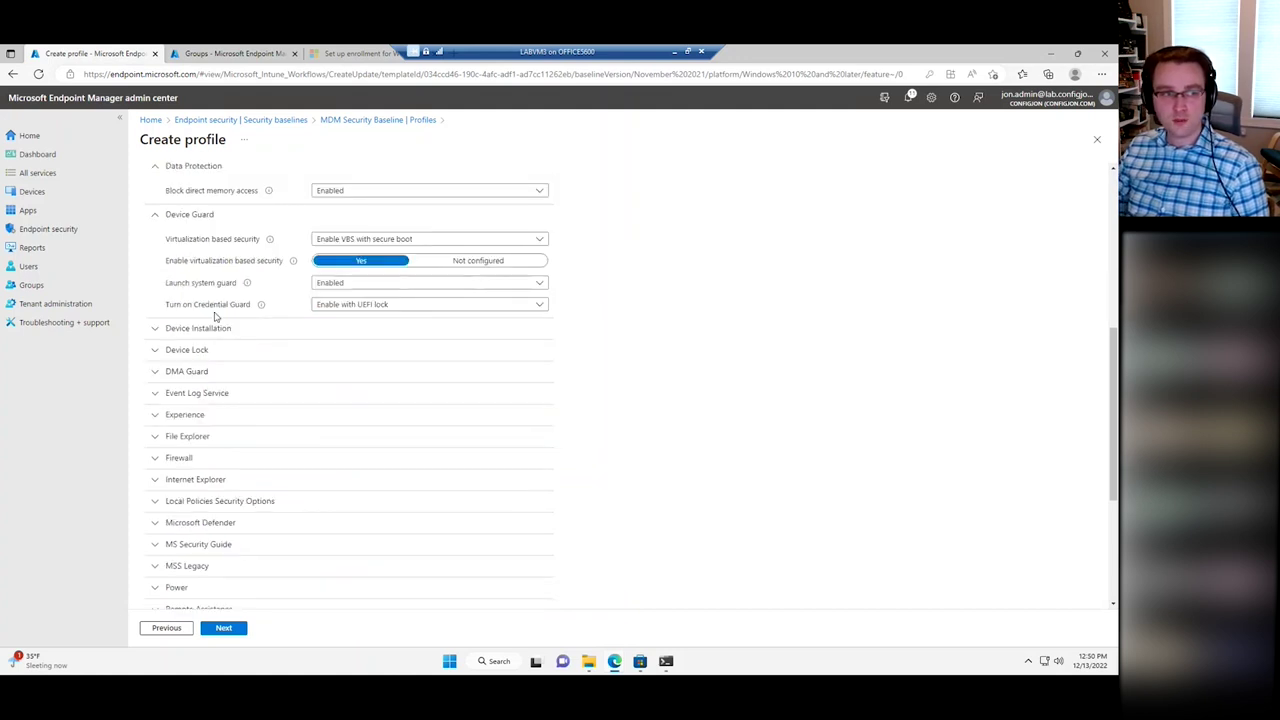
left_click(238, 348)
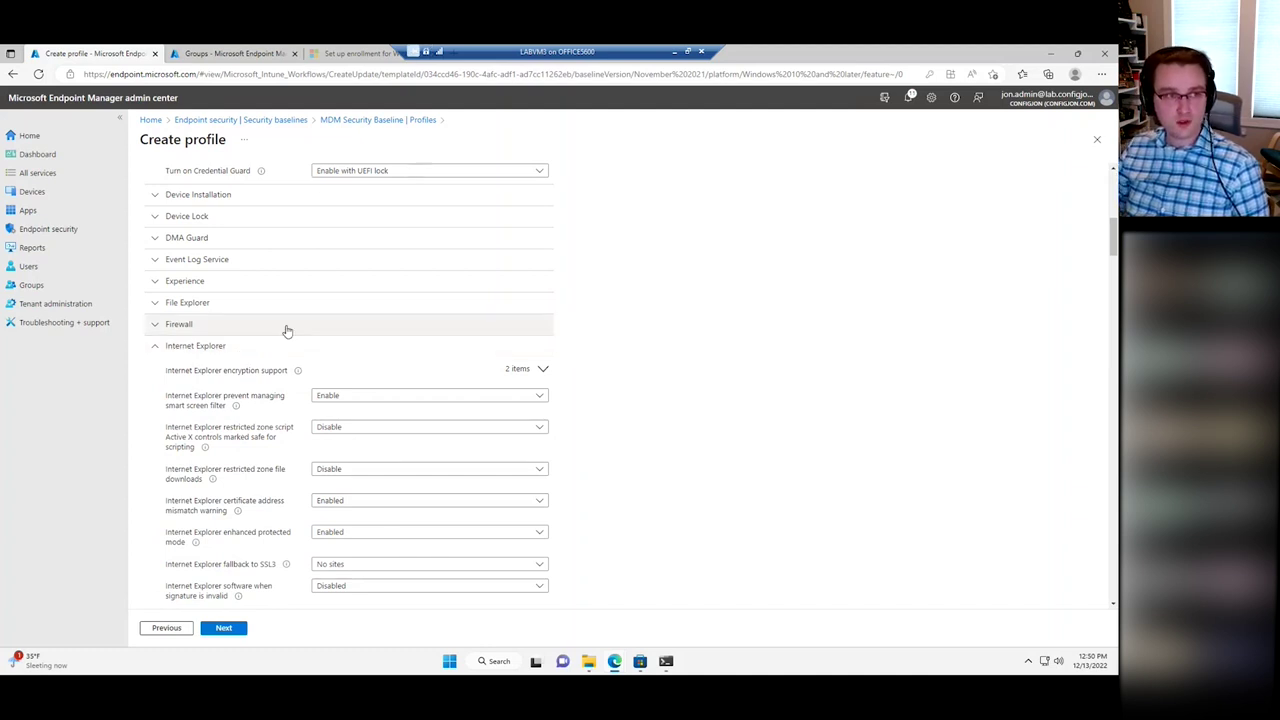
scroll(366, 438, "down", 8)
scroll(366, 438, "up", 10)
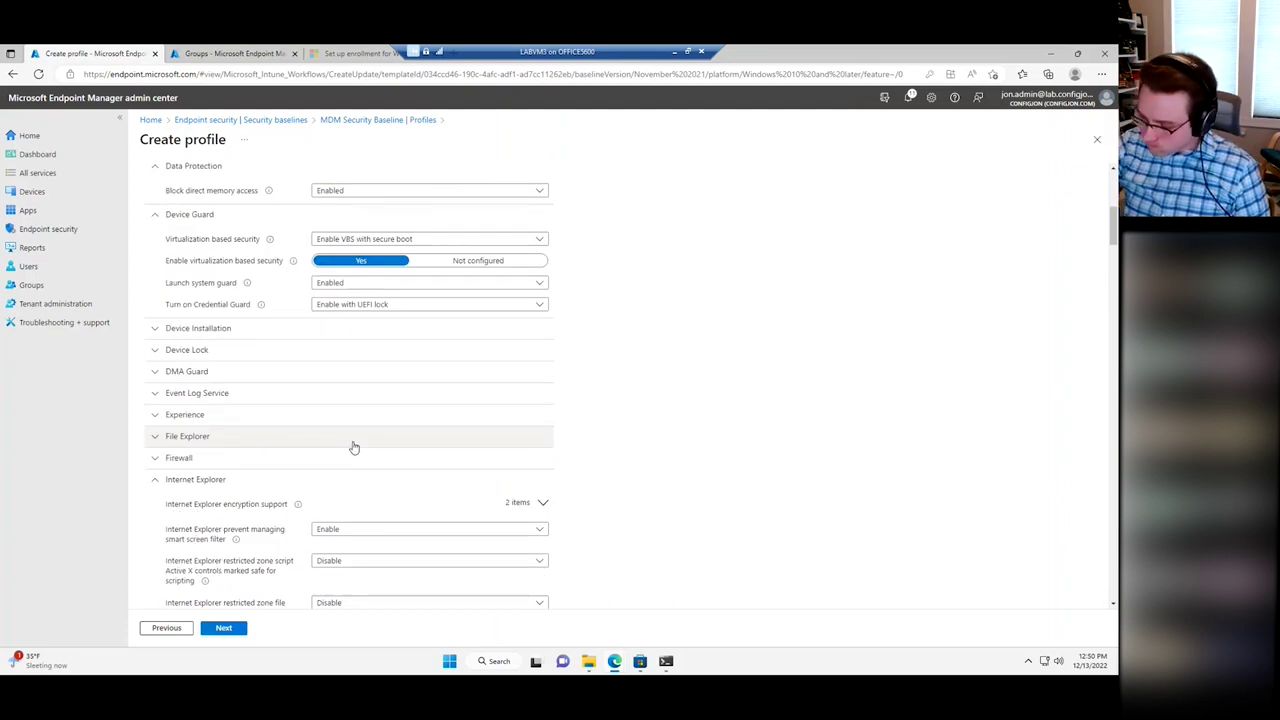
- Leave the unsaved baseline profile and open the Windows configuration profiles list
left_click(40, 192)
left_click(614, 144)
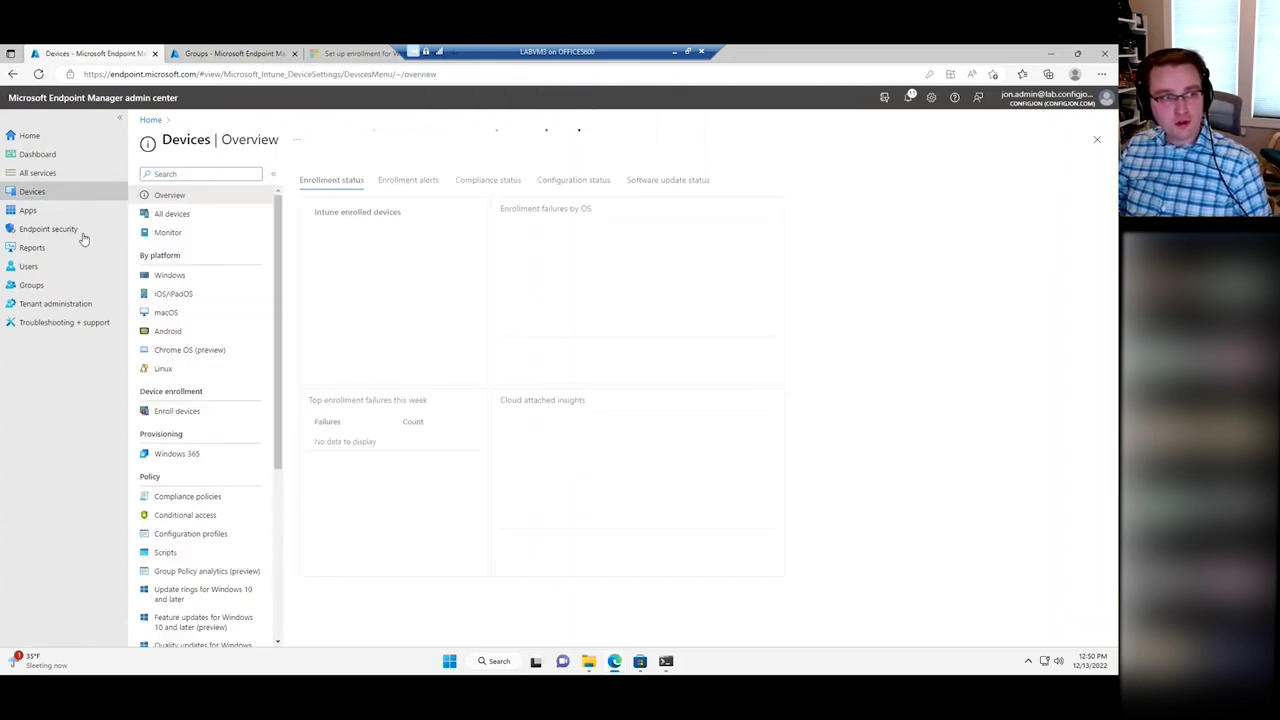
left_click(188, 276)
left_click(244, 281)
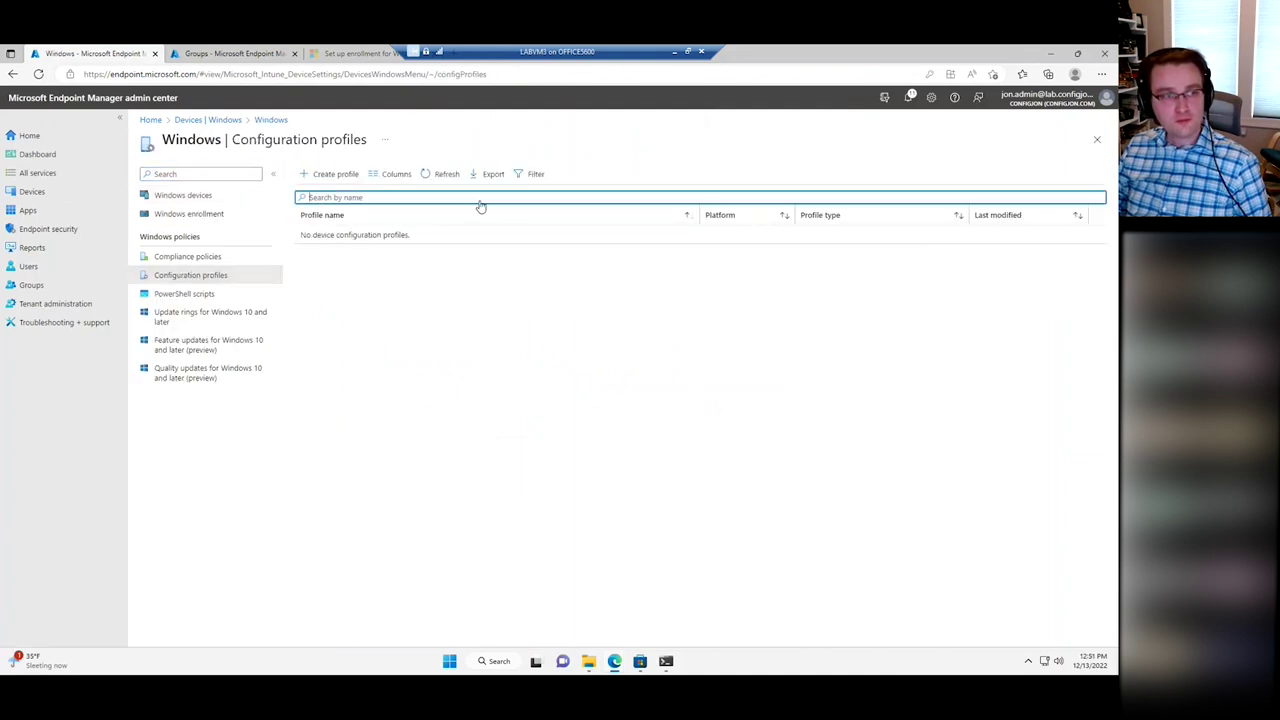
- Create a Windows 10 and later profile using the Settings catalog profile type instead of Templates
left_click(333, 176)
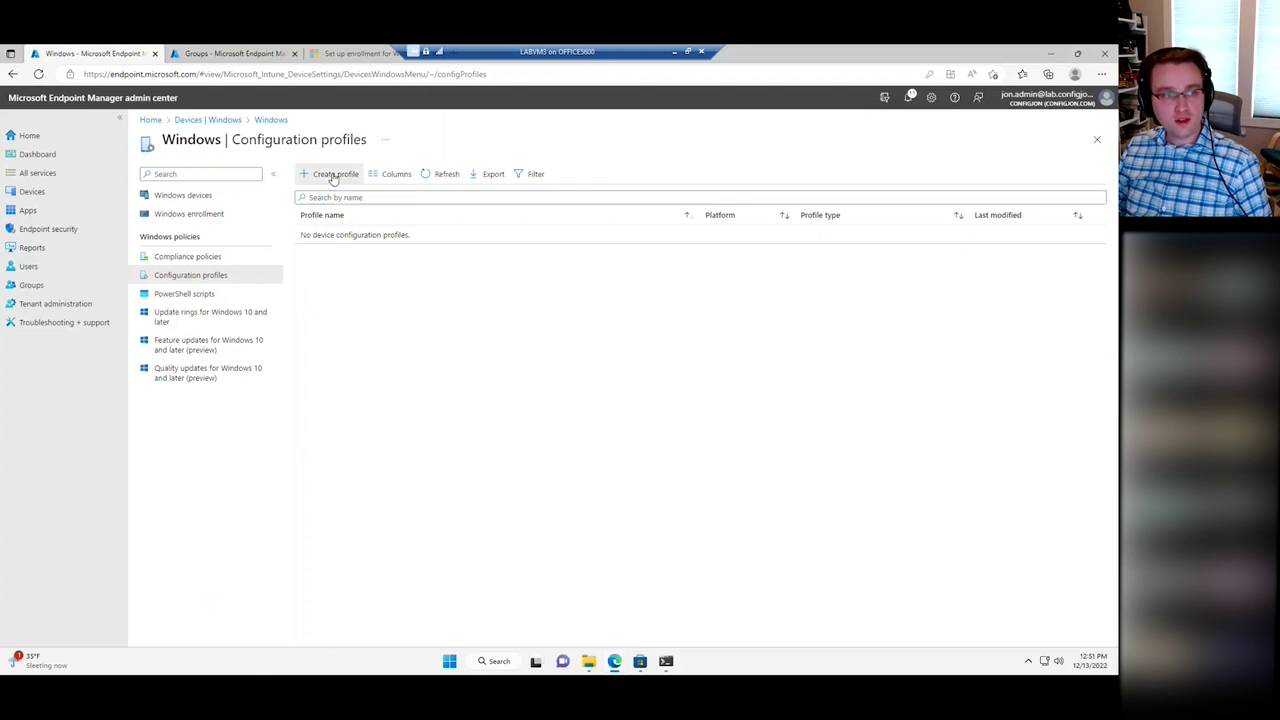
left_click(875, 180)
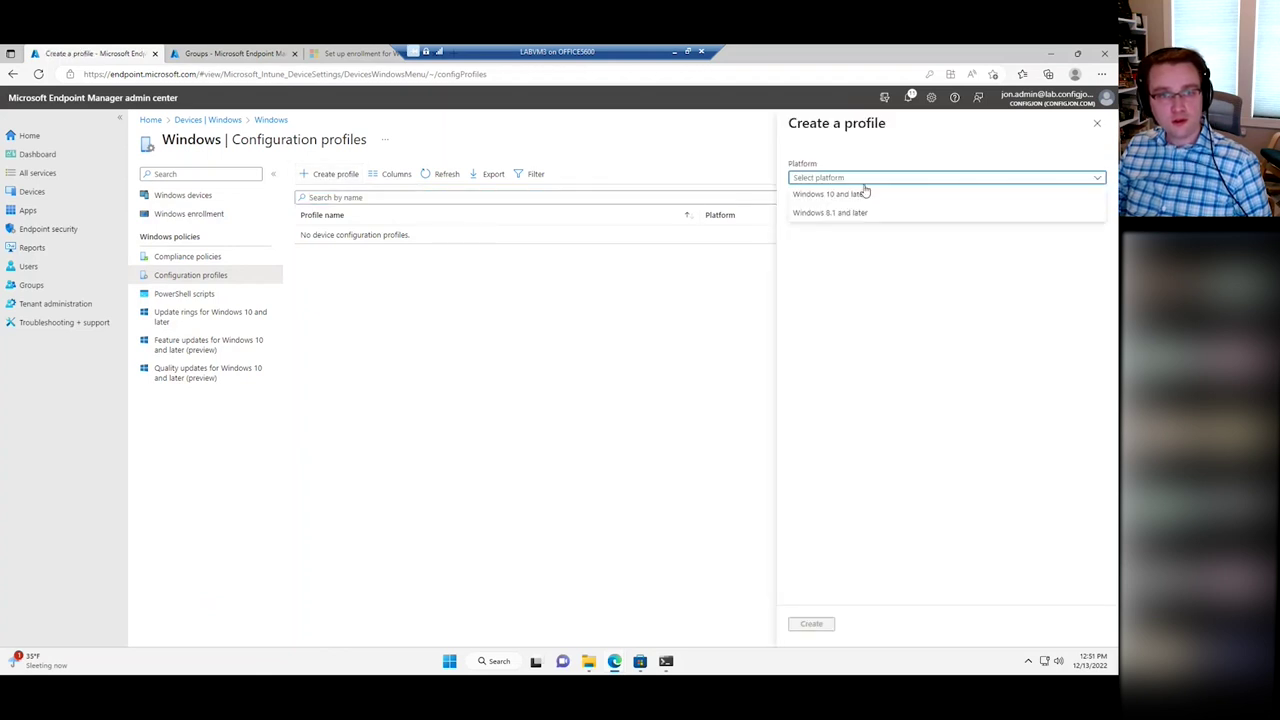
left_click(866, 193)
left_click(852, 214)
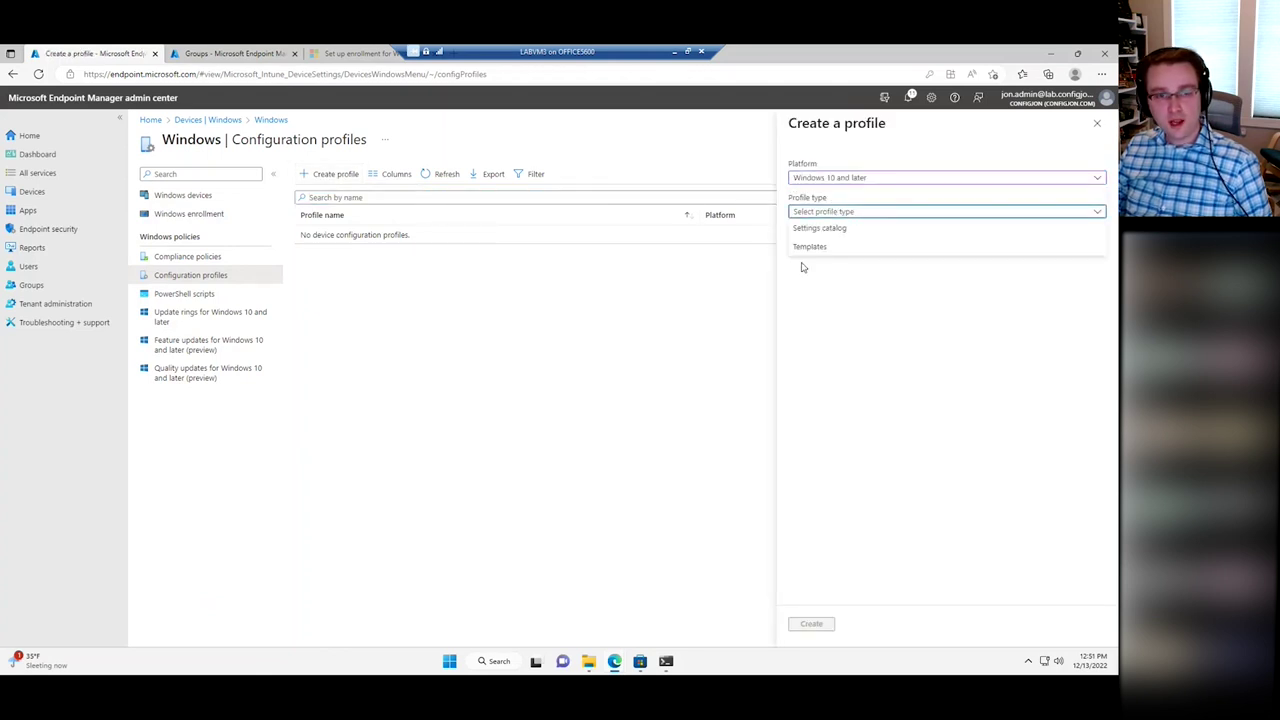
left_click(826, 246)
scroll(860, 500, "down", 3)
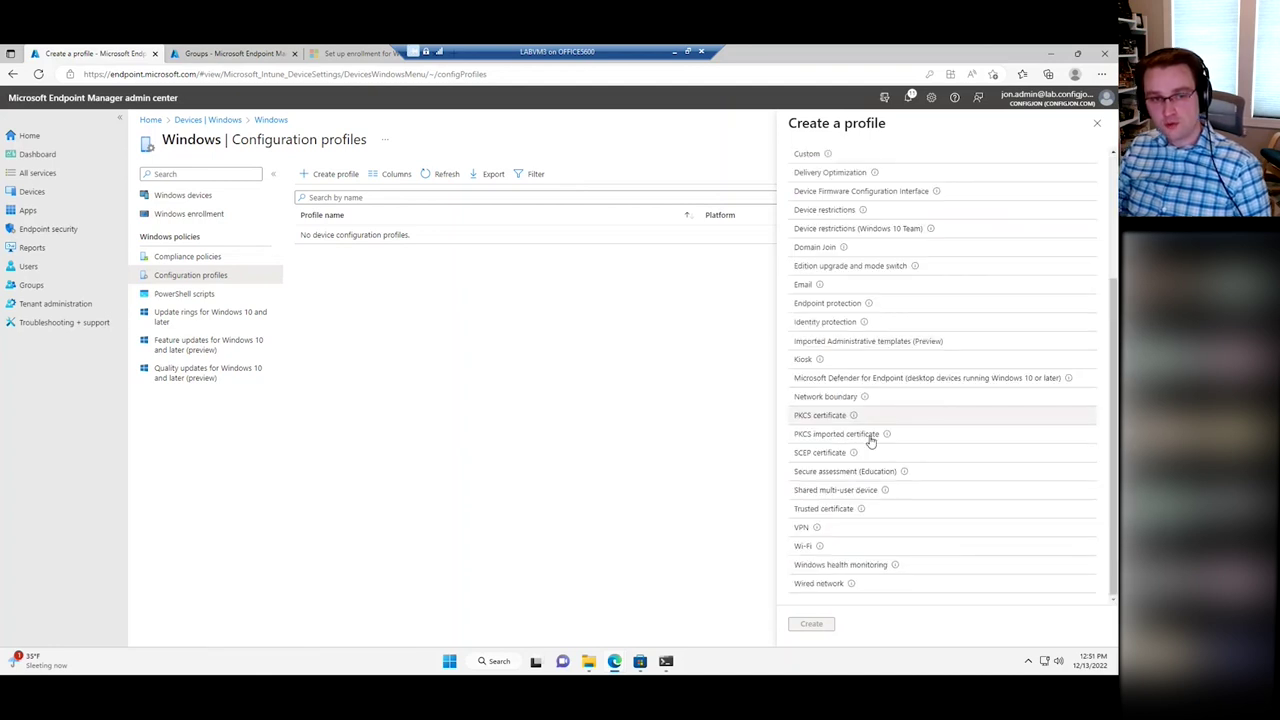
scroll(880, 330, "up", 3)
scroll(880, 360, "down", 2)
scroll(900, 420, "up", 2)
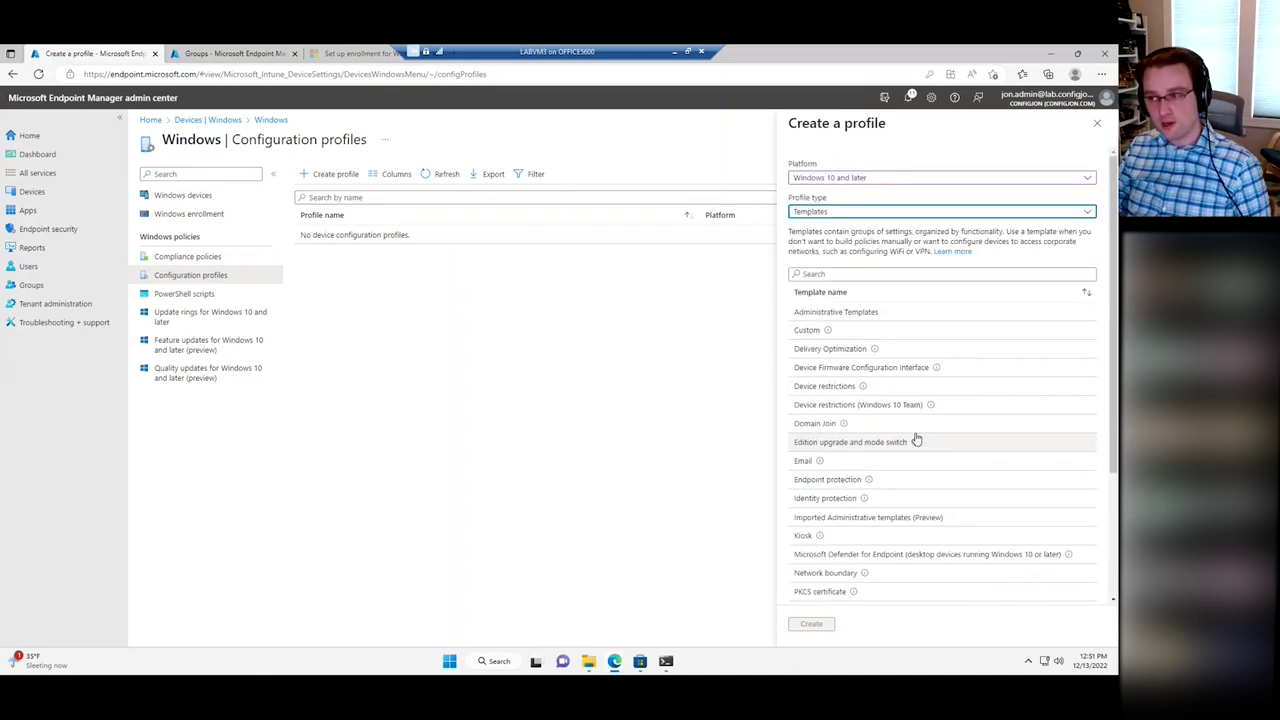
left_click(834, 216)
left_click(842, 231)
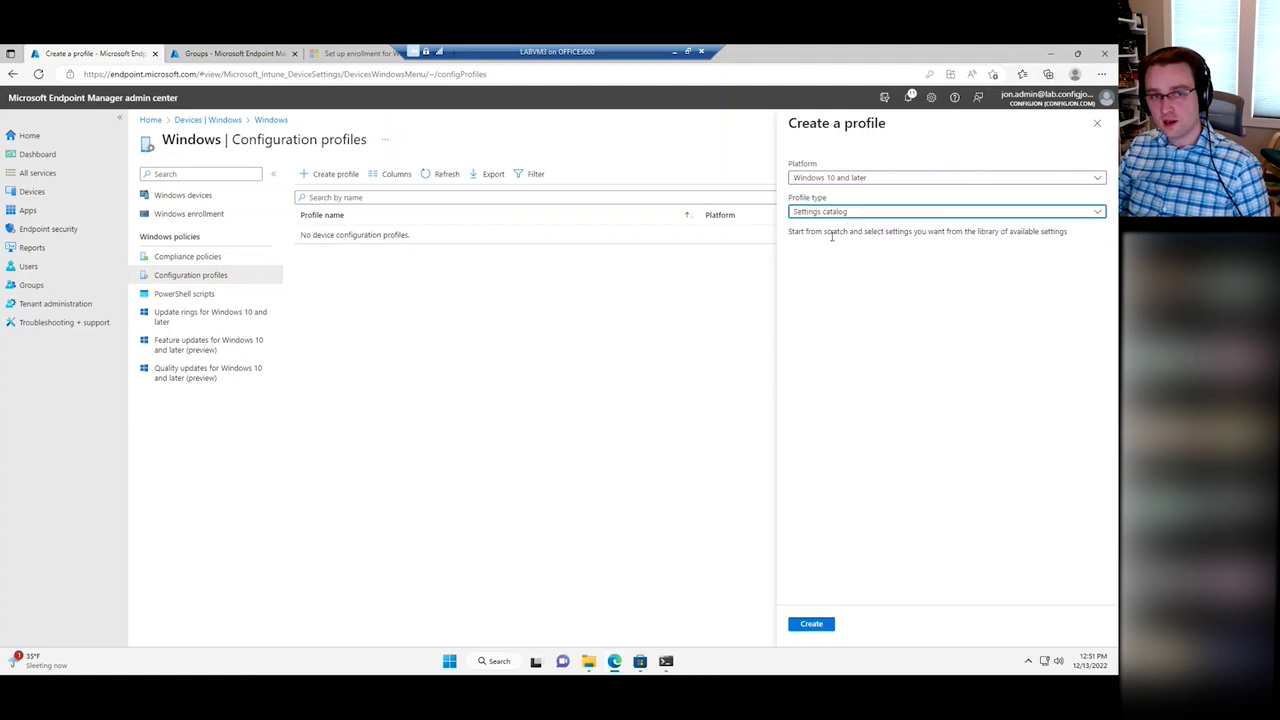
left_click(811, 624)
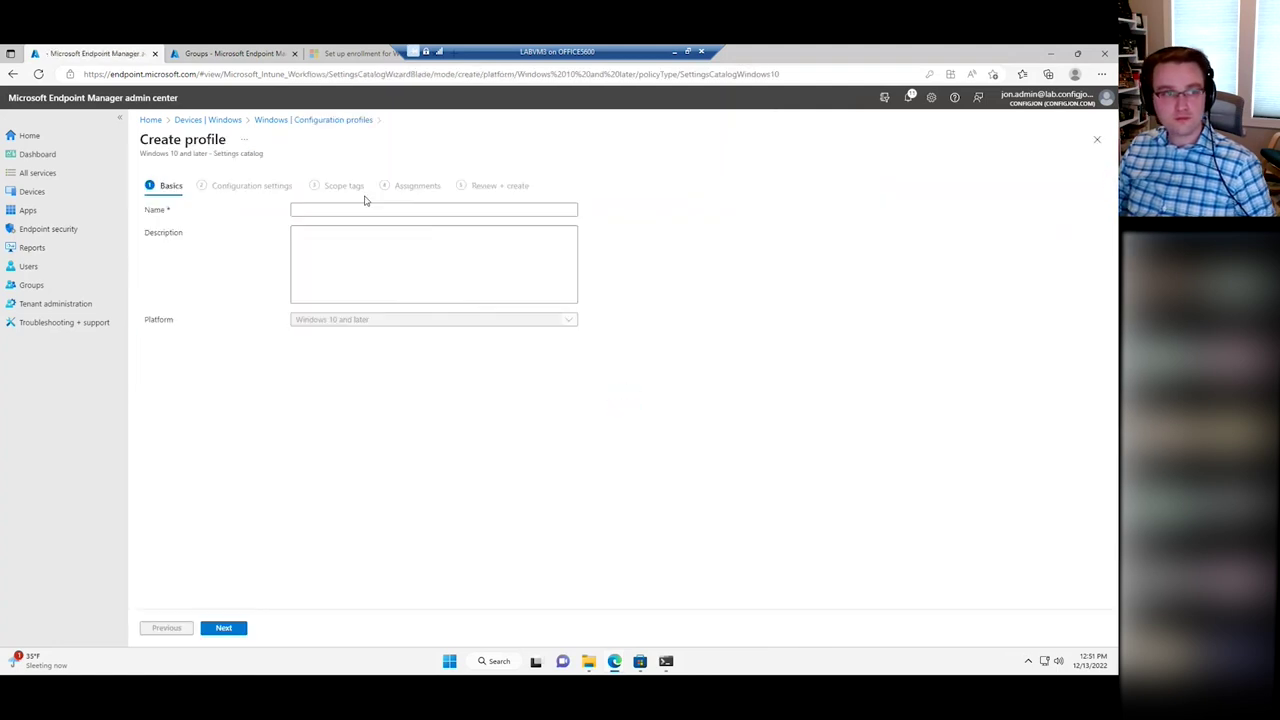
- Name the profile 'Example' and open the settings picker on the configuration settings step
left_click(340, 208)
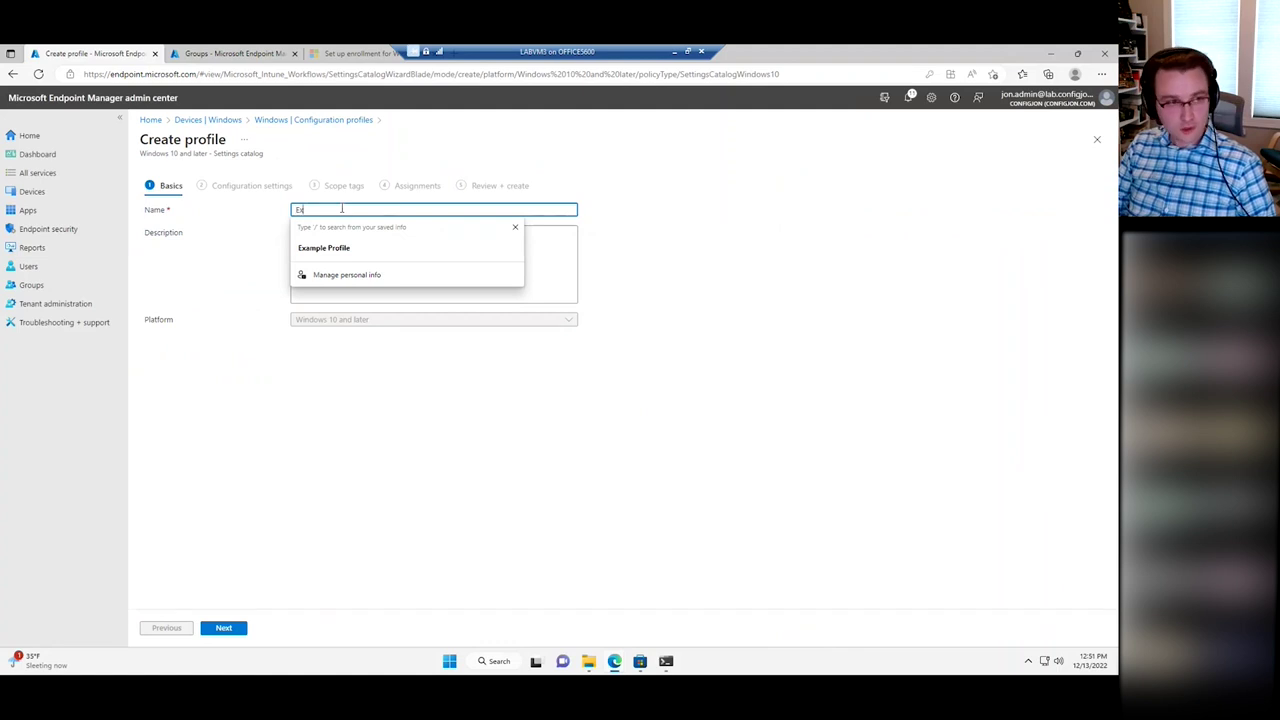
type("Example")
left_click(366, 418)
left_click(224, 627)
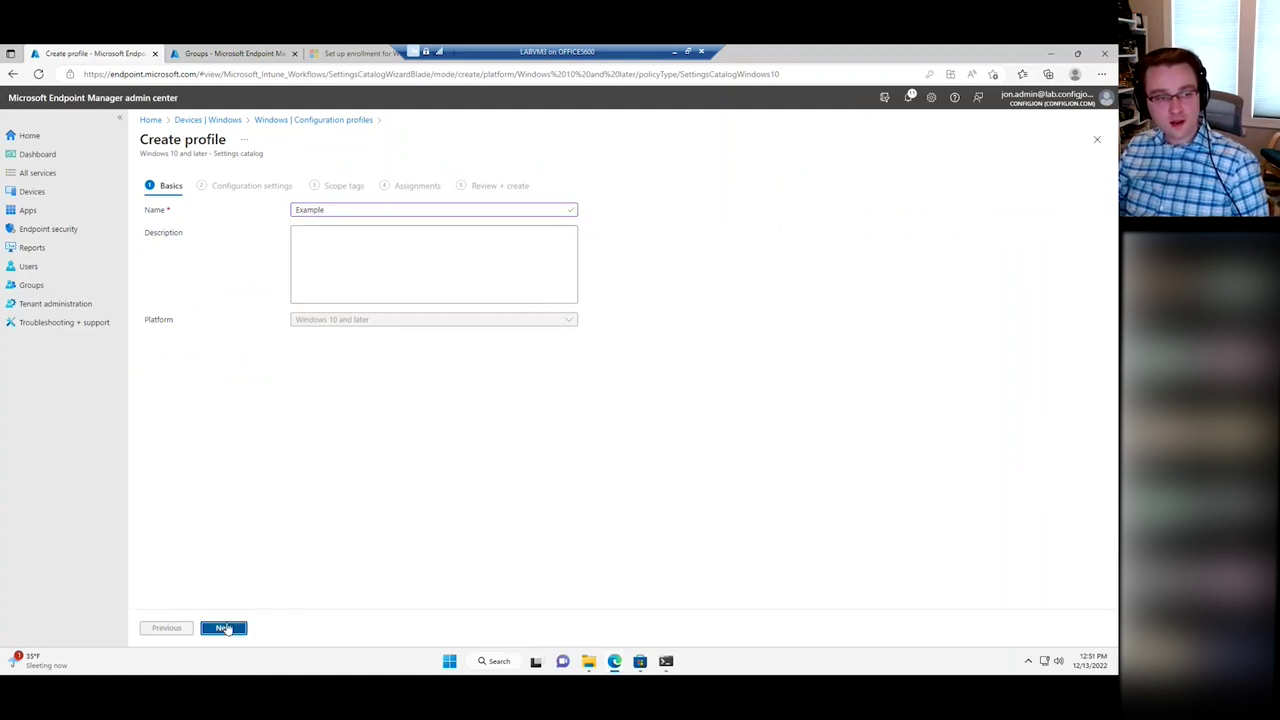
left_click(170, 347)
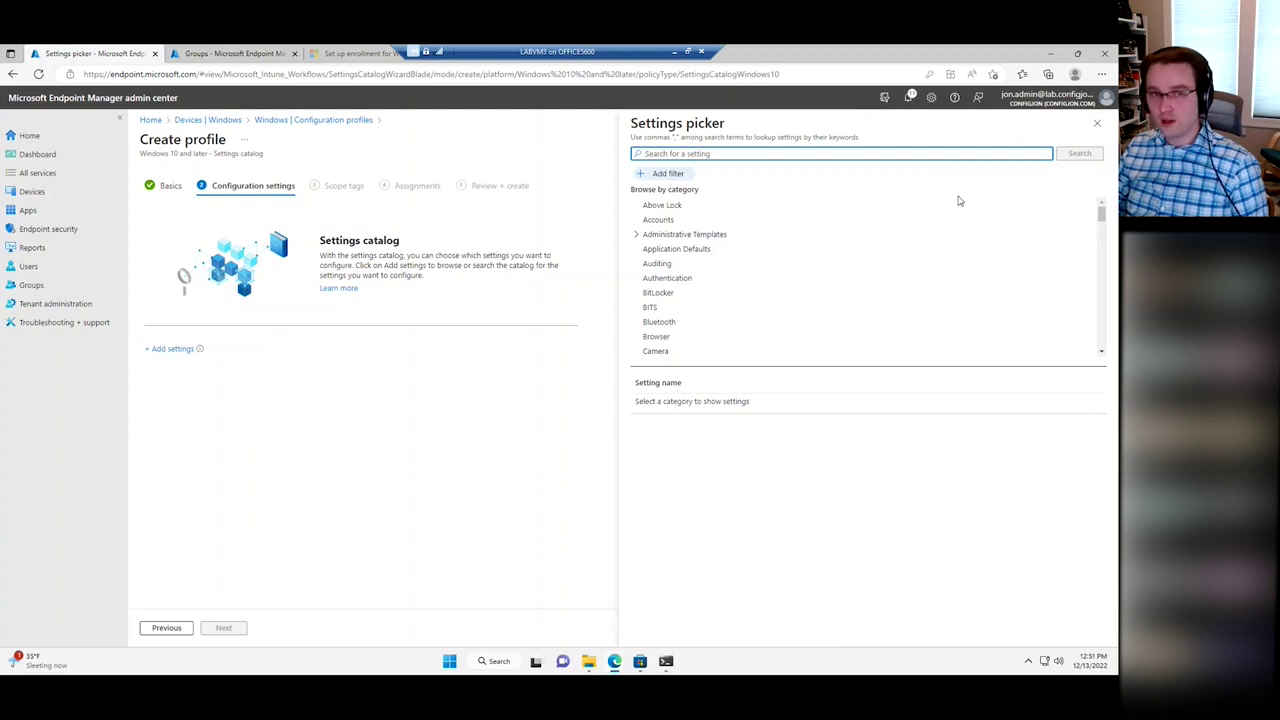
- Browse the catalog to Microsoft Office 2016 (Machine) and list its 25 Updates settings
scroll(688, 245, "down", 5)
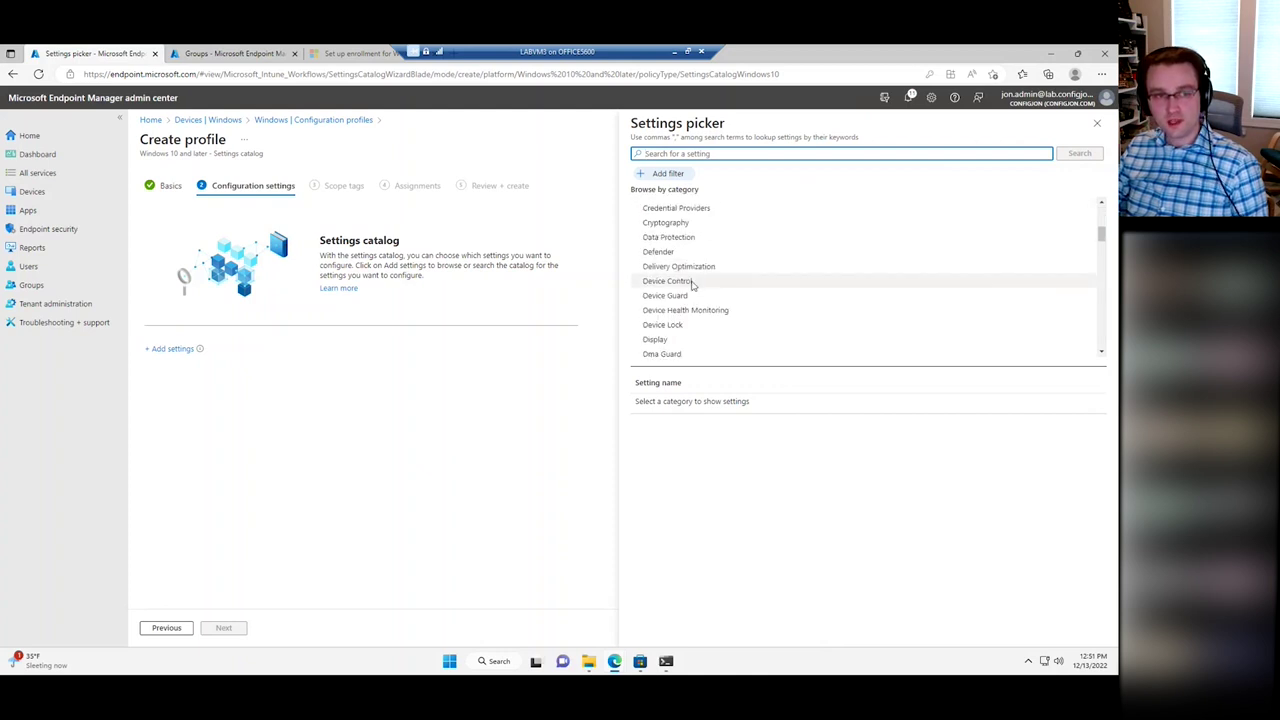
scroll(692, 285, "up", 5)
left_click(705, 236)
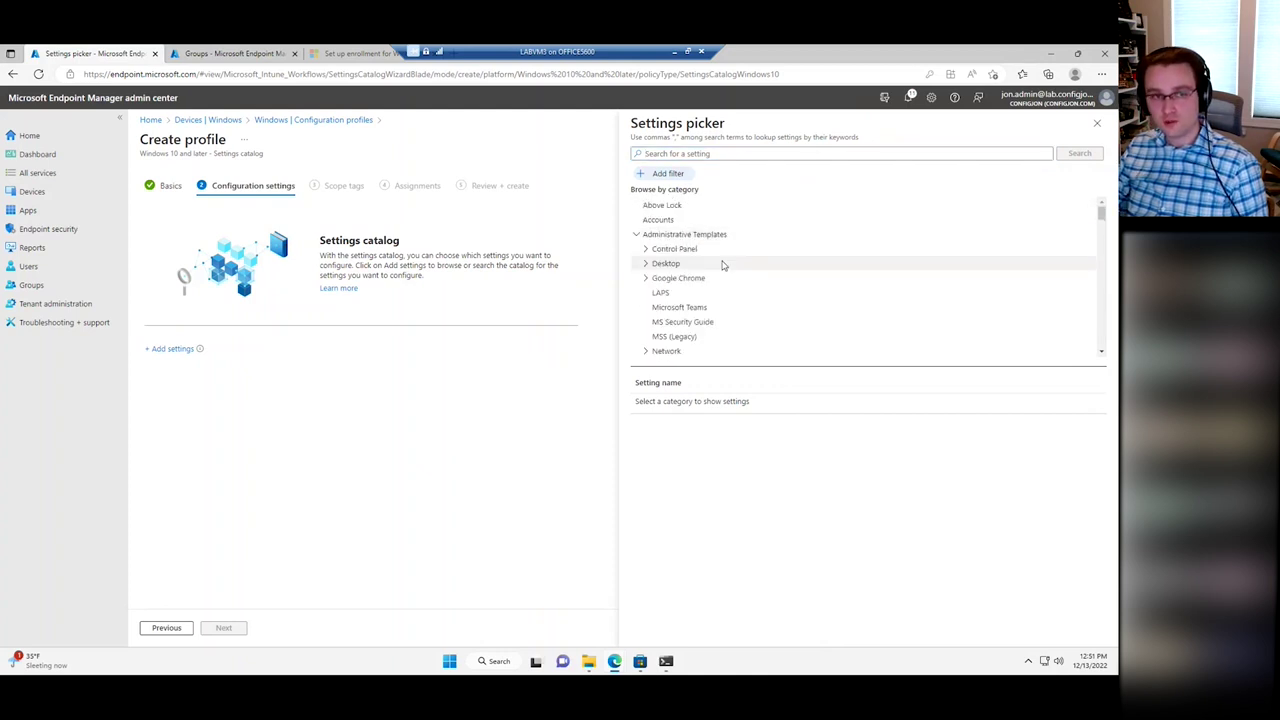
left_click(638, 236)
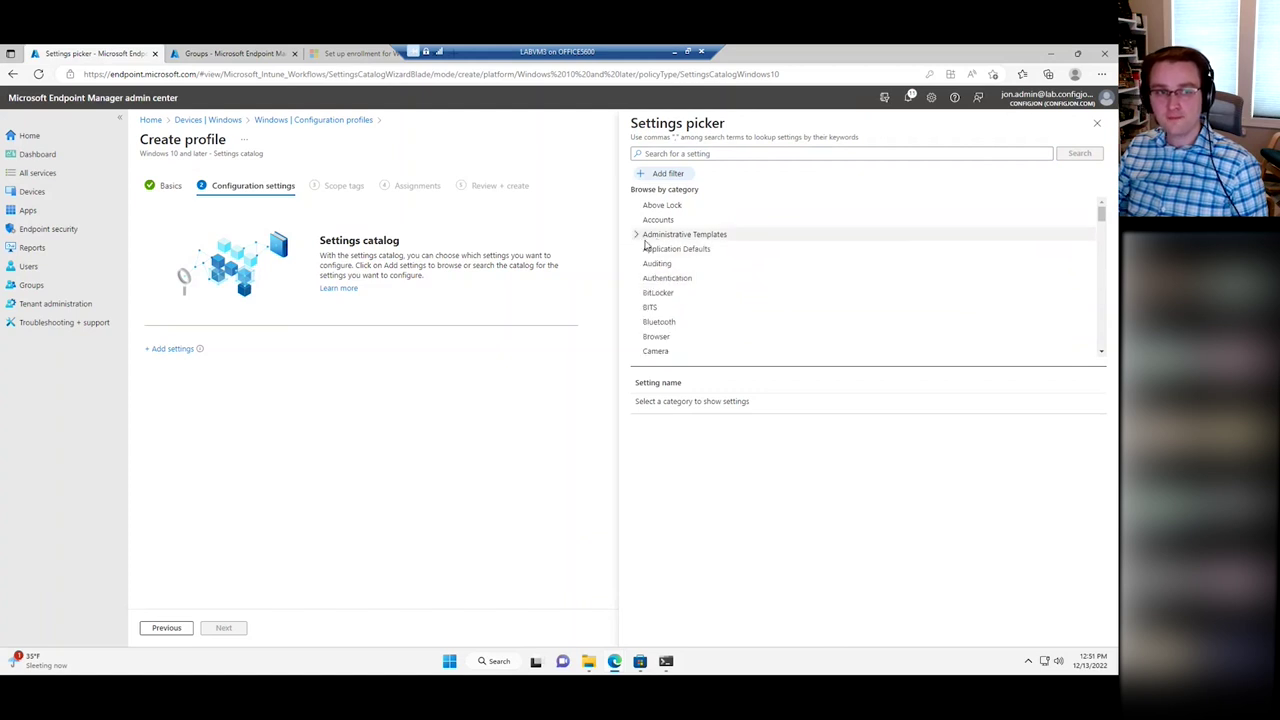
scroll(800, 308, "down", 9)
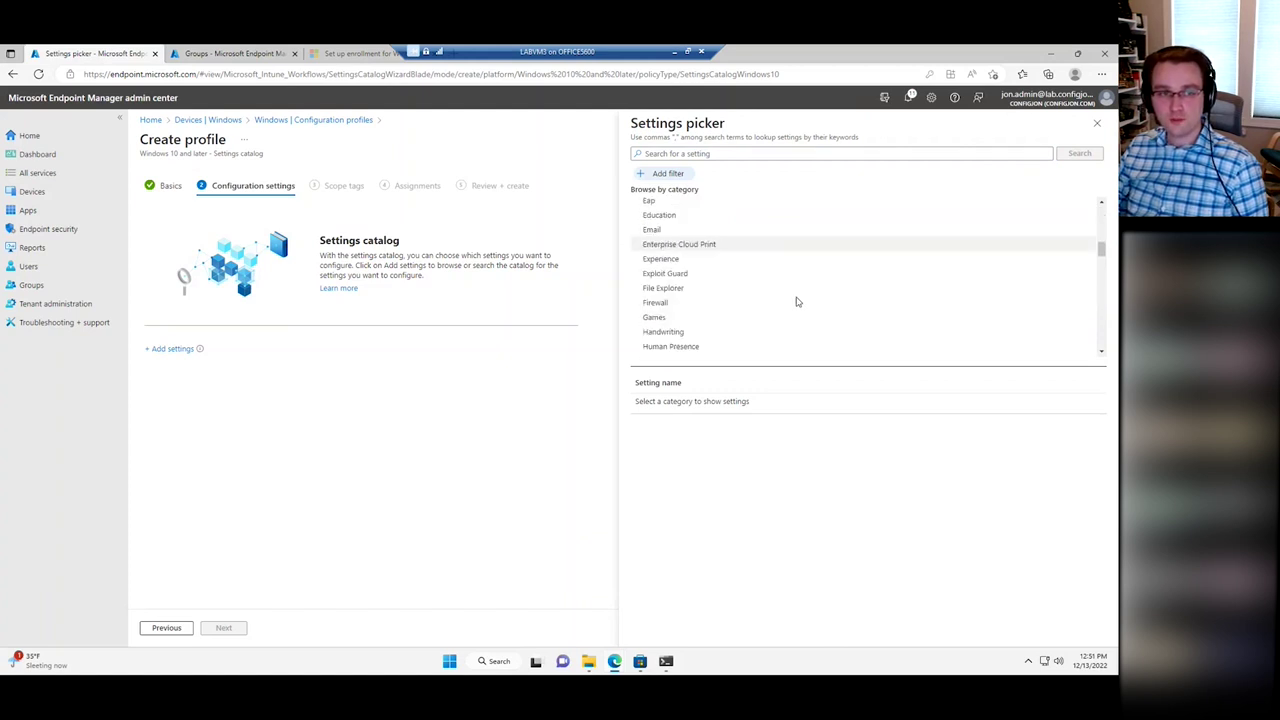
scroll(797, 301, "down", 6)
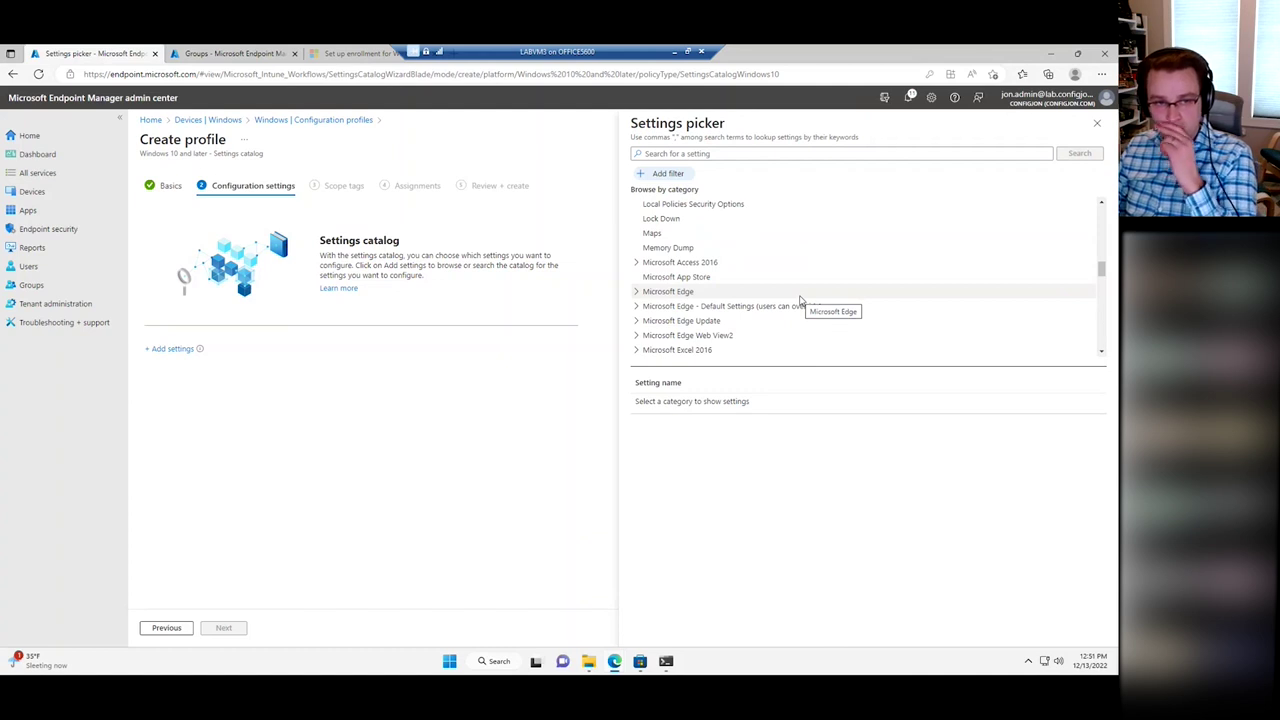
scroll(805, 300, "down", 2)
left_click(690, 297)
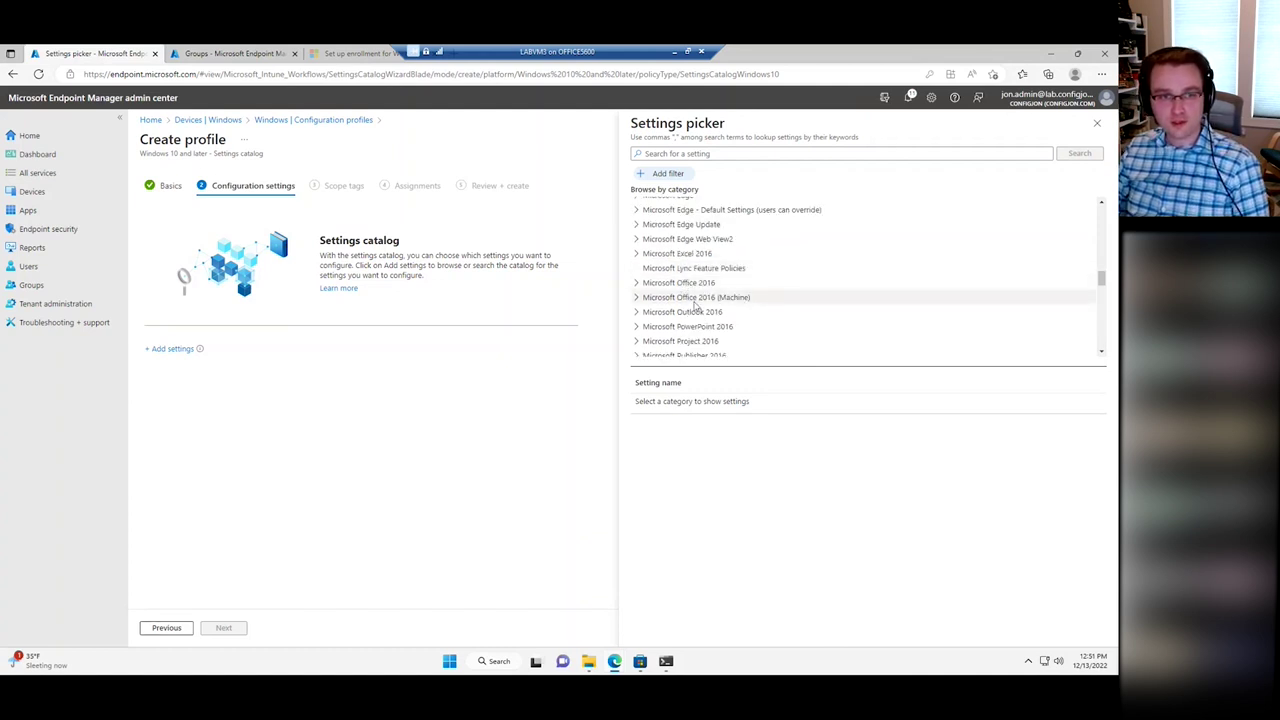
left_click(637, 298)
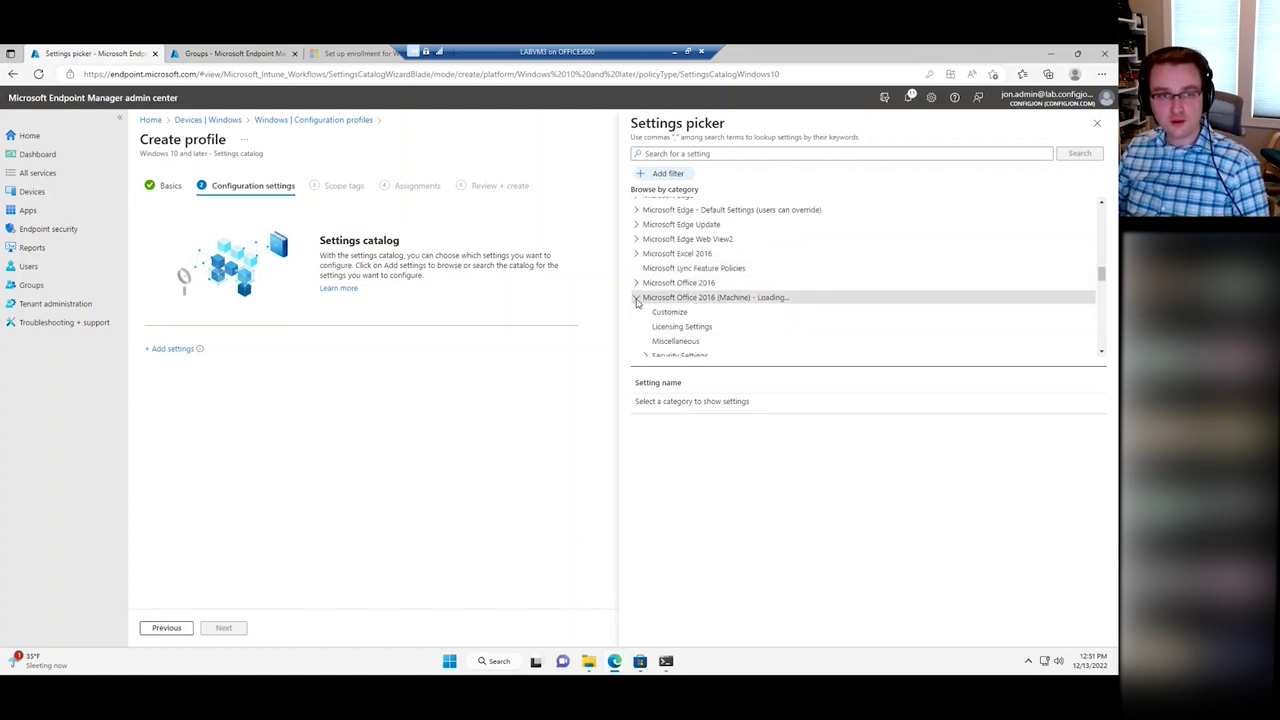
scroll(720, 290, "down", 2)
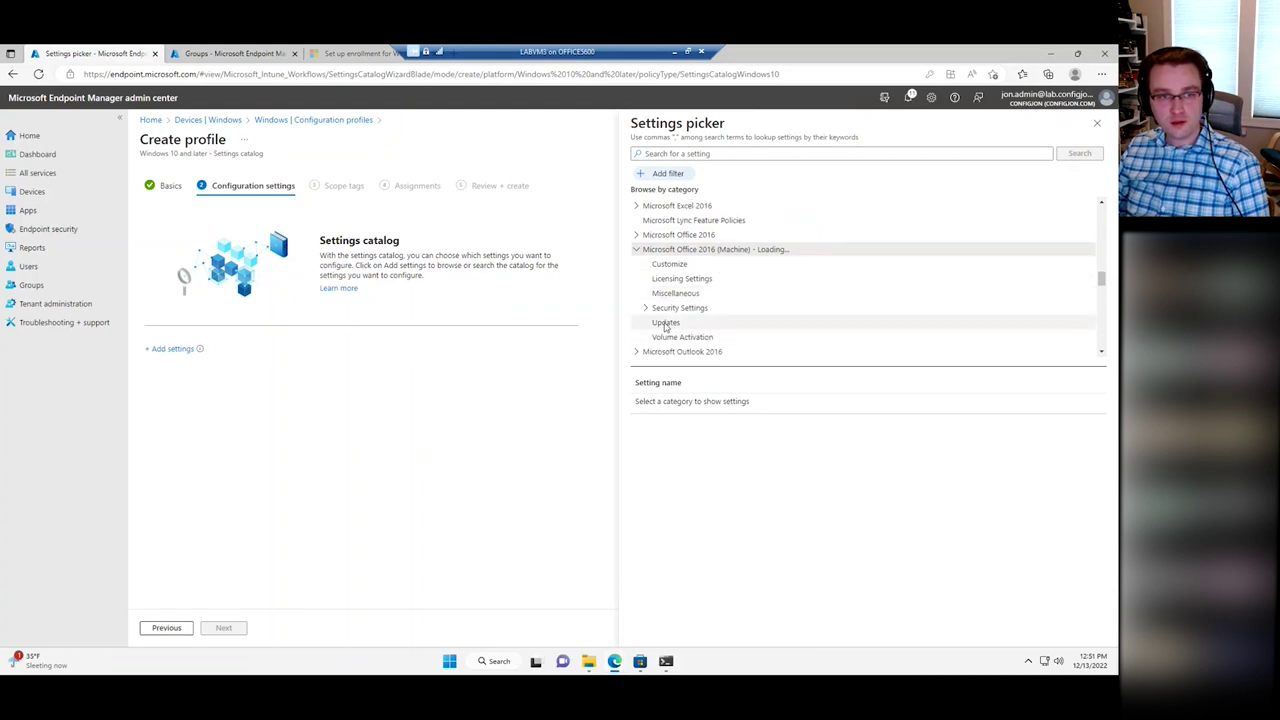
left_click(666, 323)
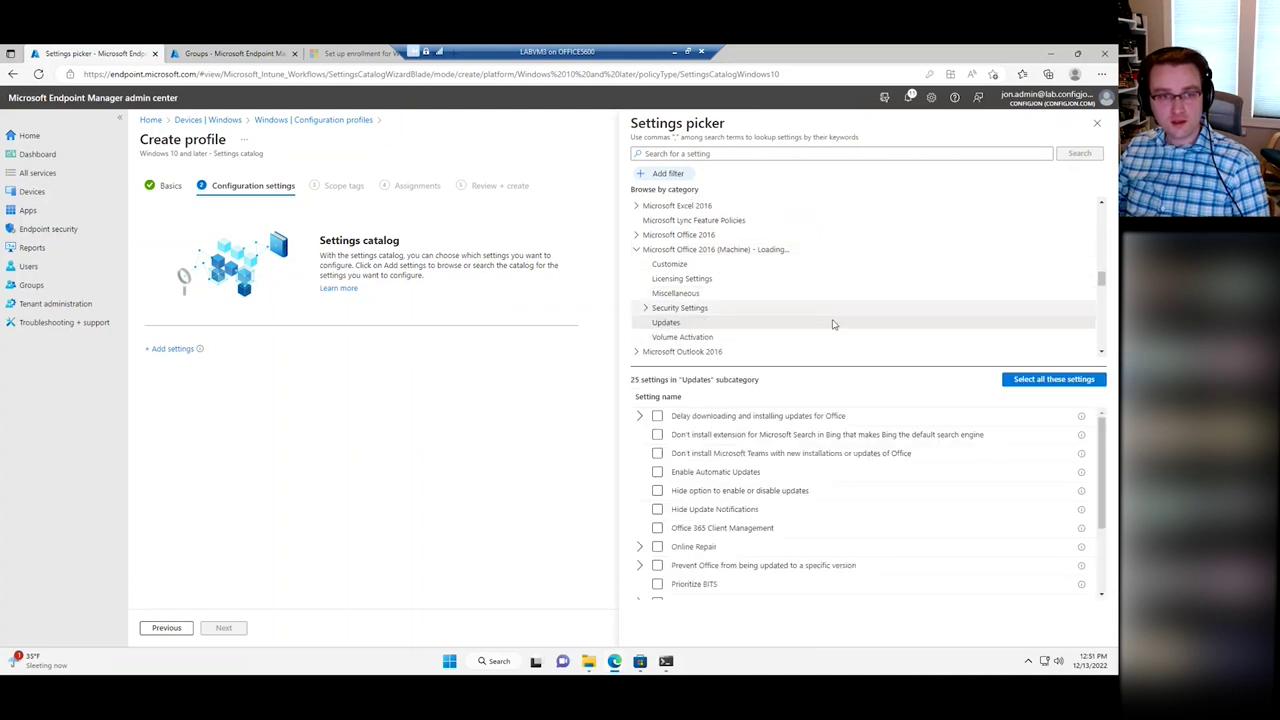
left_click(684, 337)
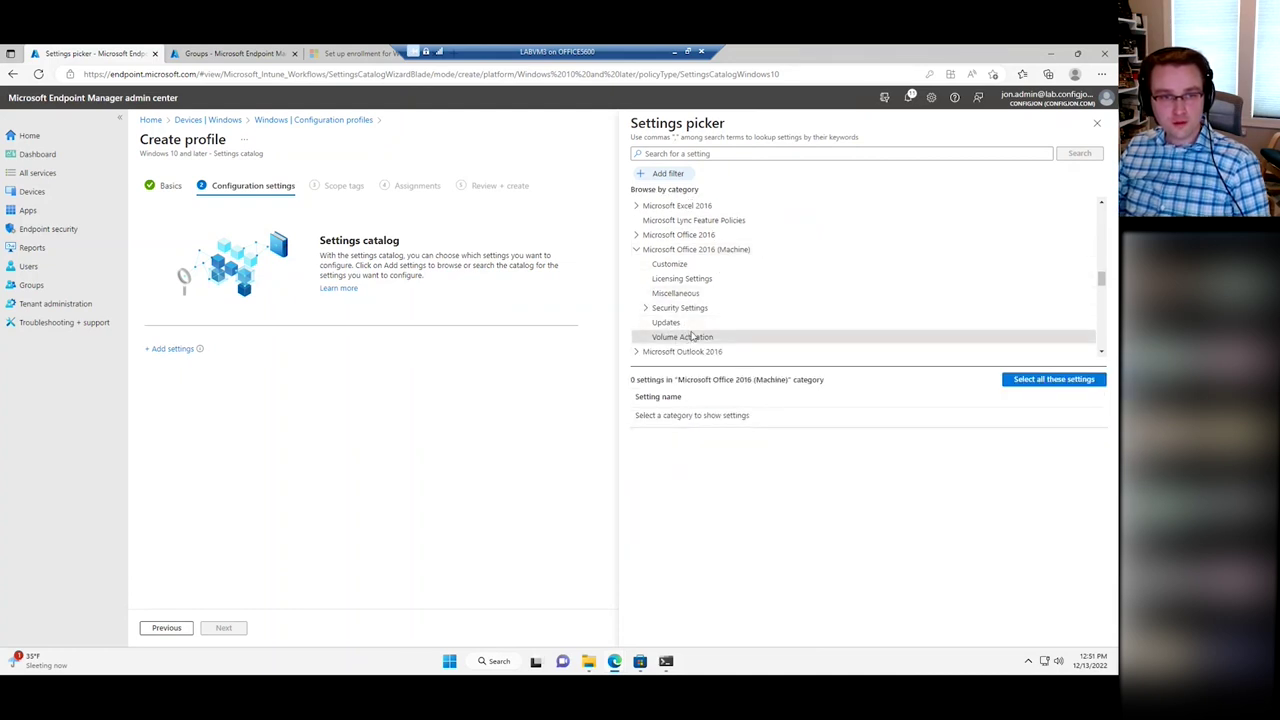
left_click(676, 324)
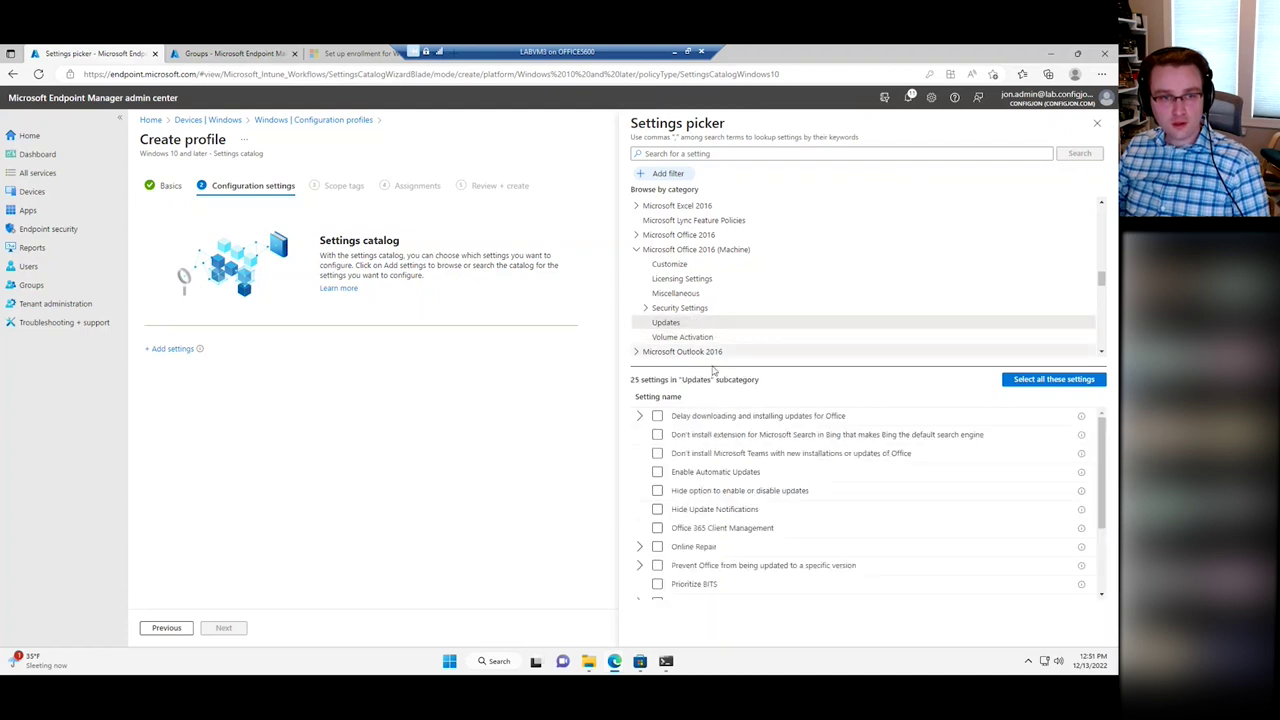
- Add Enable Automatic Updates and Update Channel, both enabled, with Monthly Enterprise Channel as the channel
left_click(657, 472)
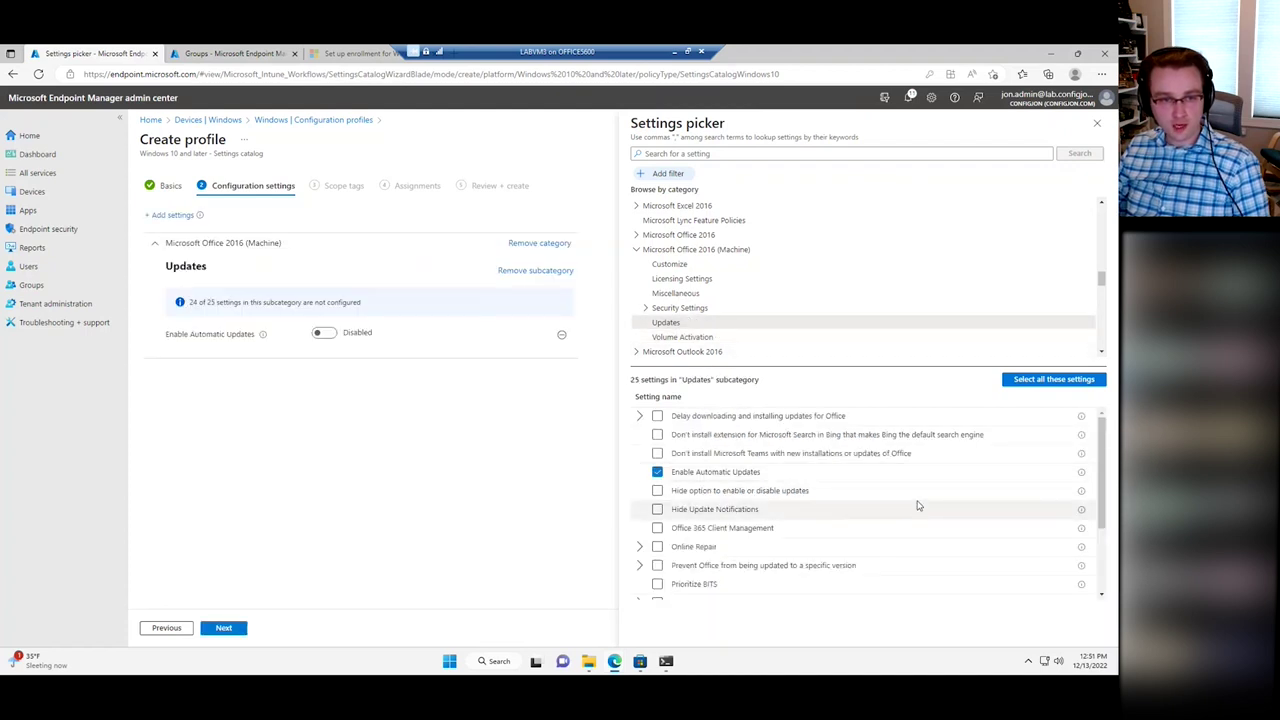
scroll(895, 502, "down", 2)
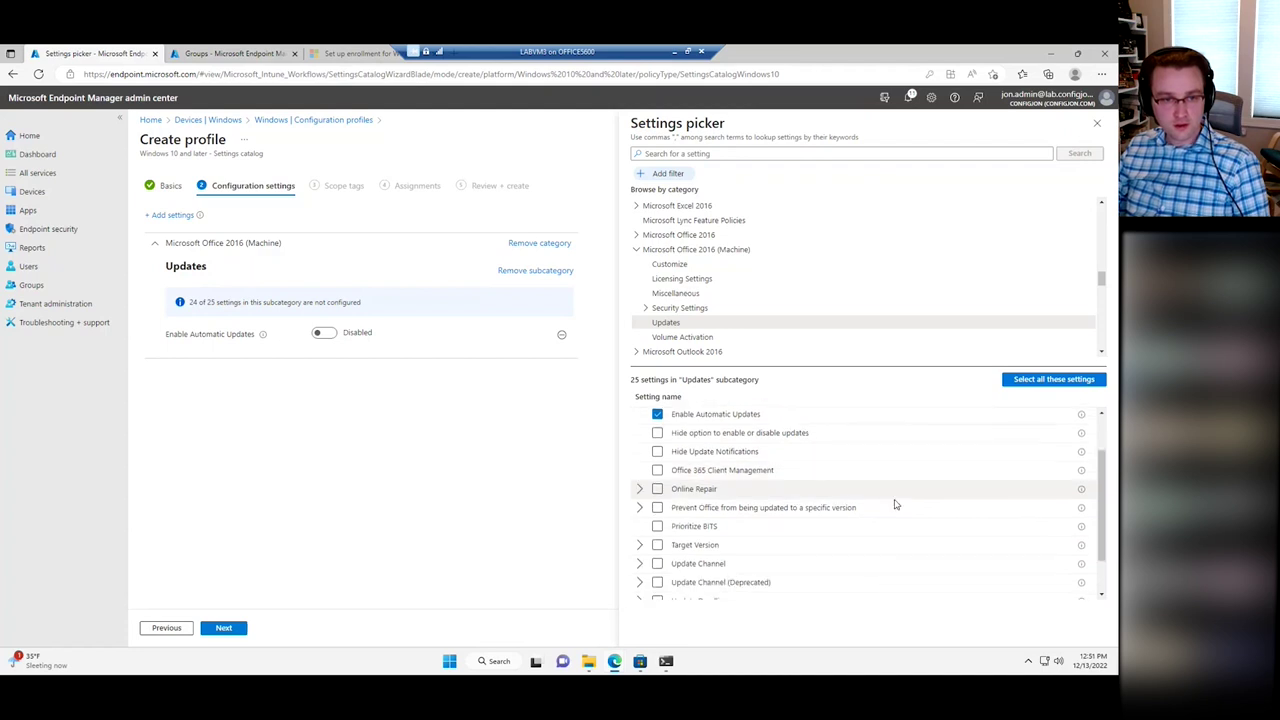
left_click(657, 514)
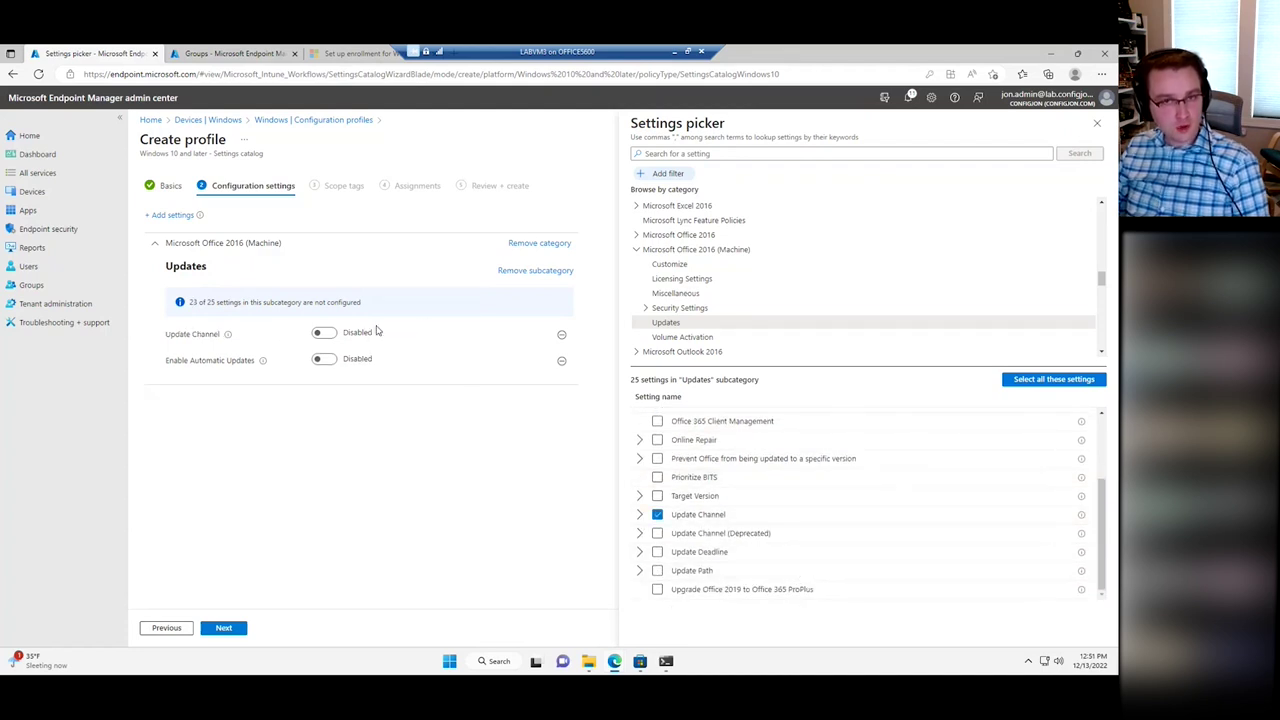
left_click(1097, 123)
left_click(325, 333)
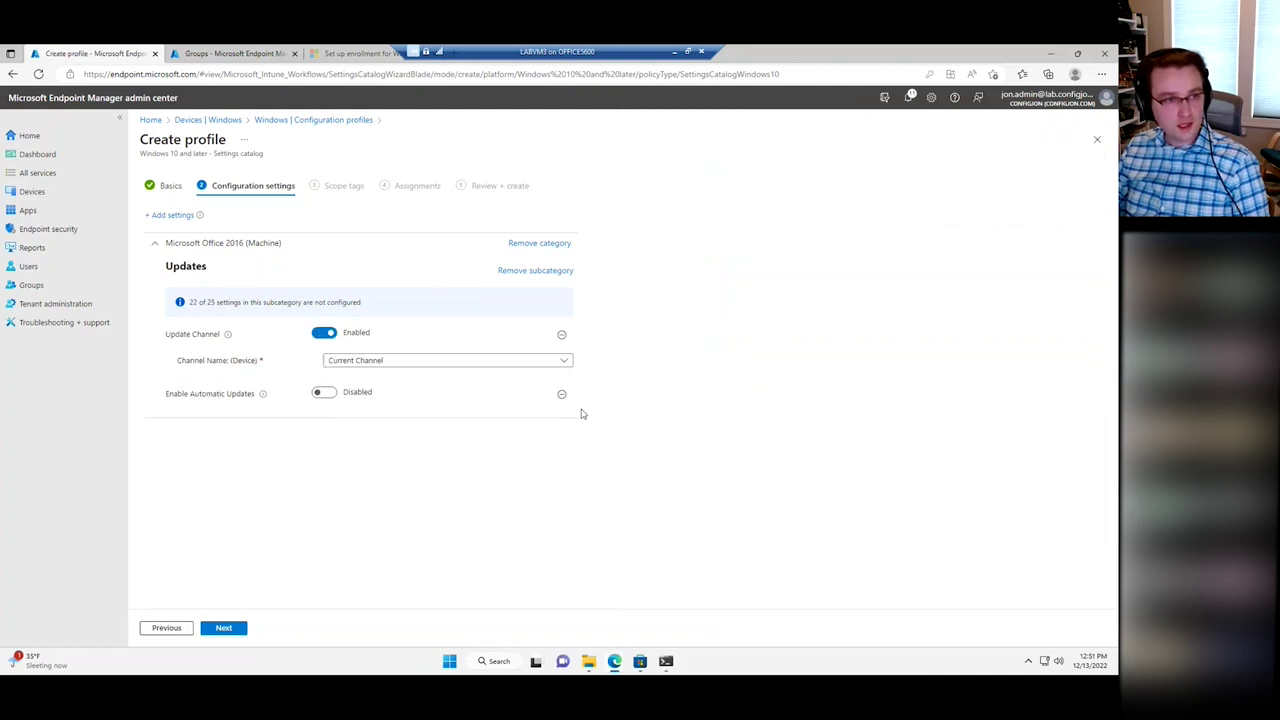
left_click(370, 361)
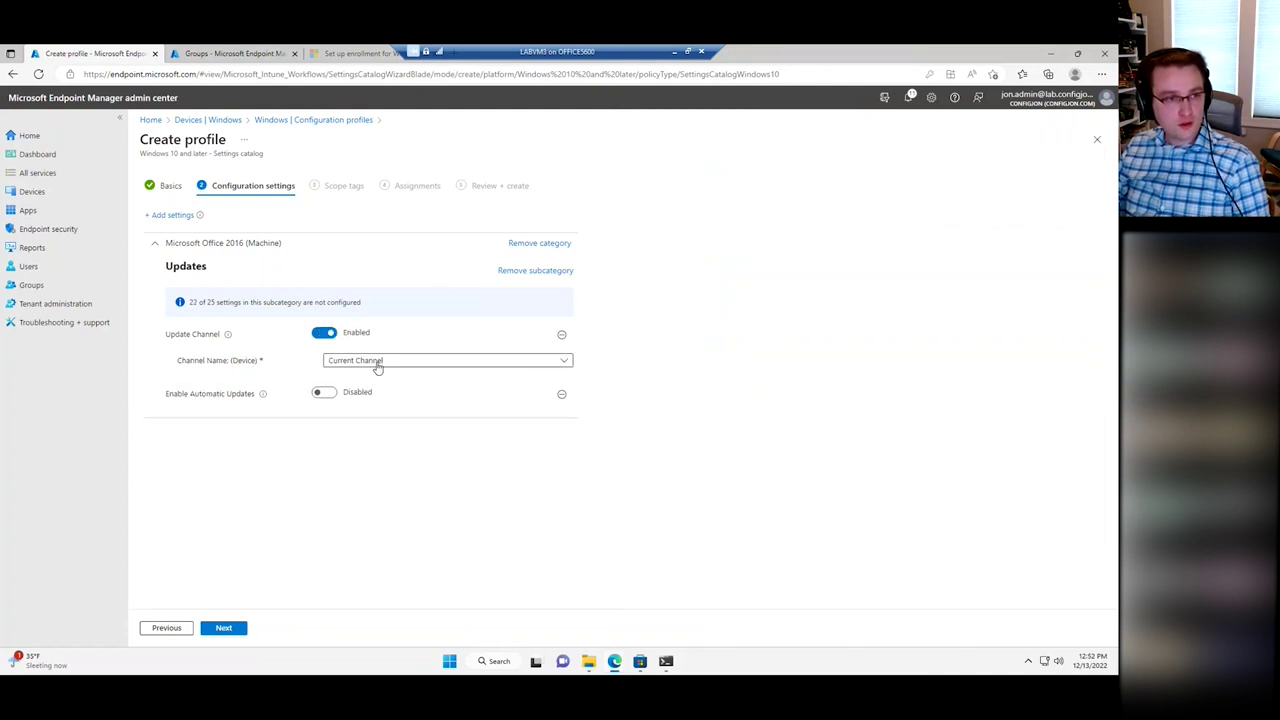
left_click(300, 373)
left_click(377, 360)
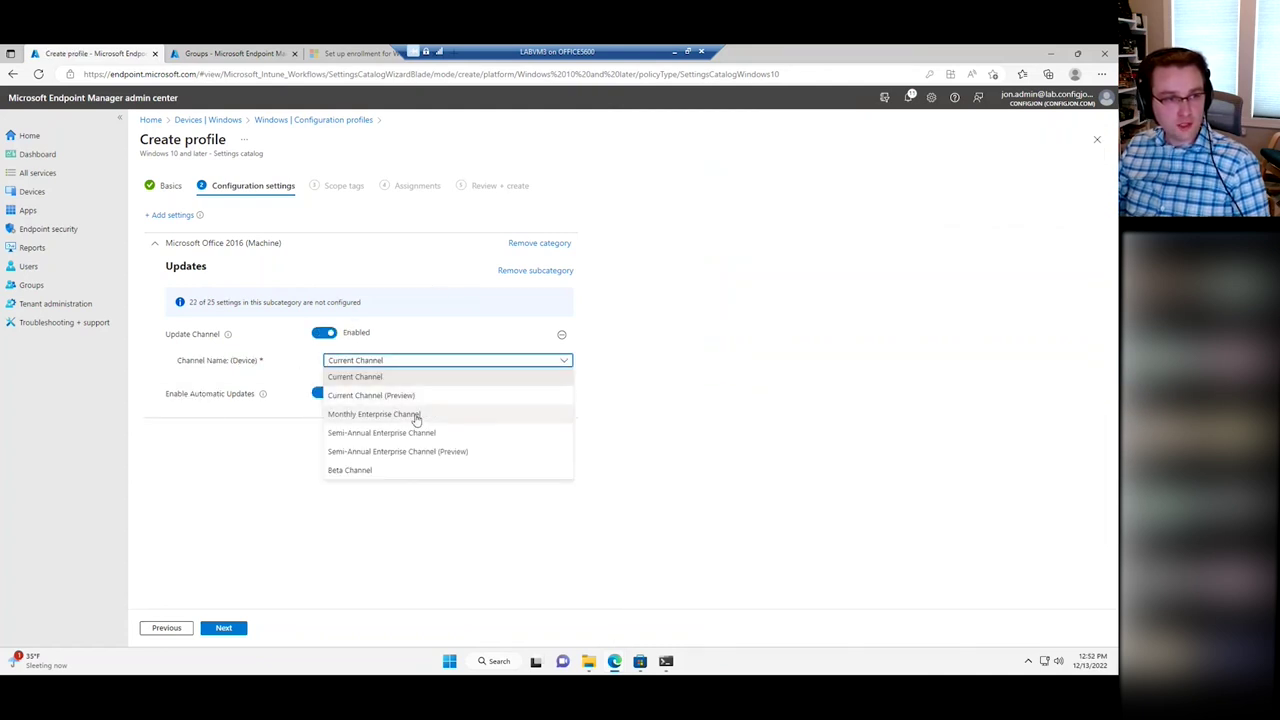
left_click(416, 415)
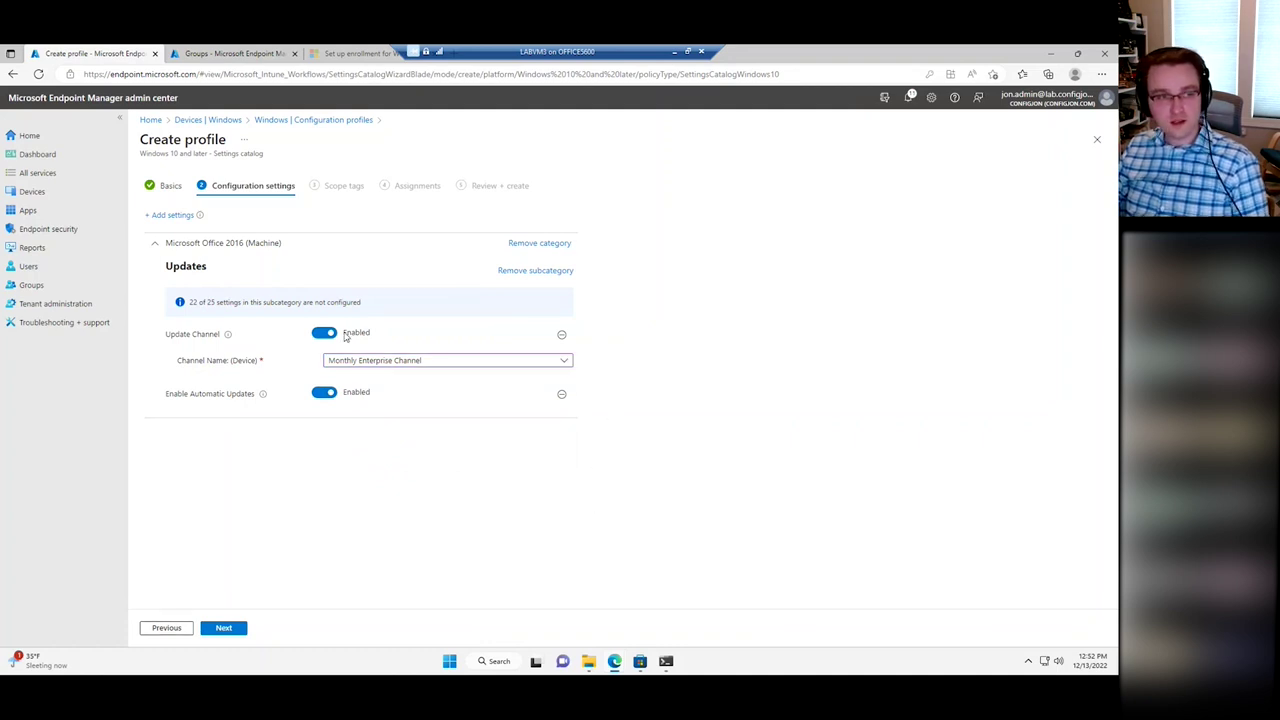
left_click(187, 217)
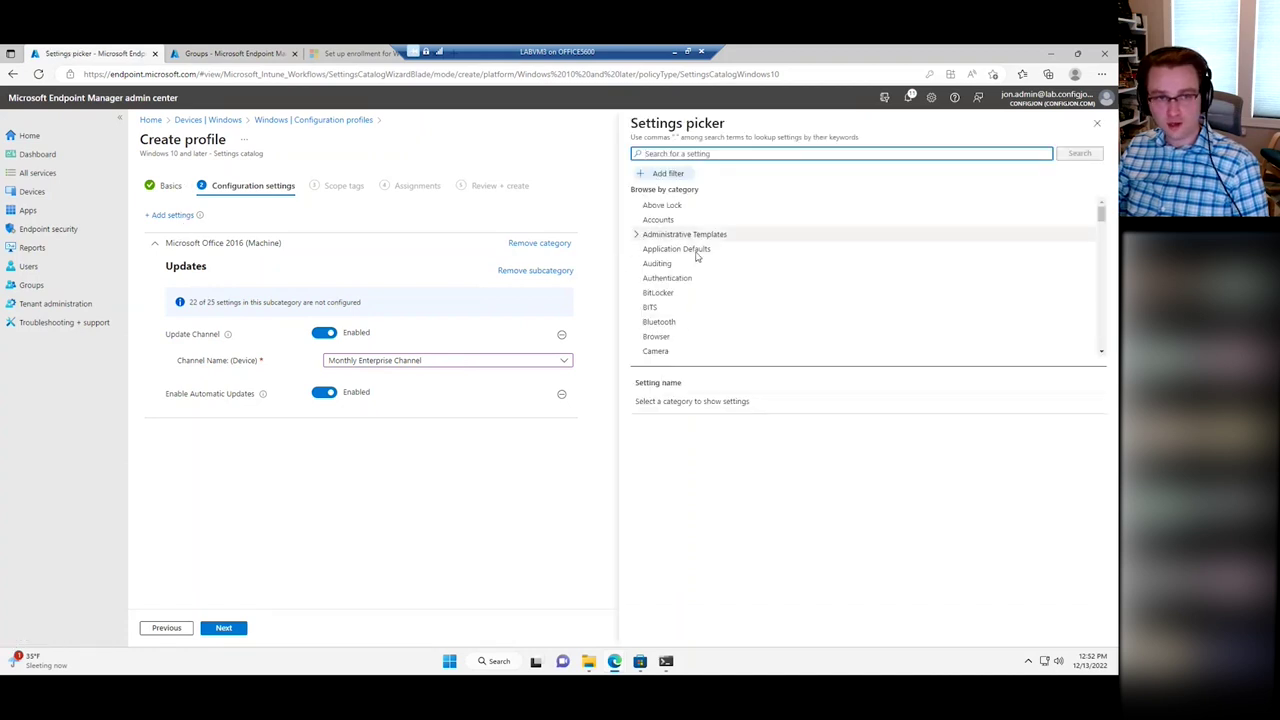
- Step through scope tags, assignments and review to create Example, then open Windows update rings
left_click(1097, 123)
left_click(225, 628)
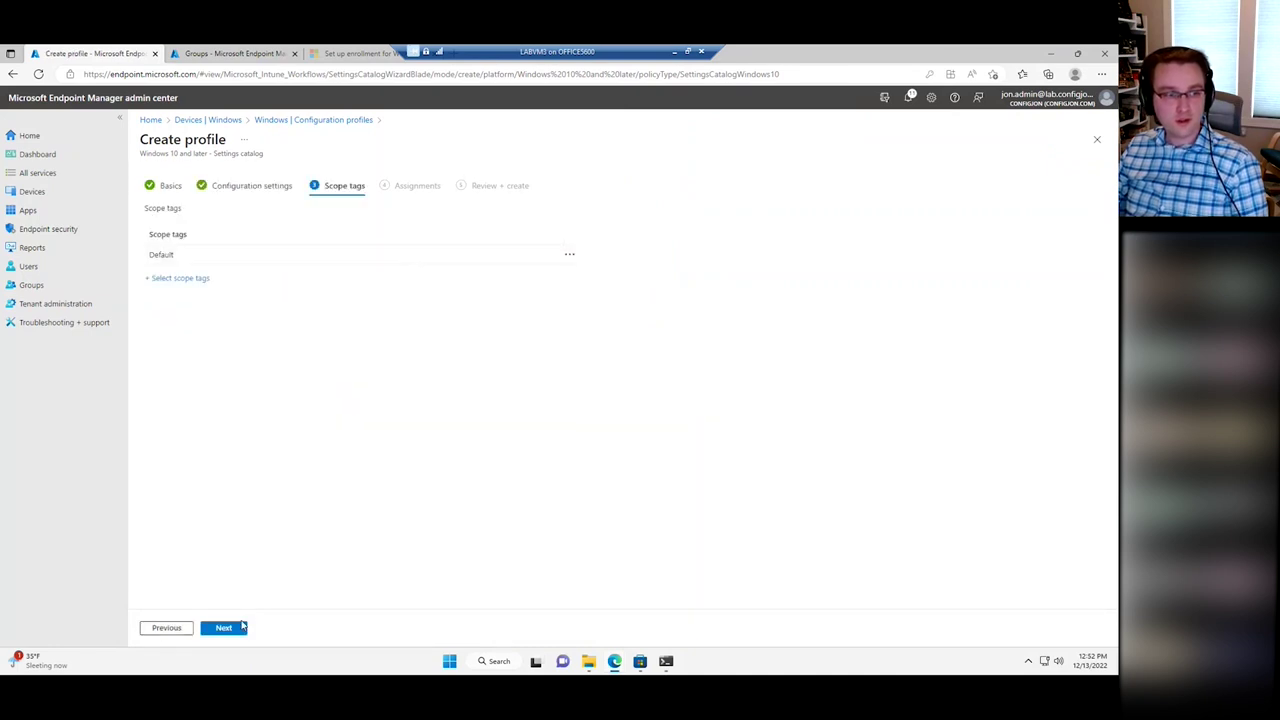
left_click(224, 628)
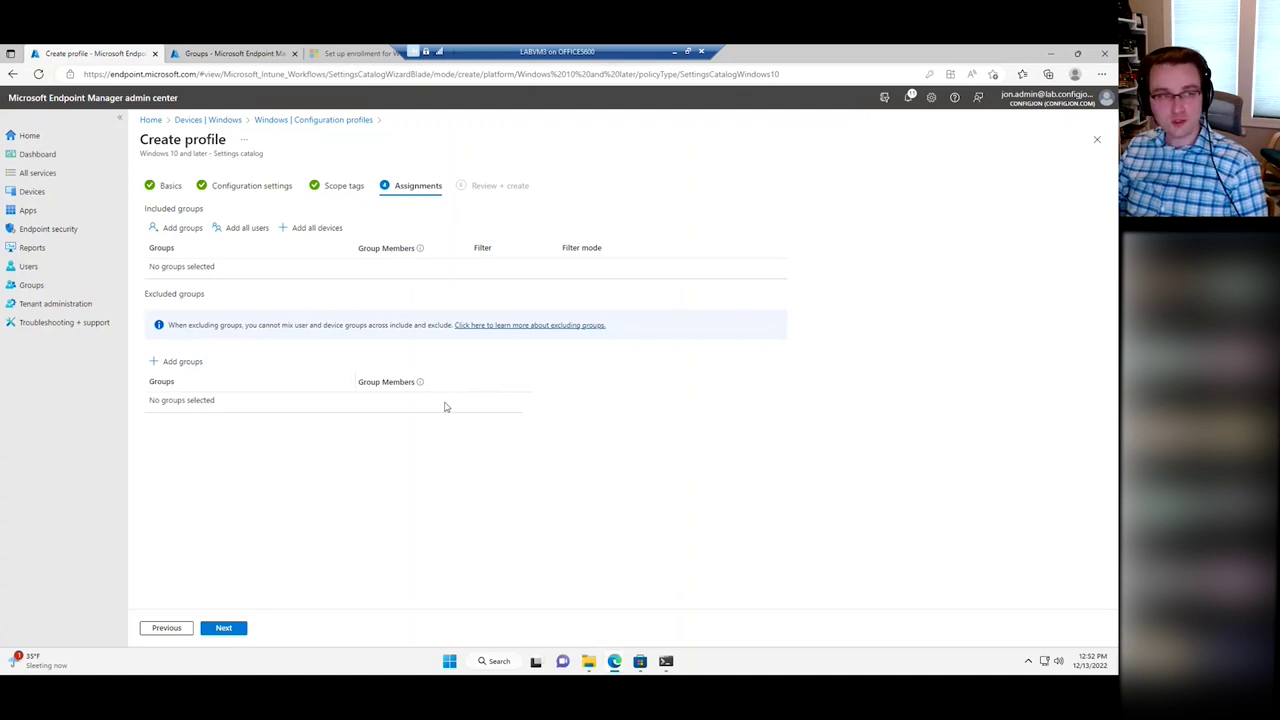
left_click(224, 628)
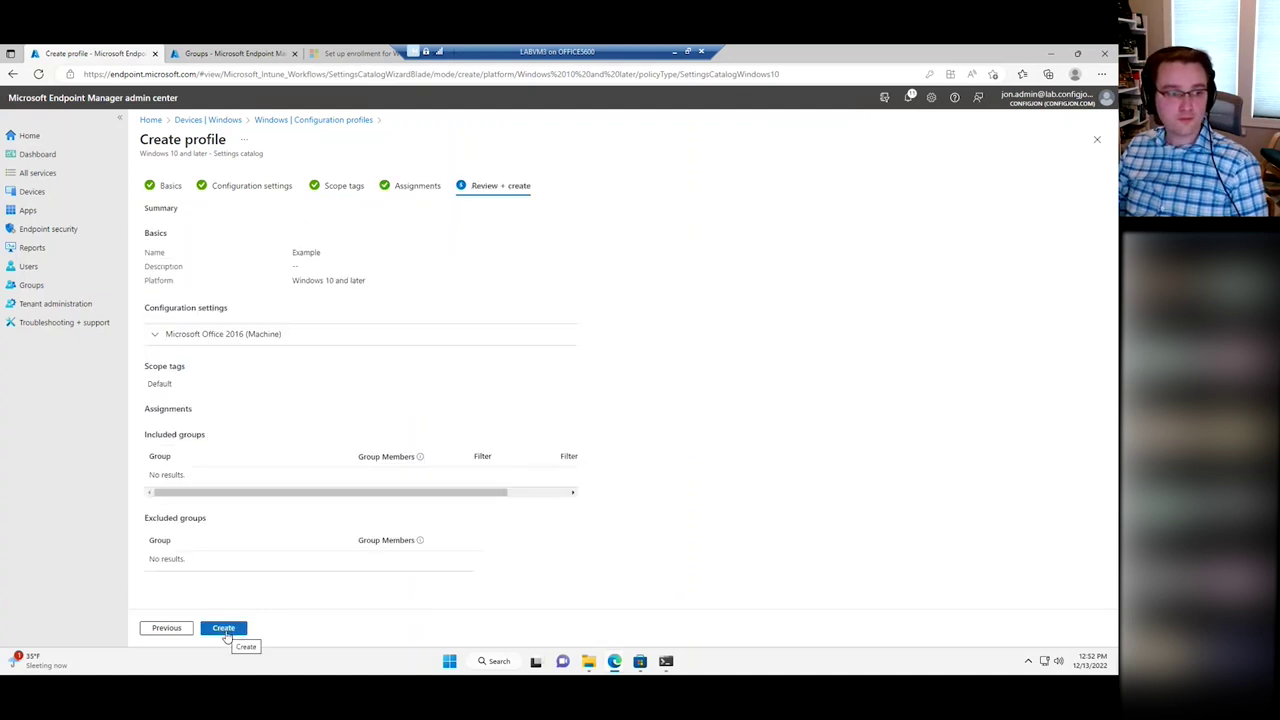
left_click(224, 628)
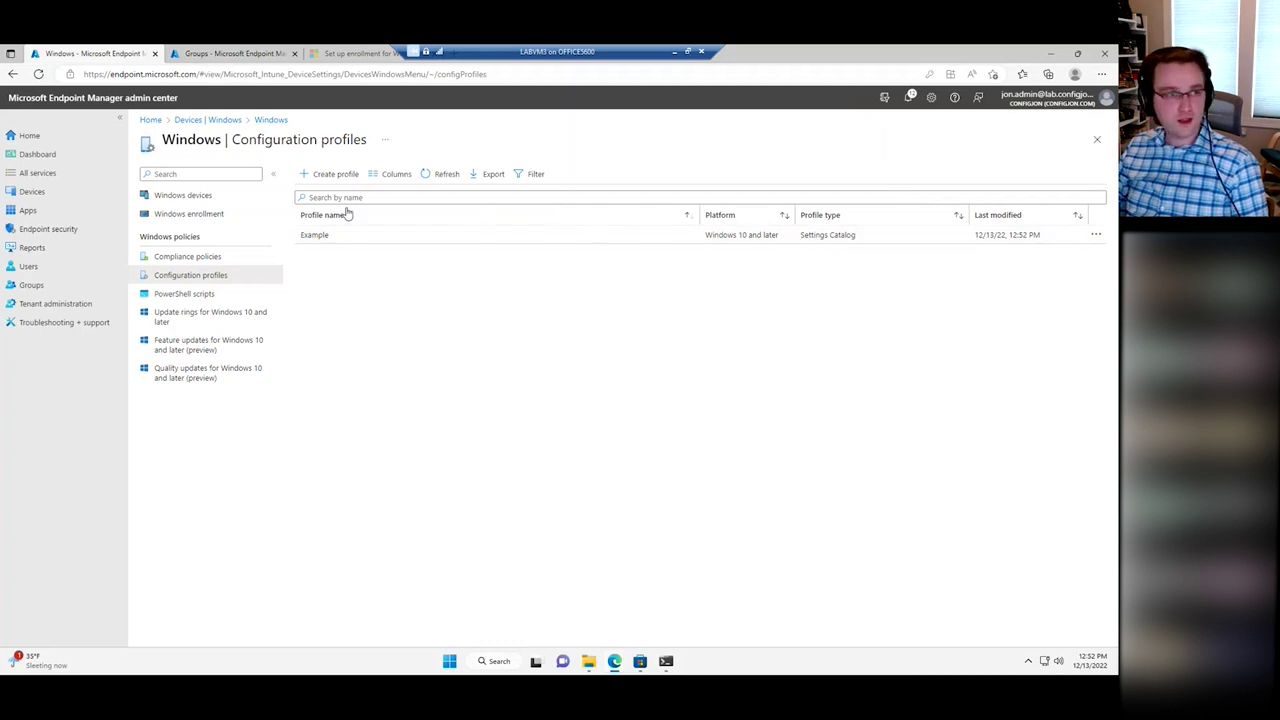
left_click(190, 321)
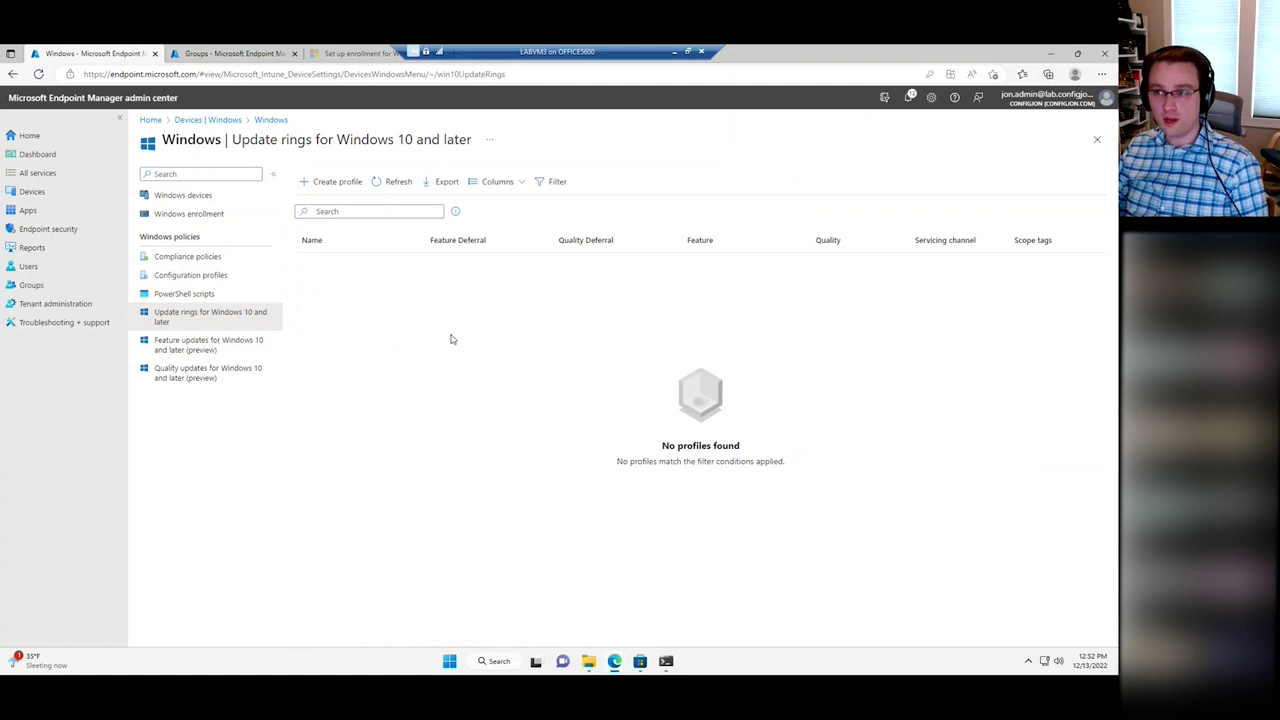
- Start a new Windows update ring named Example
left_click(327, 190)
left_click(391, 212)
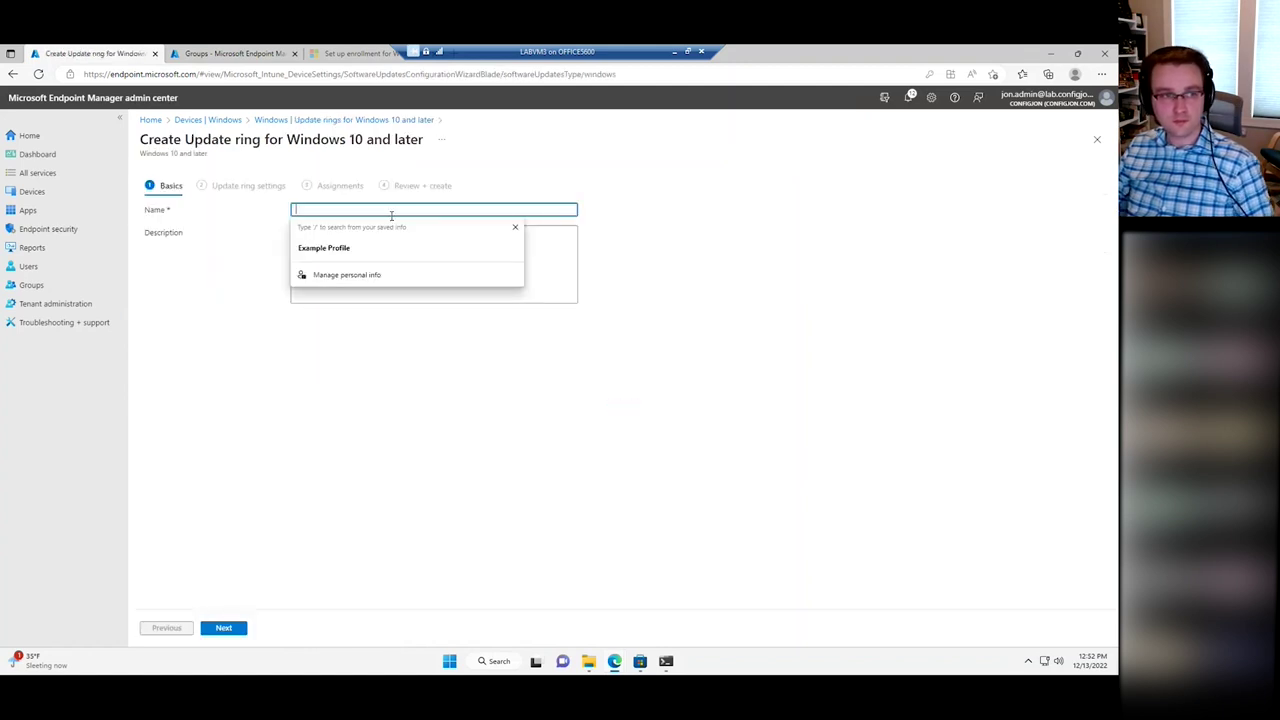
left_click(337, 389)
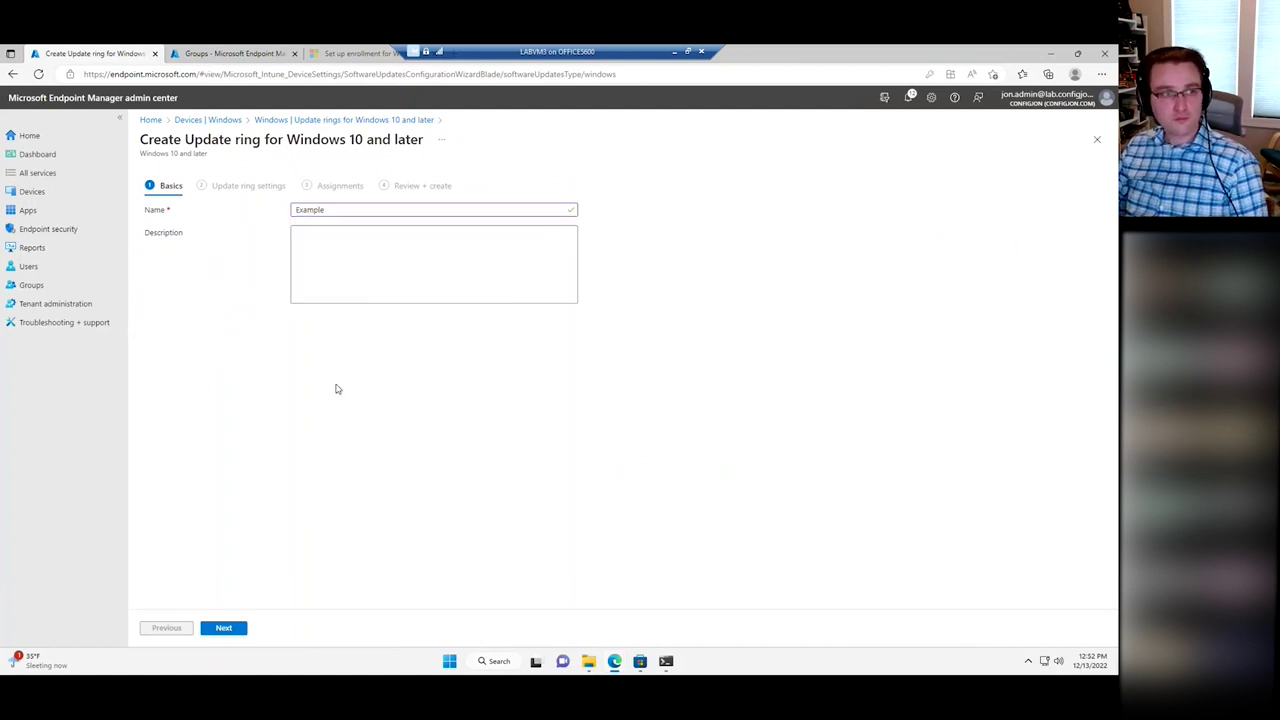
left_click(222, 627)
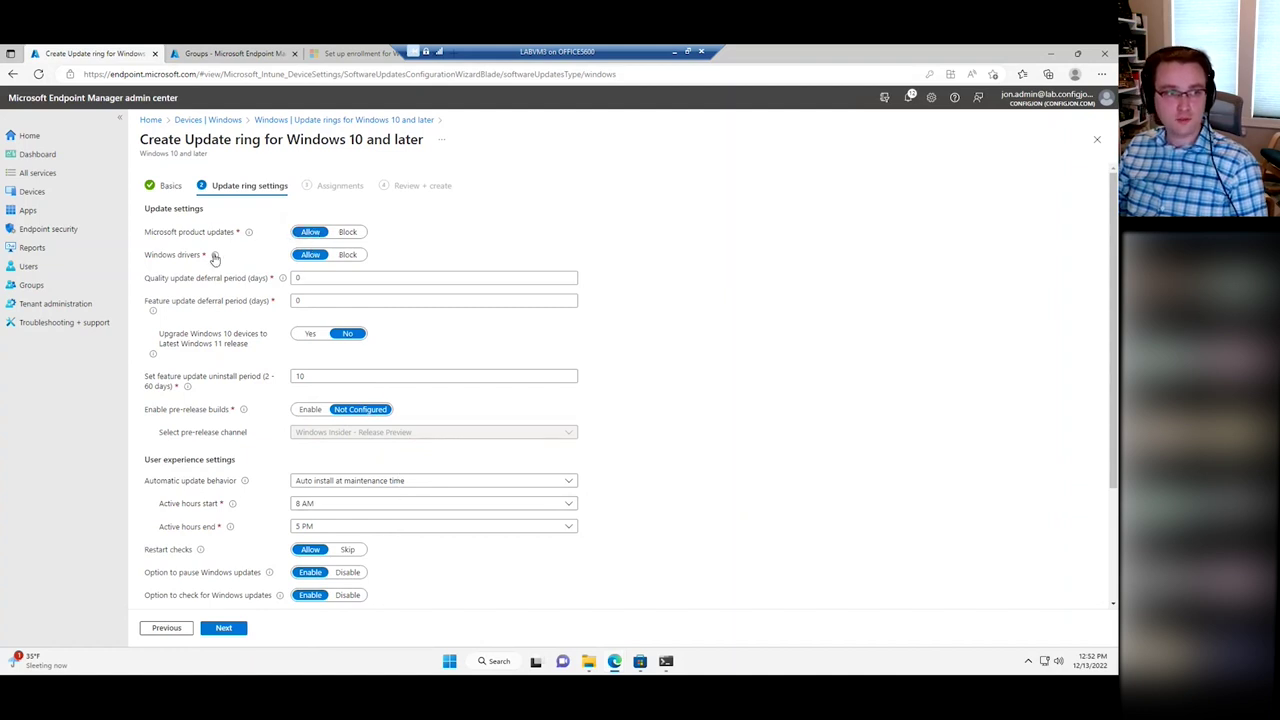
- Set the quality update deferral to 3 days and the feature update deferral to 30 days
double_click(298, 278)
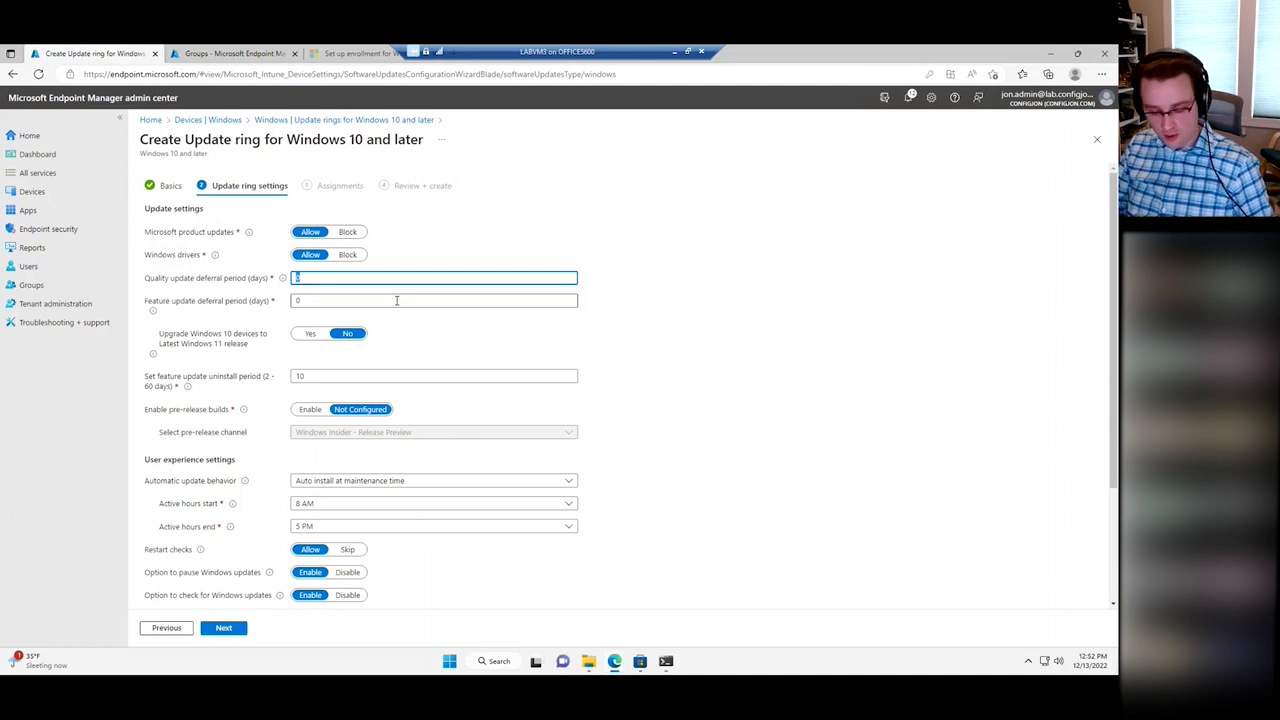
double_click(396, 300)
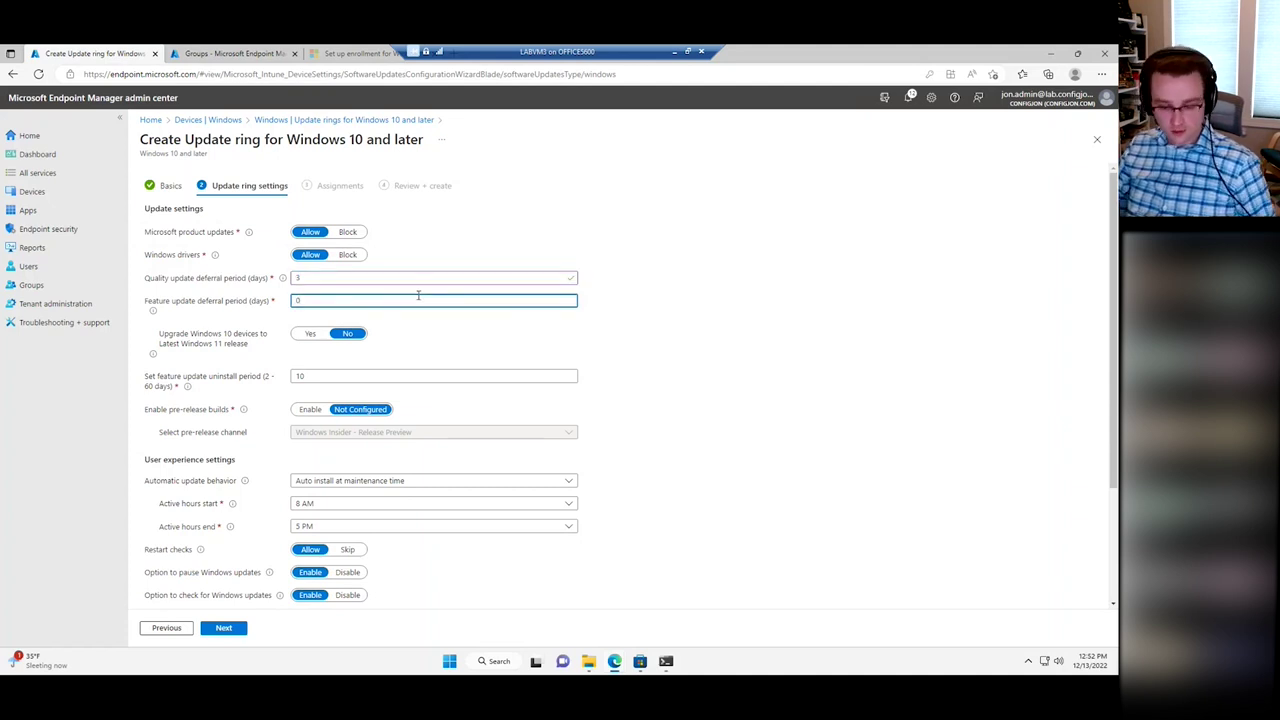
type("30")
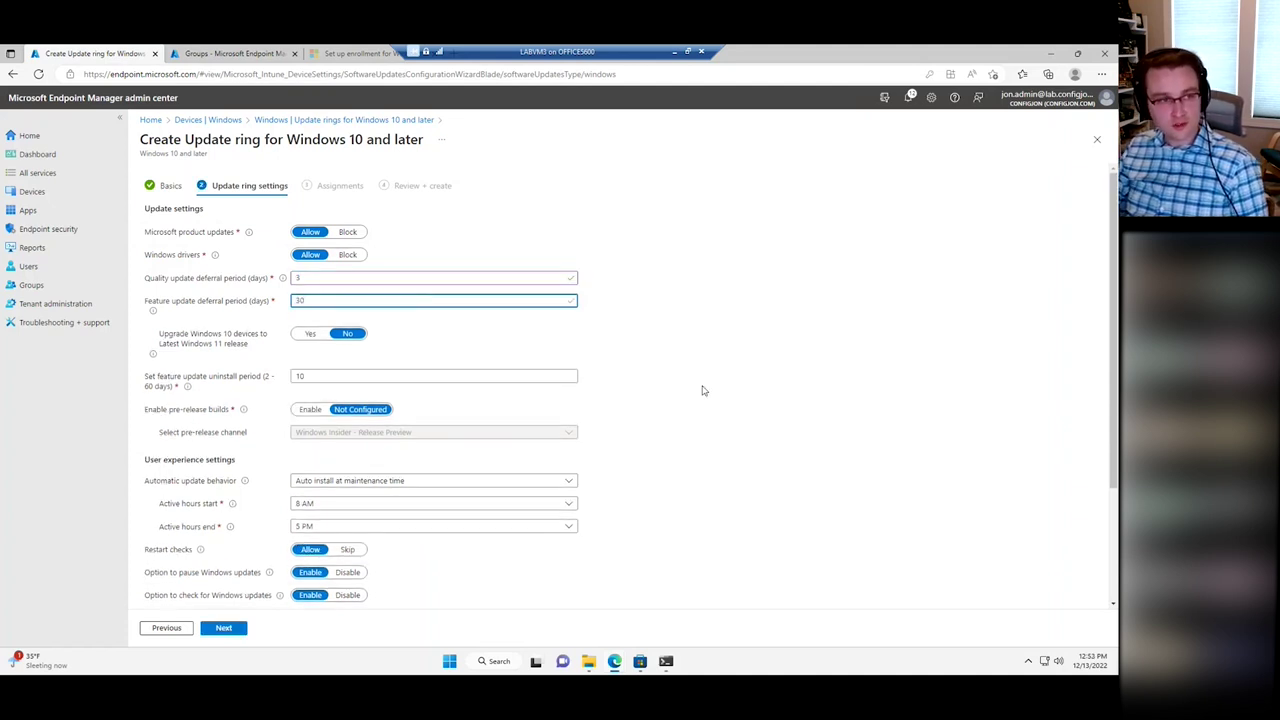
left_click(680, 385)
scroll(590, 355, "down", 3)
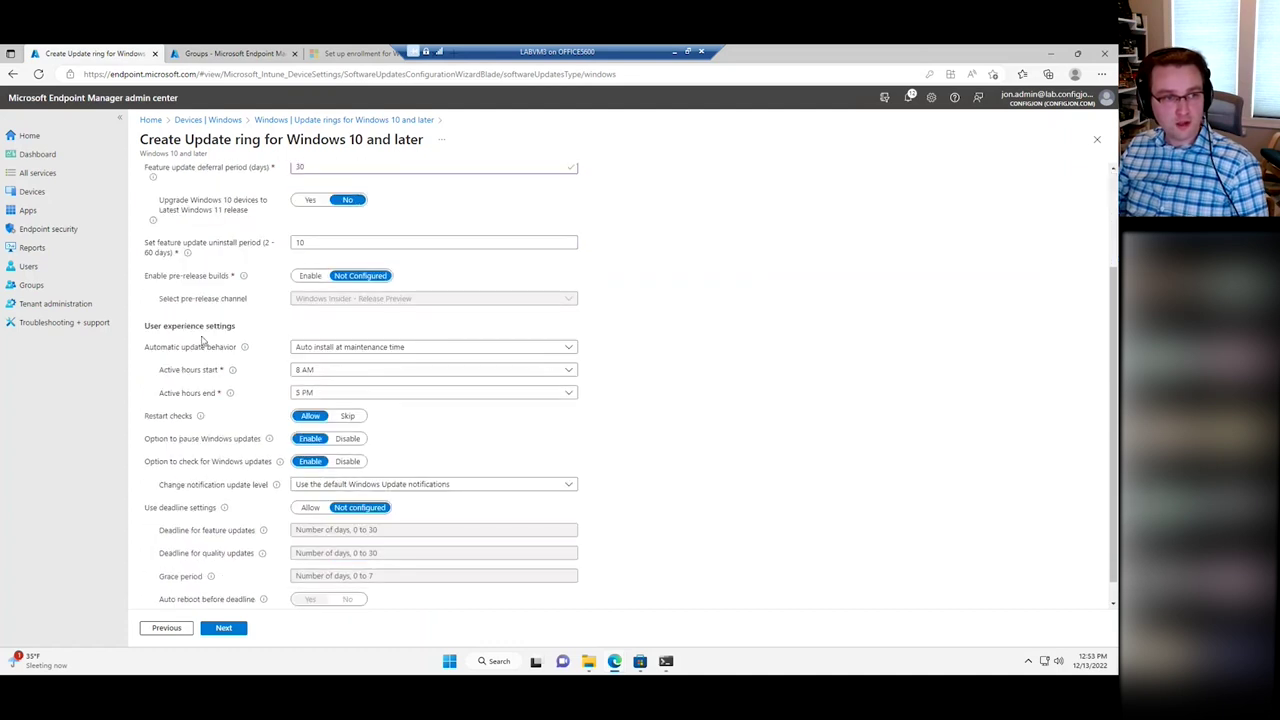
scroll(197, 326, "down", 1)
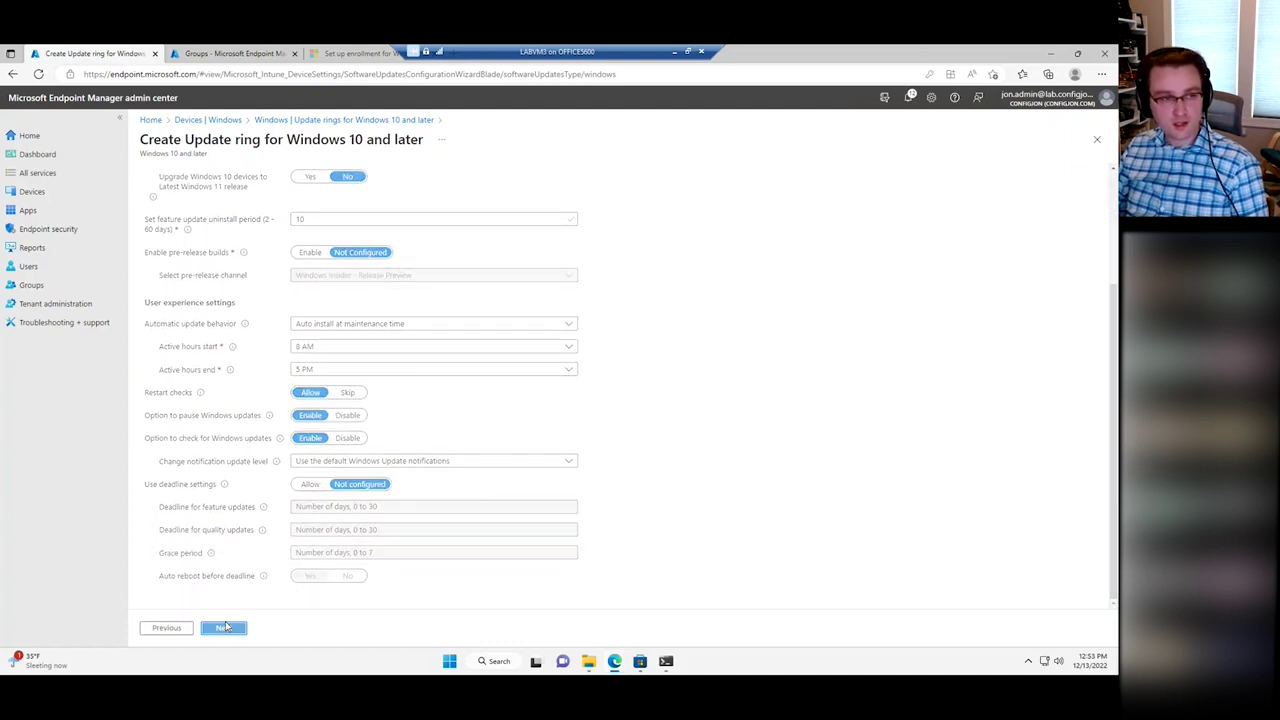
- Leave the ring unassigned to any groups, review, and create the Example update ring
left_click(224, 627)
left_click(211, 226)
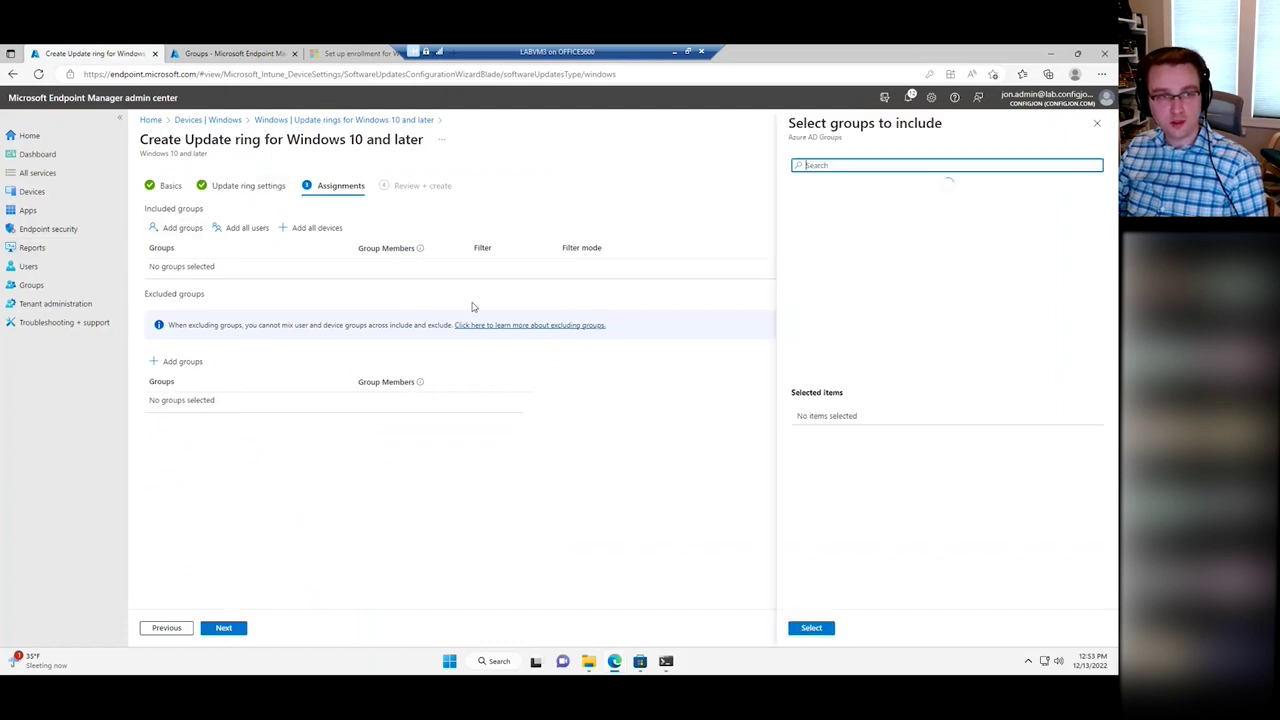
type("intu")
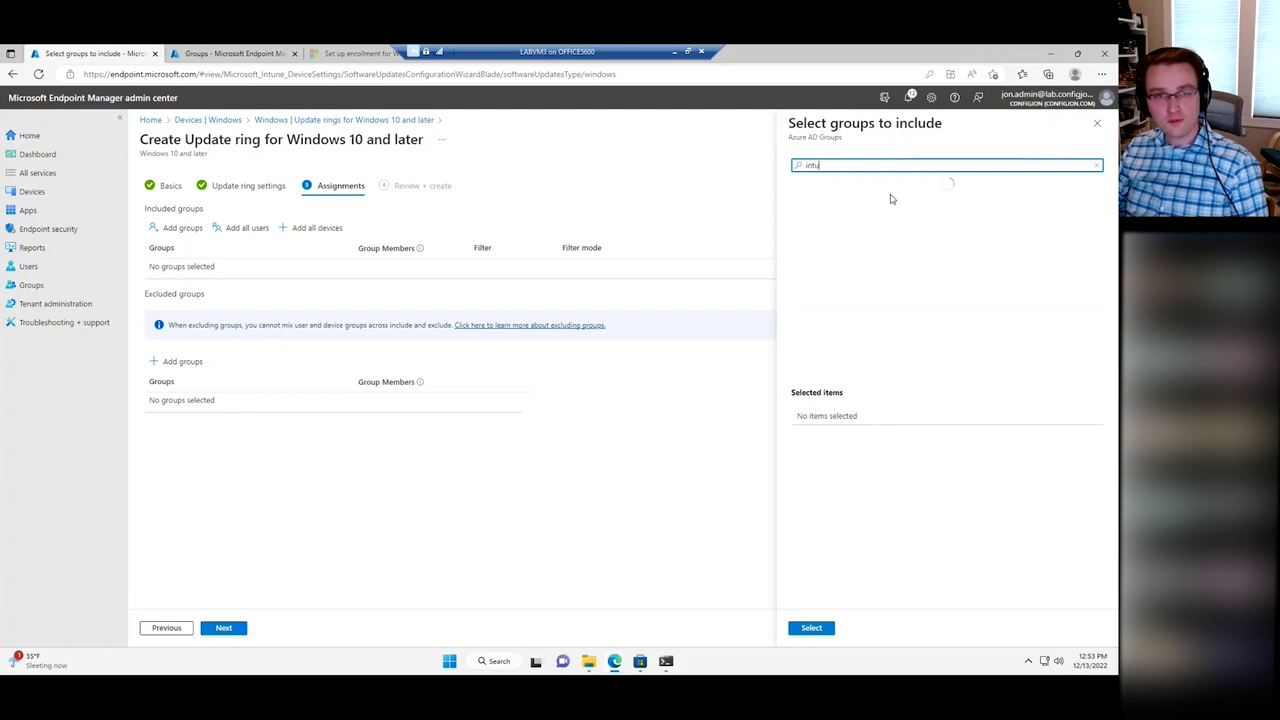
left_click(1097, 127)
left_click(240, 630)
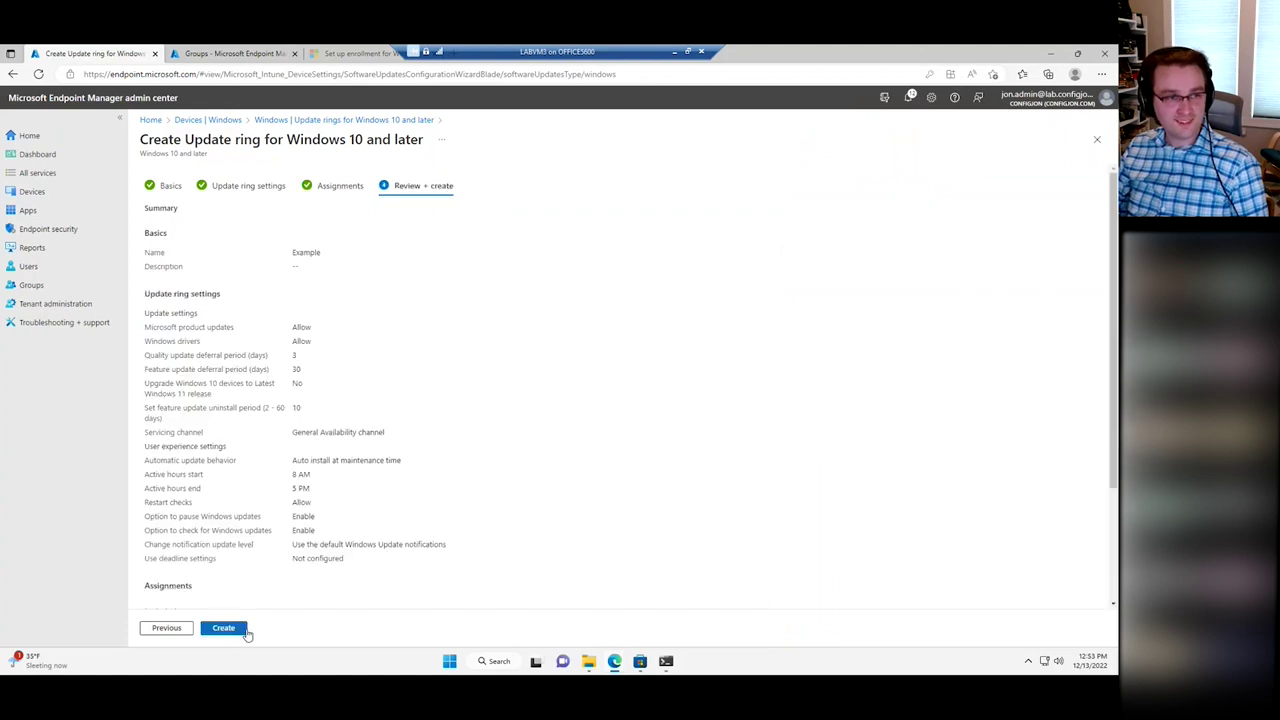
left_click(228, 628)
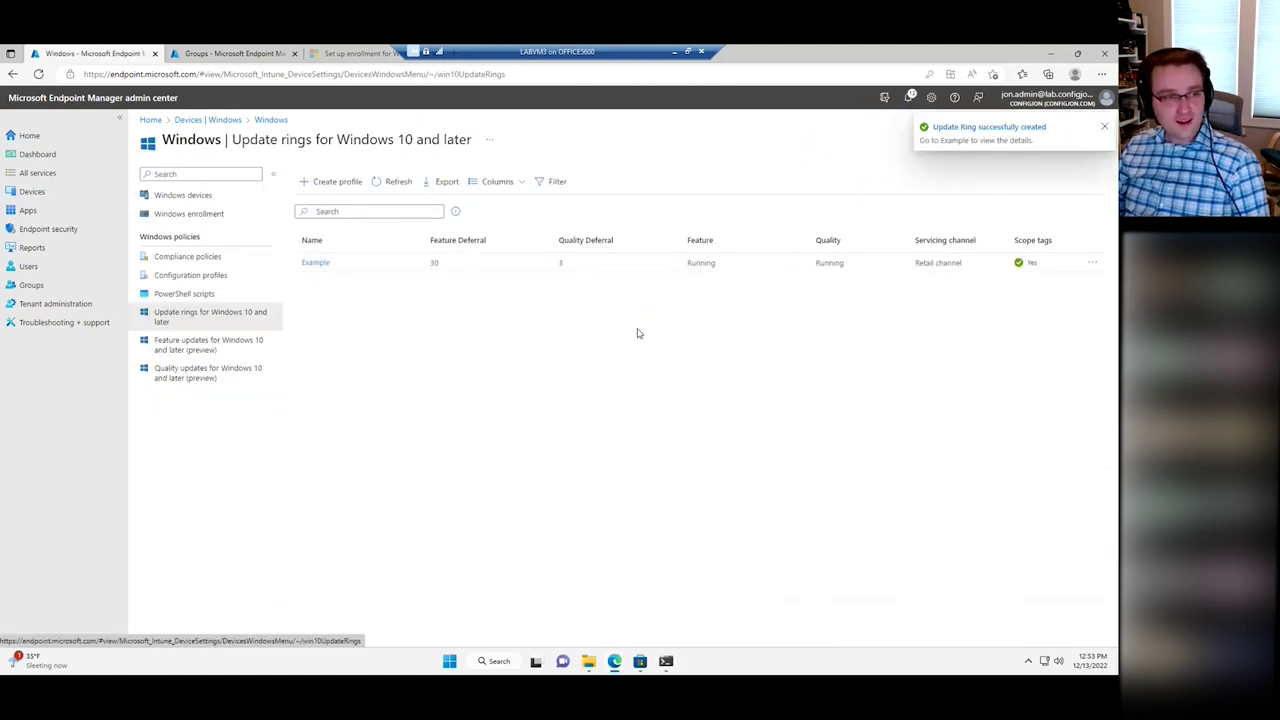
- Check the empty Windows PowerShell scripts list, then switch to Windows Compliance policies
left_click(226, 296)
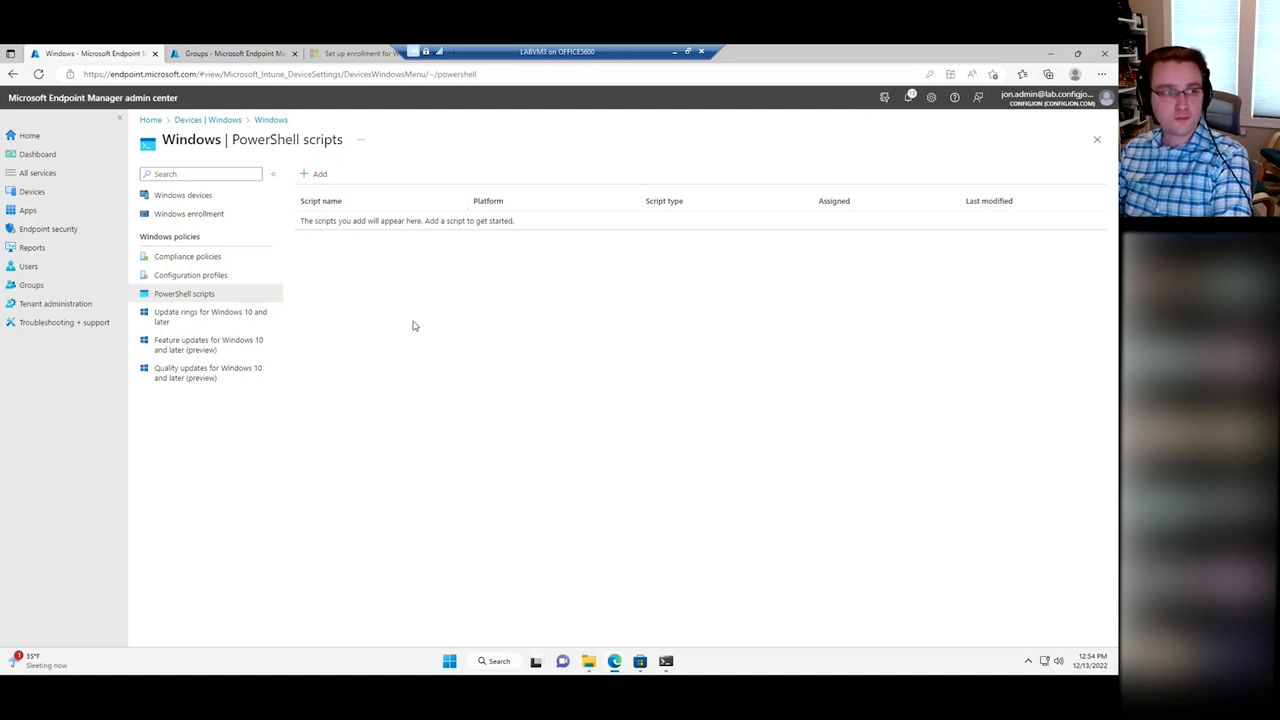
left_click(190, 258)
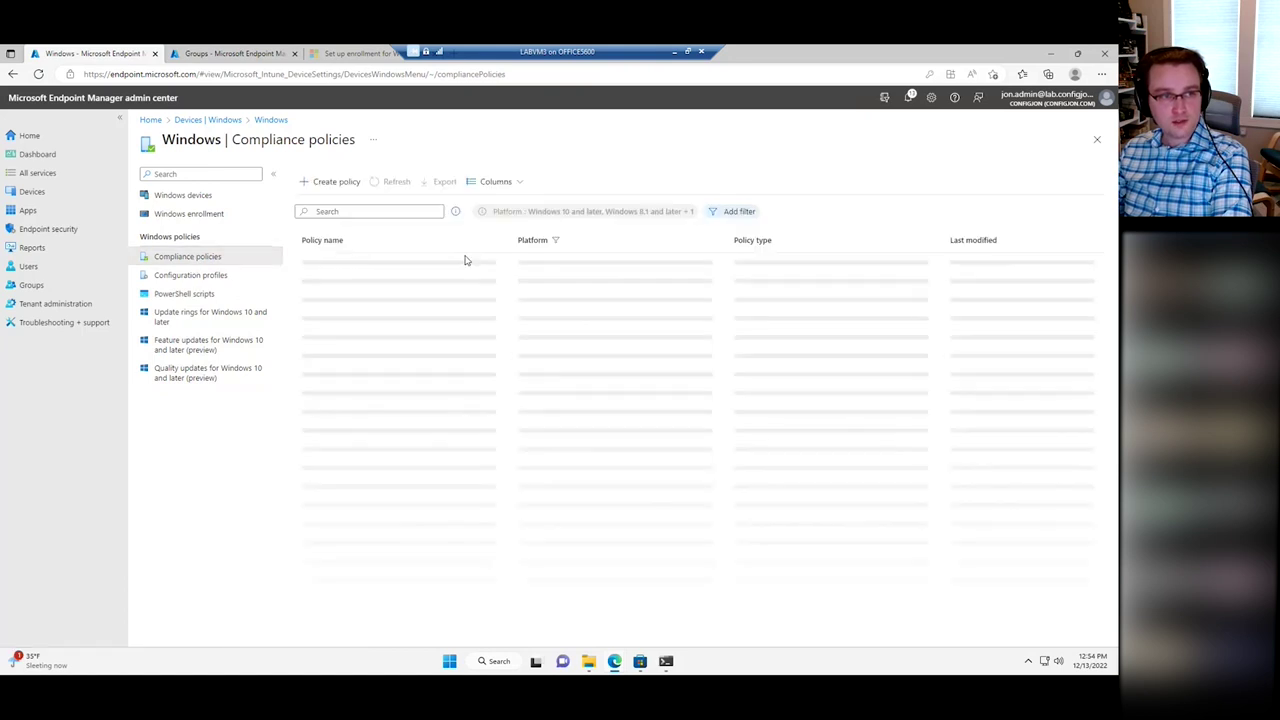
- Begin a Windows 10 and later compliance policy named example
left_click(323, 183)
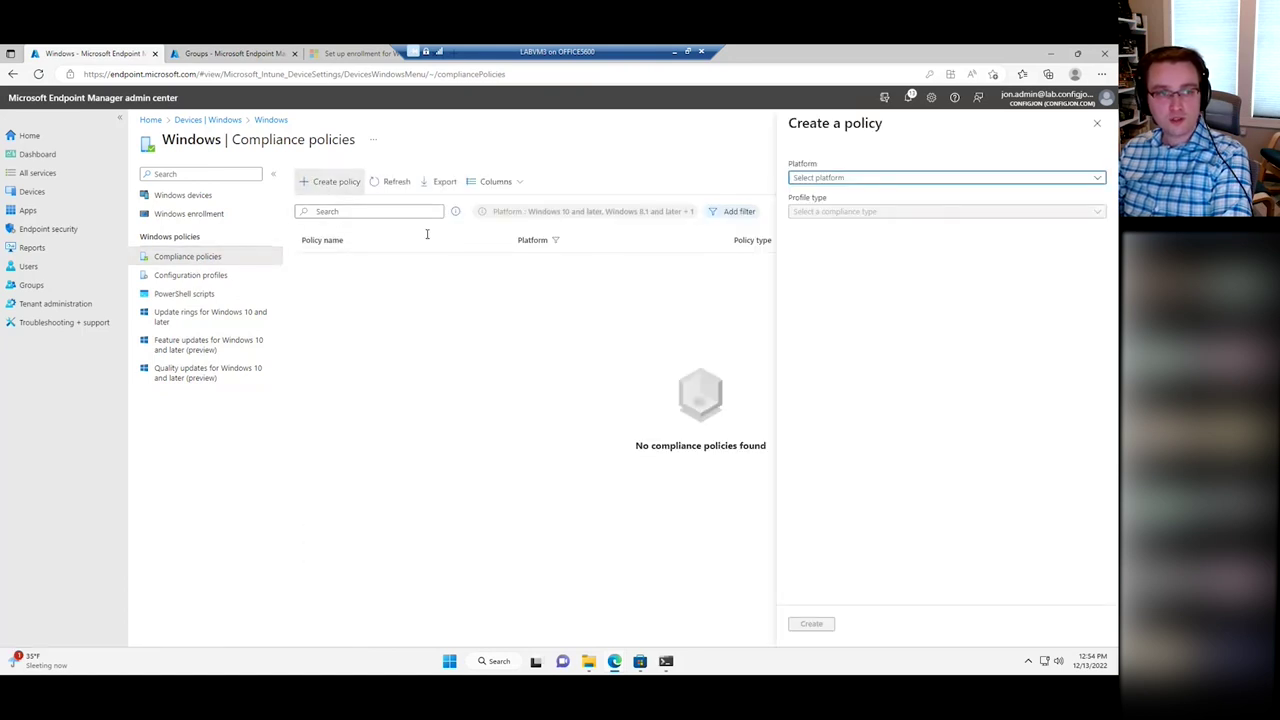
left_click(864, 179)
left_click(843, 195)
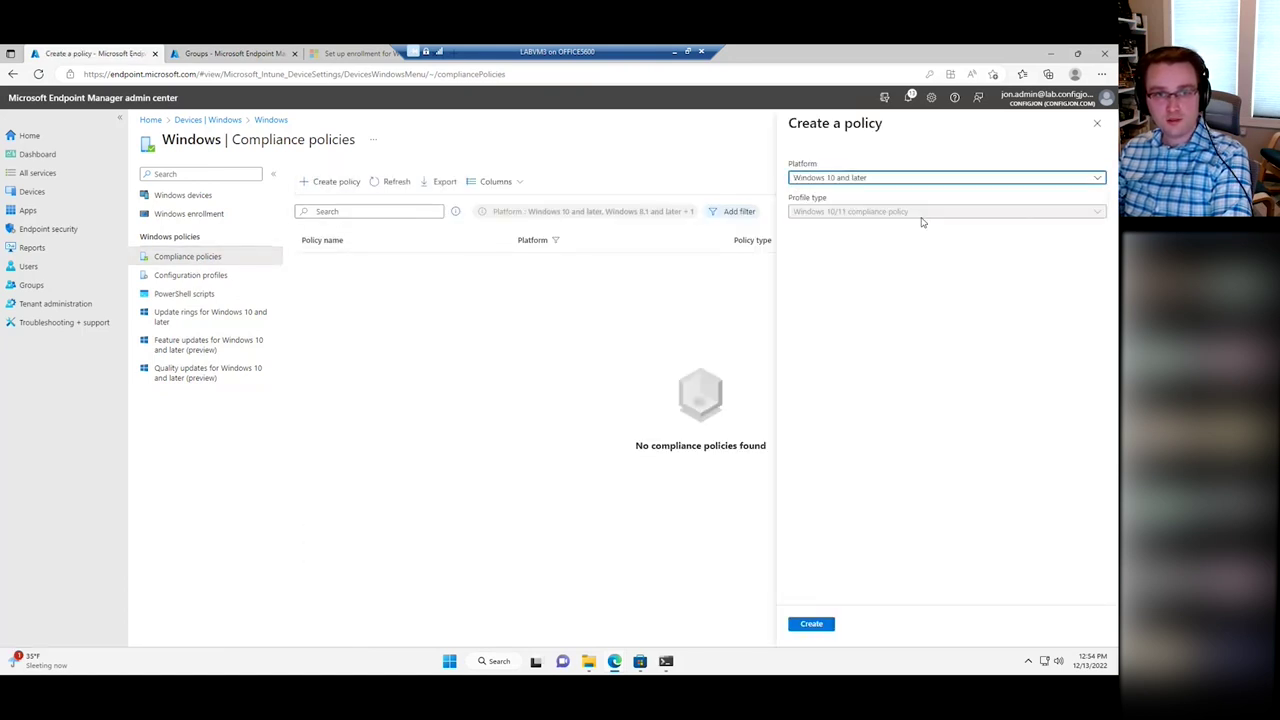
left_click(812, 624)
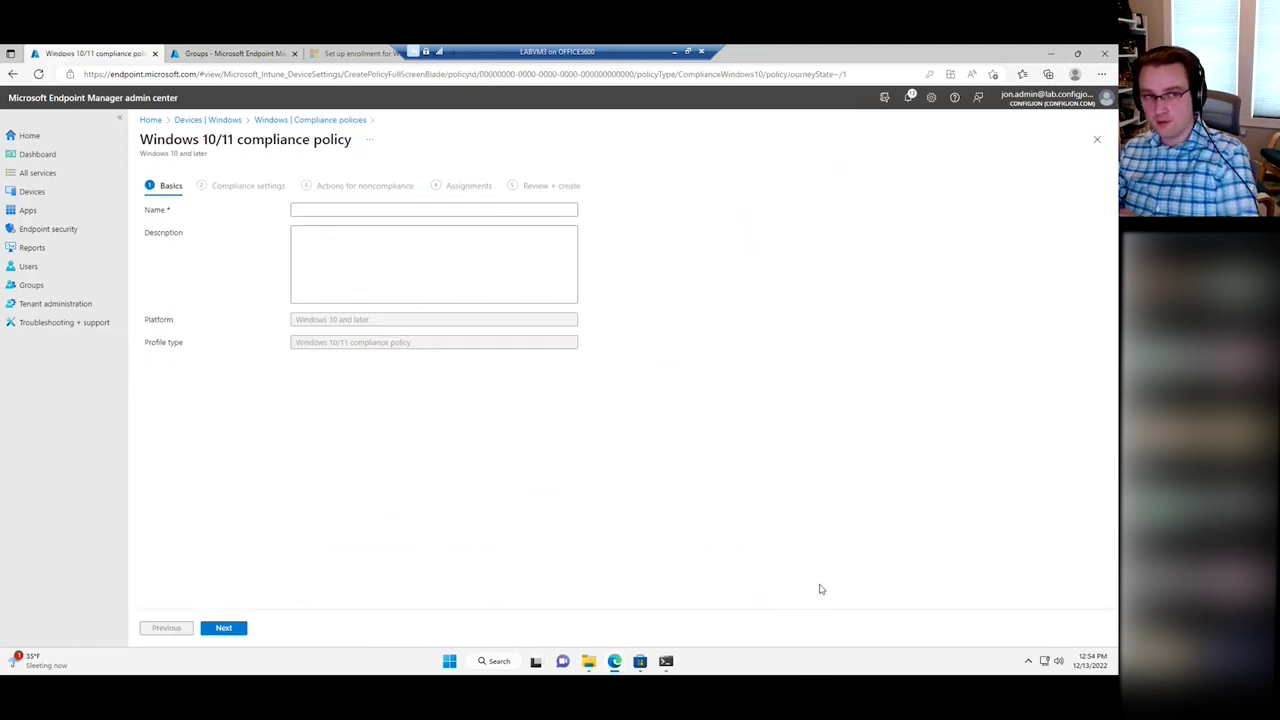
left_click(337, 213)
type("example")
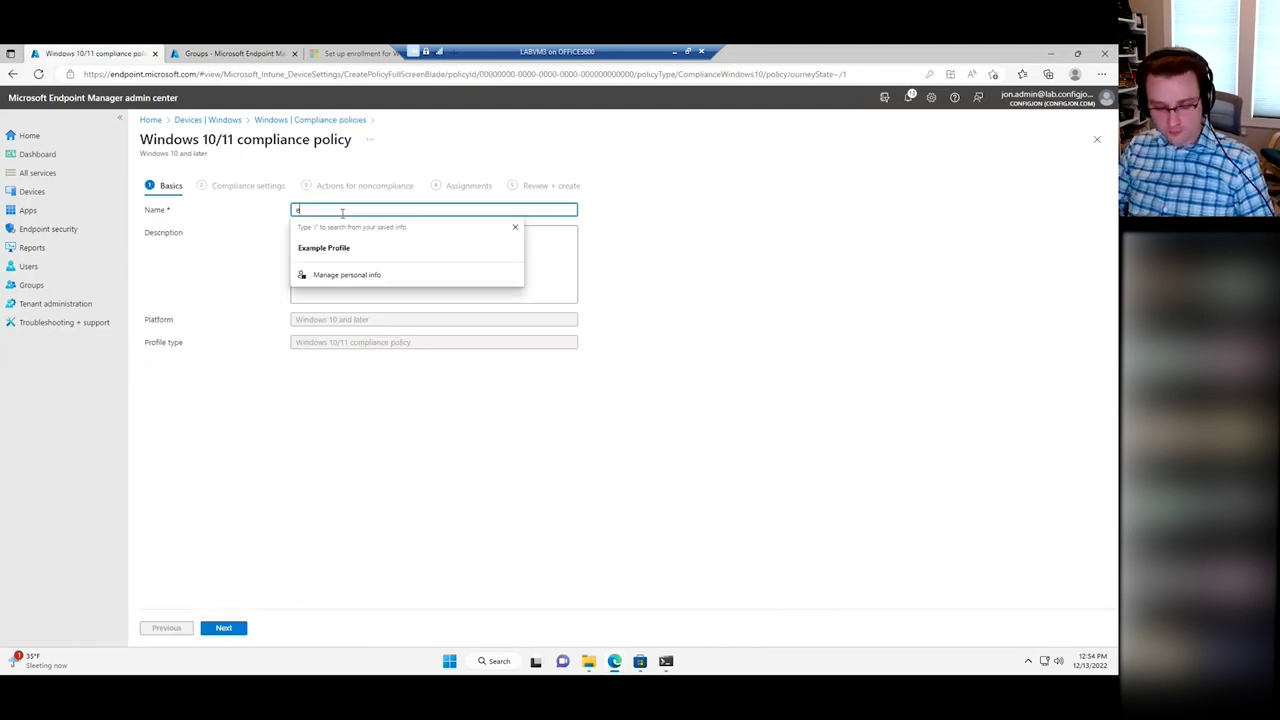
left_click(283, 489)
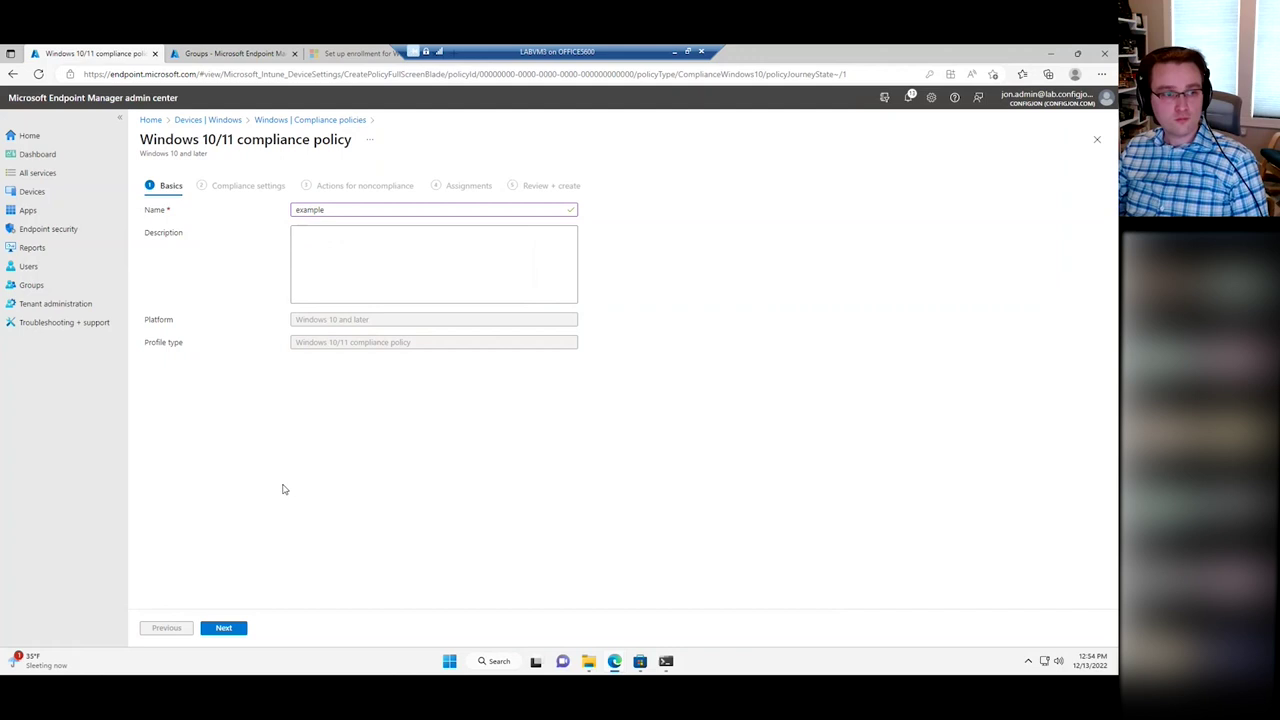
left_click(248, 626)
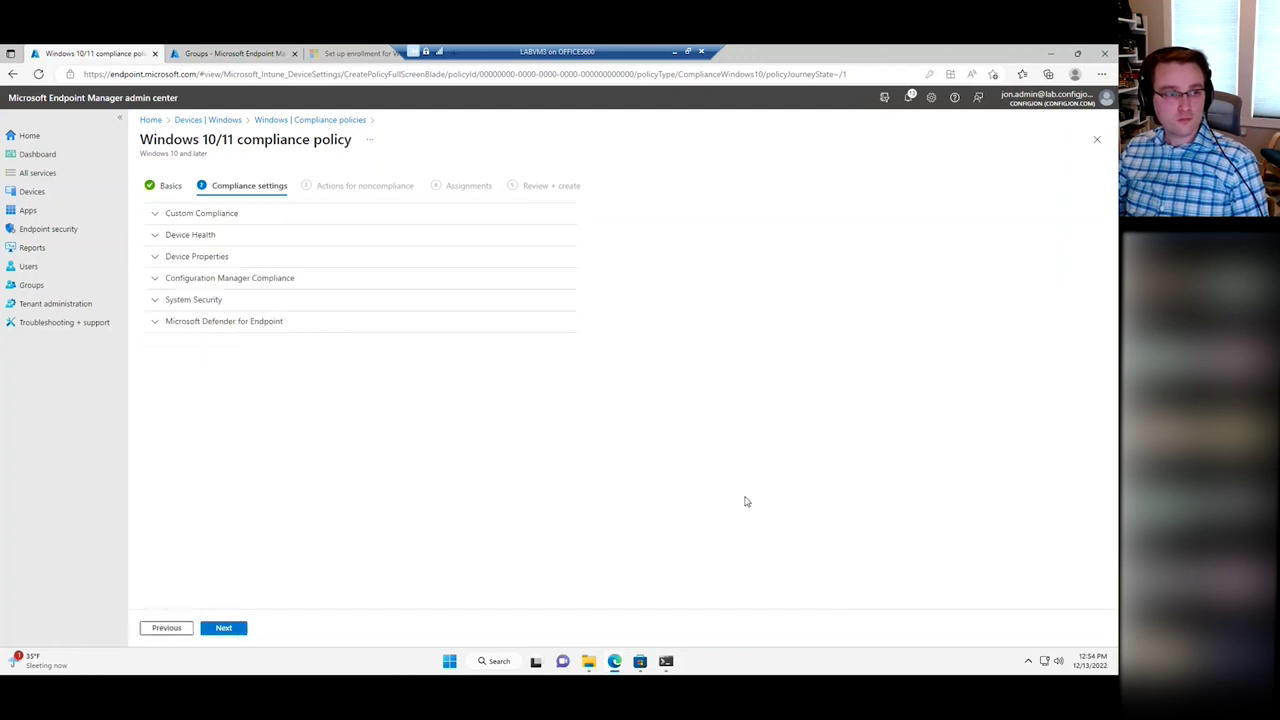
- Under Device Health, require BitLocker, Secure Boot and code integrity
left_click(270, 245)
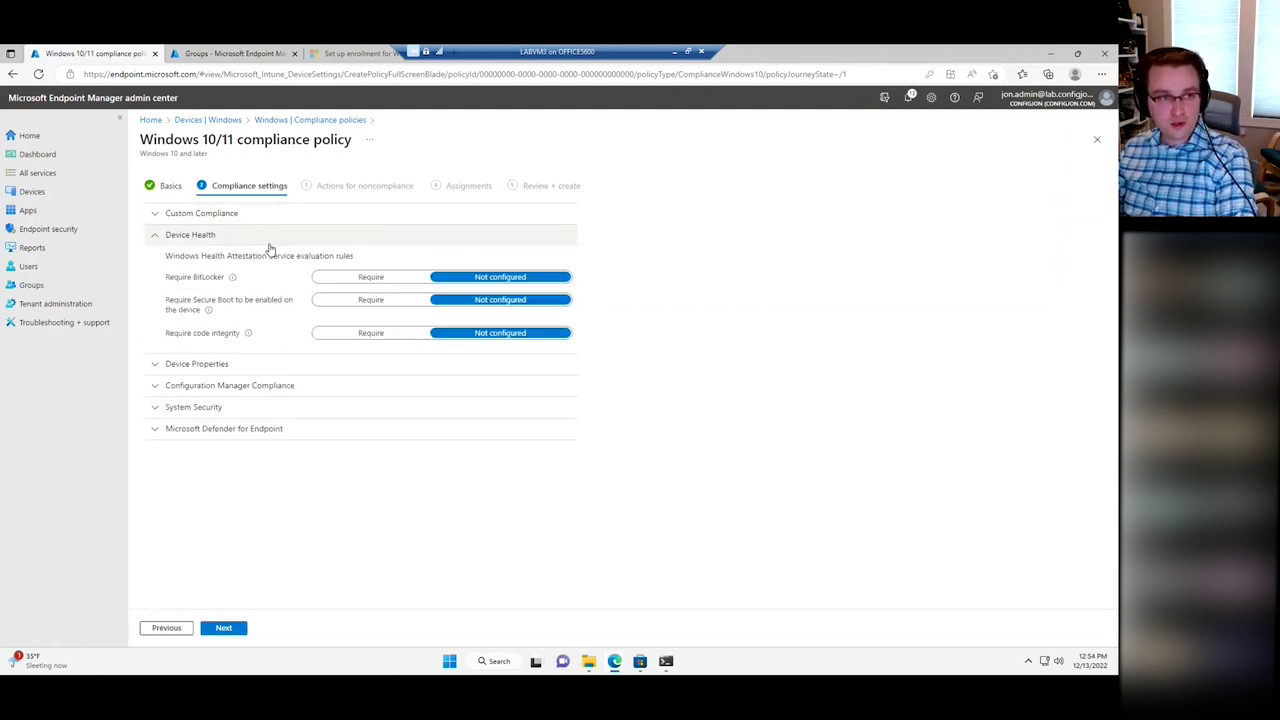
left_click(355, 280)
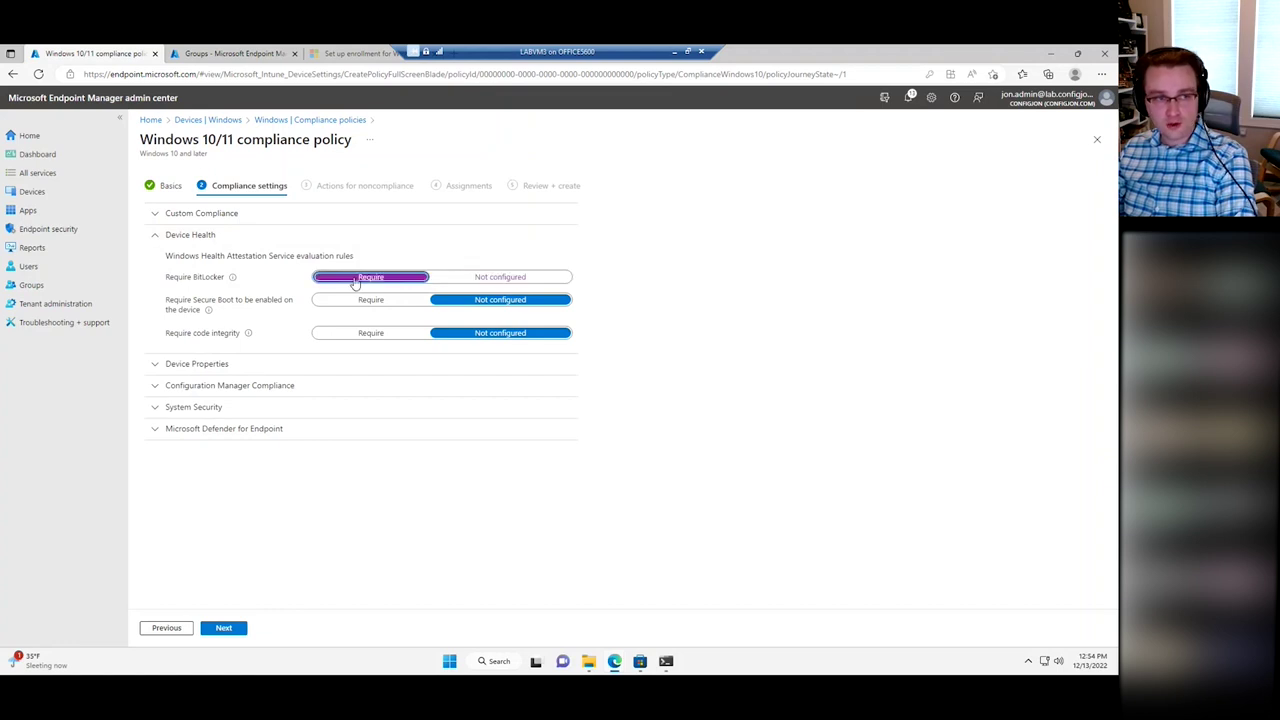
left_click(390, 302)
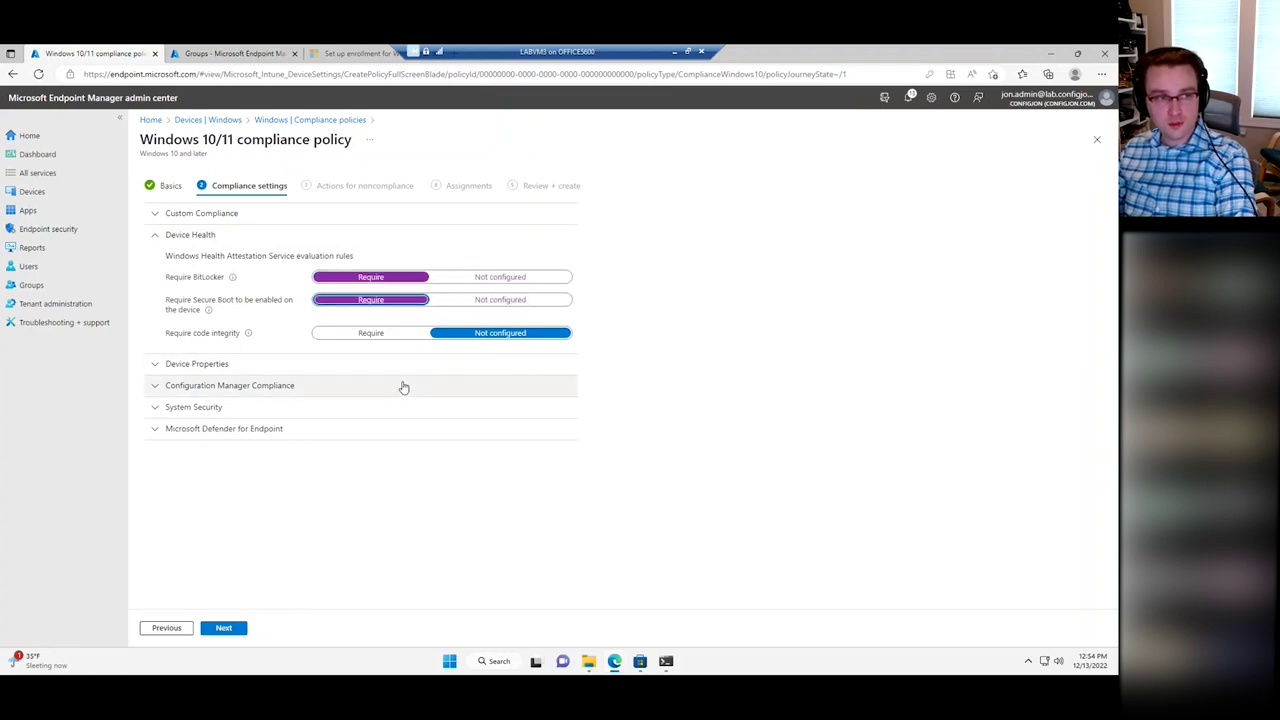
left_click(378, 337)
- Under System Security, require TPM, firewall, antivirus, antispyware, Defender Antimalware, security intelligence and real-time protection
left_click(264, 410)
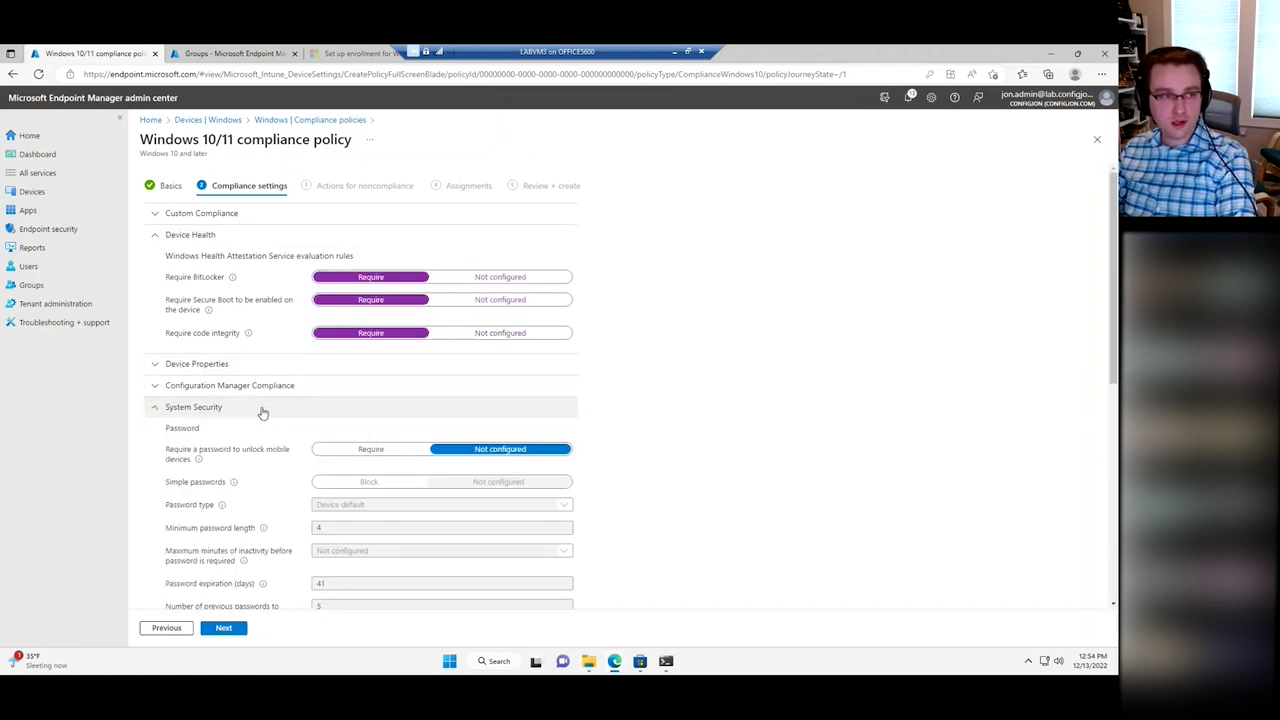
scroll(262, 413, "down", 5)
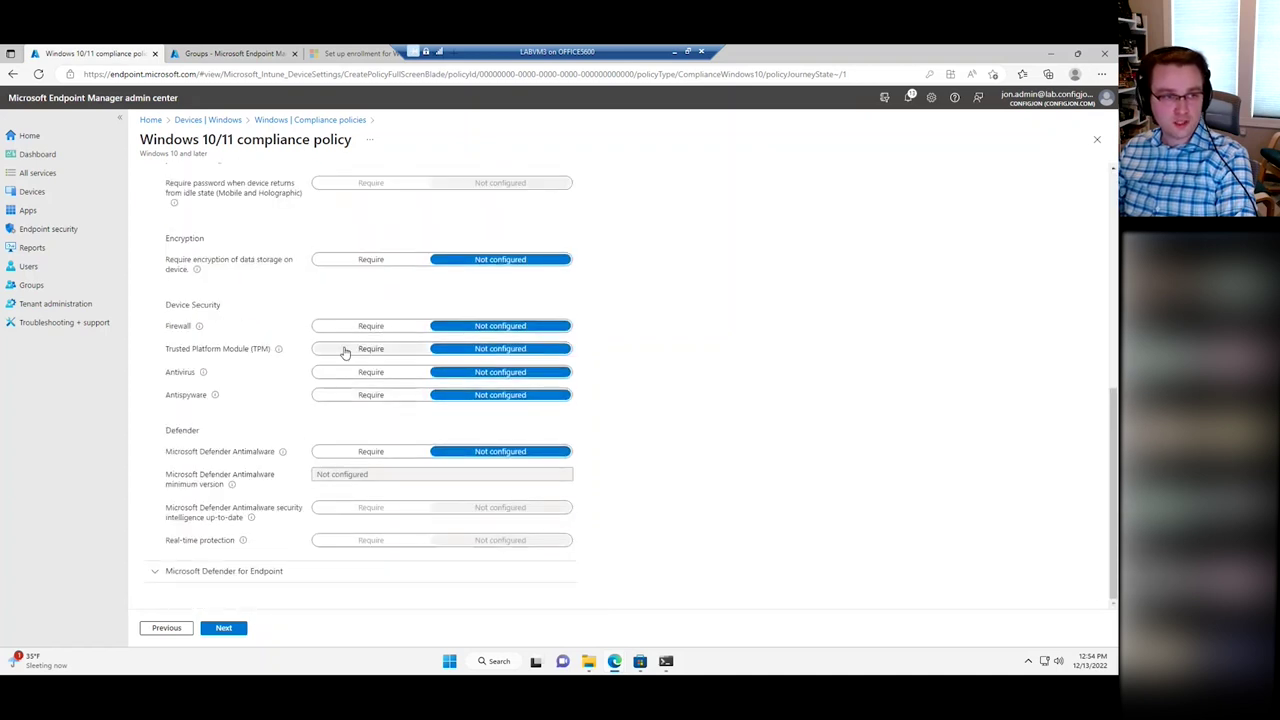
left_click(345, 350)
left_click(370, 326)
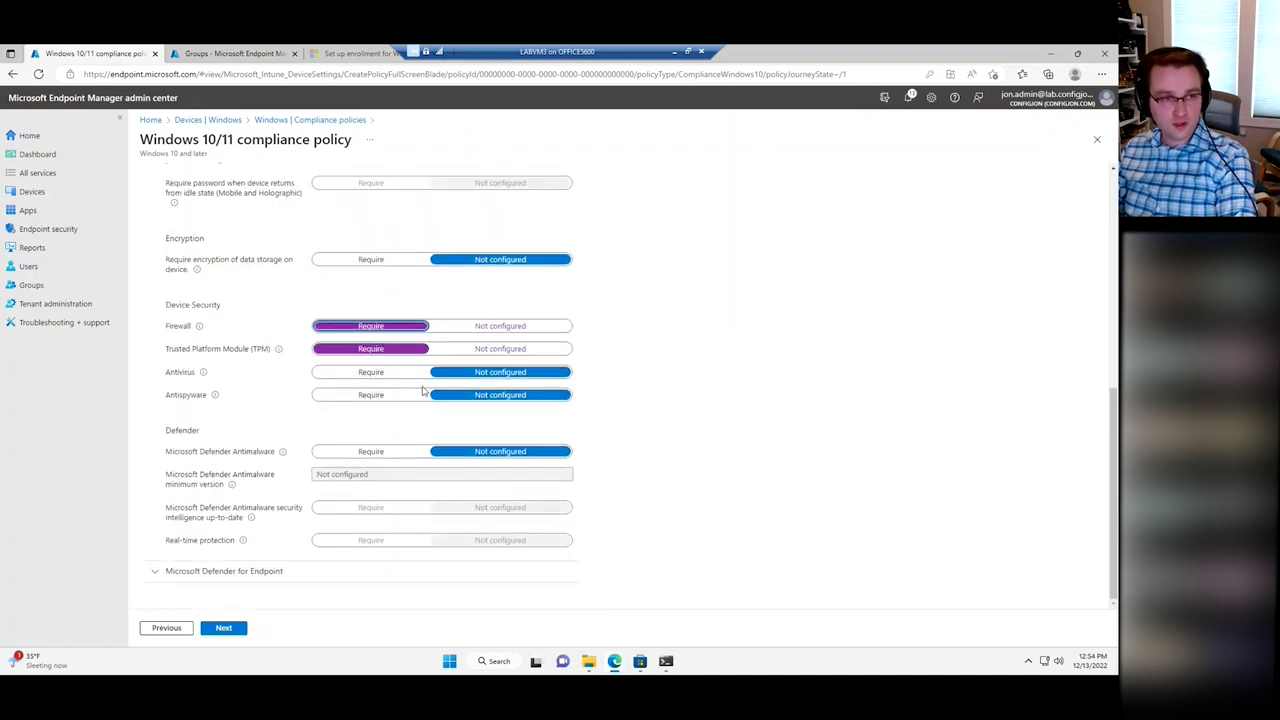
left_click(370, 372)
left_click(360, 395)
left_click(378, 451)
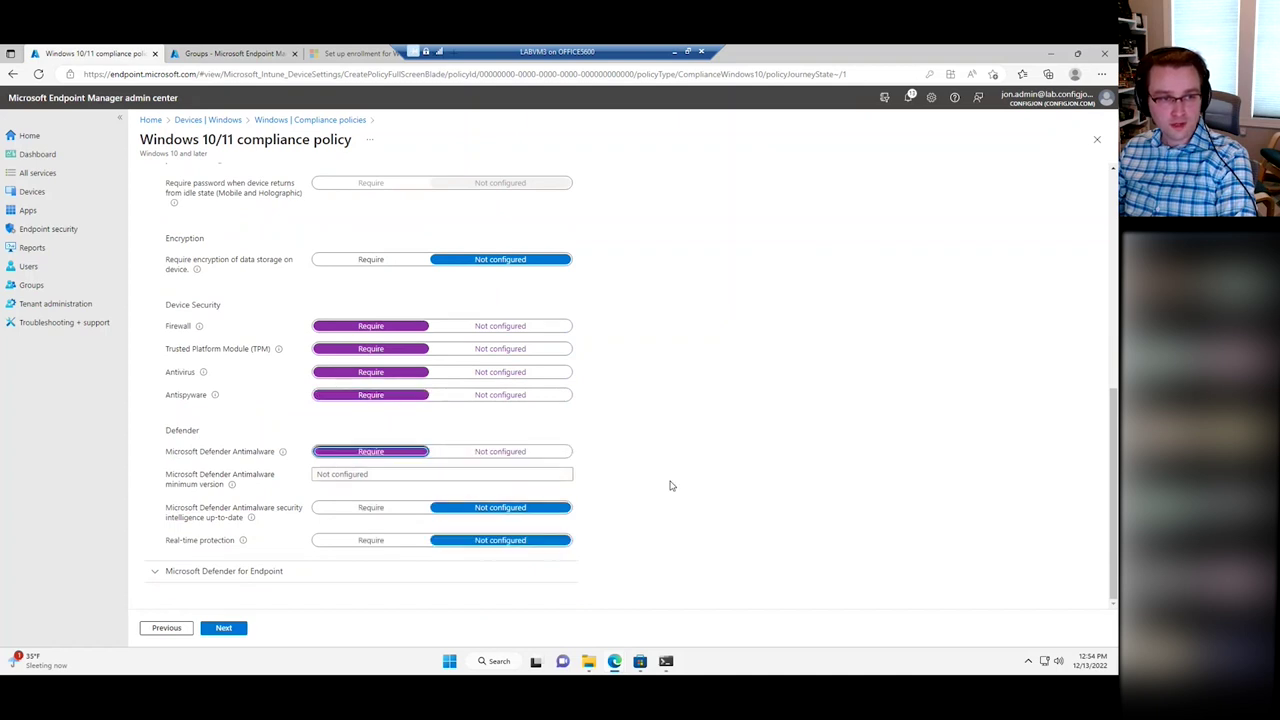
left_click(355, 510)
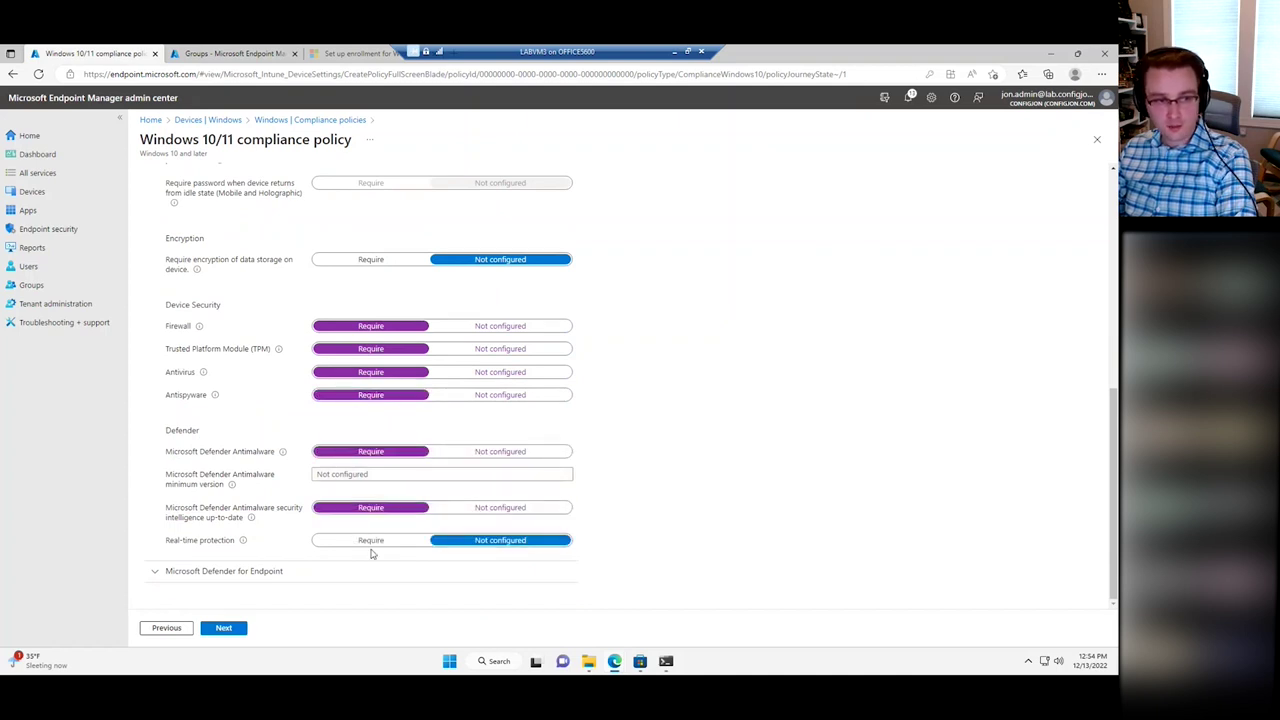
left_click(368, 540)
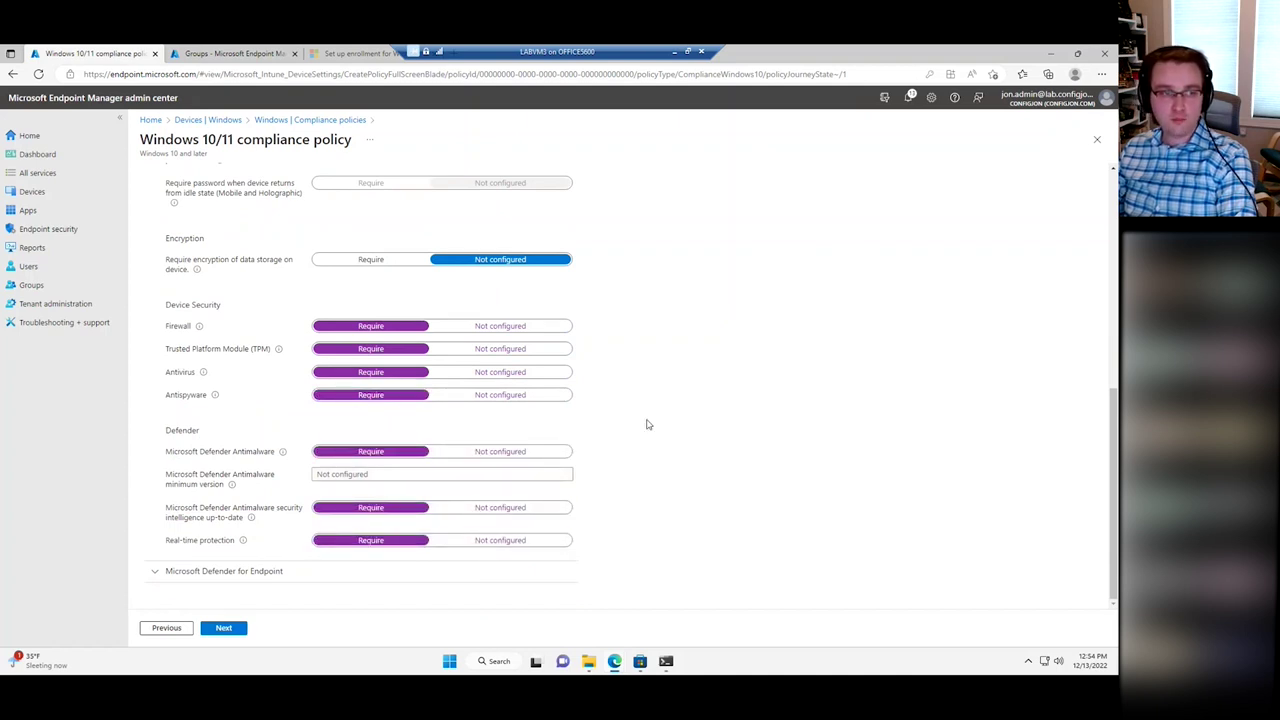
scroll(646, 425, "up", 10)
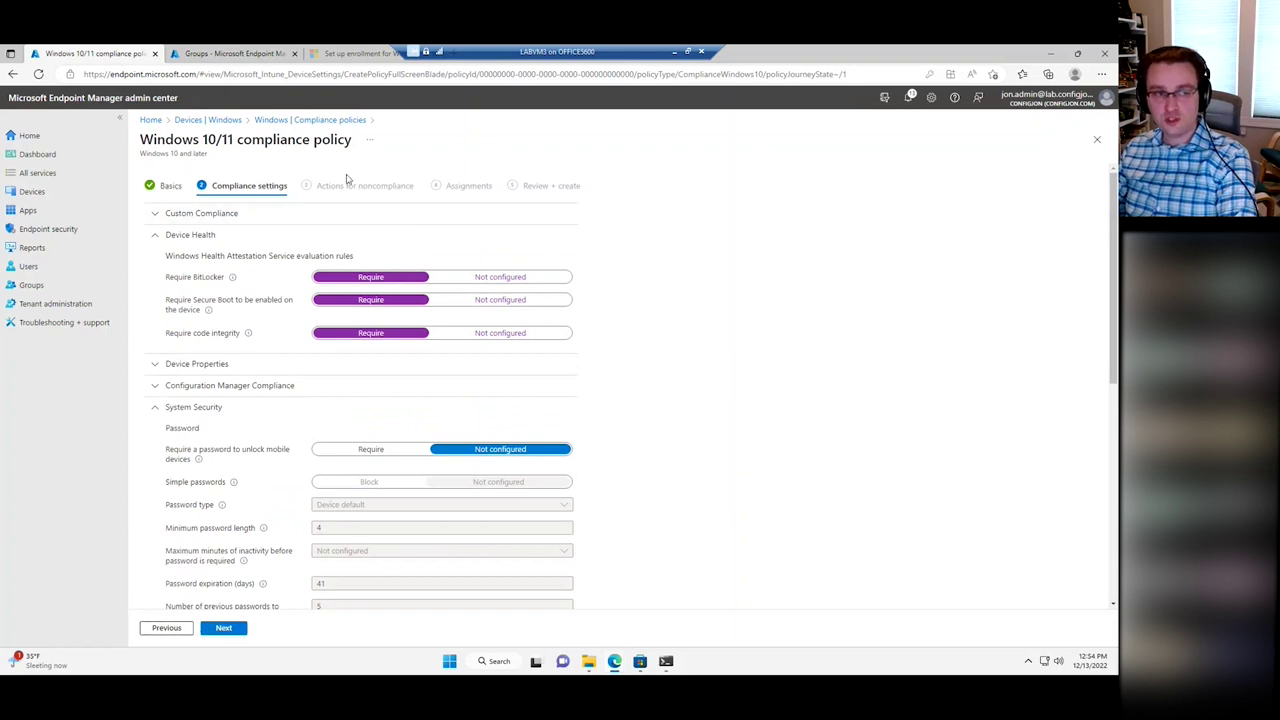
scroll(349, 204, "down", 10)
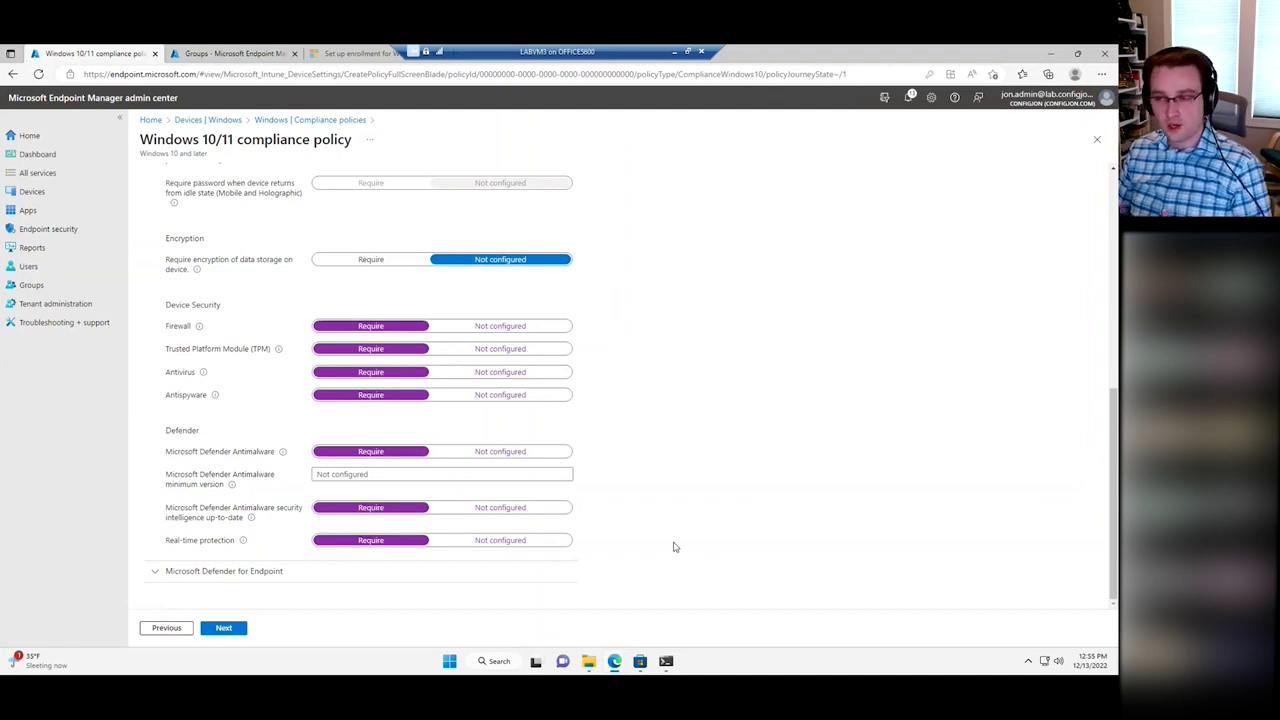
- Skip noncompliance actions, assign the example policy to all users, then go to Tenant administration
left_click(222, 628)
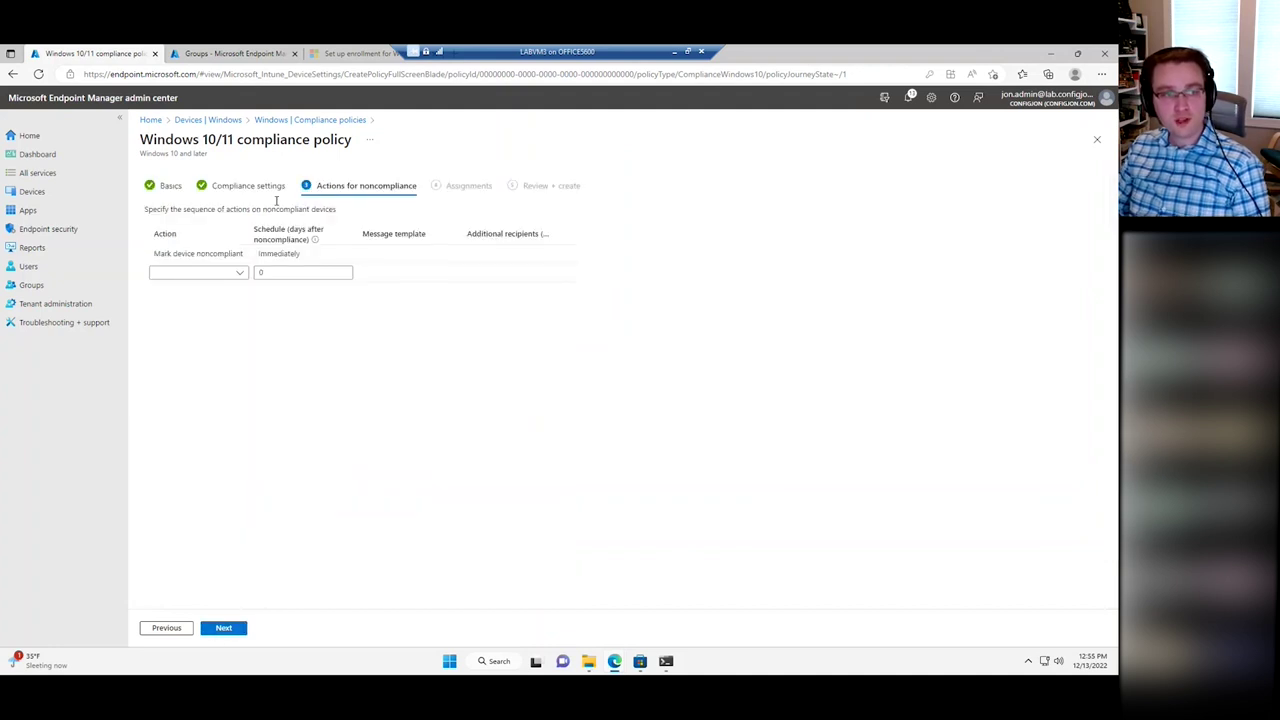
left_click(216, 626)
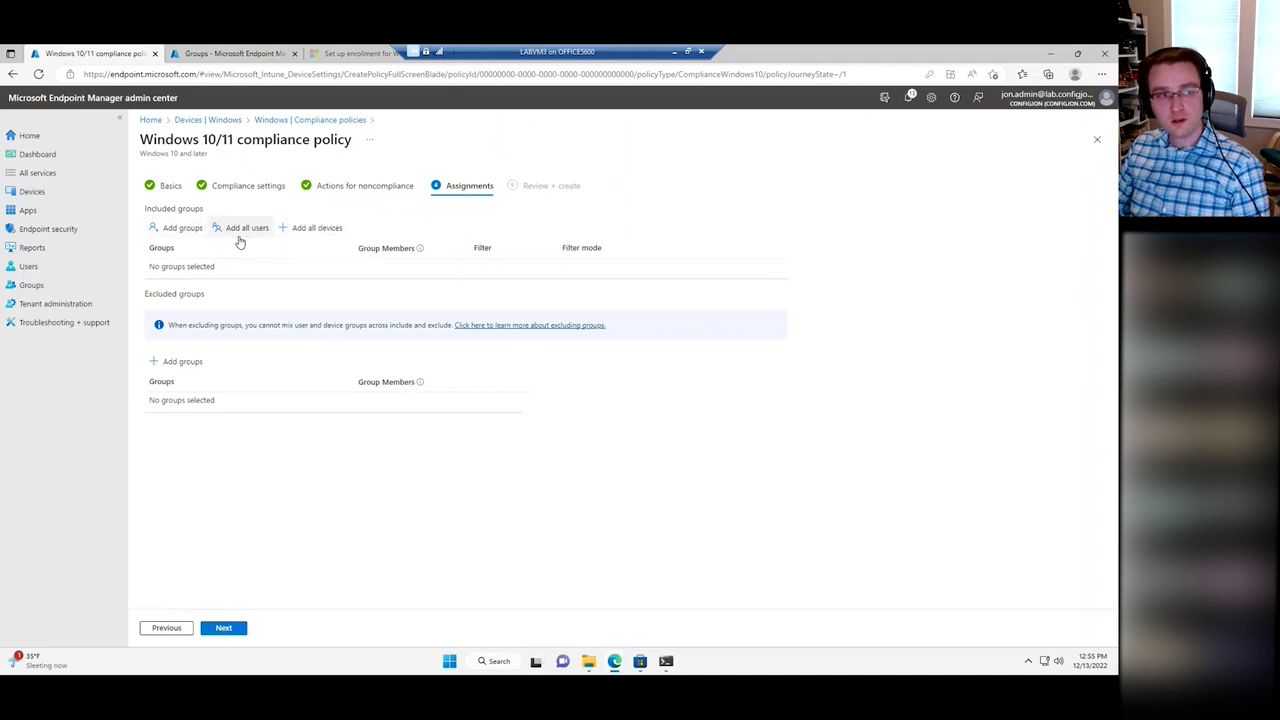
left_click(240, 239)
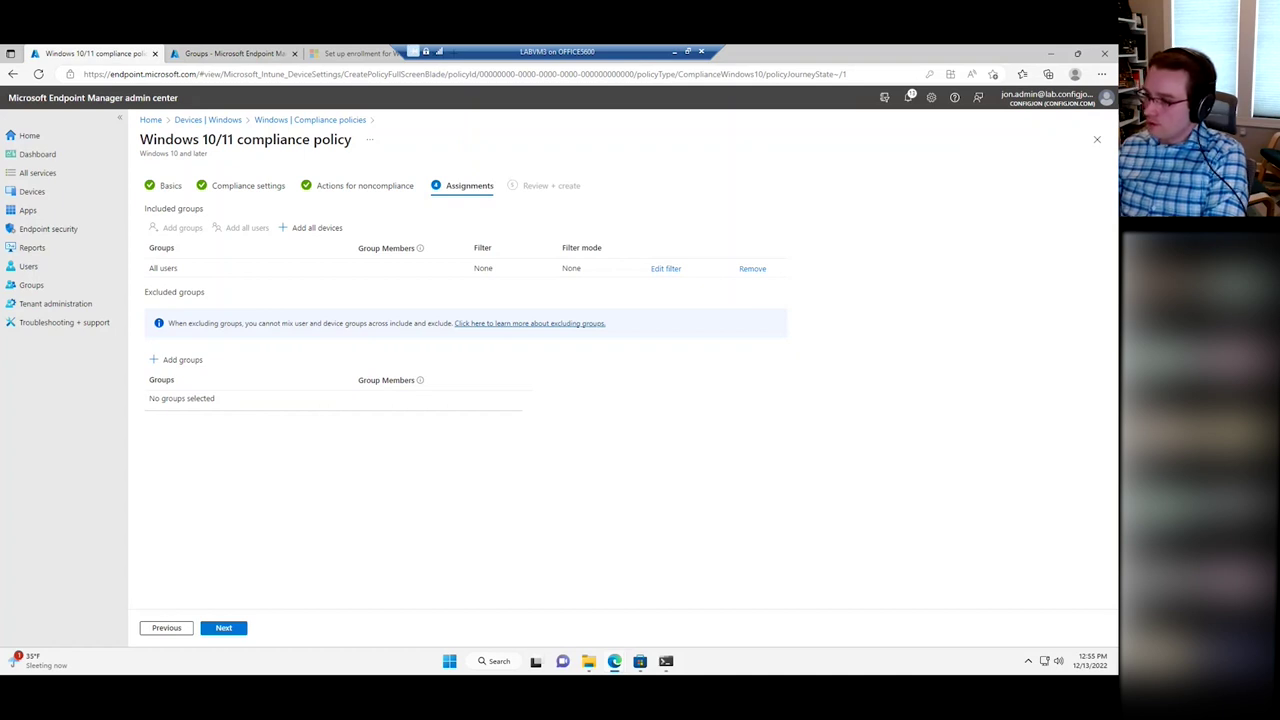
left_click(40, 310)
- Discard the unsaved policy, view Remote help's 0 active sessions, and search Windows for Remote help
left_click(615, 136)
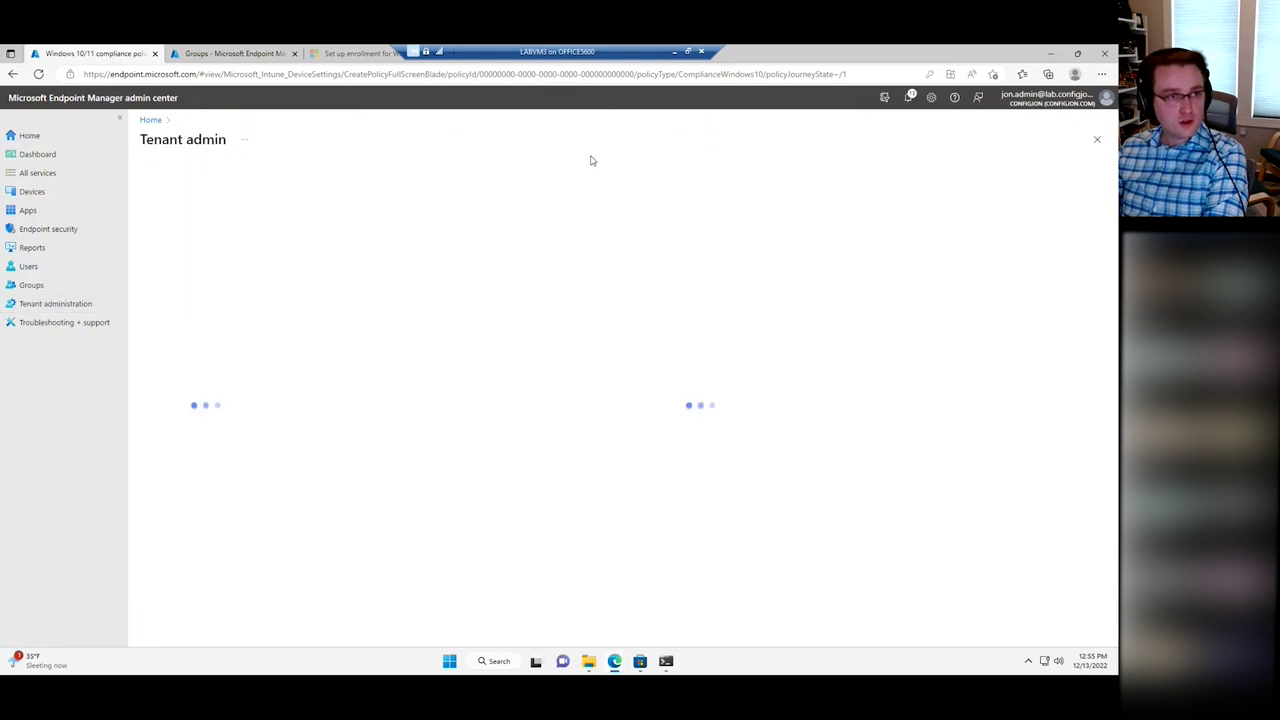
left_click(222, 216)
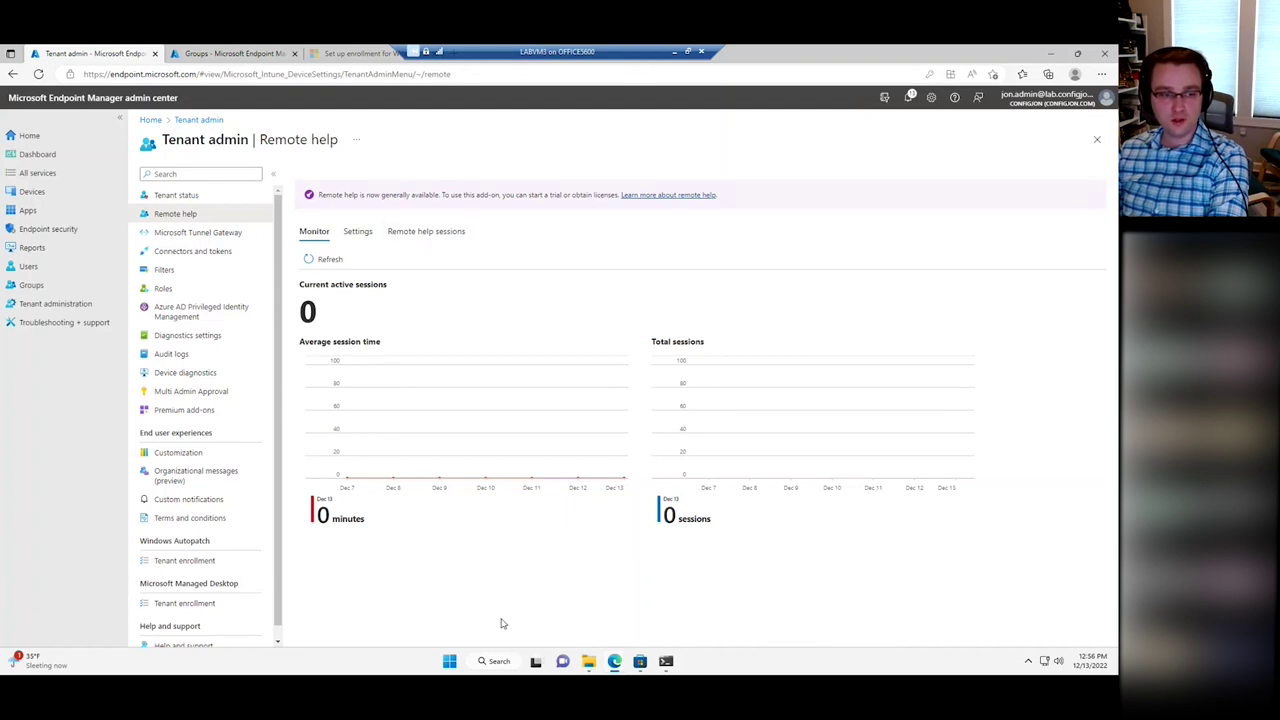
left_click(450, 661)
type("remote")
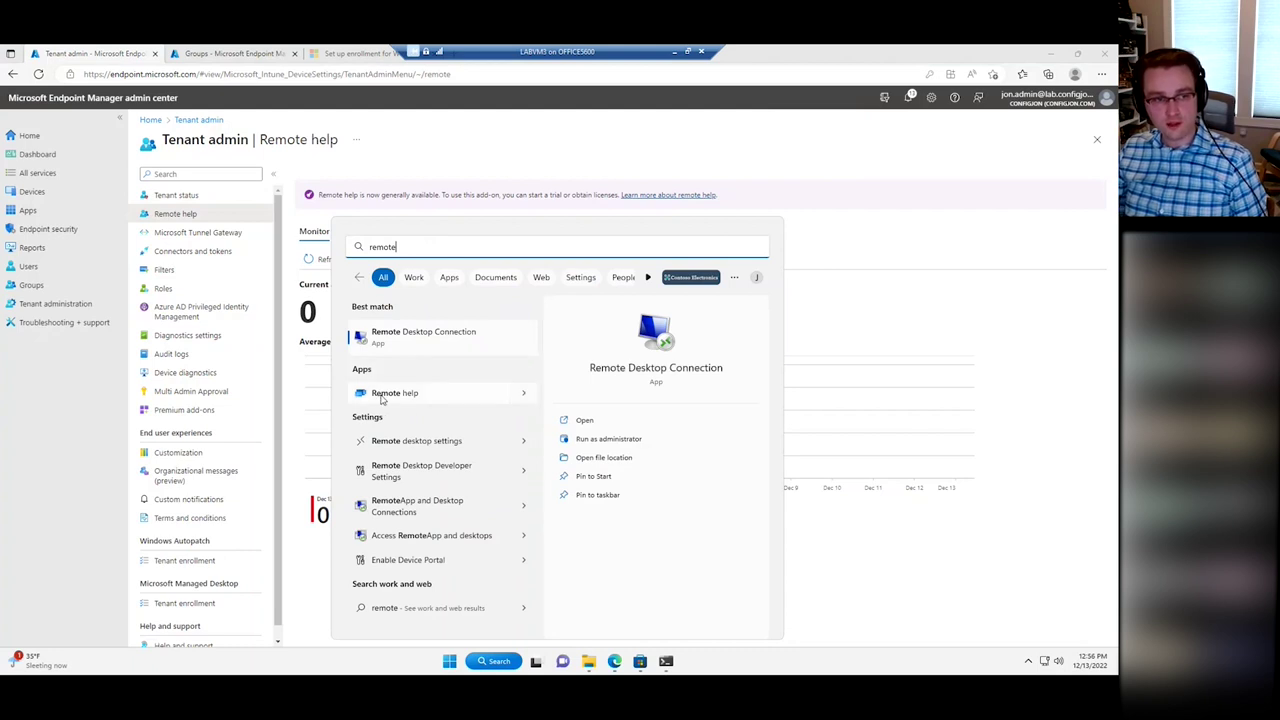
left_click(389, 395)
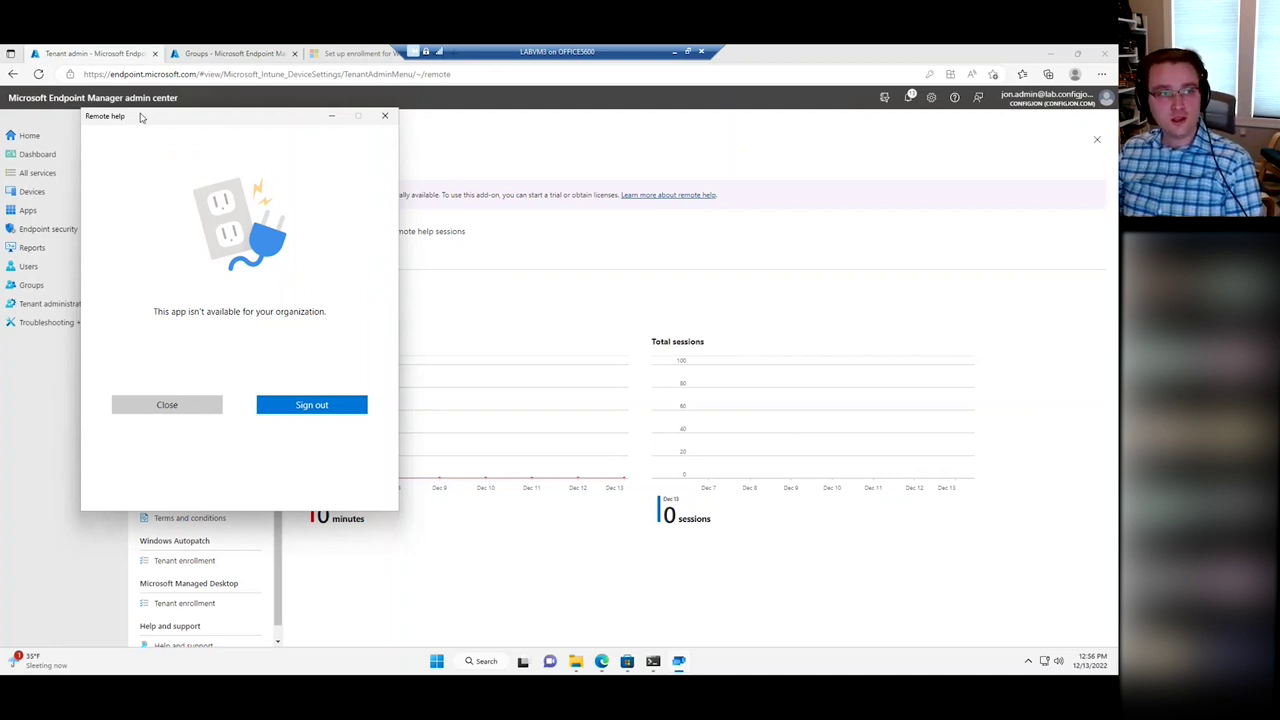
left_click(384, 116)
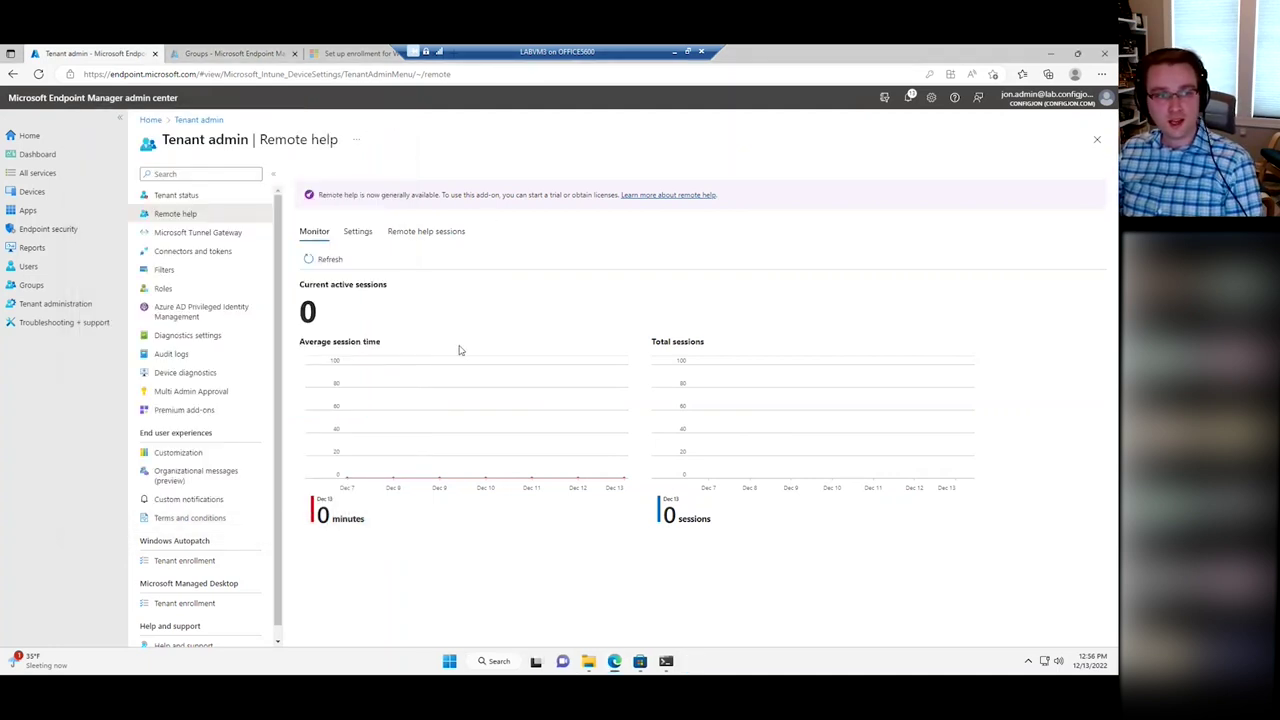